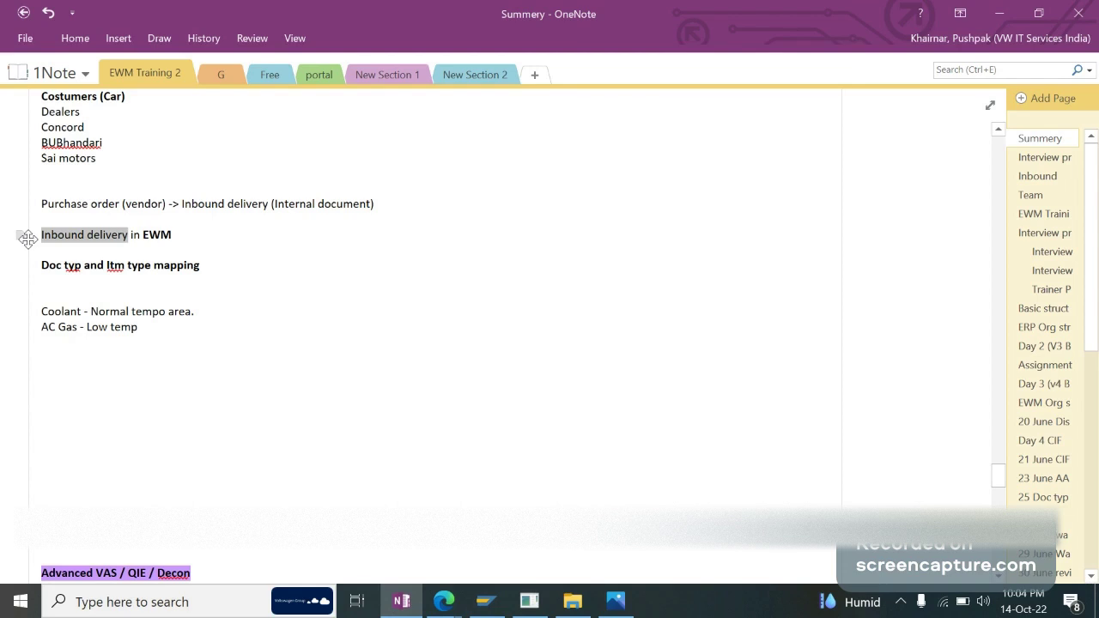
click(59, 276)
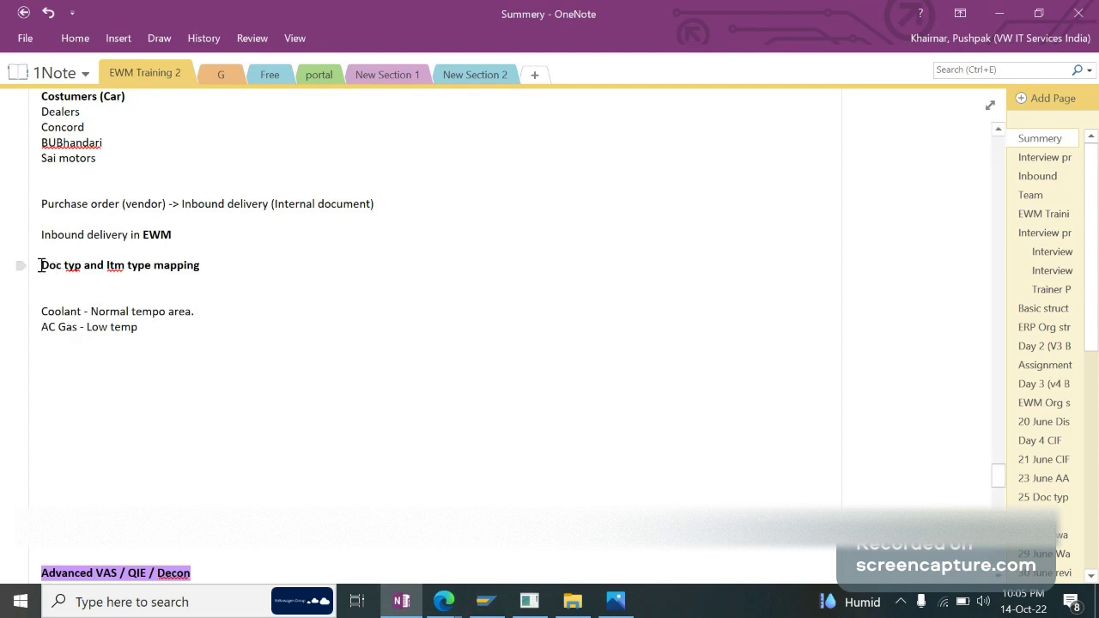
drag(41, 263, 140, 265)
click(111, 283)
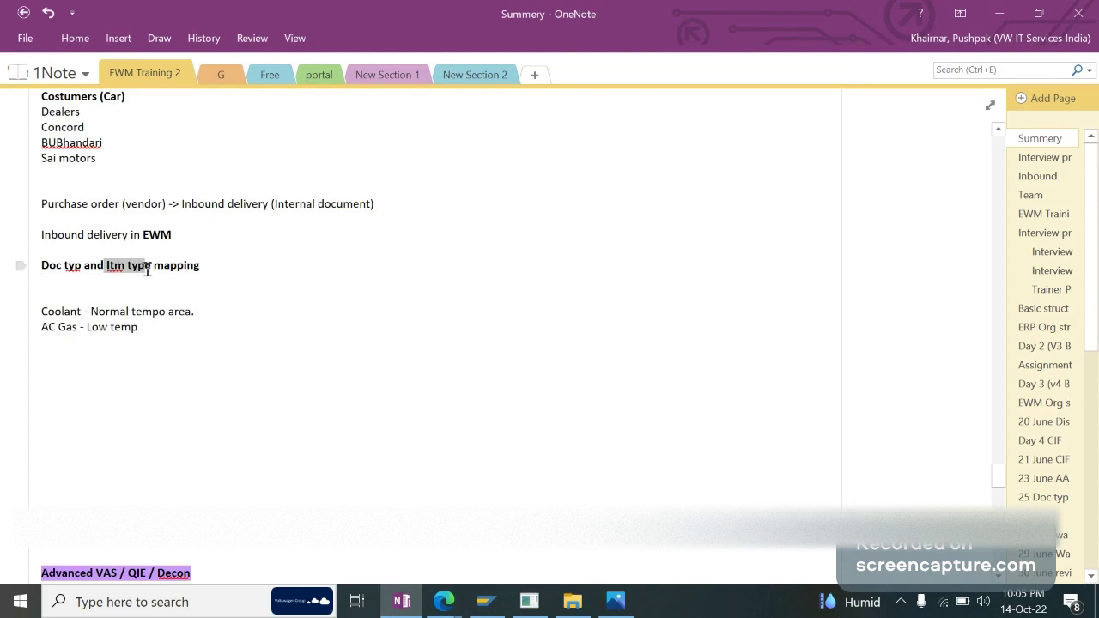
click(159, 276)
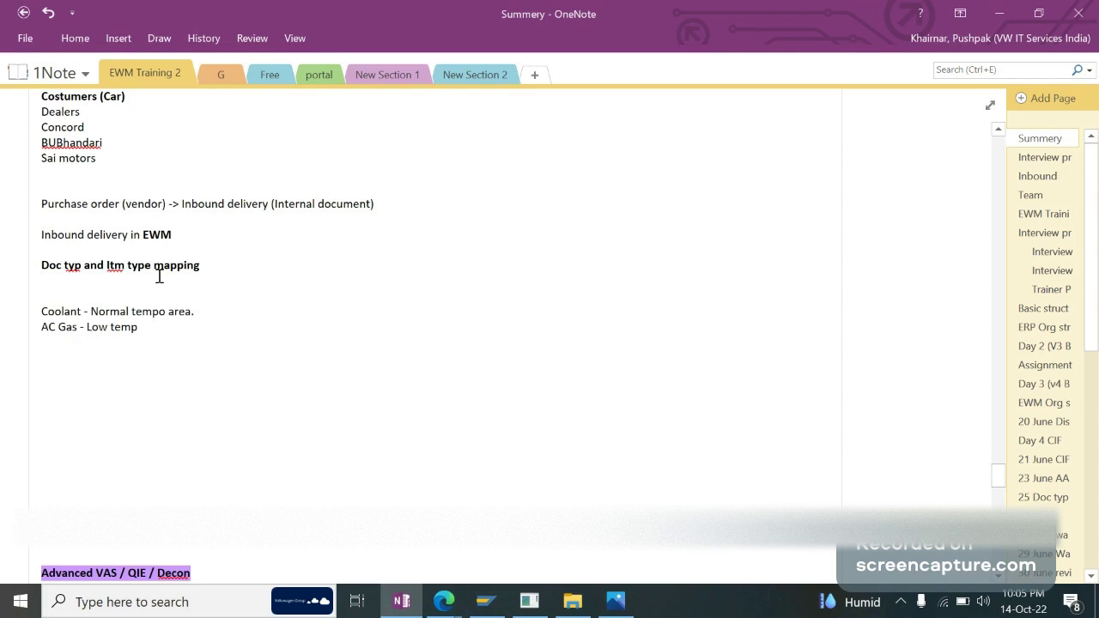
Step: Switch to SAP Logon and log on to the New HANA 1909 system with the user name and account password
click(486, 601)
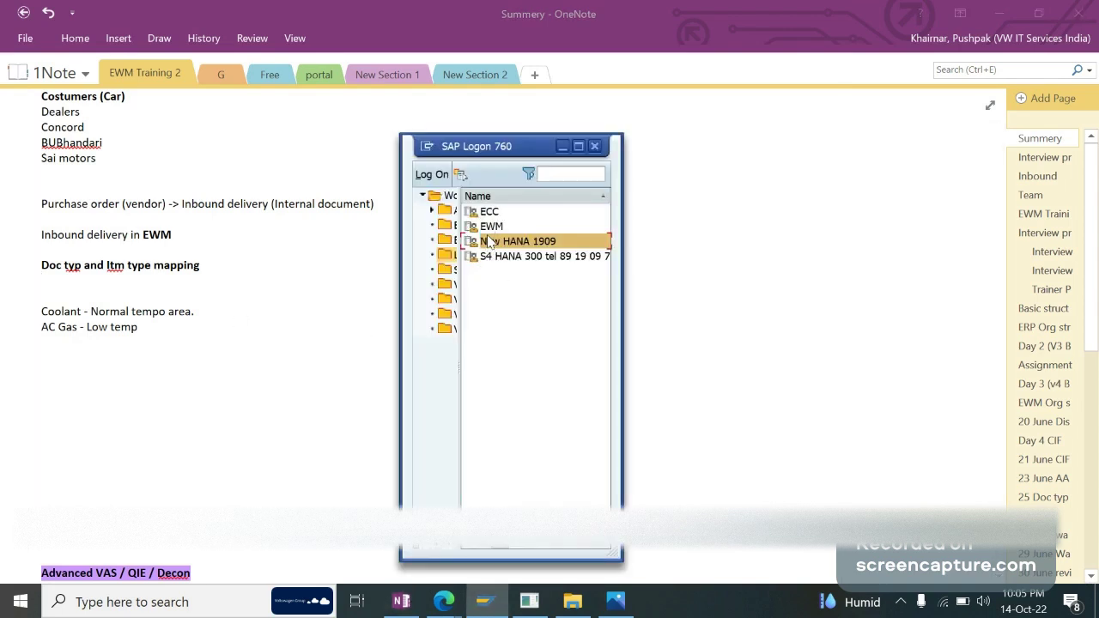
double_click(489, 243)
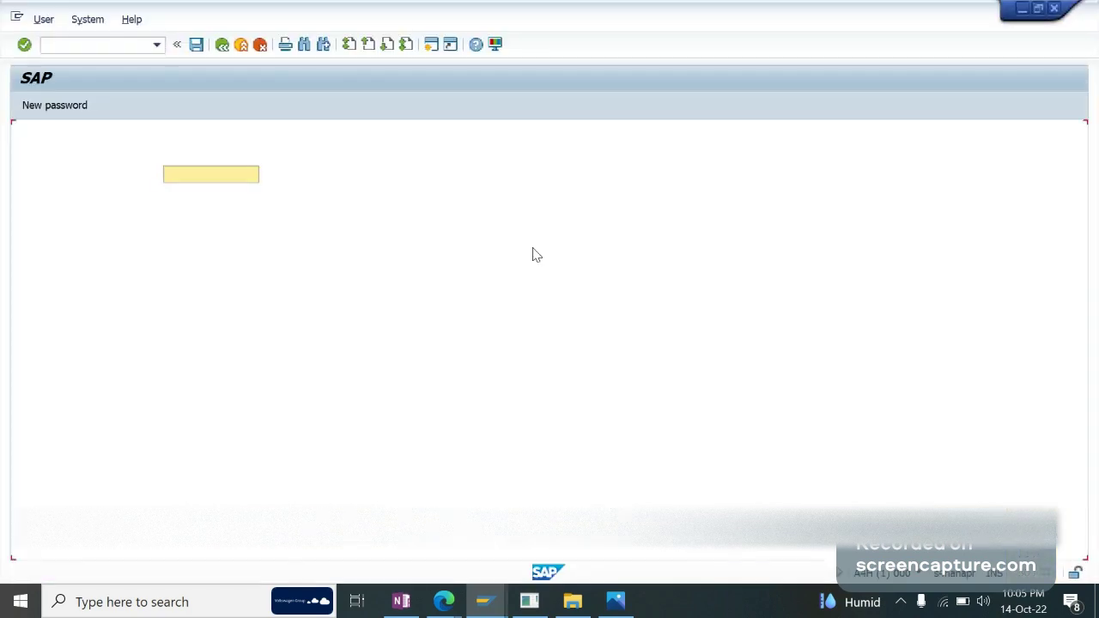
text(satish)
key(Tab)
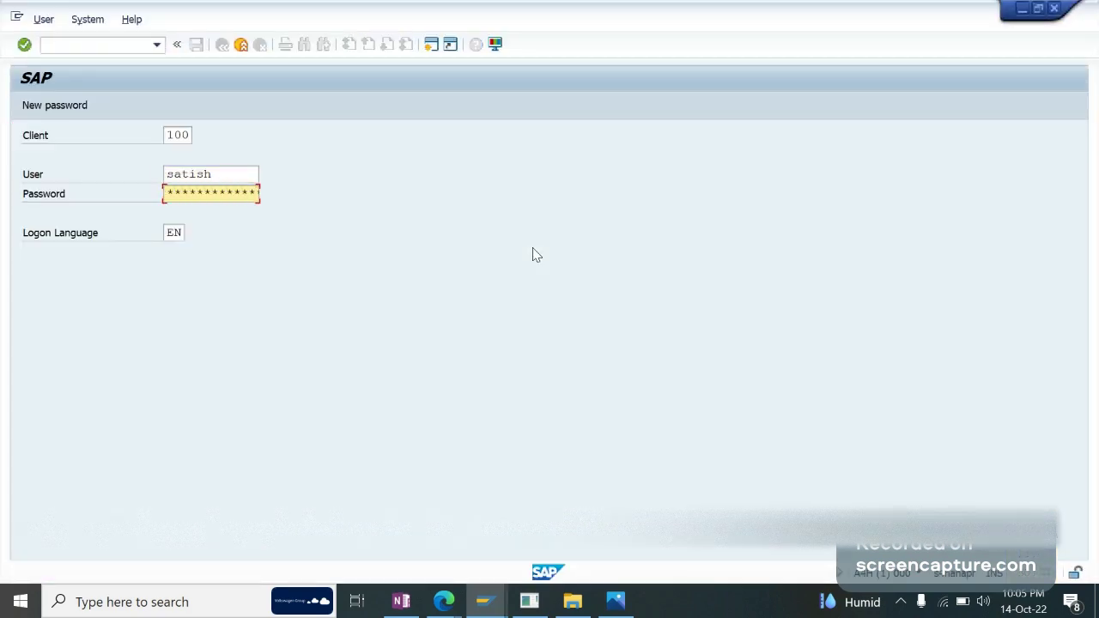
key(Return)
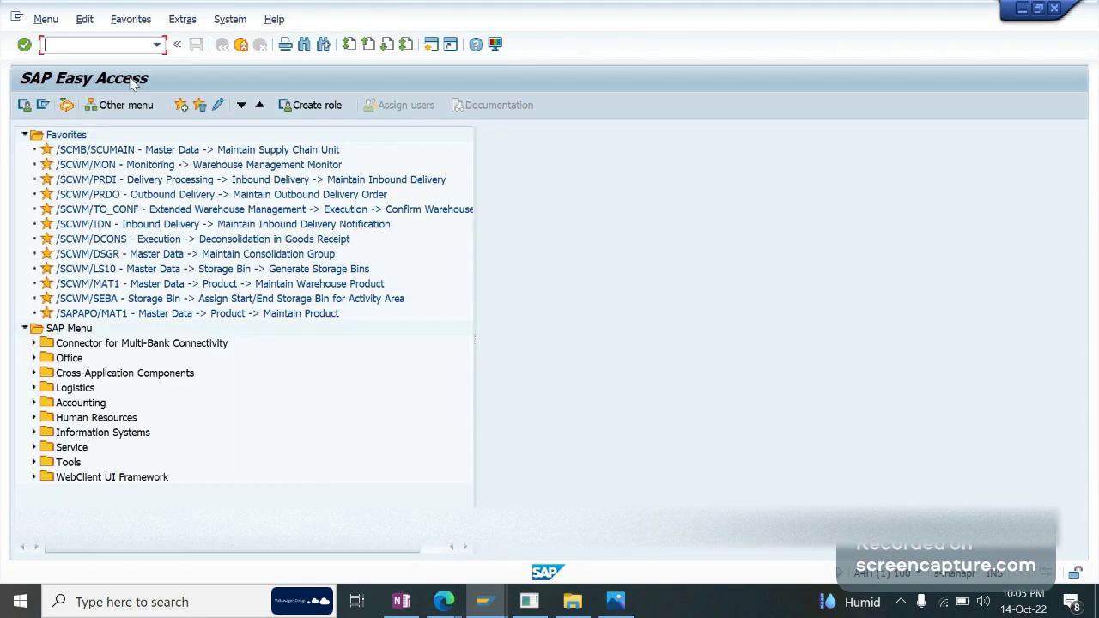
Step: Start transaction VL31N and create an inbound delivery from the previously used purchase order
text(/nvl31n)
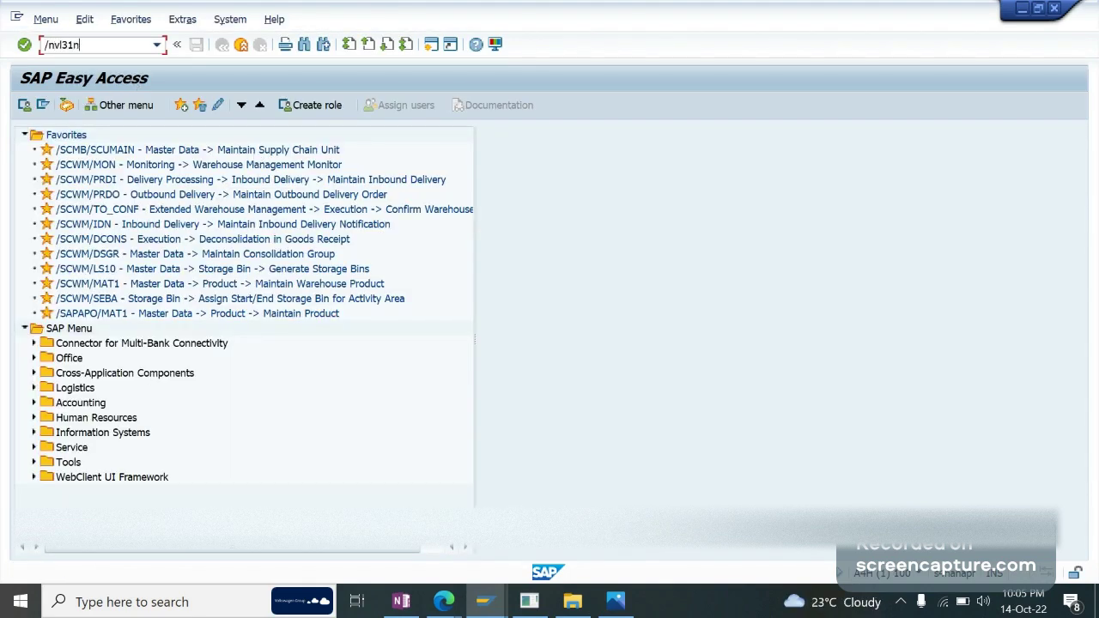
key(Return)
key(Tab)
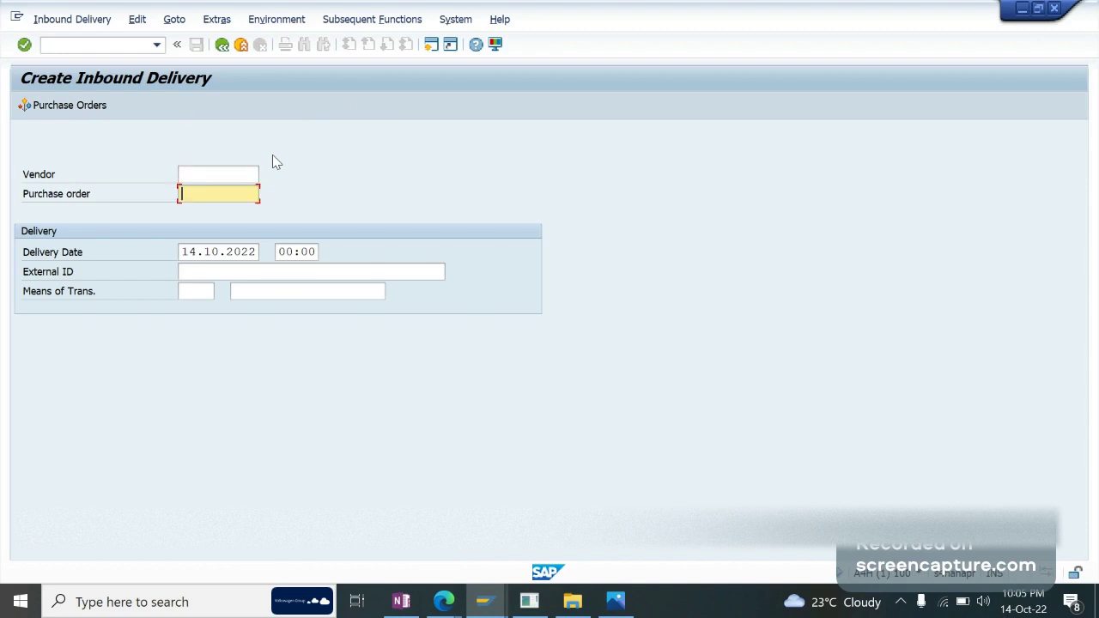
key(Down)
key(Return)
key(Return)
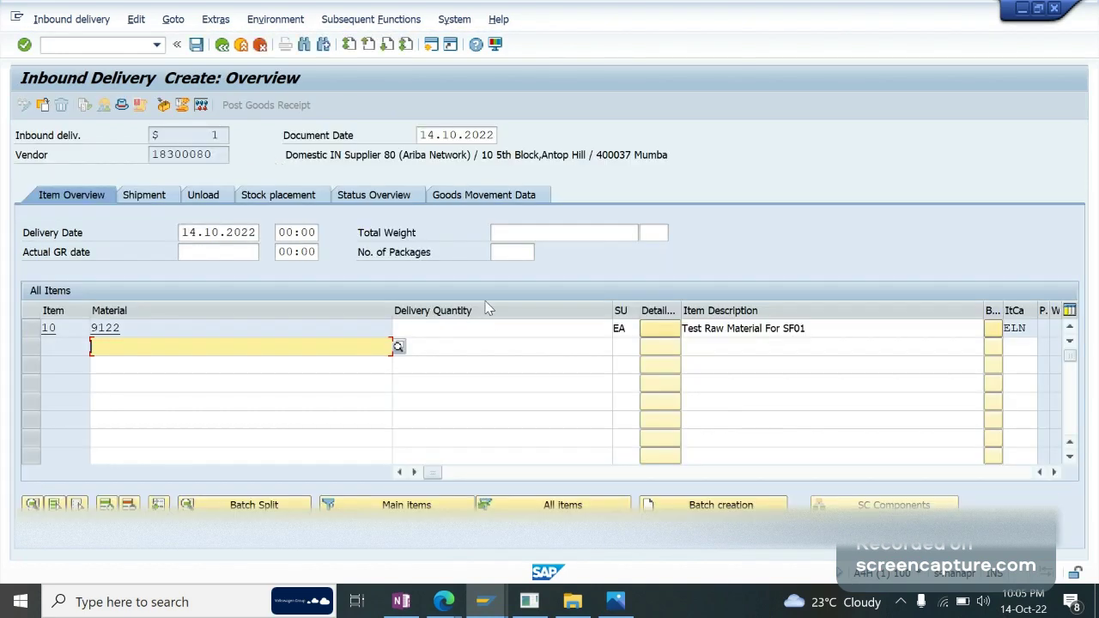
Step: Set the delivery quantity of item 10, material 9122, to 1 EA
click(476, 329)
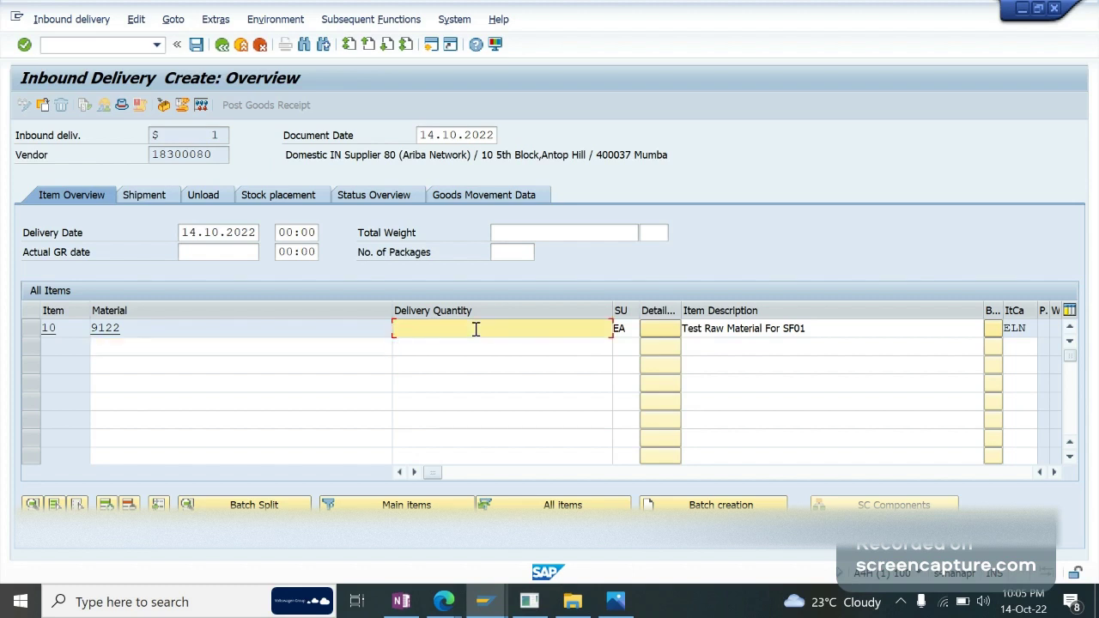
text(1)
key(Return)
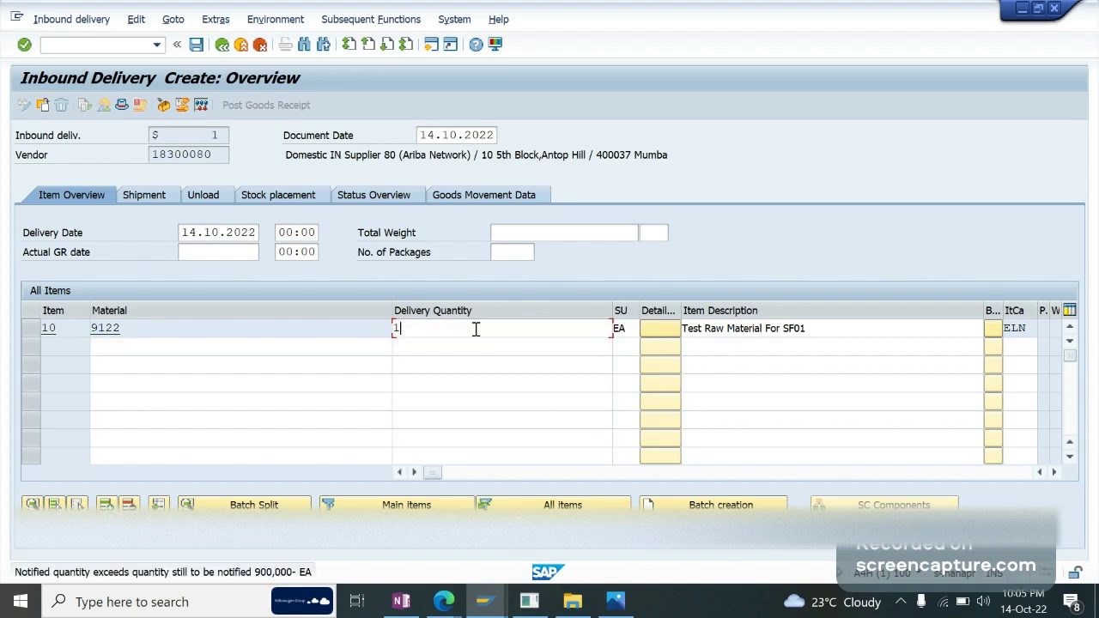
key(Return)
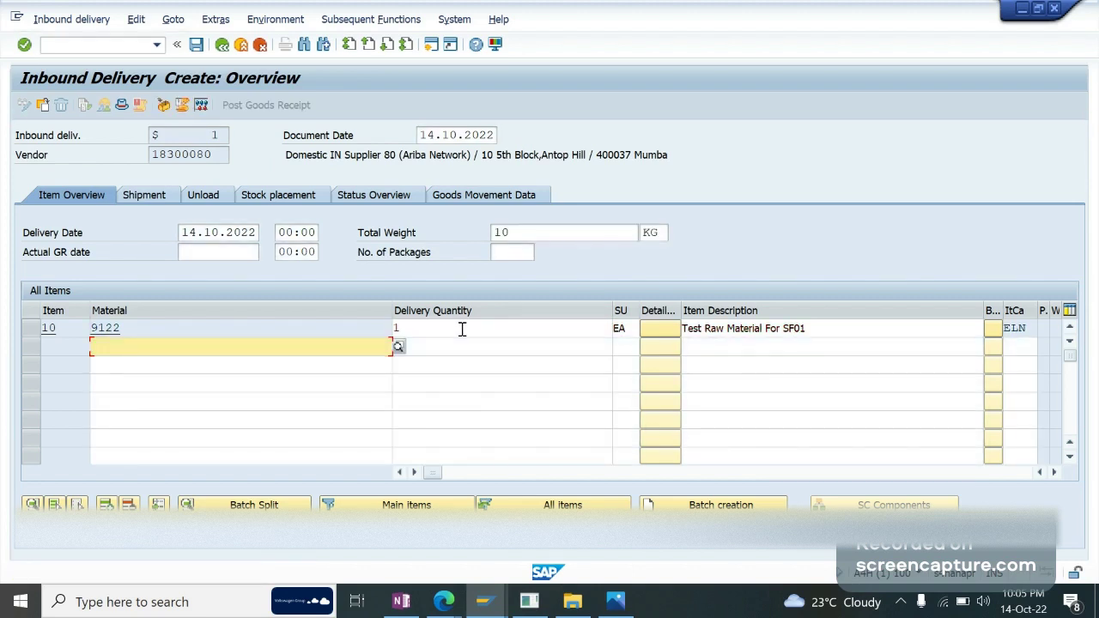
Step: Display the inbound delivery's header administration data and examine the delivery type under Control
click(128, 104)
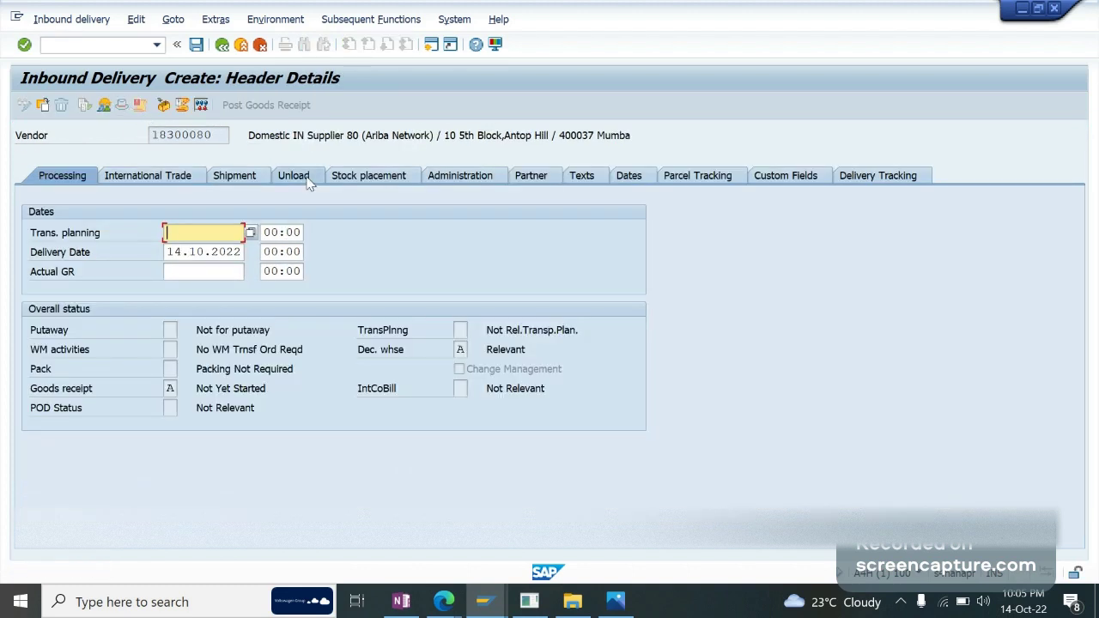
click(459, 175)
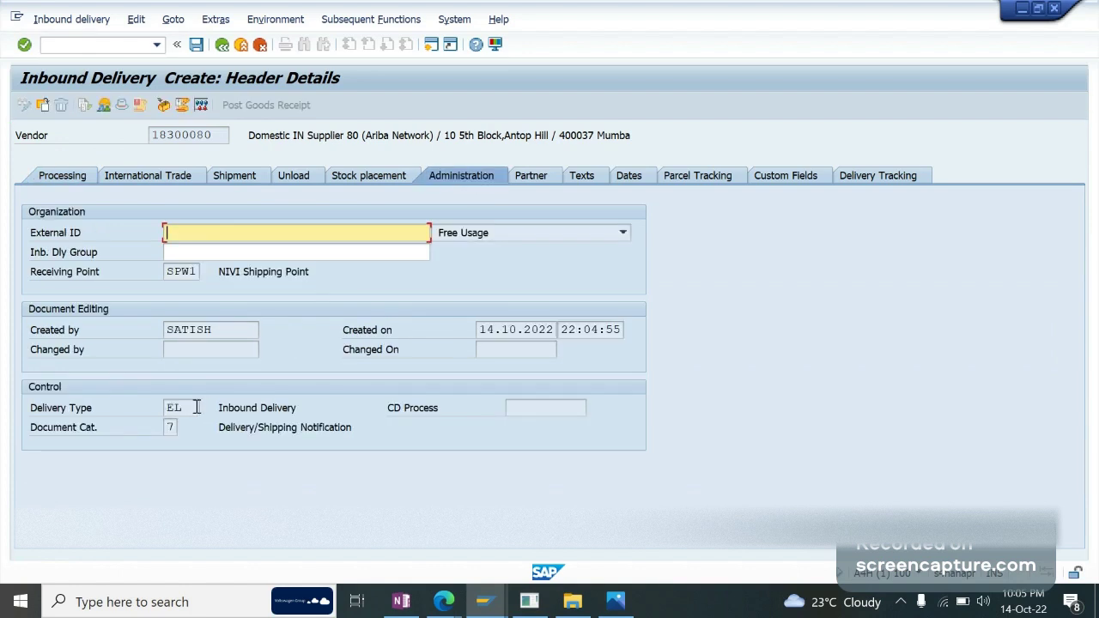
drag(196, 407, 288, 402)
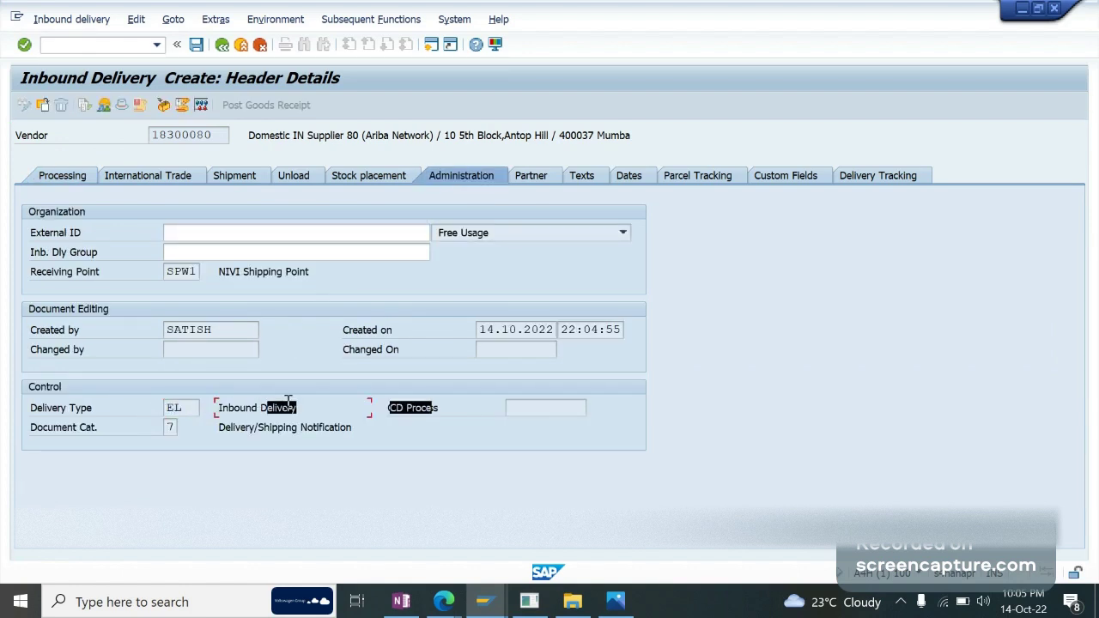
click(189, 410)
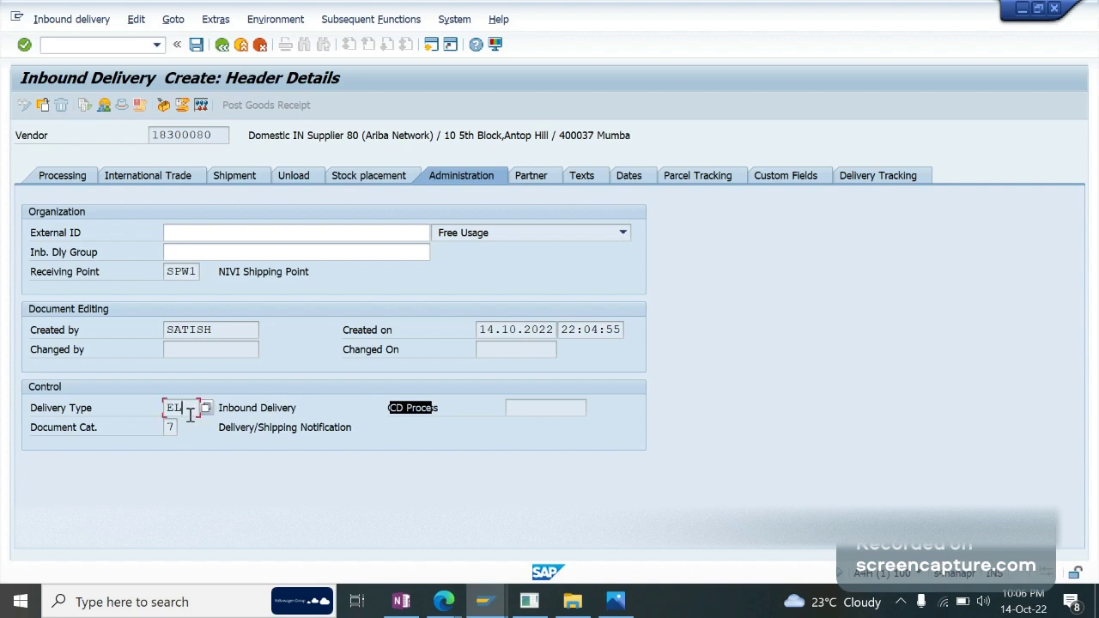
drag(190, 412, 167, 420)
click(166, 419)
Step: List the possible delivery types and examine the entries from CEM to EL, including the goods movement and posting change types
click(207, 409)
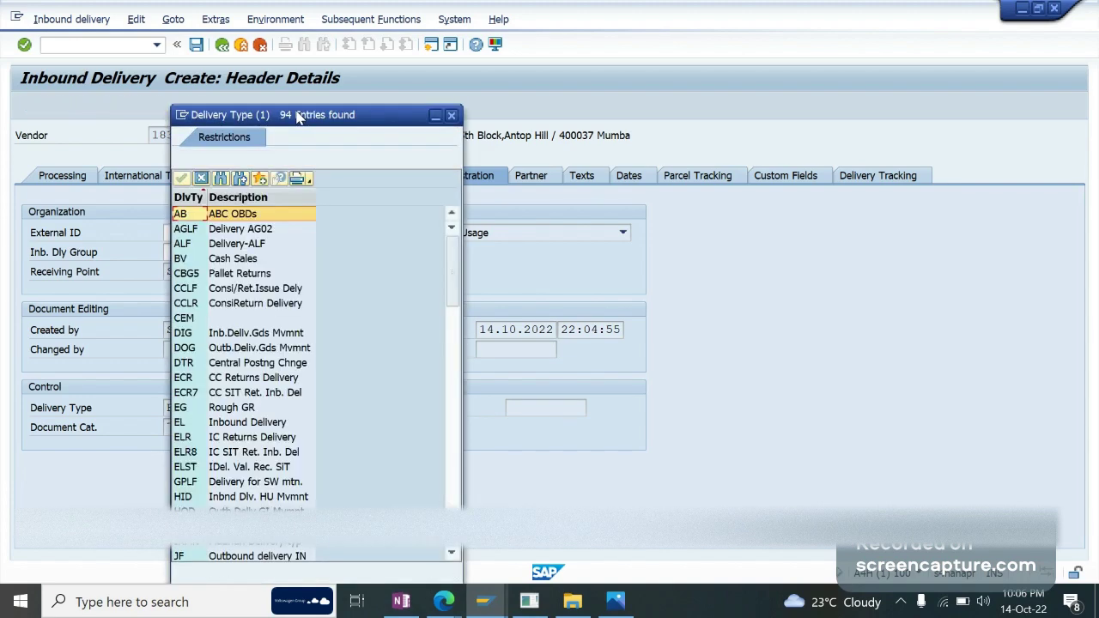
drag(298, 117, 625, 77)
click(573, 282)
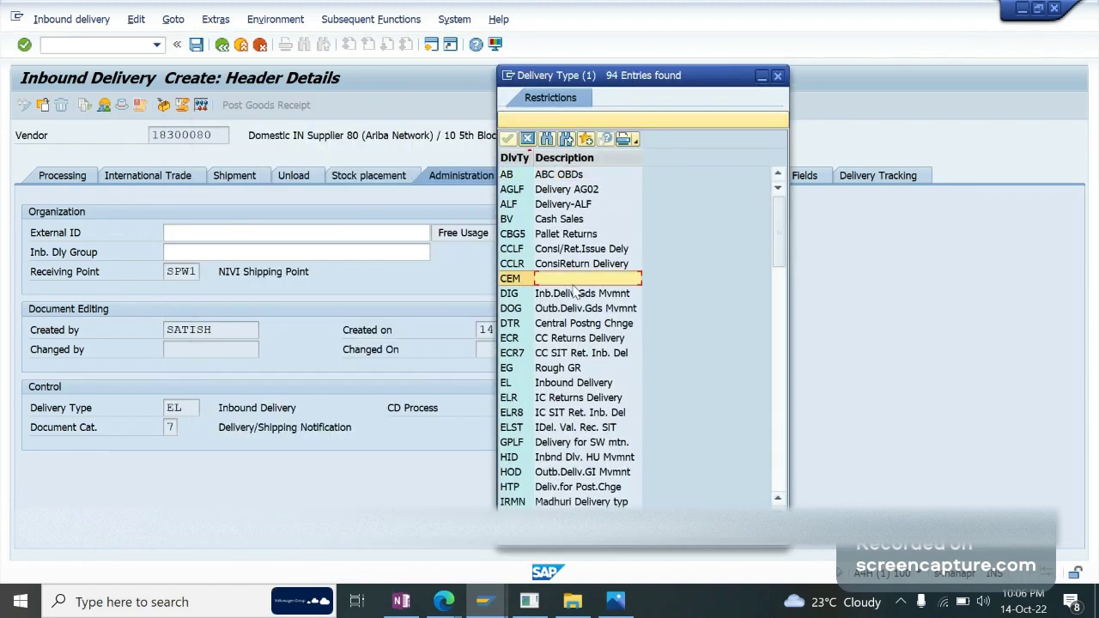
key(Down)
key(Down)
key(Down)
key(Down)
key(Down)
key(Down)
key(Up)
key(Up)
key(Up)
key(Up)
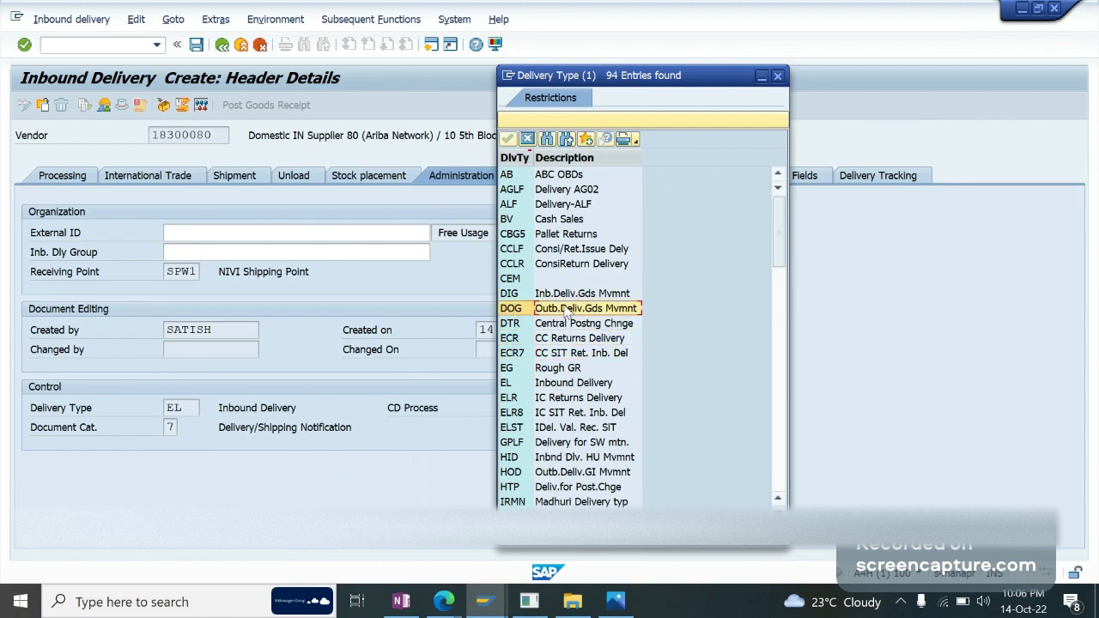
click(541, 296)
key(Down)
key(Down)
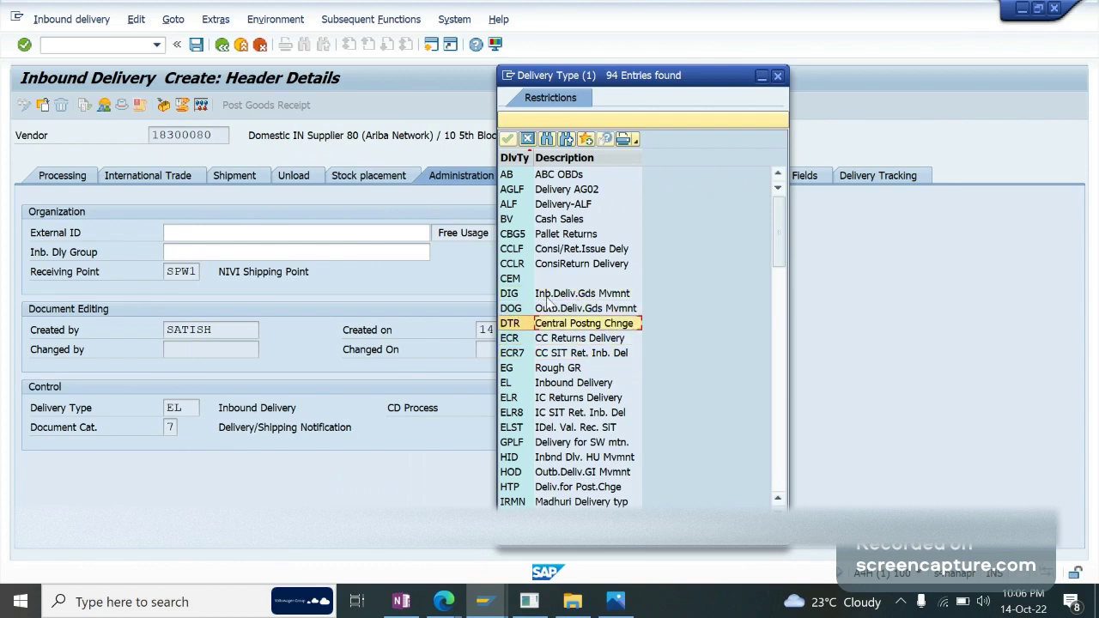
click(548, 298)
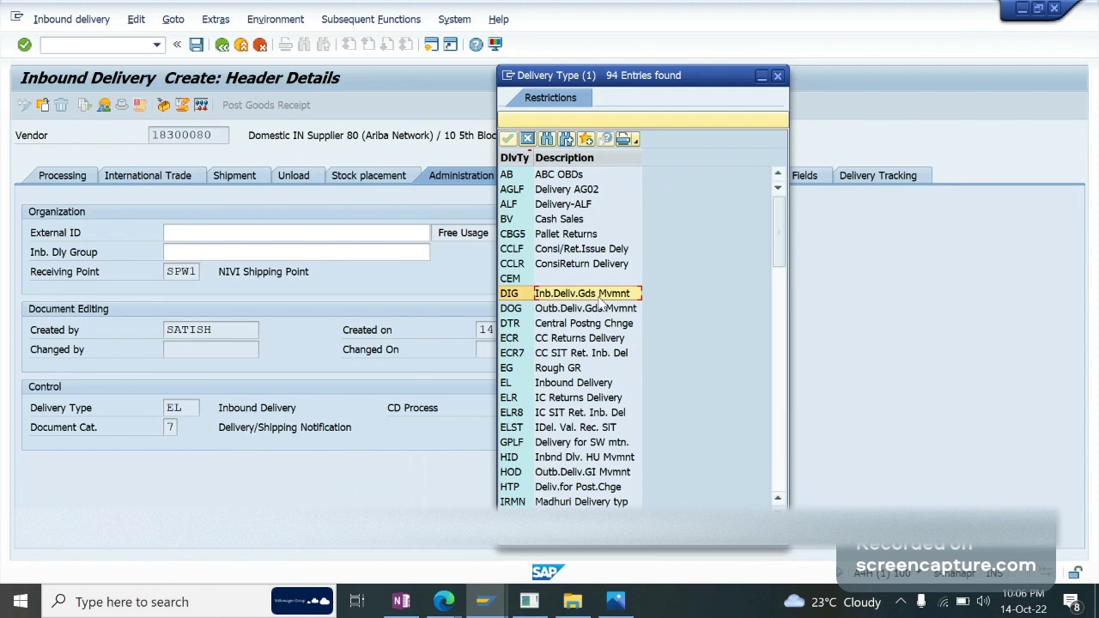
key(Down)
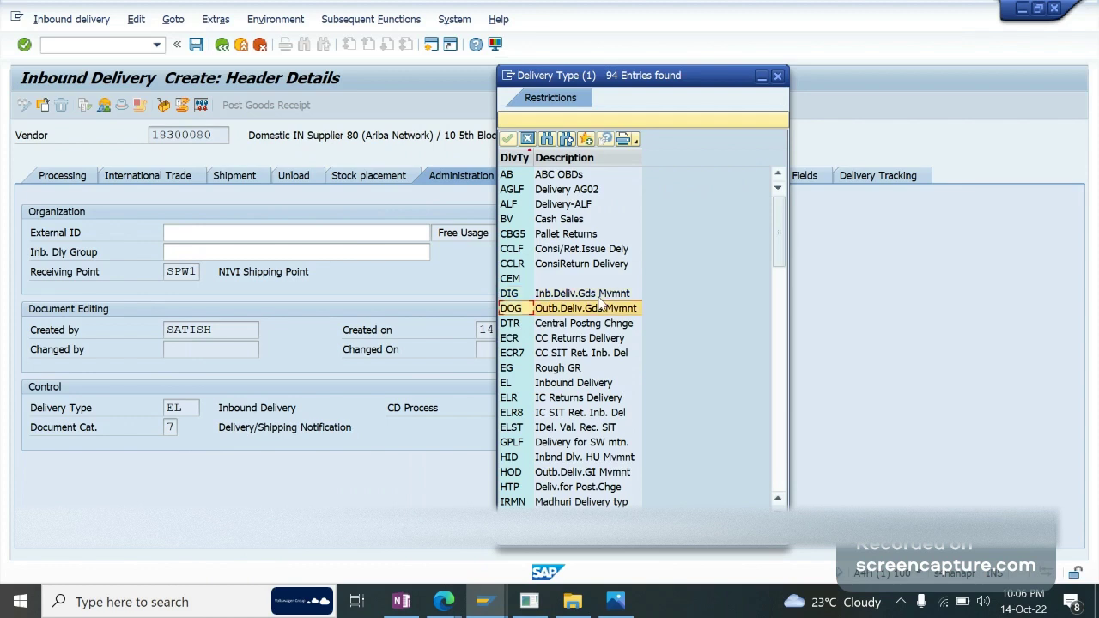
key(Down)
key(Down)
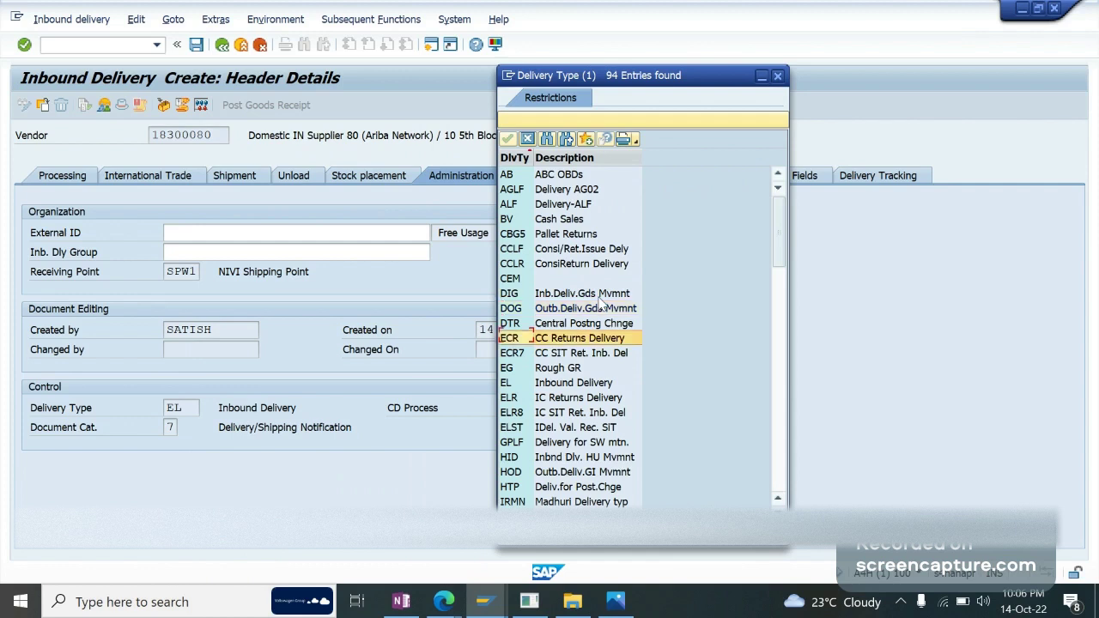
key(Down)
key(Down)
key(Down)
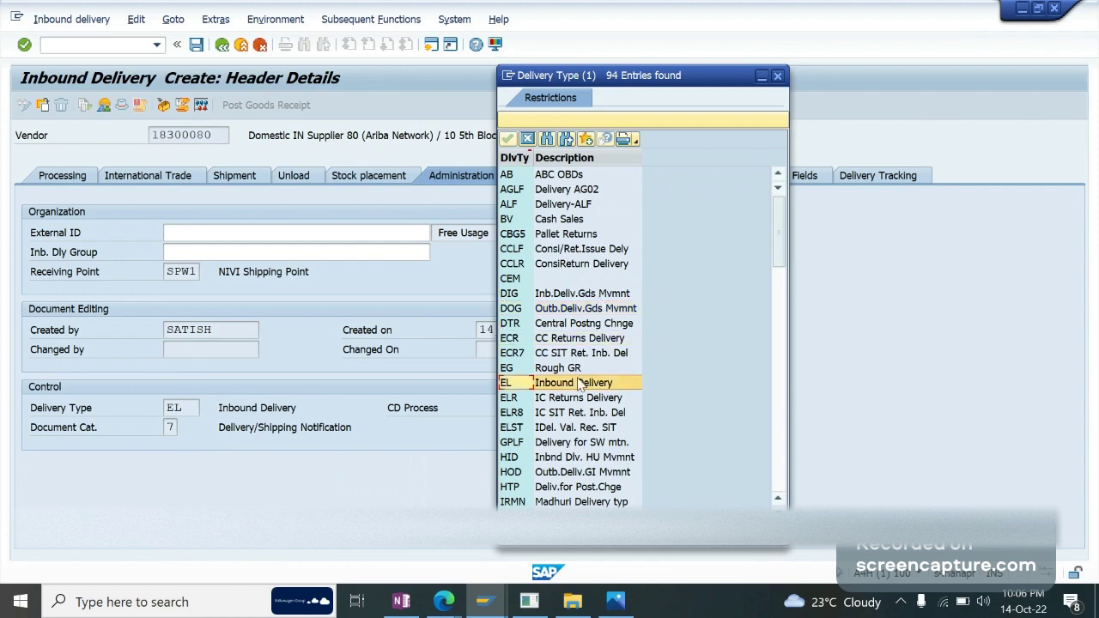
Step: Examine the remaining delivery types from HTP to NCC3, including LF, LLR, LPP and LR, and close the list without choosing one
click(556, 486)
key(Down)
key(Down)
key(Down)
key(Down)
key(Down)
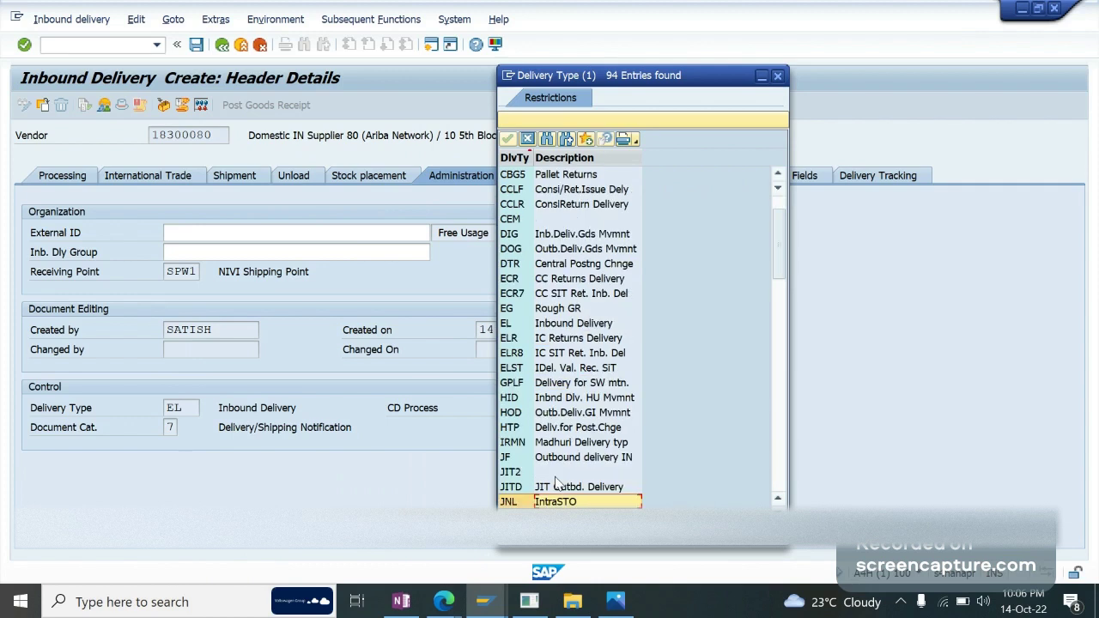
key(Down)
key(Down)
key(Down)
key(Down)
key(Down)
key(Down)
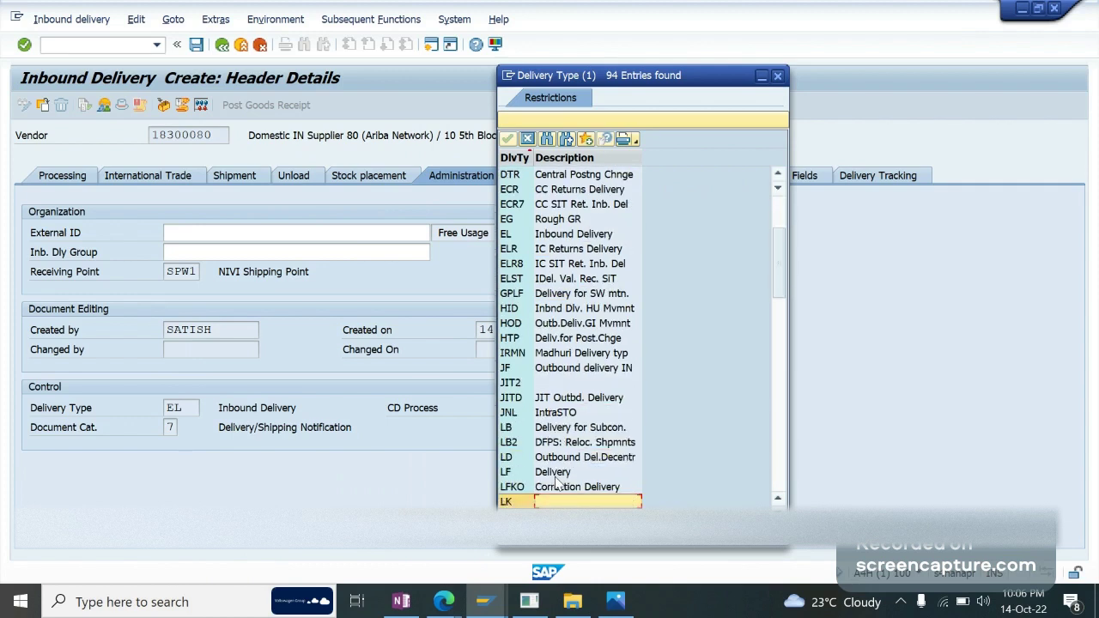
key(Down)
key(Down)
key(Down)
click(542, 429)
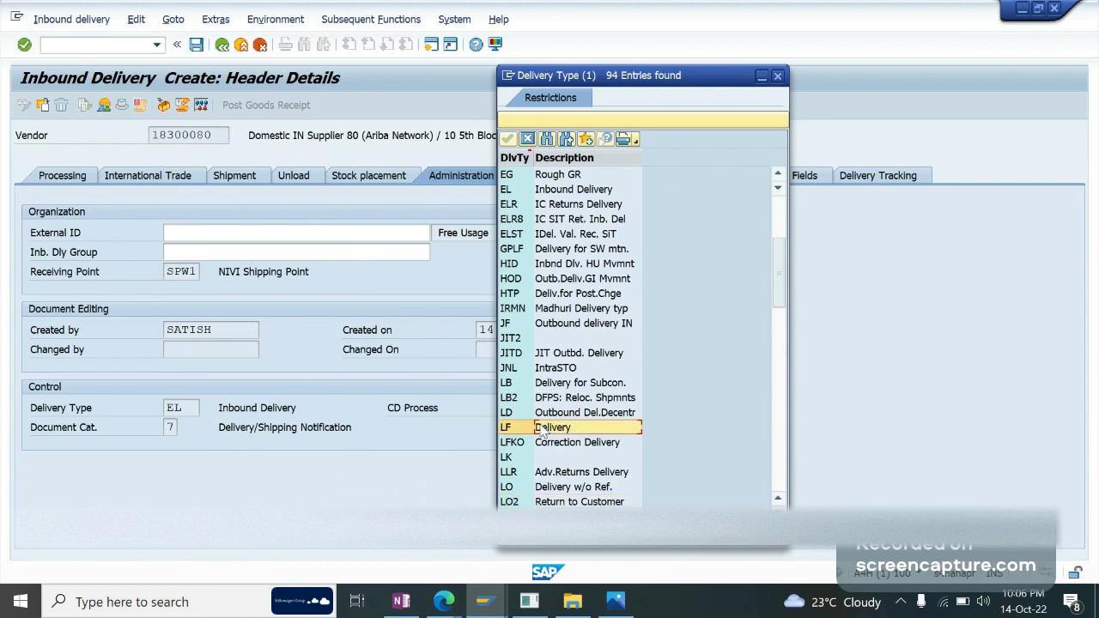
click(548, 474)
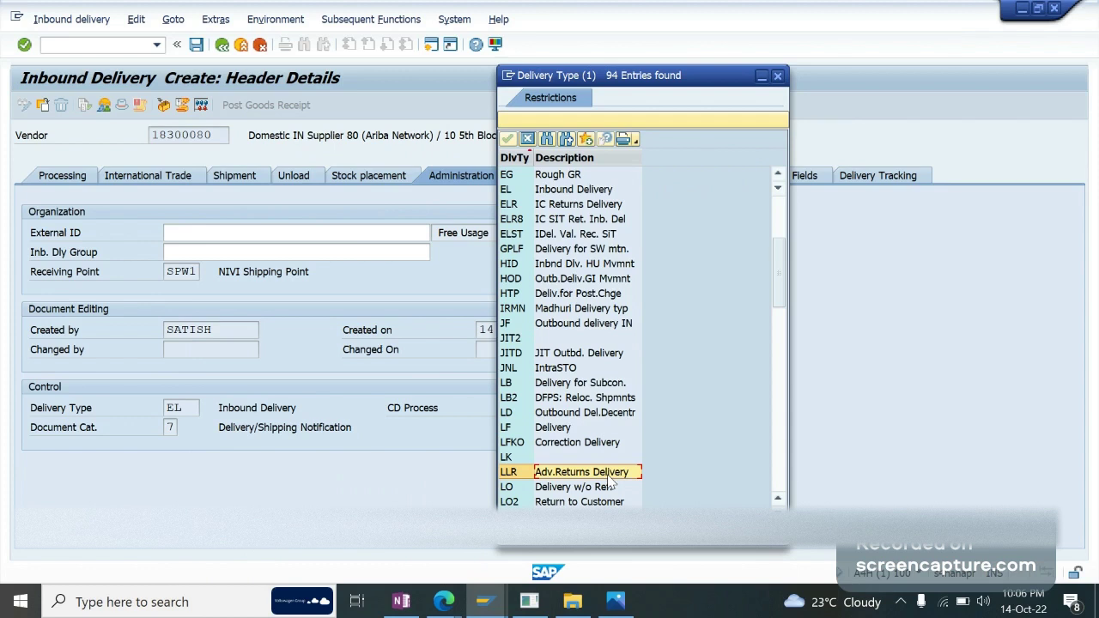
key(Down)
key(Down)
key(Down)
key(Down)
key(Down)
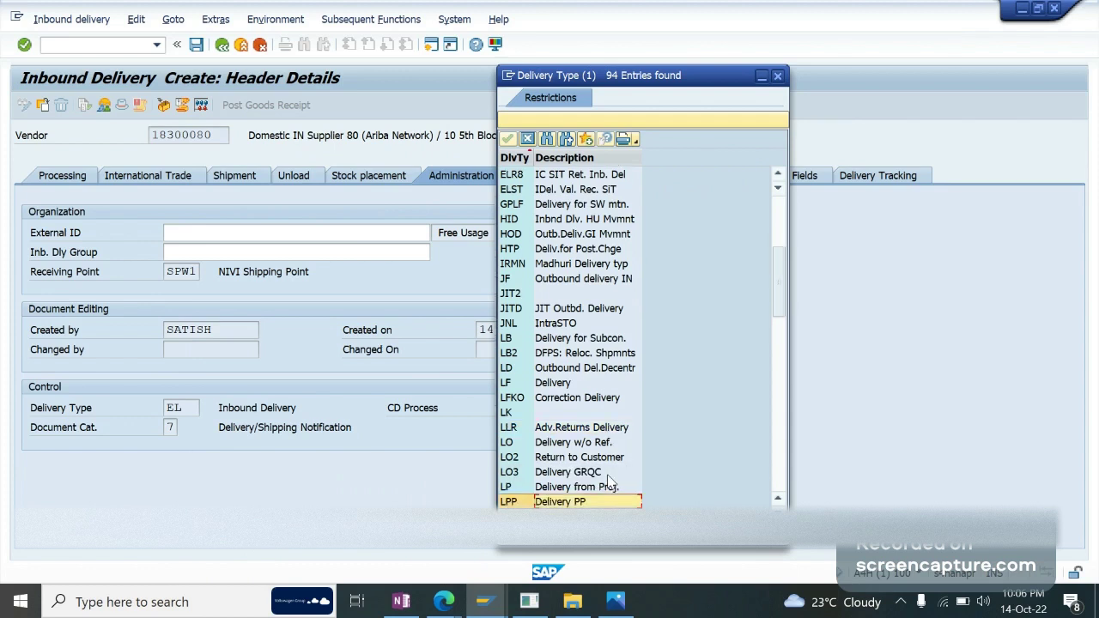
key(Down)
key(Down)
key(Down)
key(Down)
key(Down)
key(Down)
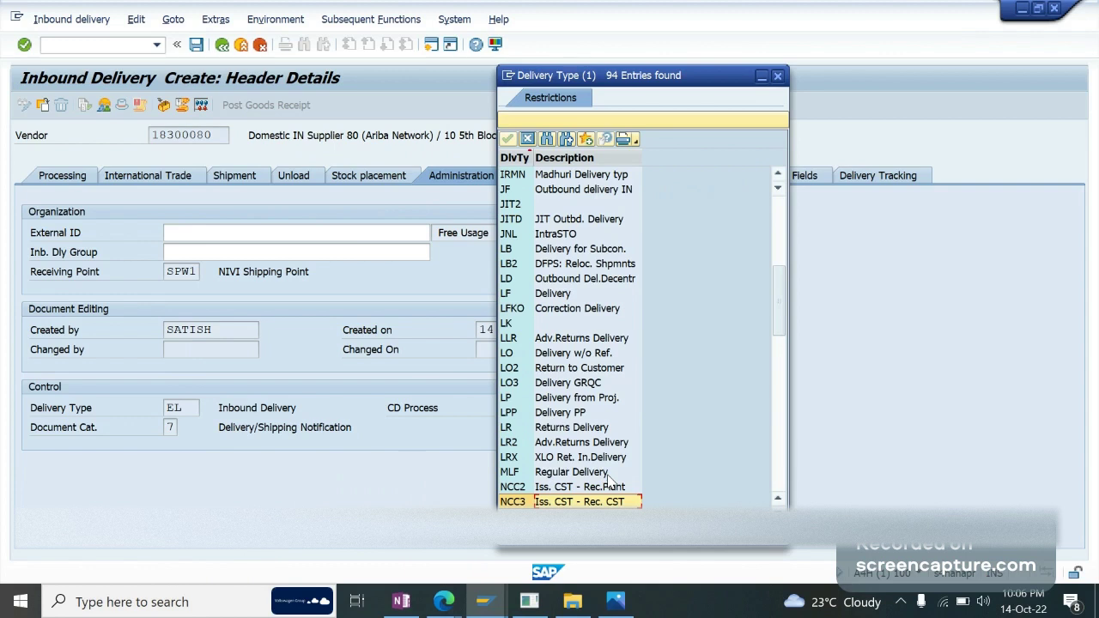
click(566, 417)
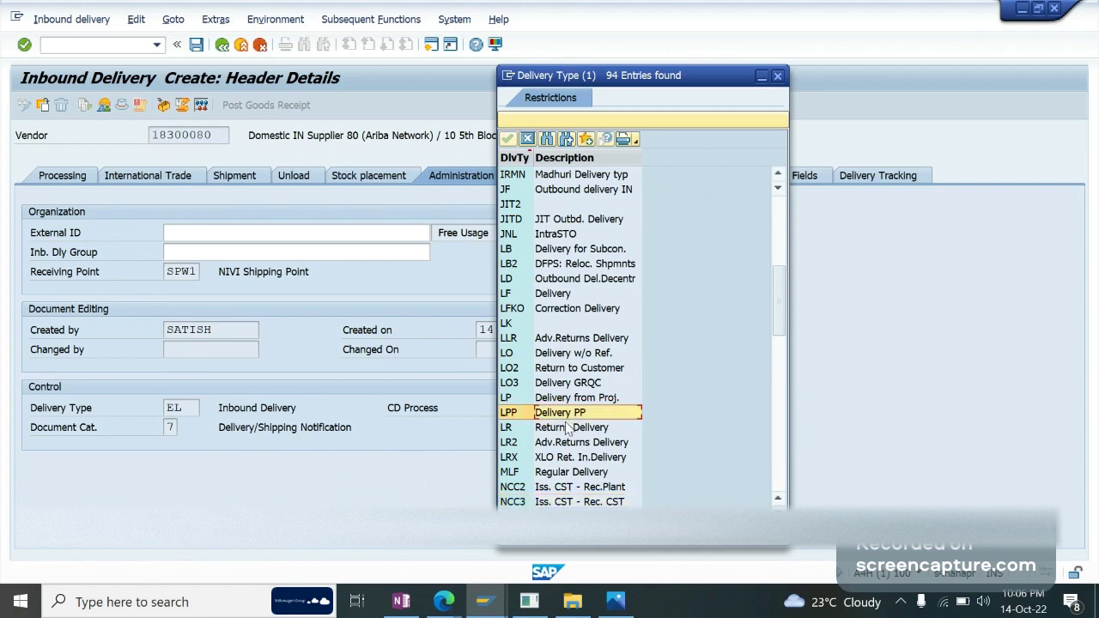
click(567, 428)
click(560, 419)
click(778, 77)
Step: Return from the header details to the inbound delivery's item overview
click(208, 408)
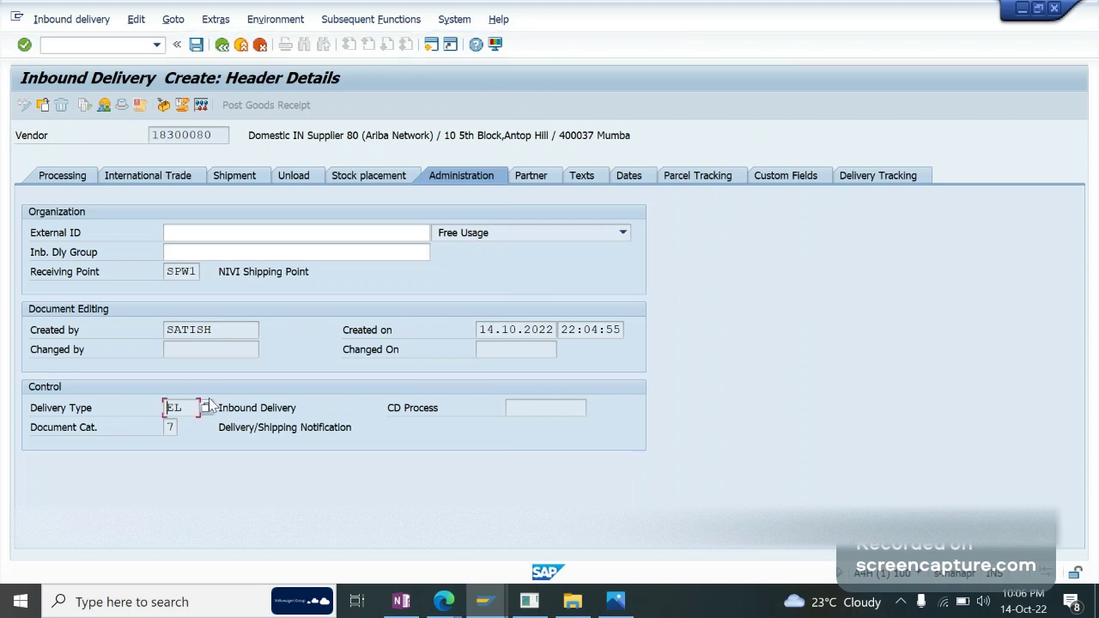
click(228, 43)
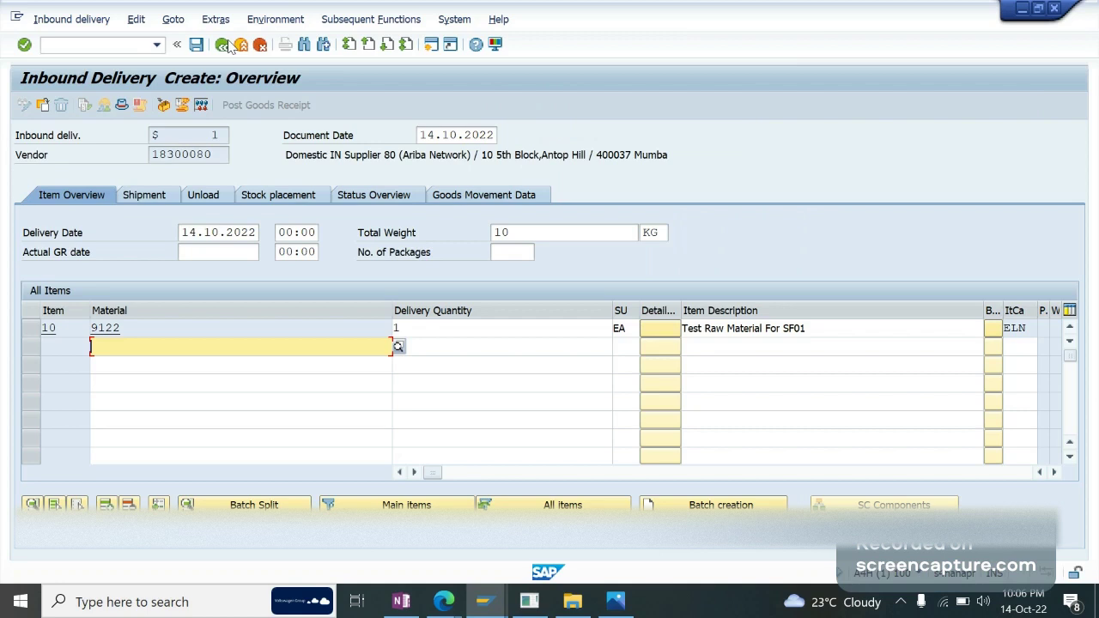
click(529, 318)
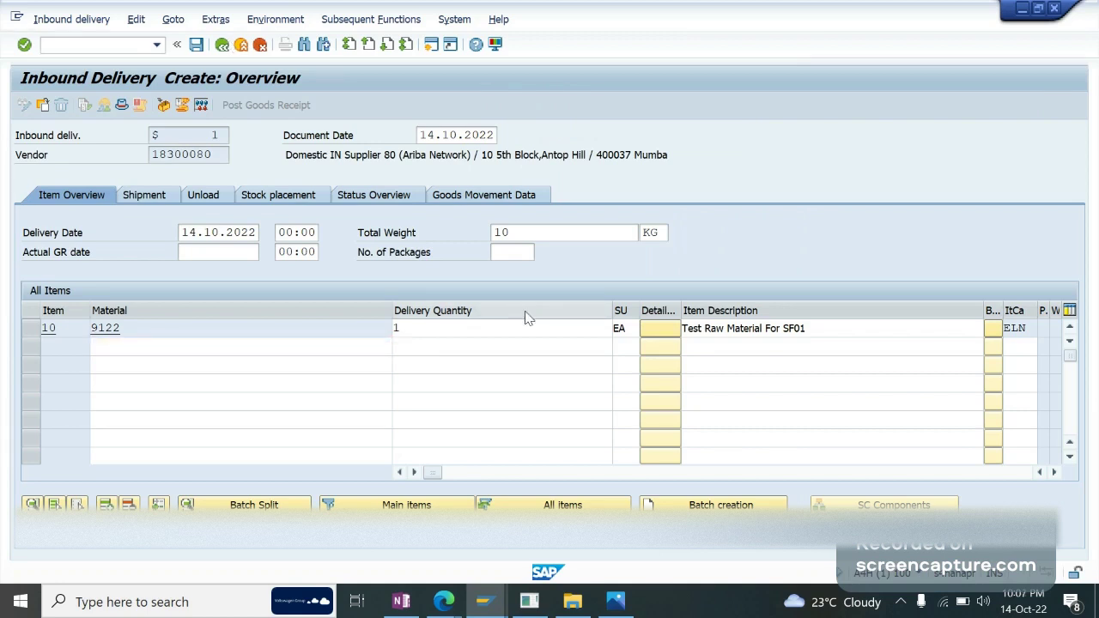
Step: Save the inbound delivery, copy its document number from the detailed save message and close the message
key(Return)
click(404, 335)
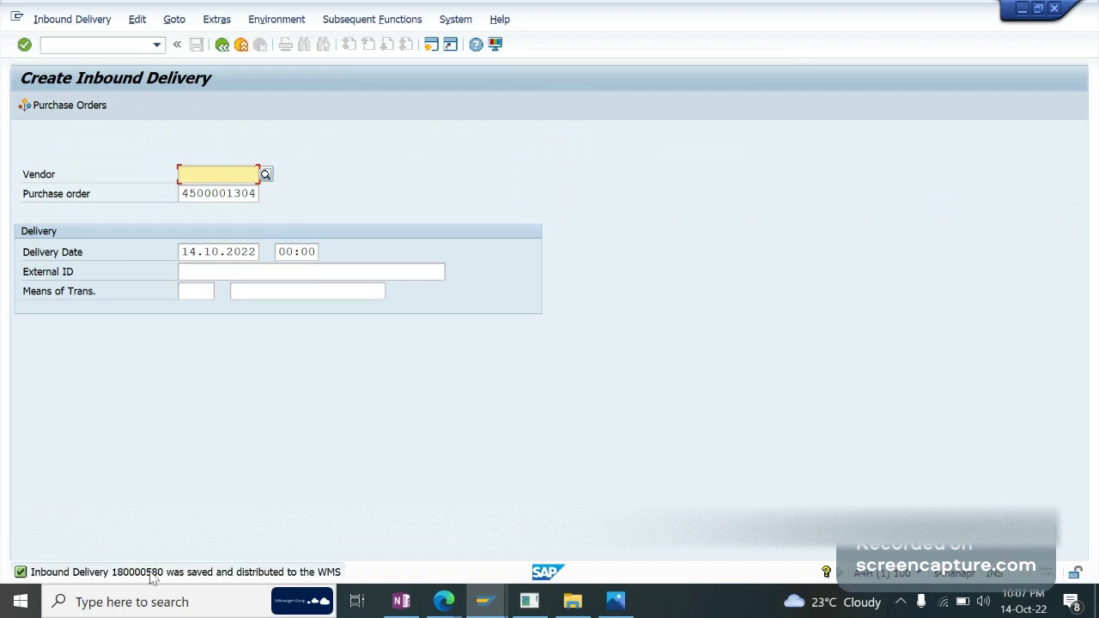
key(Return)
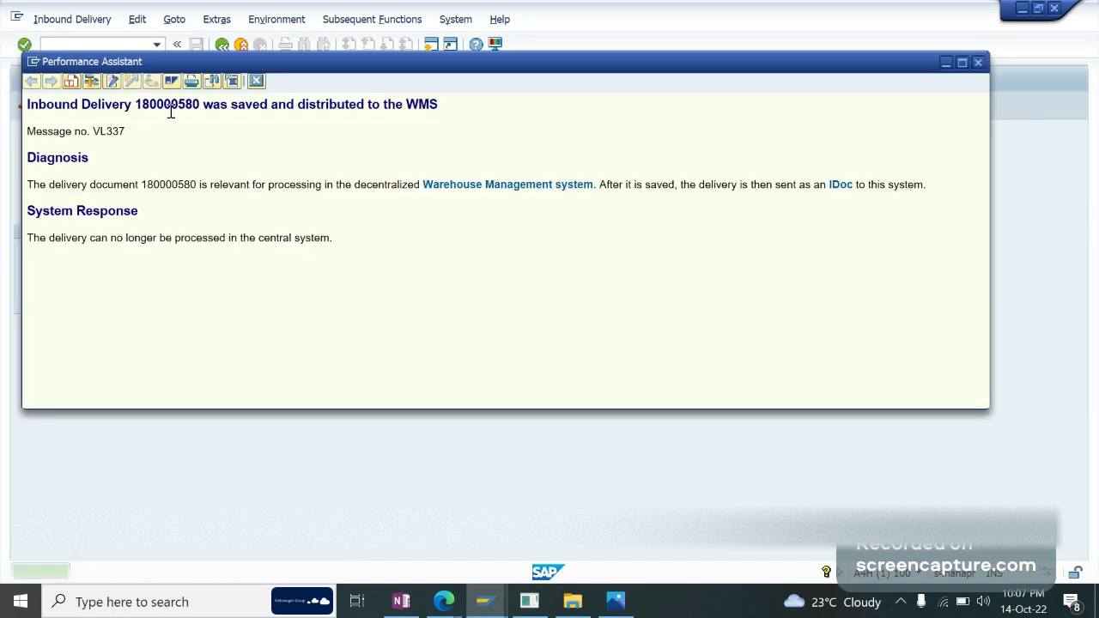
double_click(171, 107)
key(ctrl+c)
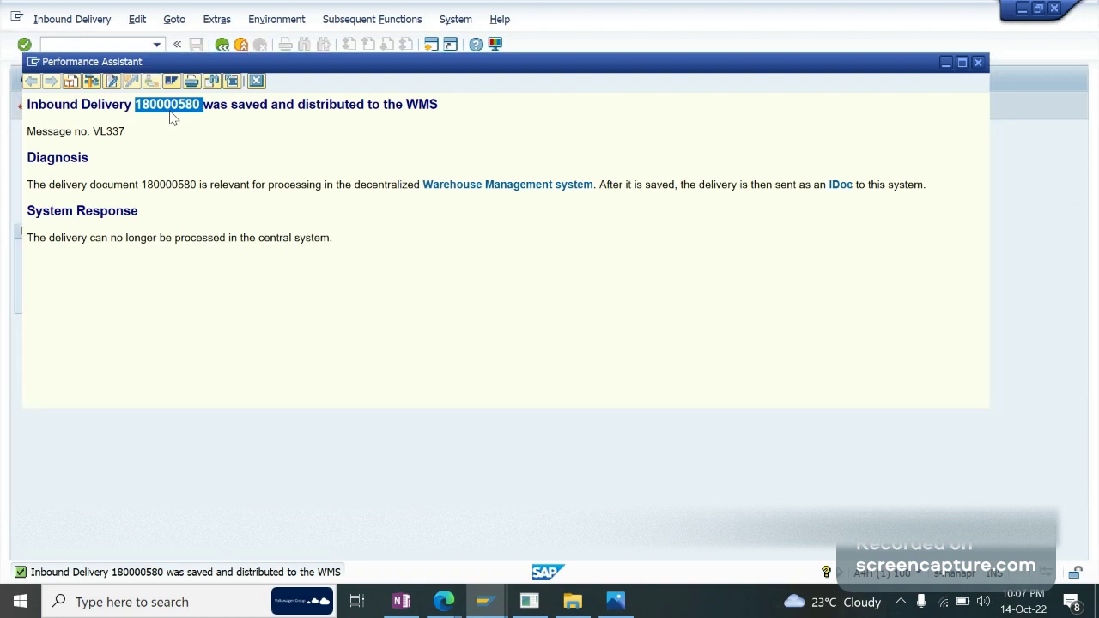
key(Escape)
Step: Start the EWM transaction /SCWM/PRDI to maintain inbound deliveries
text(/)
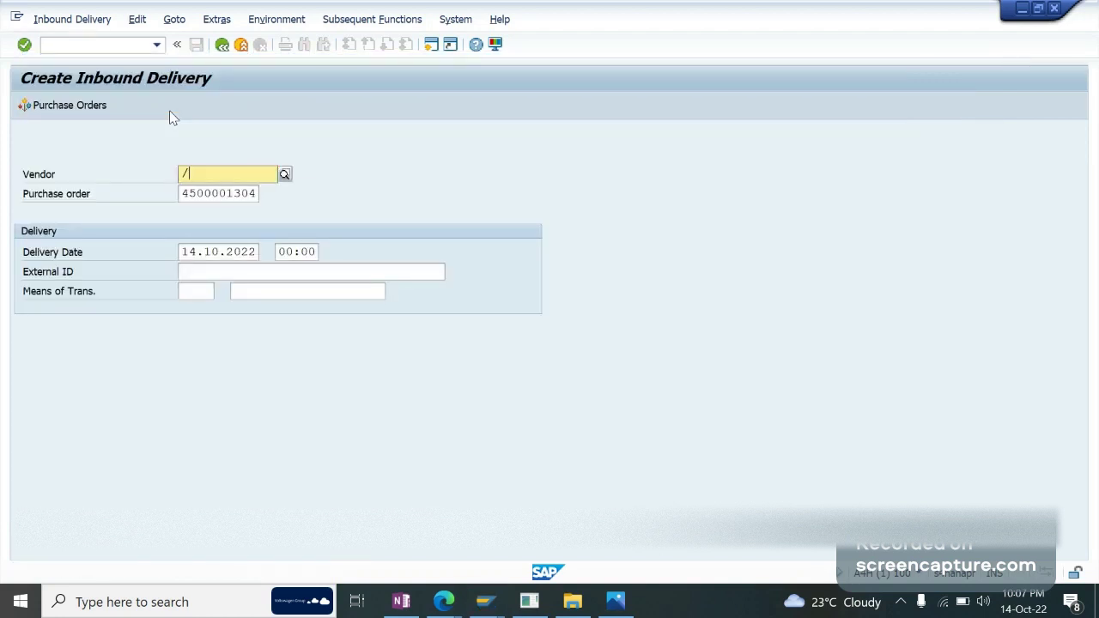
text(/)
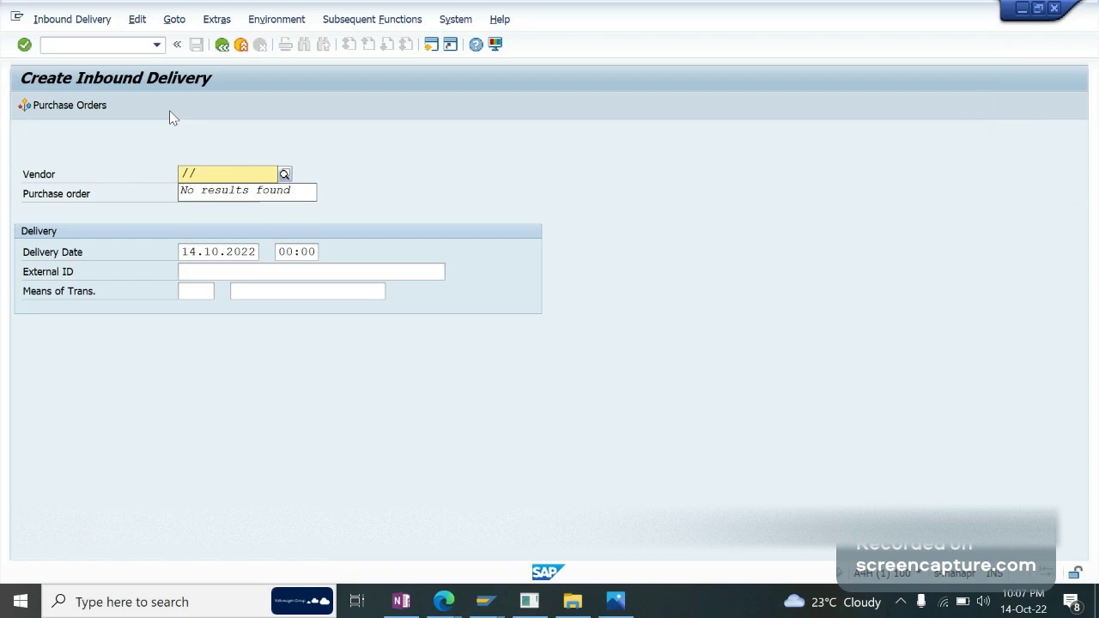
click(112, 43)
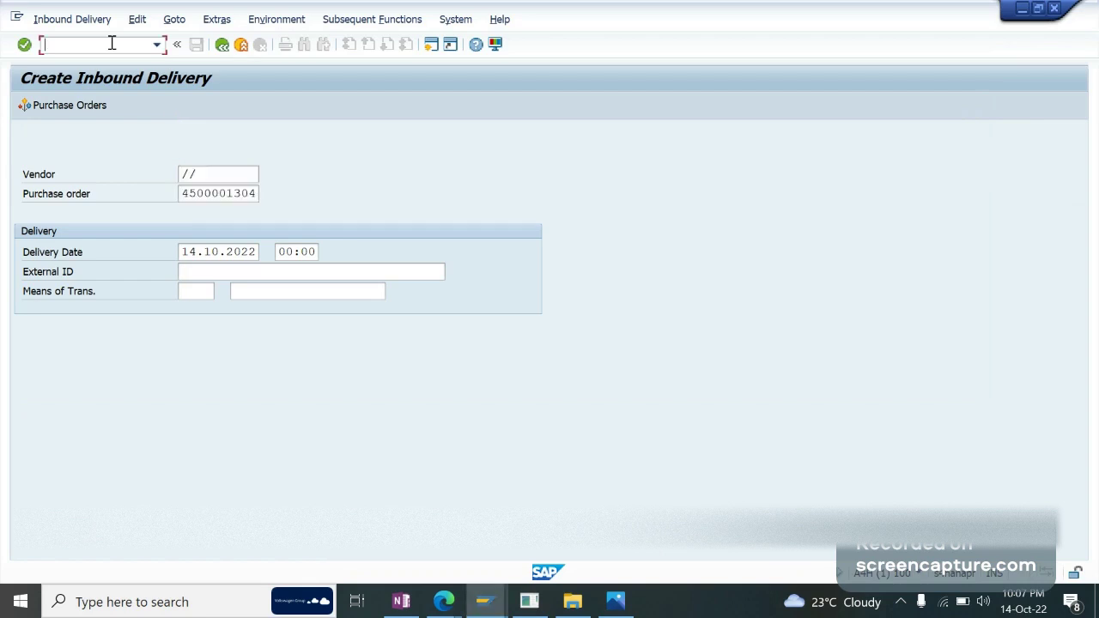
text(/n/scwm/pr)
key(Return)
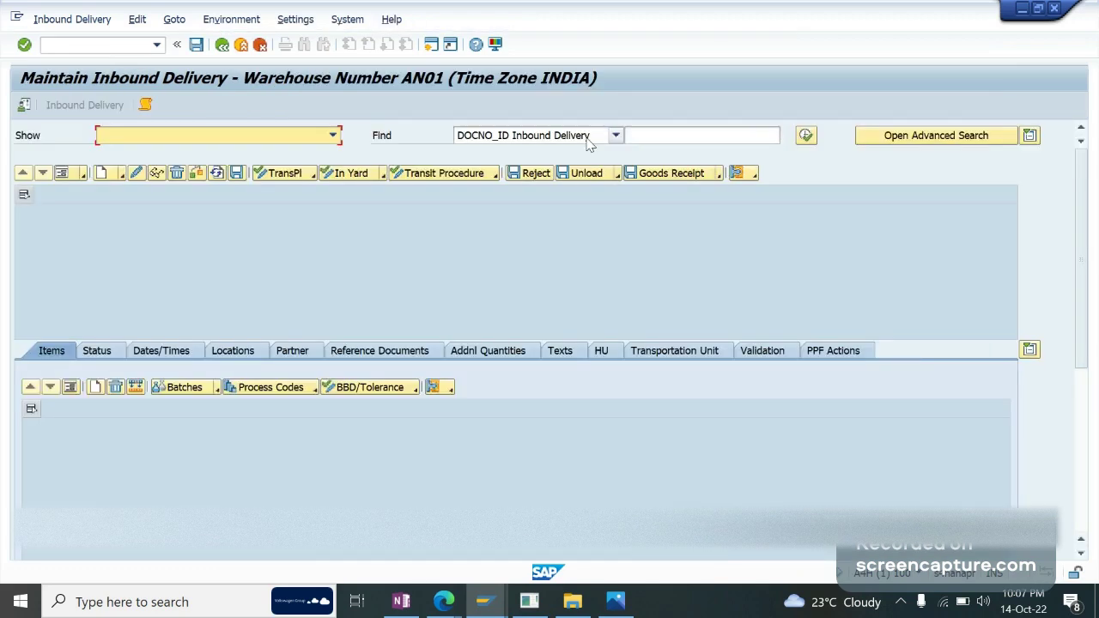
Step: Search for the inbound delivery by Logistics Execution Delivery using the copied delivery number and close the resulting log
click(590, 138)
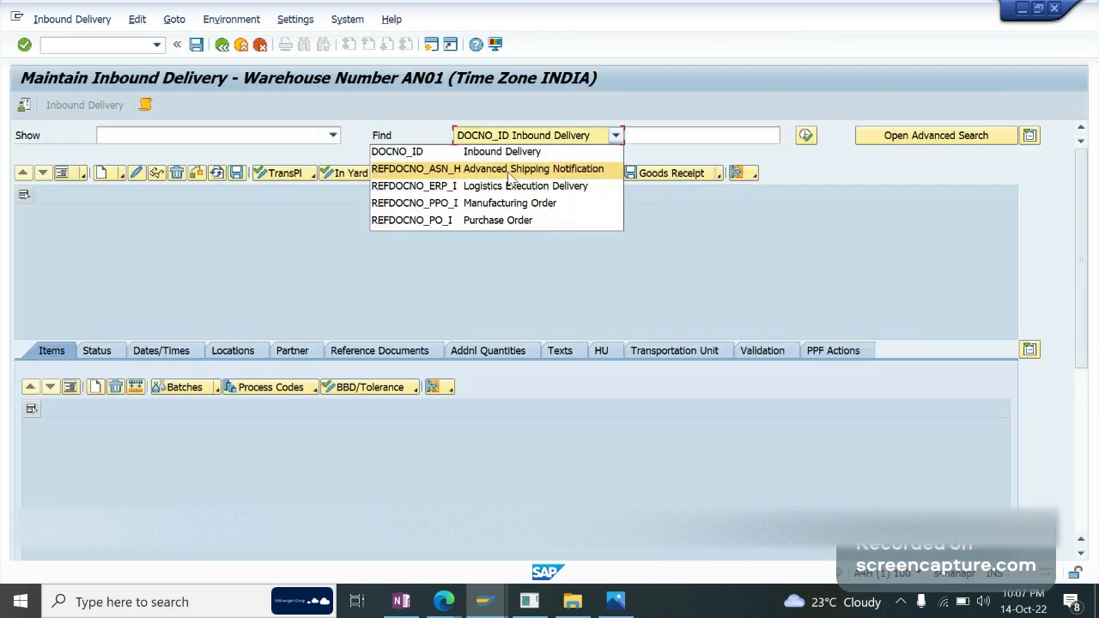
click(481, 186)
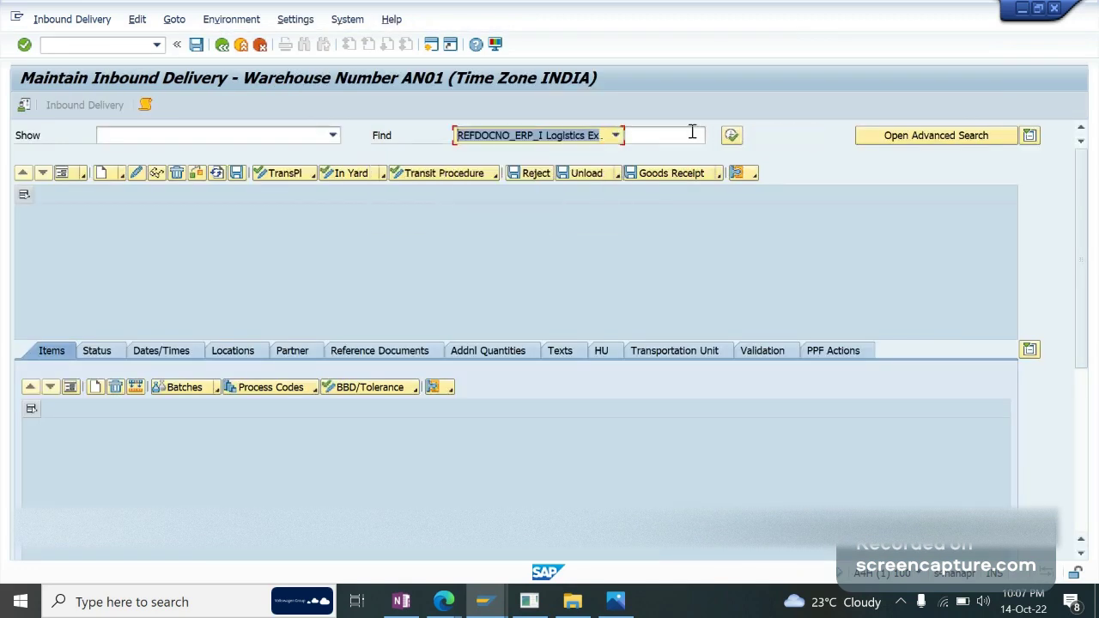
click(692, 132)
key(ctrl+v)
click(731, 139)
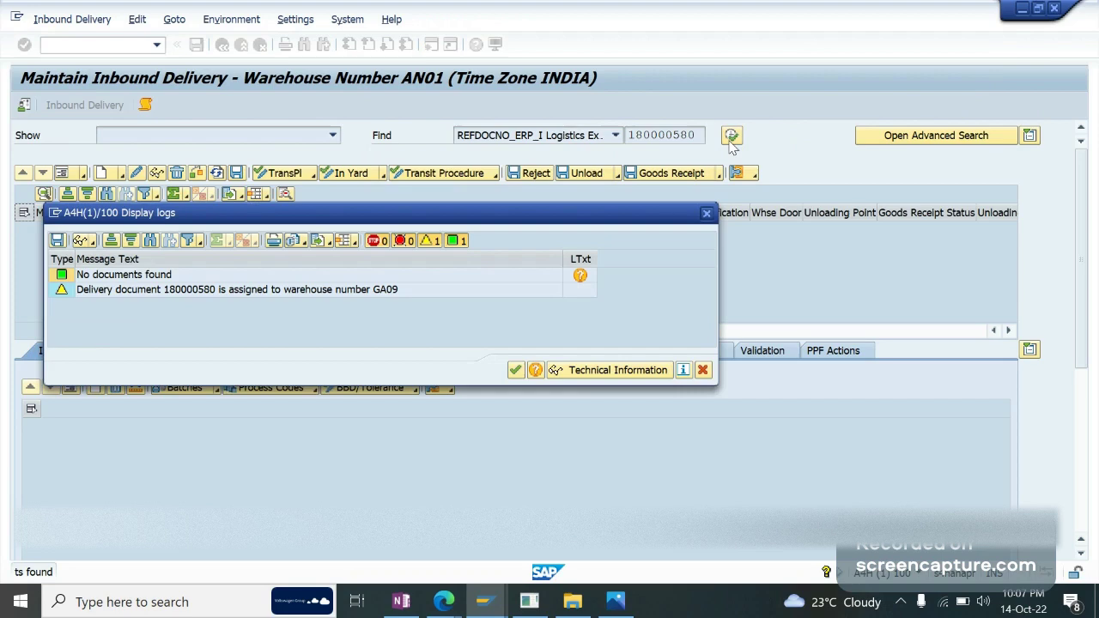
key(Return)
Step: Set the default warehouse number to GA09 and repeat the search for the inbound delivery
click(731, 139)
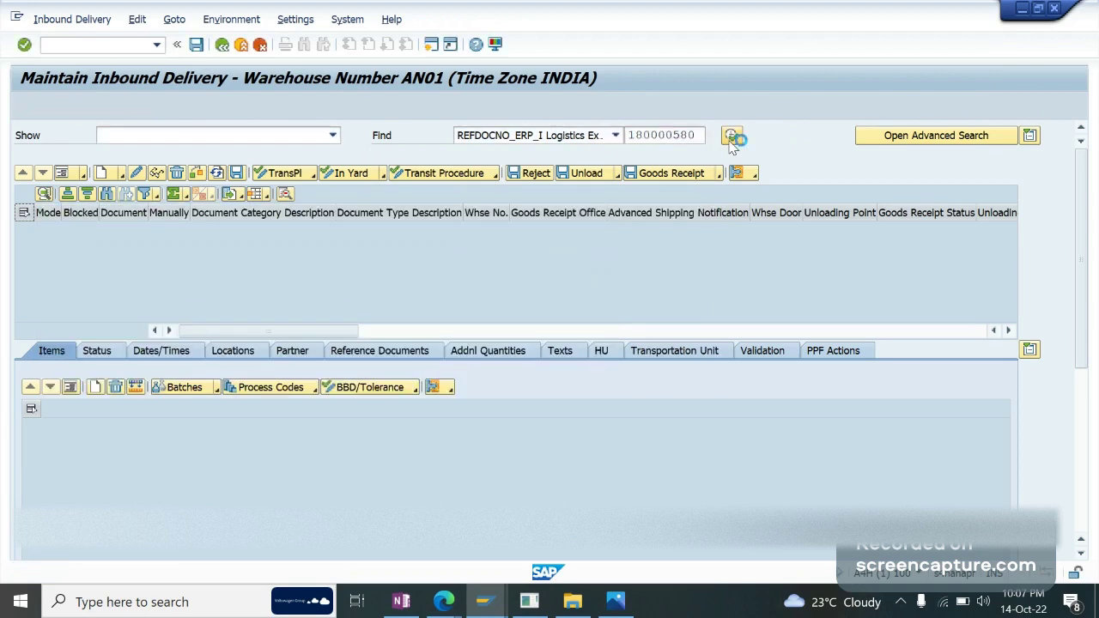
text(ga09)
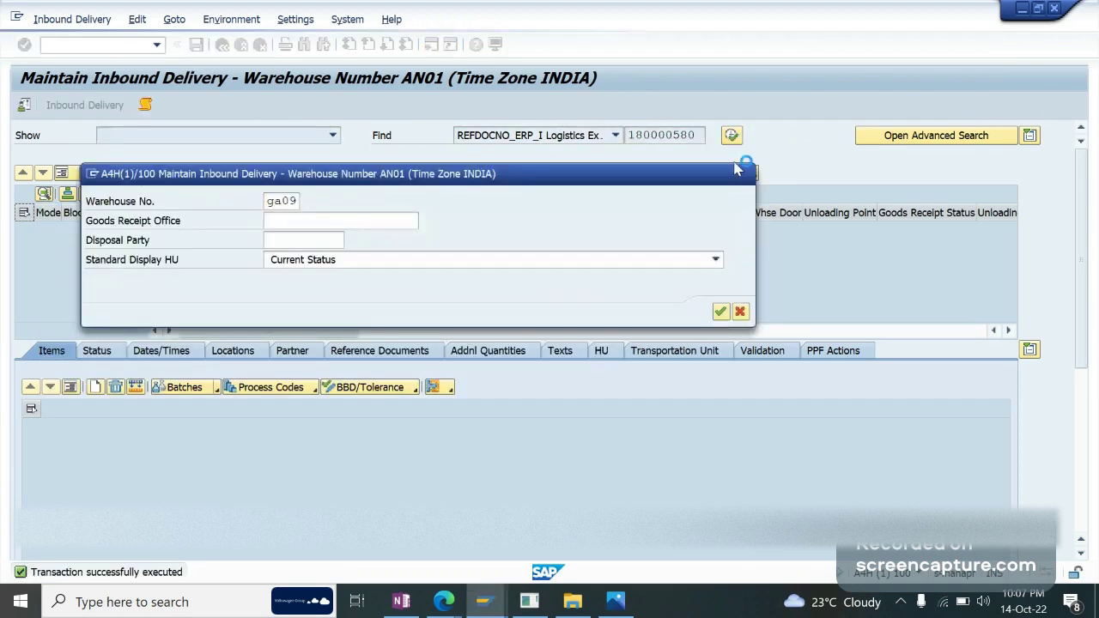
key(Return)
click(738, 133)
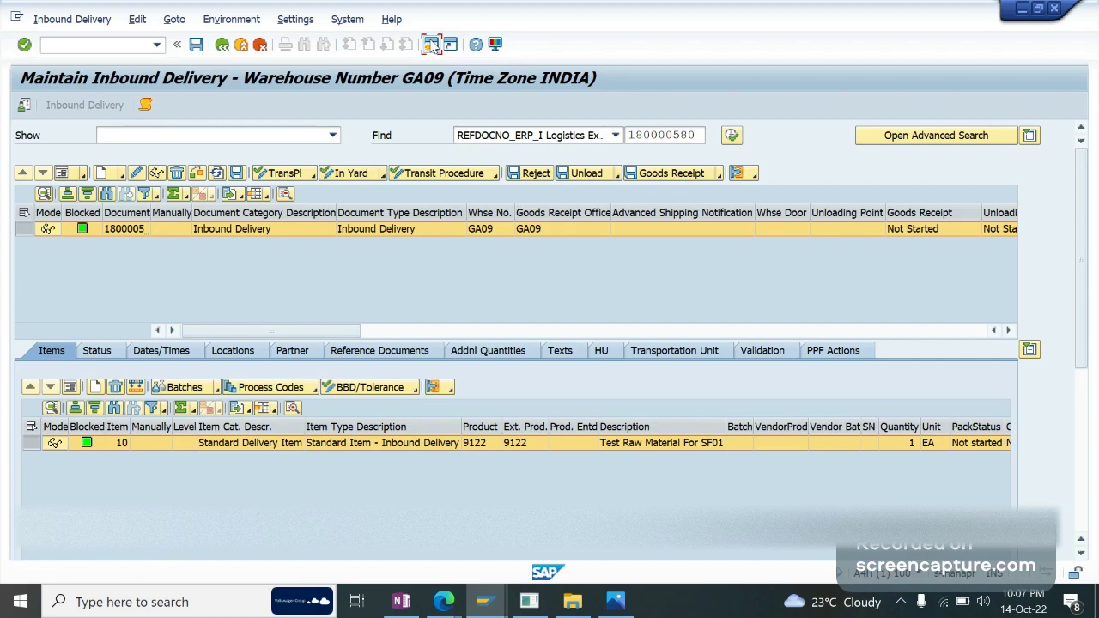
Step: Open a new session, start Customizing with SPRO and display the SAP reference IMG
click(431, 45)
text(/n)
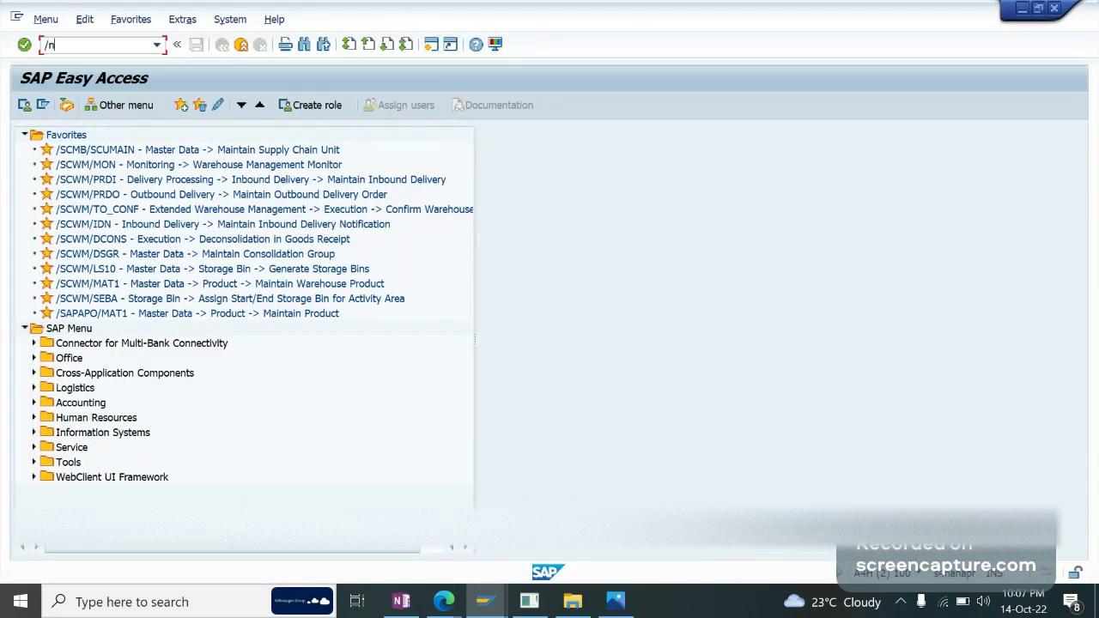
text(spro)
key(Return)
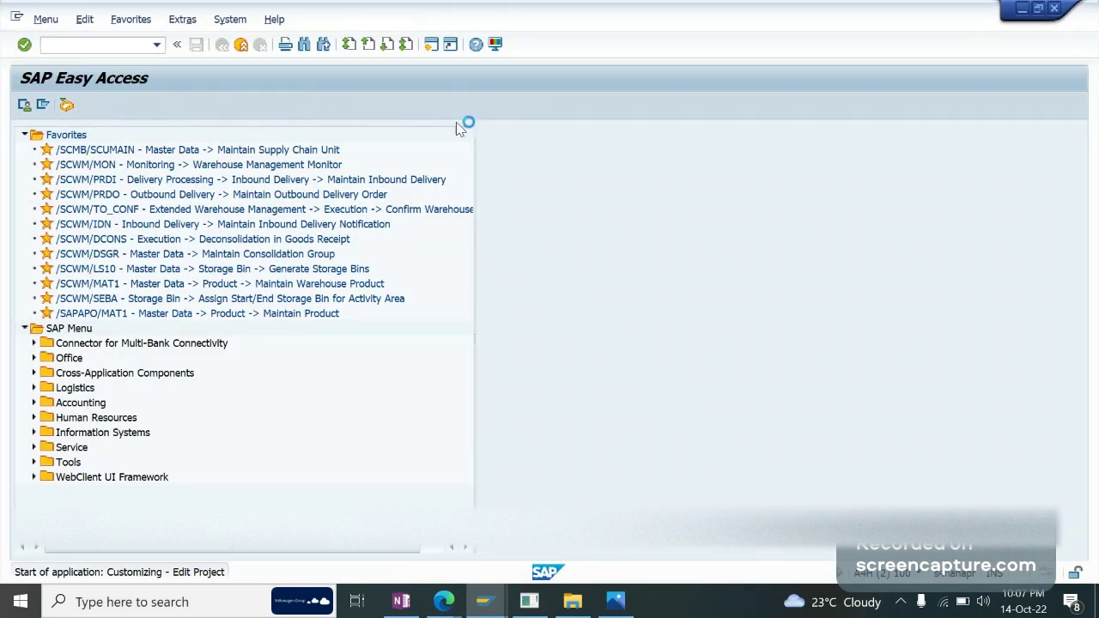
click(94, 104)
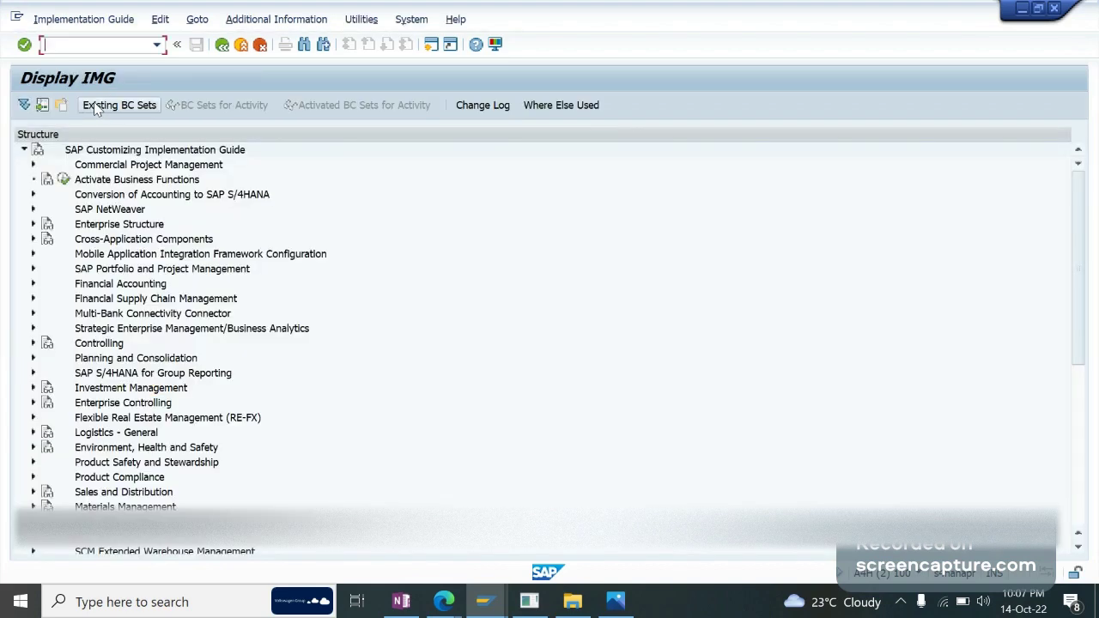
Step: Expand SCM Extended Warehouse Management and its Extended Warehouse Management node in the implementation guide
click(172, 414)
key(Down)
key(Down)
key(Down)
key(Down)
key(Down)
key(Down)
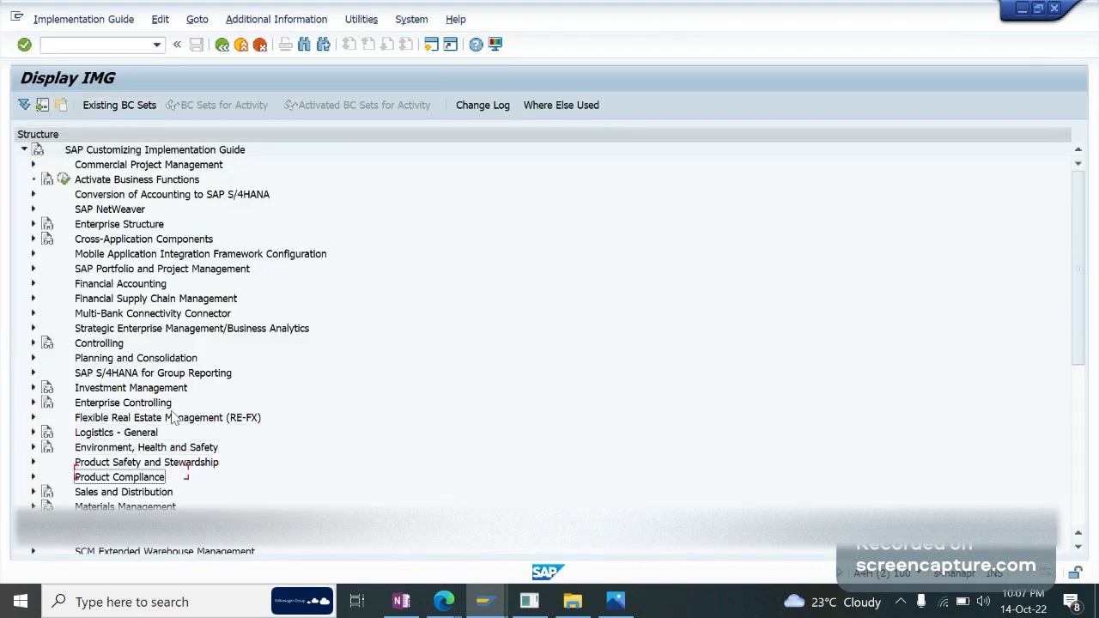
key(Down)
key(Down)
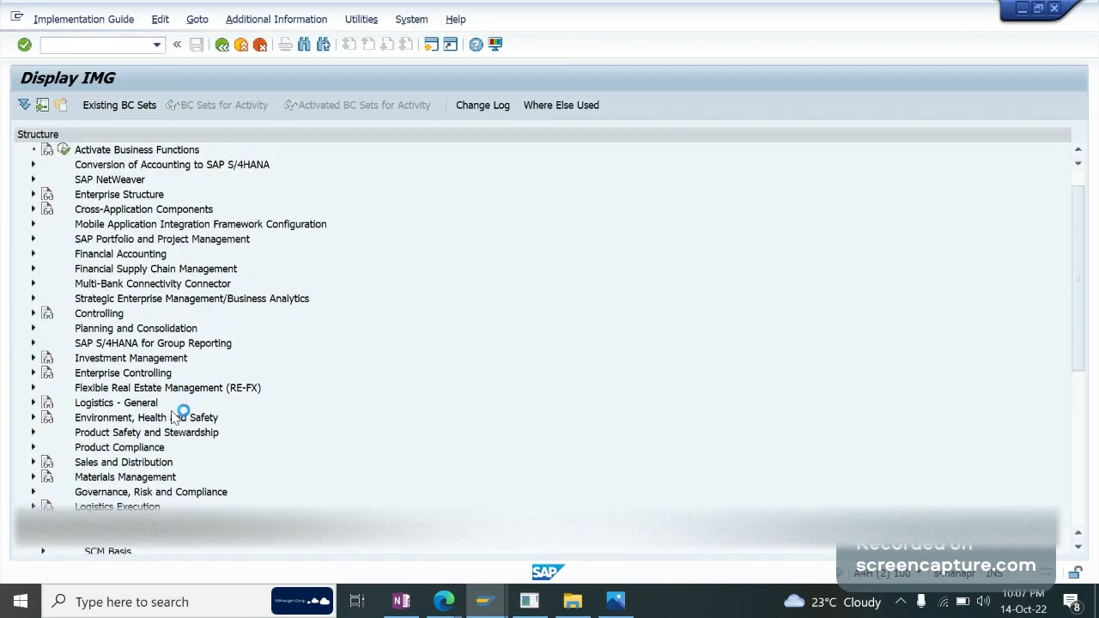
key(Right)
key(Down)
key(Down)
key(Down)
key(Down)
key(Down)
key(Down)
key(Down)
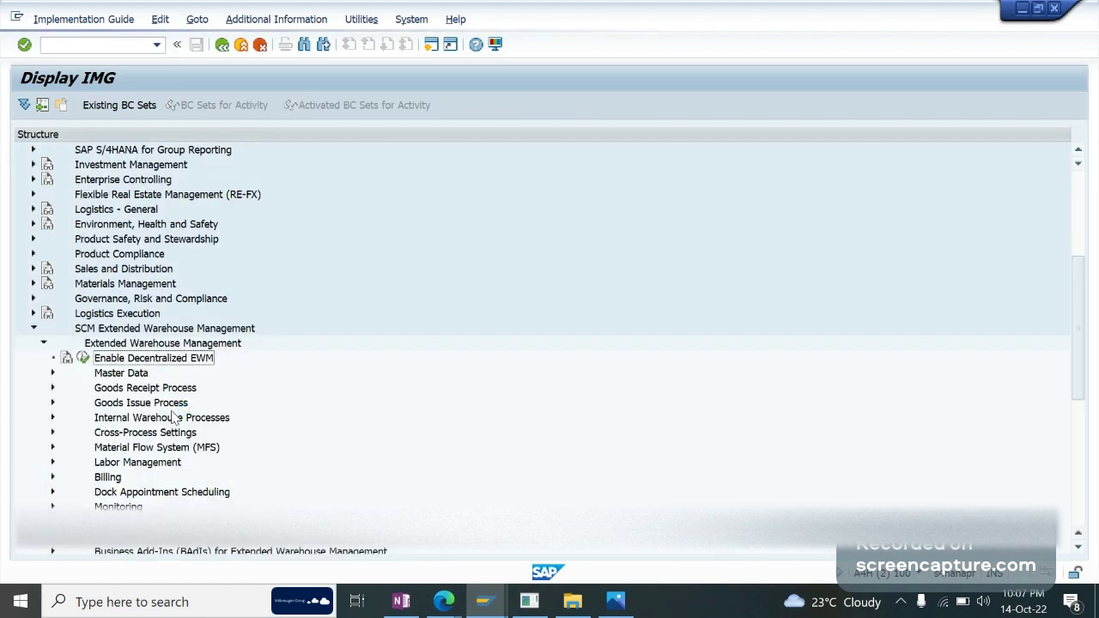
Step: Expand Interfaces and its ERP Integration node under Extended Warehouse Management
key(Down)
key(Down)
key(Down)
key(Down)
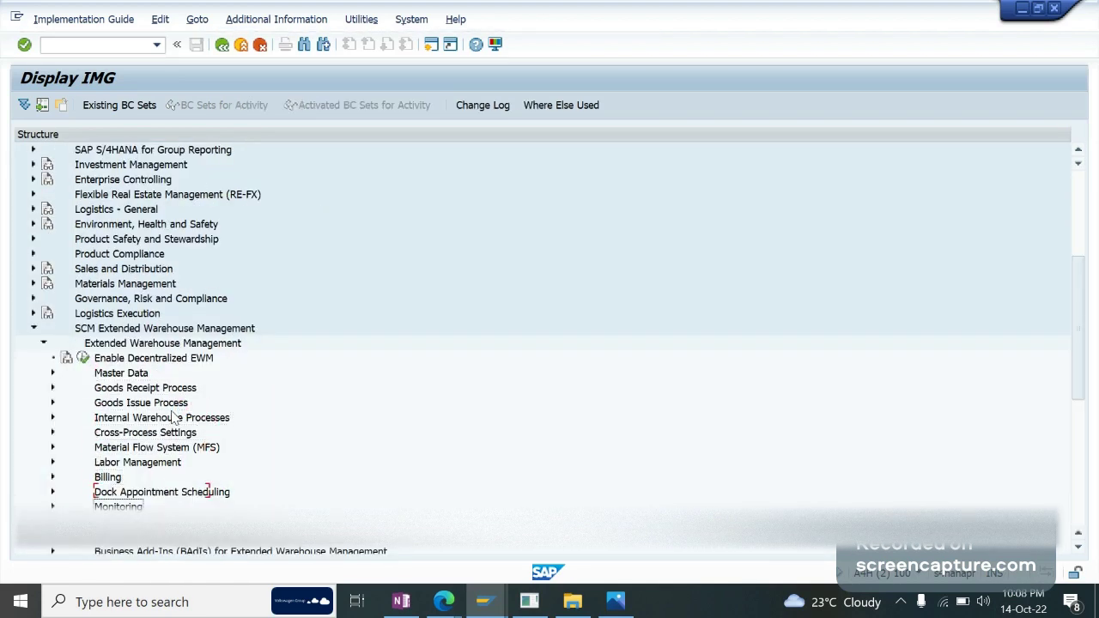
key(Right)
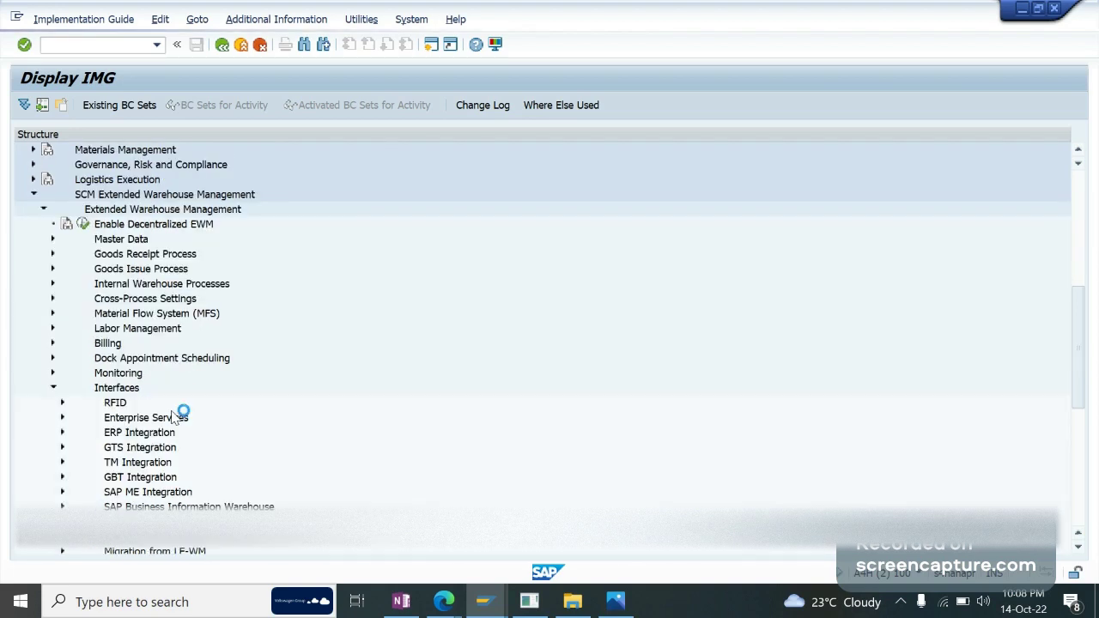
key(Down)
key(Down)
key(Down)
key(Down)
key(Up)
key(Right)
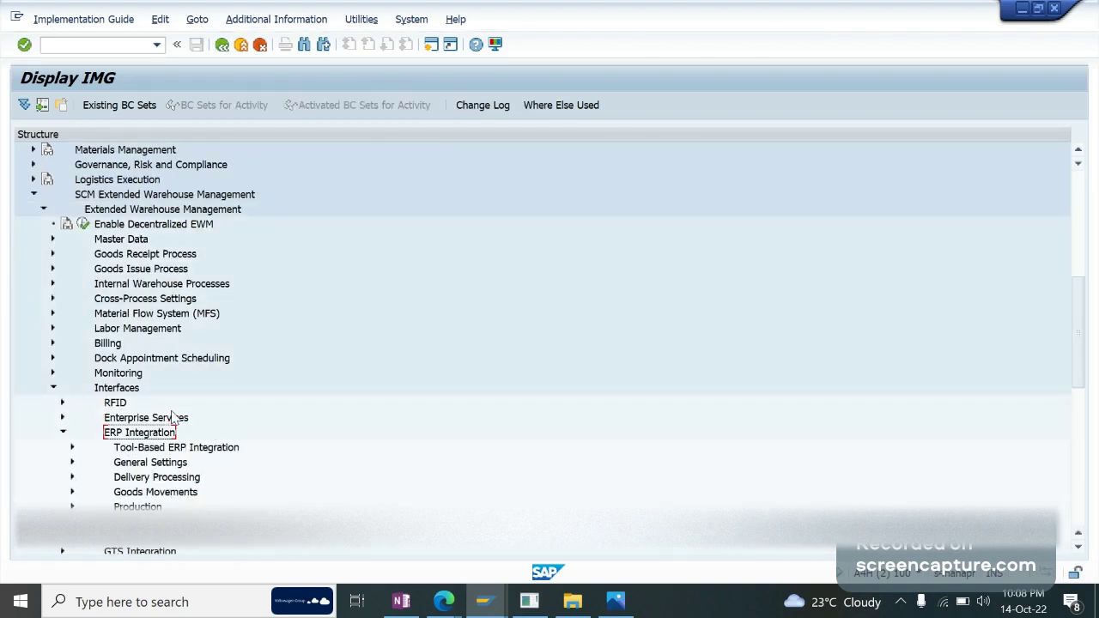
Step: Expand Delivery Processing under ERP Integration and open the activity Map Document Types from ERP System to EWM
key(Down)
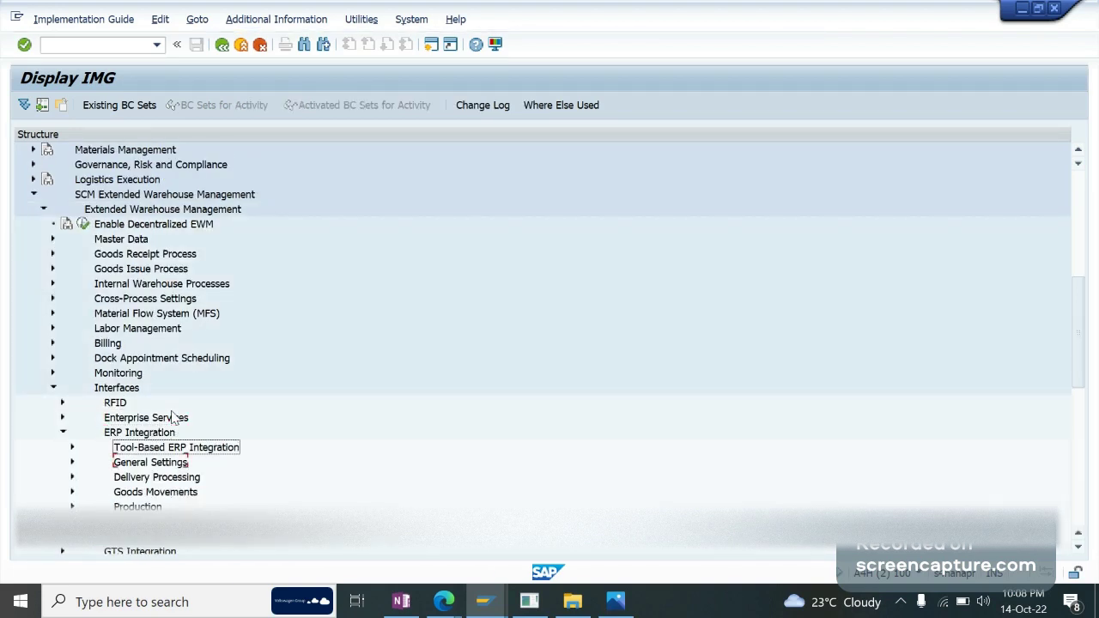
key(Down)
key(Down)
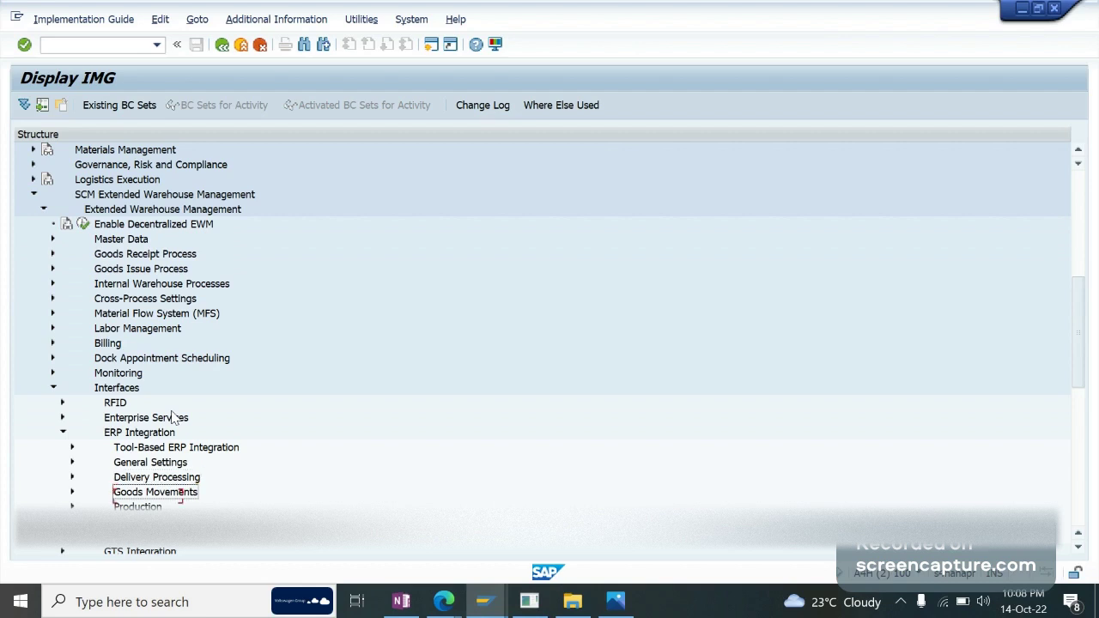
key(Up)
key(Right)
key(Down)
key(Down)
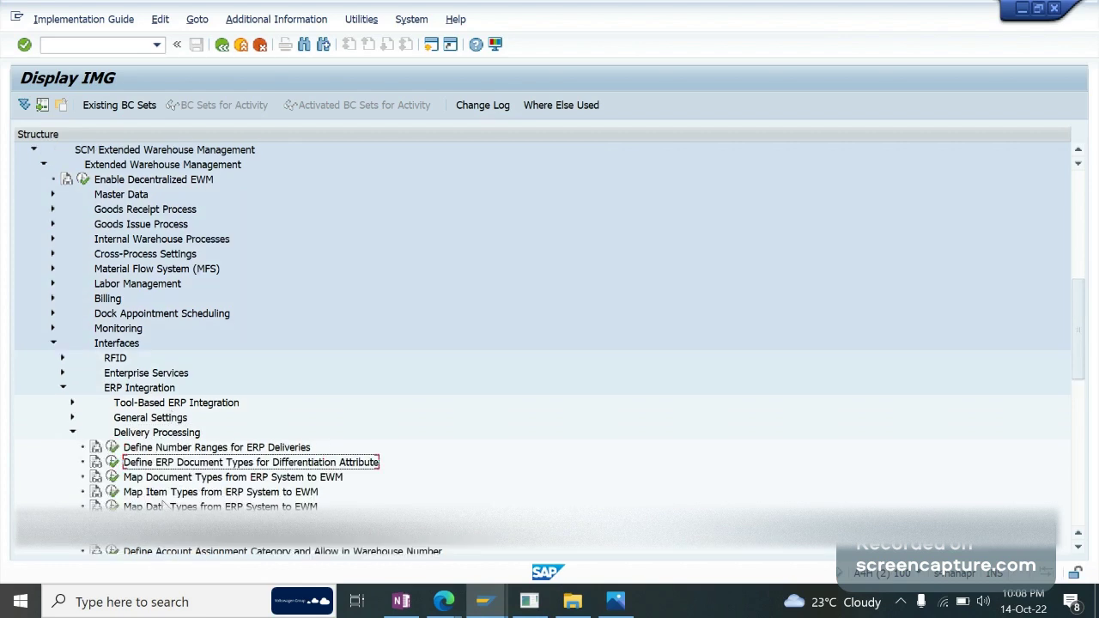
click(163, 506)
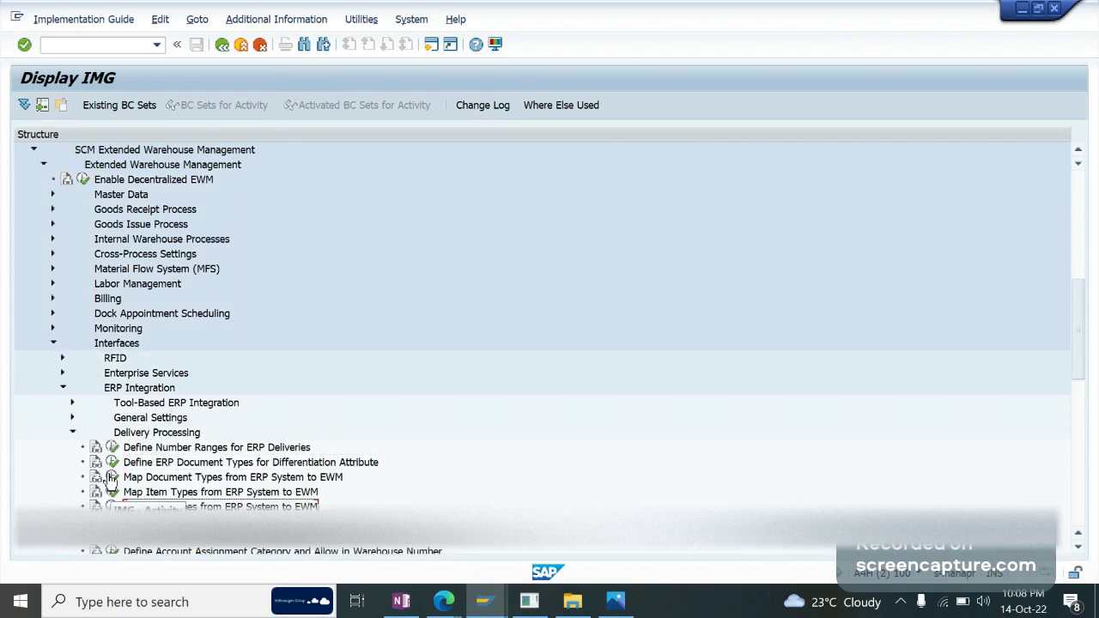
click(110, 478)
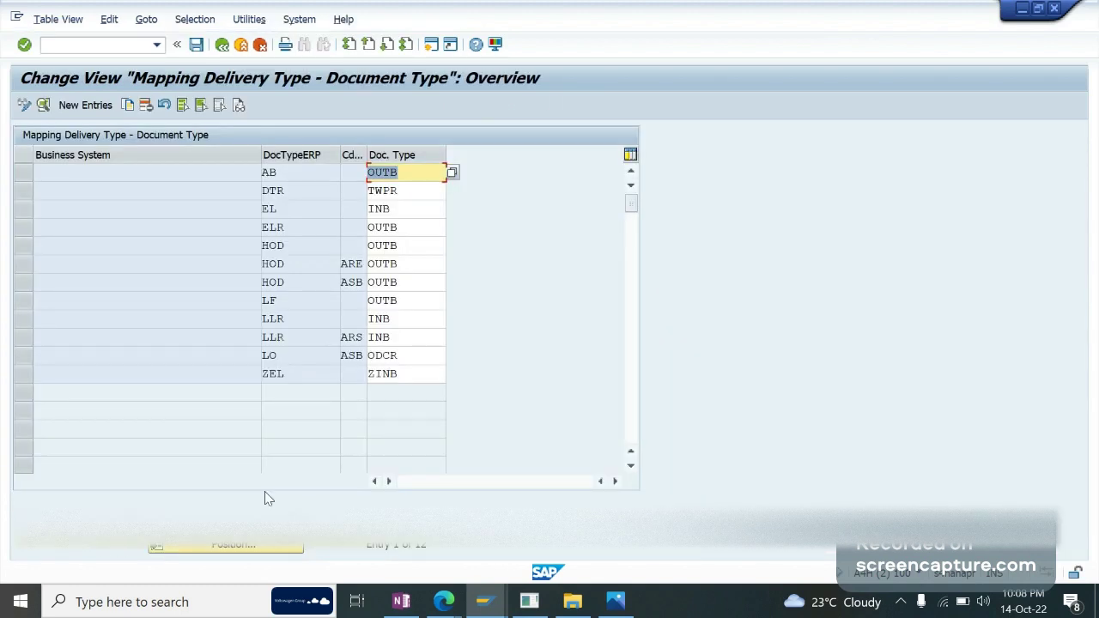
Step: Select the mapping entry for ERP document type EL and examine the EWM document type assigned to it
click(278, 208)
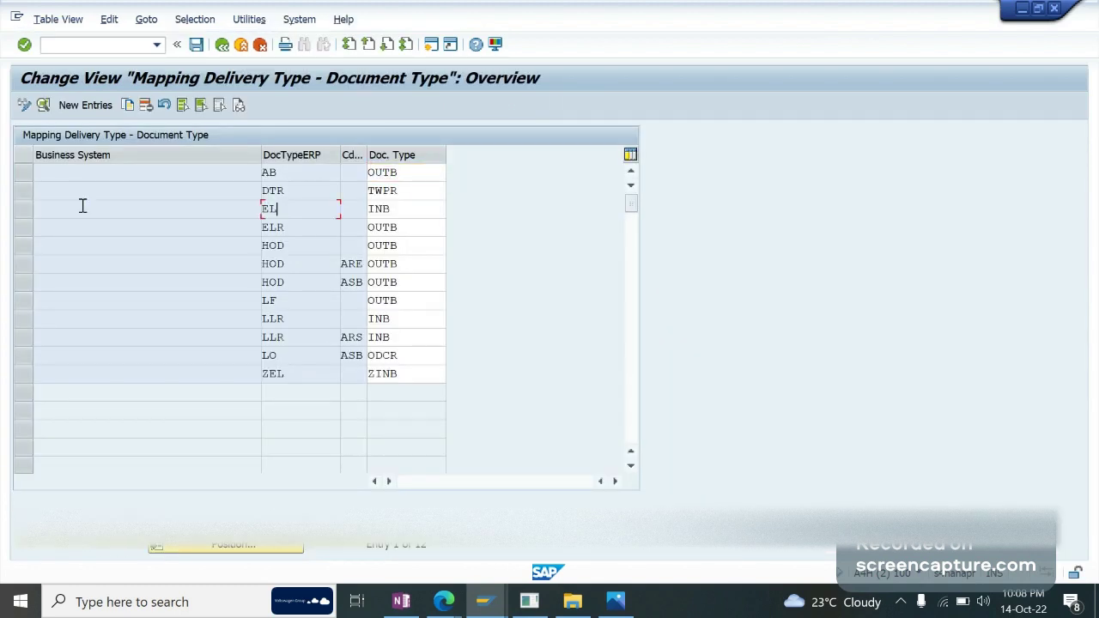
drag(83, 206, 265, 201)
click(402, 210)
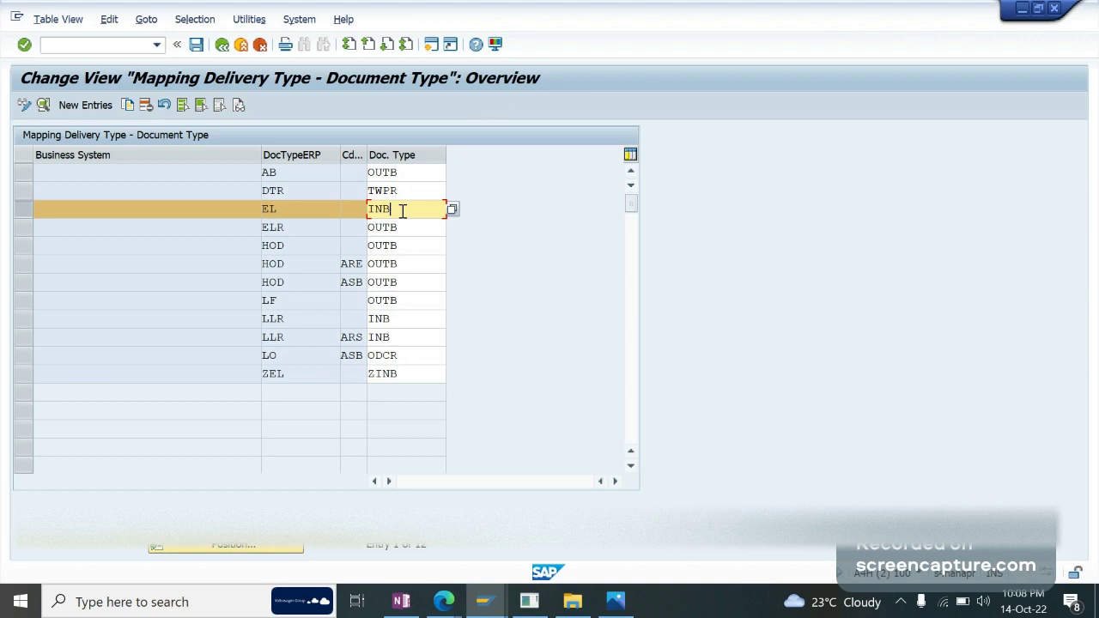
click(305, 215)
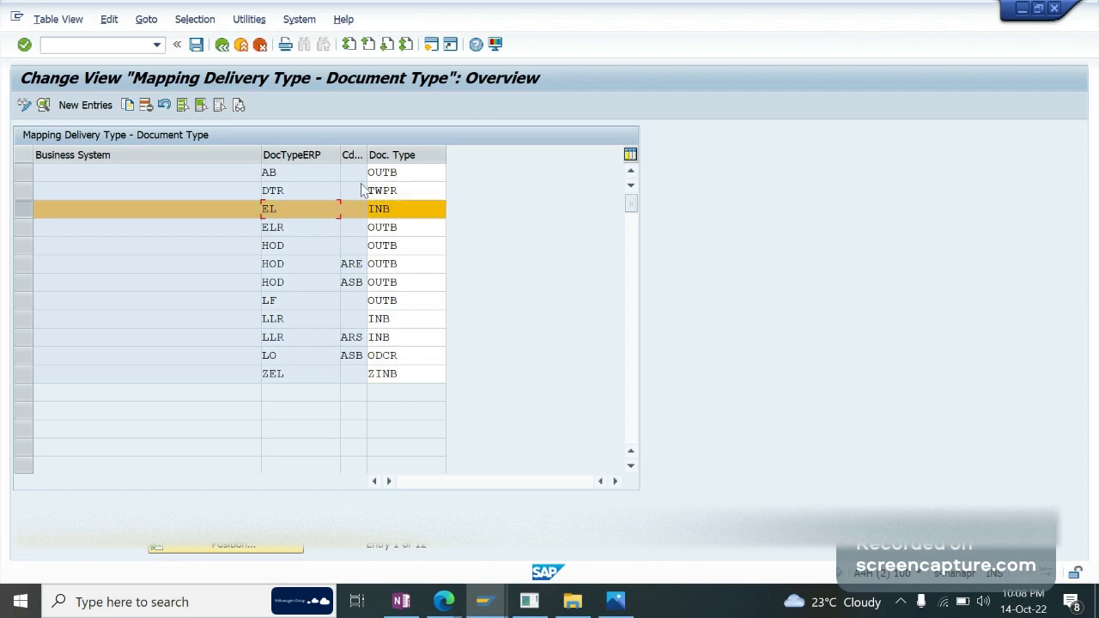
click(400, 208)
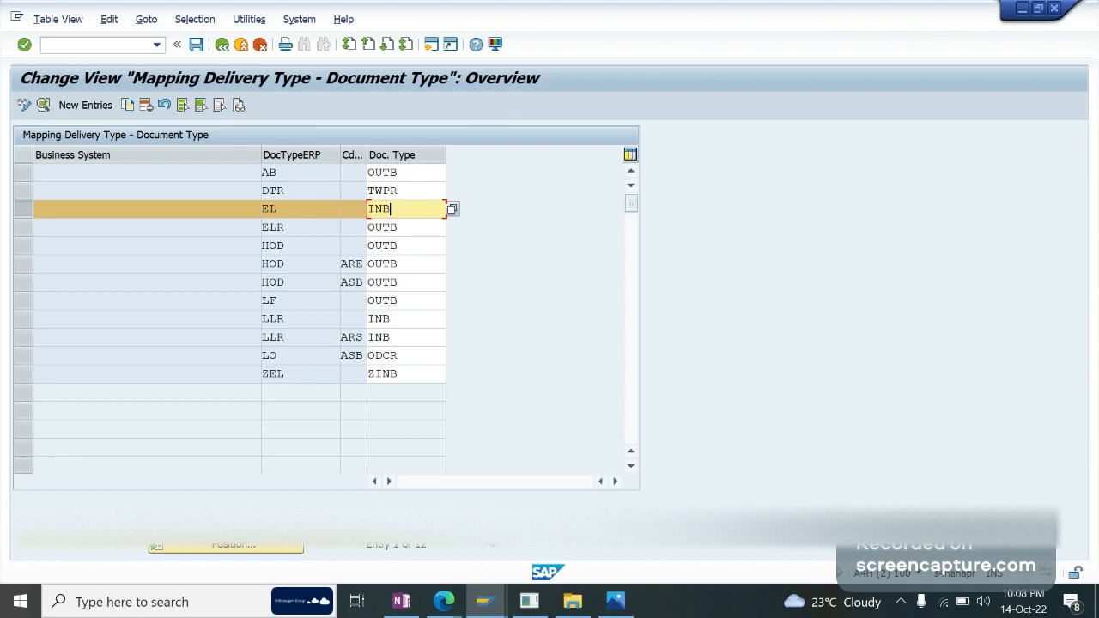
Step: Switch to the Maintain Inbound Delivery session, examine the document type in the delivery's header form view and leave the transaction
mouse_move(501, 611)
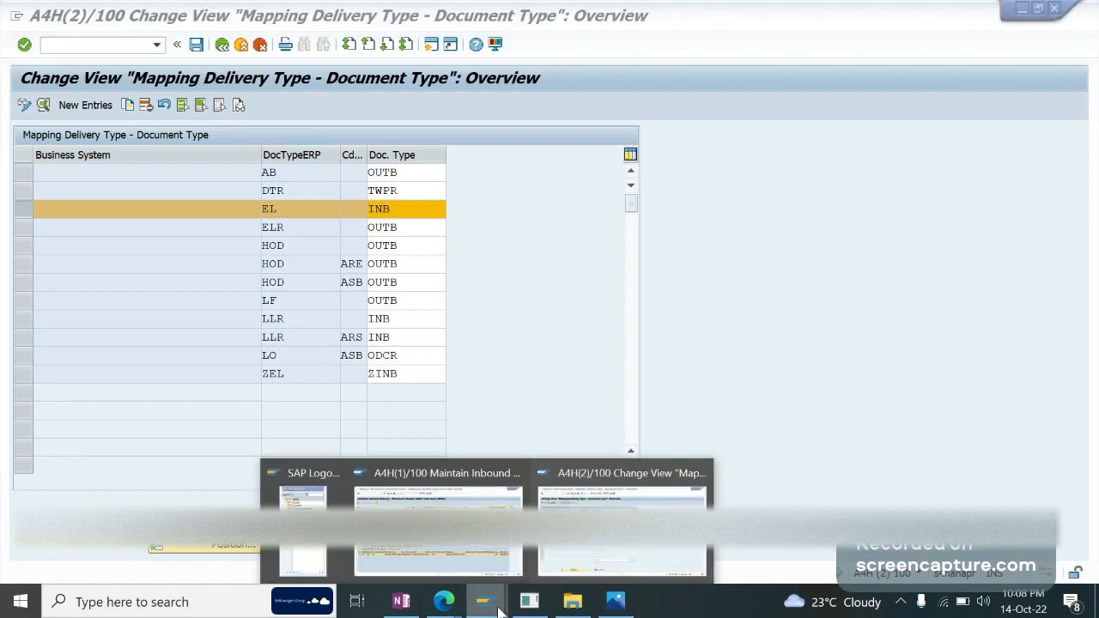
click(434, 516)
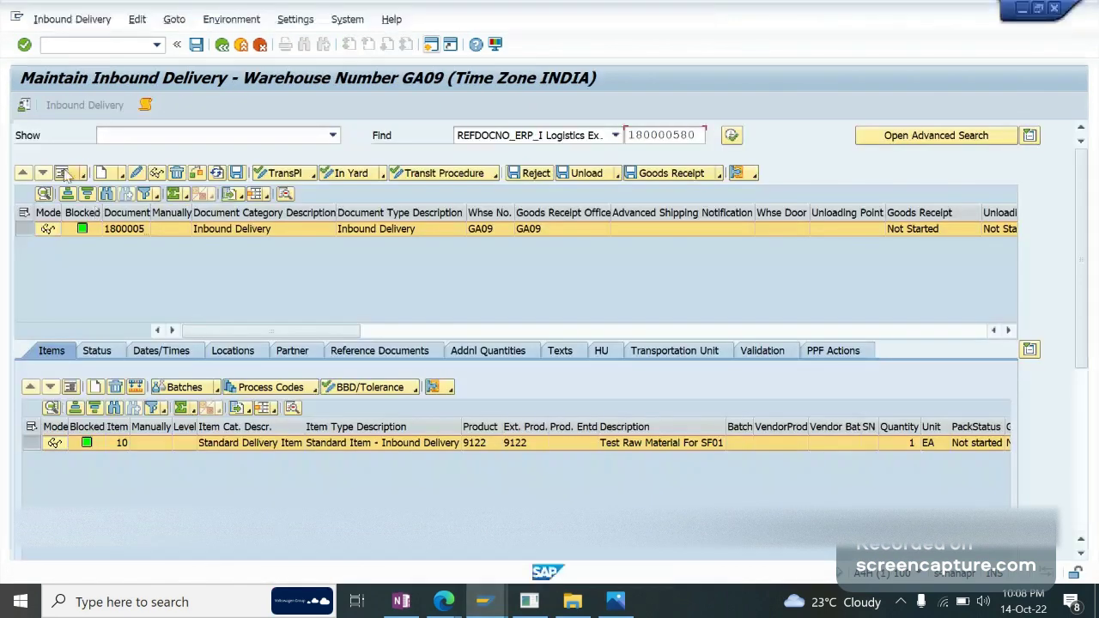
click(64, 174)
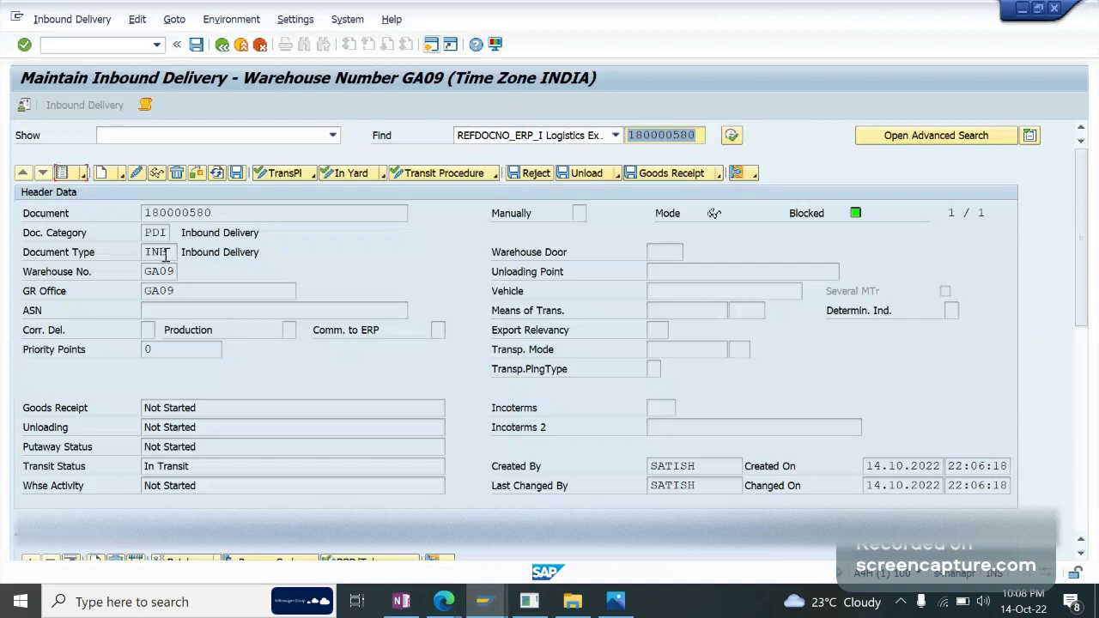
click(166, 254)
click(222, 45)
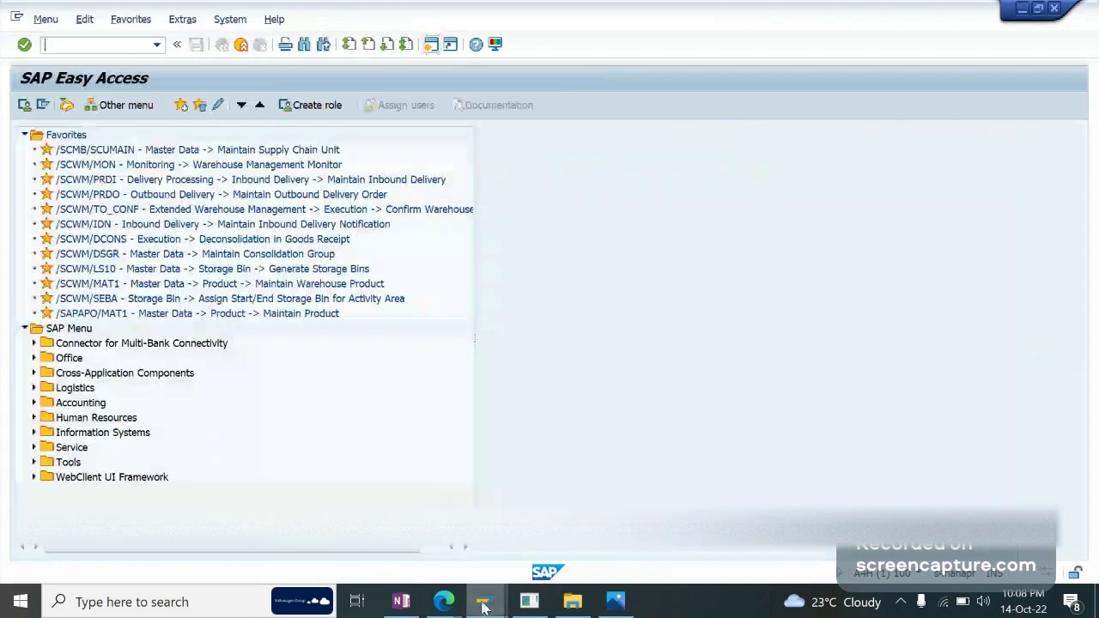
Step: Switch to the SAP Easy Access session and display inbound delivery 180000580 with transaction VL33N
click(484, 605)
mouse_move(584, 473)
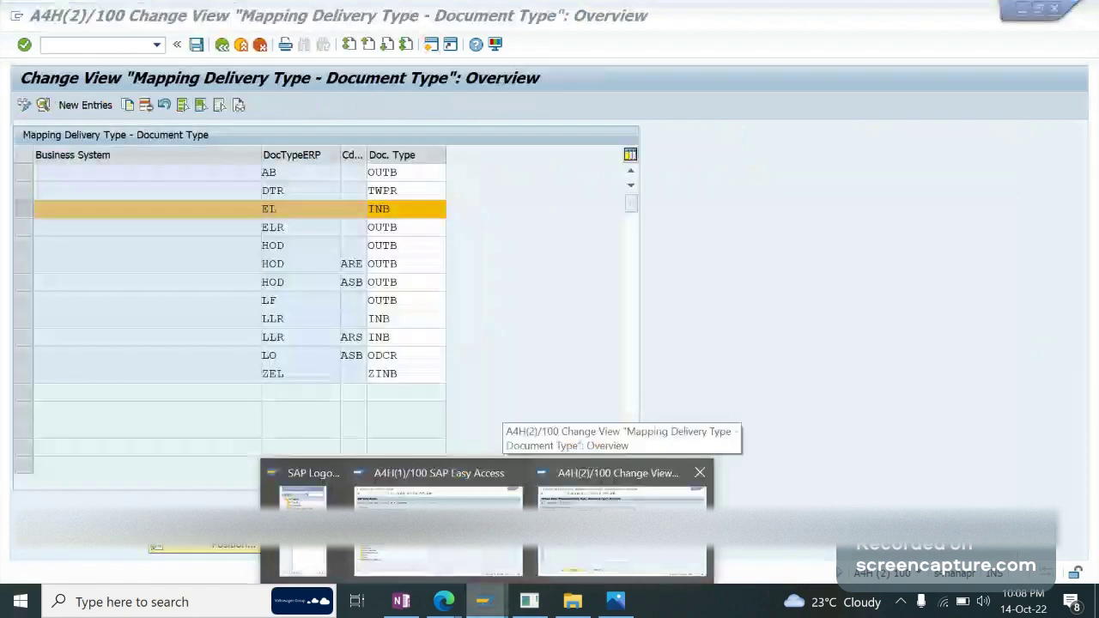
click(438, 473)
text(vl3)
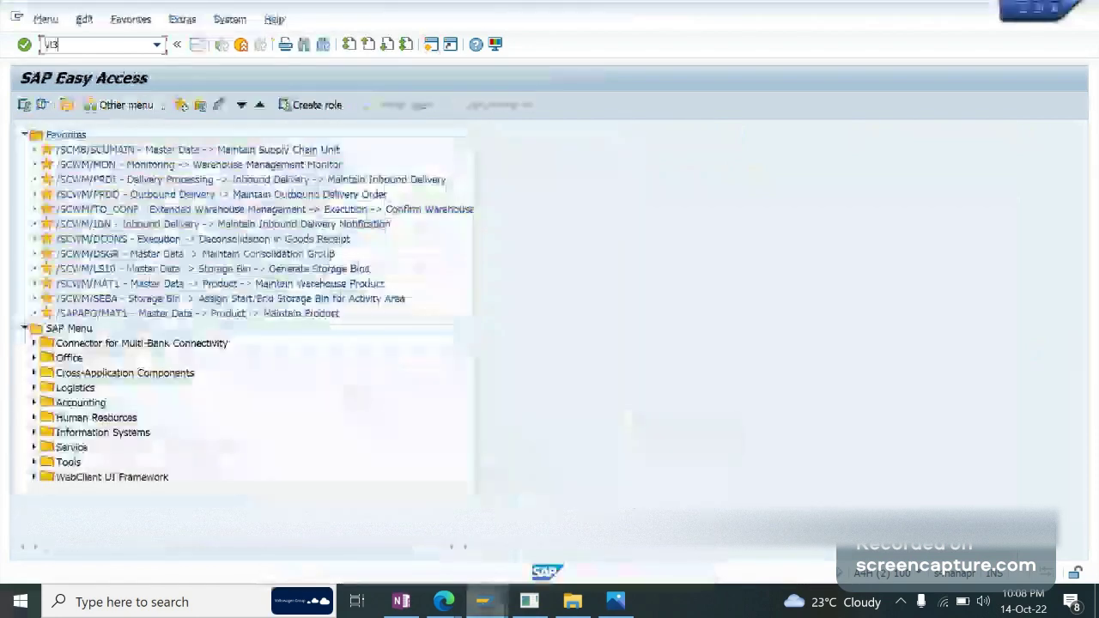
text(3n)
key(Return)
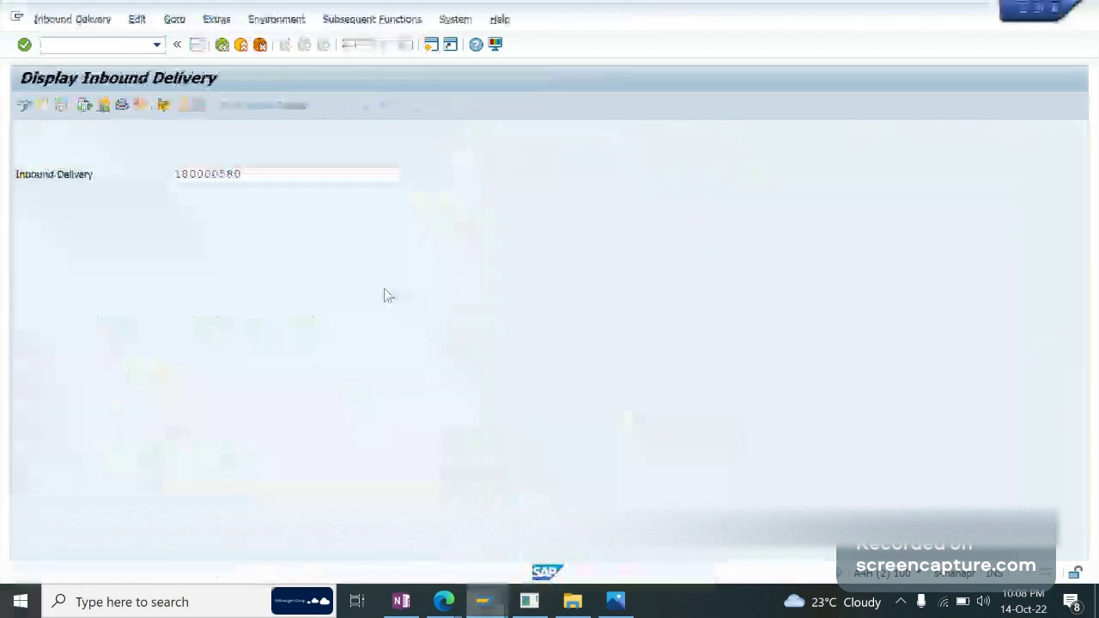
key(Return)
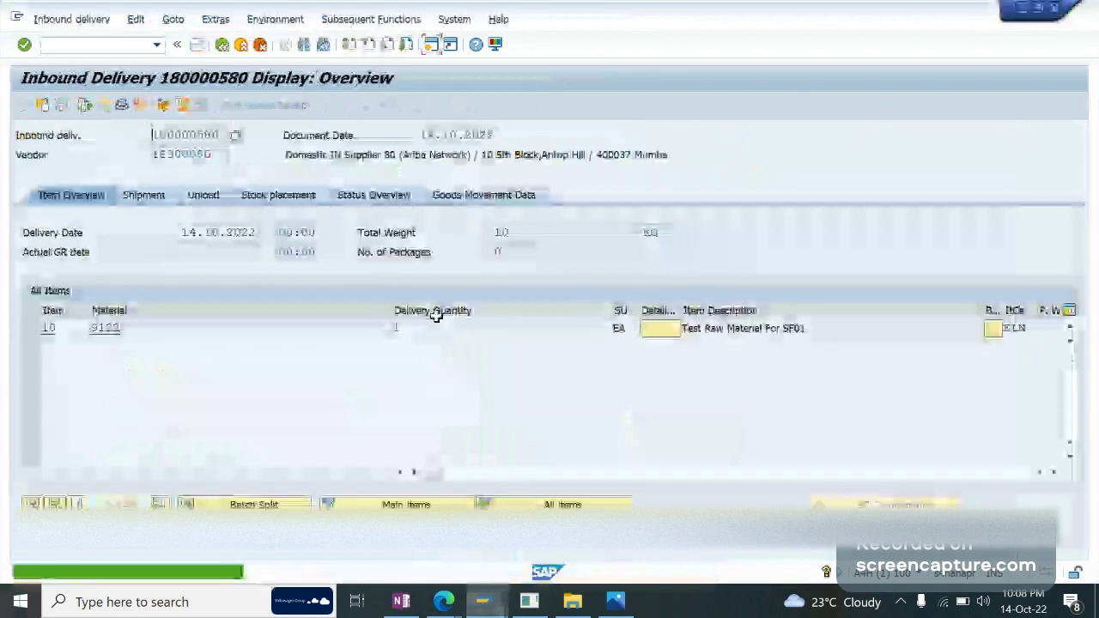
Step: Bring the item category column of the delivery's item overview into view and examine the category of item 10
click(700, 471)
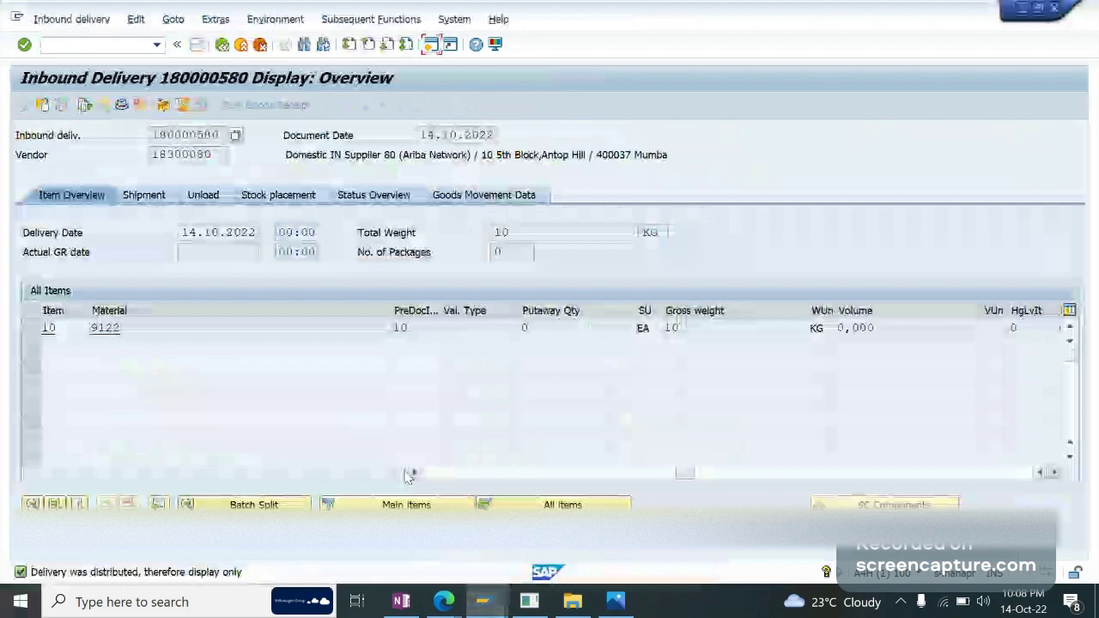
click(409, 474)
click(409, 474)
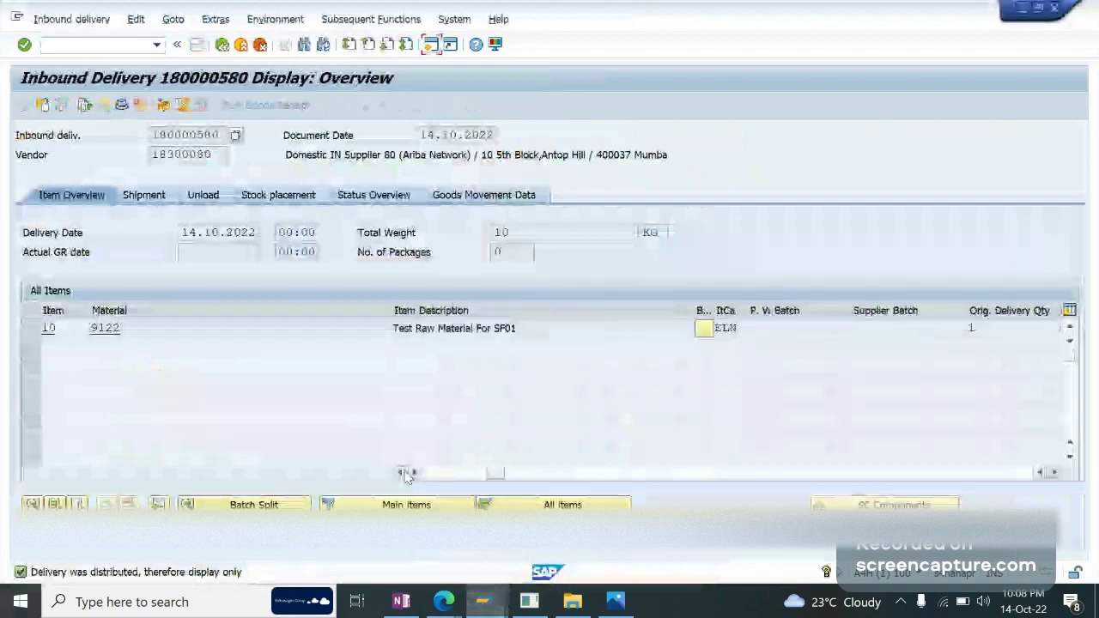
click(409, 474)
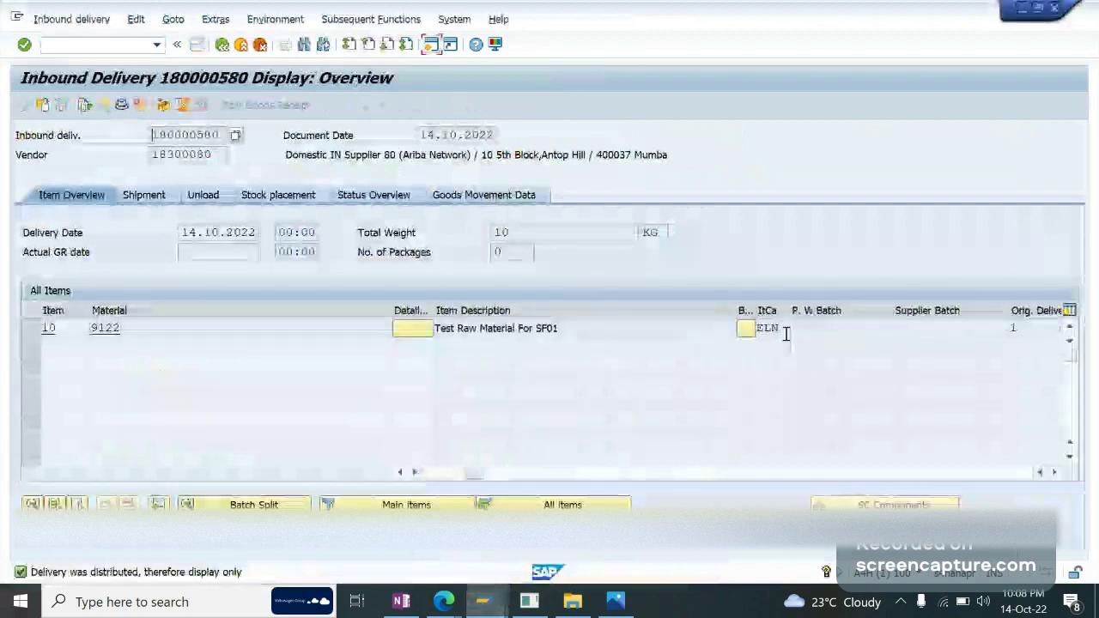
click(859, 326)
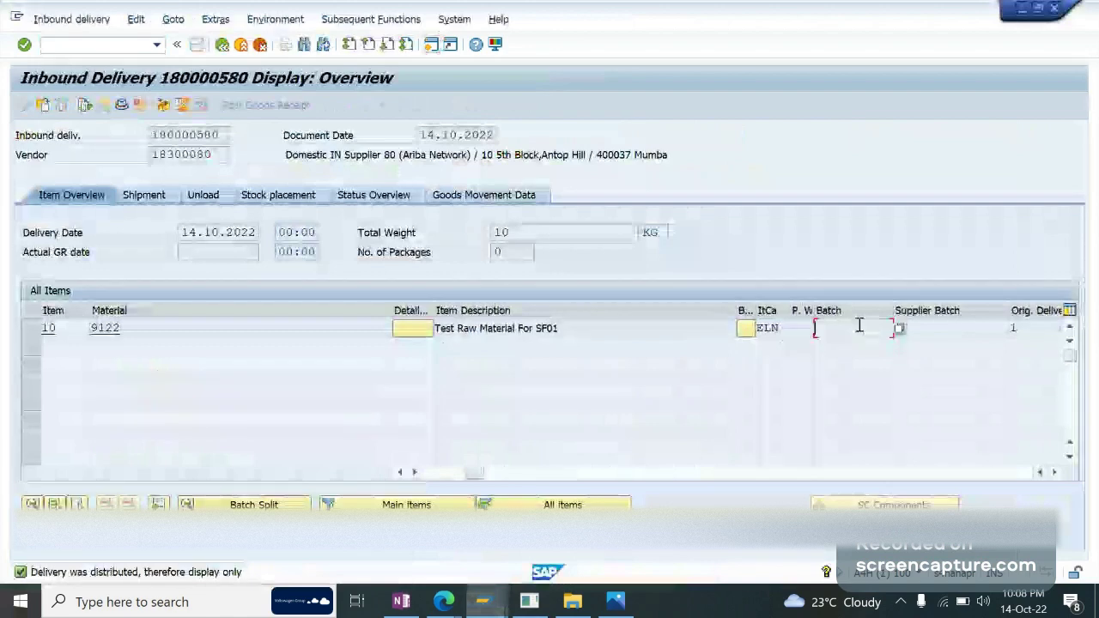
Step: Return to the IMG from the document type mapping and open the activity Map Item Types from ERP System to EWM
click(486, 606)
click(222, 47)
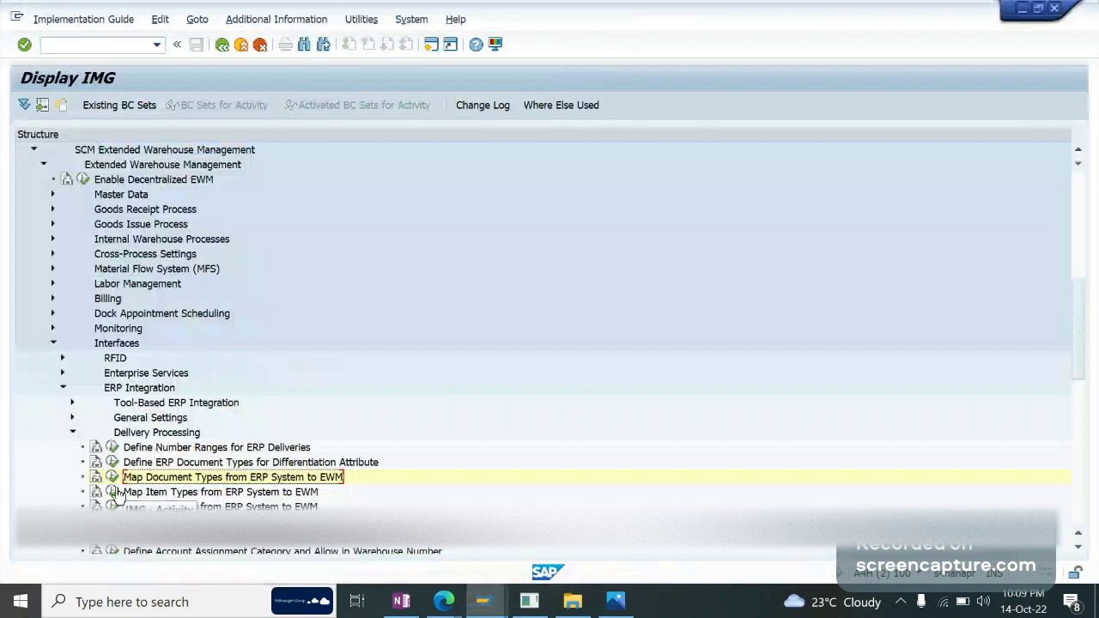
click(114, 493)
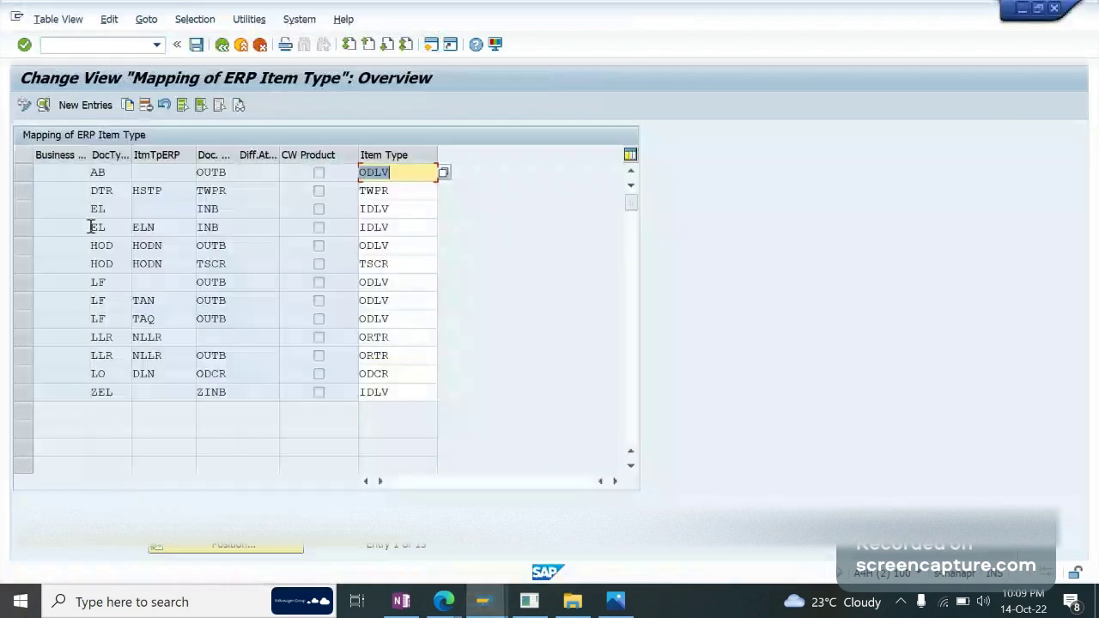
Step: Select the mapping entry for document type EL with ERP item type ELN and examine the EWM item type assigned to it
click(24, 225)
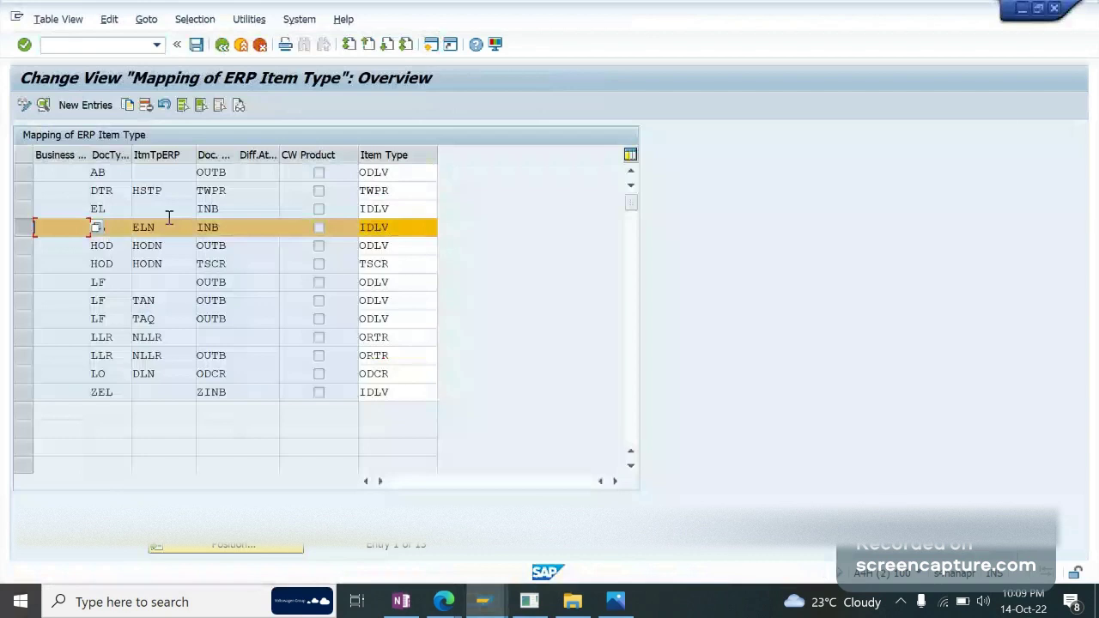
click(215, 227)
double_click(397, 227)
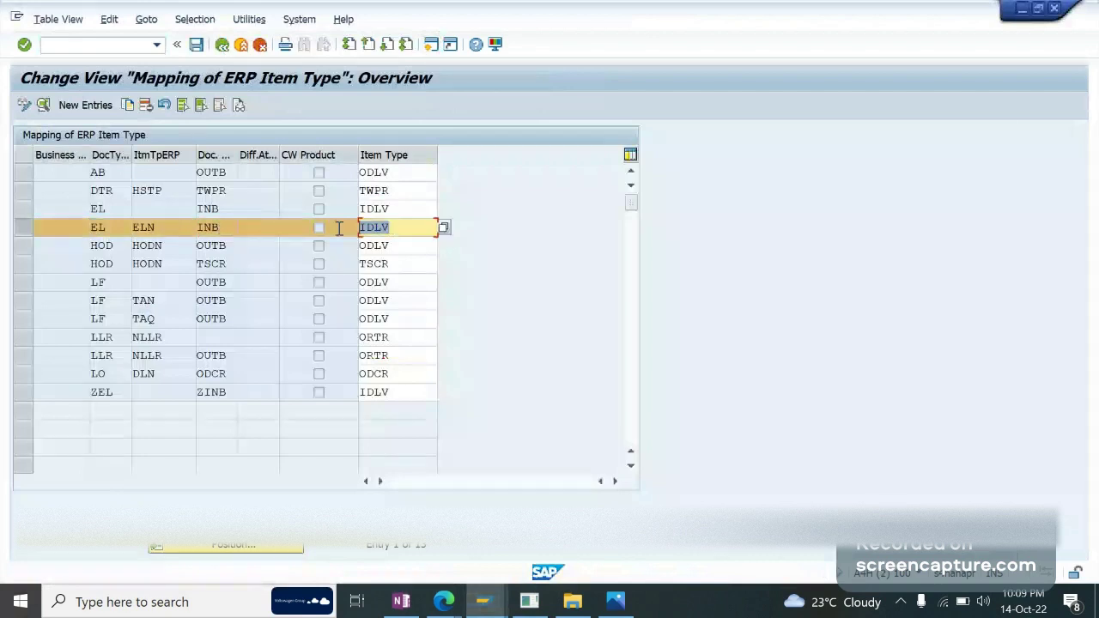
key(Home)
click(484, 601)
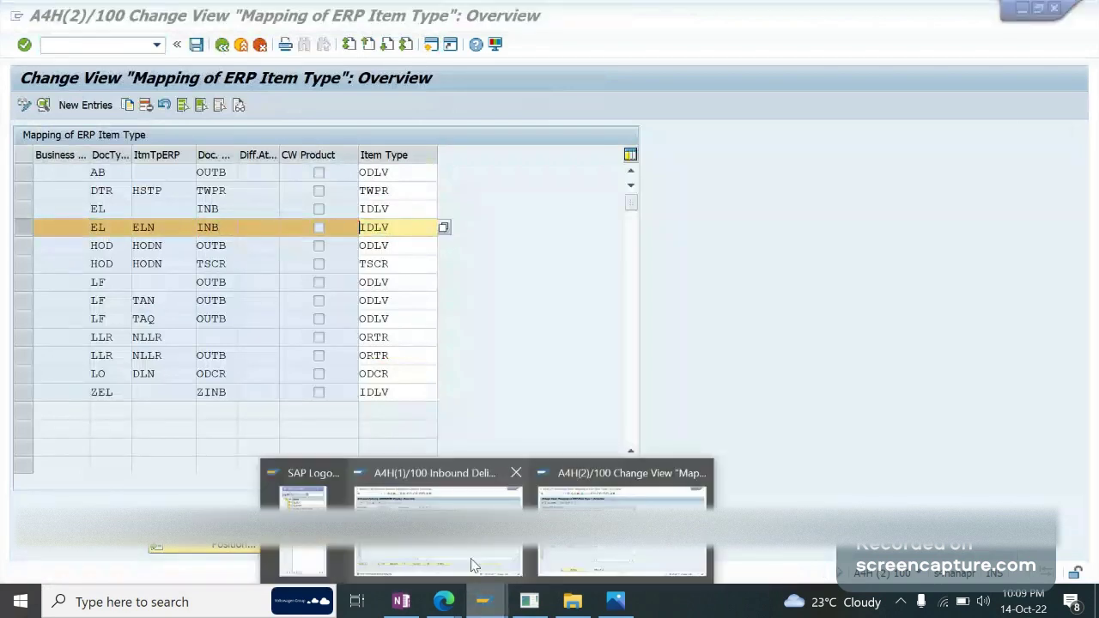
click(622, 524)
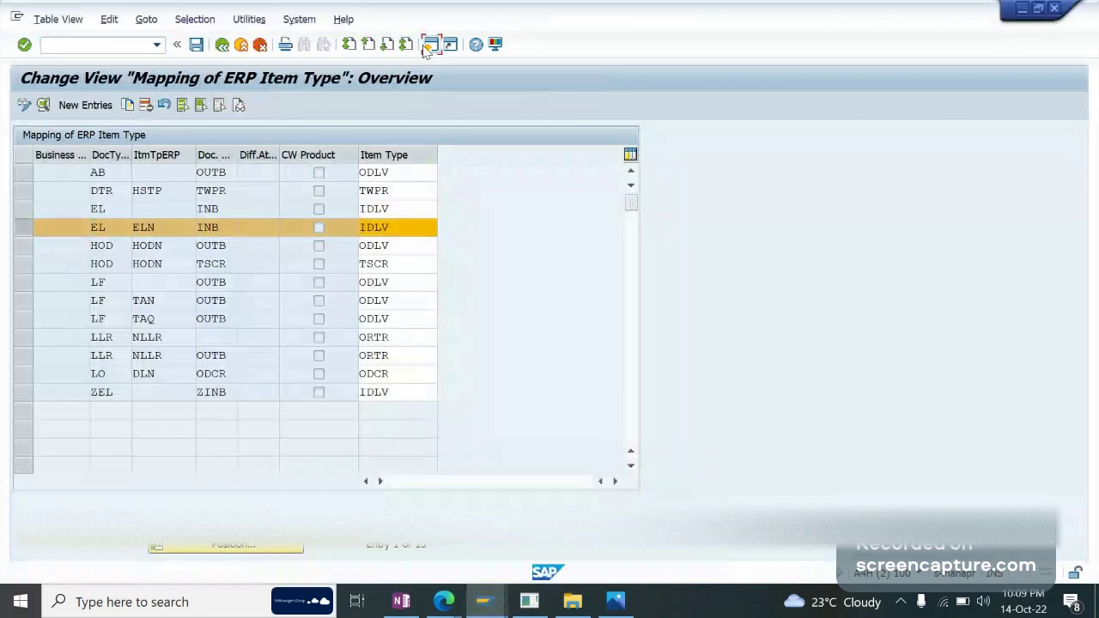
Step: Open a new session and start Maintain Inbound Delivery with /n/scwm/prdi
click(429, 47)
text(/n)
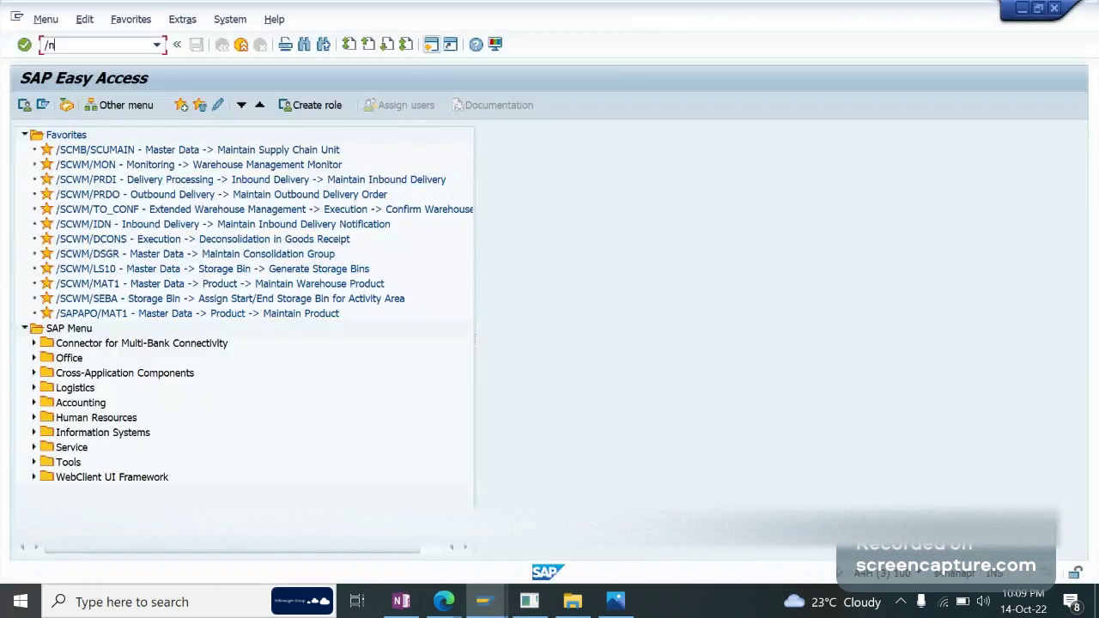
text(/scwm/prdi)
key(Return)
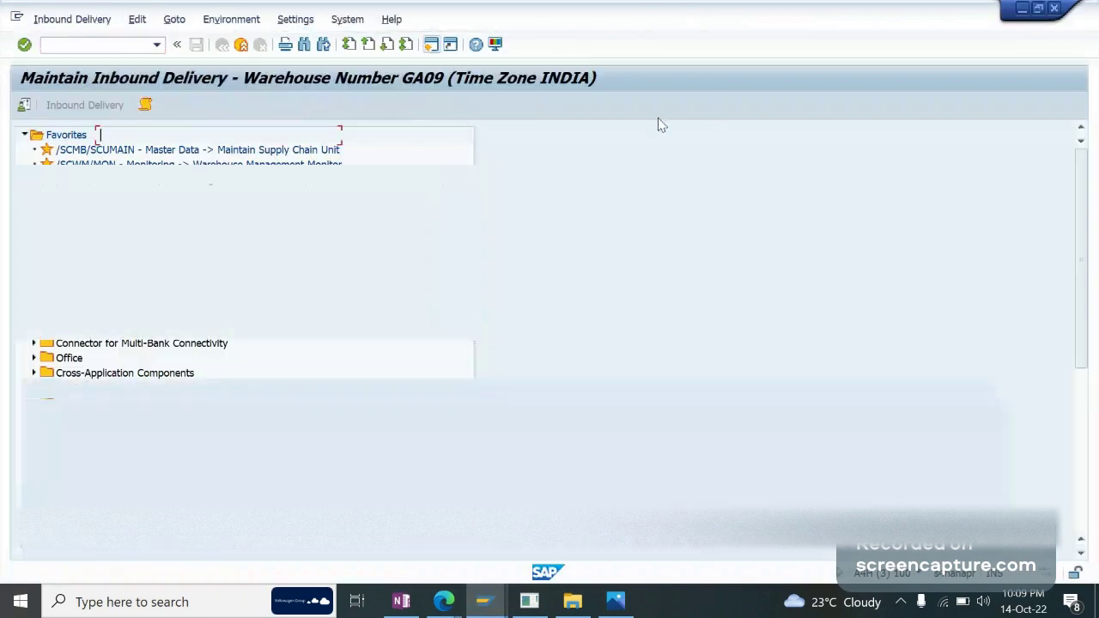
Step: Find the inbound delivery by ERP reference document 180000580 and show its item in form view
click(653, 134)
key(Down)
key(Return)
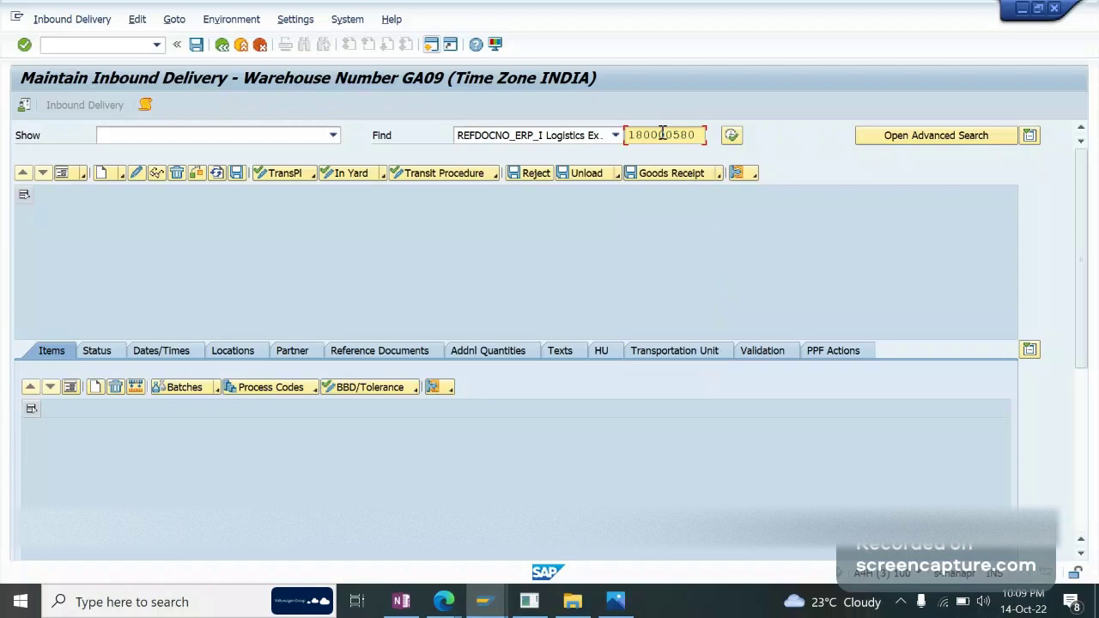
click(731, 136)
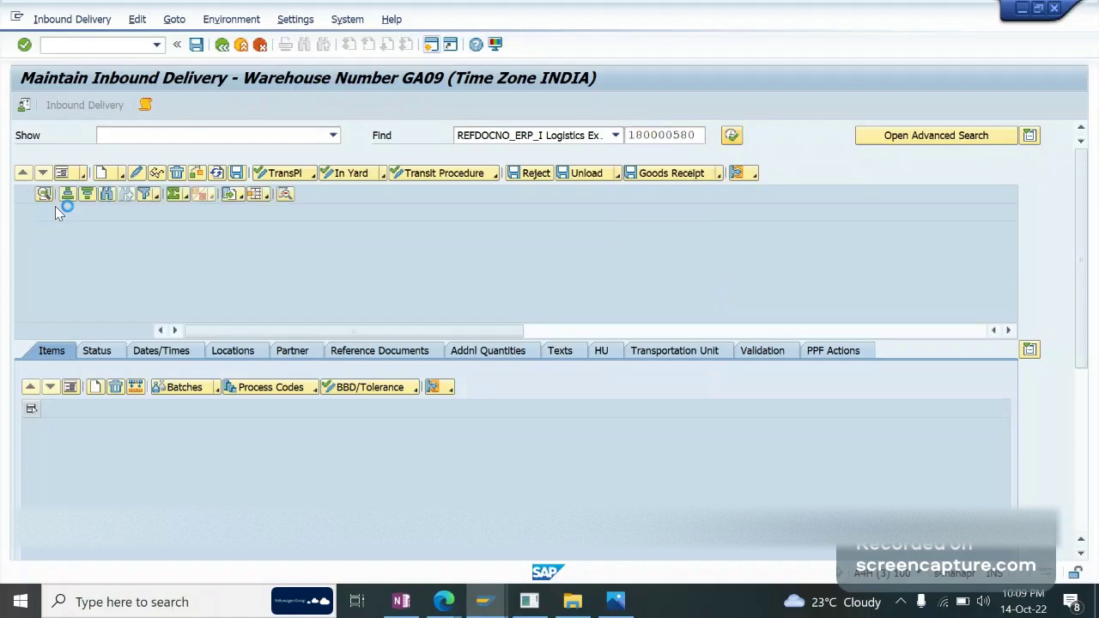
click(72, 388)
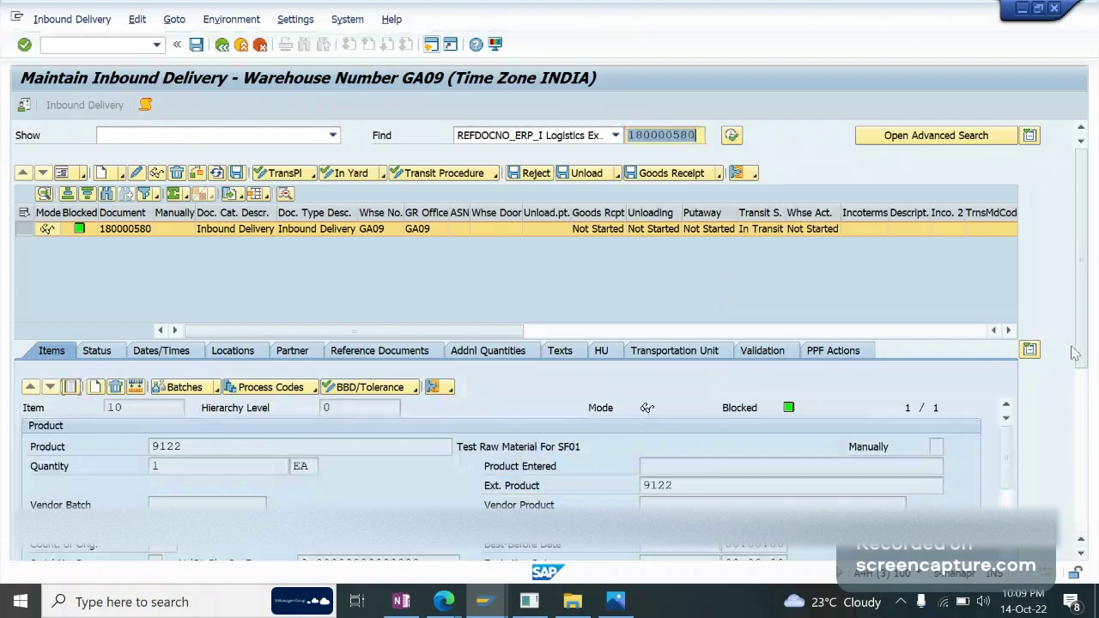
Step: Examine the item category and item type in the delivery item's form view, then leave the transaction
key(super+Right)
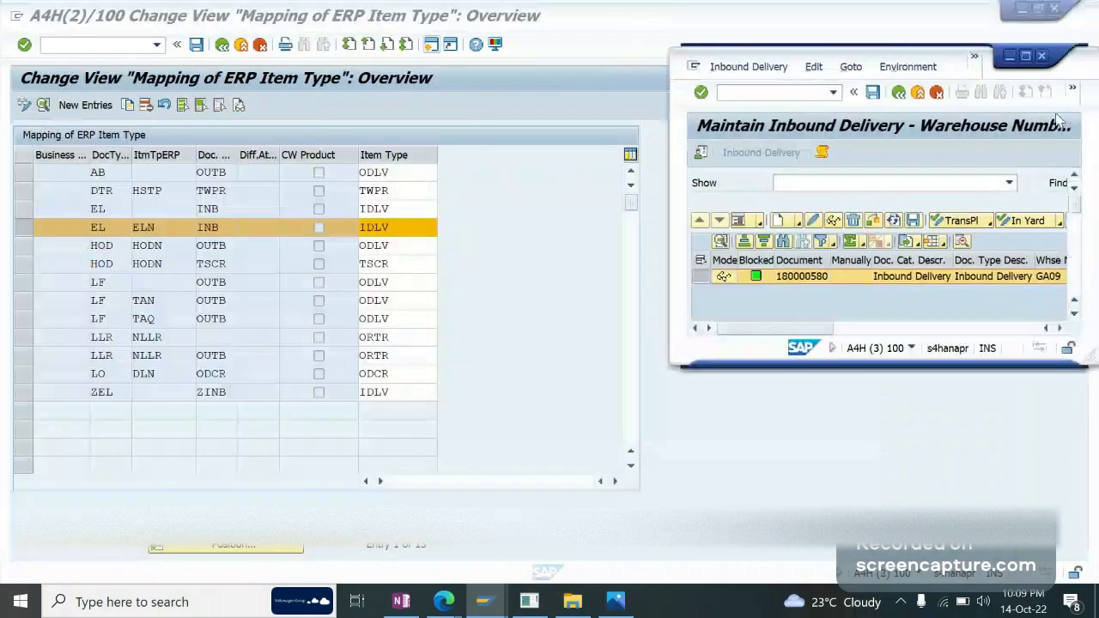
click(1026, 56)
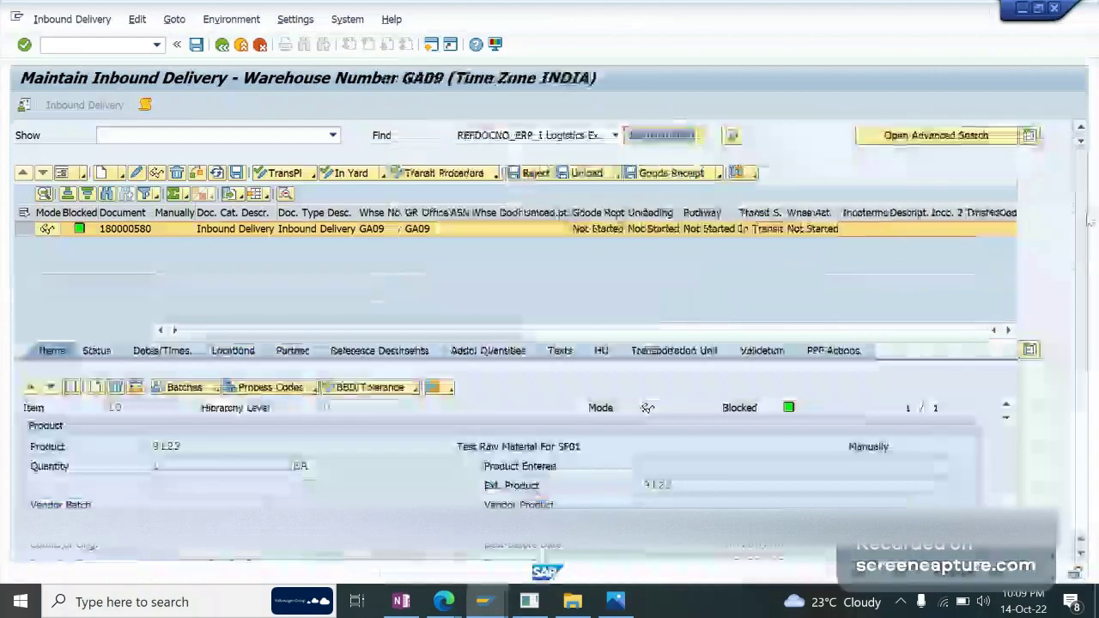
scroll(1083, 237, down, 5)
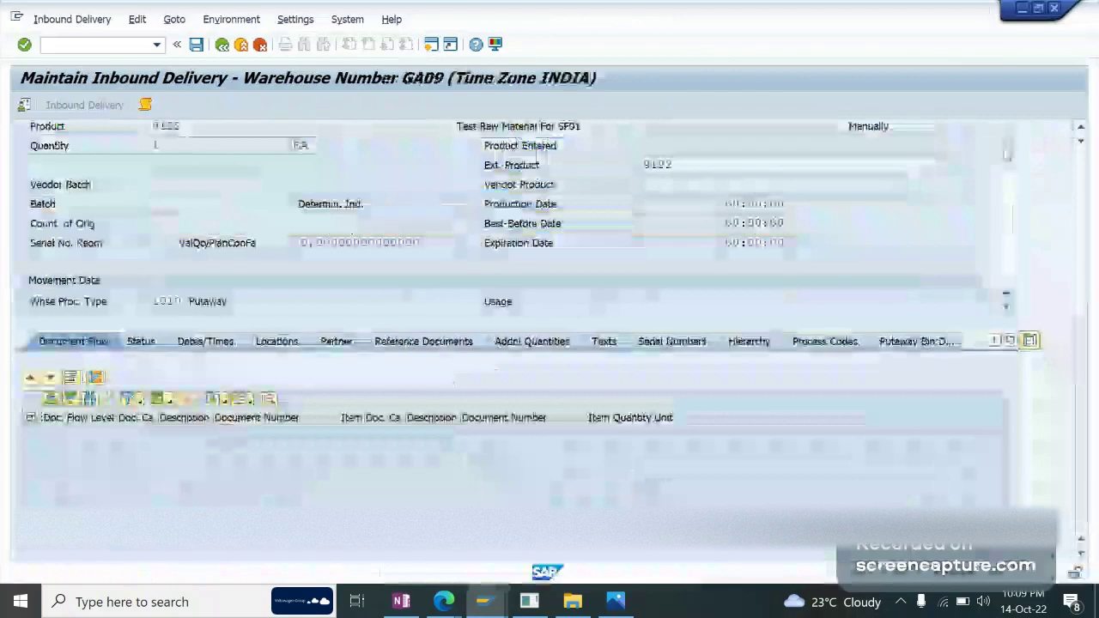
scroll(1017, 230, down, 5)
scroll(1019, 257, down, 3)
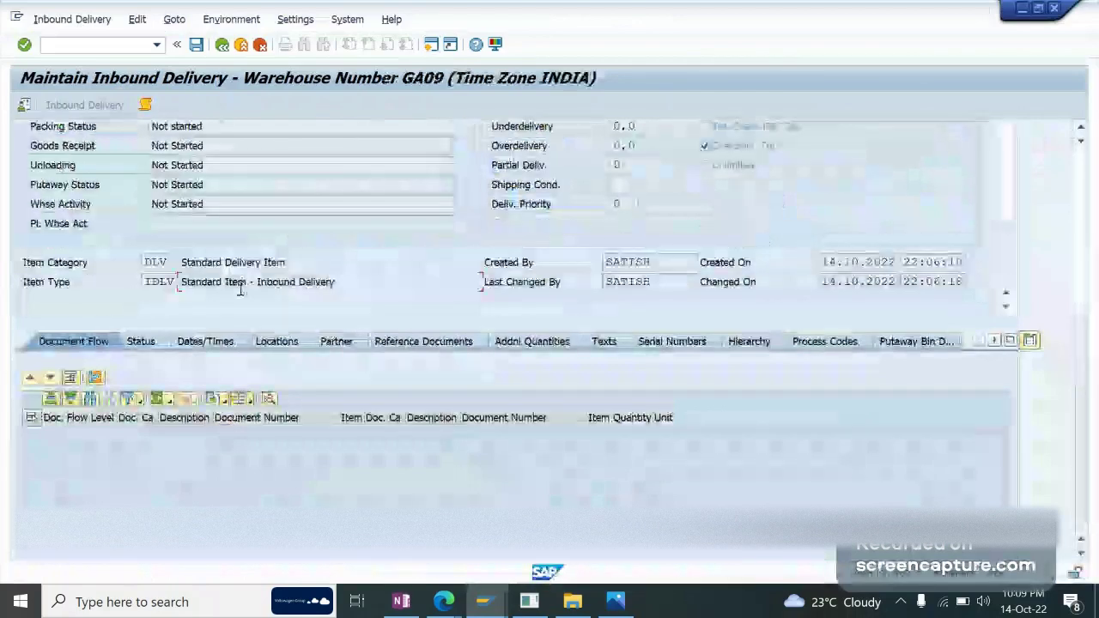
drag(284, 284, 344, 288)
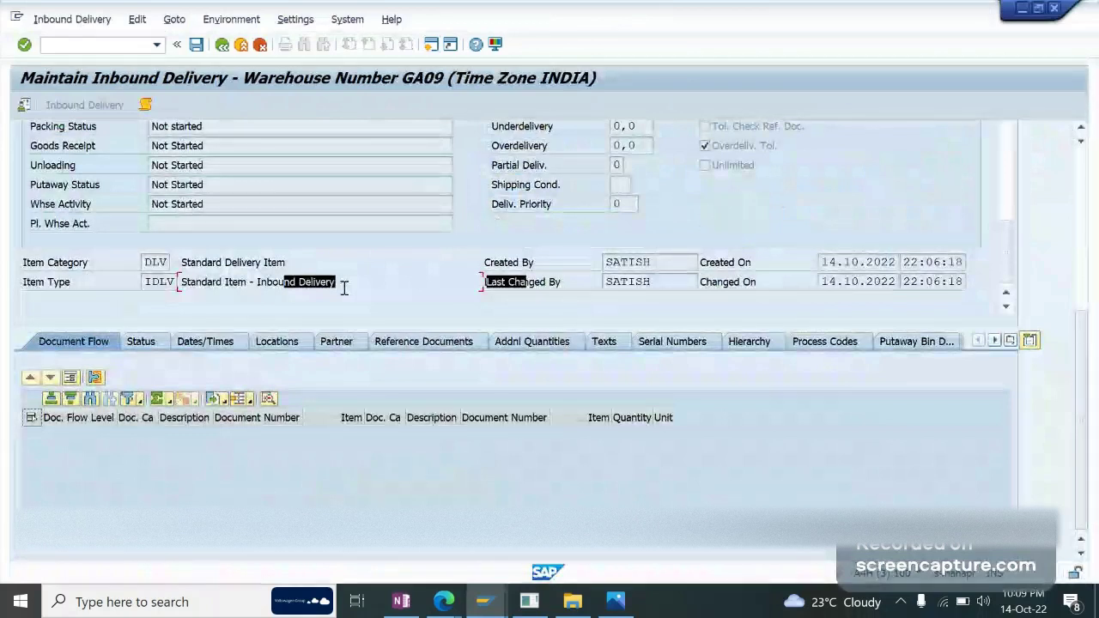
click(445, 605)
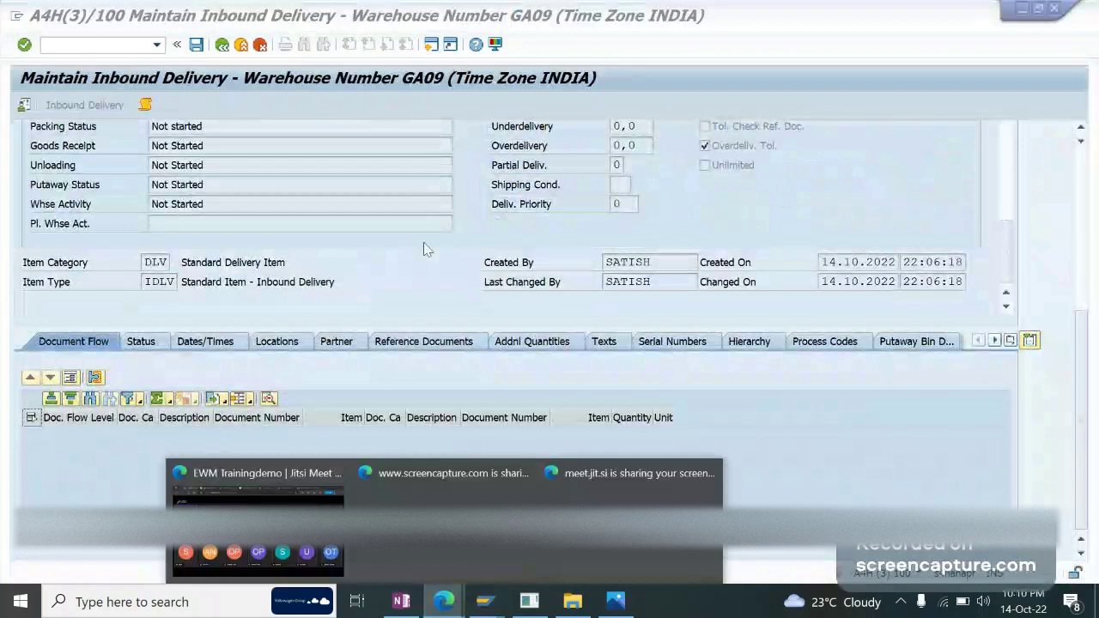
click(288, 106)
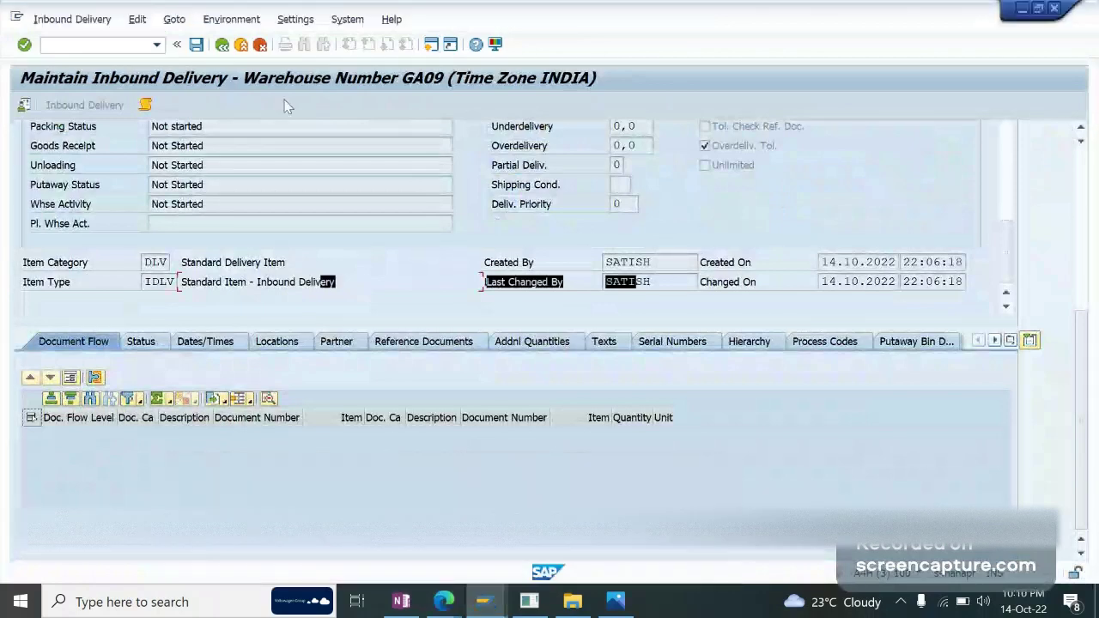
click(222, 45)
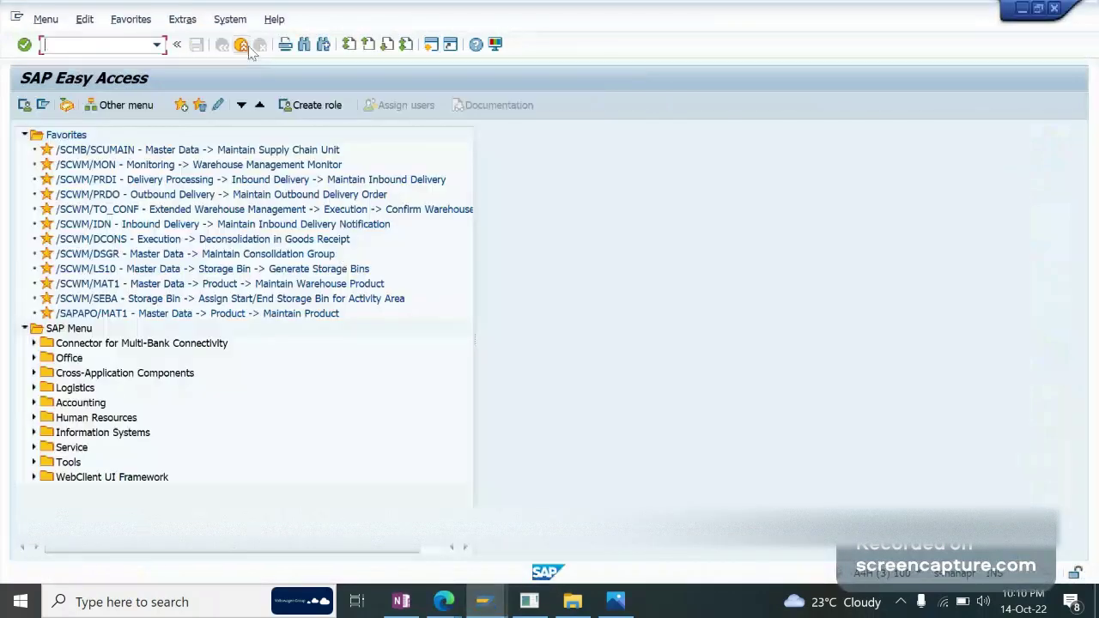
Step: Start /n/scwm/prdi again from the command history and enter 180000580 as the ERP reference document to find
click(157, 45)
click(123, 67)
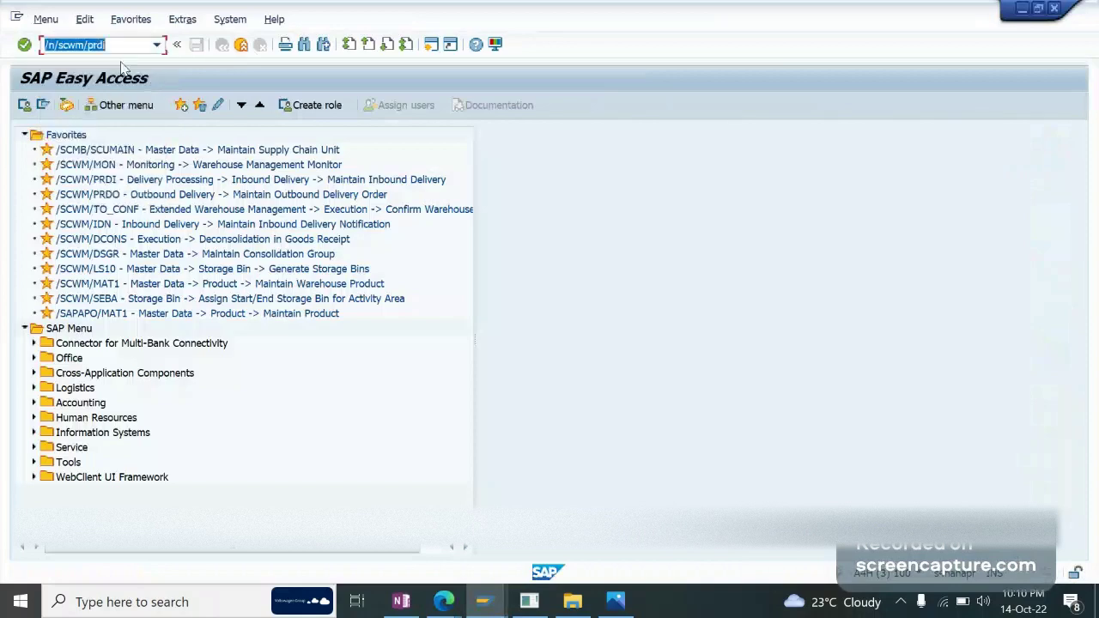
key(Return)
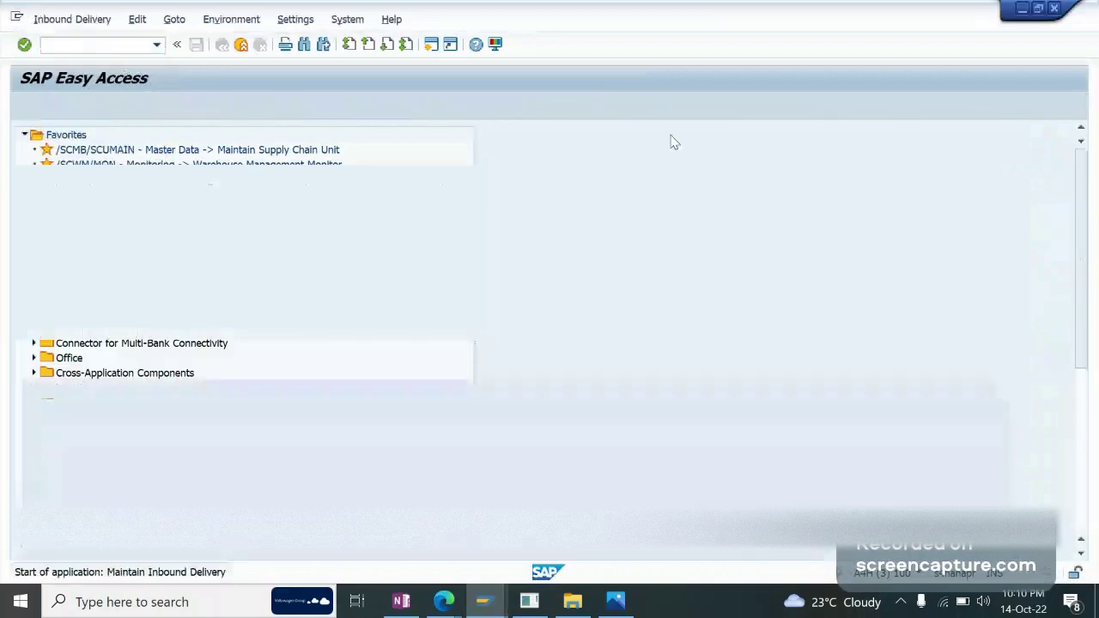
key(ctrl+v)
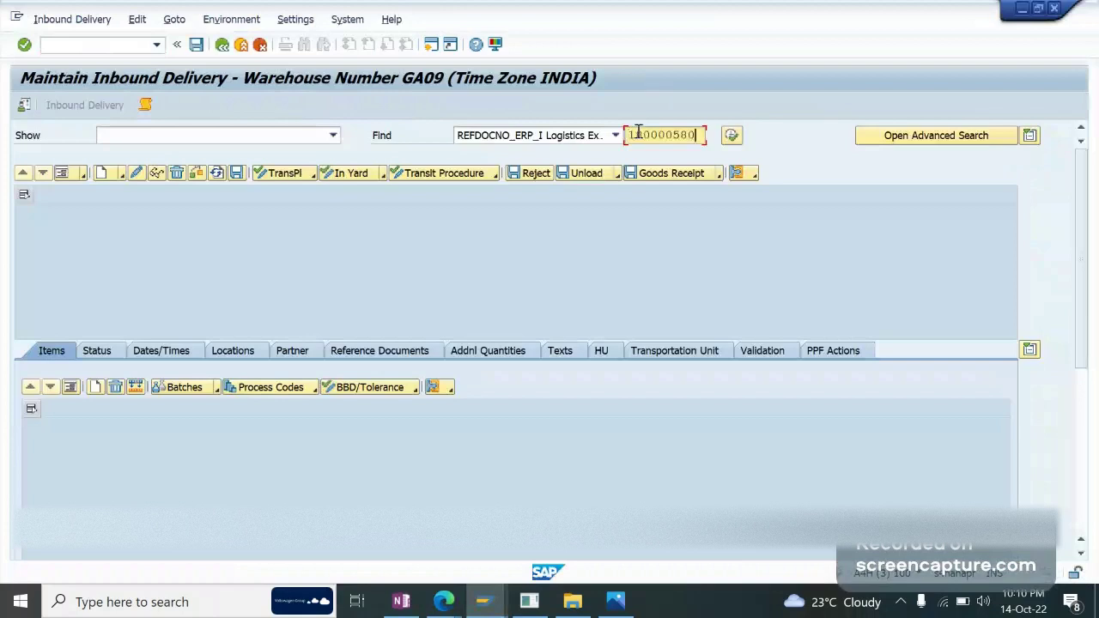
key(Return)
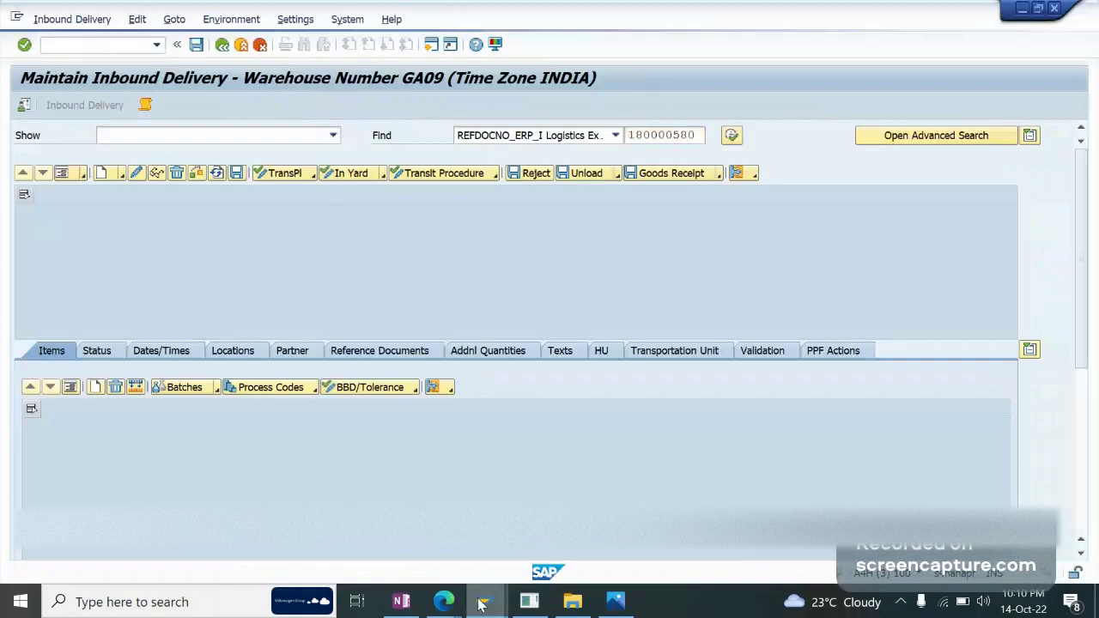
Step: Switch to the meeting in the browser, return to the inbound delivery display session in SAP and examine item 10's item category
mouse_move(444, 602)
click(255, 520)
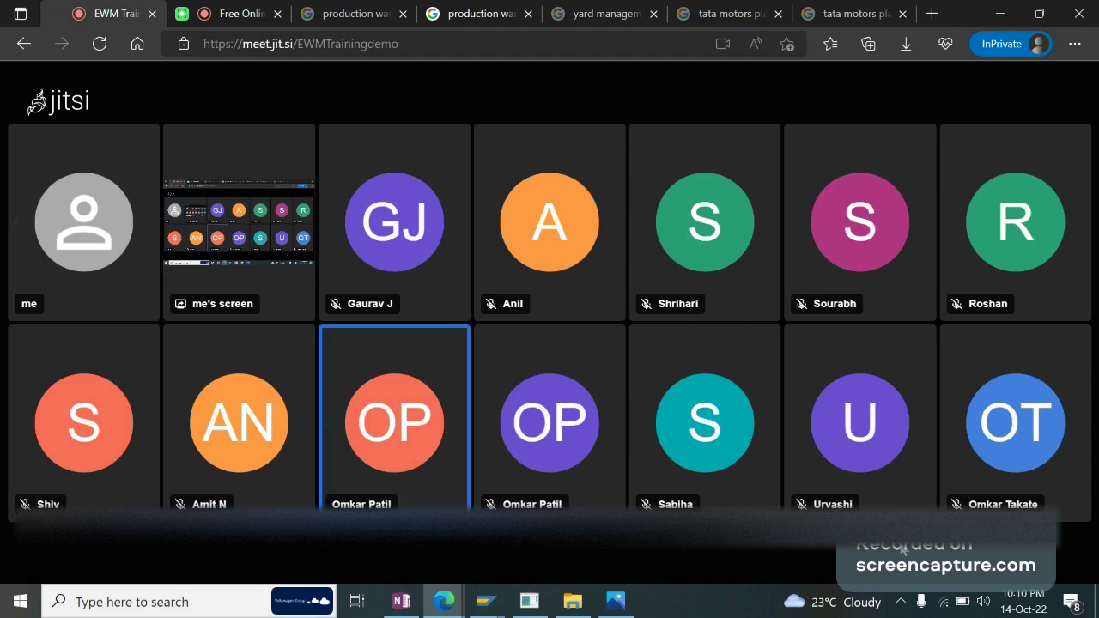
mouse_move(483, 601)
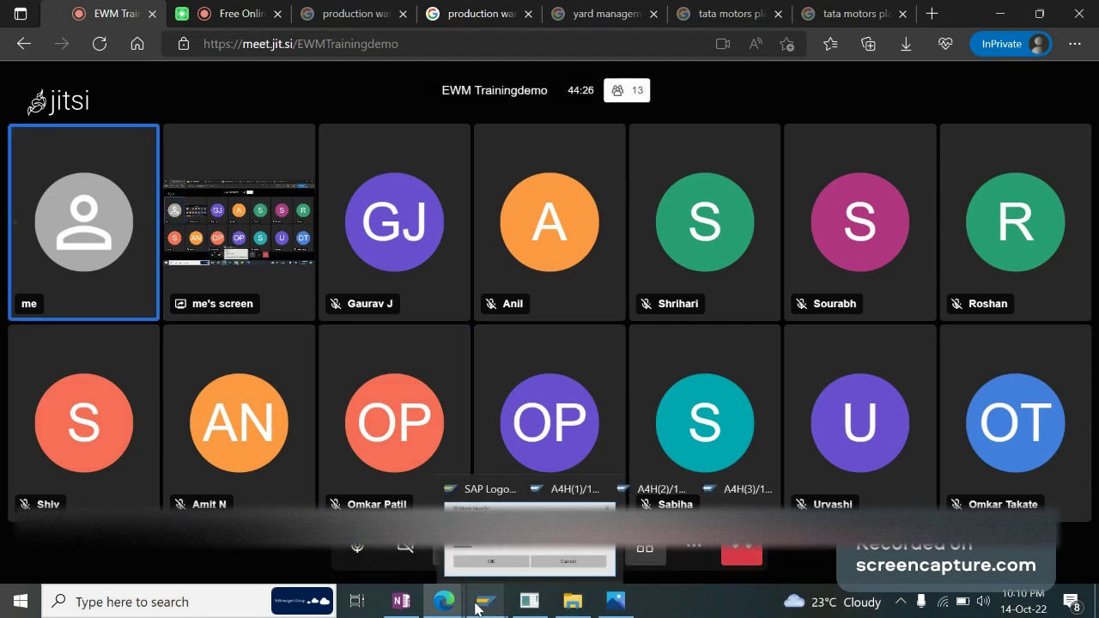
click(343, 528)
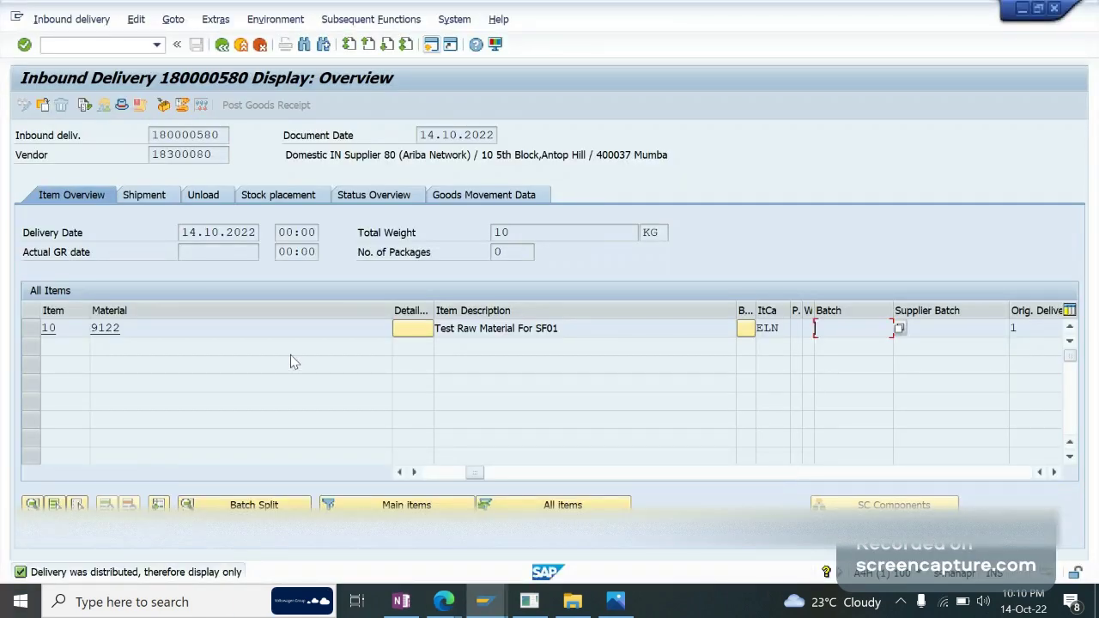
click(779, 328)
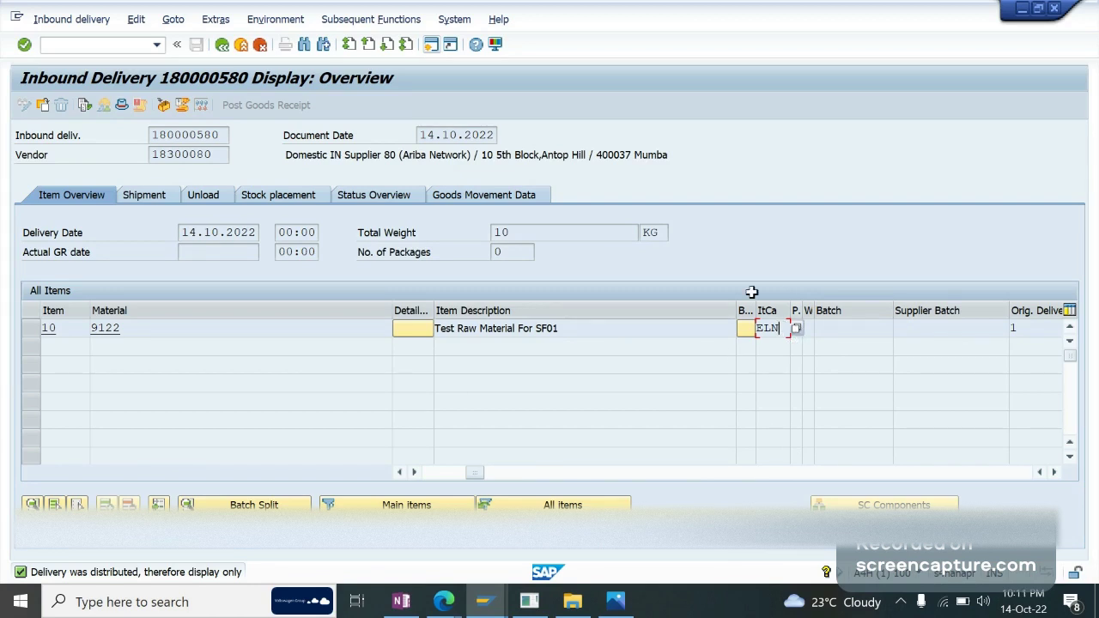
Step: Examine the item categories permitted for item 10 of the inbound delivery, then close the list without choosing one
click(797, 329)
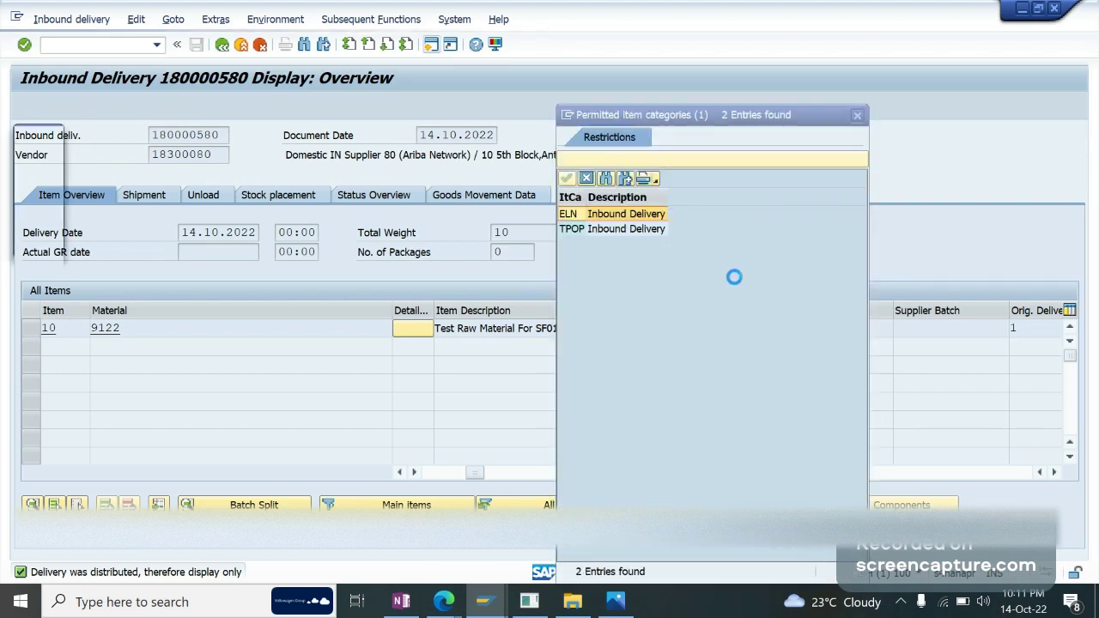
click(569, 232)
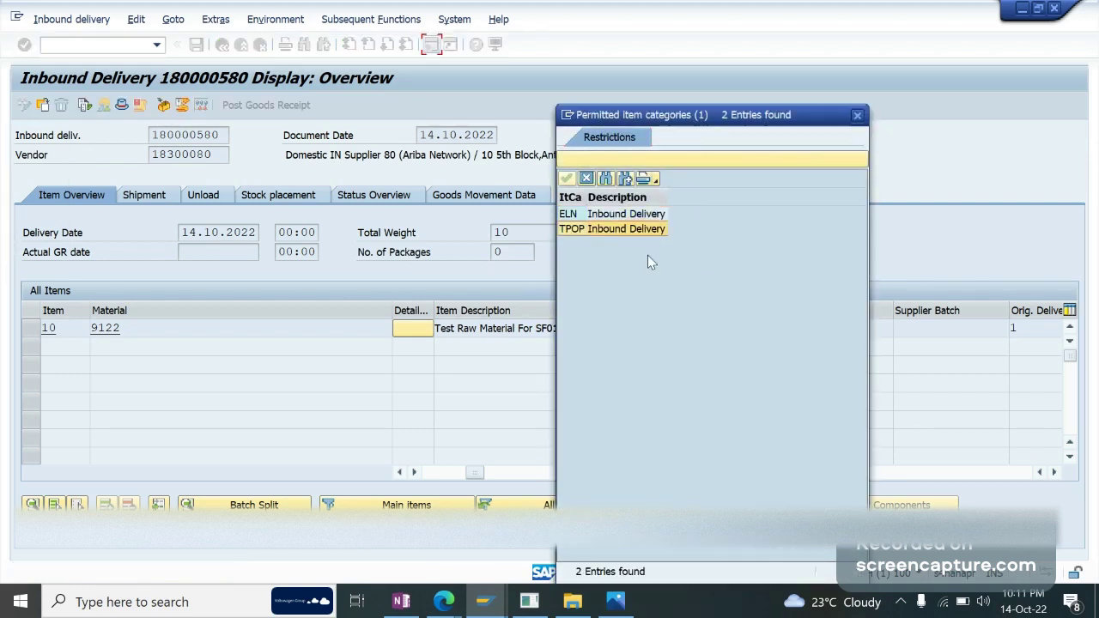
click(577, 230)
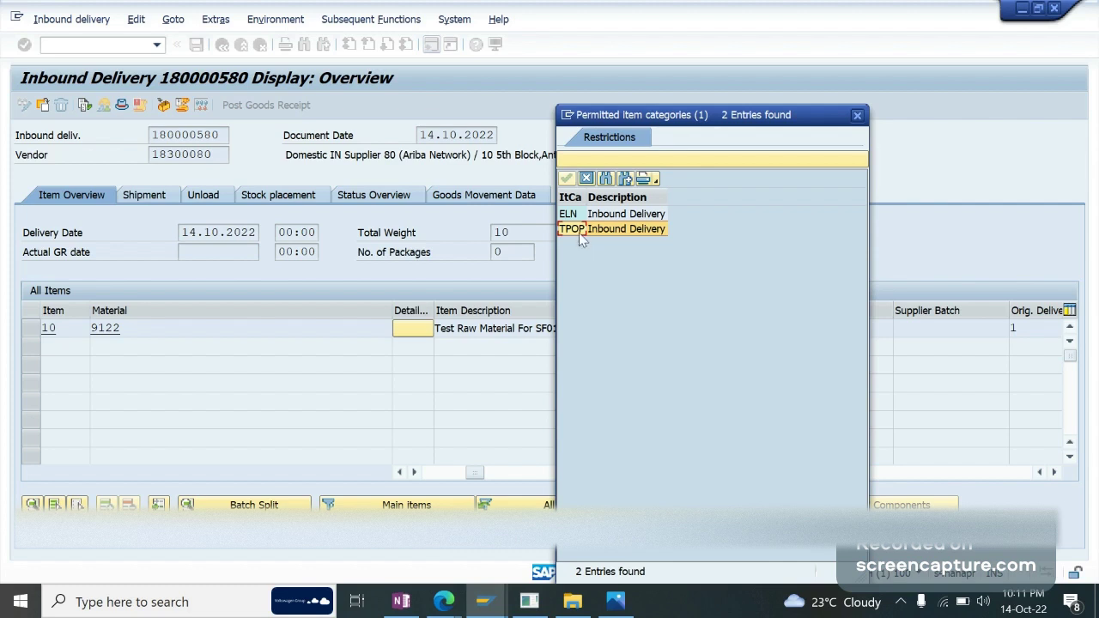
click(588, 179)
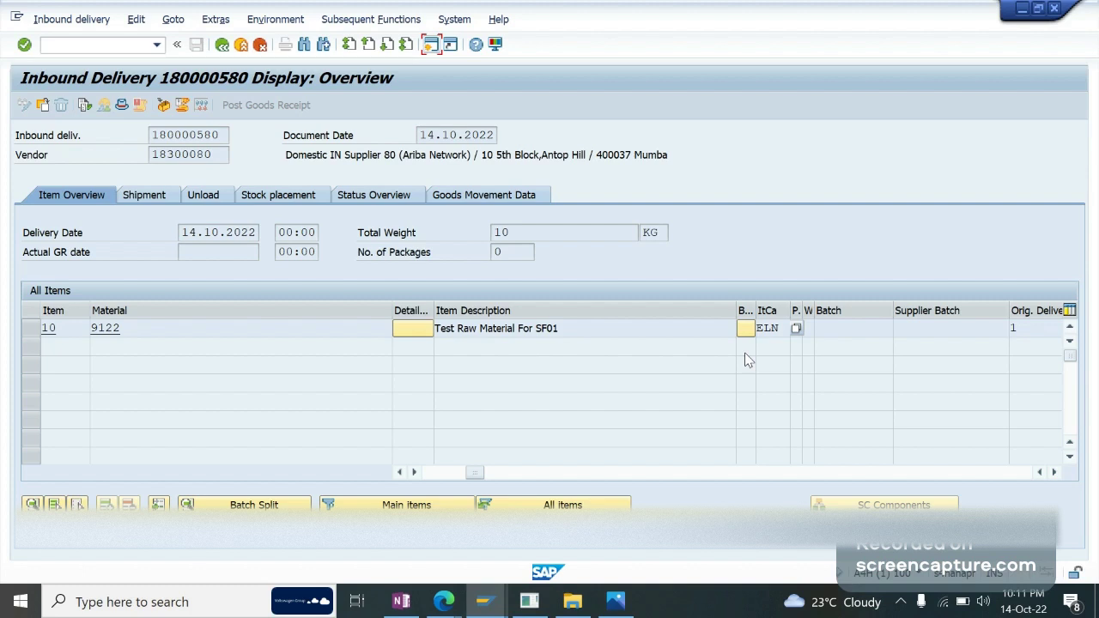
Step: Switch to the Maintain Inbound Delivery session, examine item 10 in form view and return to the item list
mouse_move(482, 610)
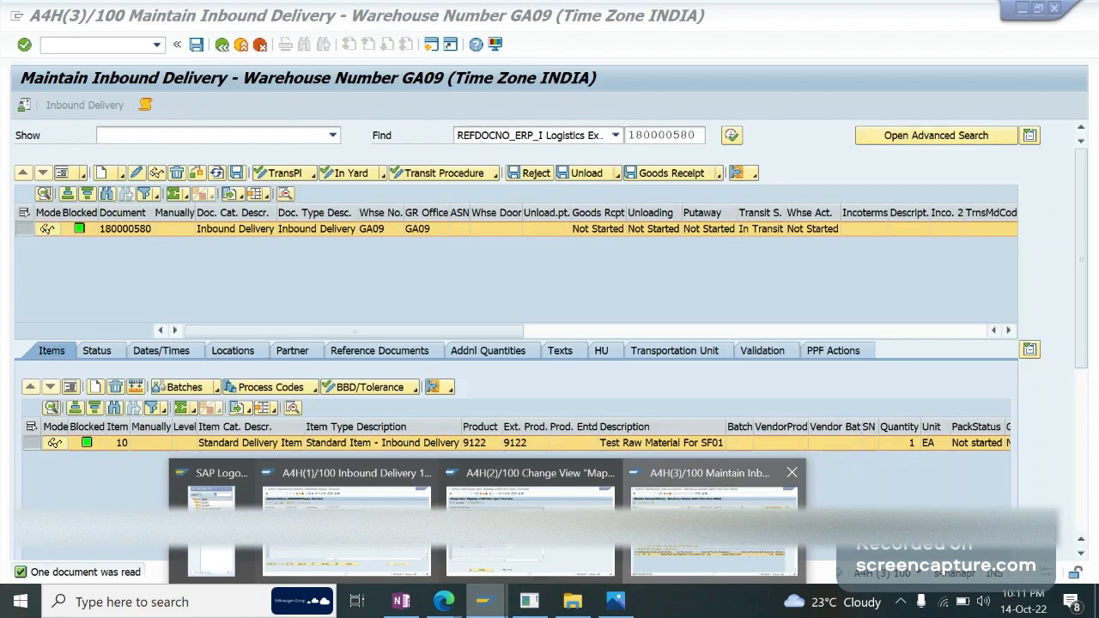
click(713, 524)
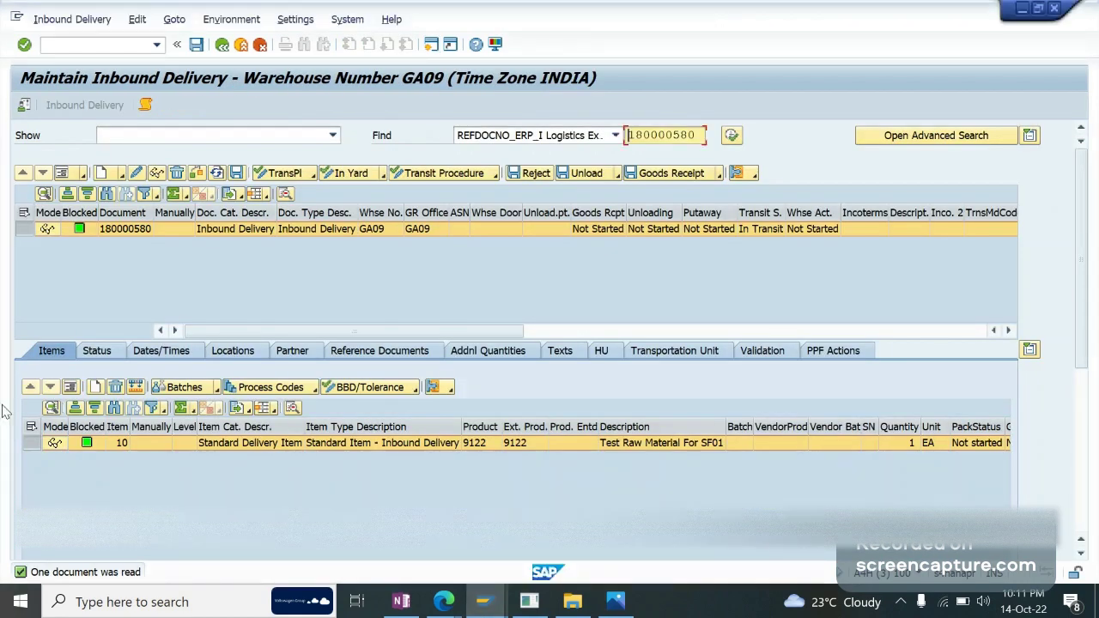
click(70, 389)
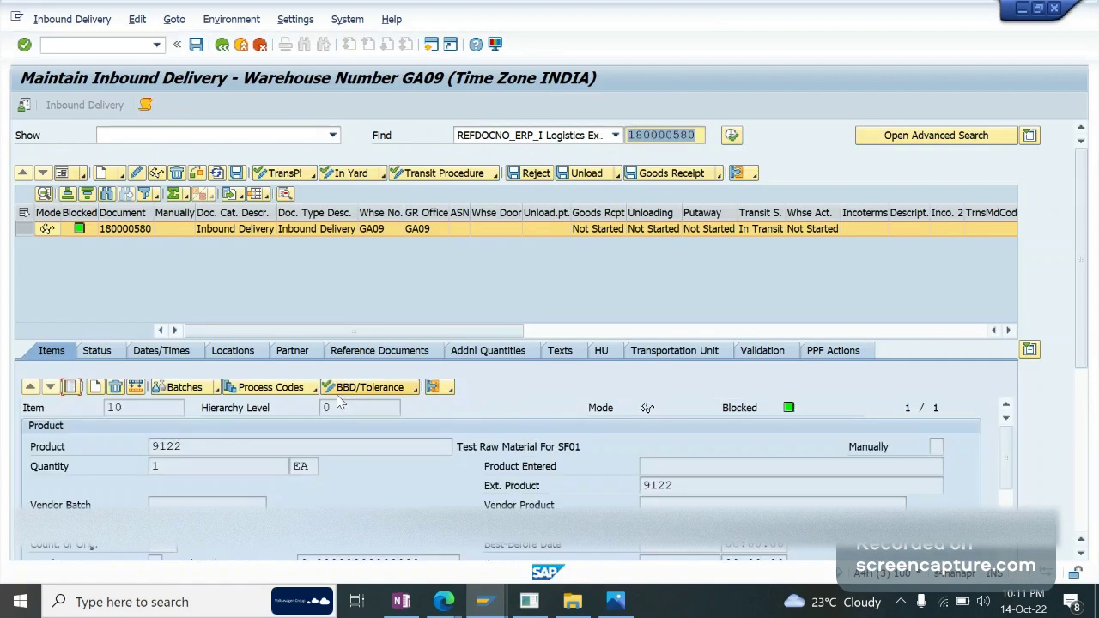
scroll(1046, 325, down, 1)
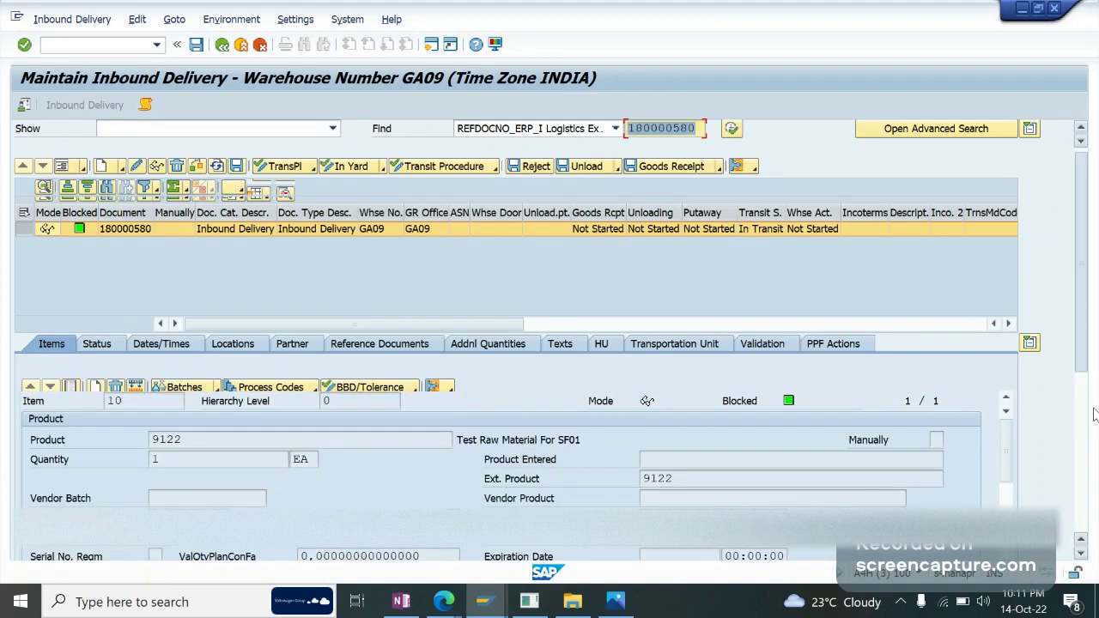
scroll(1095, 415, down, 5)
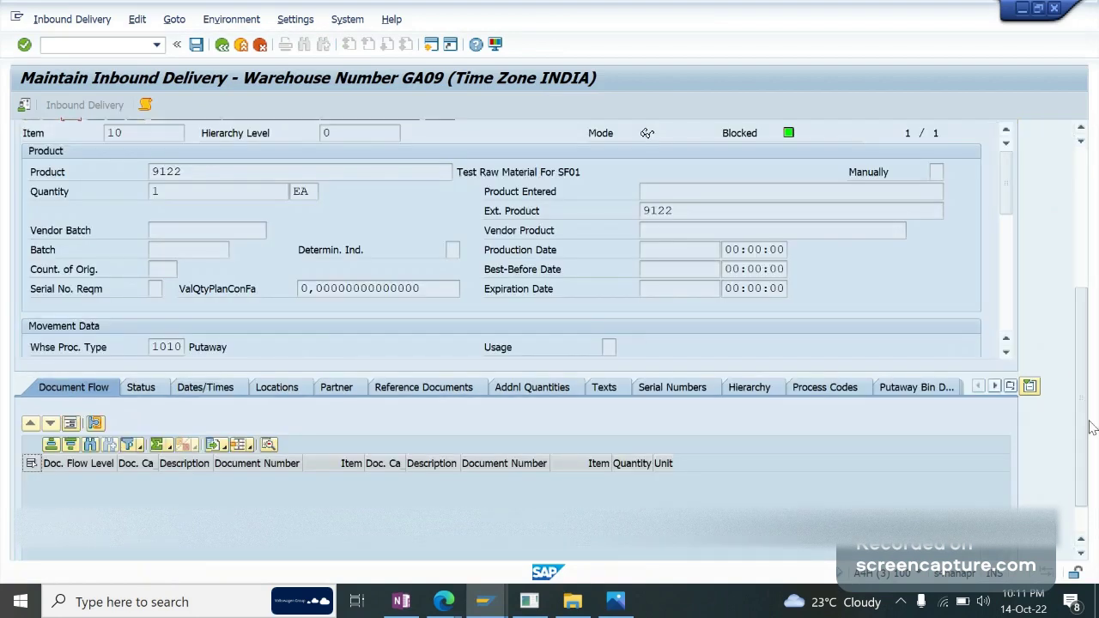
scroll(1084, 350, up, 1)
scroll(1084, 351, up, 4)
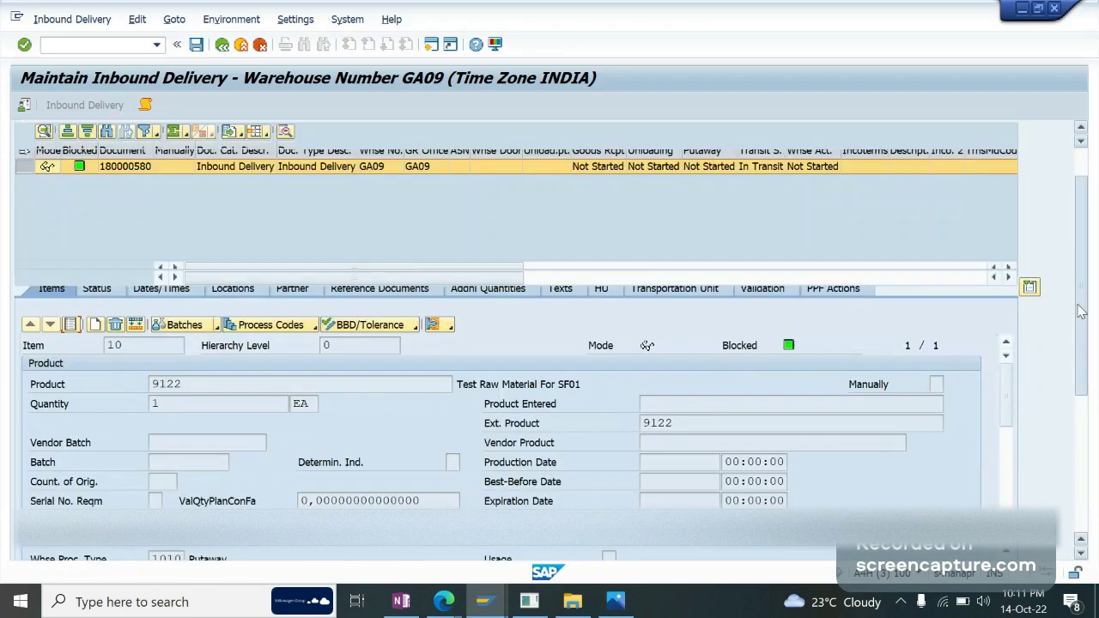
scroll(1082, 312, up, 1)
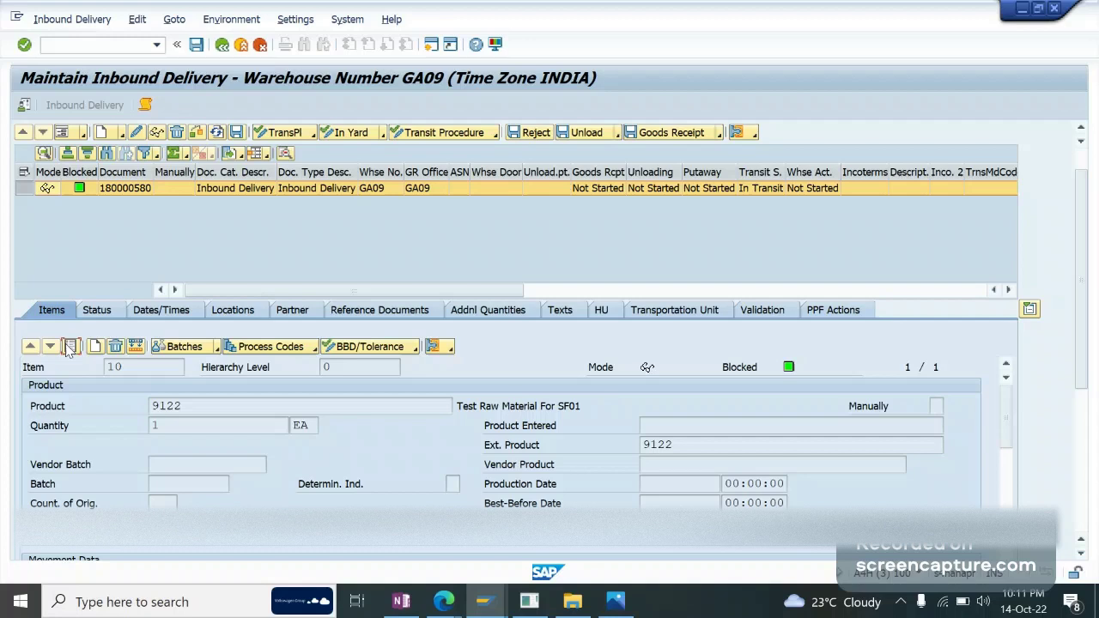
click(71, 347)
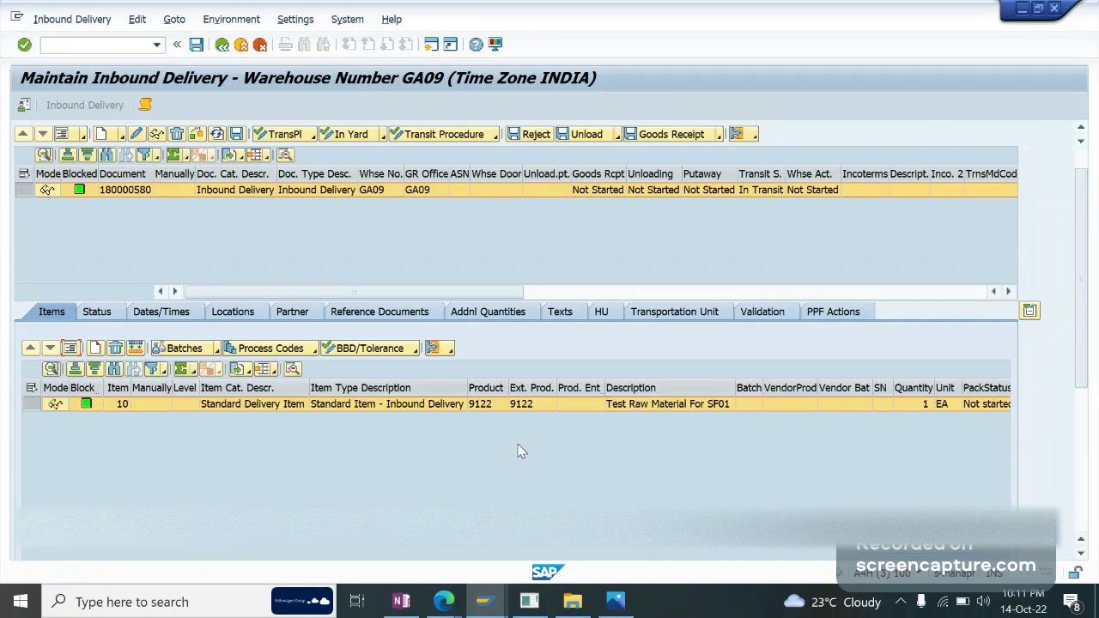
Step: Check the notes in OneNote briefly, return to the inbound delivery display session in SAP and highlight the delivery number
click(402, 601)
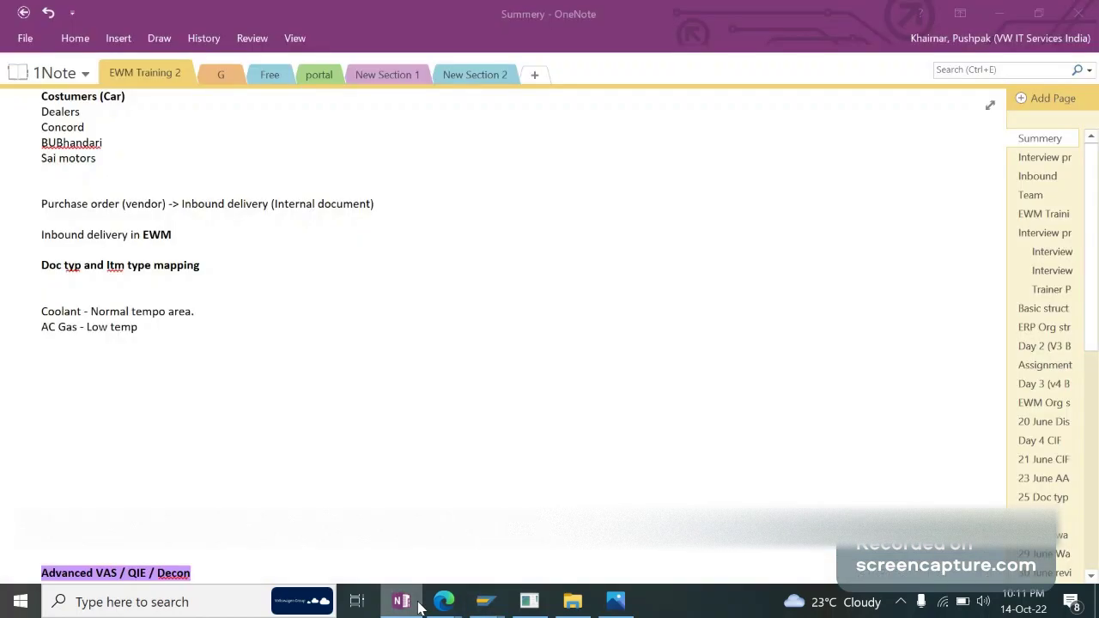
click(418, 604)
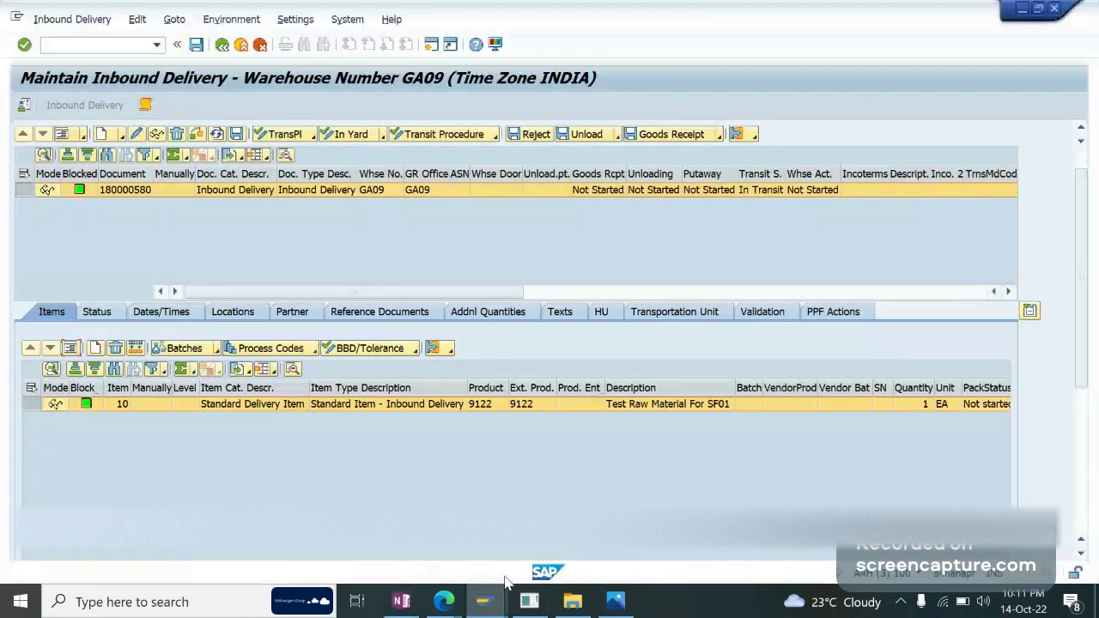
mouse_move(445, 584)
click(348, 524)
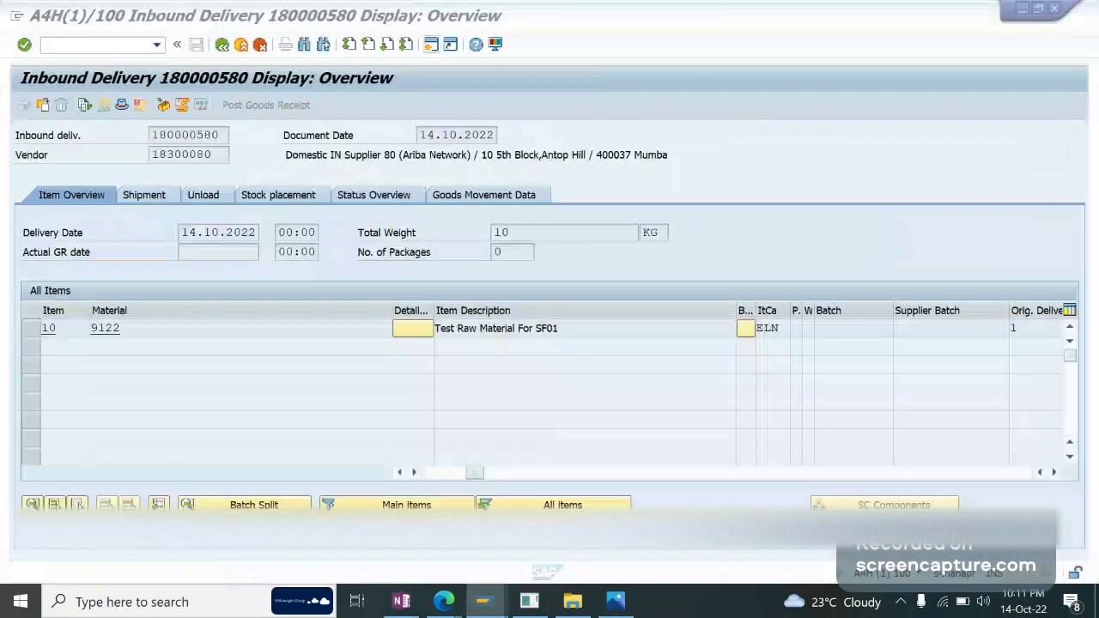
drag(221, 135, 120, 137)
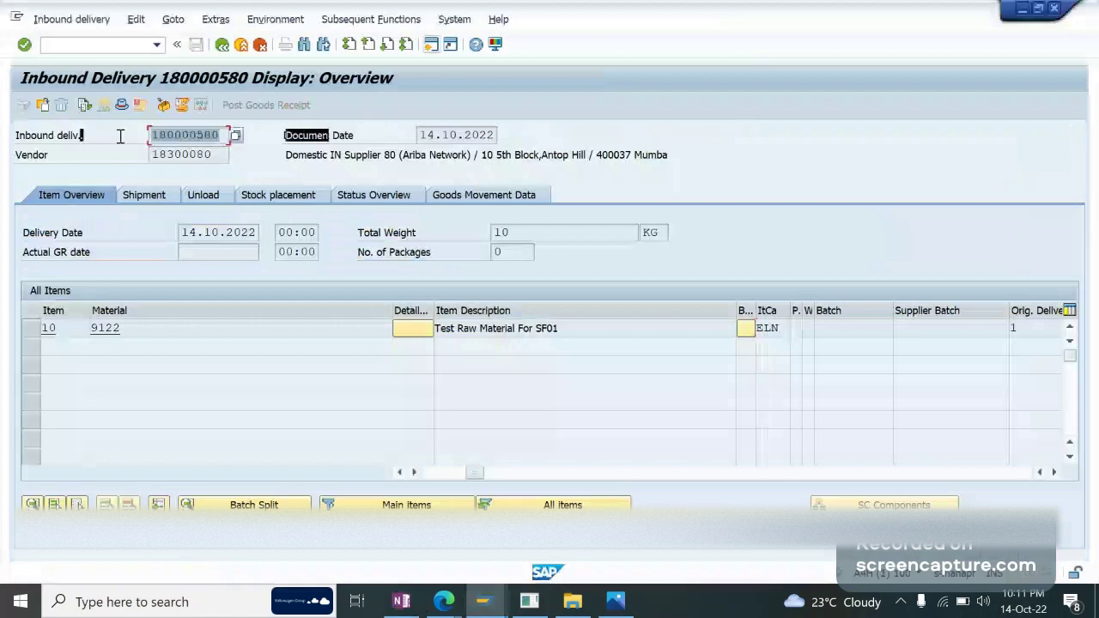
click(141, 139)
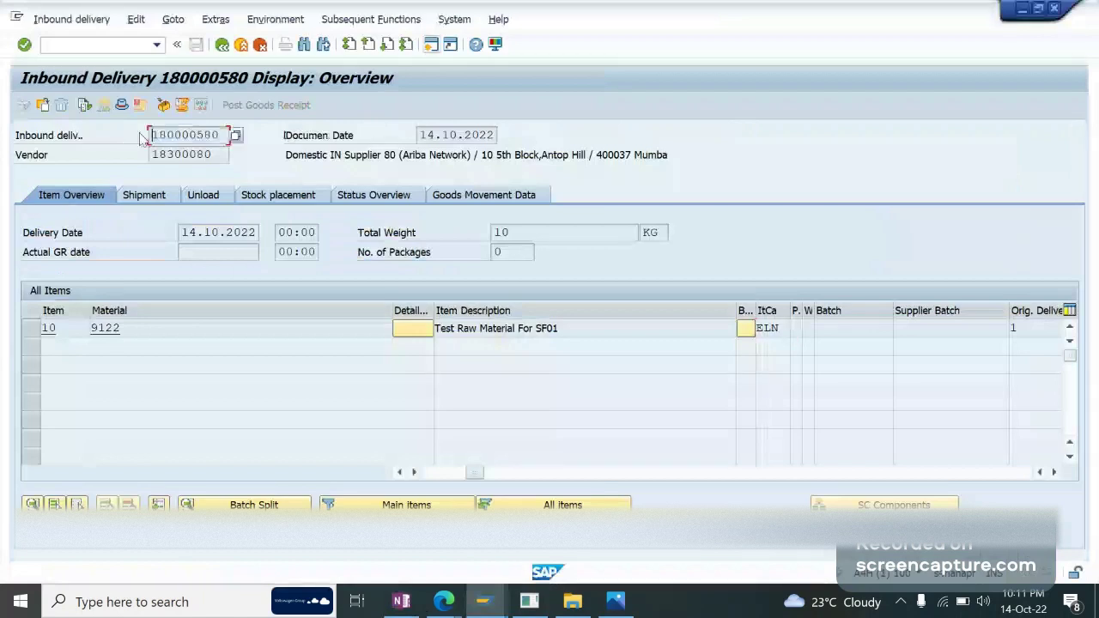
Step: Examine item 10's plant and storage location in the delivery's goods movement data
click(510, 196)
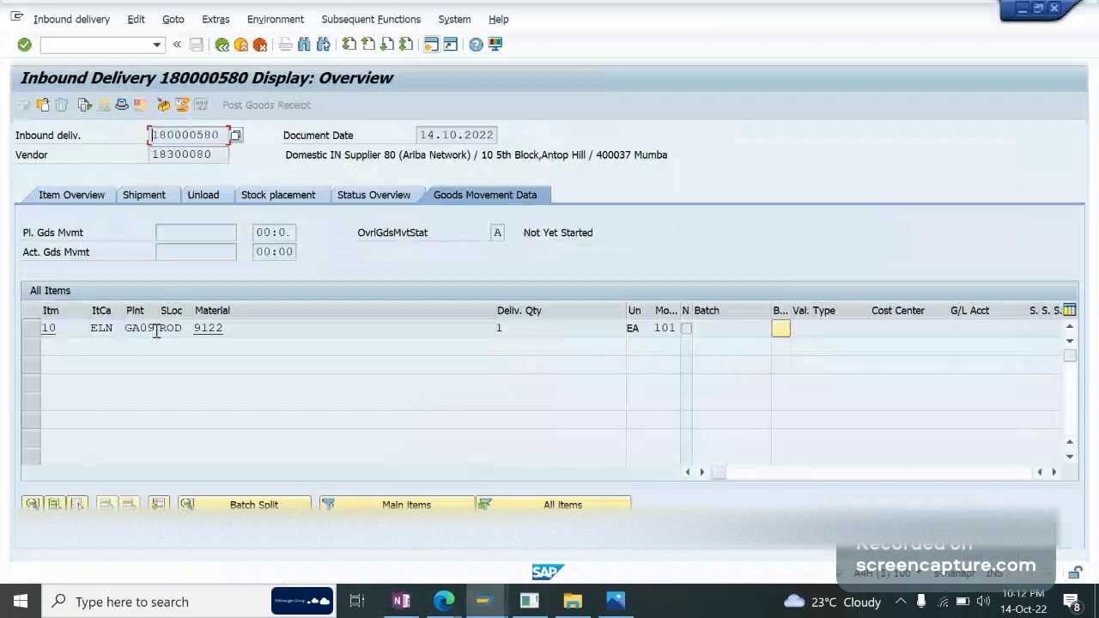
click(157, 330)
click(177, 333)
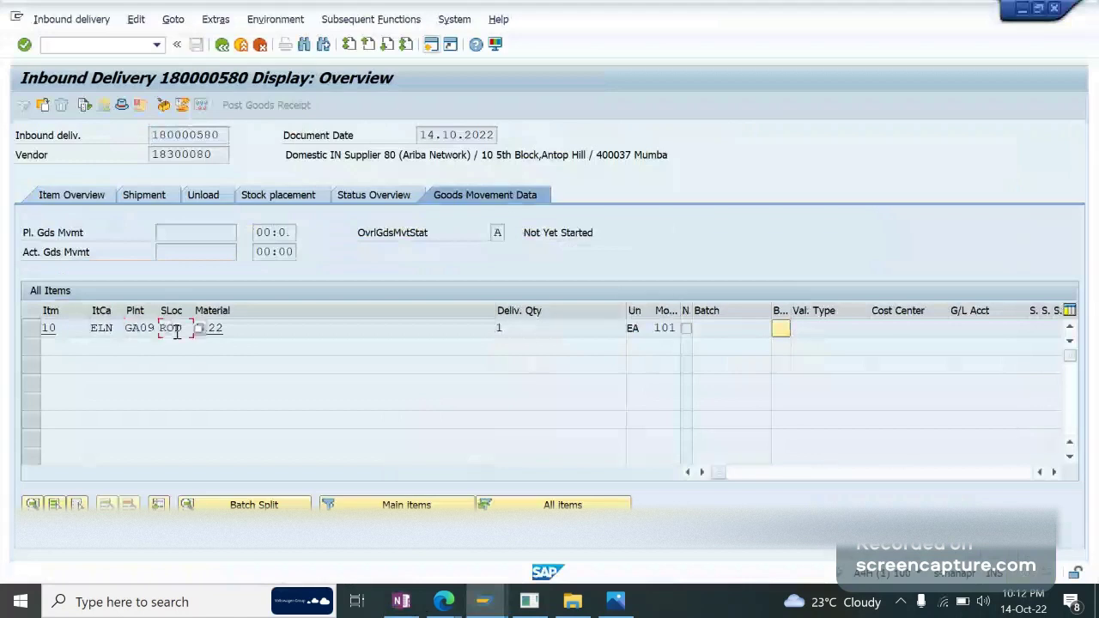
Step: Open the delivery's header details, examine the warehouse number in the shipment data and return to the overview
click(122, 105)
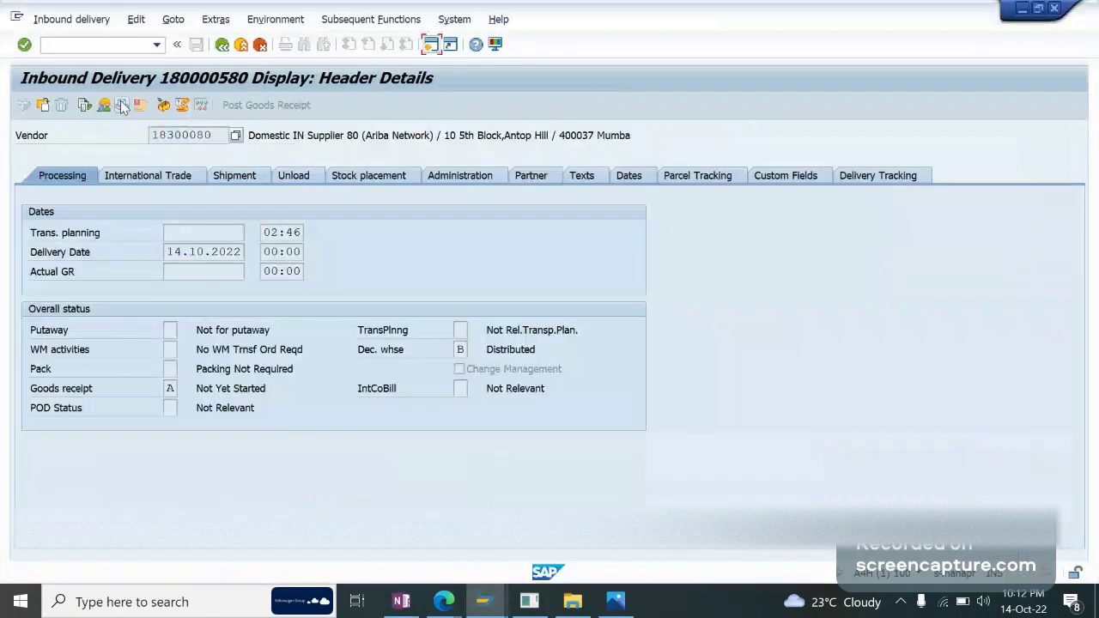
click(247, 182)
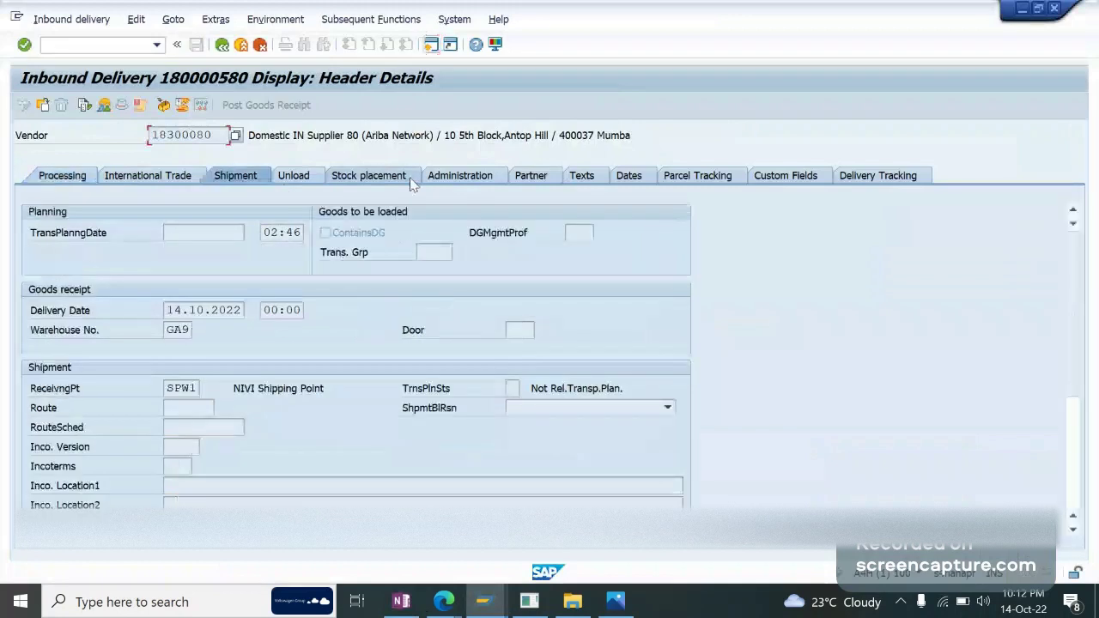
click(190, 333)
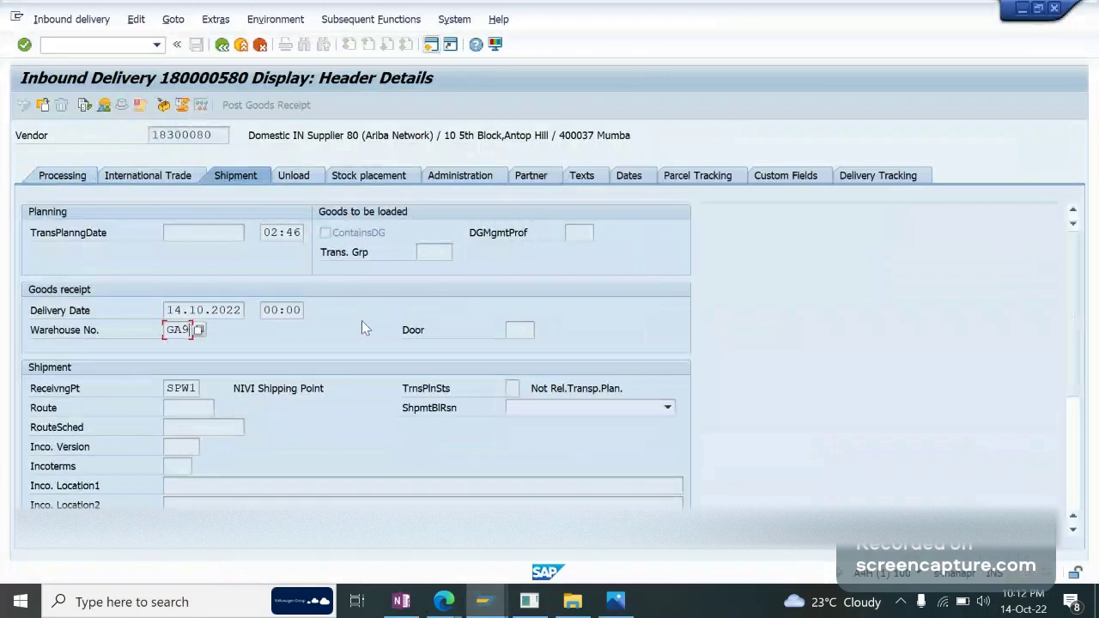
click(430, 251)
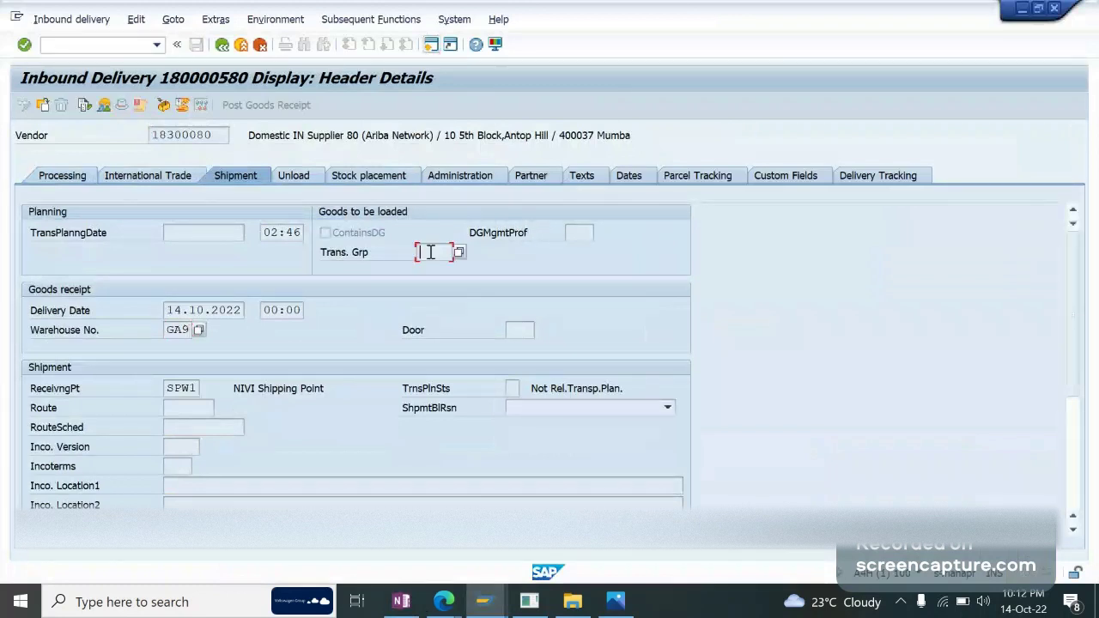
click(190, 330)
drag(169, 337, 198, 341)
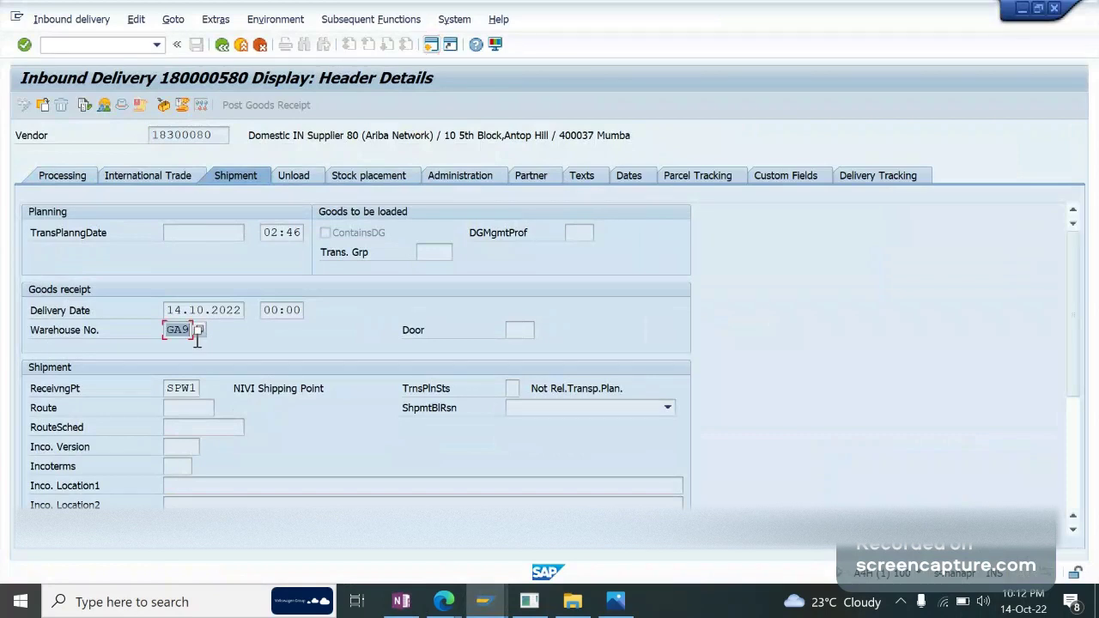
click(185, 334)
click(230, 39)
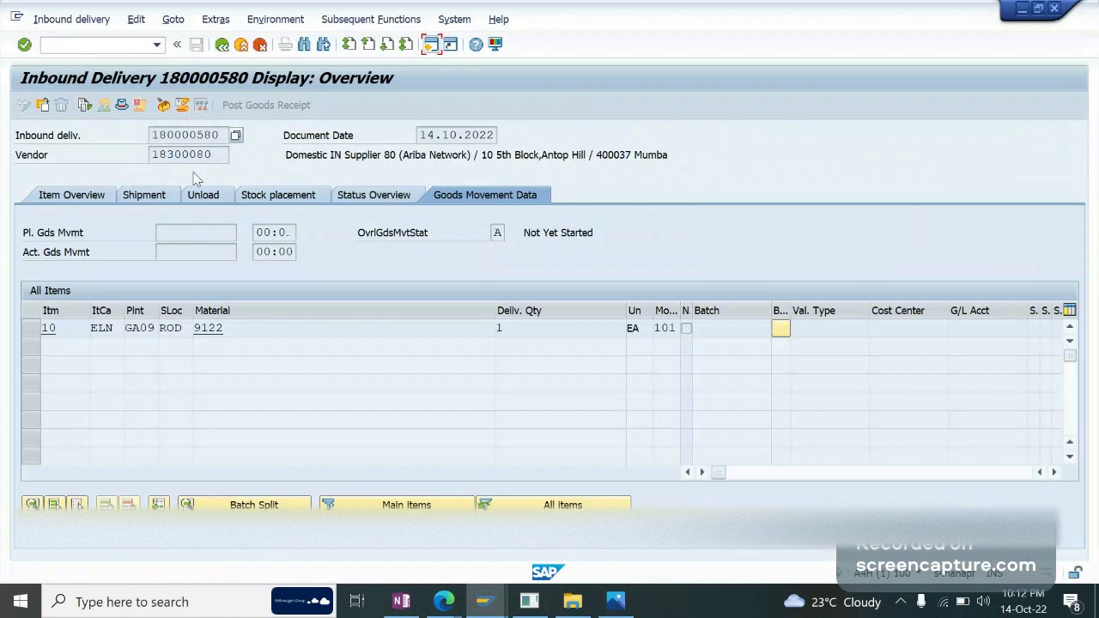
Step: Recheck the warehouse number in the header's shipment details, then go back to the delivery overview
click(122, 104)
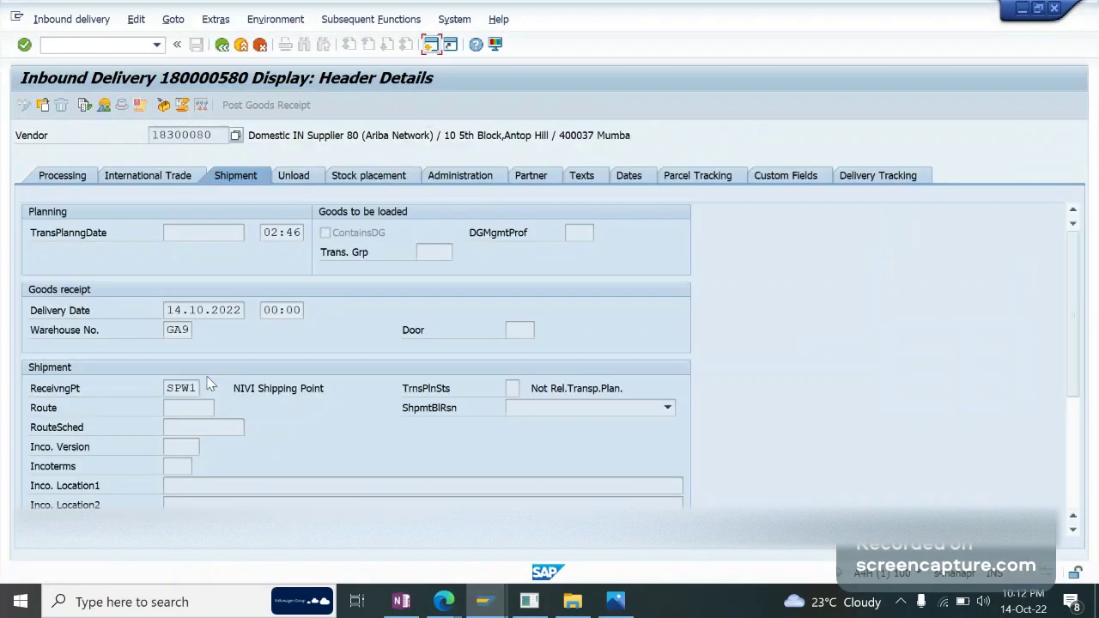
click(189, 329)
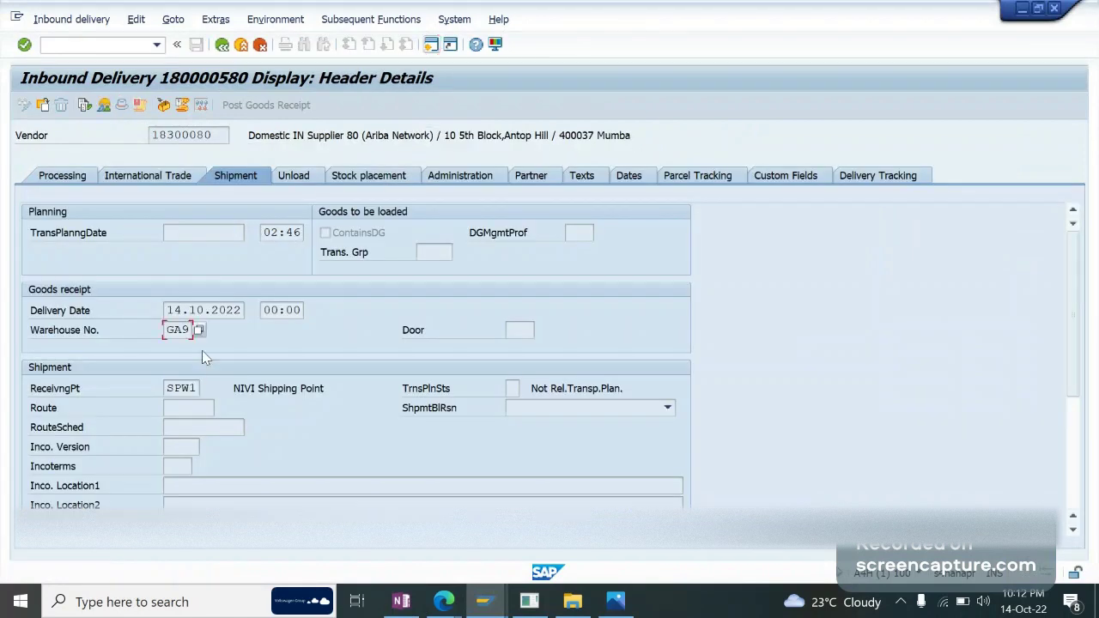
click(222, 47)
click(222, 47)
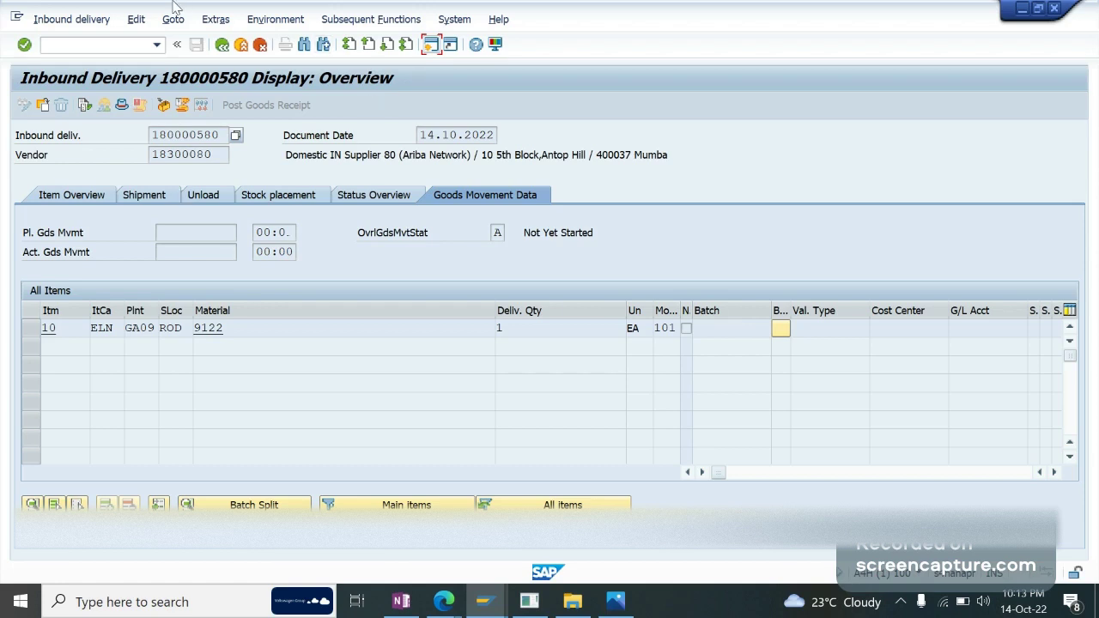
Step: Open a new SAP session and start the user profile maintenance transaction with /nsu3
click(431, 44)
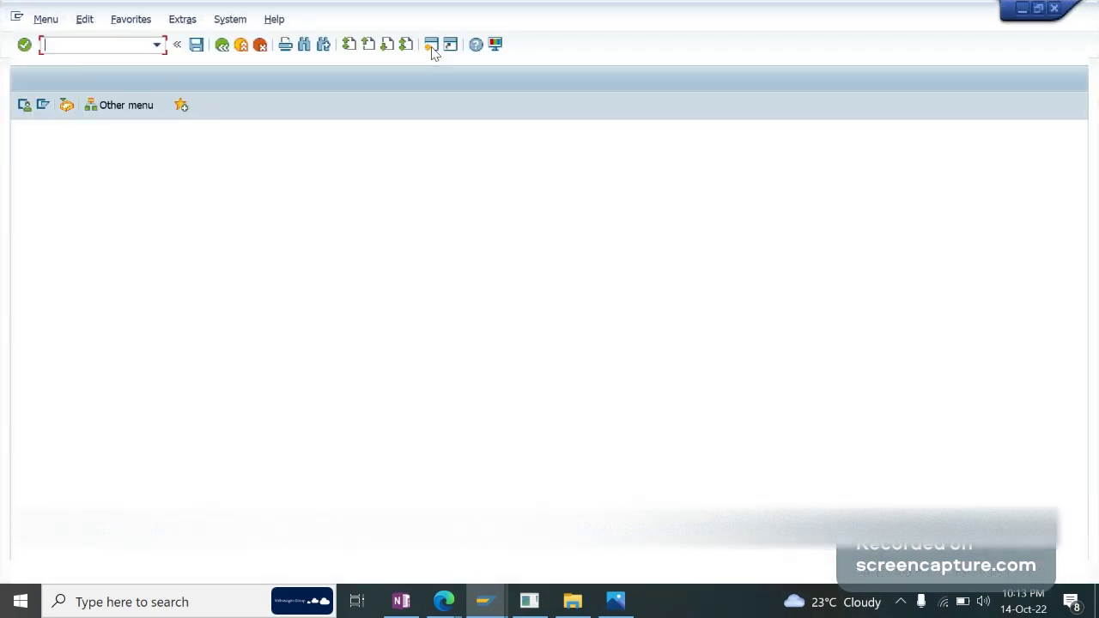
text(/n)
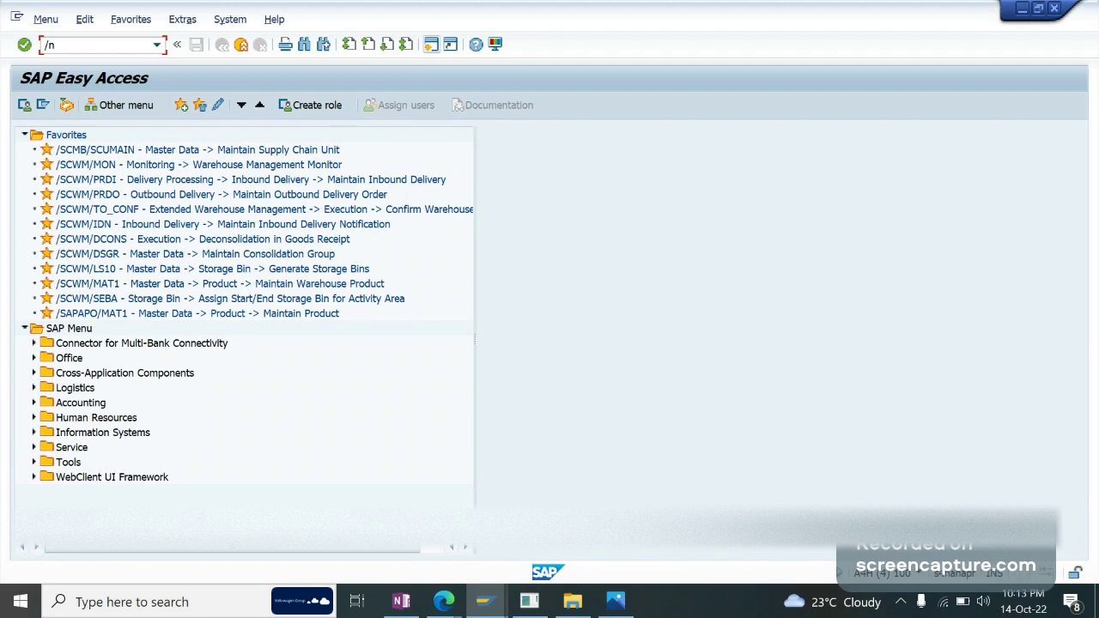
text(su3)
key(Return)
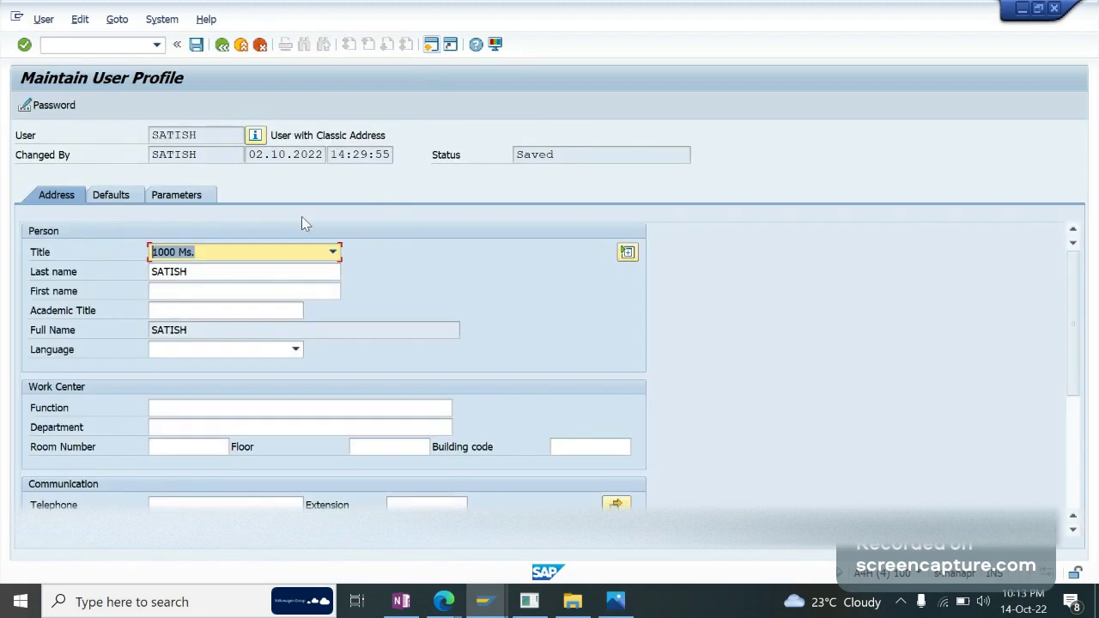
Step: Open the user profile's parameters and search for parameter IDs matching *IF*DEBUG*QRFC* in the first empty row
click(199, 200)
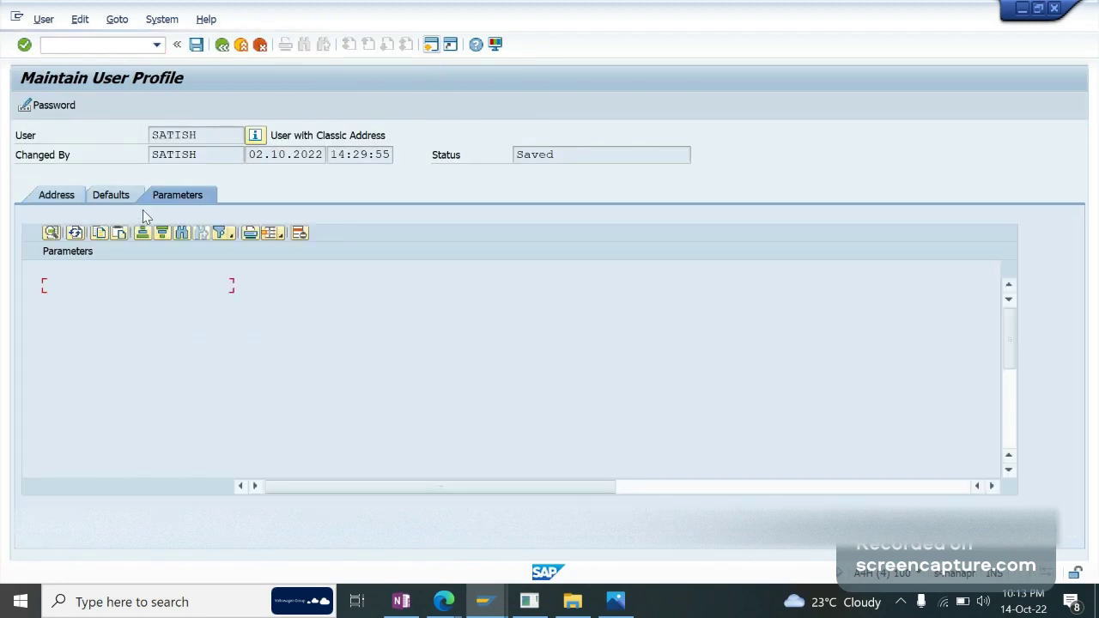
click(127, 361)
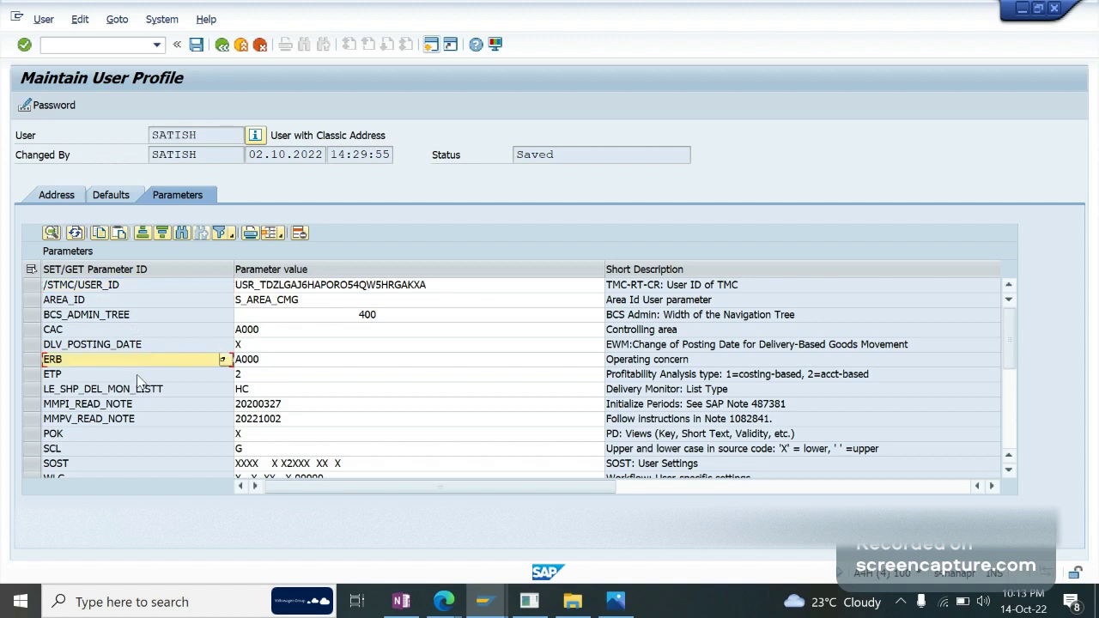
scroll(140, 382, down, 2)
click(125, 301)
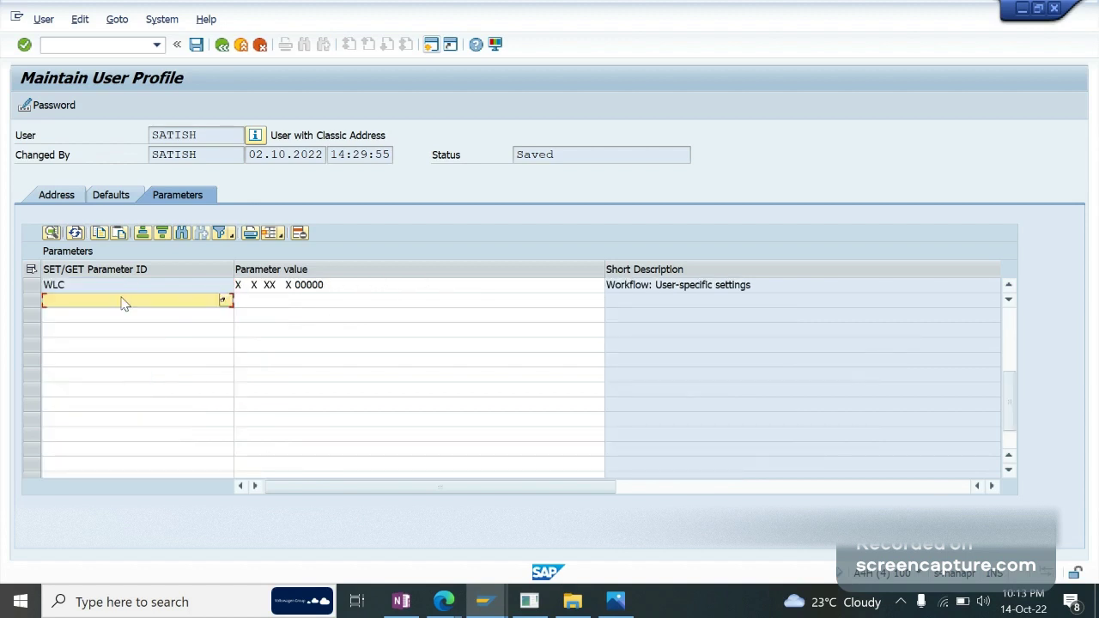
text(i)
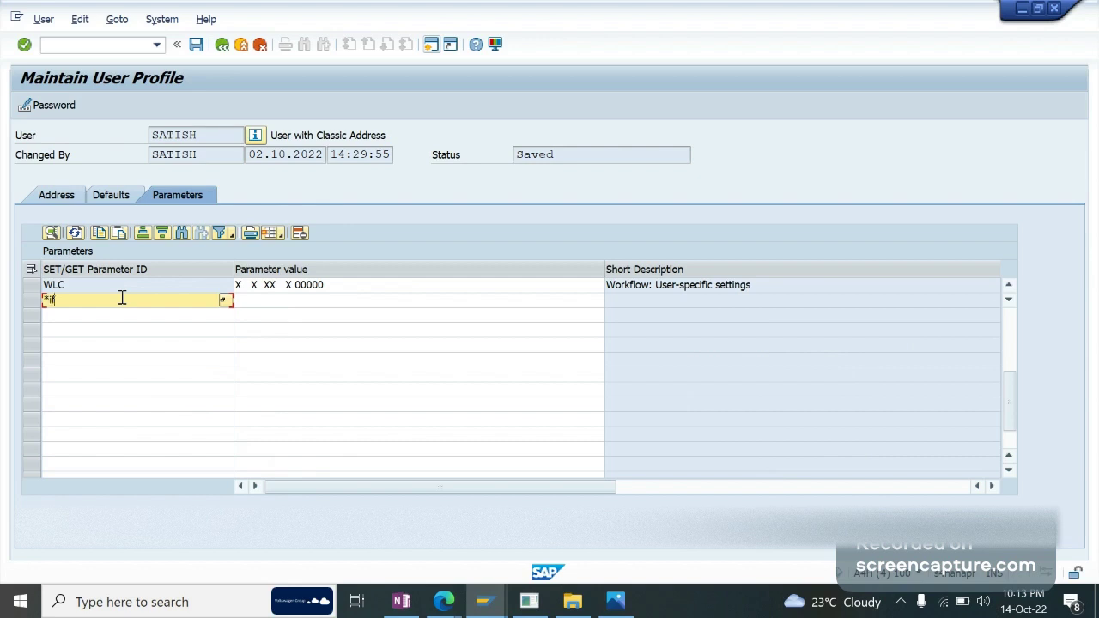
text(if*deb)
text(ug*c)
text(rfc)
text(*)
key(Return)
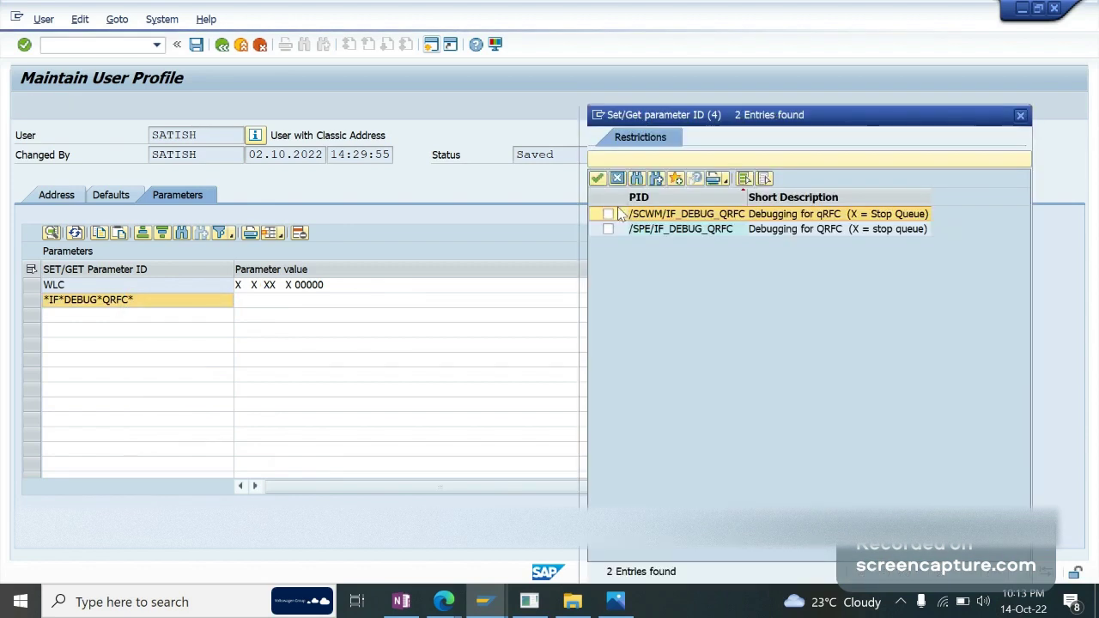
Step: Add the parameters /SCWM/IF_DEBUG_QRFC and /SPE/IF_DEBUG_QRFC, set both values to X and save the profile
click(609, 229)
click(608, 214)
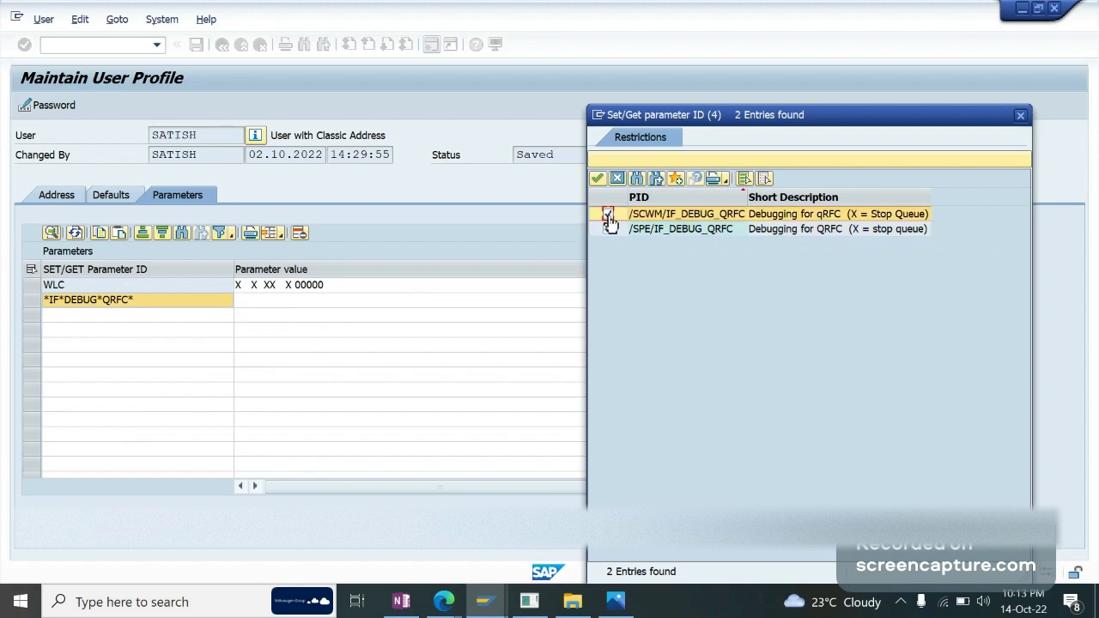
click(599, 180)
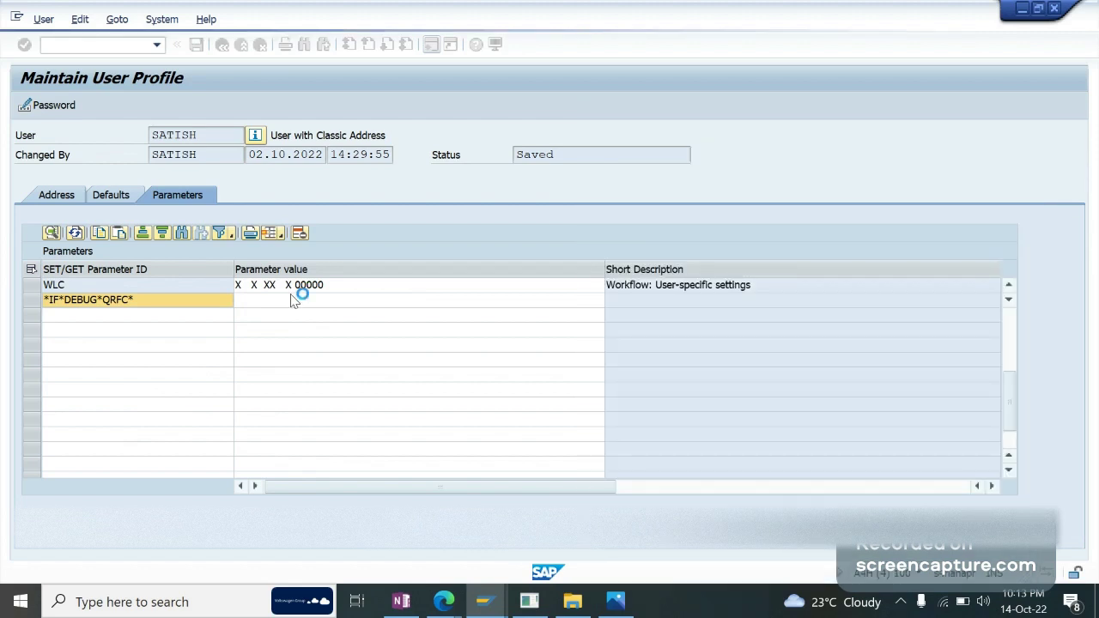
text(X)
key(Return)
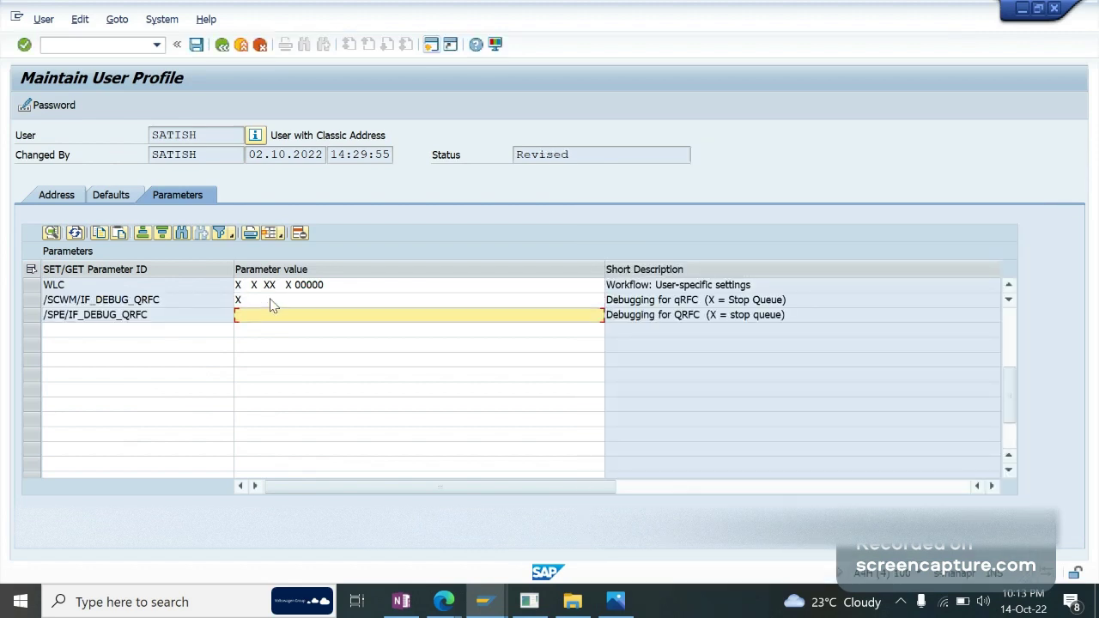
text(X)
key(ctrl+s)
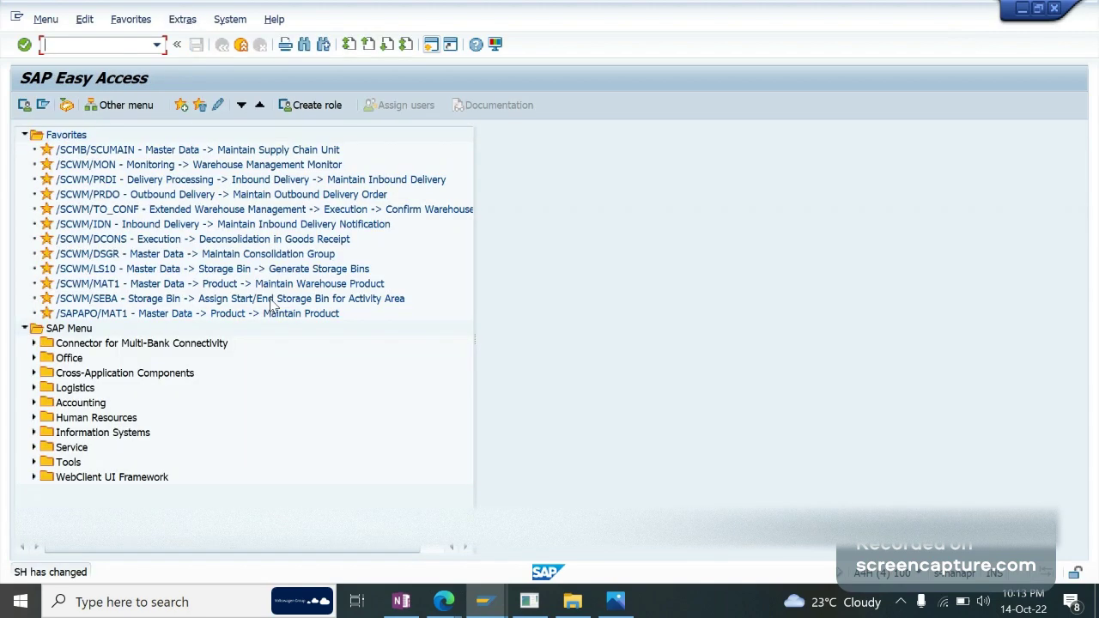
Step: Return to the delivery display session, leave the delivery and start a new inbound delivery for the prefilled purchase order with /nvl31n
click(246, 46)
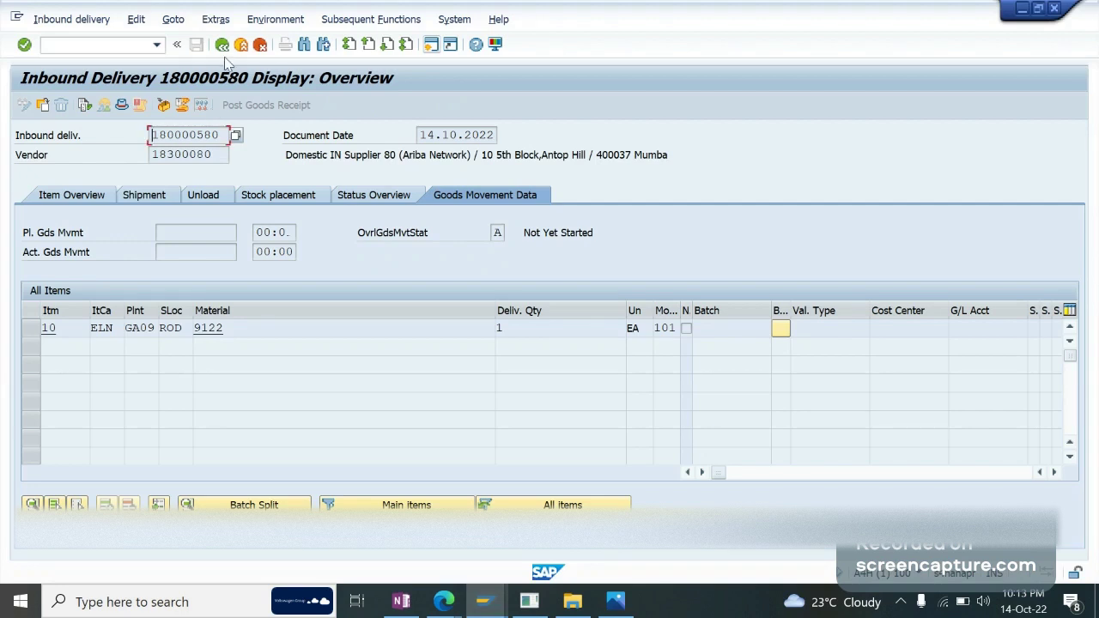
click(223, 45)
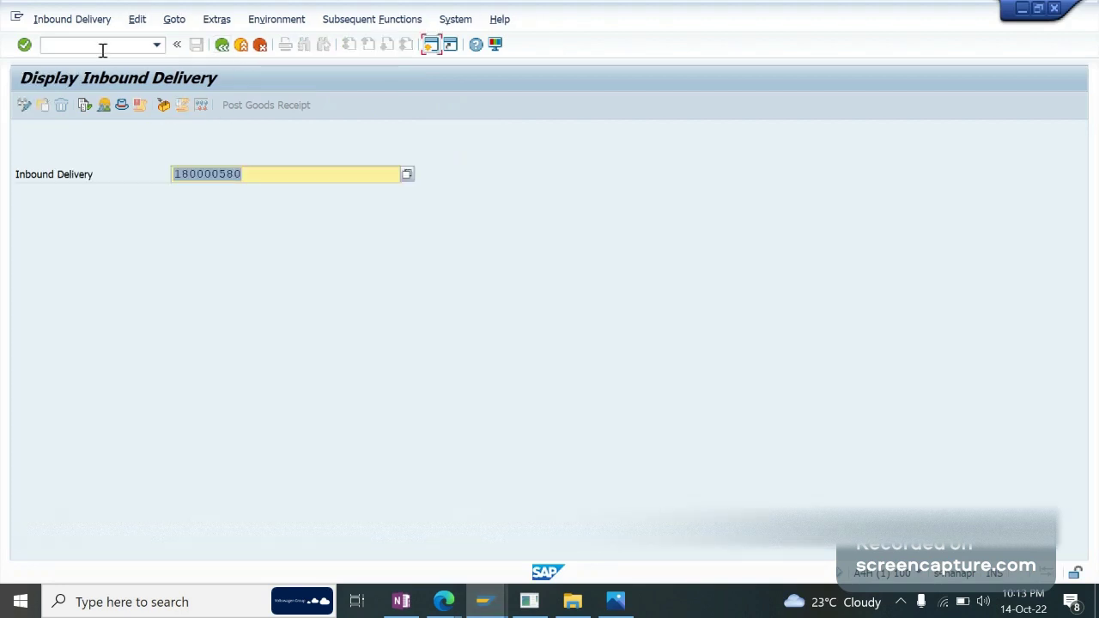
click(102, 47)
text(/n)
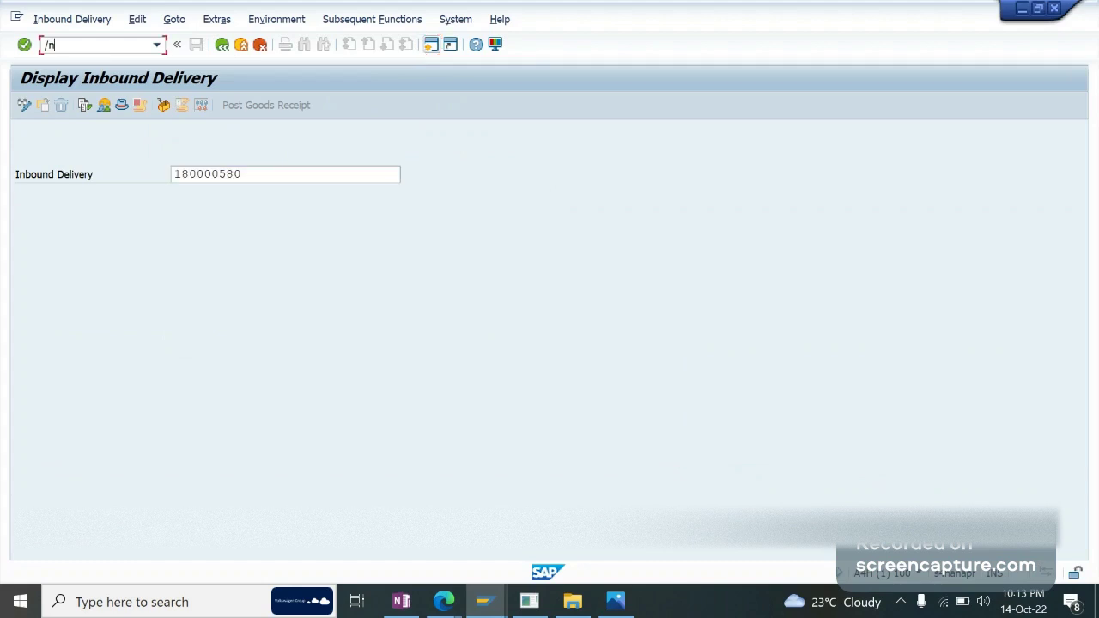
text(vl31n)
key(Return)
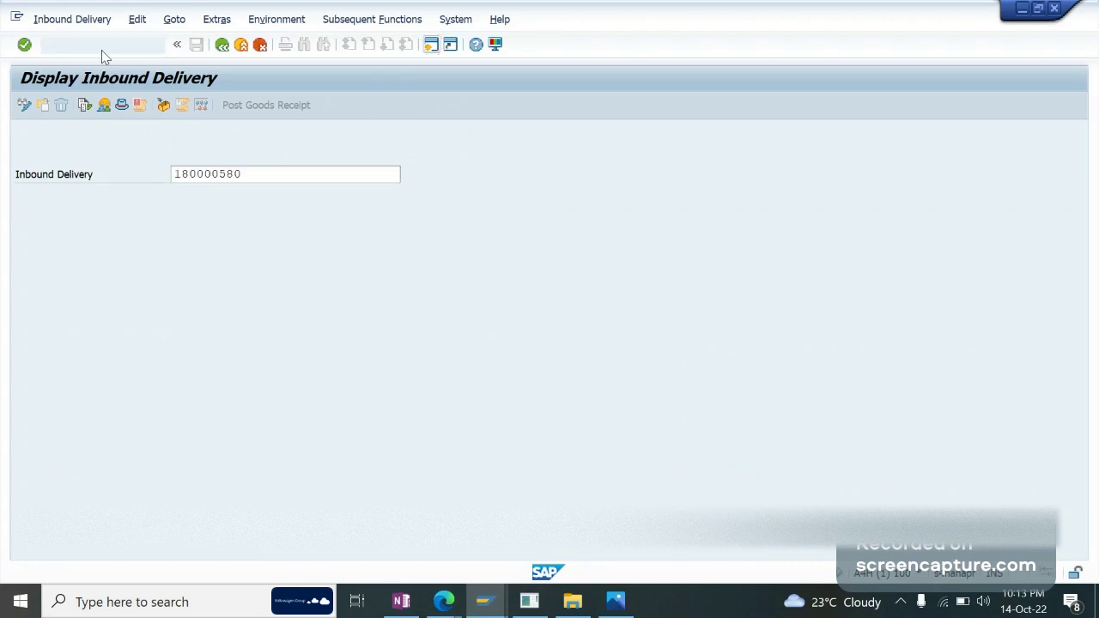
key(Return)
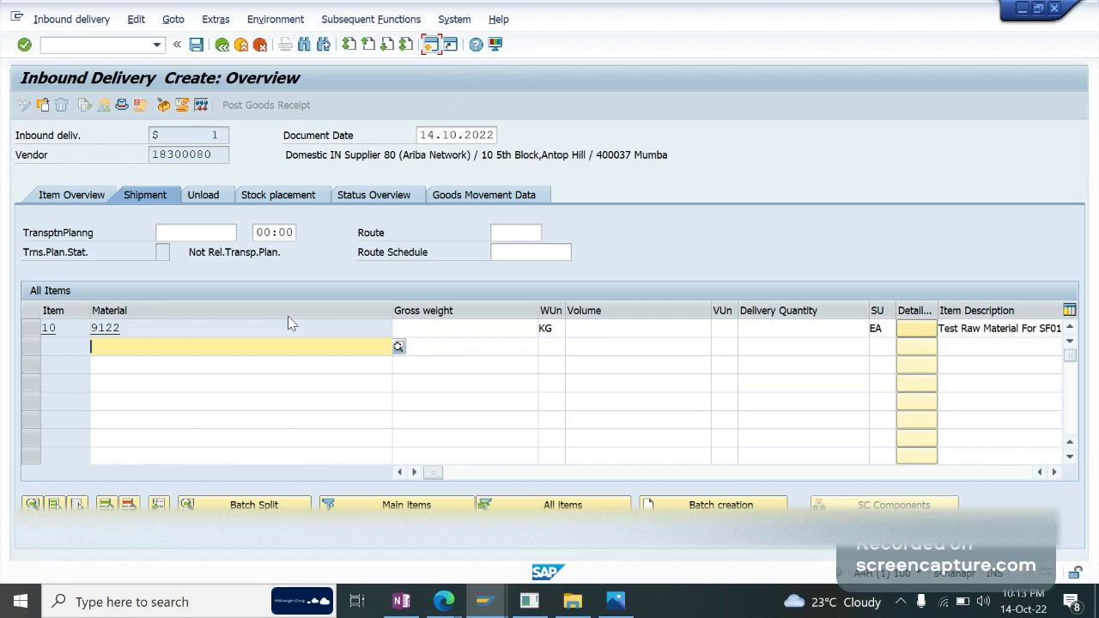
Step: Set item 10's delivery quantity to 1 in the item overview and save the new inbound delivery
click(434, 329)
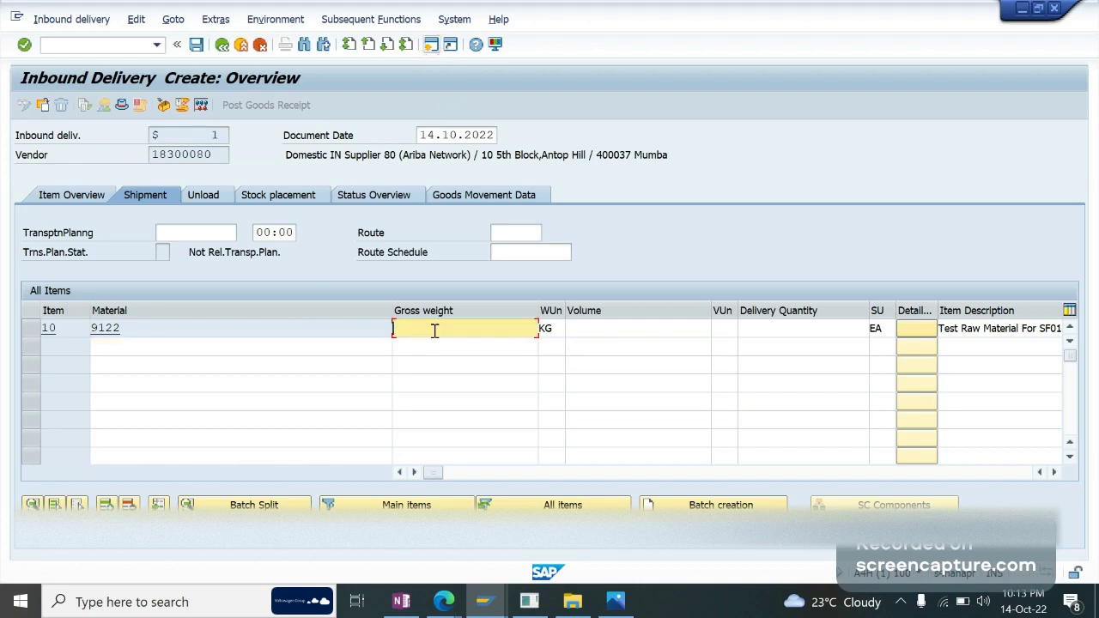
click(72, 205)
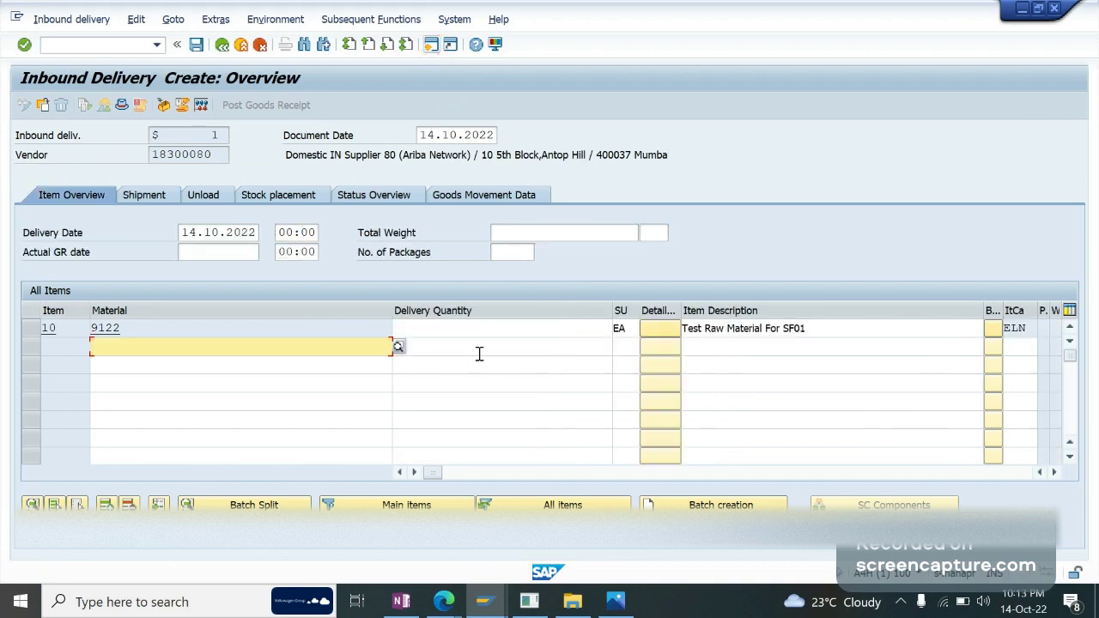
click(464, 332)
text(1)
key(Return)
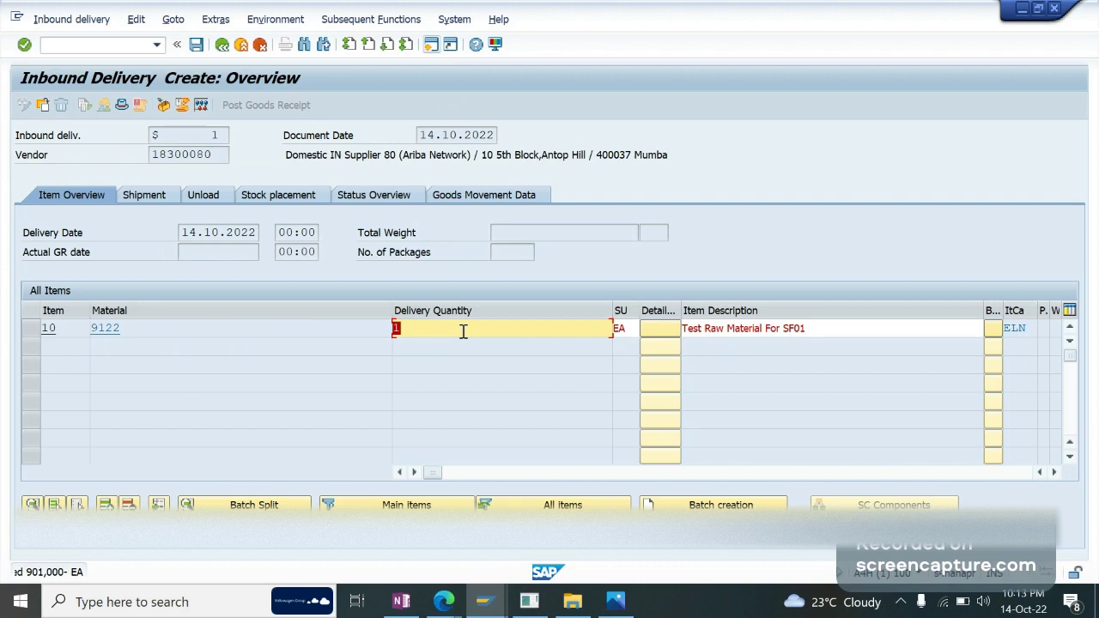
key(Return)
key(ctrl+s)
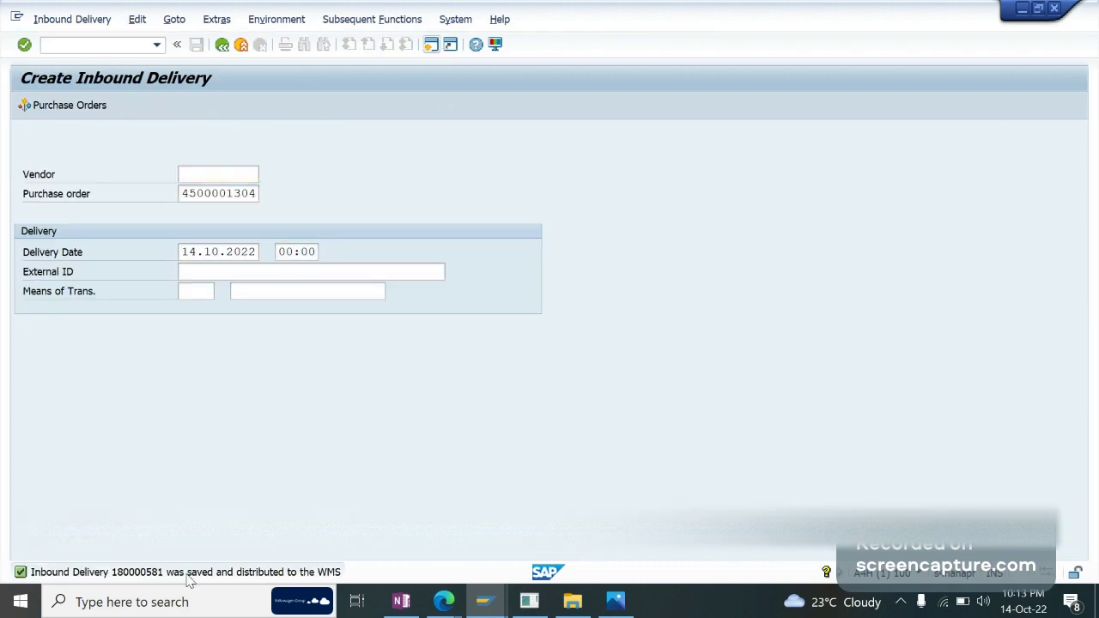
Step: Open the save message's long text, copy the new inbound delivery number and close the text
double_click(189, 574)
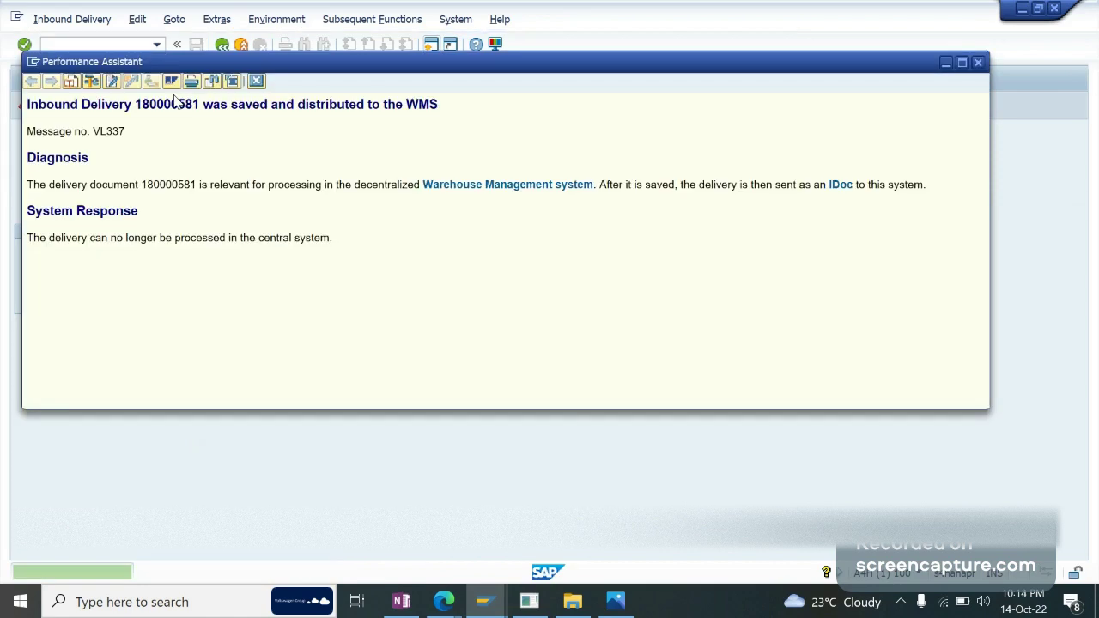
double_click(175, 104)
key(Escape)
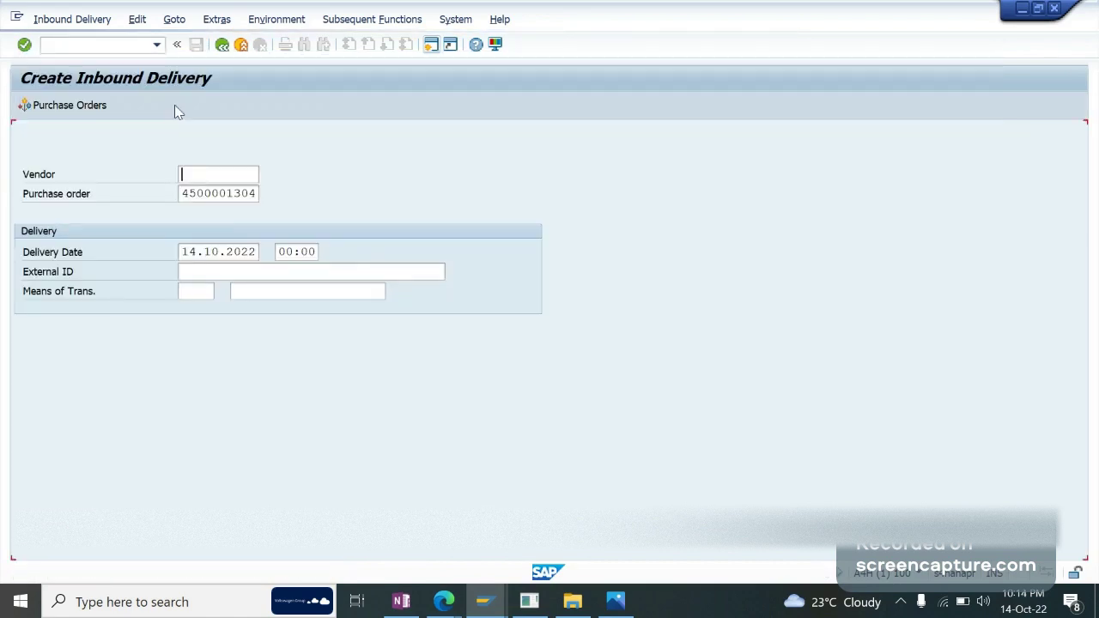
Step: Start the inbound queue monitor with /nsmq2 and list all inbound queues
click(95, 44)
text(/nsmq2)
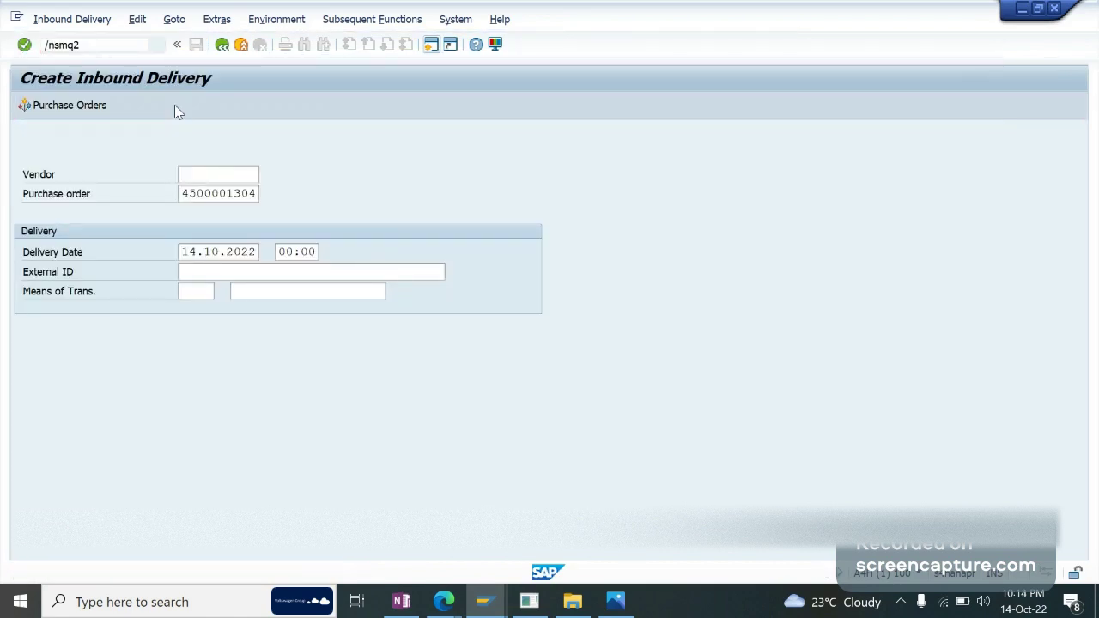
key(Return)
key(F8)
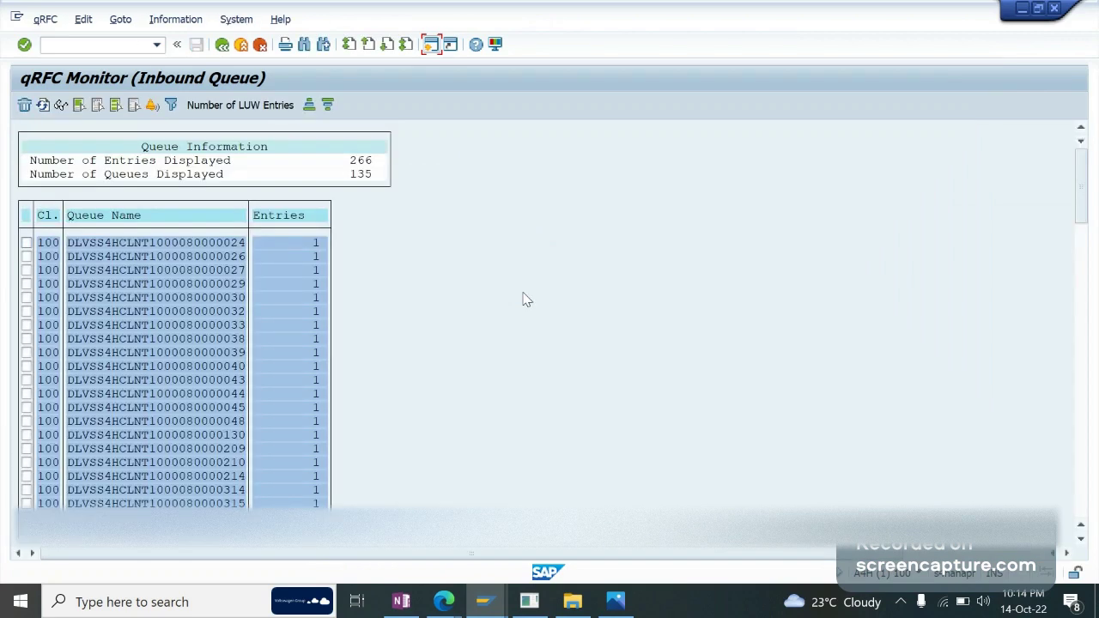
Step: Find the queue of the newly created delivery in the list and open its details to examine its status and sender
key(ctrl+f)
key(Return)
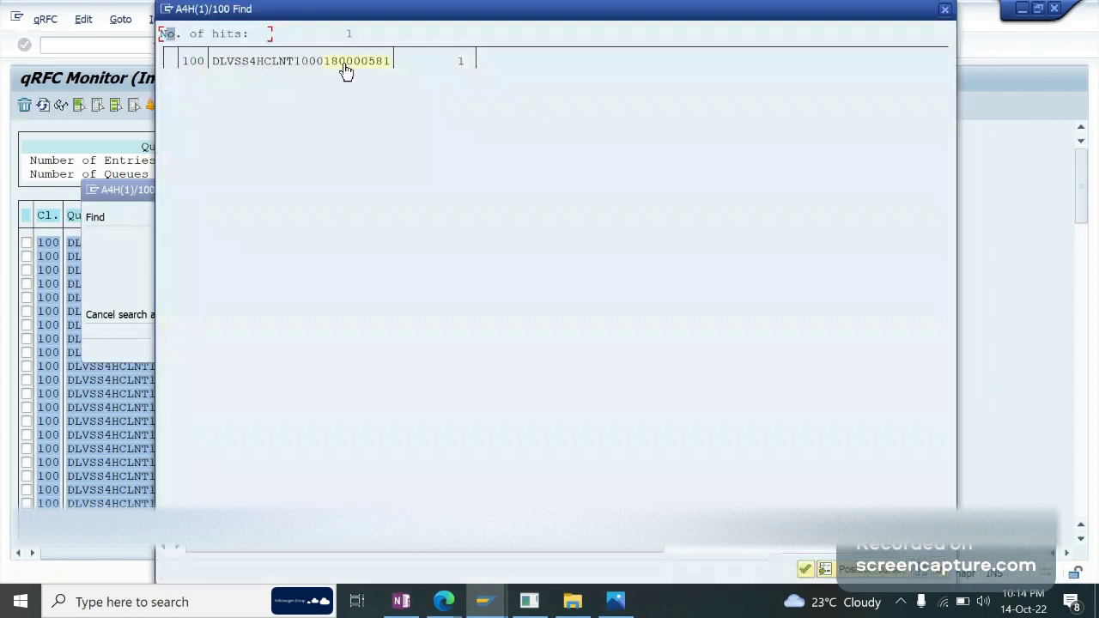
click(346, 71)
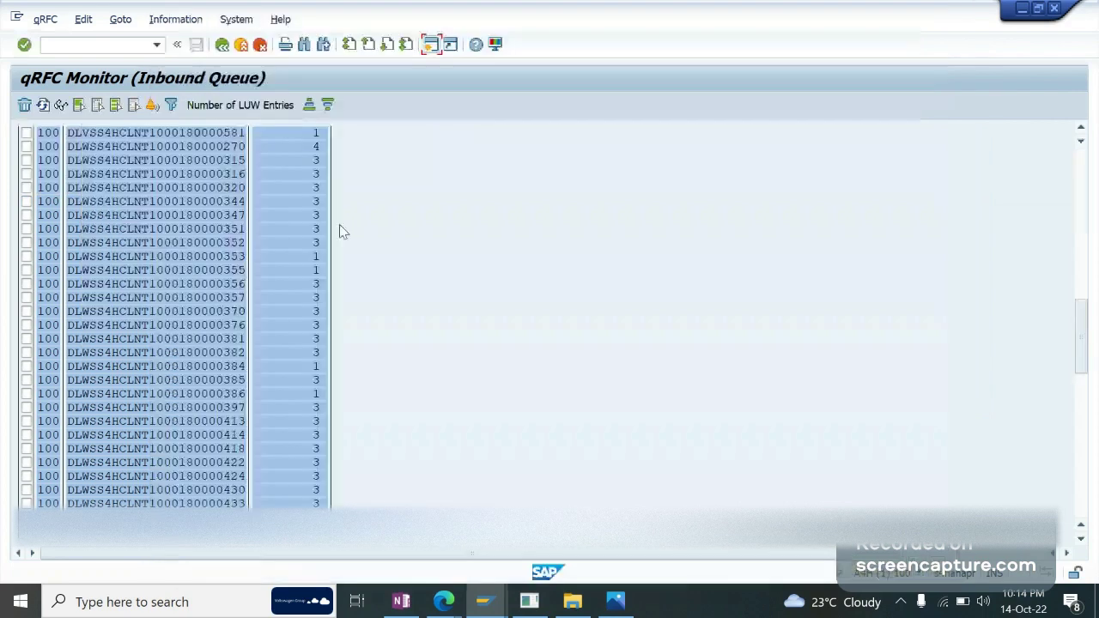
double_click(213, 135)
click(706, 174)
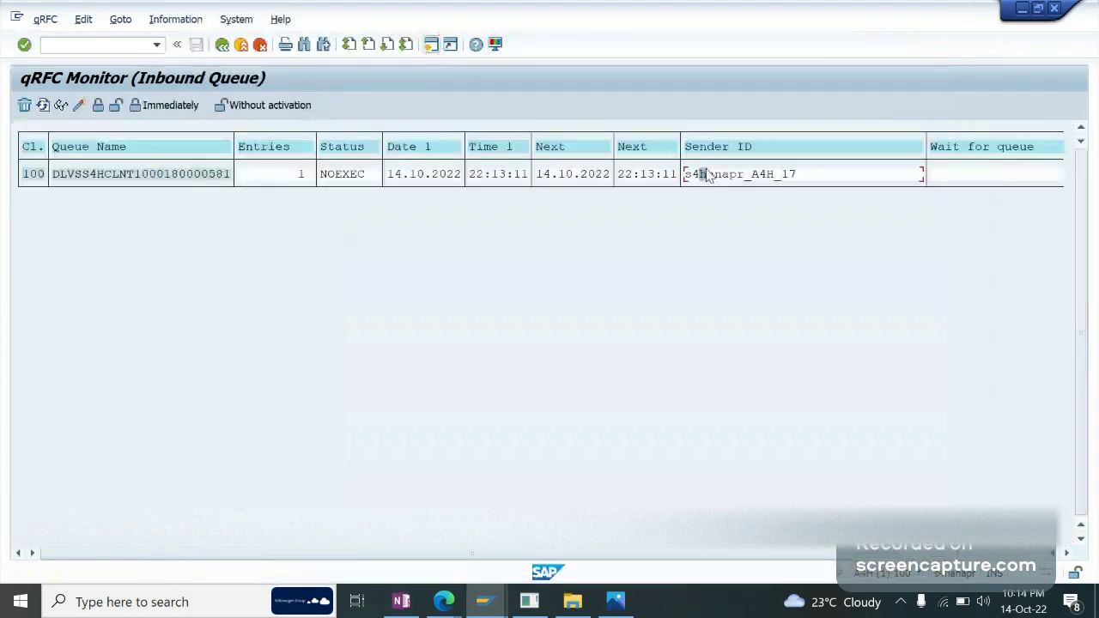
Step: Switch to the SAP session with the EWM inbound delivery, leave it and start user profile maintenance with /nsu3
click(483, 601)
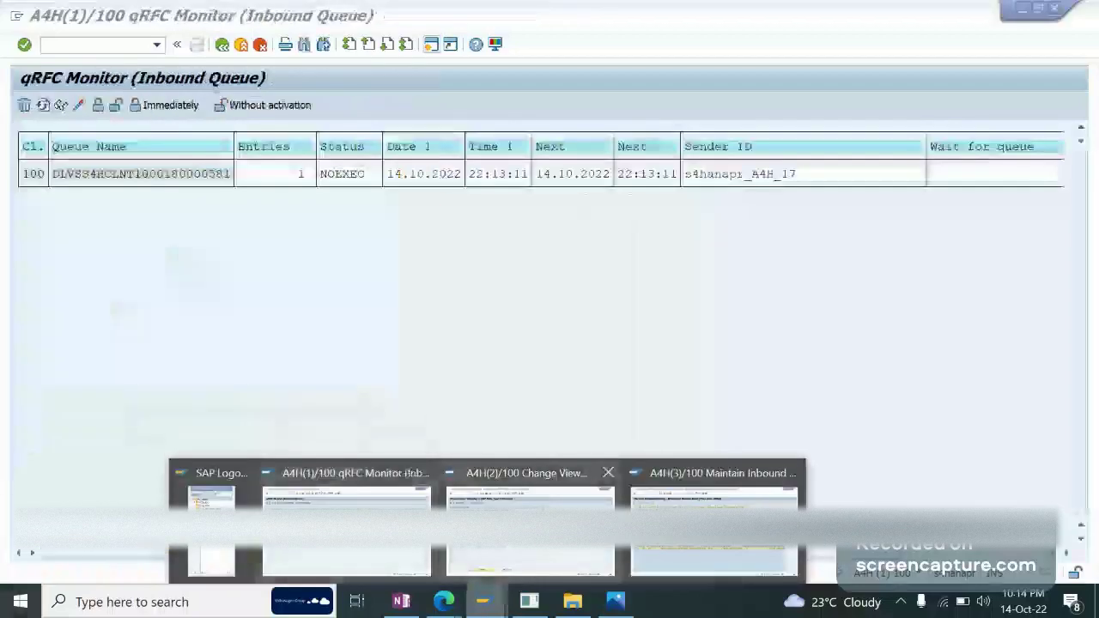
click(713, 526)
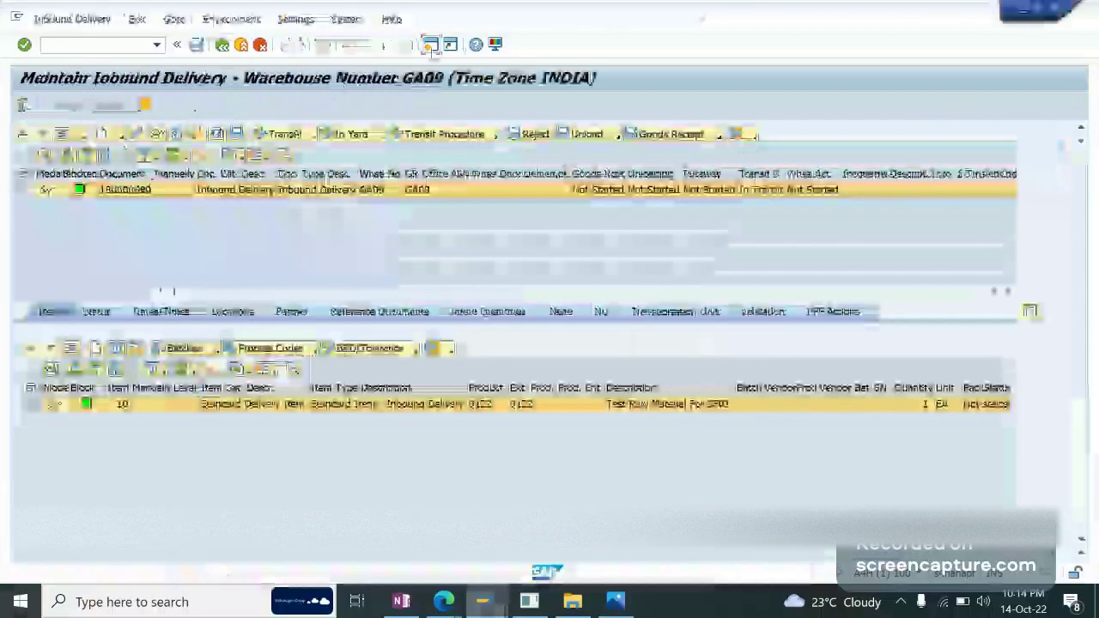
click(221, 45)
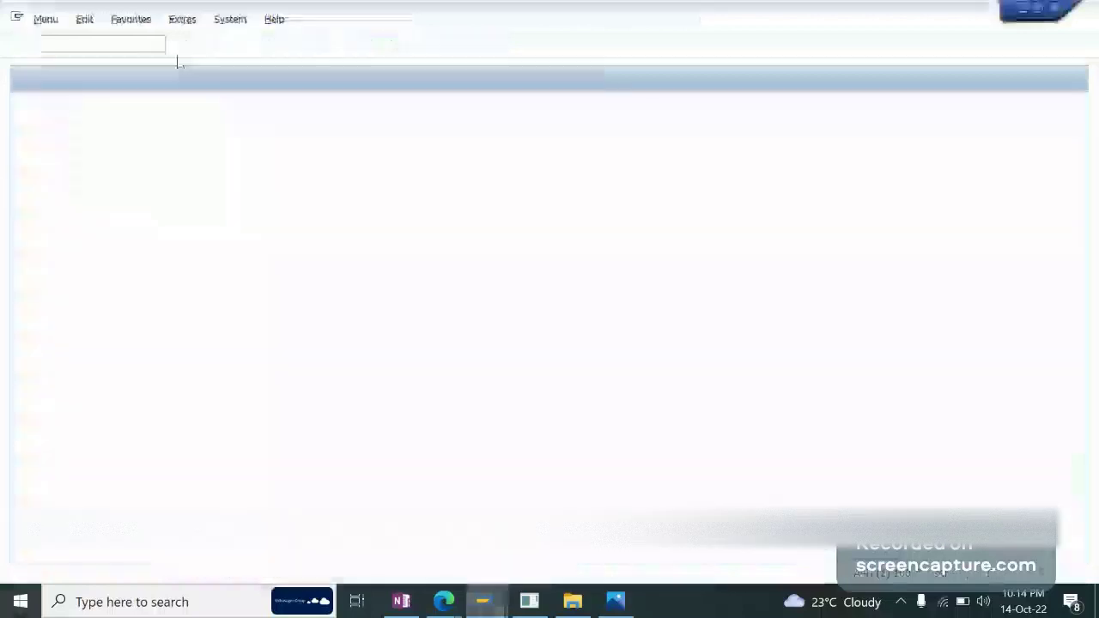
text(nse16)
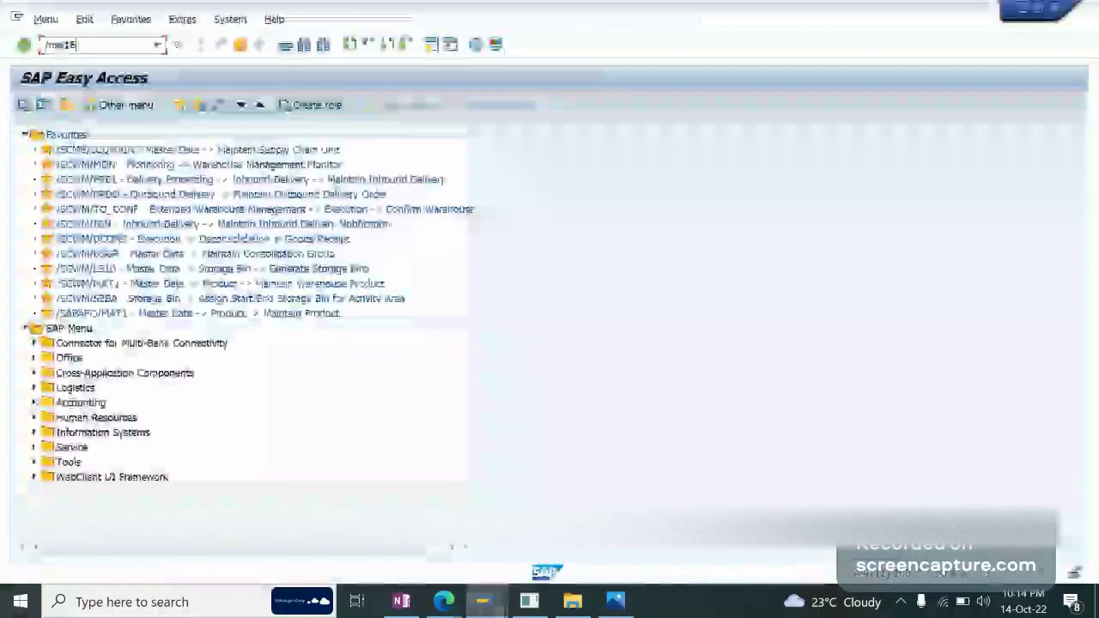
key(BackSpace)
key(BackSpace)
key(BackSpace)
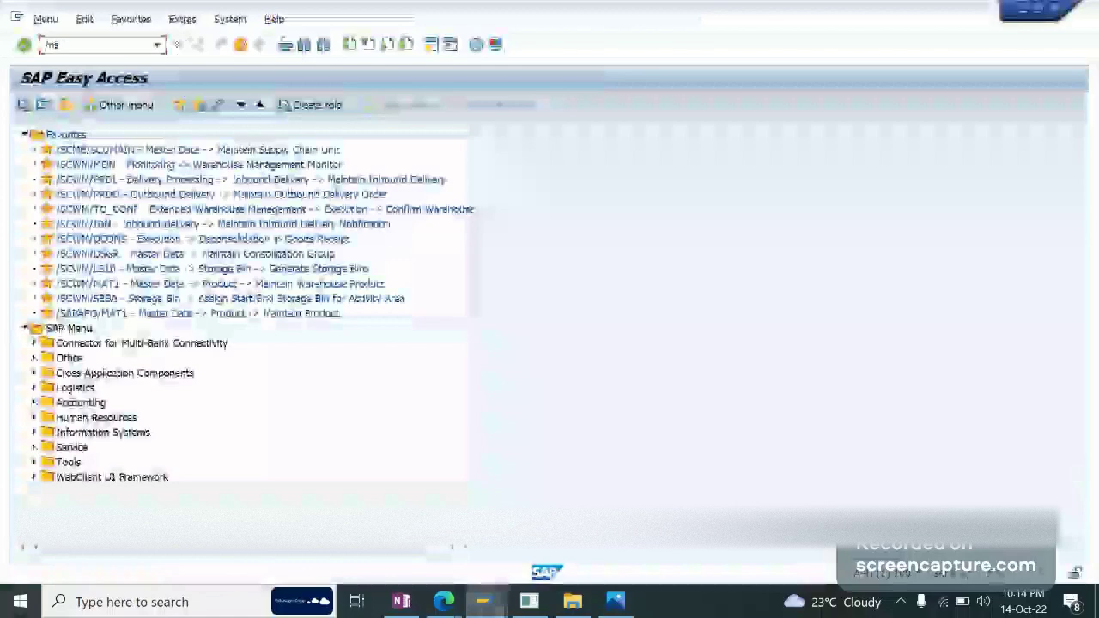
text(u3)
key(Return)
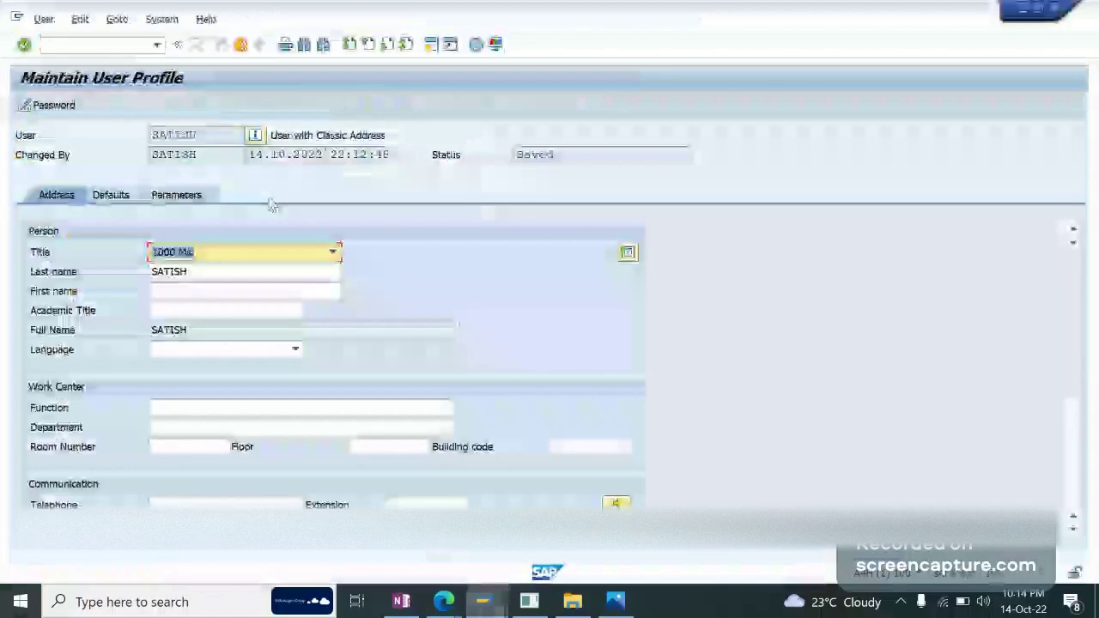
Step: Examine the values and short descriptions of the qRFC debugging parameters in the user profile
click(176, 196)
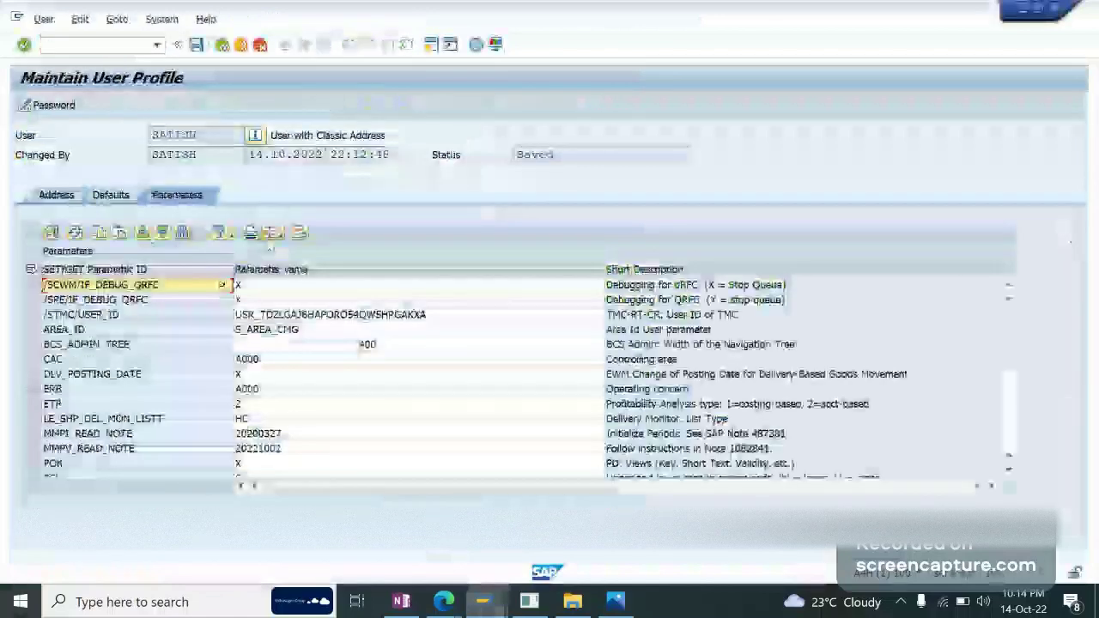
click(266, 290)
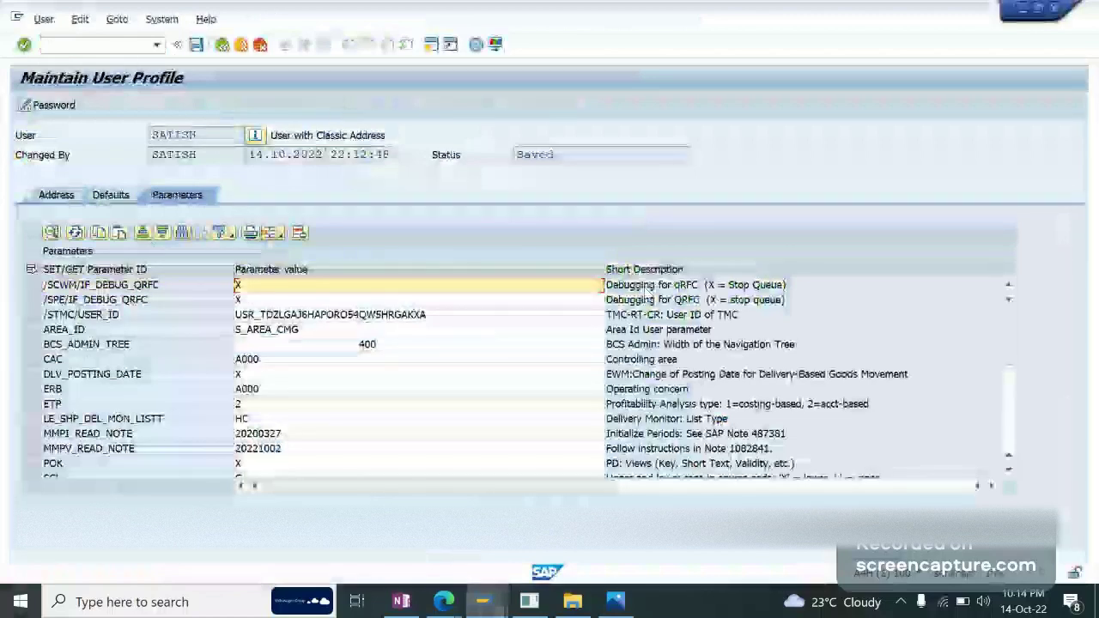
click(672, 288)
scroll(746, 292, right, 3)
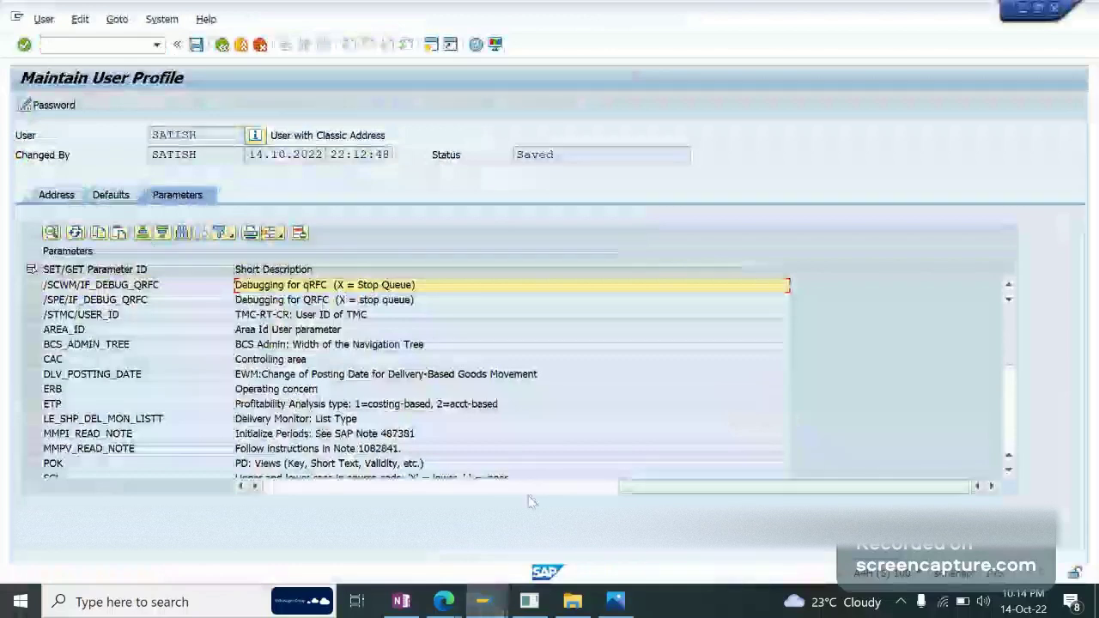
click(299, 483)
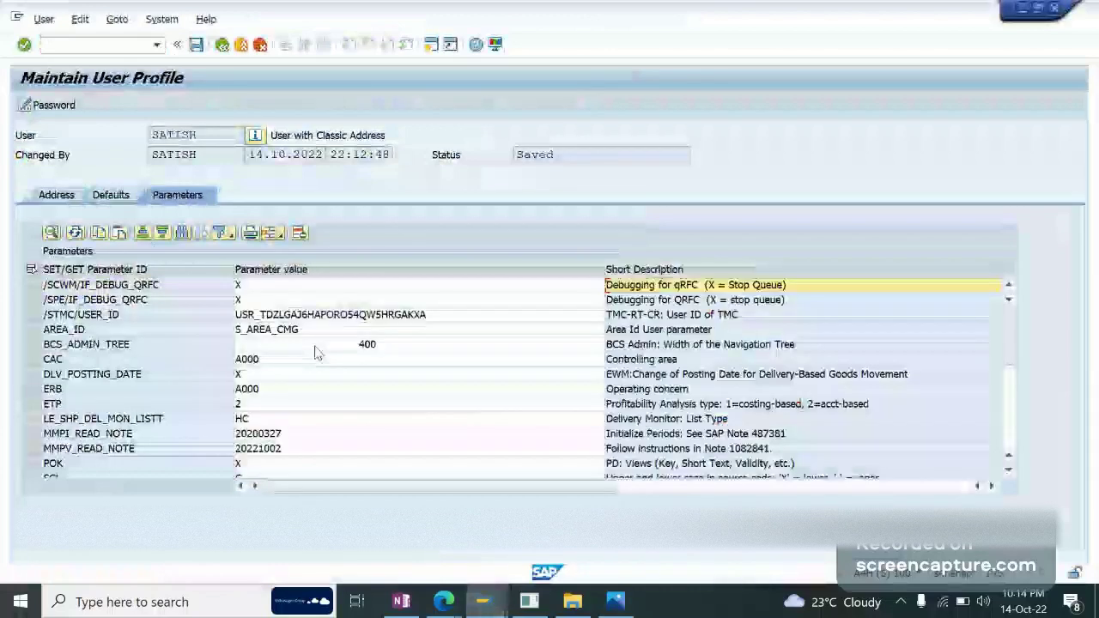
Step: Switch back to the inbound queue monitor, examine the held queue's status and sender, and open its LUW entry
click(290, 290)
key(alt+Tab)
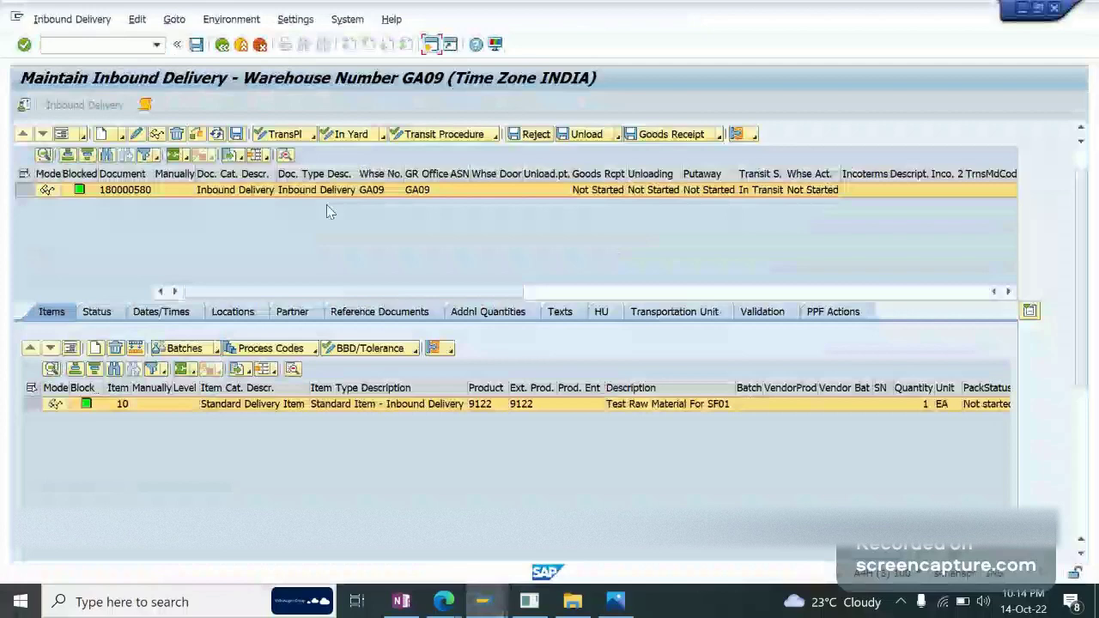
key(alt+Tab)
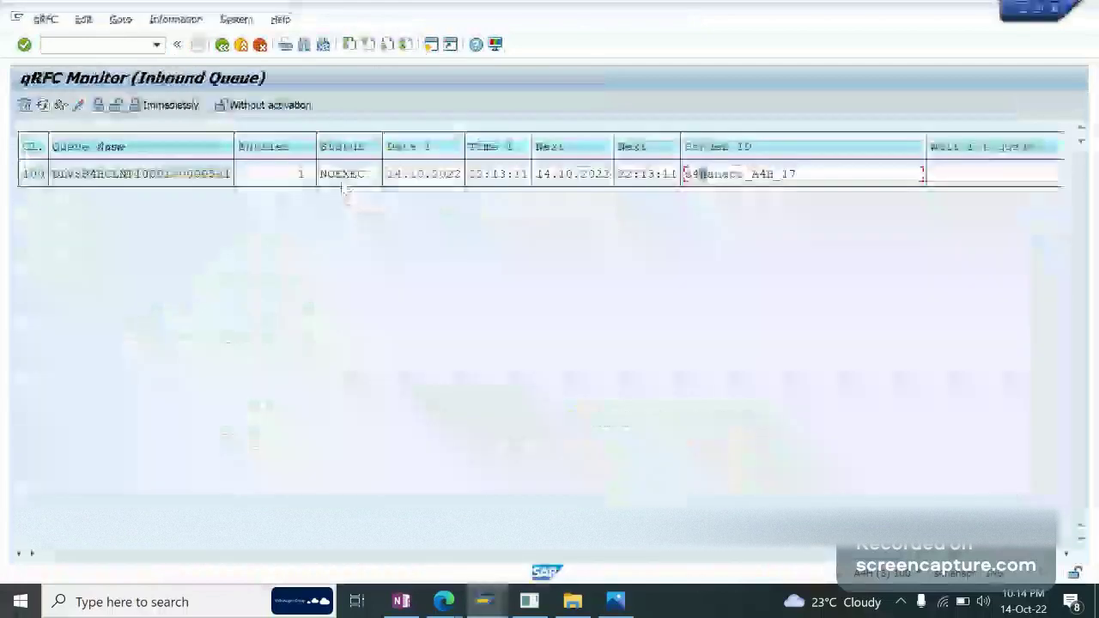
click(343, 174)
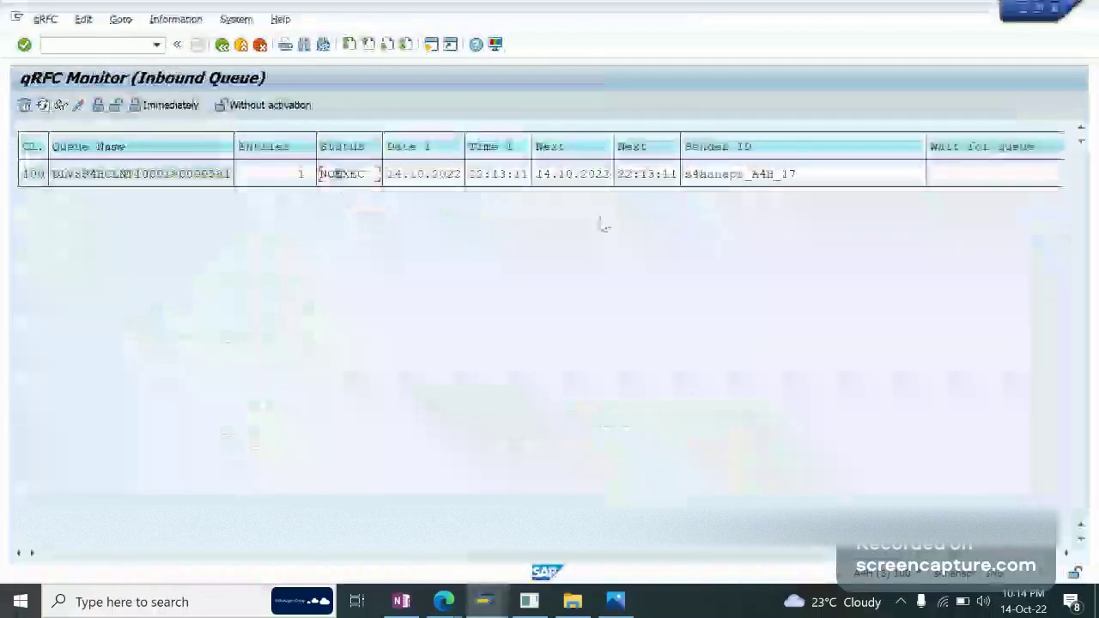
click(764, 181)
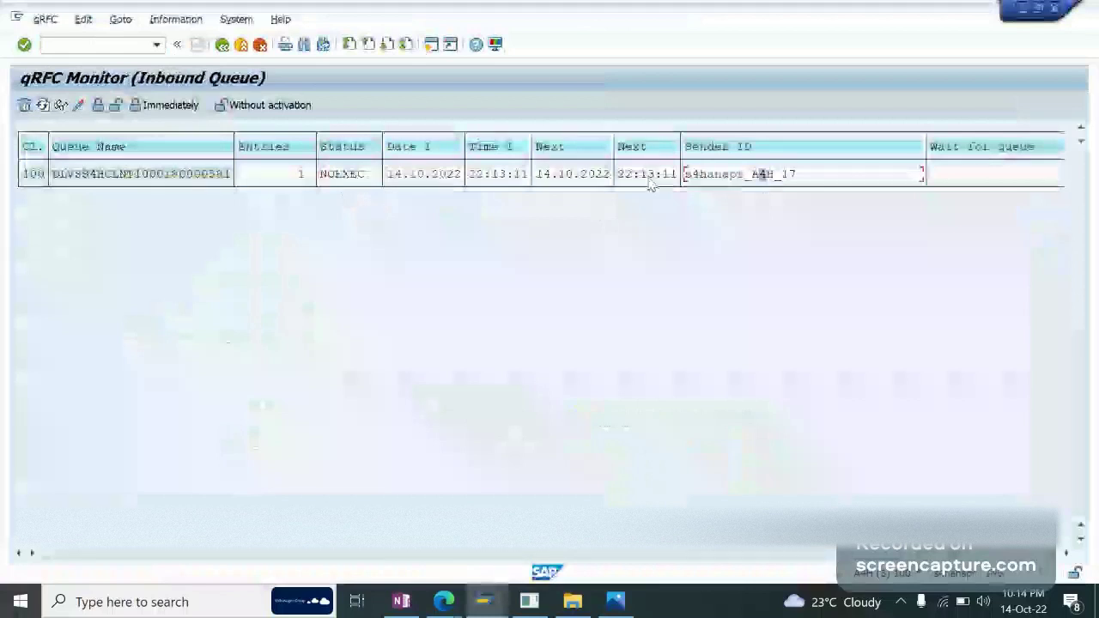
double_click(718, 179)
double_click(718, 179)
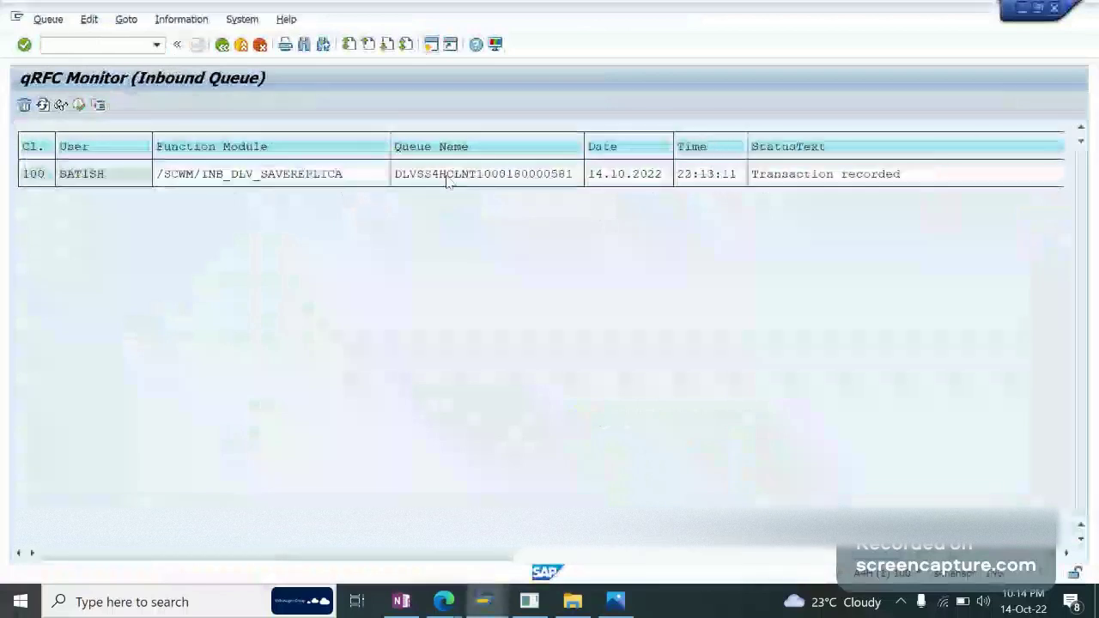
Step: Try to open the LUW entry, go back and copy the delivery number at the end of its queue name
double_click(446, 175)
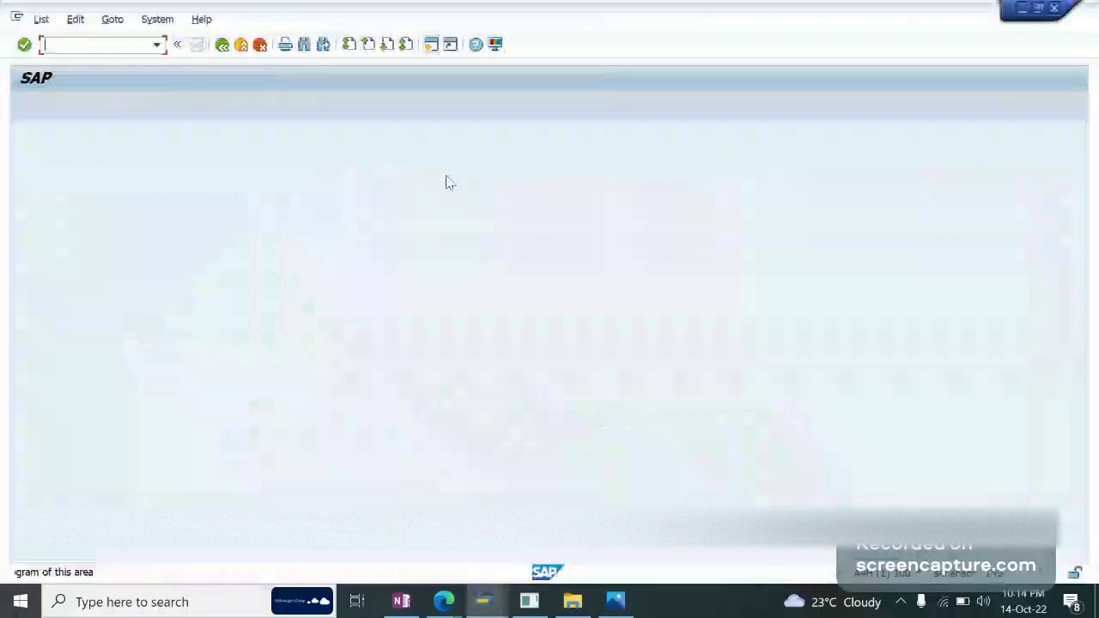
click(222, 46)
click(522, 180)
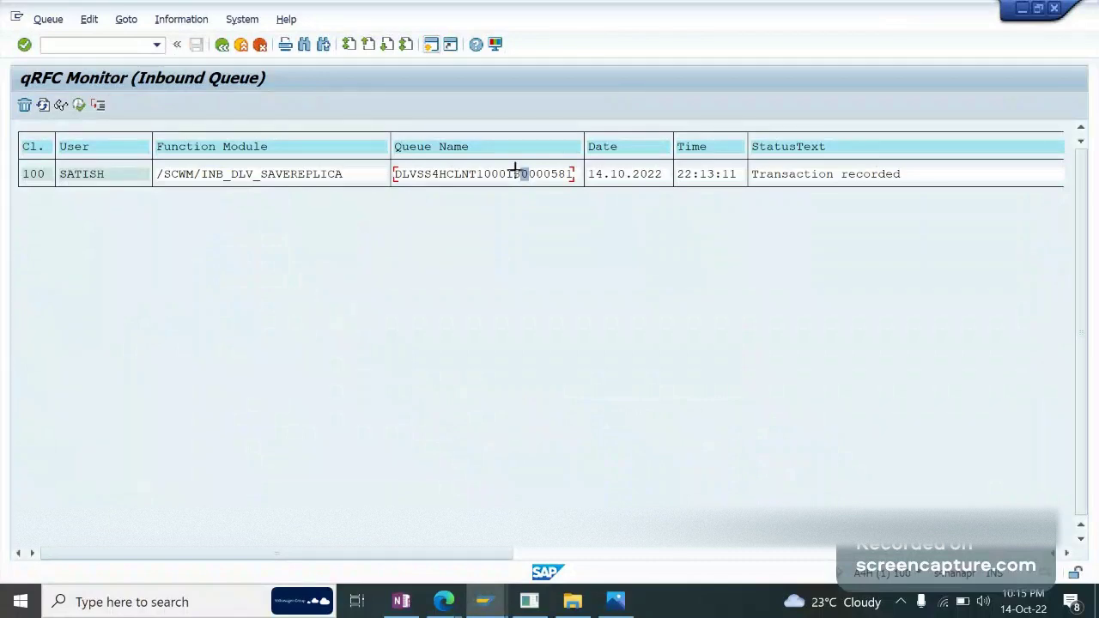
drag(515, 170, 571, 172)
key(ctrl+c)
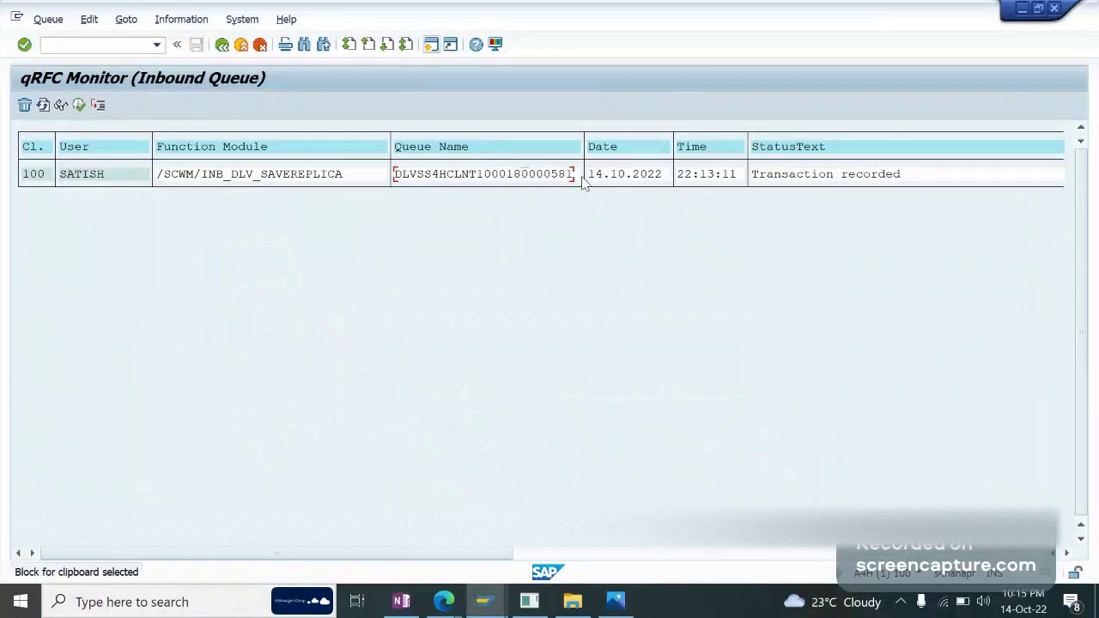
Step: Switch to inbound delivery maintenance for warehouse GA09 and search by ERP document number 180000581
click(486, 602)
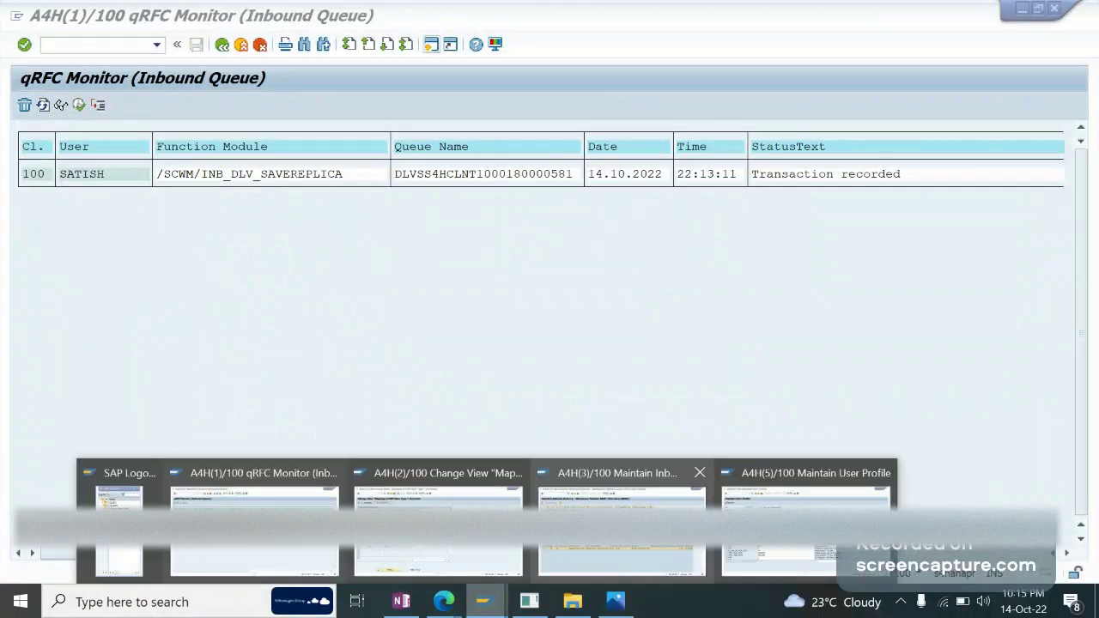
click(622, 516)
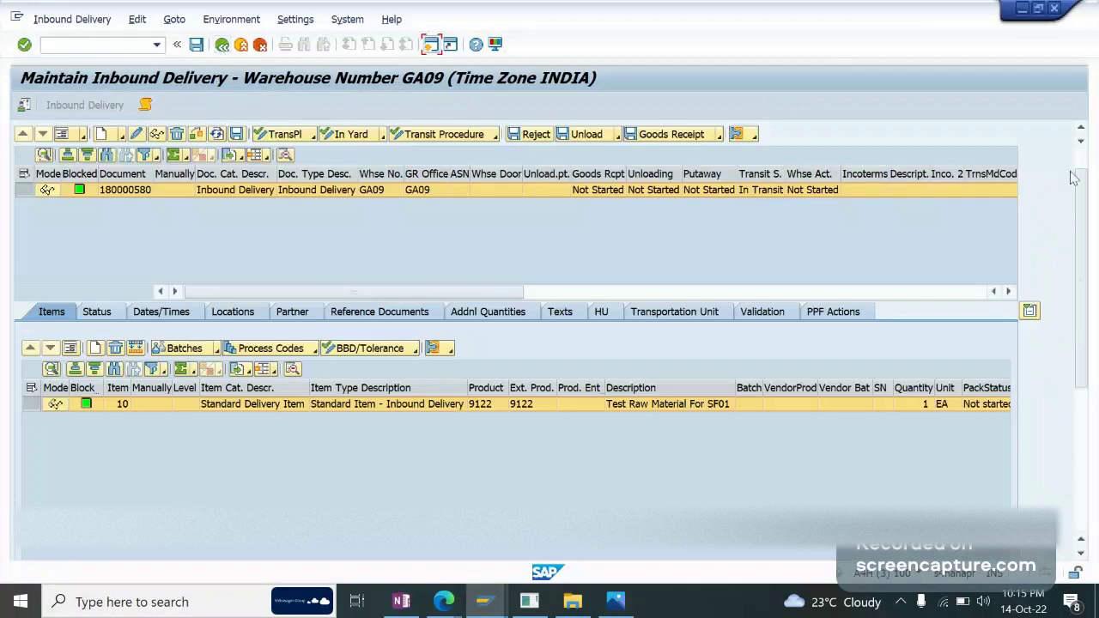
click(739, 134)
click(685, 136)
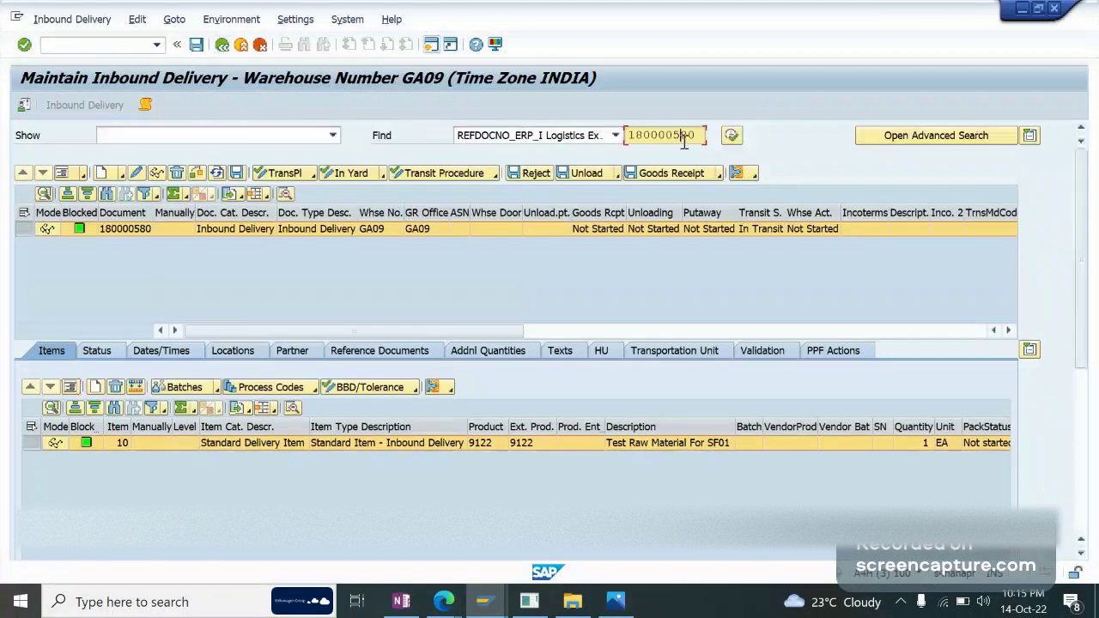
click(698, 136)
key(BackSpace)
text(1)
click(731, 136)
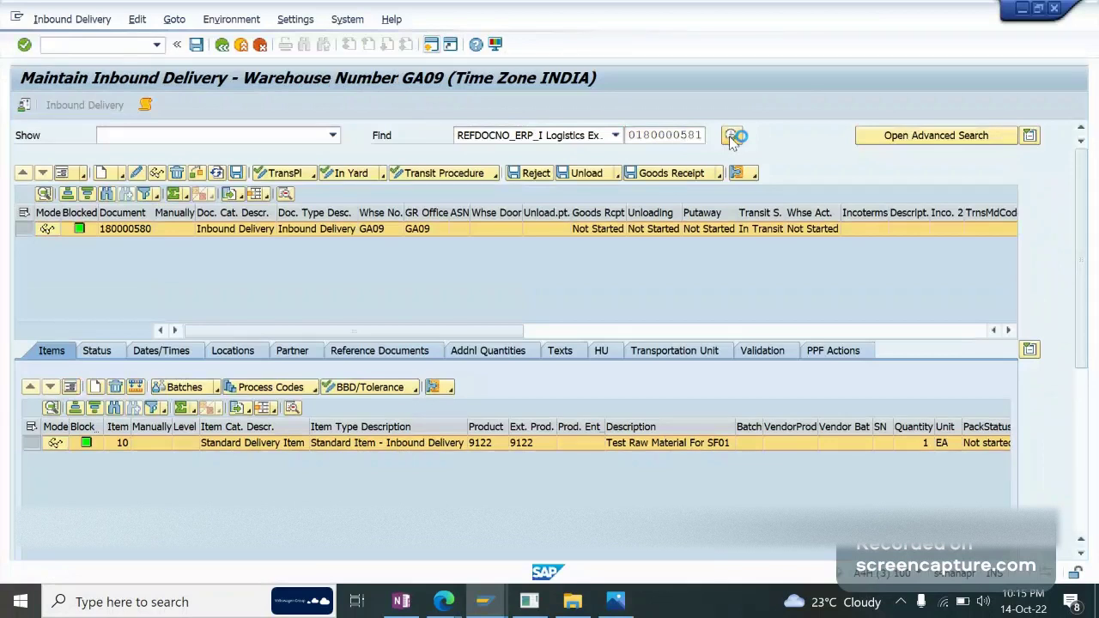
Step: Execute the held LUW in the inbound queue monitor and repeat the search for ERP document 180000581 in inbound delivery maintenance
key(alt+Tab)
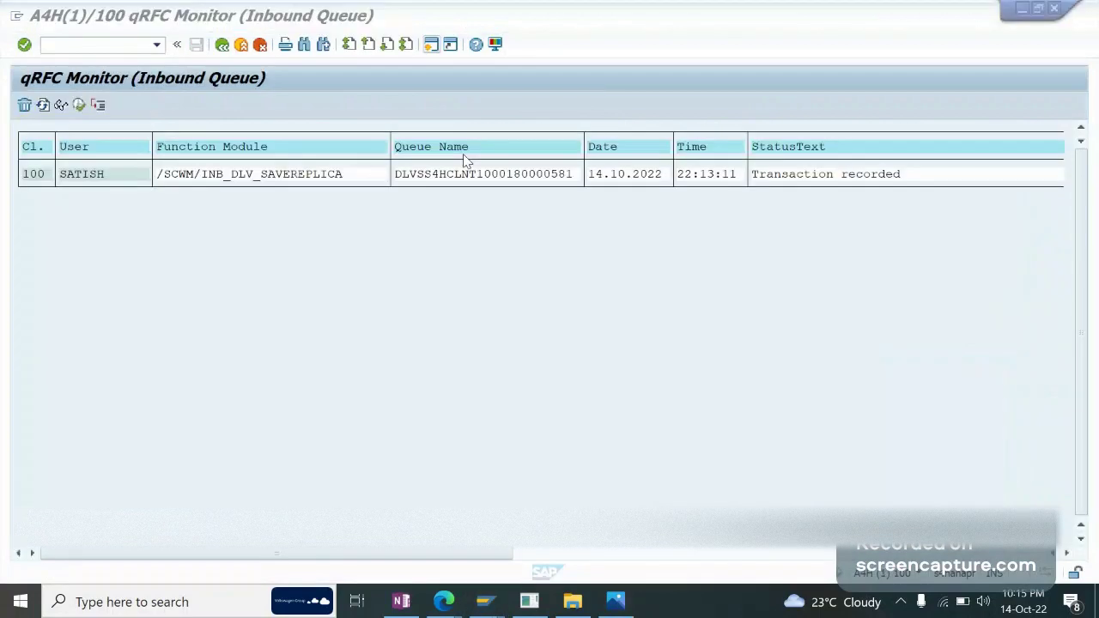
click(89, 20)
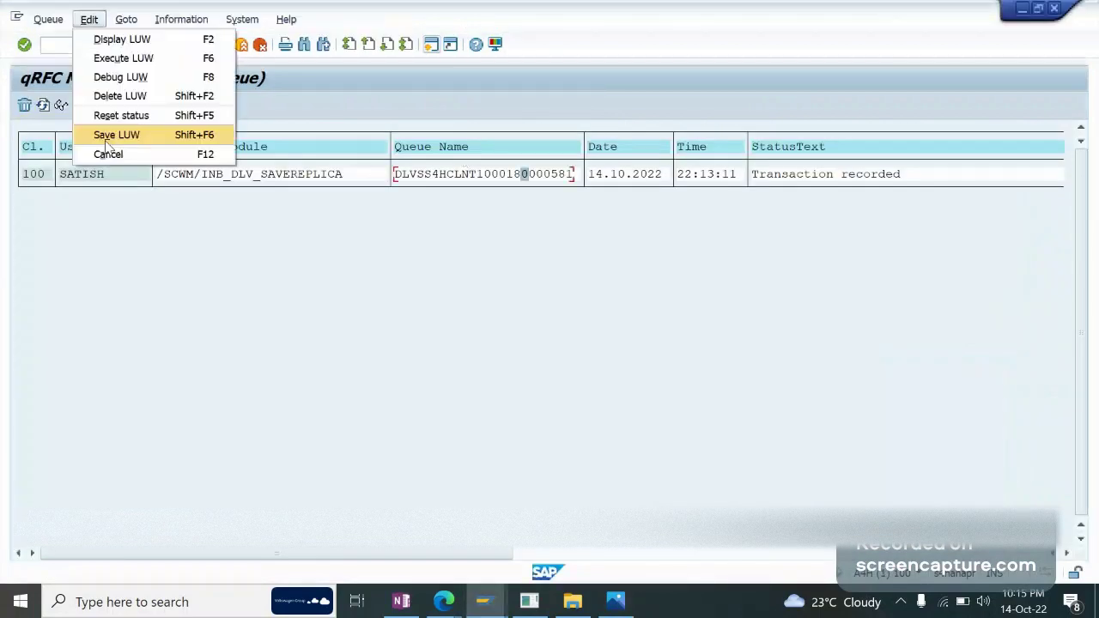
click(107, 141)
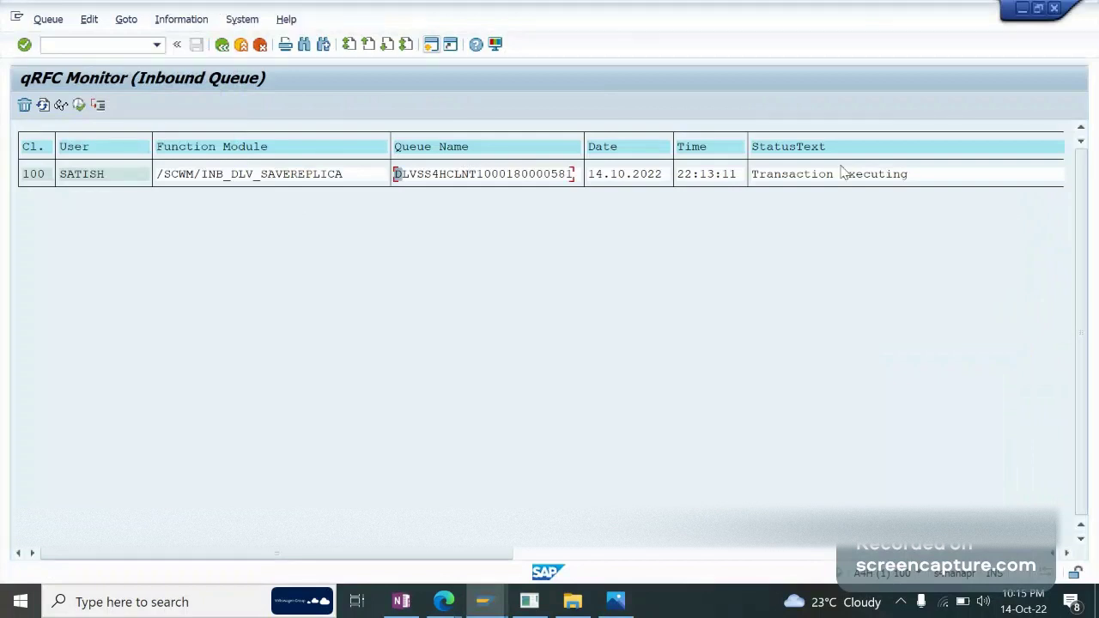
click(39, 109)
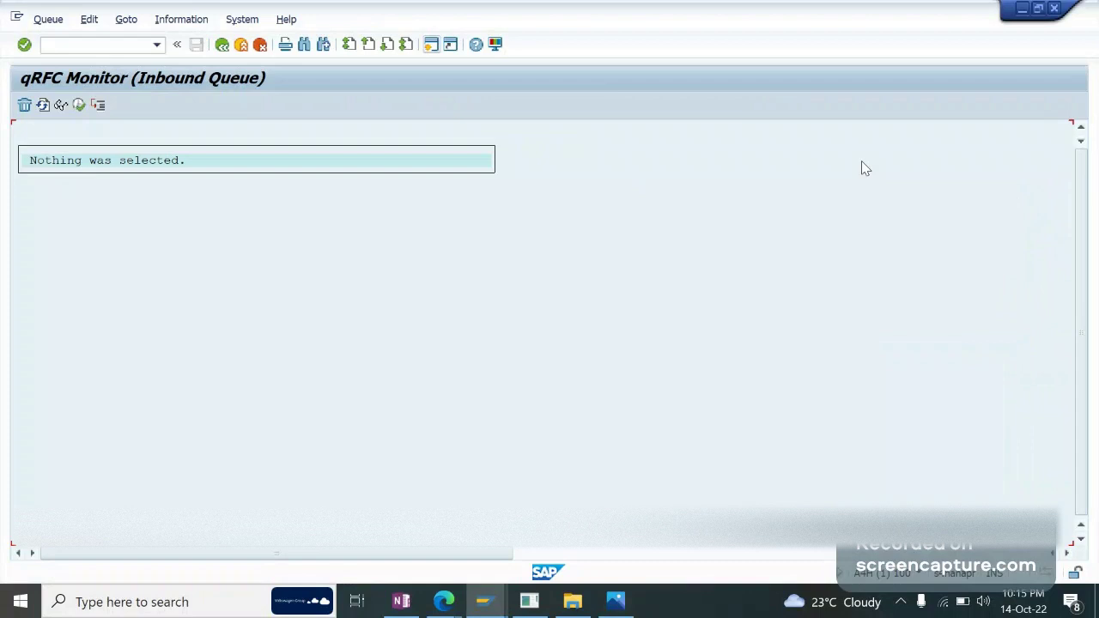
key(F3)
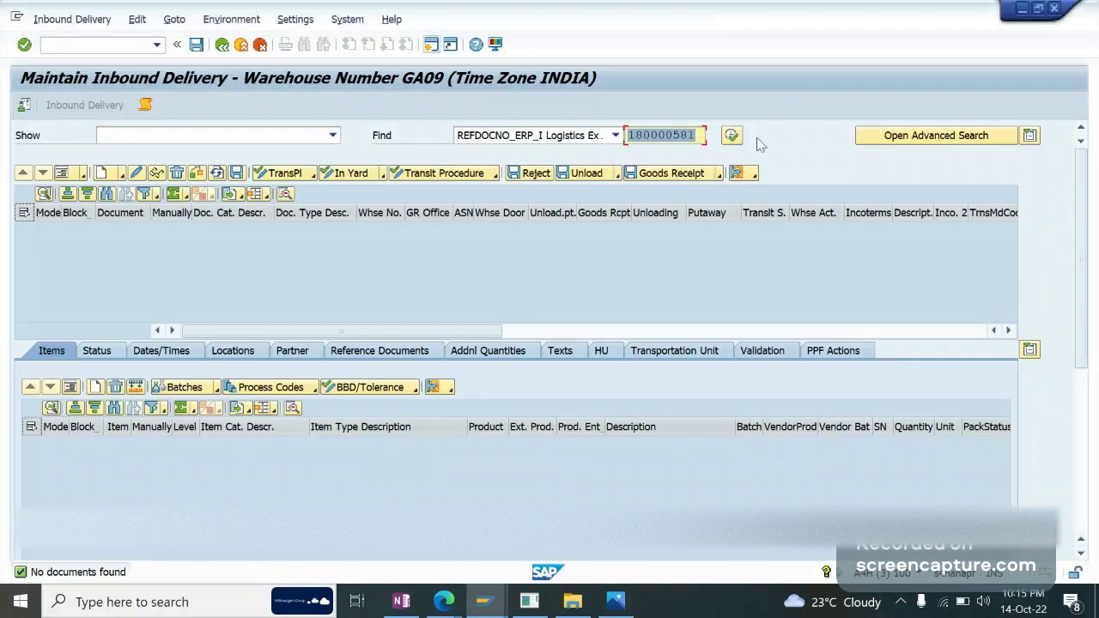
click(731, 136)
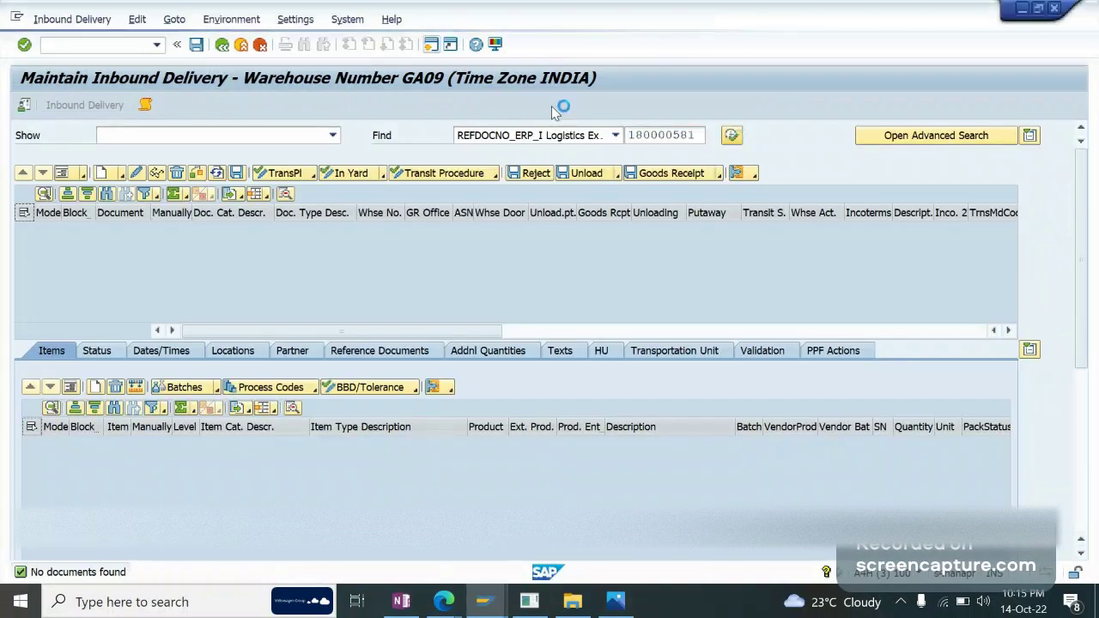
Step: In the user profile session, clear the values of /SCWM/IF_DEBUG_QRFC and /SPE/IF_DEBUG_QRFC and save the profile
mouse_move(480, 608)
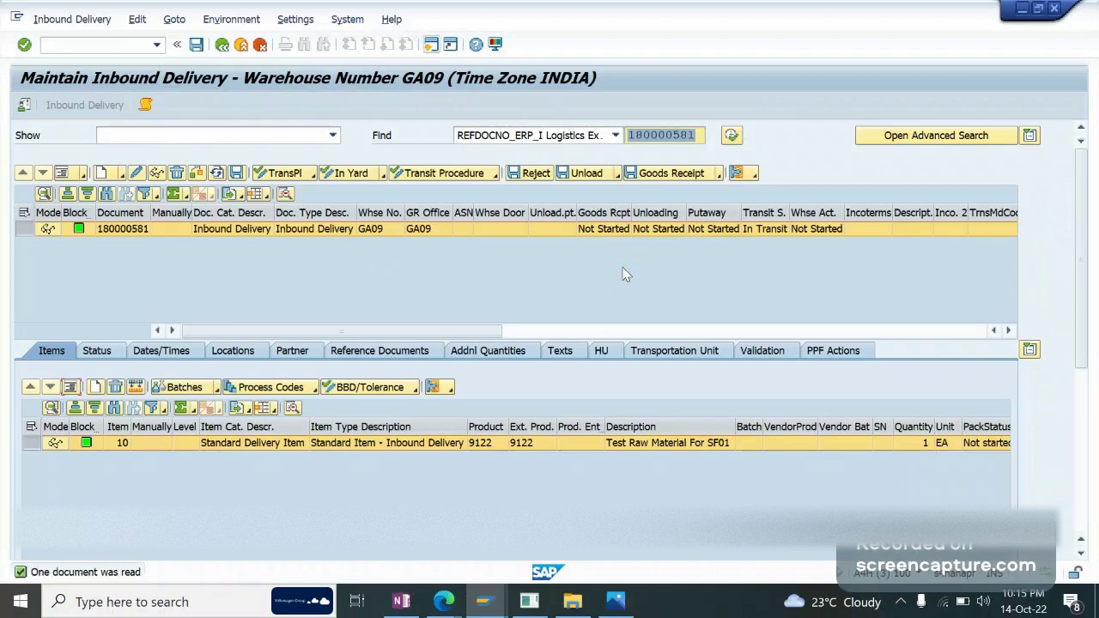
click(484, 601)
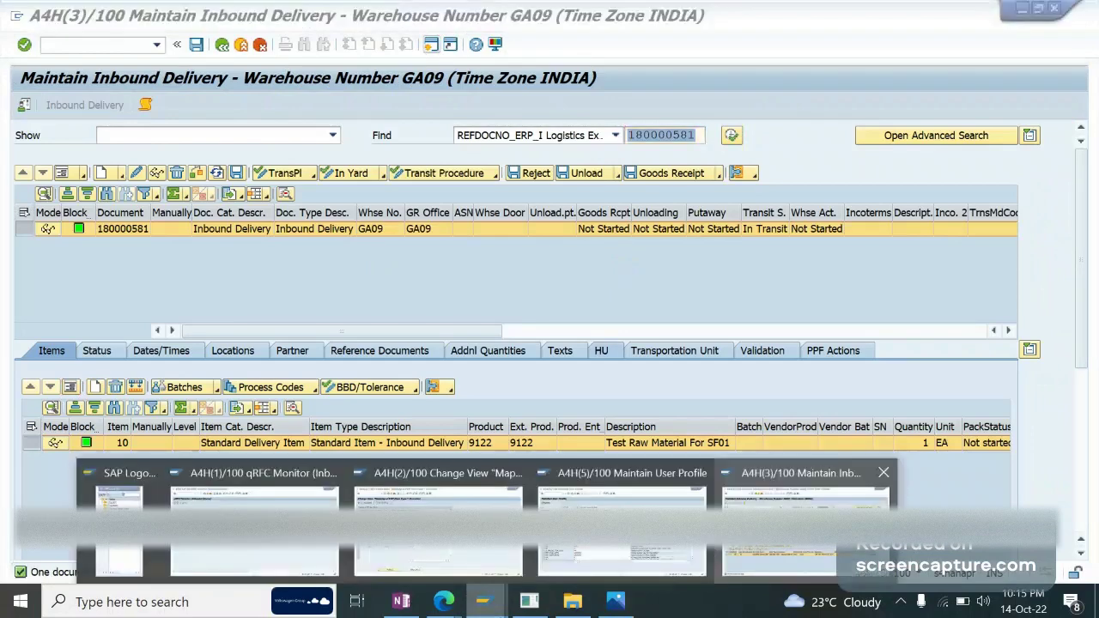
click(622, 520)
key(Delete)
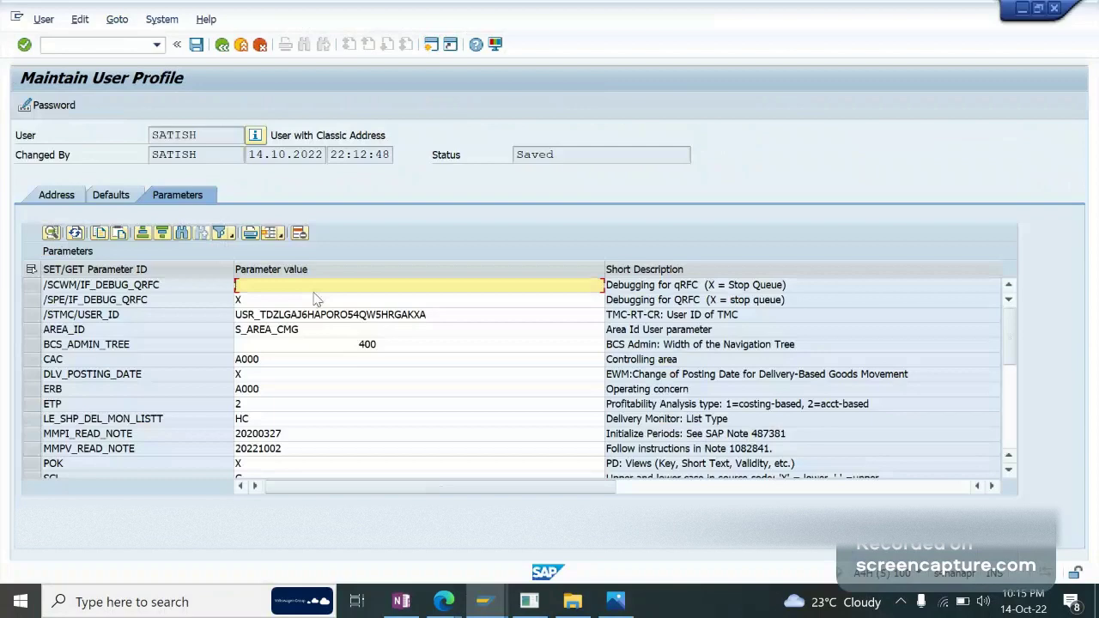
key(Tab)
key(shift+Tab)
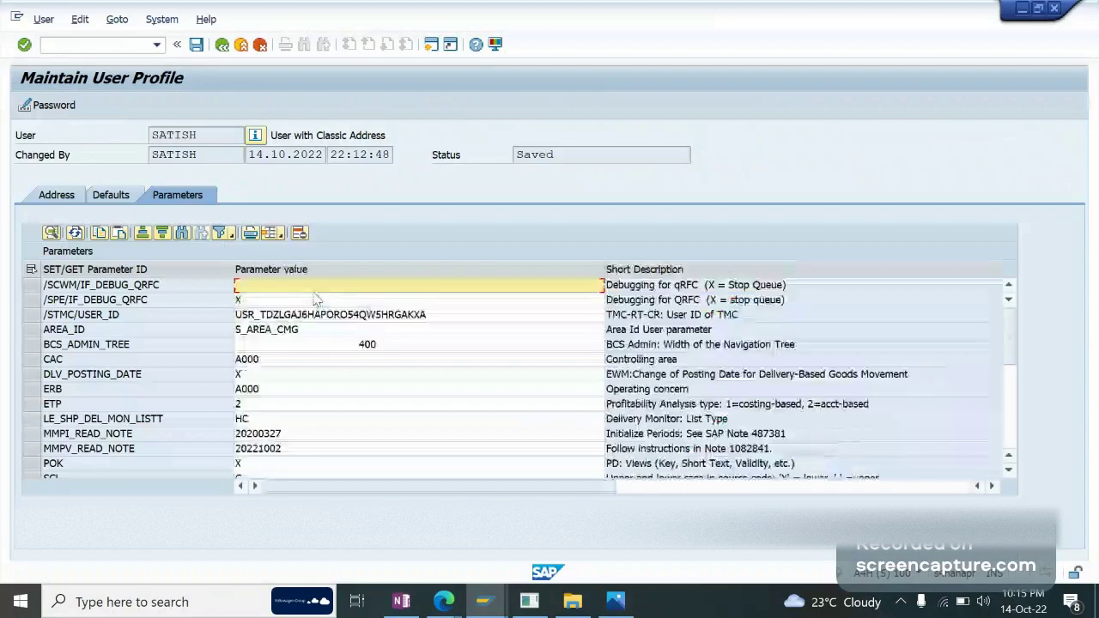
click(305, 303)
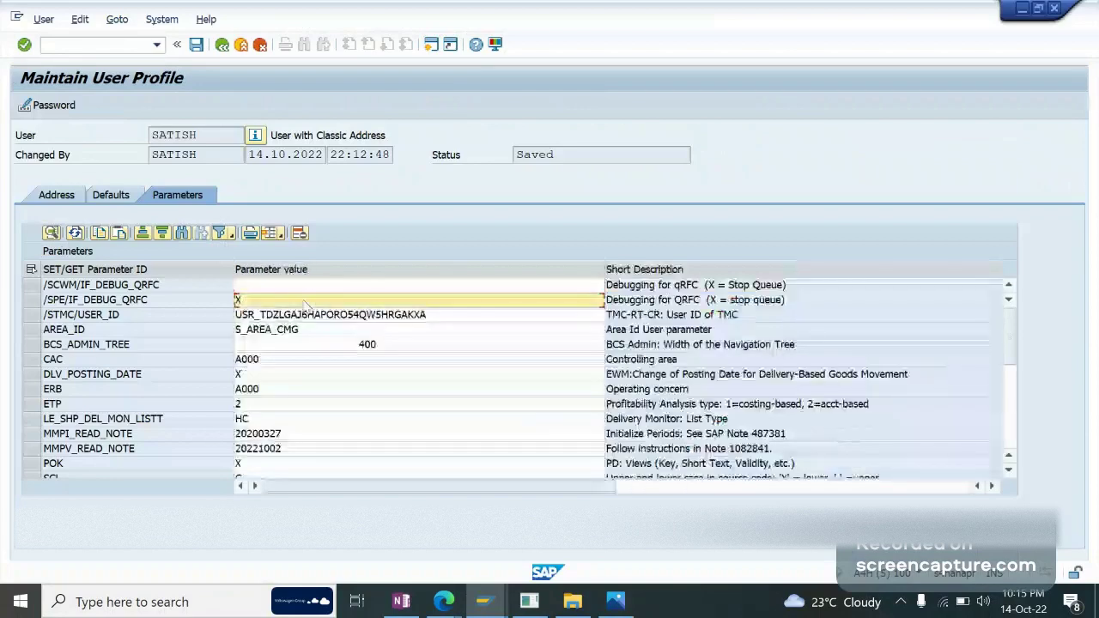
key(Delete)
key(Return)
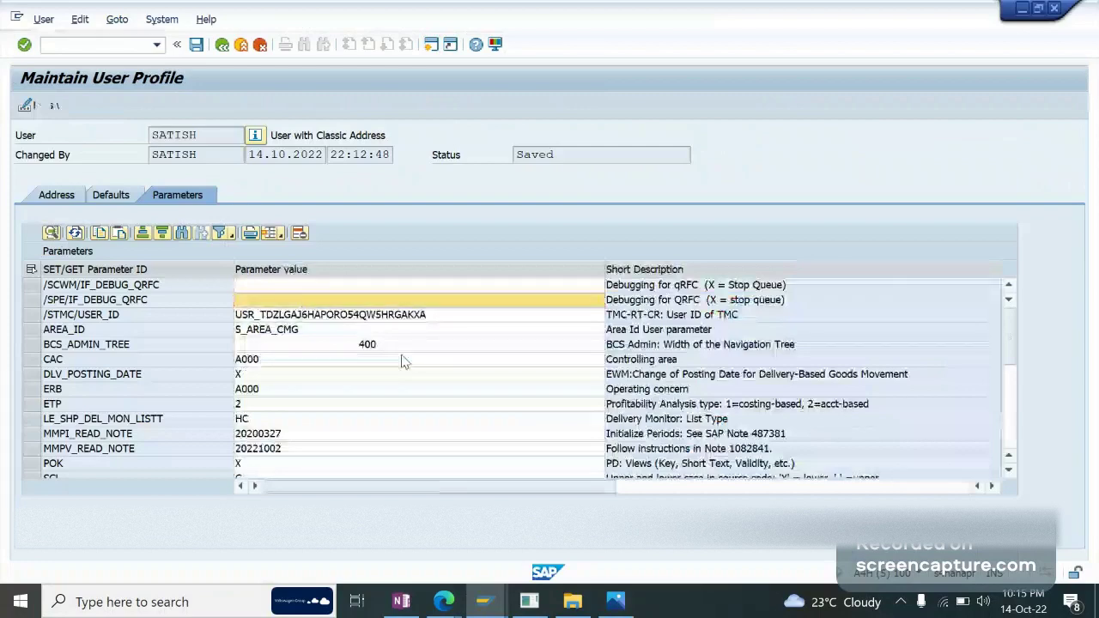
click(196, 44)
Step: Start the QIN scheduler with /nsmqr, examine the scheduler status and registered queues, and close the session
text(/)
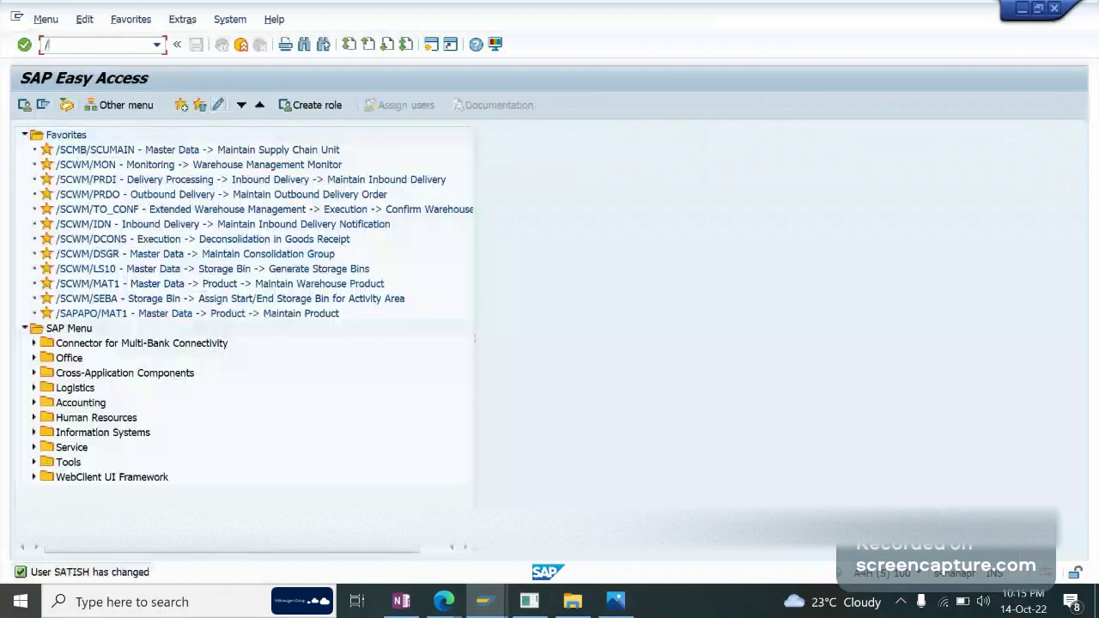
text(nsmqr)
key(Return)
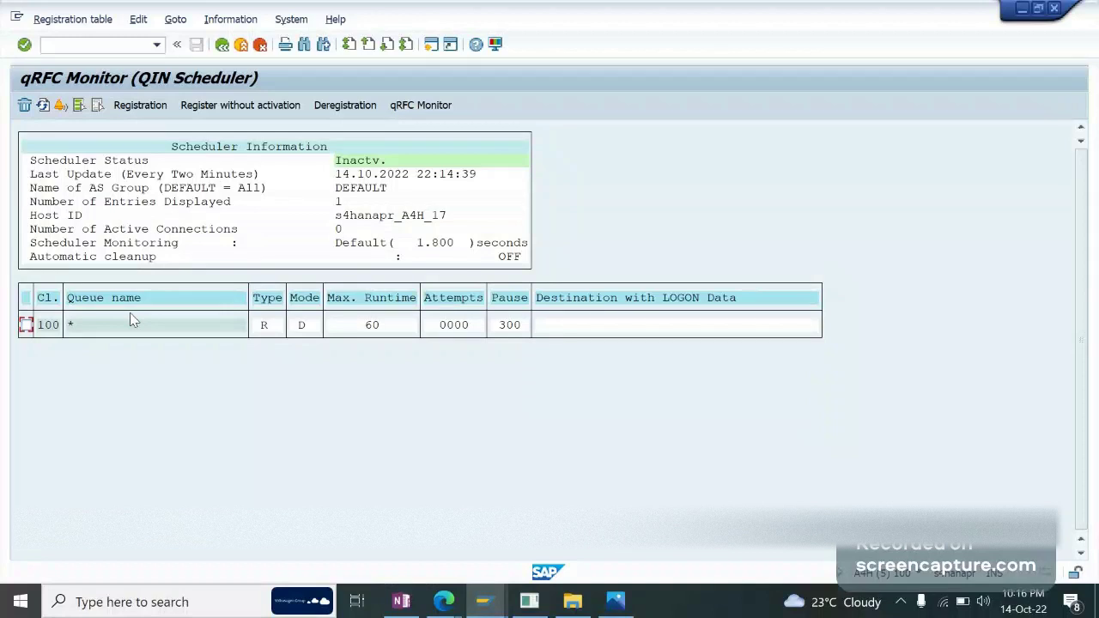
click(243, 44)
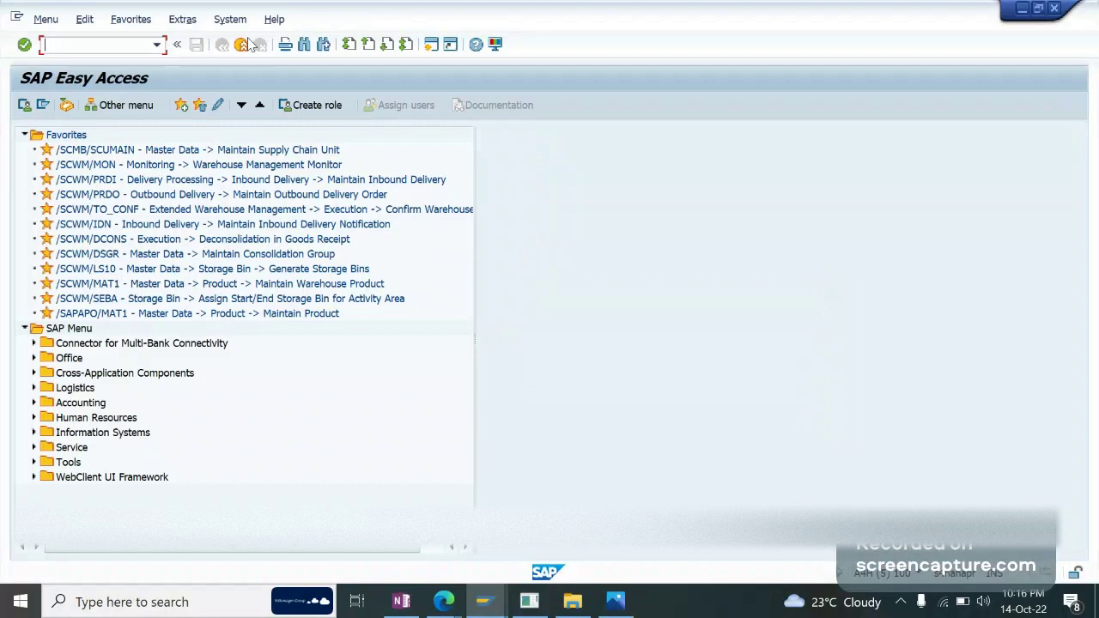
click(243, 45)
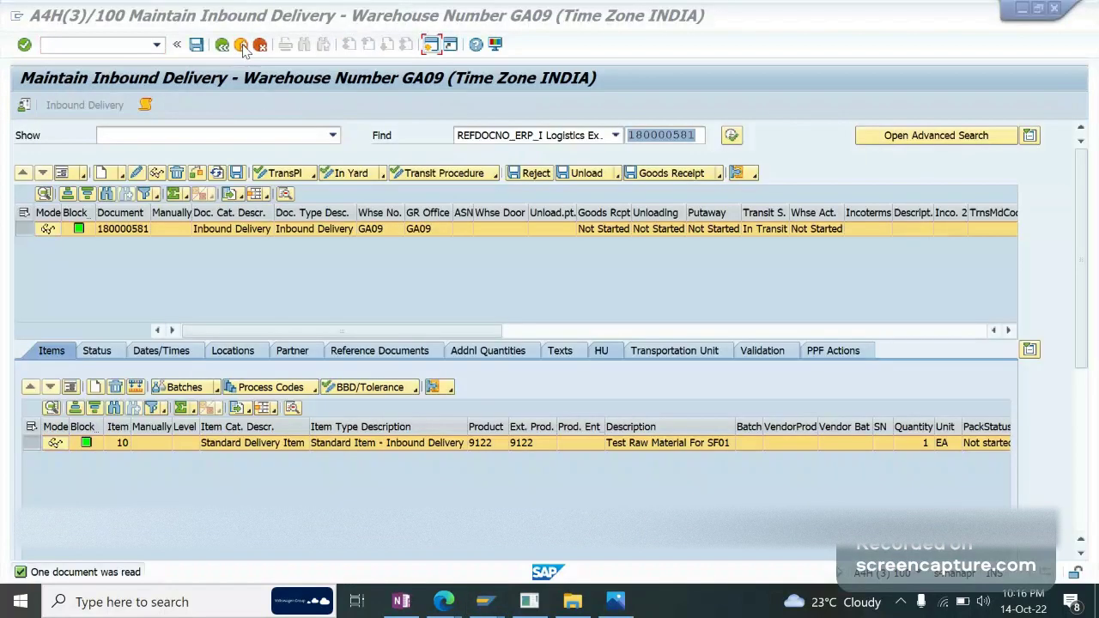
Step: Reopen Map Item Types from ERP System to EWM, examine the mapping, and return to the EWM inbound delivery session
click(667, 135)
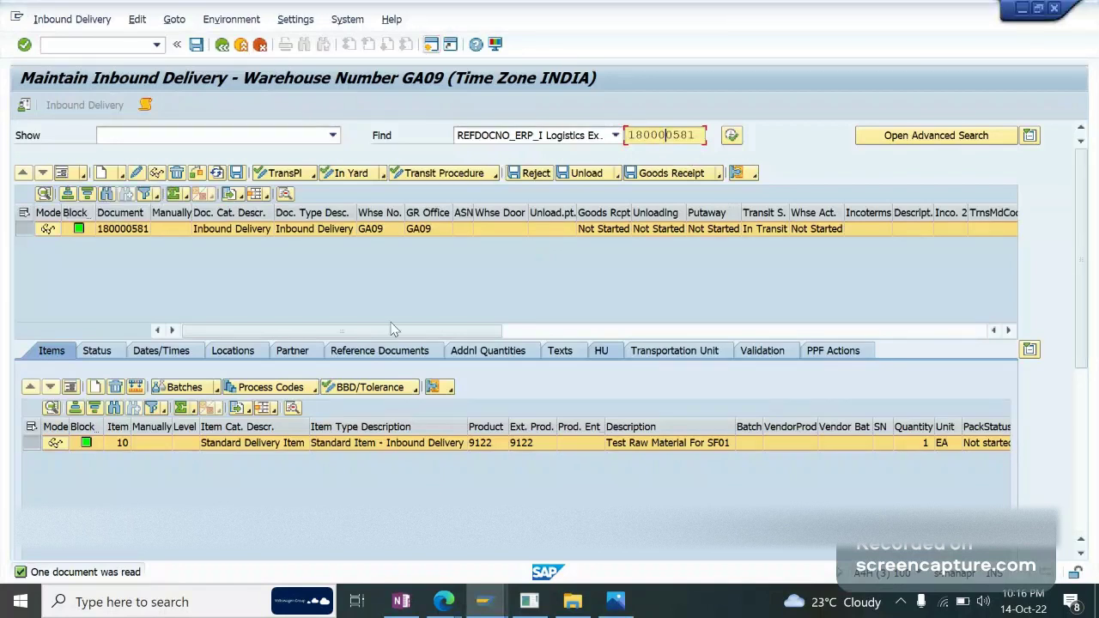
click(495, 594)
click(499, 510)
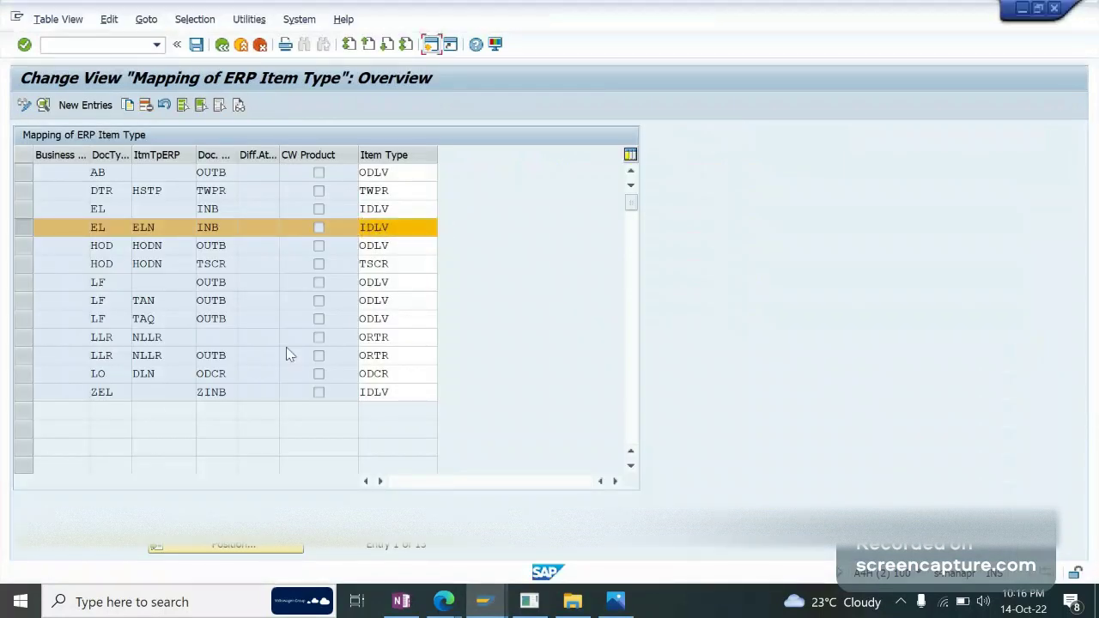
key(F3)
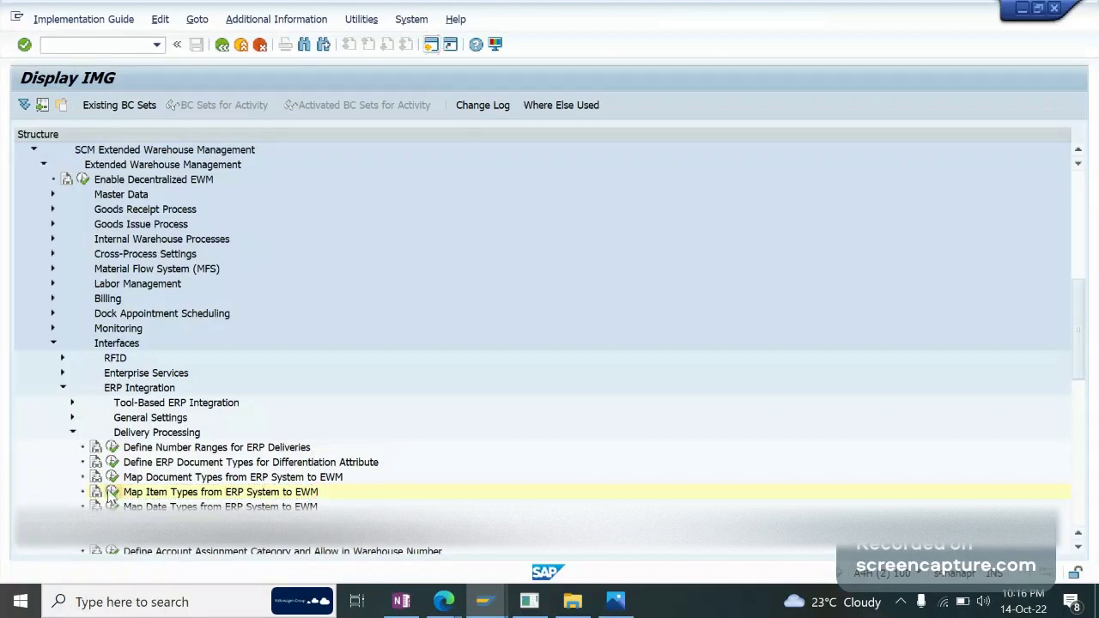
click(111, 492)
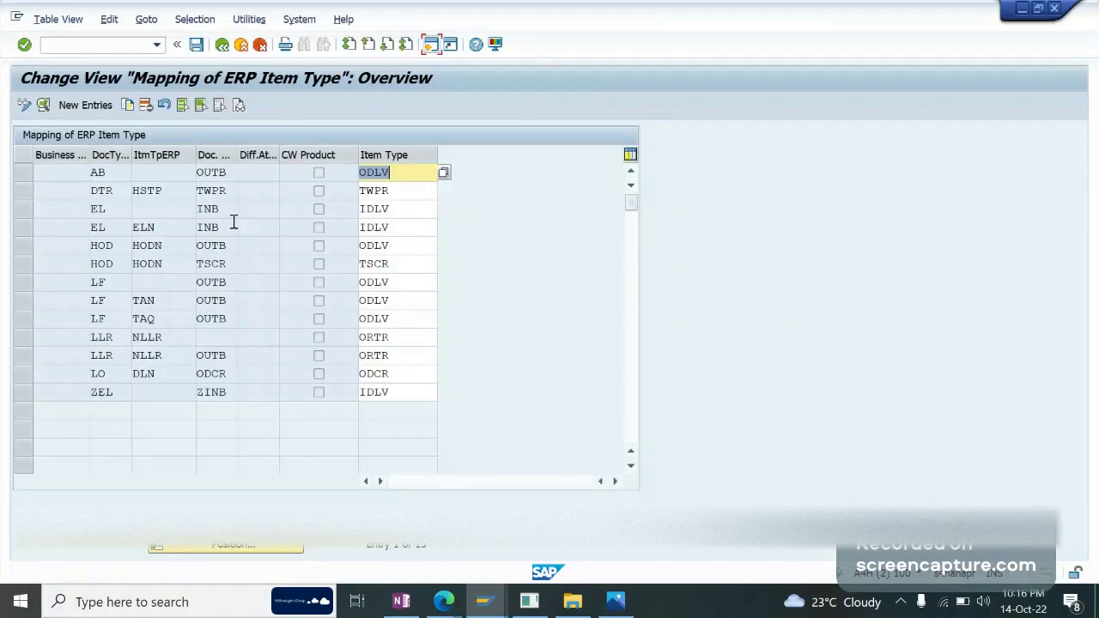
click(221, 47)
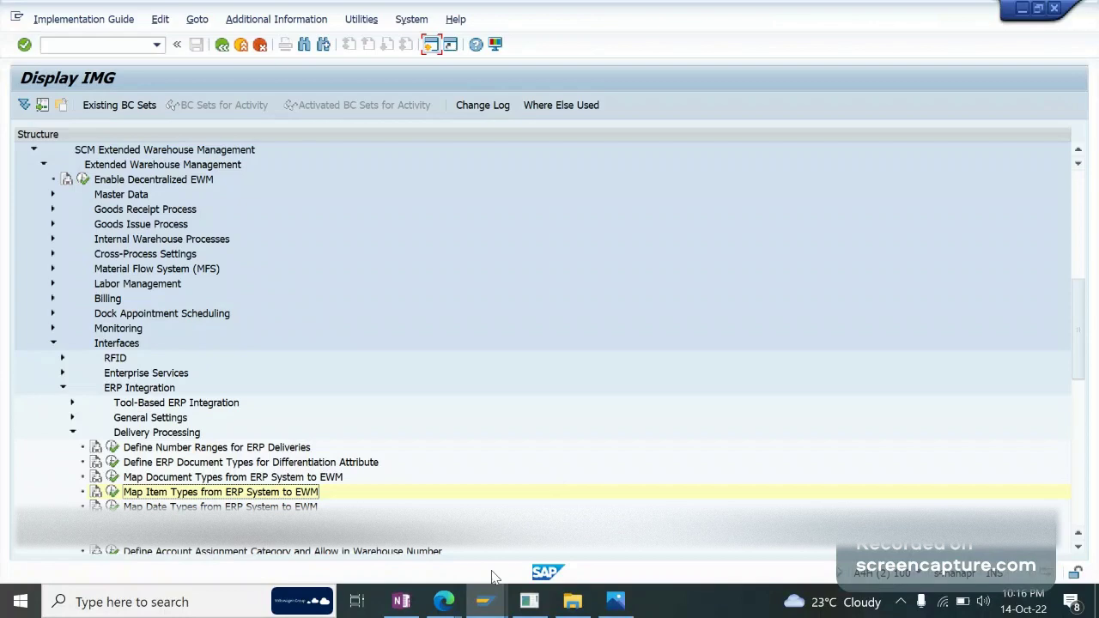
mouse_move(494, 606)
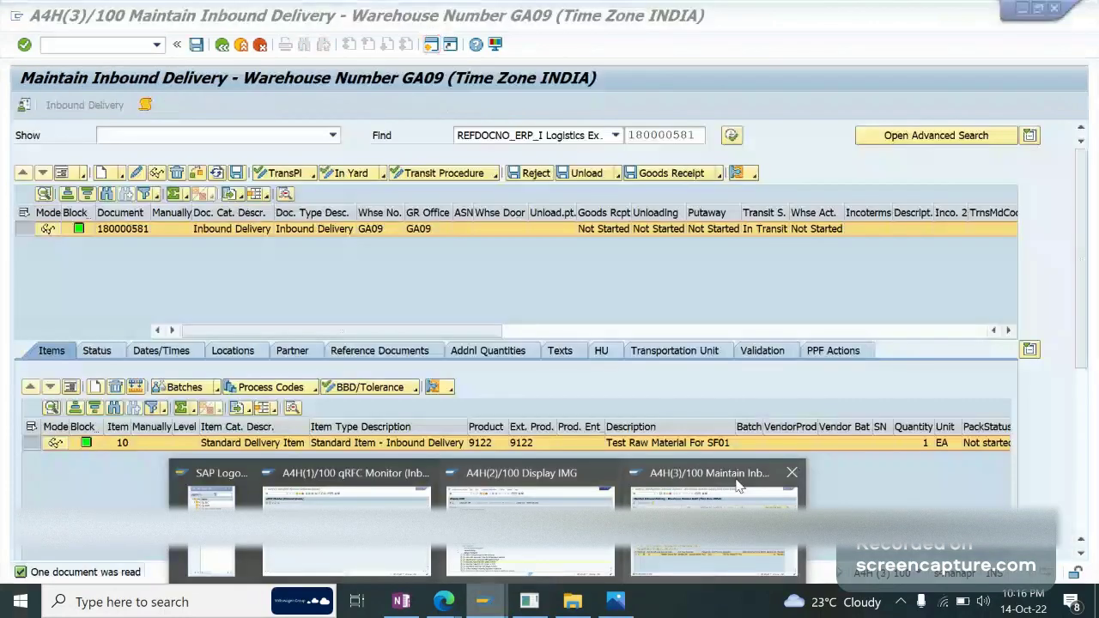
click(738, 487)
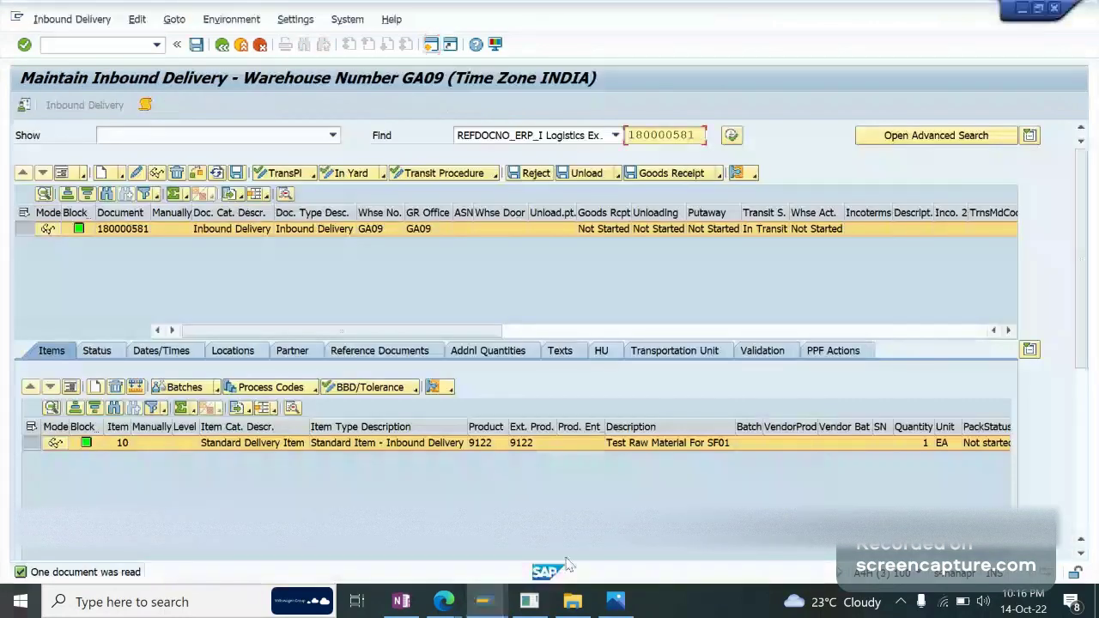
Step: Switch to the OneNote summary page and list Inbound process, Outbound process and Internal movement on separate lines below the AC Gas note
click(401, 601)
click(401, 601)
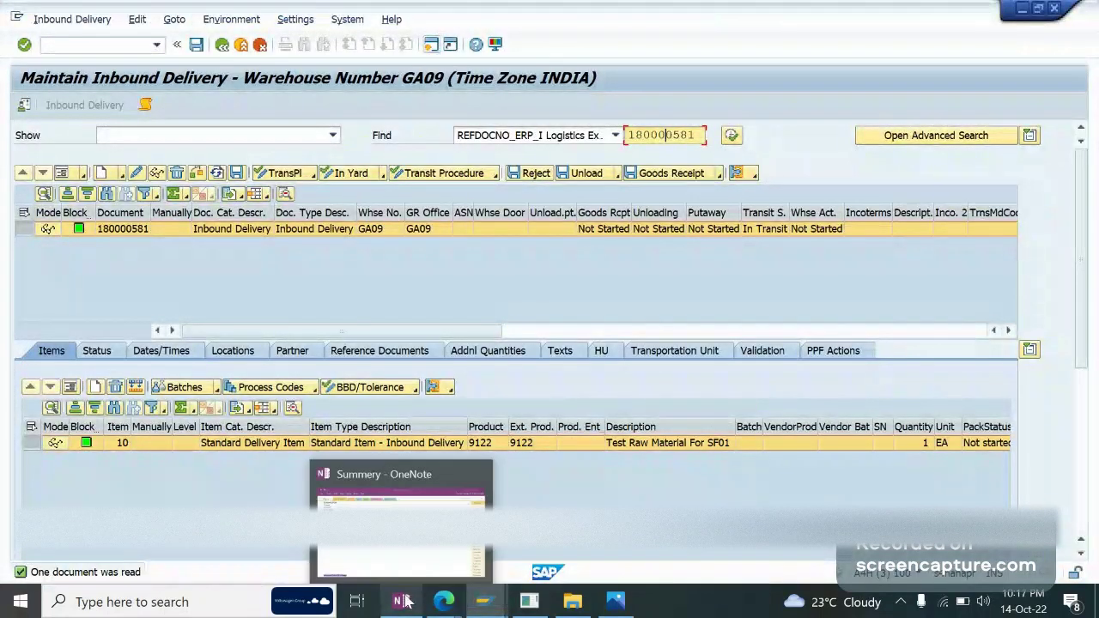
click(401, 602)
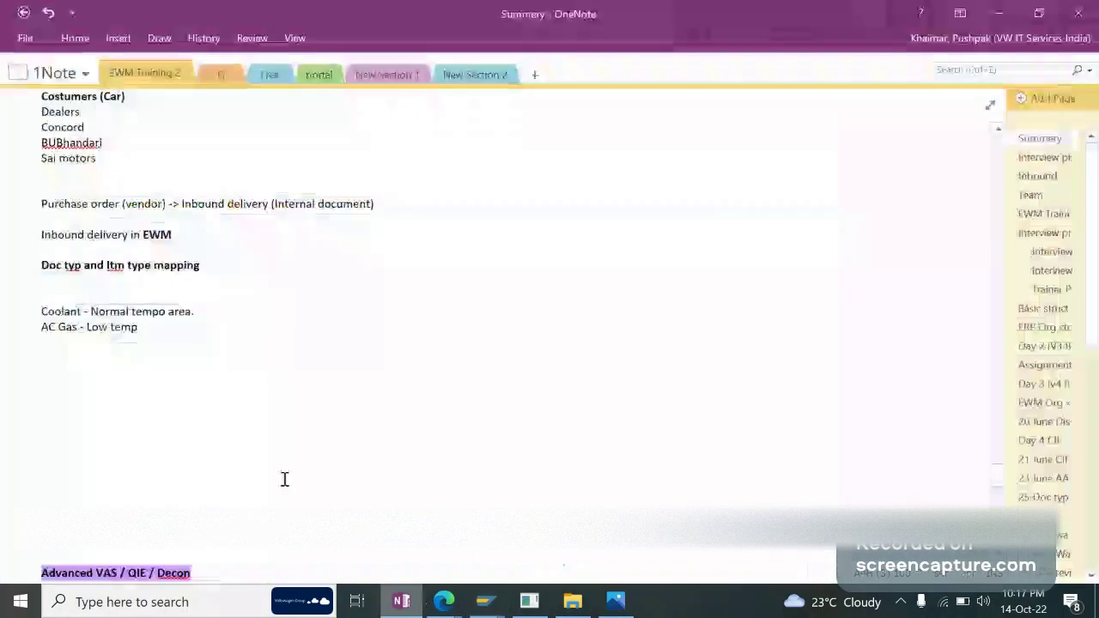
click(220, 426)
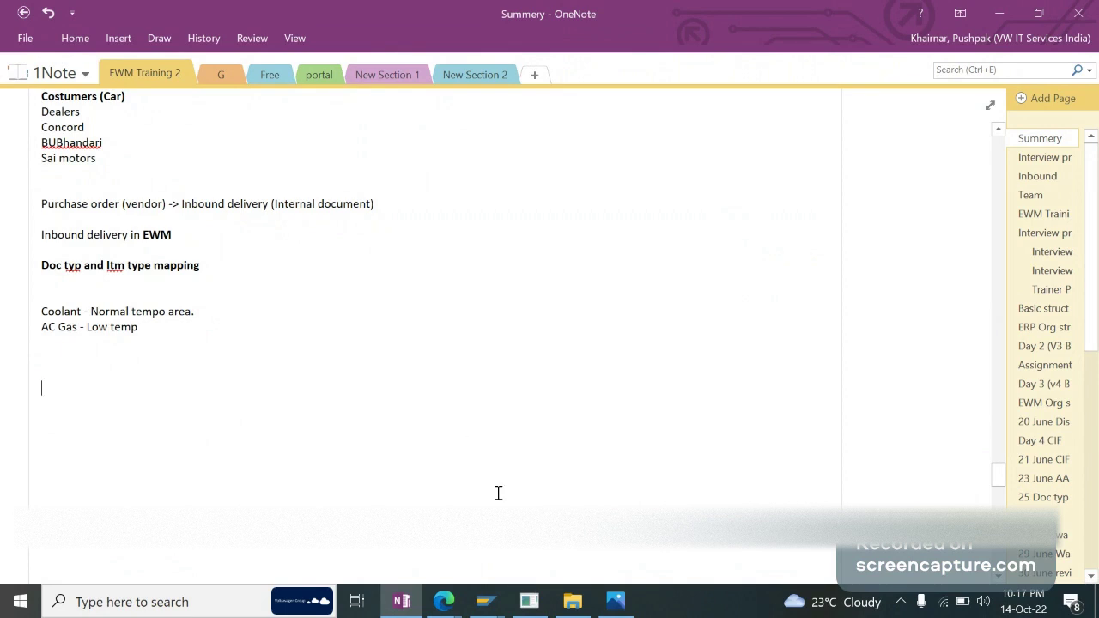
text(Inbound pr)
key(BackSpace)
text(ocess)
key(Return)
text(Ou)
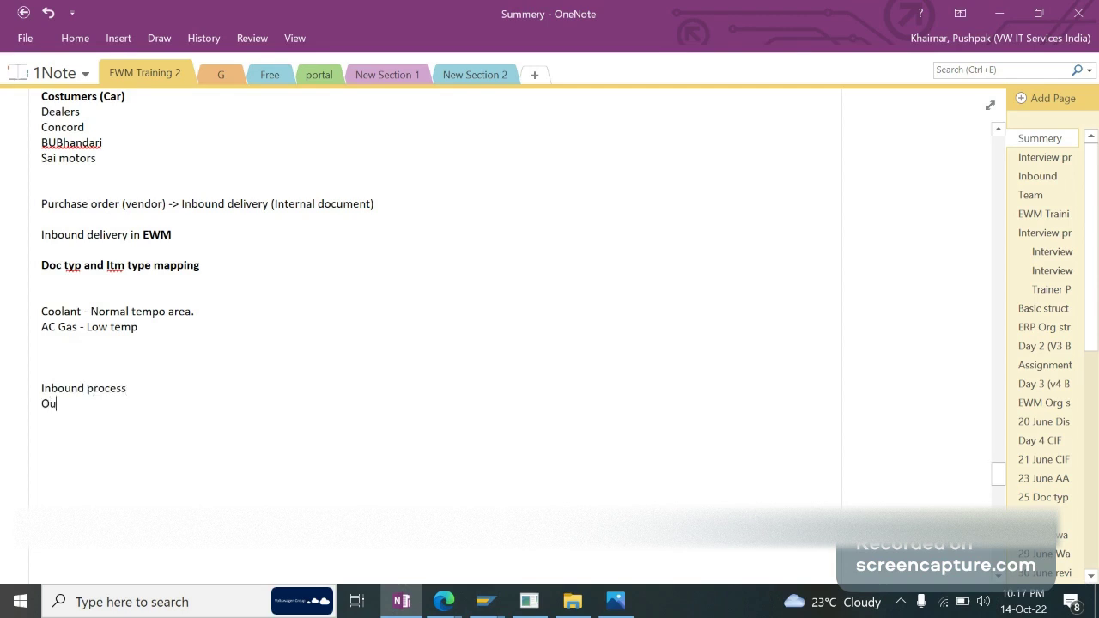
text(bound process)
key(Return)
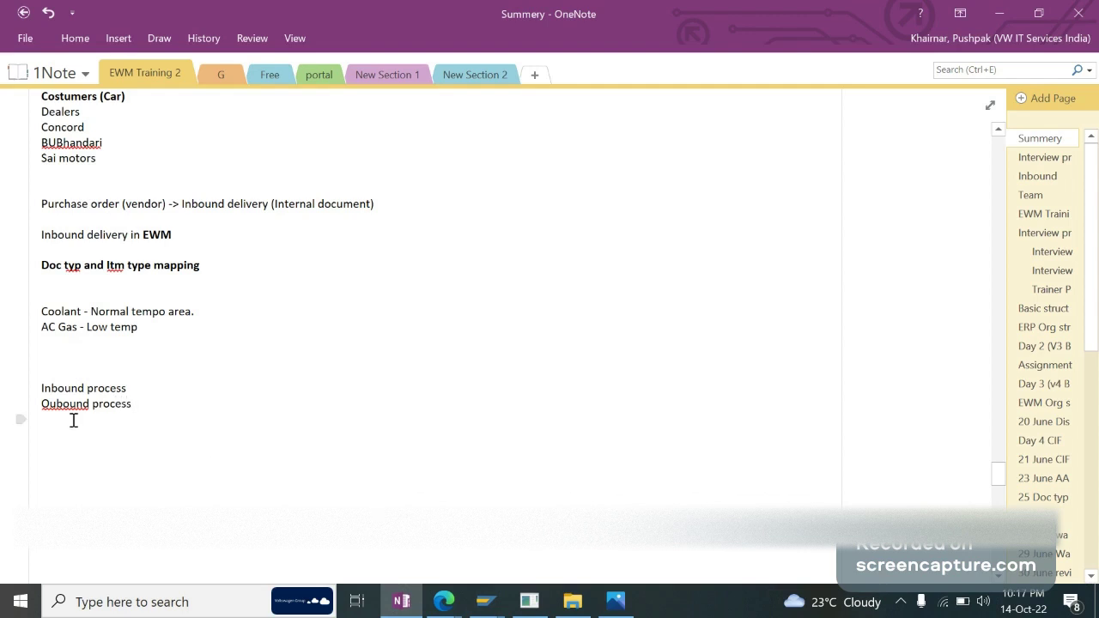
text(Internal movement)
right_click(66, 398)
click(120, 117)
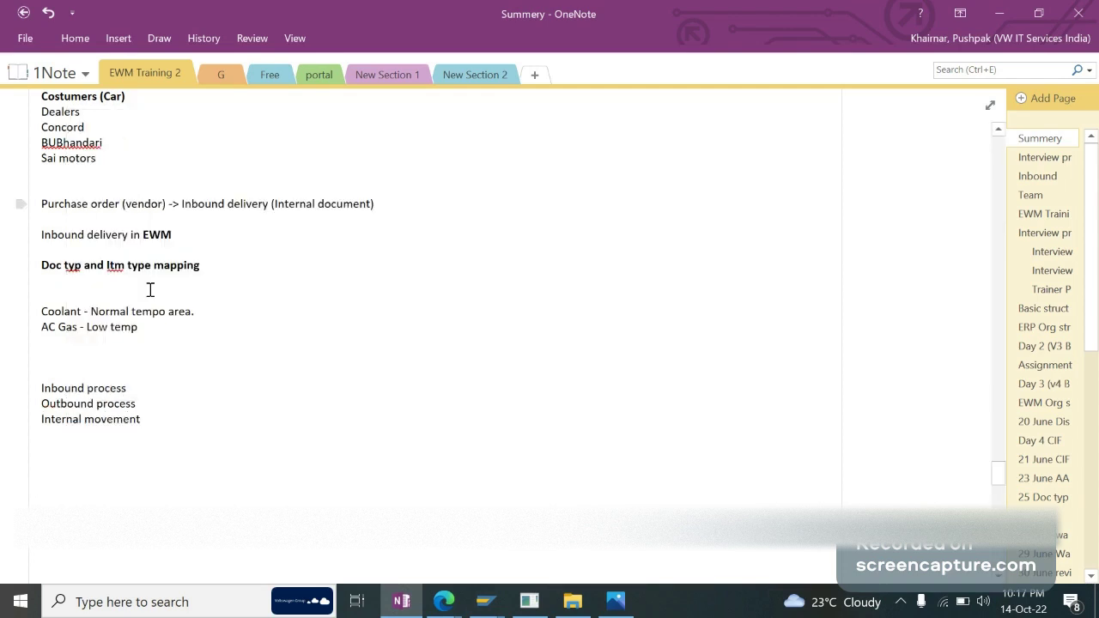
Step: Convert the three process lines into a table with an empty second column
click(149, 387)
key(Tab)
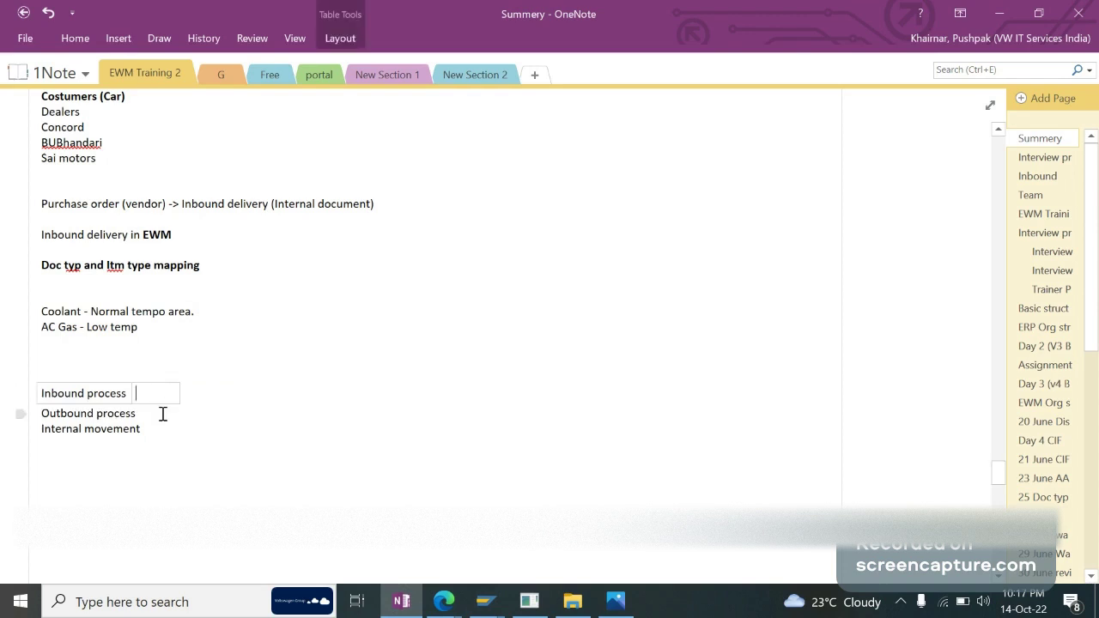
click(163, 414)
key(Tab)
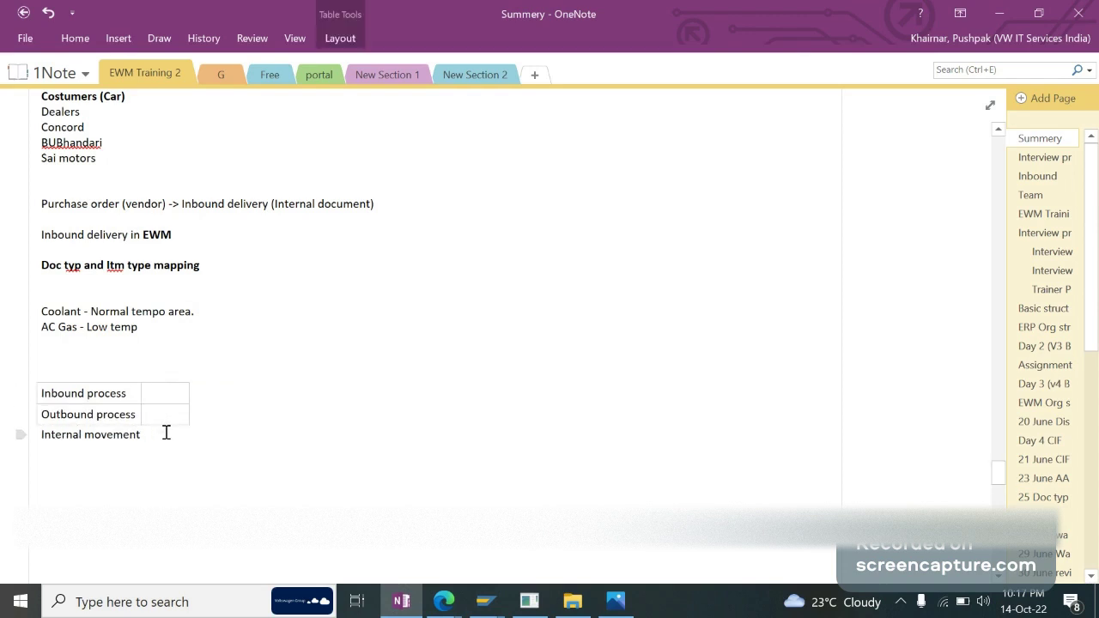
click(166, 434)
key(Tab)
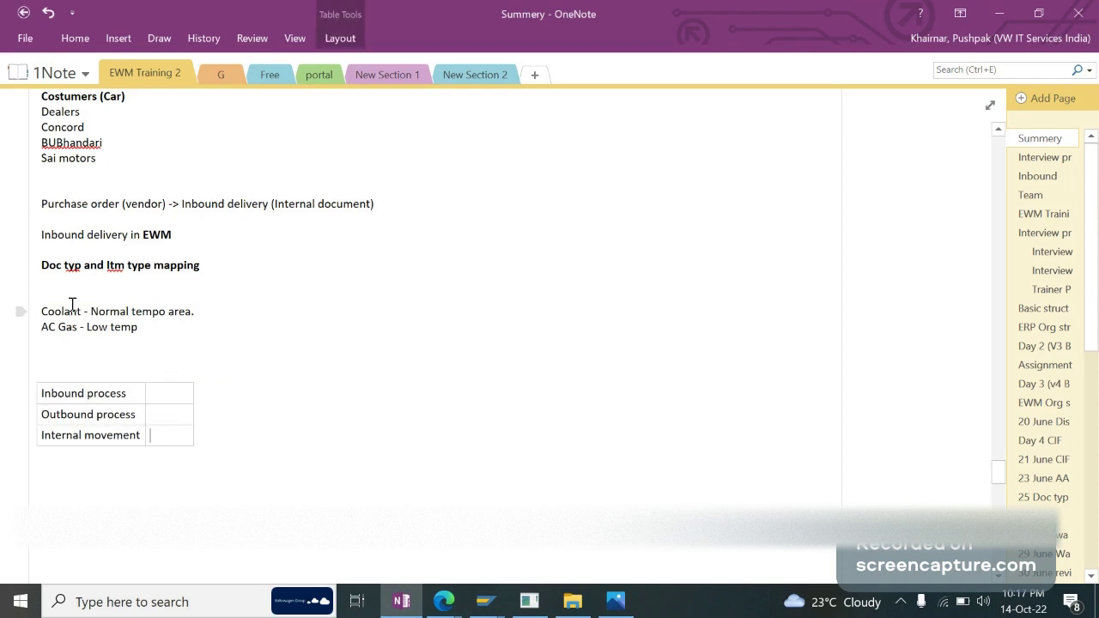
click(55, 269)
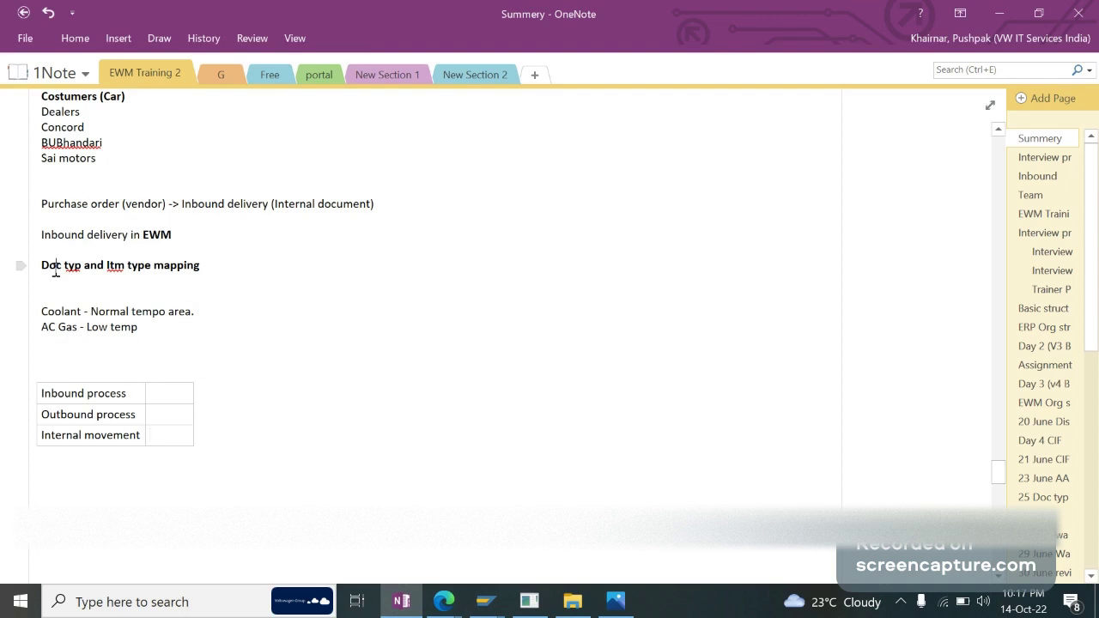
drag(84, 265, 32, 258)
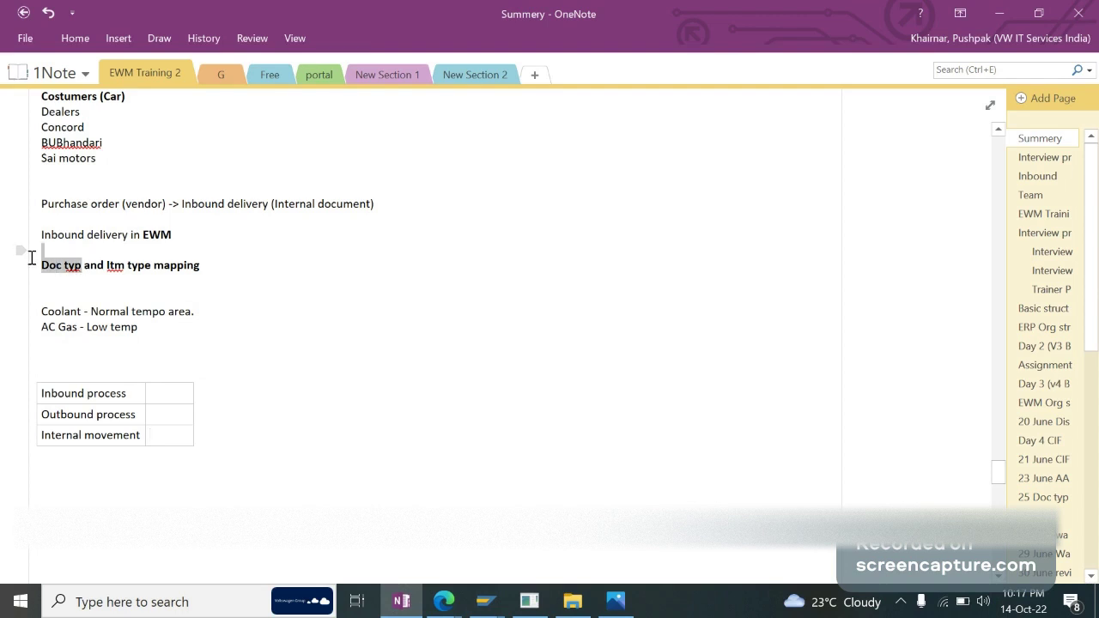
click(83, 280)
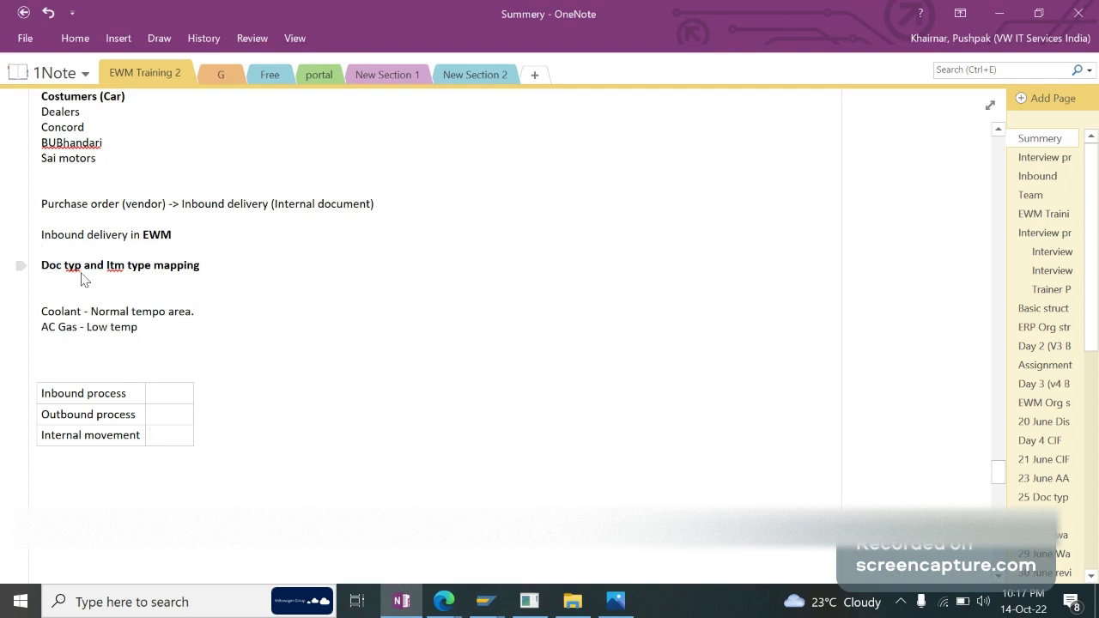
click(128, 391)
right_click(129, 392)
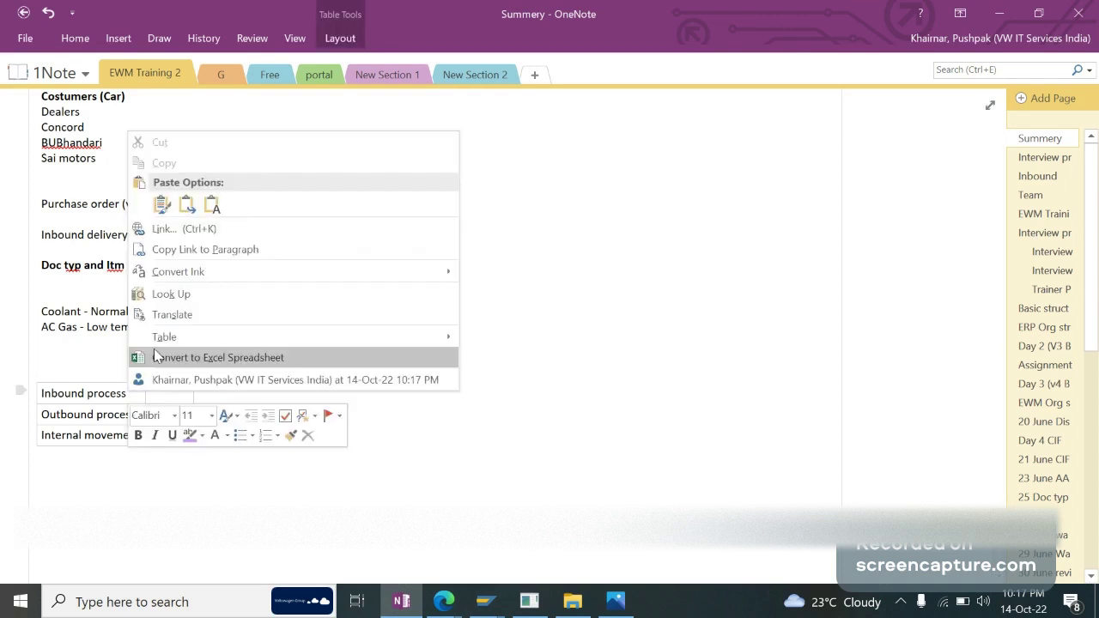
click(71, 371)
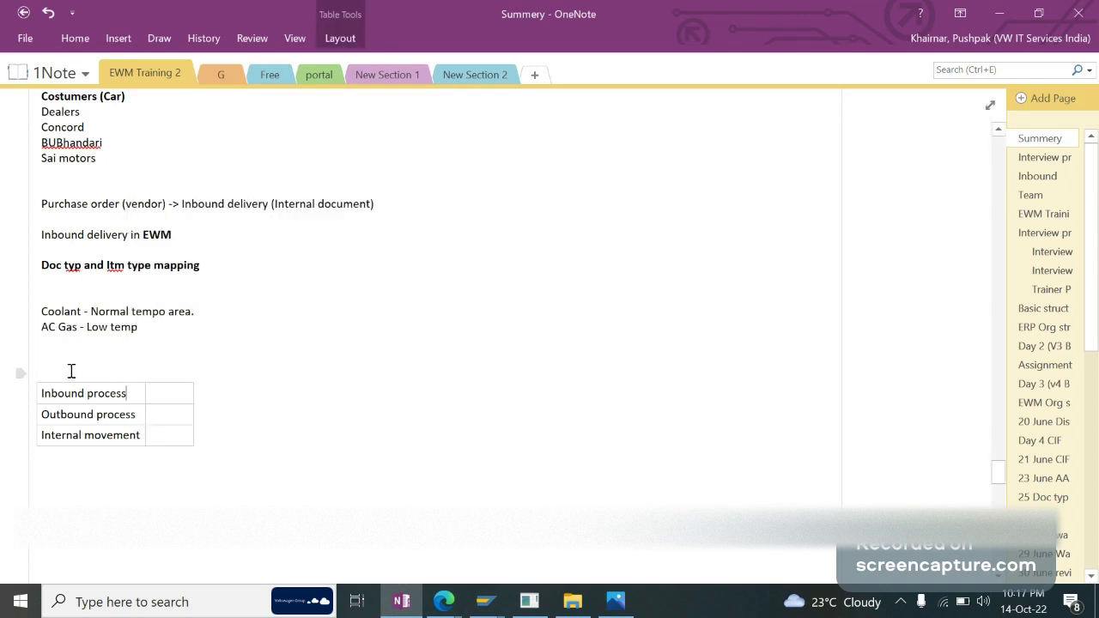
Step: Add a header row above Inbound process with the title Process, and make the row bold
click(84, 374)
text(pro)
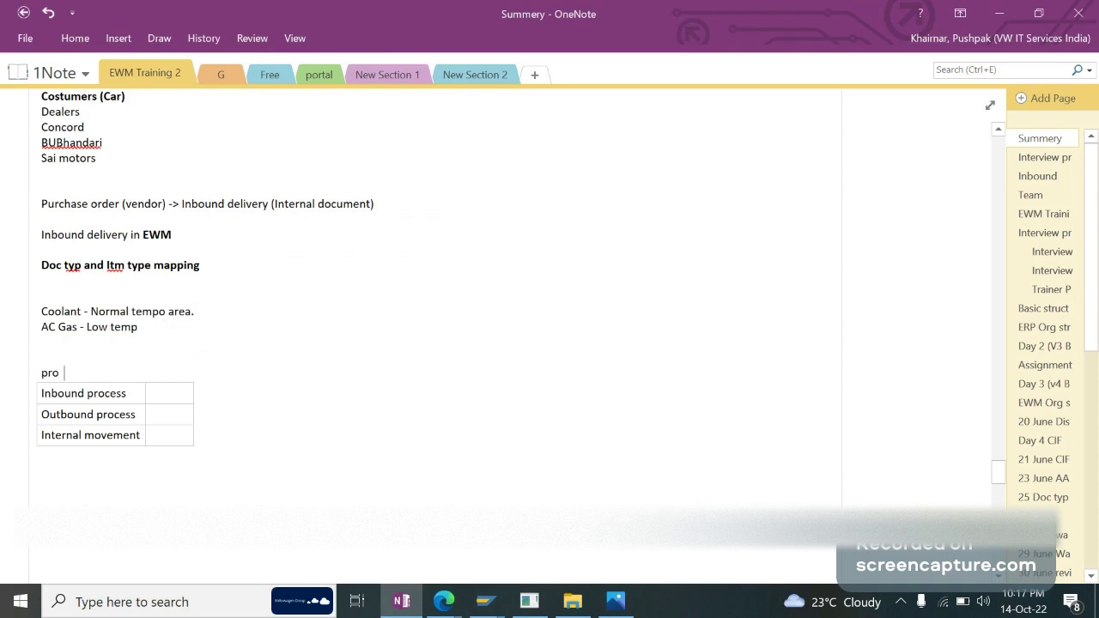
key(BackSpace)
text(cess)
key(Tab)
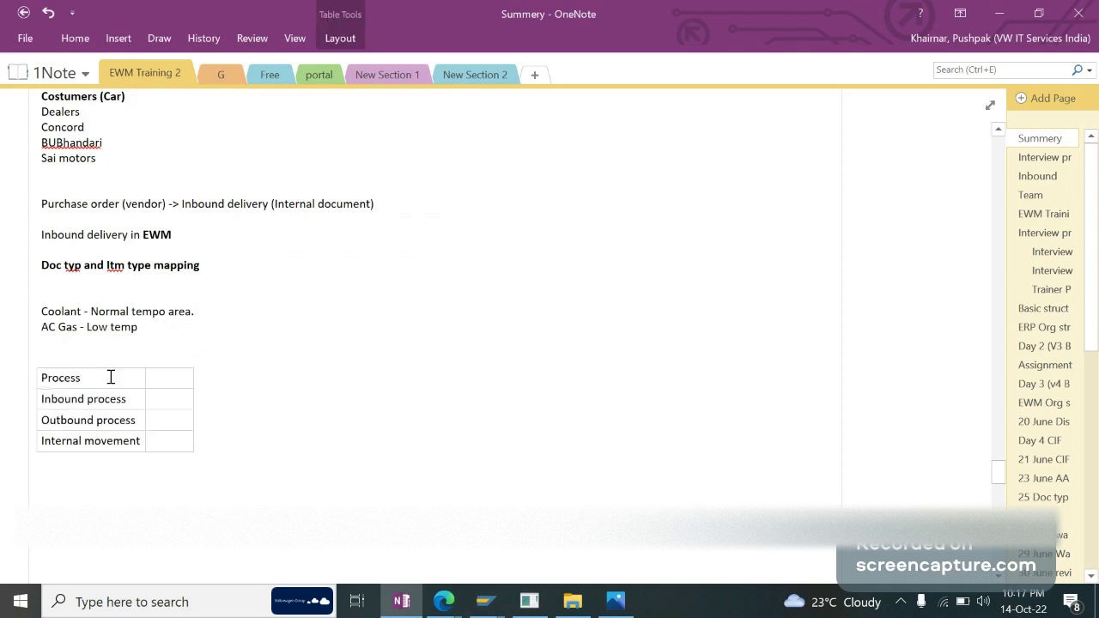
drag(180, 381, 64, 380)
key(ctrl+b)
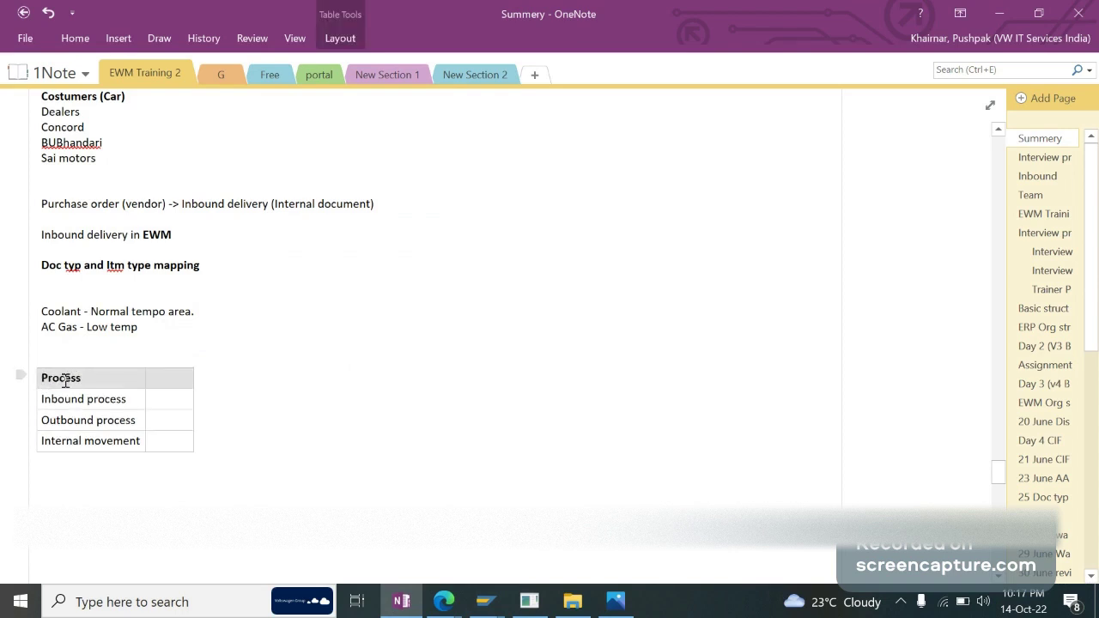
click(114, 373)
Step: Title the second column of the process table WPT
click(64, 265)
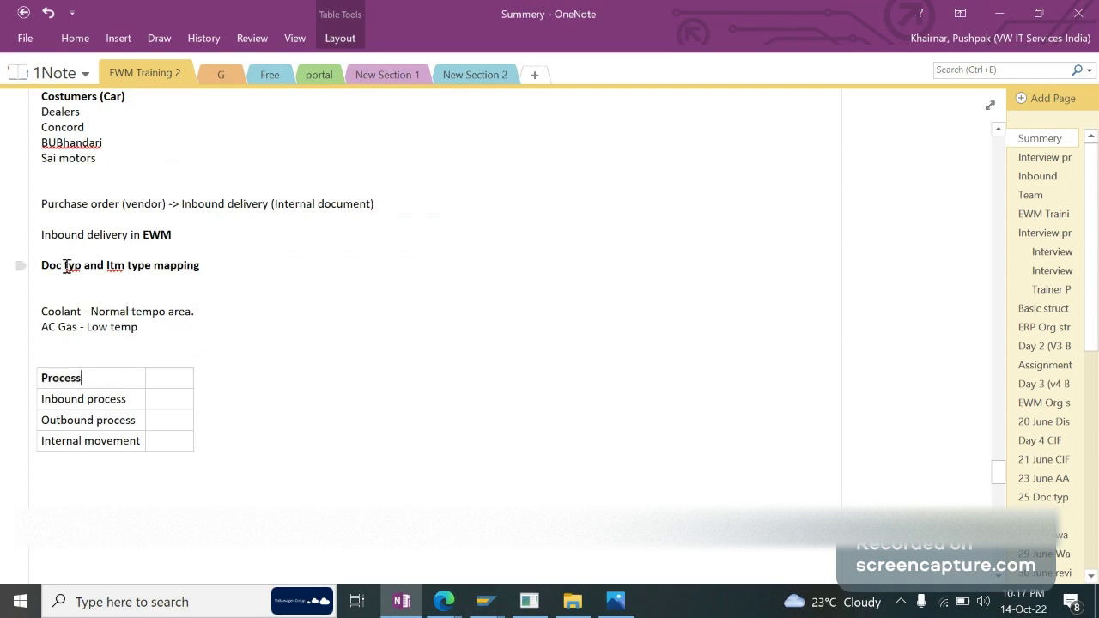
click(98, 384)
click(119, 420)
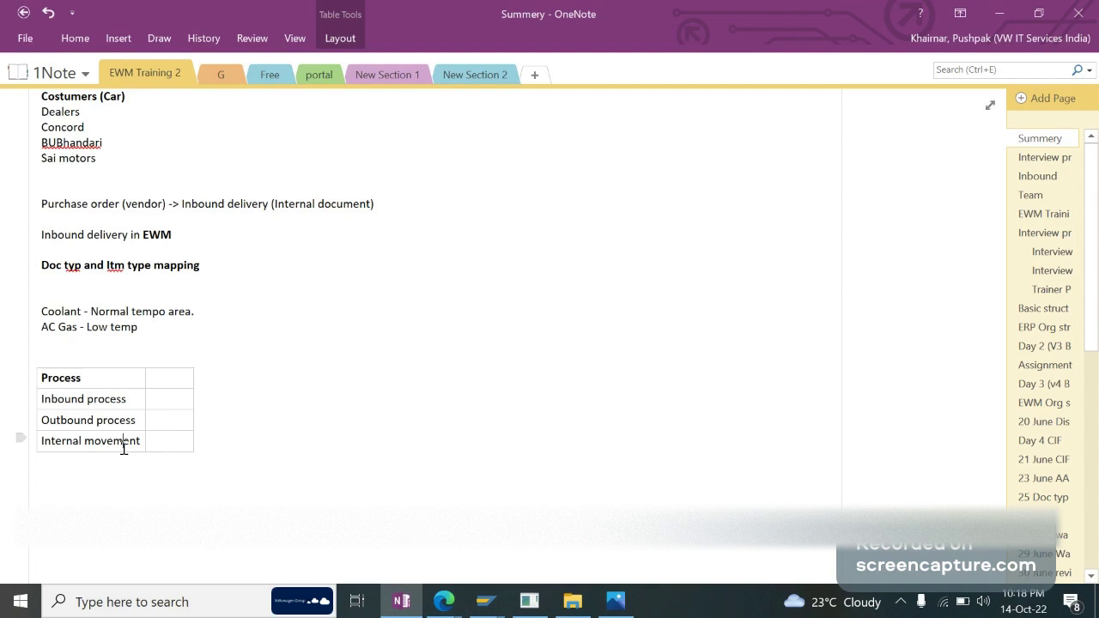
text(WPT)
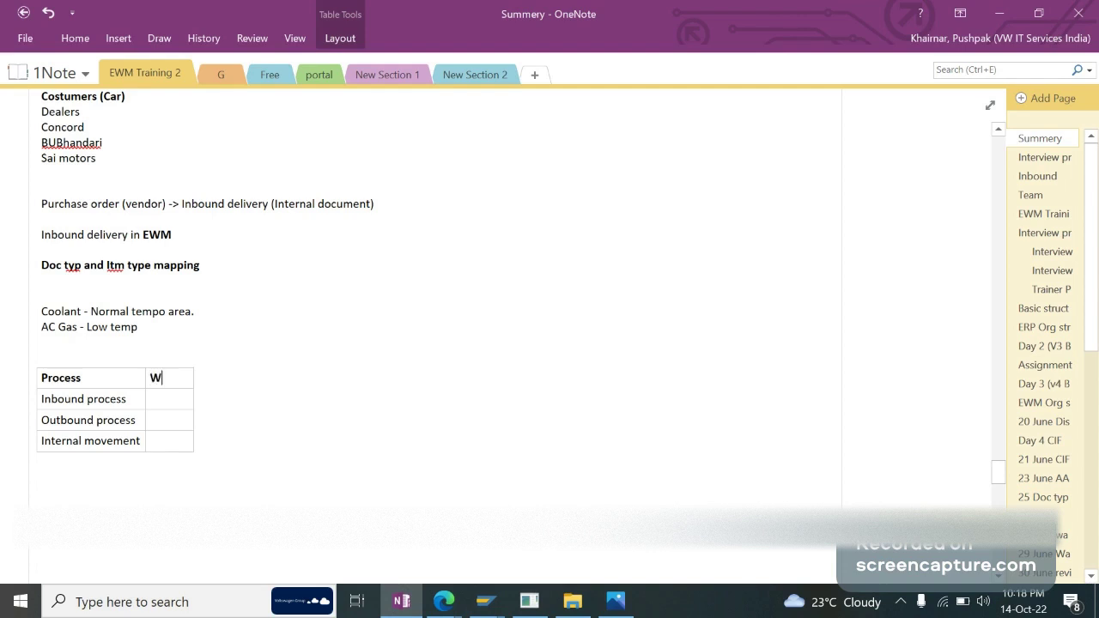
click(176, 394)
Step: Switch to the Edge browser, view the warehouse picture from the production warehouse image search, and return to the OneNote table
click(444, 601)
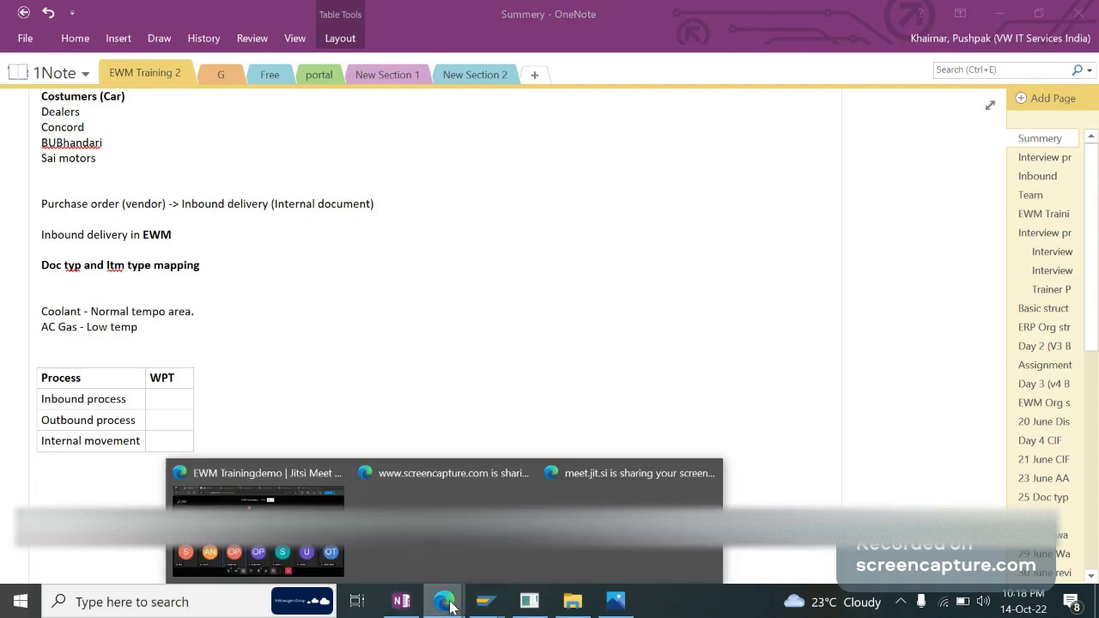
click(257, 523)
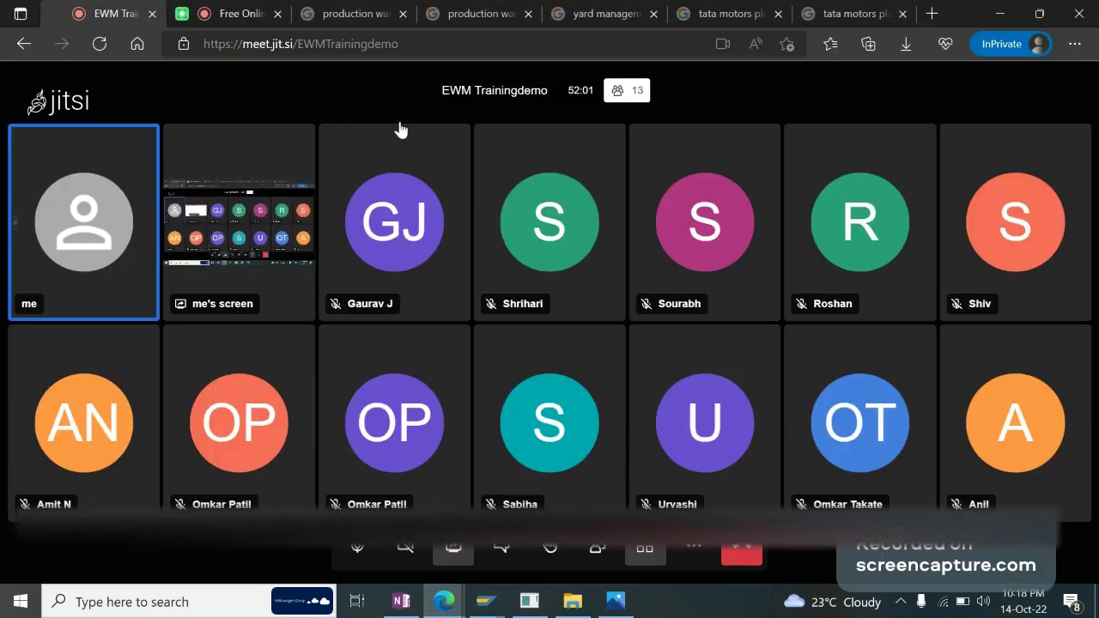
click(481, 14)
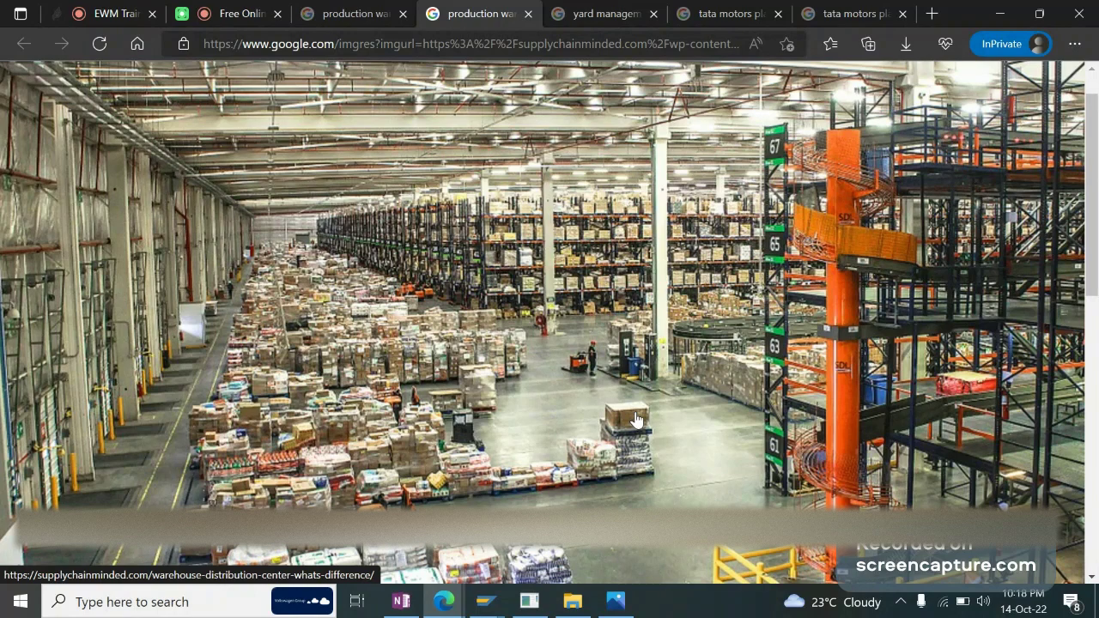
key(alt+Tab)
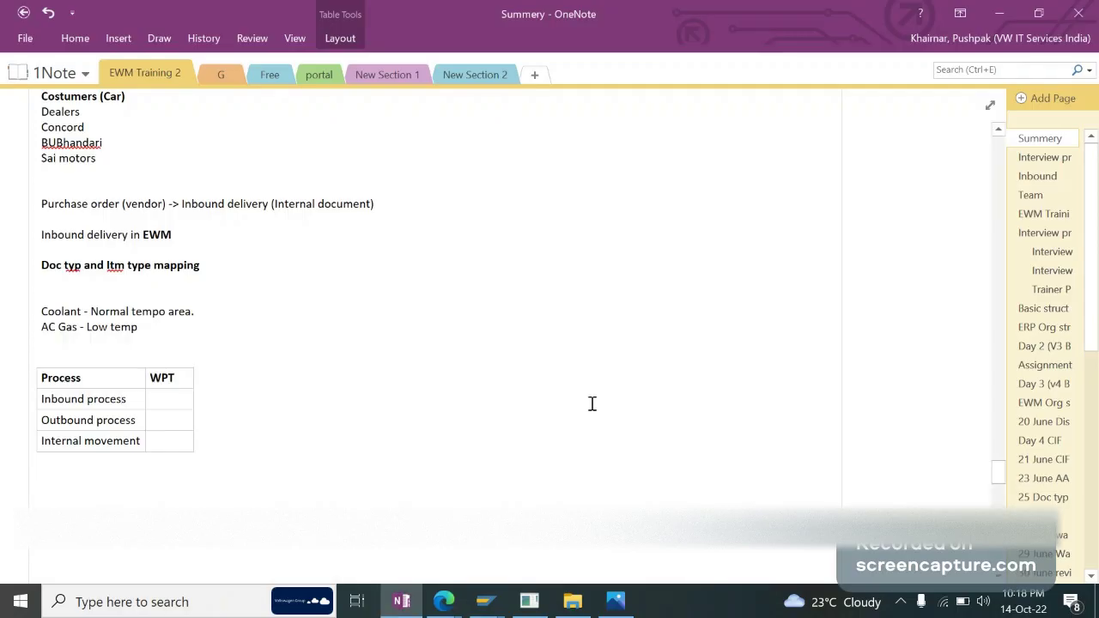
Step: Fill the WPT column with 1010 for Inbound process, 2010 for Outbound process and 3010 for Internal movement
click(177, 399)
text(1010)
key(Down)
text(2010)
key(Down)
text(3010)
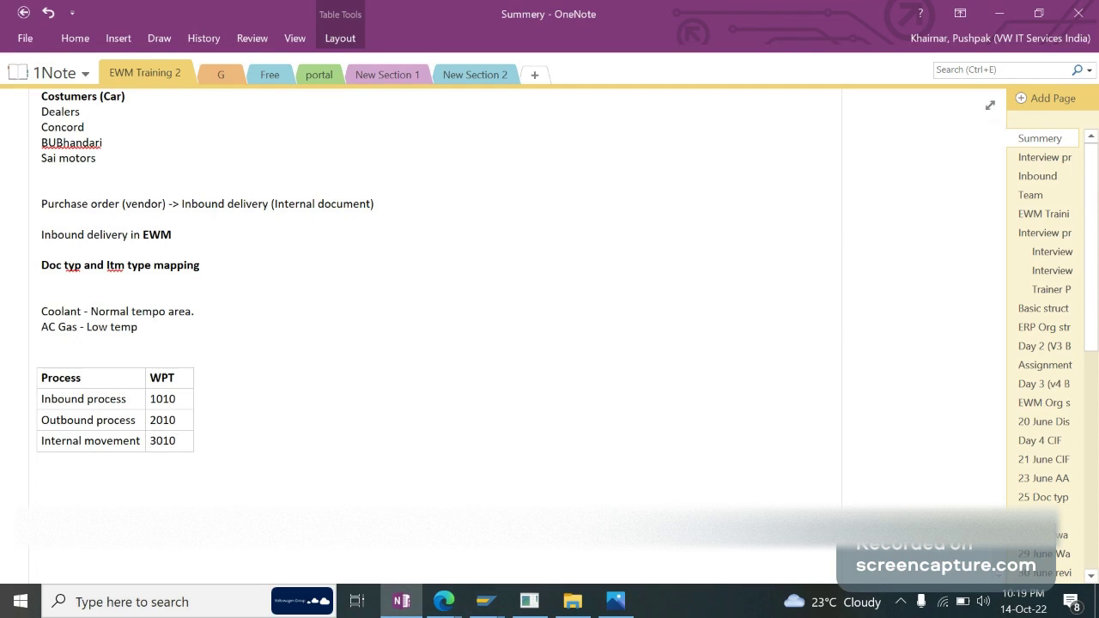
click(177, 420)
click(181, 401)
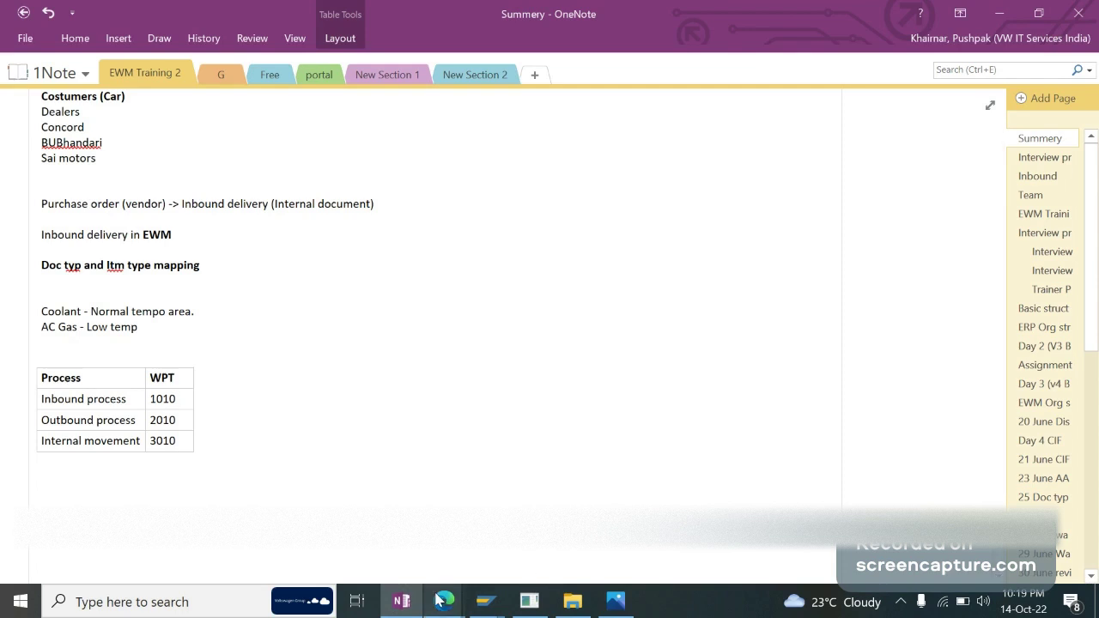
Step: Examine the storage and floor areas in the browser's warehouse picture again, and go back to the OneNote notes
mouse_move(444, 600)
click(437, 461)
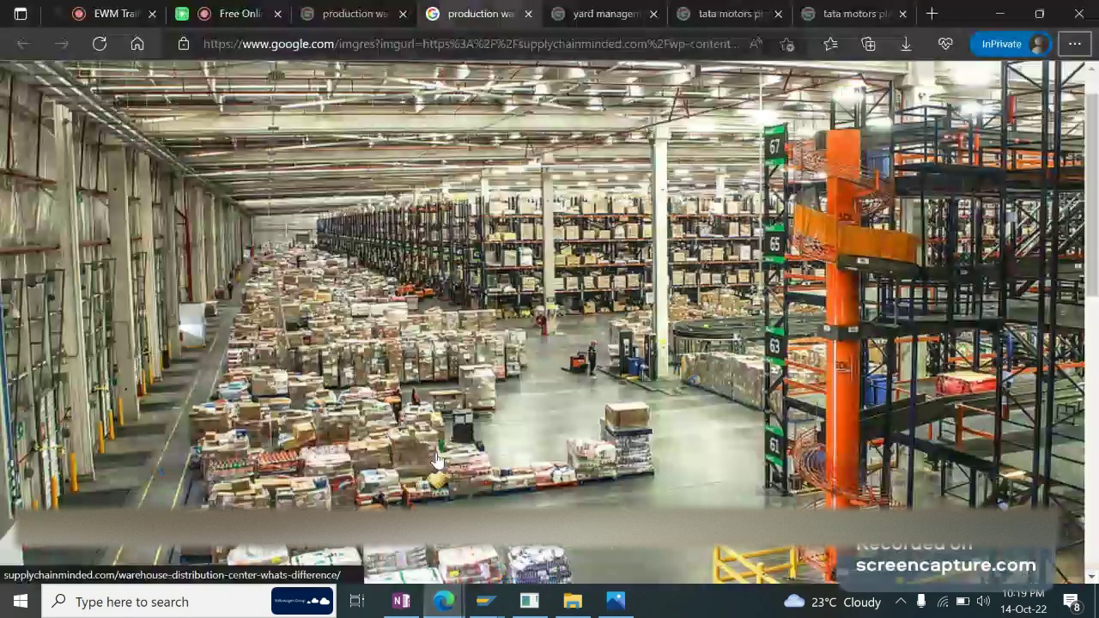
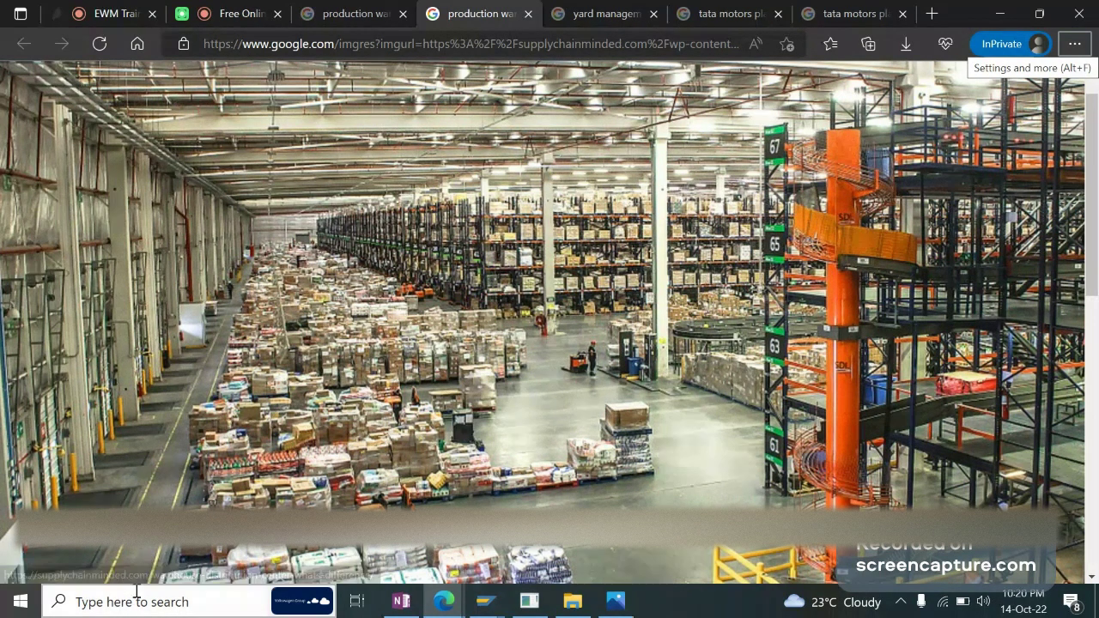
click(390, 602)
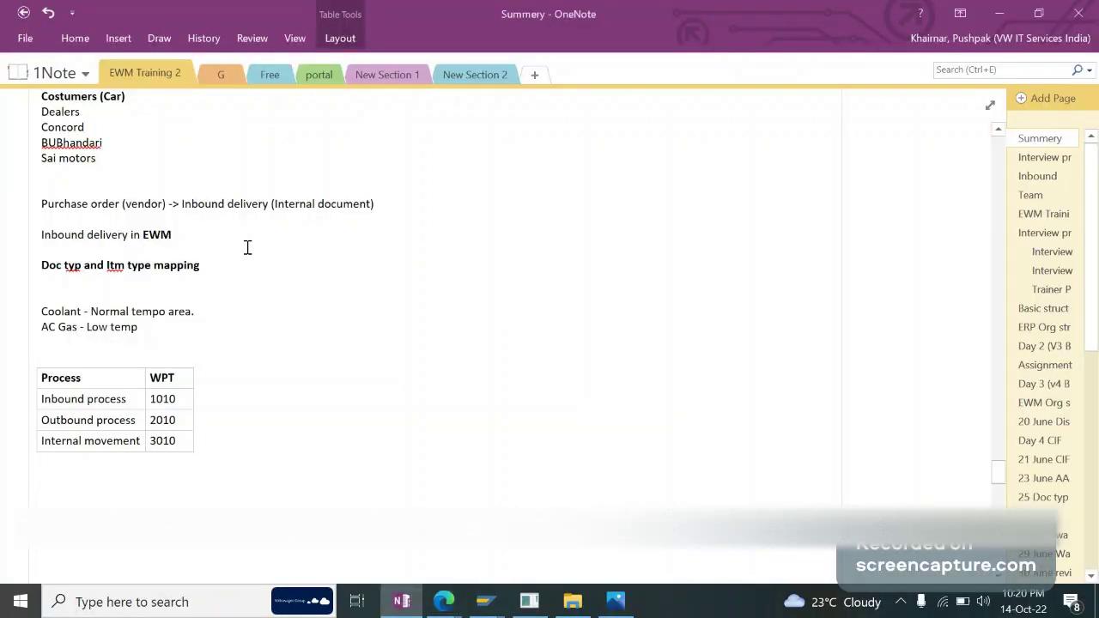
Step: Examine the WPT column of the process table, focusing on the entry for Inbound process
double_click(167, 398)
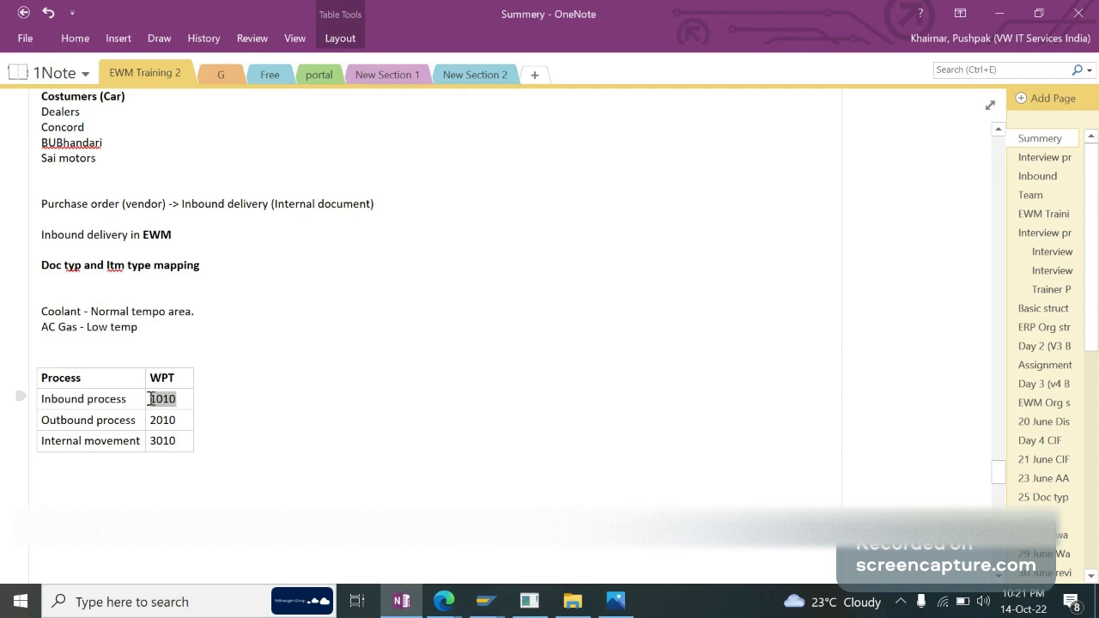
click(170, 404)
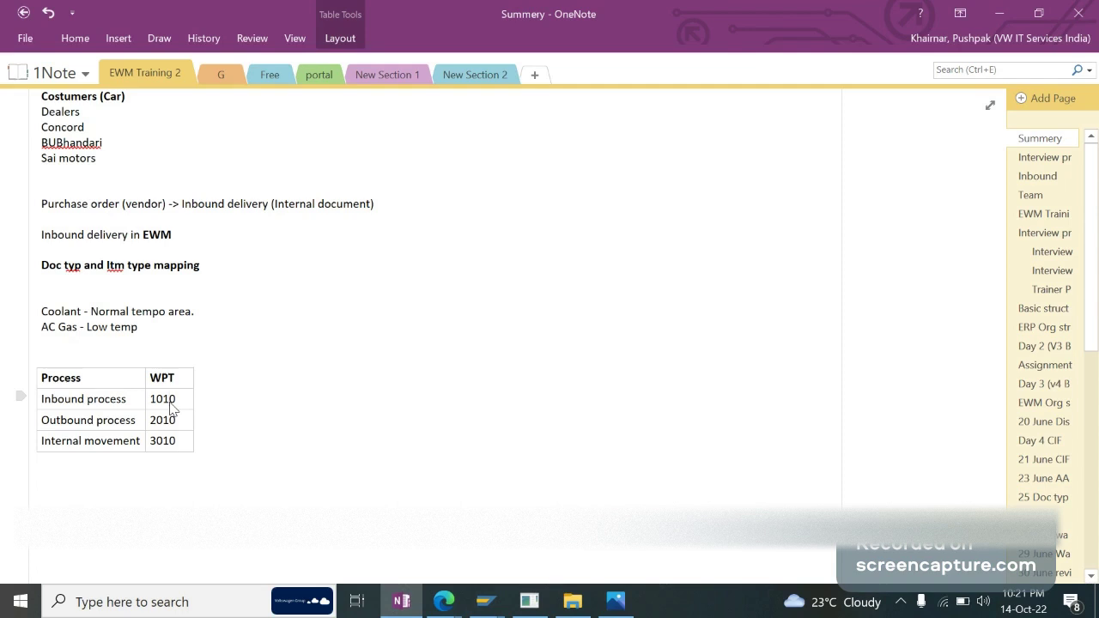
drag(179, 402, 152, 399)
click(180, 379)
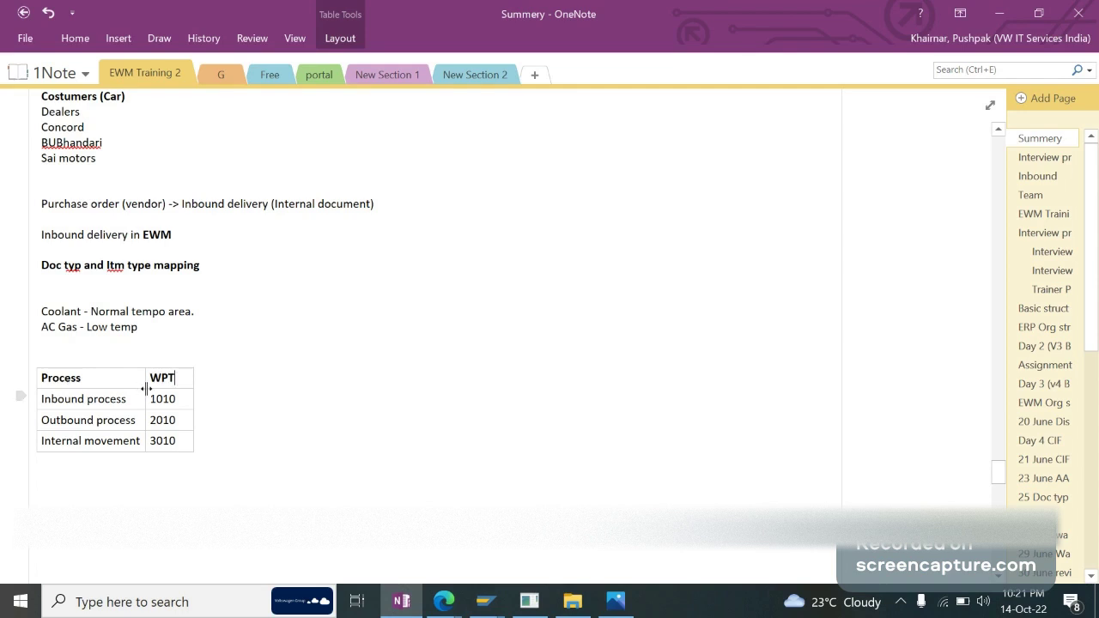
click(181, 361)
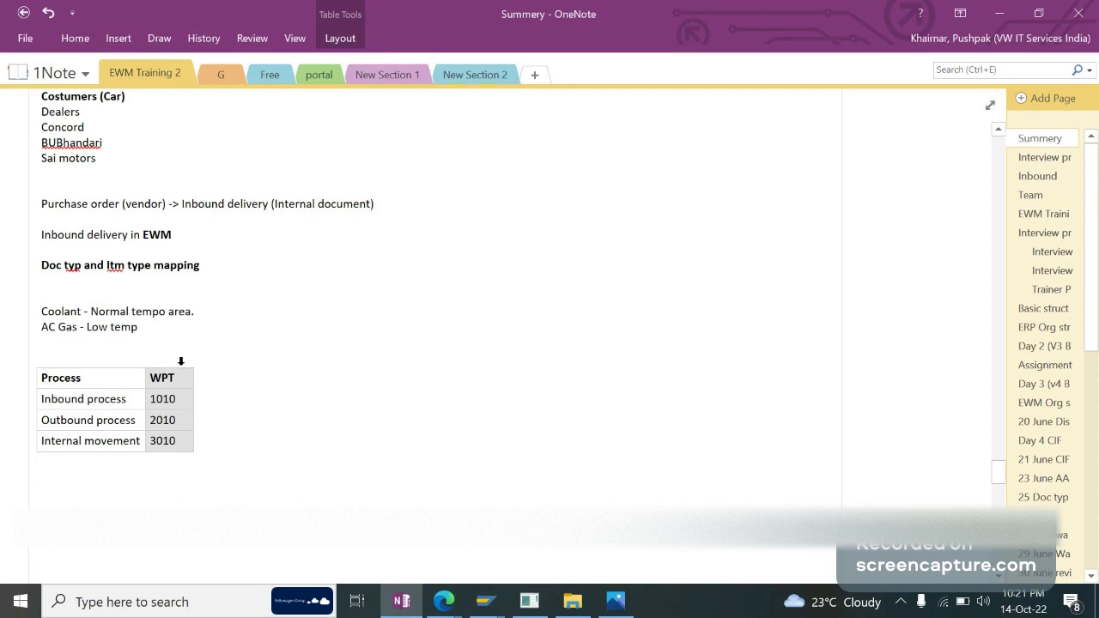
click(169, 400)
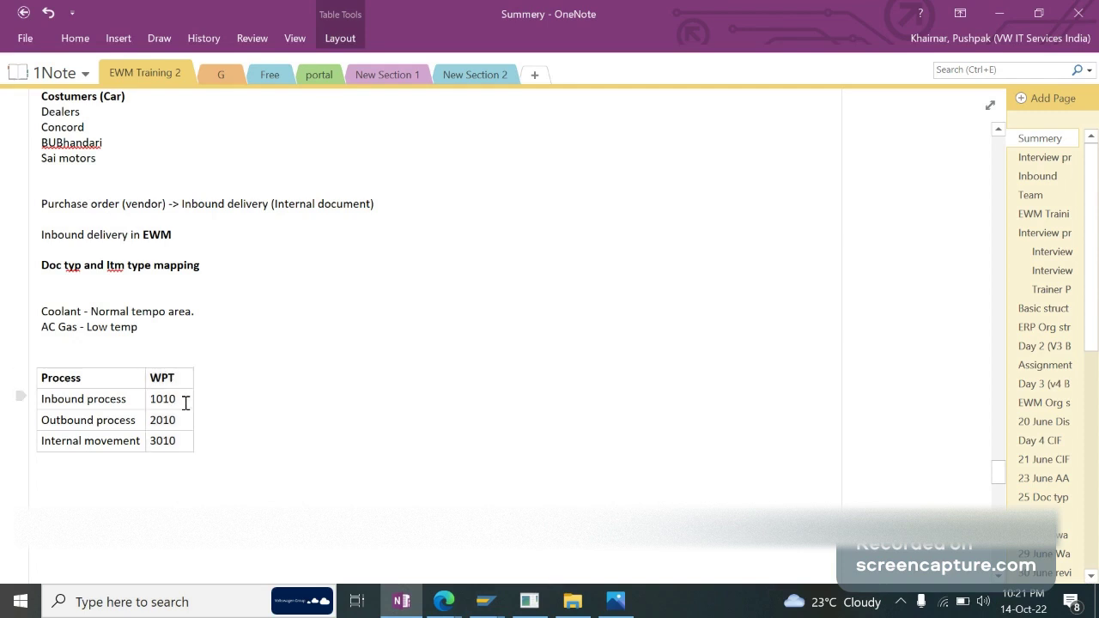
drag(188, 402, 148, 400)
click(171, 410)
drag(186, 404, 135, 397)
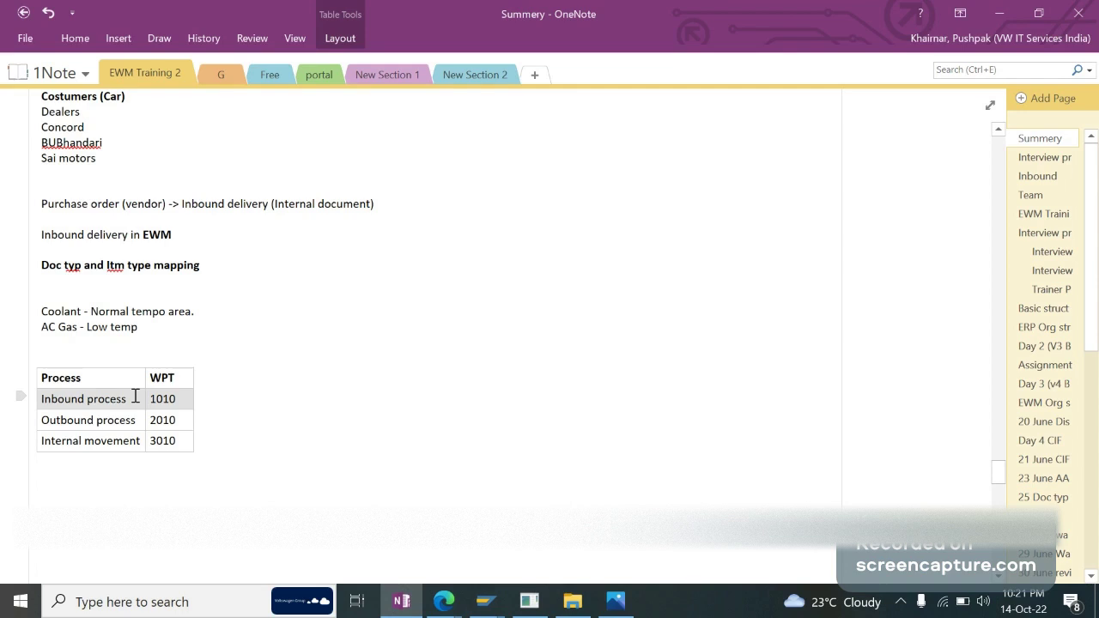
Step: Rename the Process column header of the OneNote table to Process Types
drag(183, 420, 152, 417)
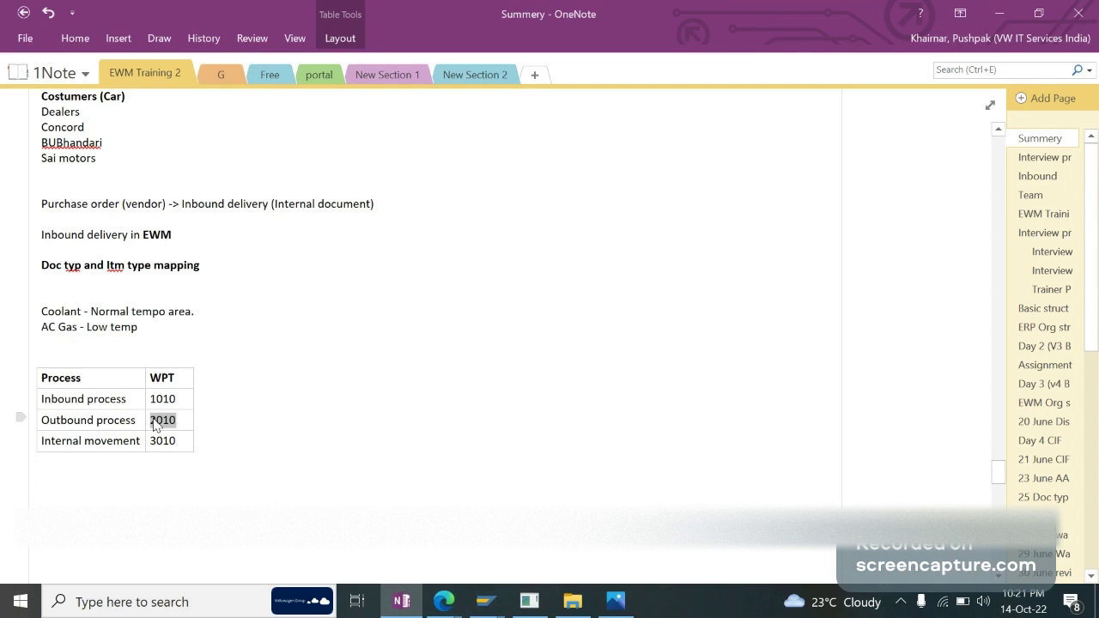
drag(177, 442, 160, 444)
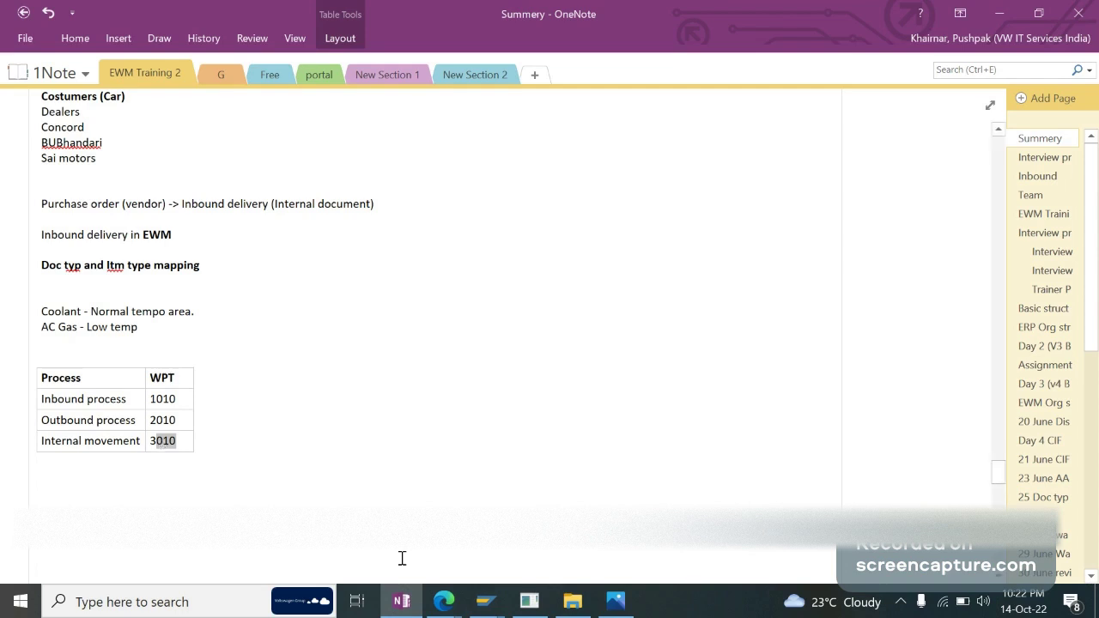
click(159, 380)
click(74, 421)
text(Typew)
key(BackSpace)
text(s)
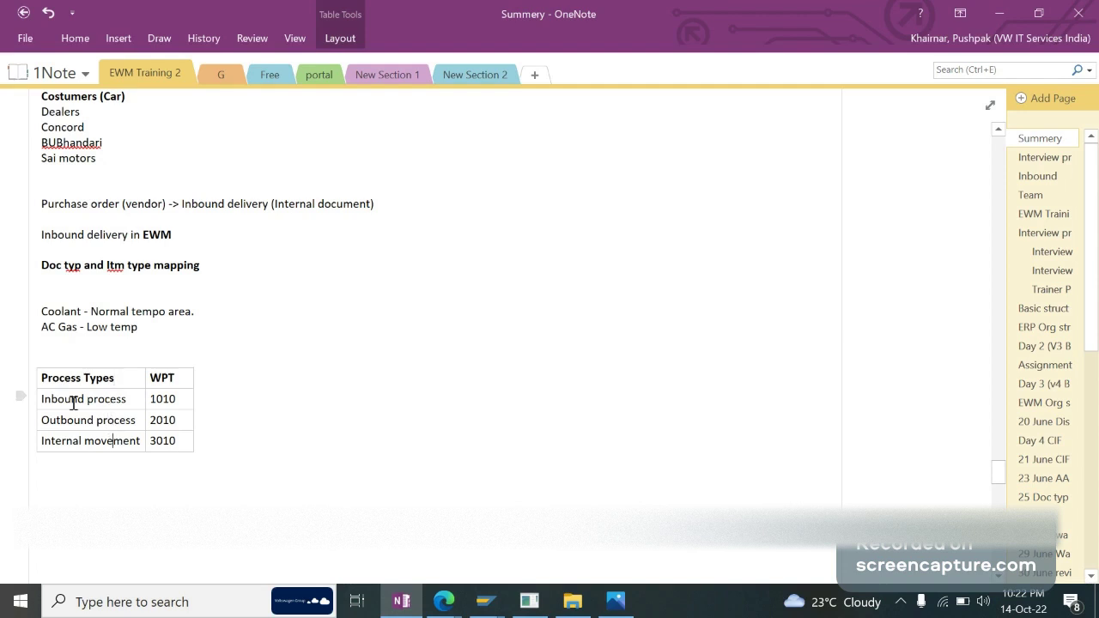
Step: Examine the table's inbound and outbound process rows against their WPT values and the WPT column header
double_click(155, 399)
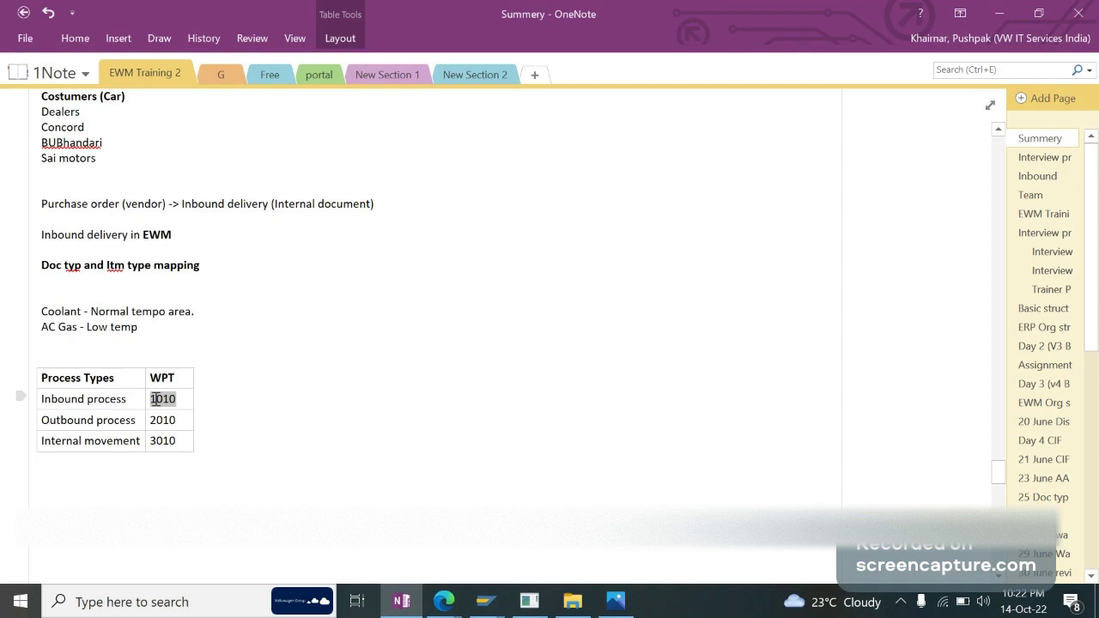
double_click(81, 399)
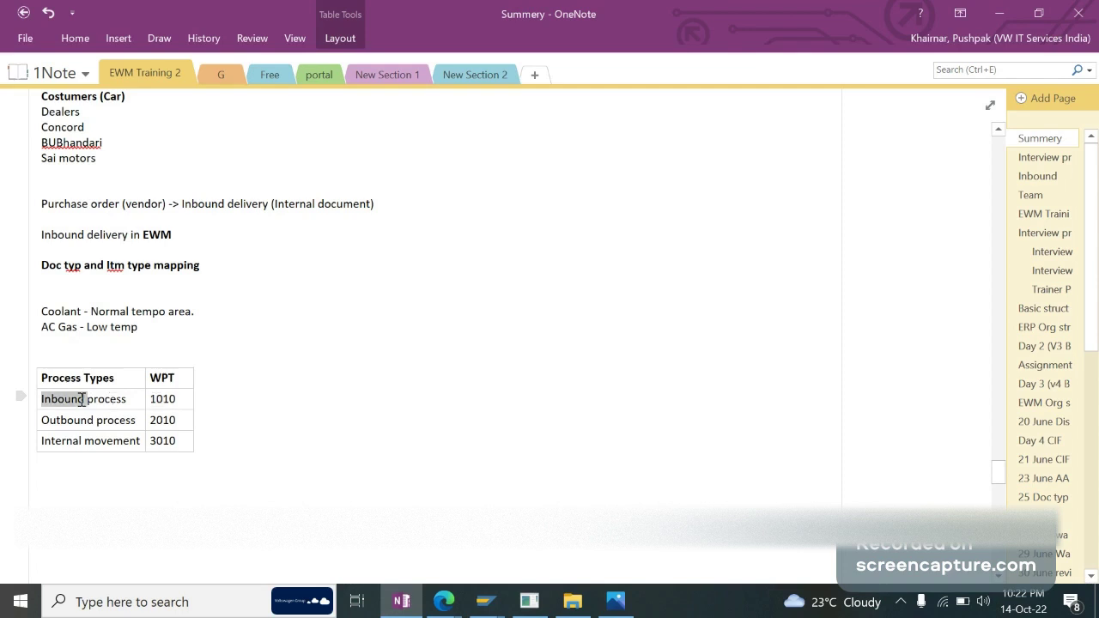
double_click(176, 399)
double_click(112, 399)
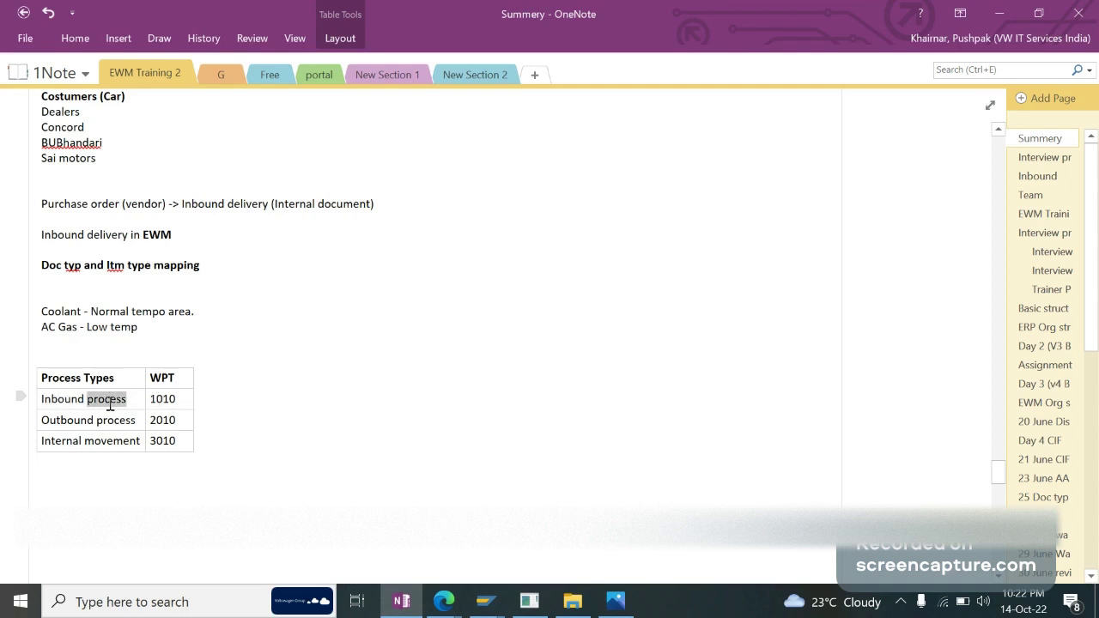
double_click(176, 420)
double_click(115, 420)
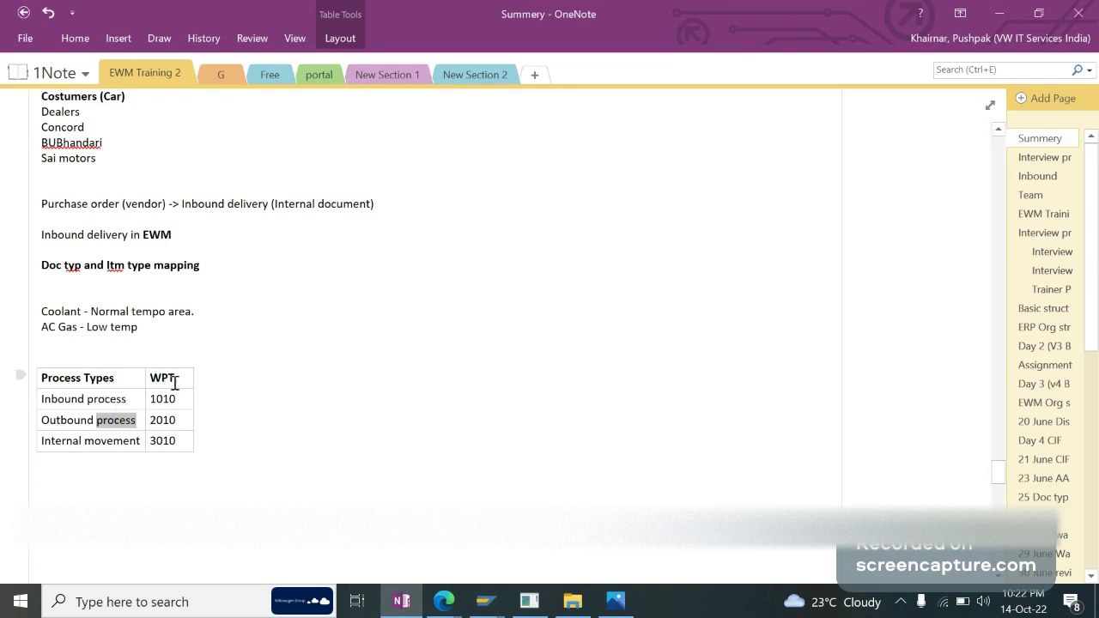
mouse_move(185, 383)
mouse_down()
mouse_move(145, 379)
mouse_move(166, 381)
mouse_up()
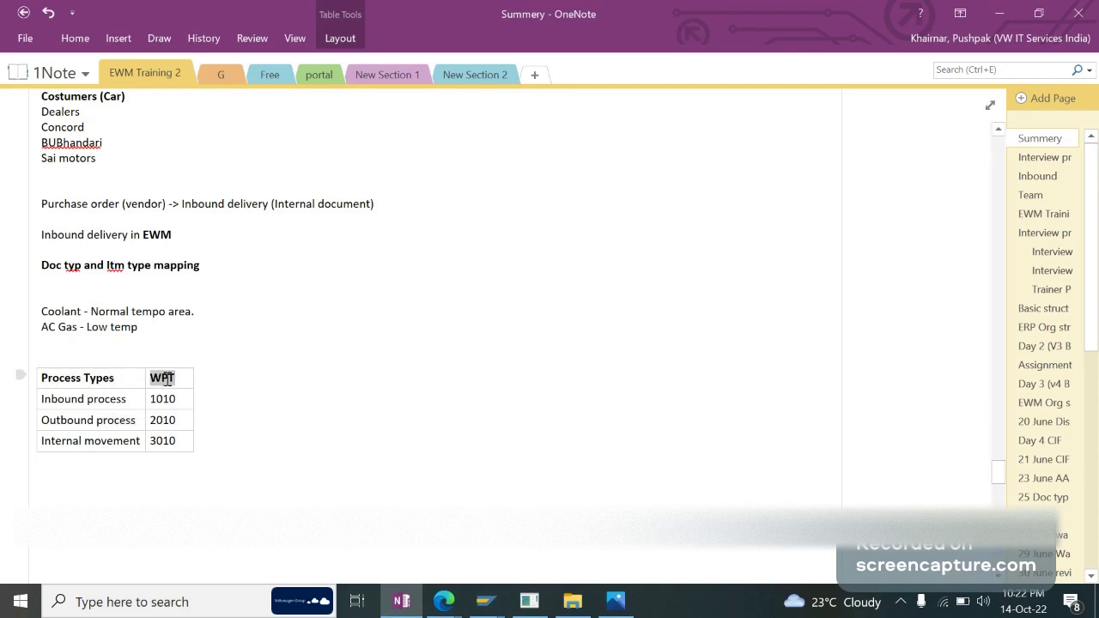
click(222, 389)
Step: Switch to the Edge browser, view the warehouse picture and the Jitsi meeting page, and return to the OneNote notes
click(443, 601)
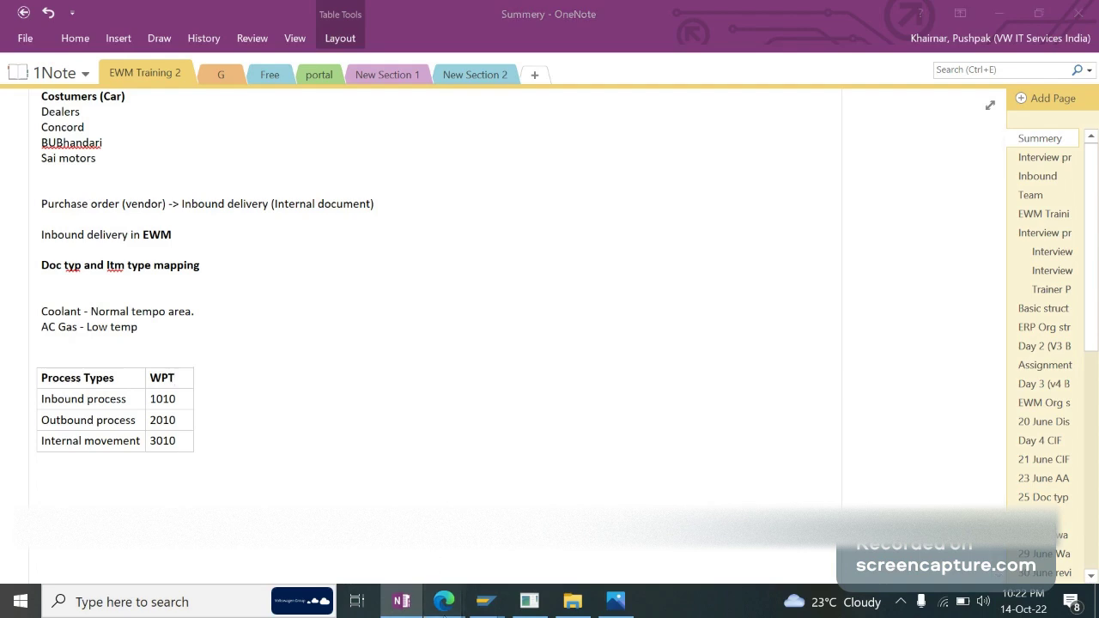
click(258, 481)
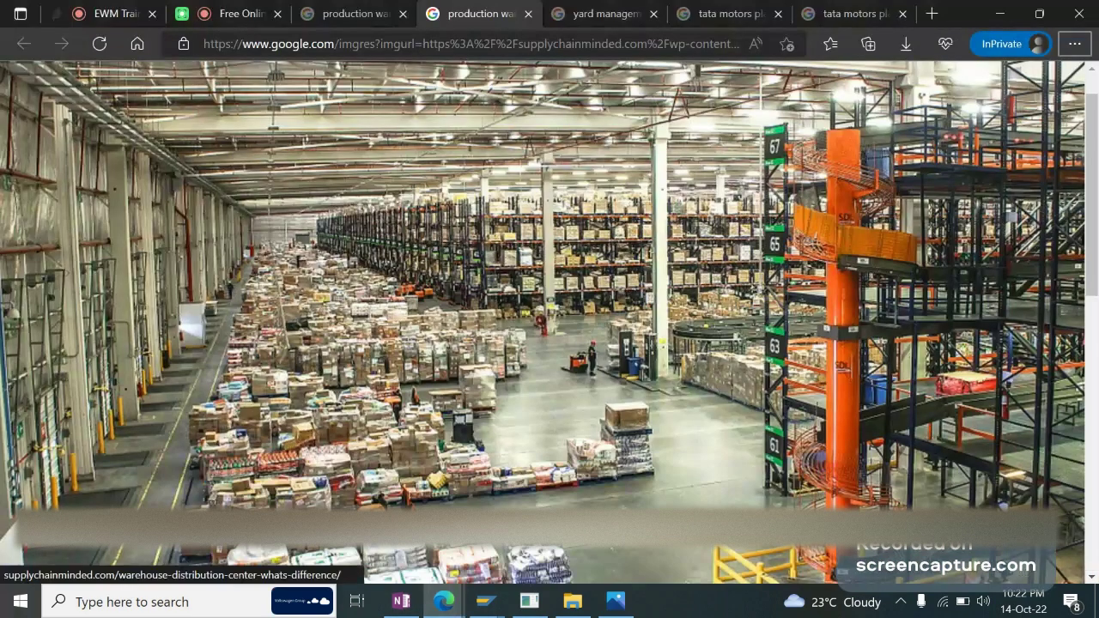
click(115, 10)
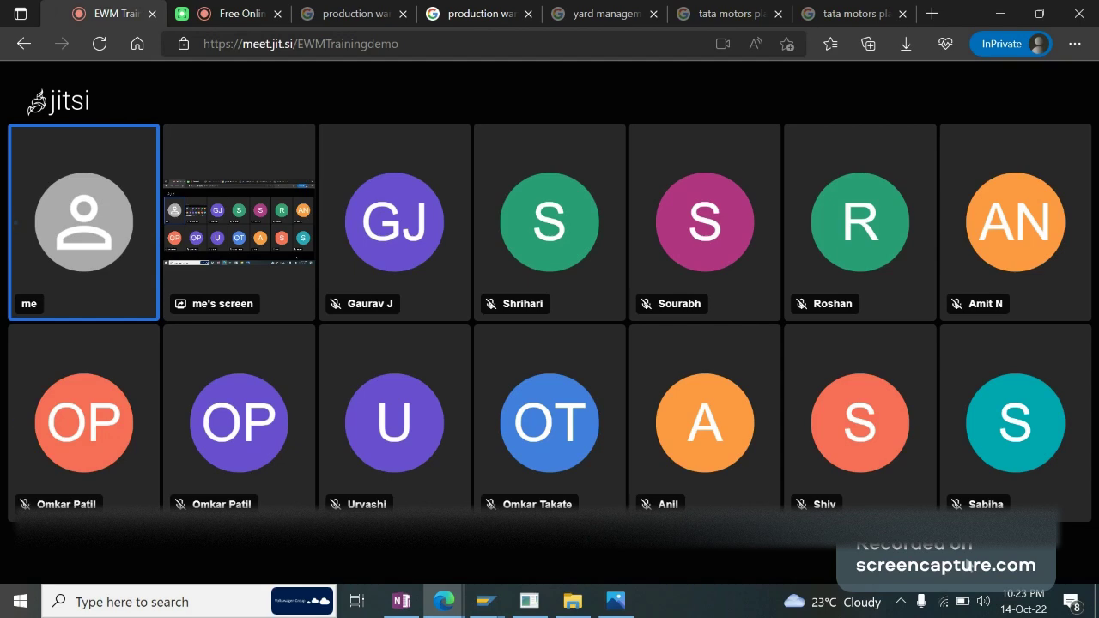
key(alt+Tab)
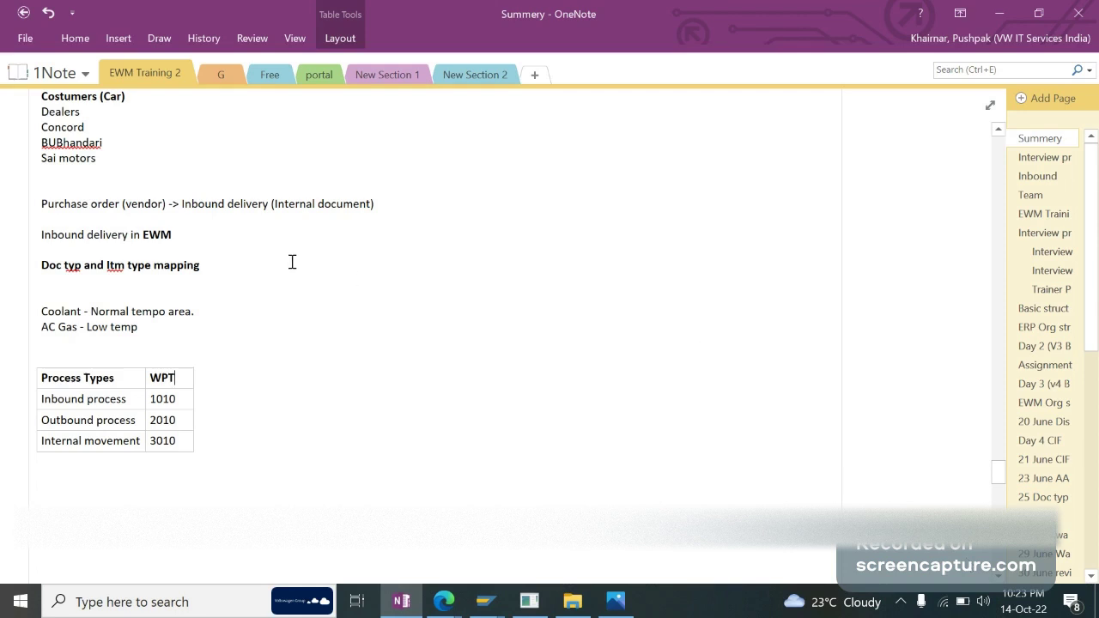
Step: Add the line "INB + IDLV = WPT (1010)" under the Doc typ and Itm type mapping heading
drag(182, 402, 52, 404)
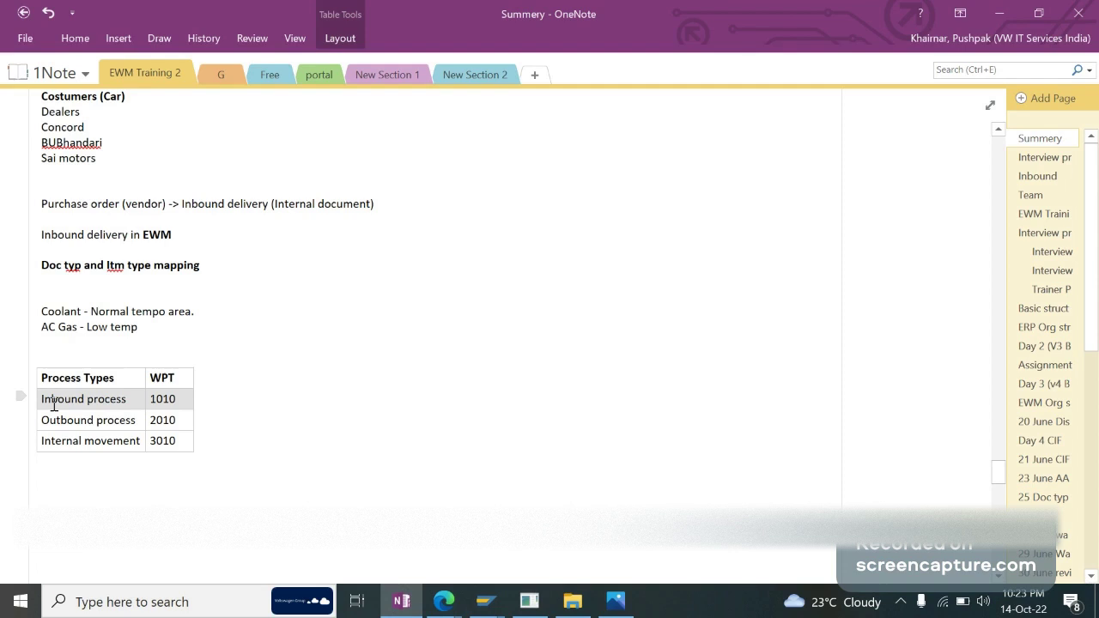
click(208, 280)
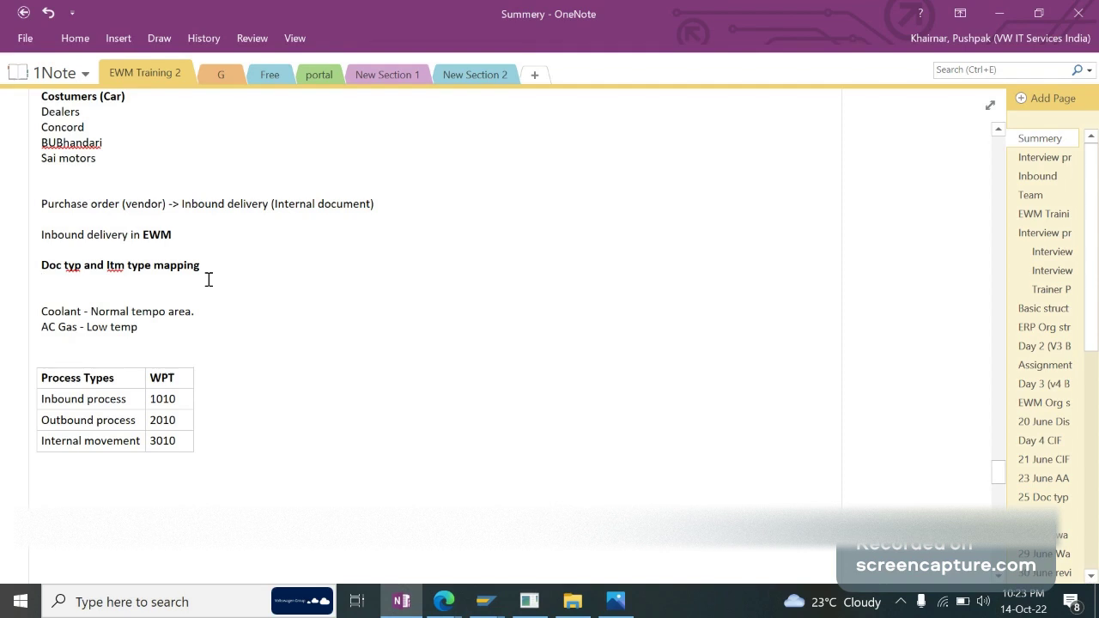
text(IND)
key(BackSpace)
text(B + IDLV)
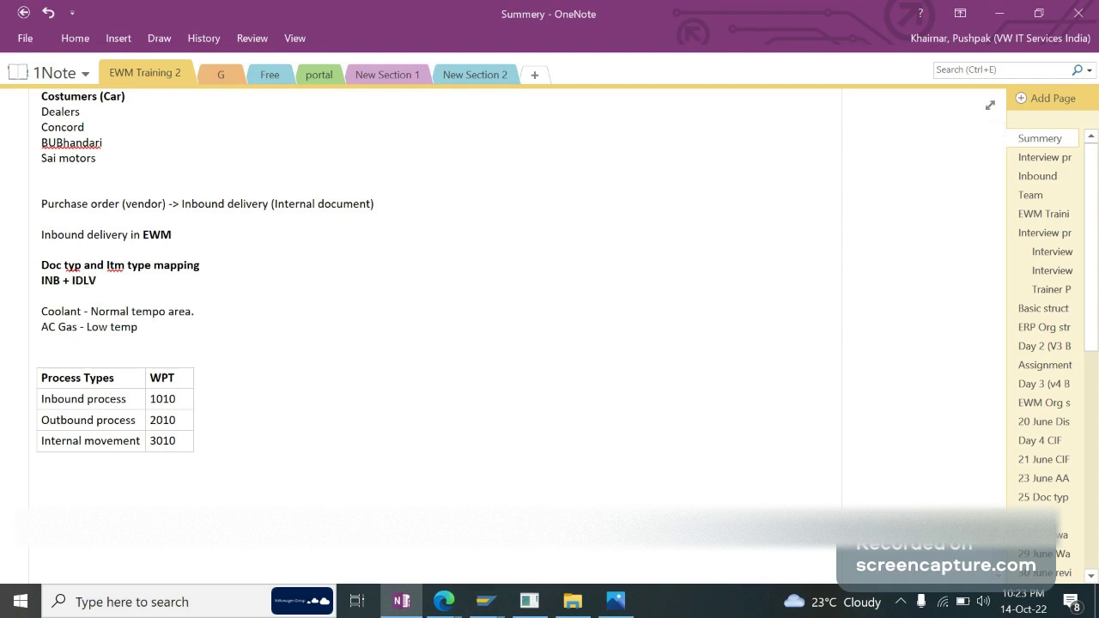
text( = WPT (1010))
Step: Examine the INB, IDLV and WPT (1010) parts of the new mapping line one by one
double_click(160, 283)
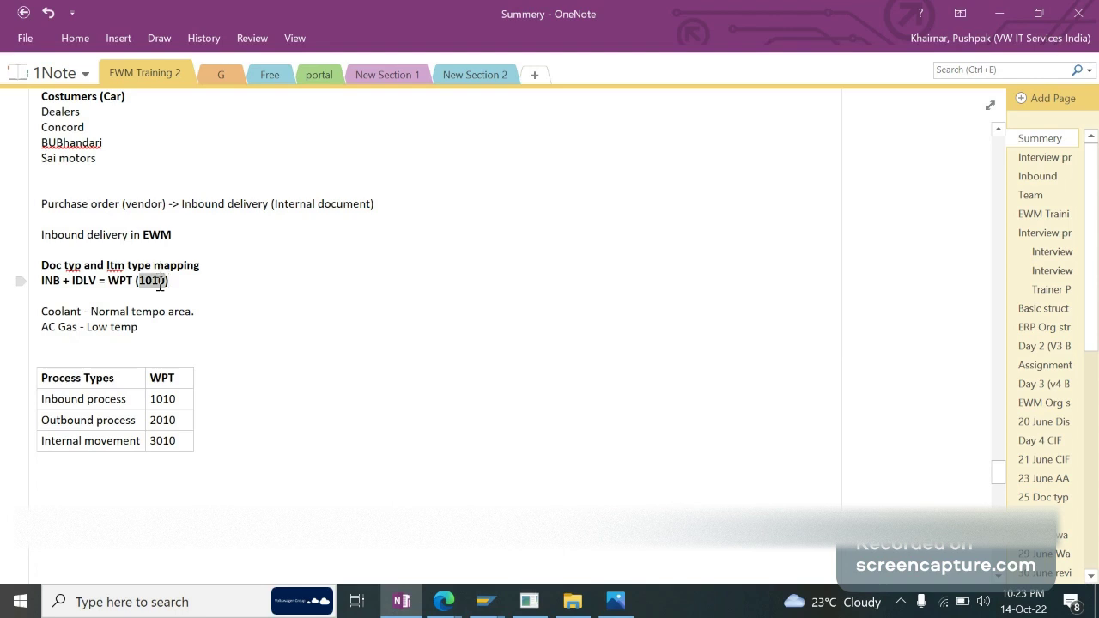
click(221, 279)
double_click(45, 282)
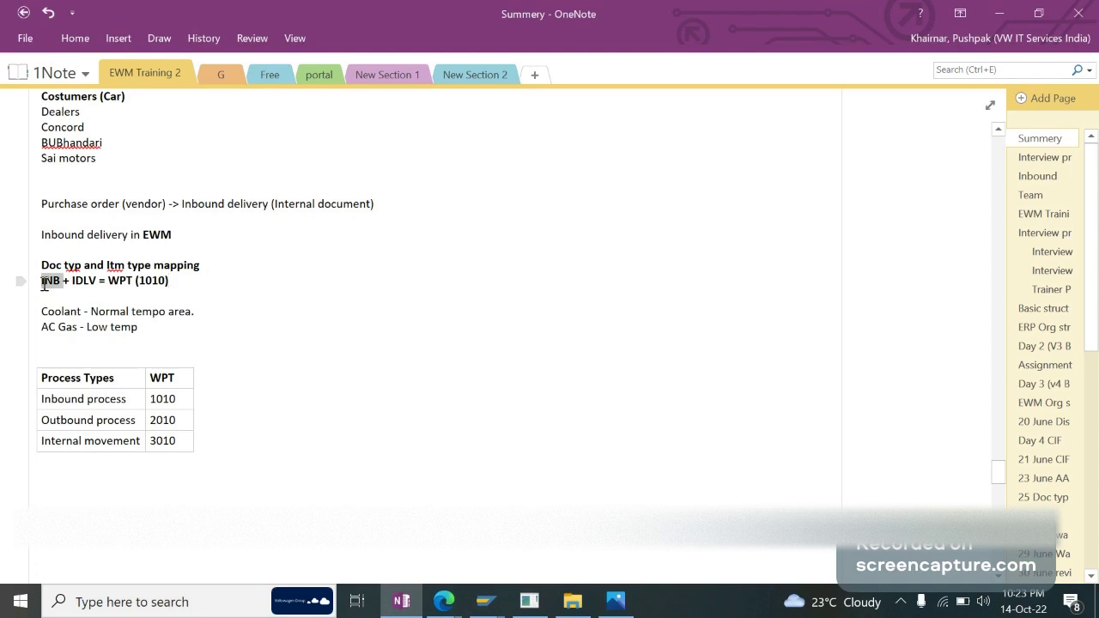
double_click(81, 283)
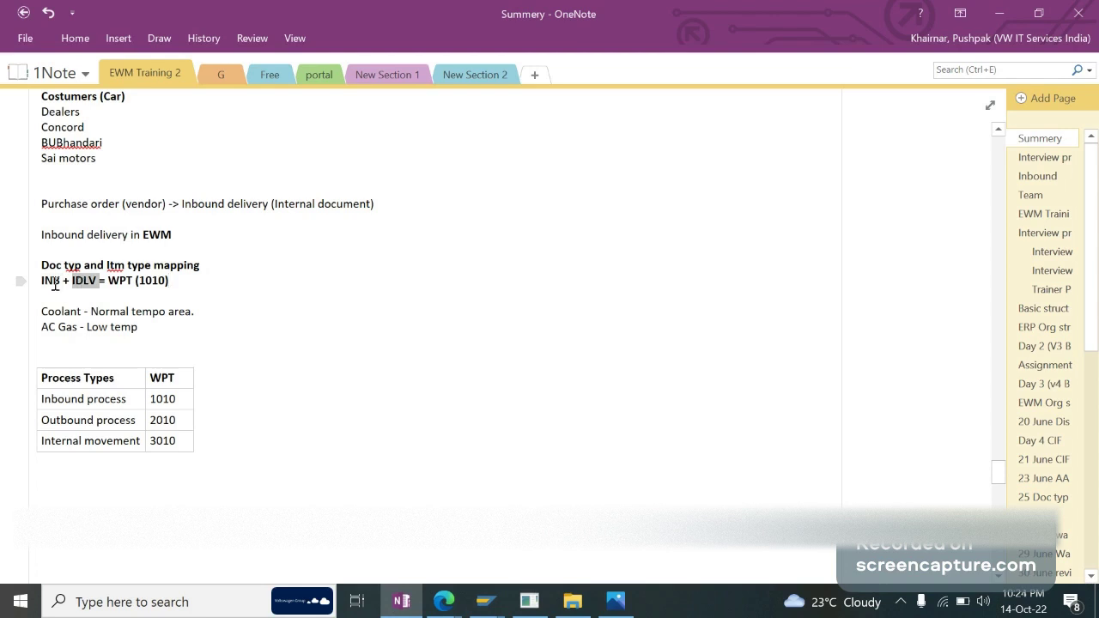
double_click(54, 283)
double_click(91, 283)
drag(174, 288, 116, 283)
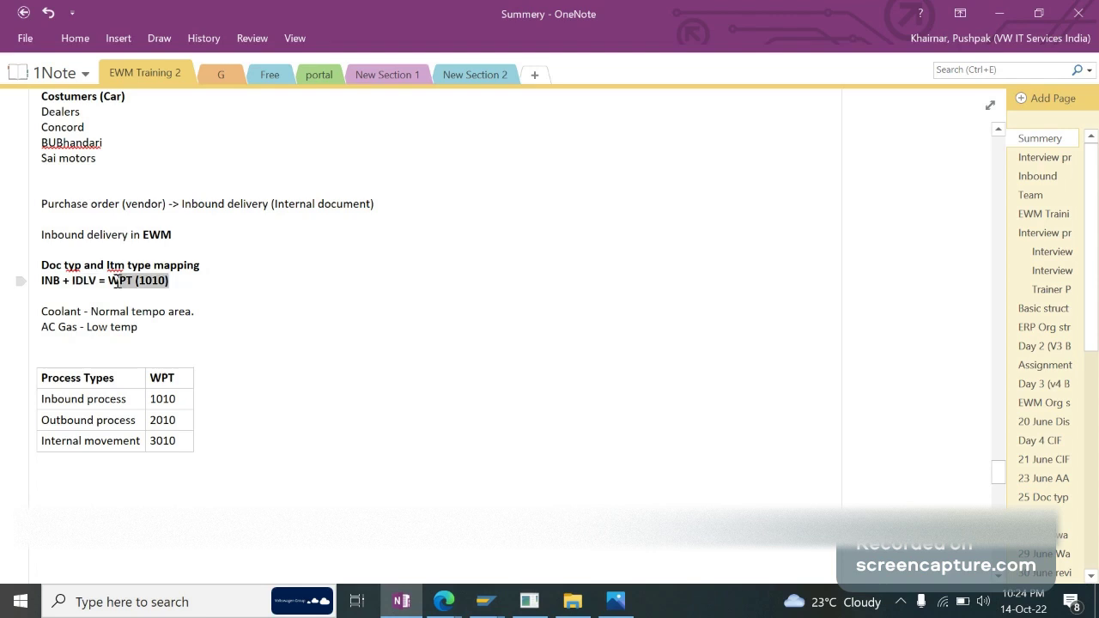
click(215, 277)
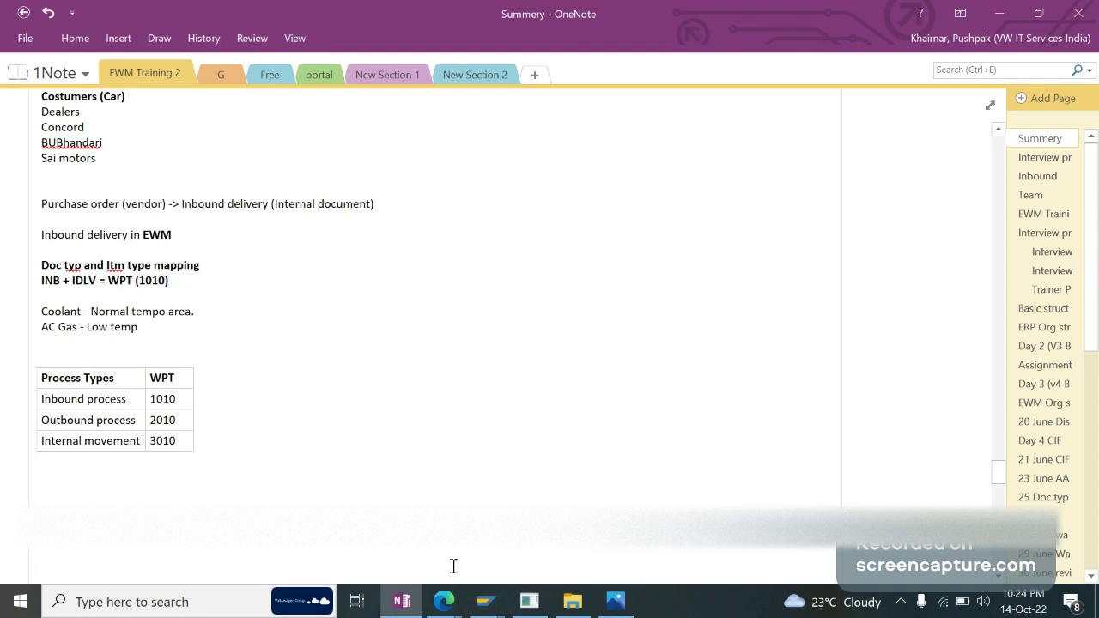
Step: Switch to the SAP Maintain Inbound Delivery window and show item 10 in form view to check its warehouse process type
click(487, 603)
click(713, 524)
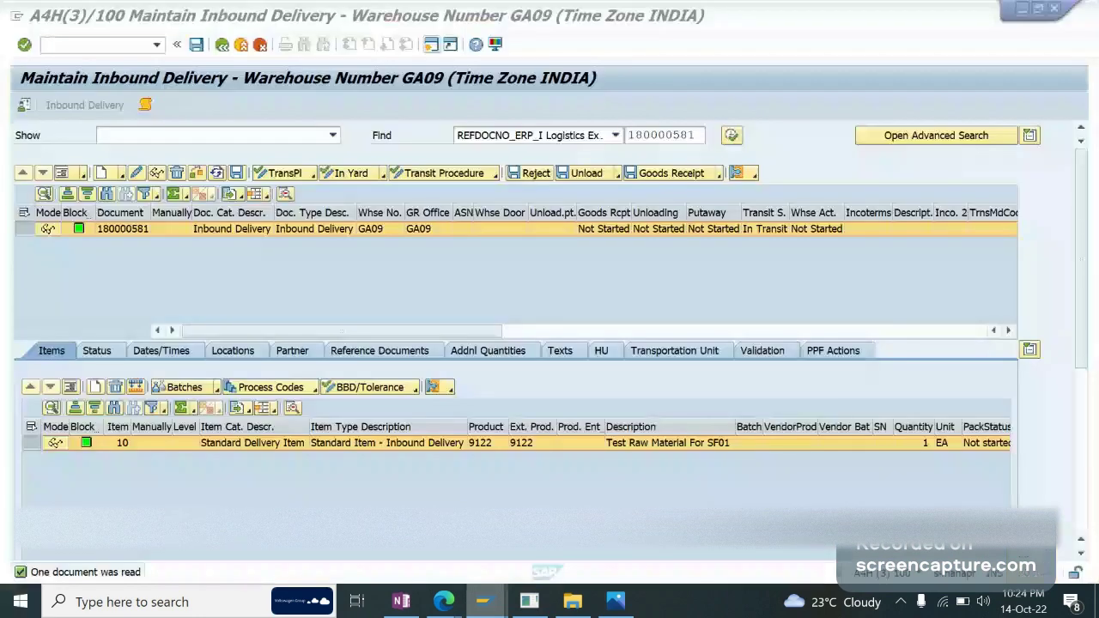
click(71, 387)
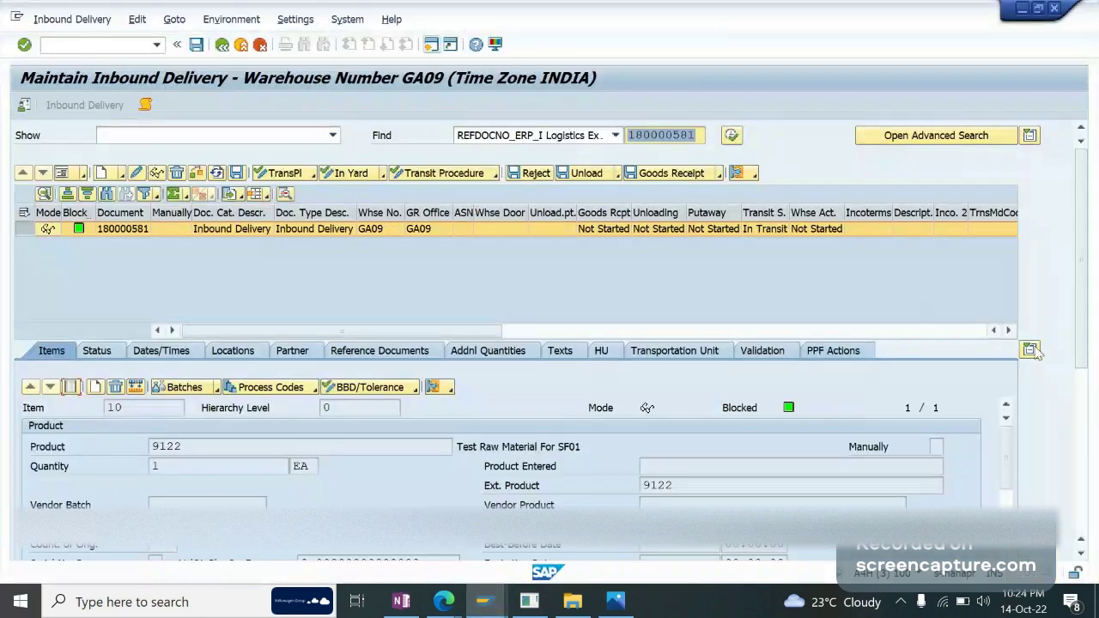
scroll(1092, 412, down, 1)
scroll(1092, 413, down, 5)
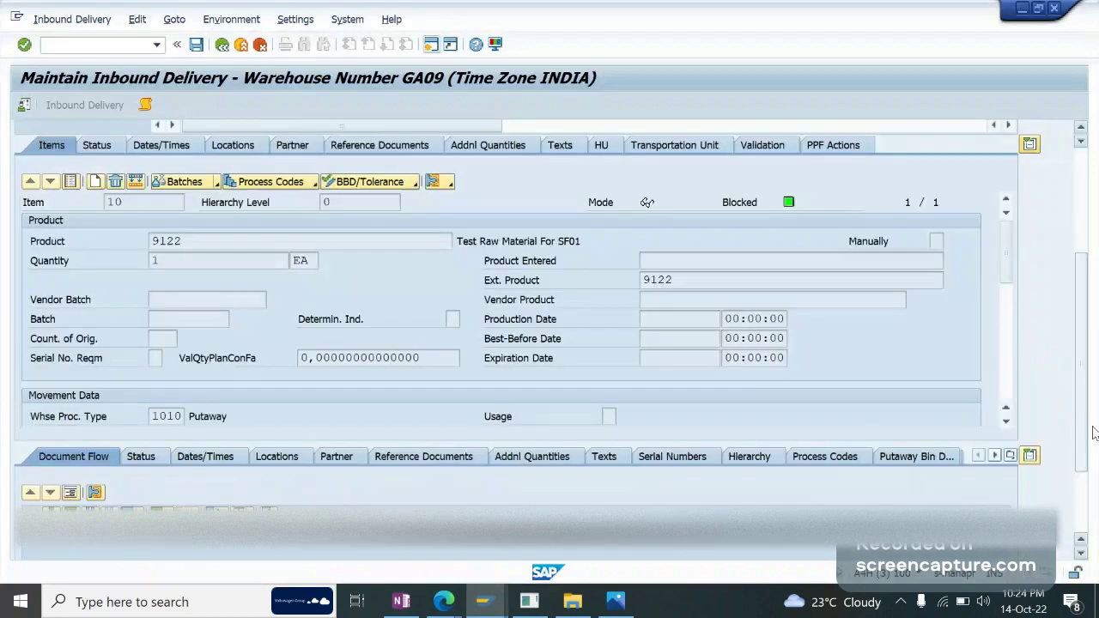
click(162, 417)
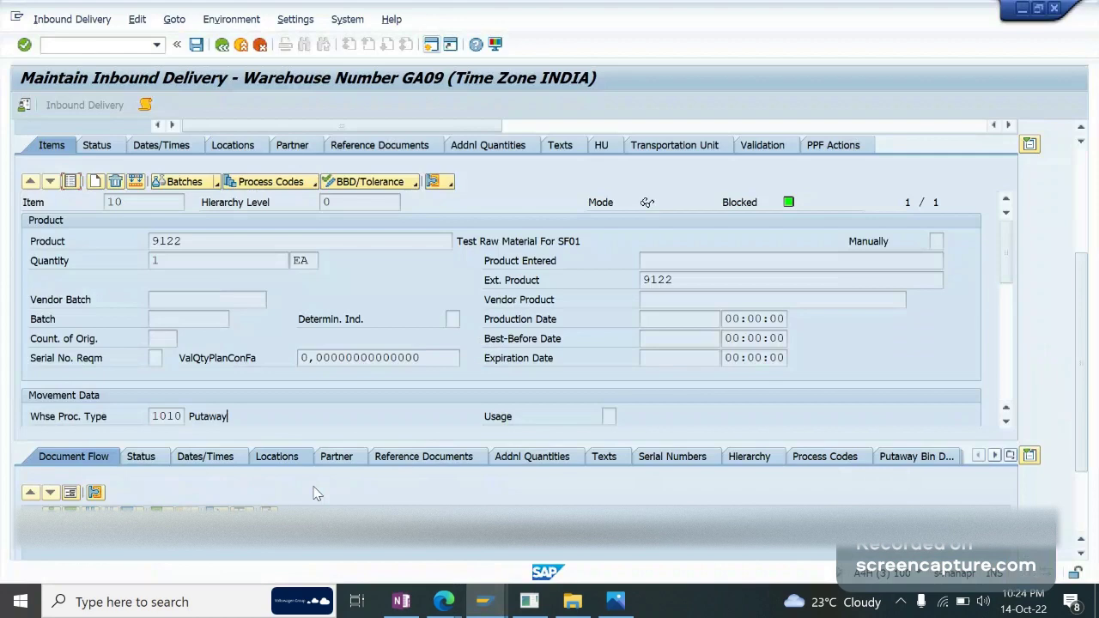
Step: Switch to the SAP qRFC Monitor (Inbound Queue) session and exit the transaction
mouse_move(497, 608)
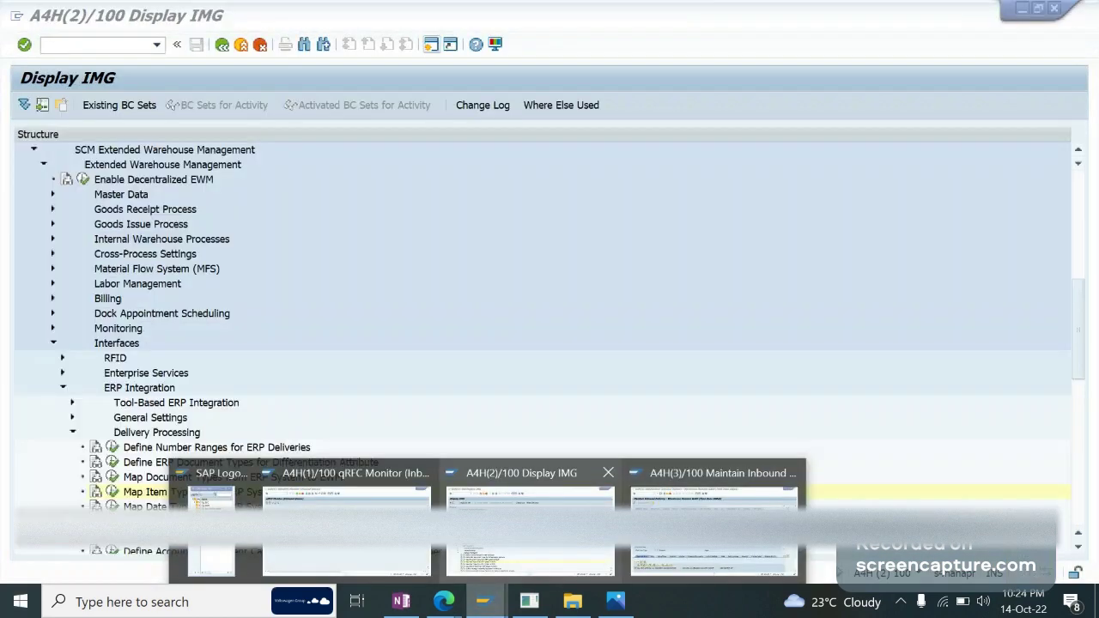
click(346, 524)
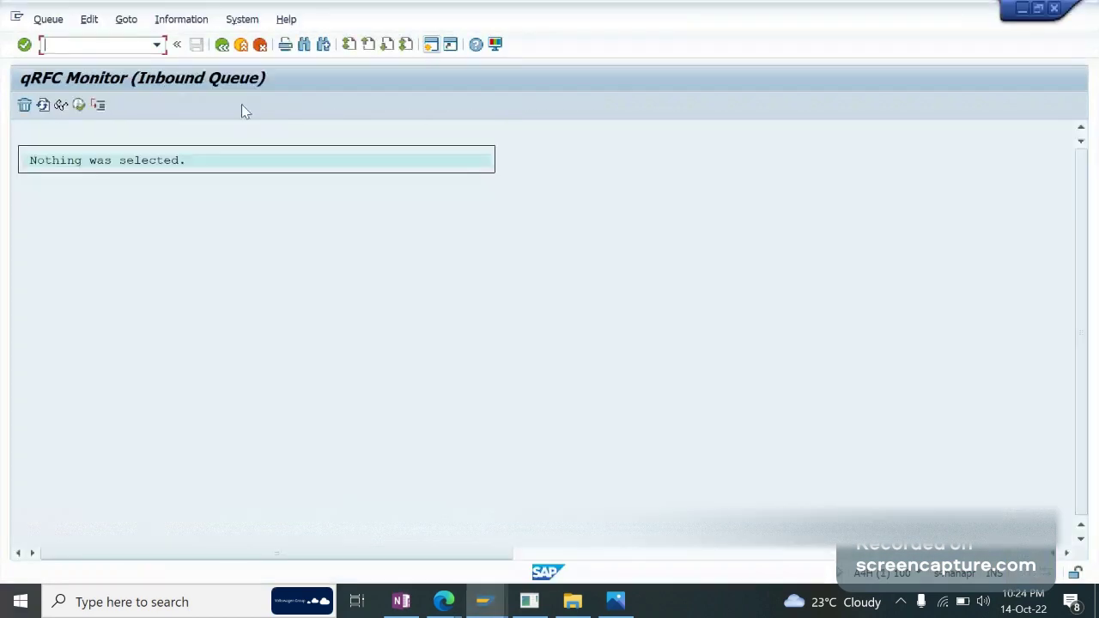
click(244, 47)
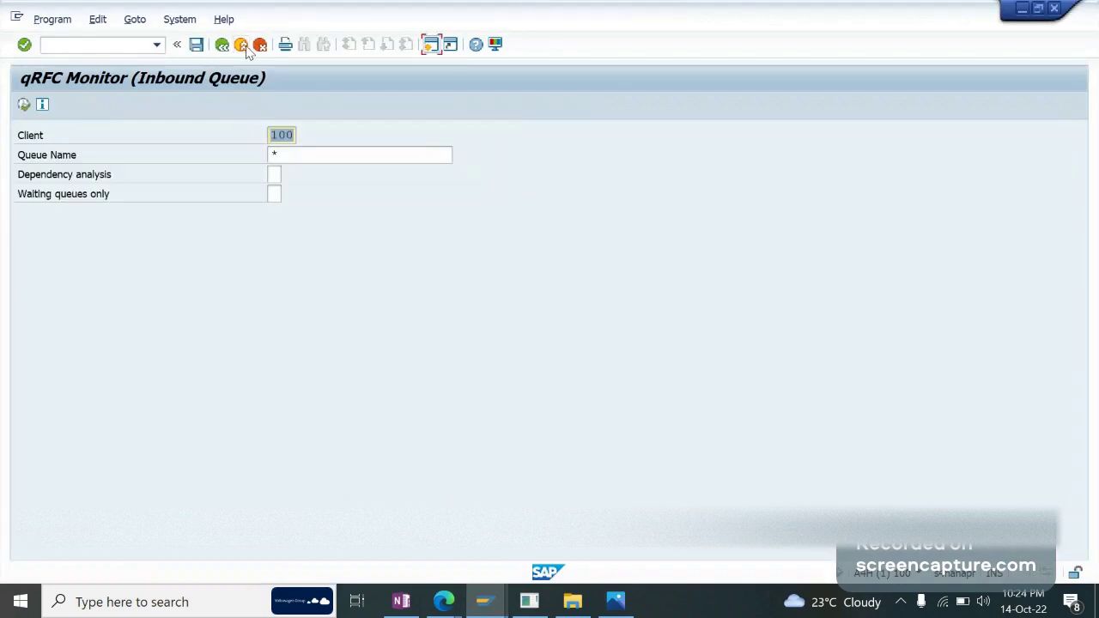
click(244, 46)
click(244, 46)
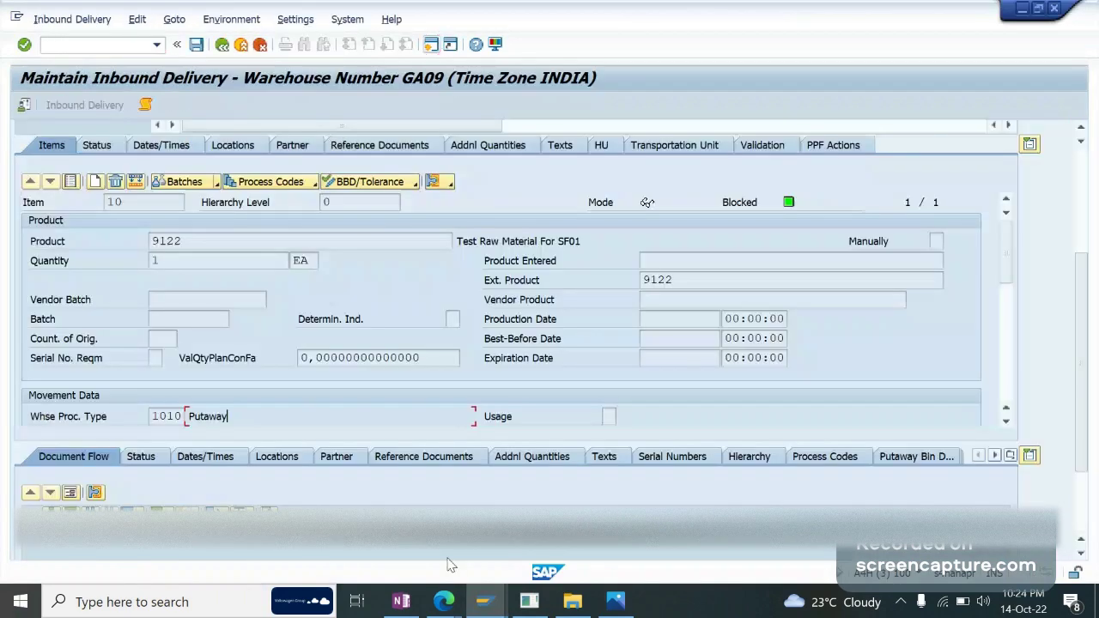
Step: Switch to the Display IMG window, collapse the Interfaces node and expand Cross-Process Settings under Extended Warehouse Management
click(484, 602)
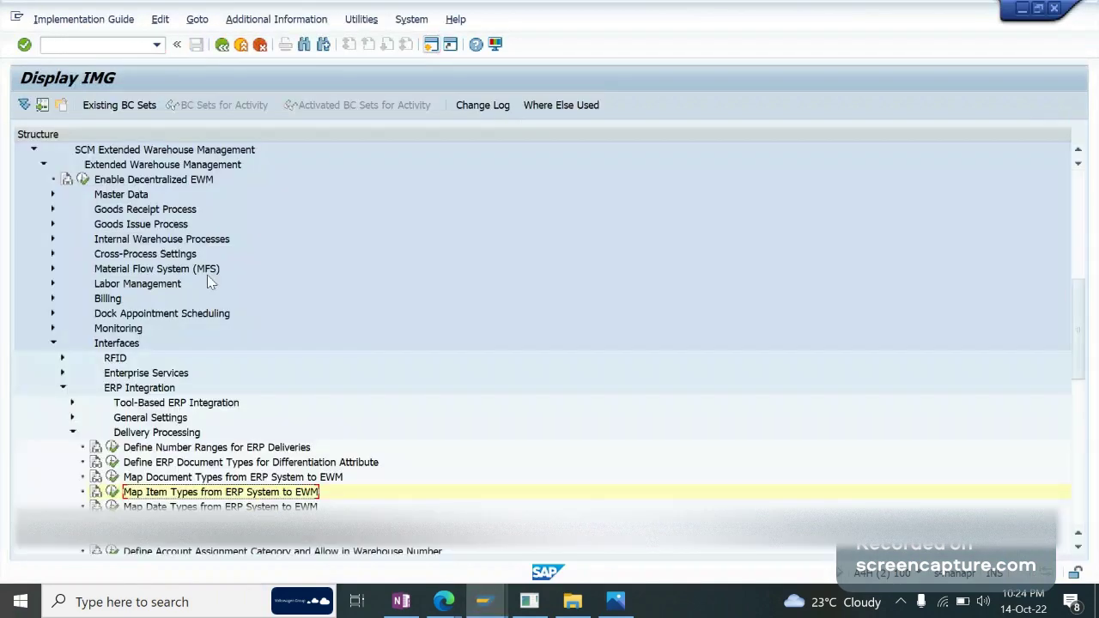
double_click(100, 345)
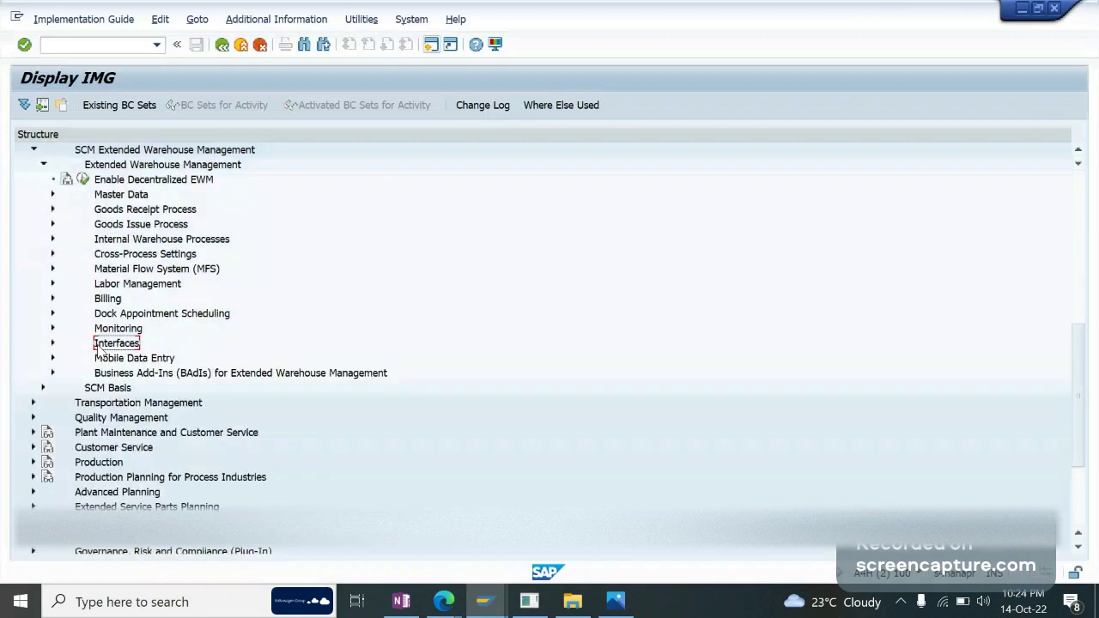
key(Up)
key(Up)
key(Up)
key(Up)
key(Up)
key(Up)
key(Right)
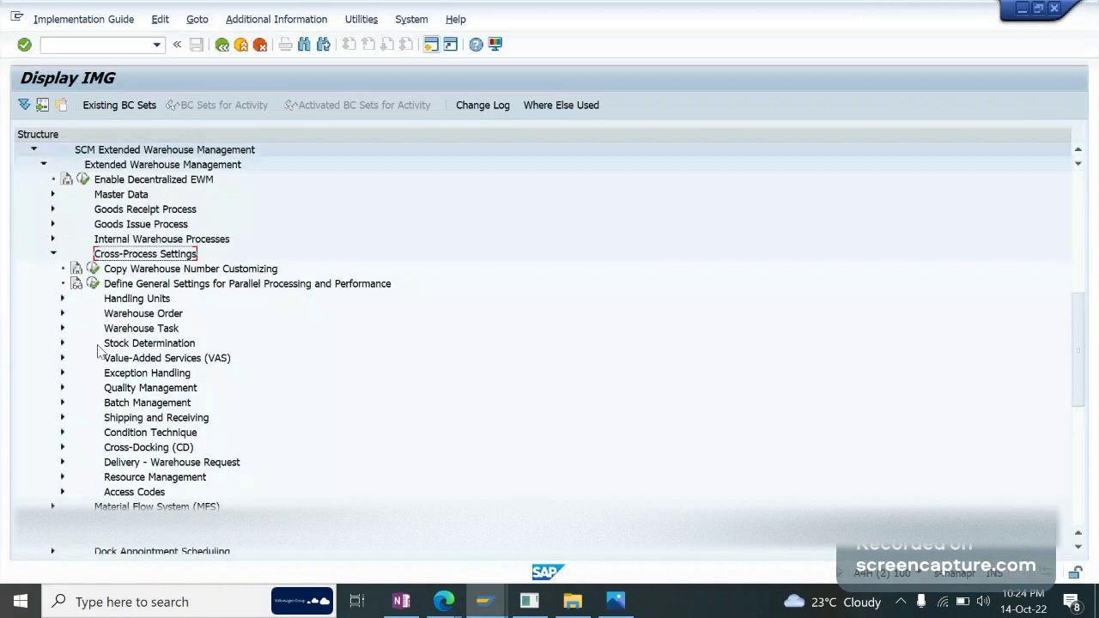
Step: Expand the Warehouse Task node under Cross-Process Settings
key(Down)
key(Up)
key(Down)
key(Down)
key(Down)
key(Down)
key(Down)
key(Right)
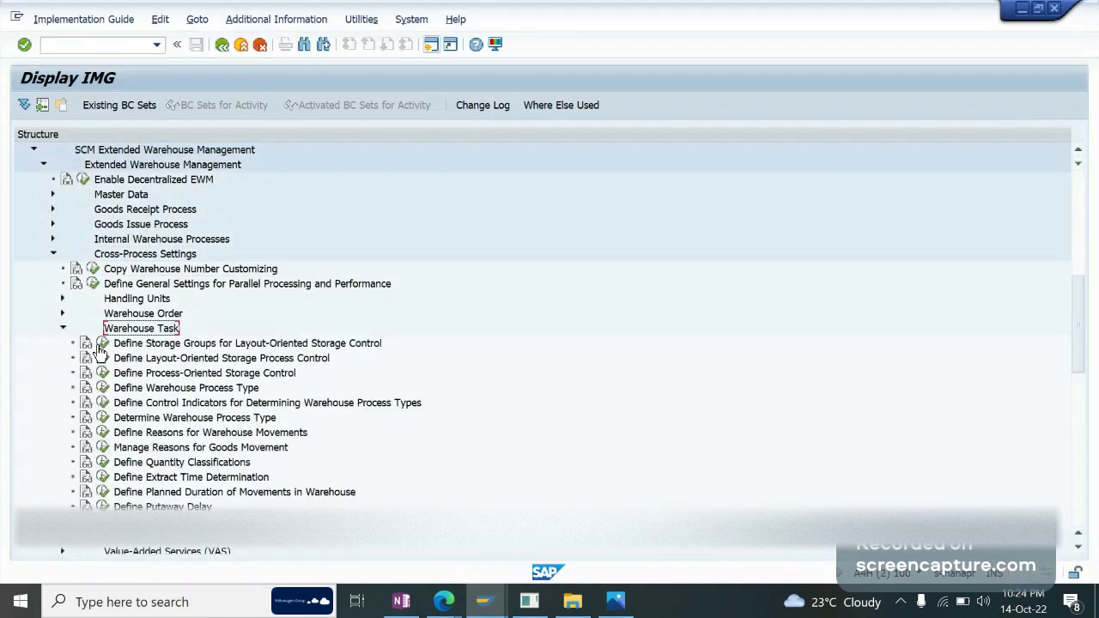
Step: Open the Determine Warehouse Process Type activity from the Warehouse Task customizing
key(Down)
key(Down)
key(Down)
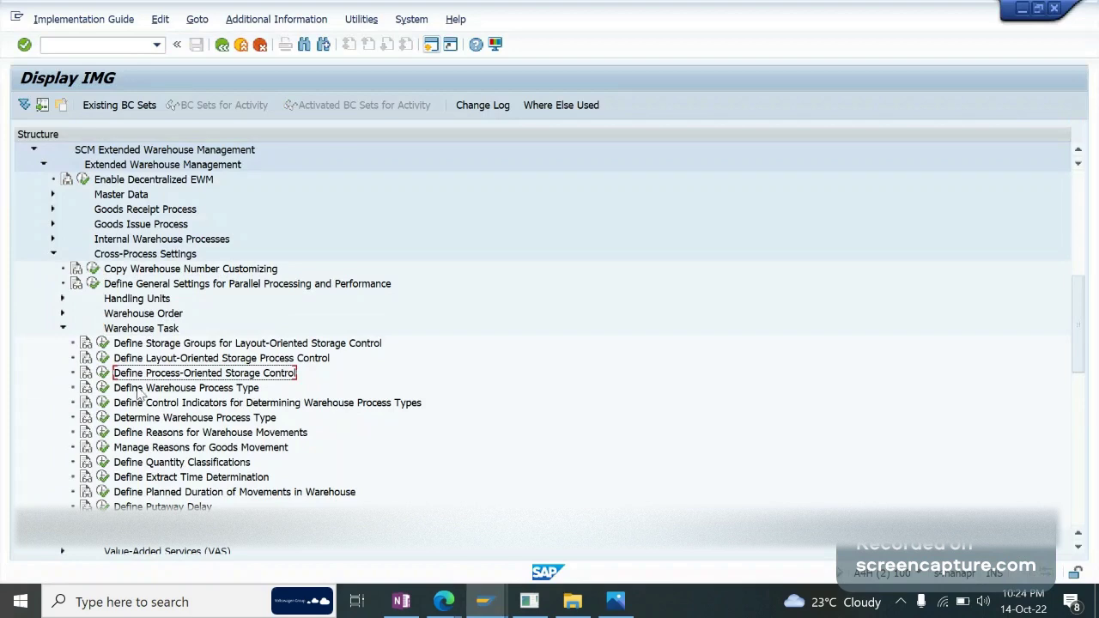
key(Down)
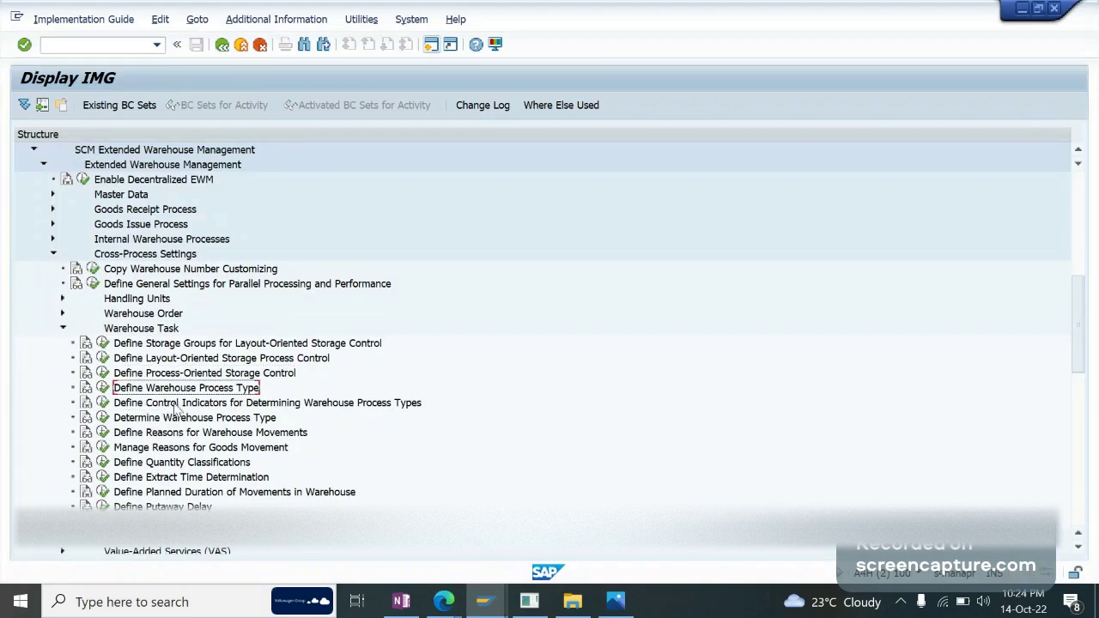
click(103, 417)
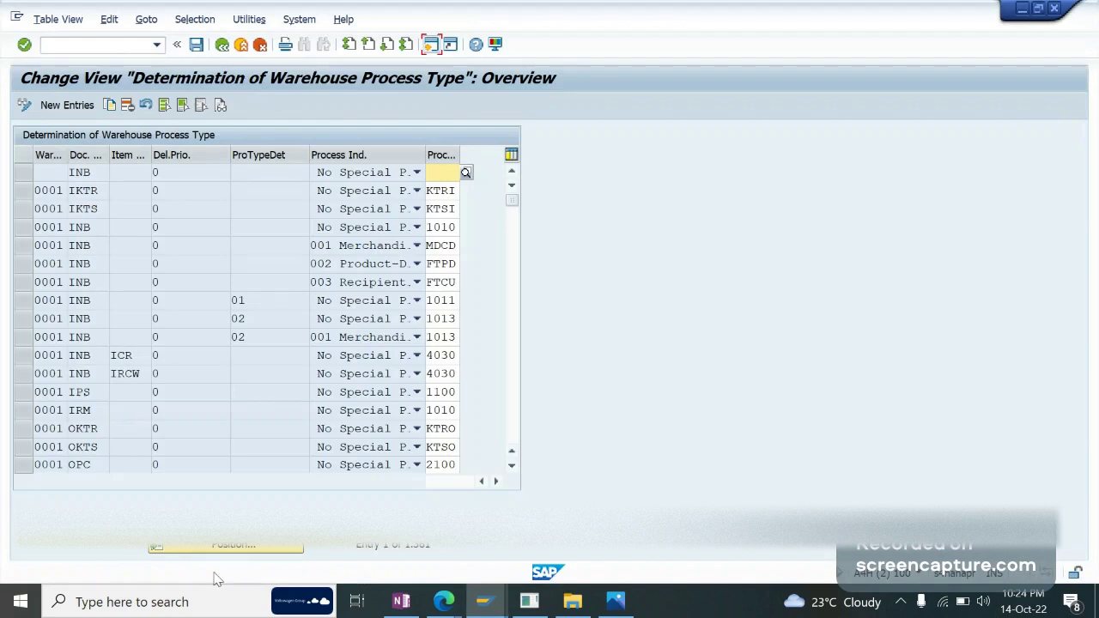
Step: Position the Determination of Warehouse Process Type list at warehouse number GA09 and document type INB
click(214, 548)
text(in)
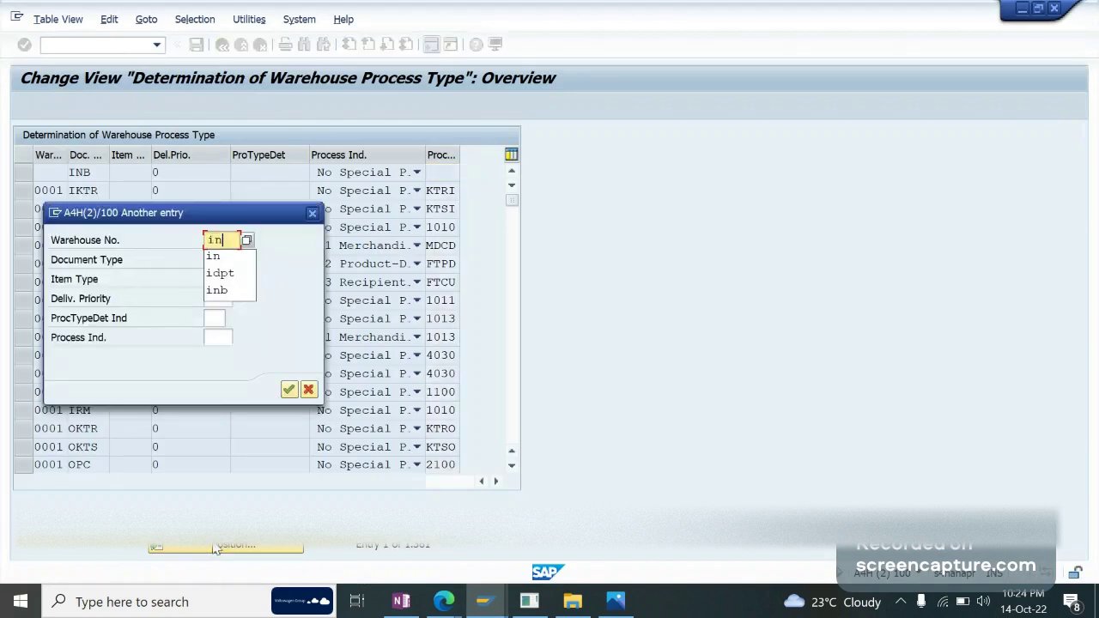
text(b)
key(BackSpace)
key(BackSpace)
key(BackSpace)
text(g)
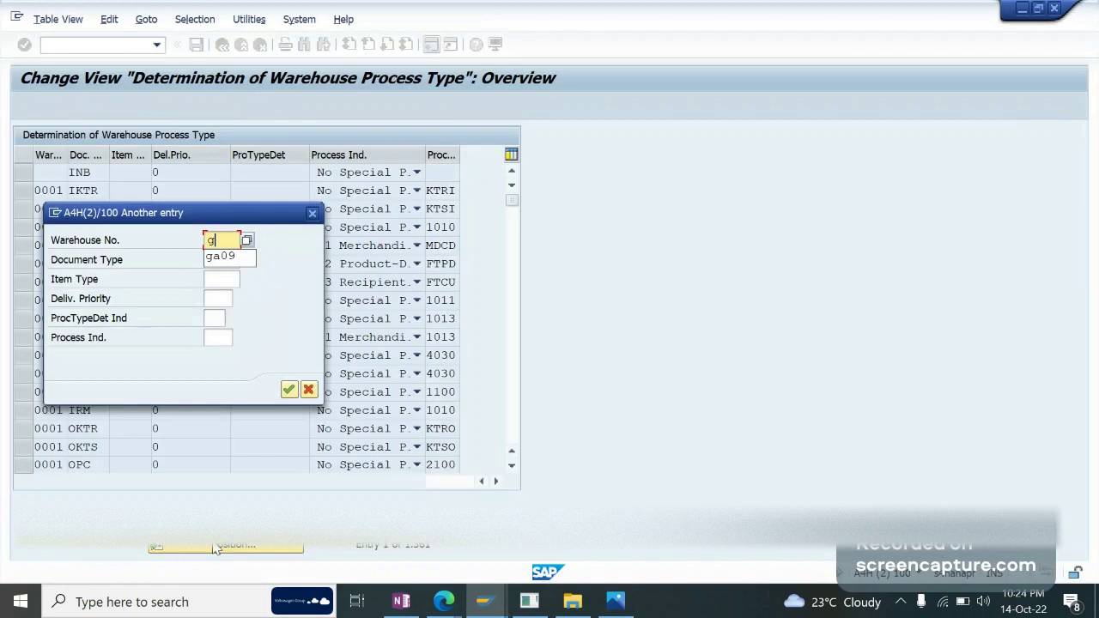
text(a09)
key(Tab)
text(inb)
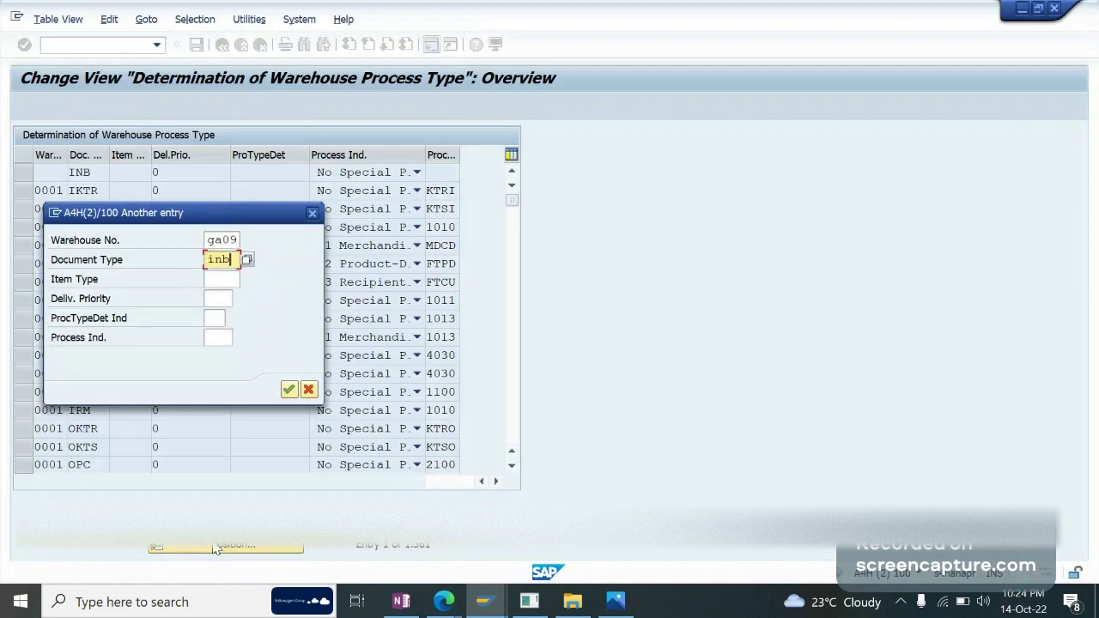
key(Return)
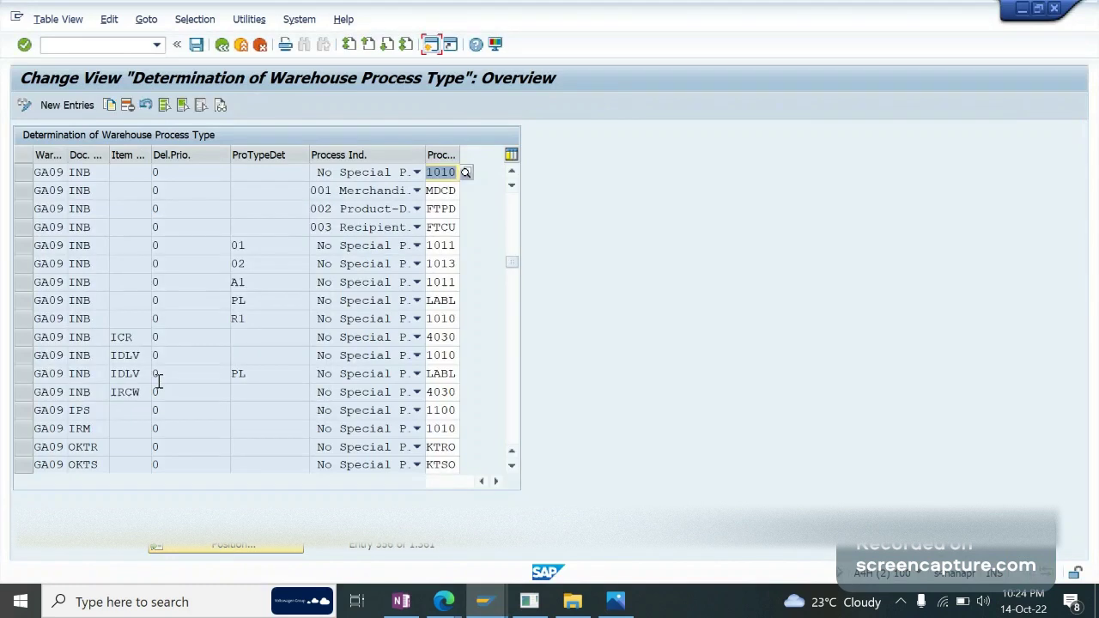
Step: Check the process type of the GA09 INB entry with item type IDLV and compare it with the Maintain Inbound Delivery window
click(49, 354)
click(187, 355)
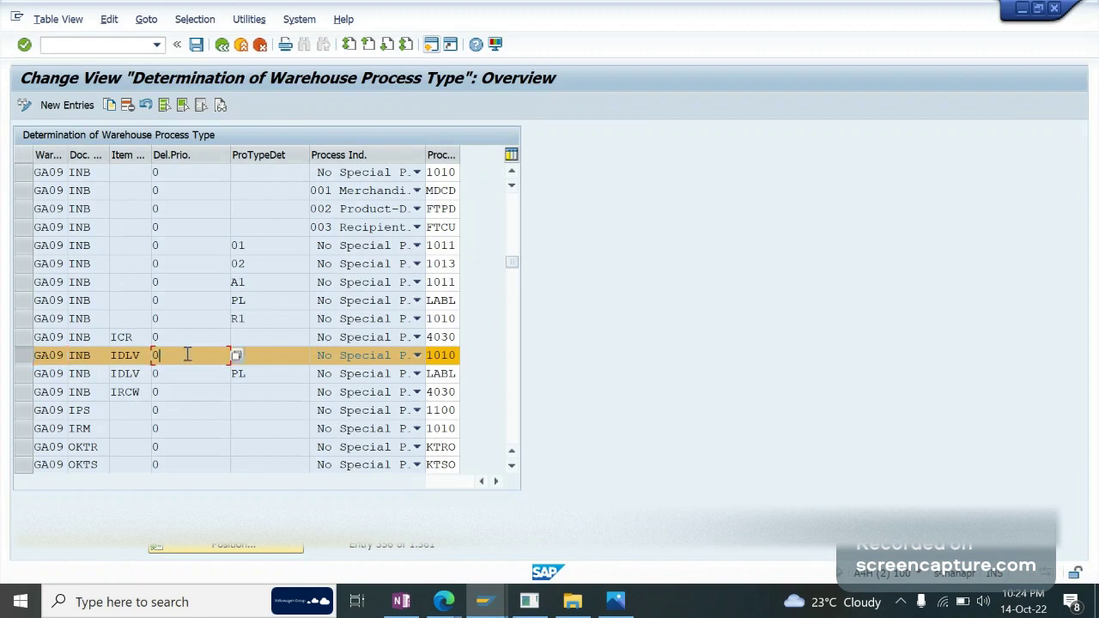
click(445, 355)
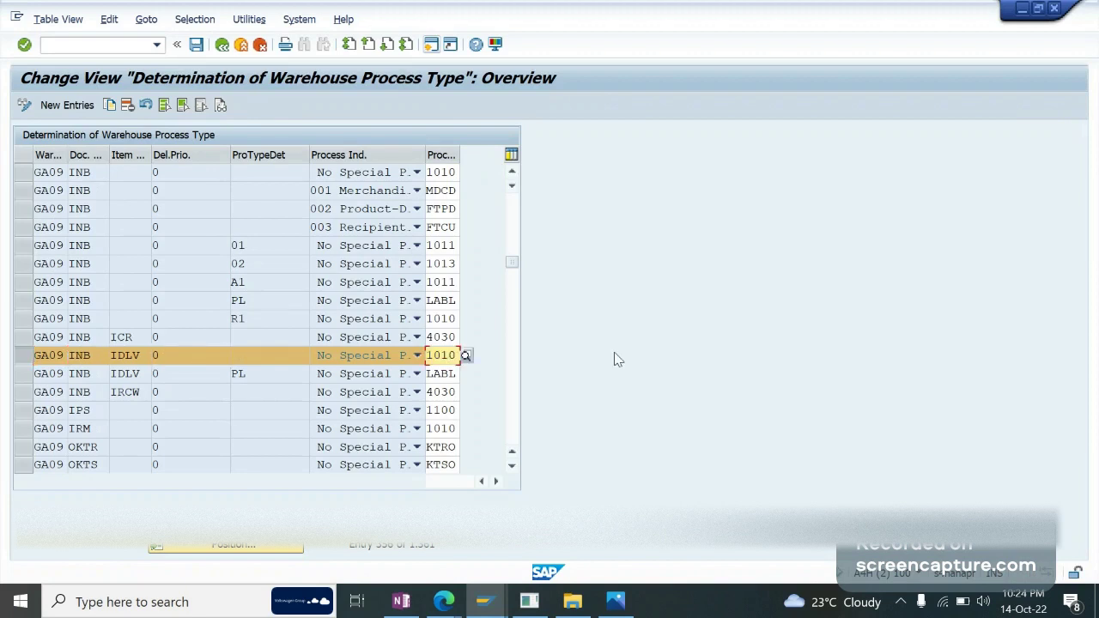
click(214, 388)
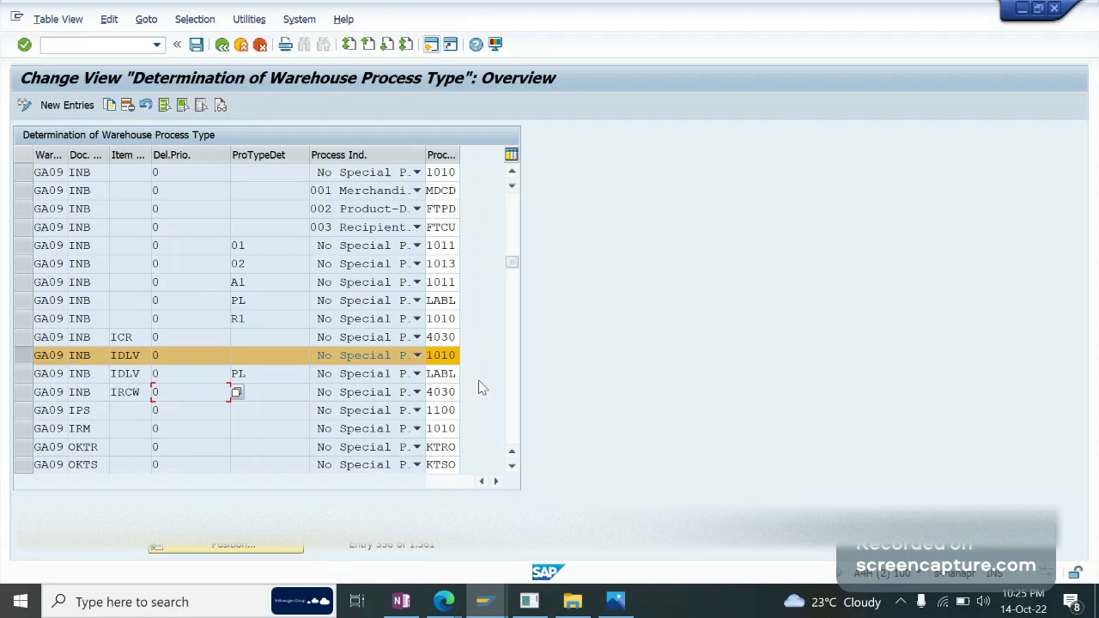
click(504, 606)
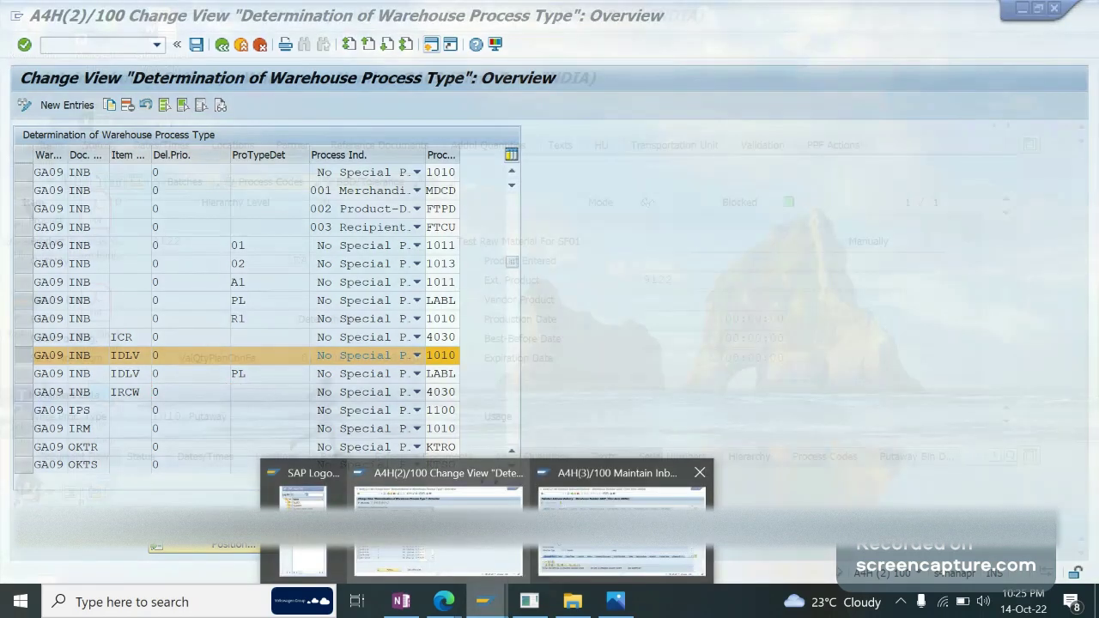
click(622, 524)
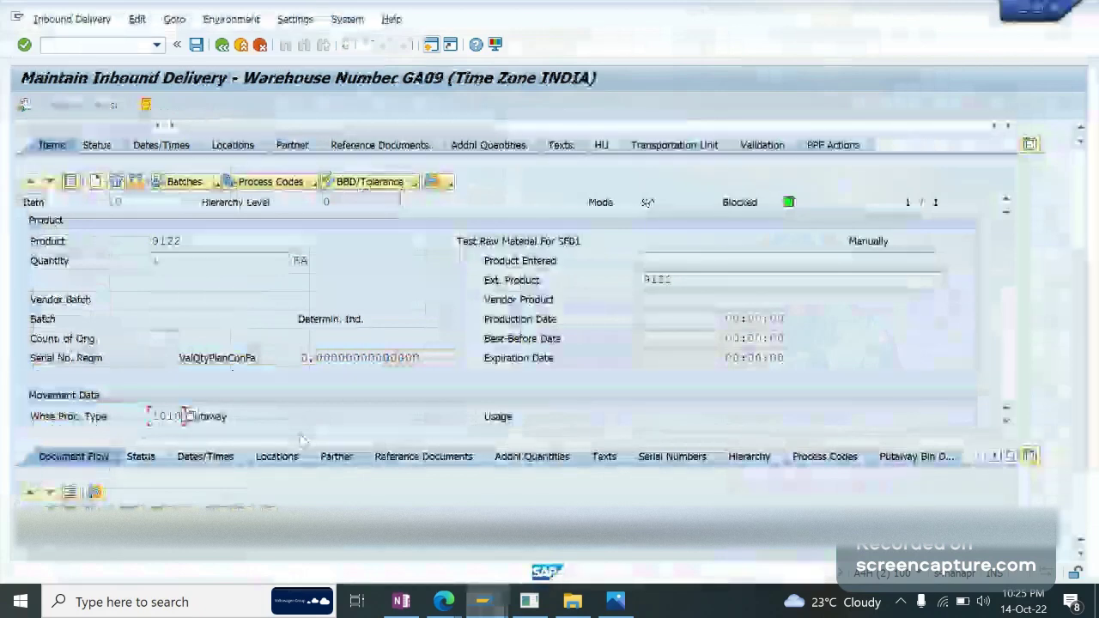
Step: Switch to OneNote, remove a blank line above the Process Types table and add the line "Putaway startegy" below the table
click(401, 601)
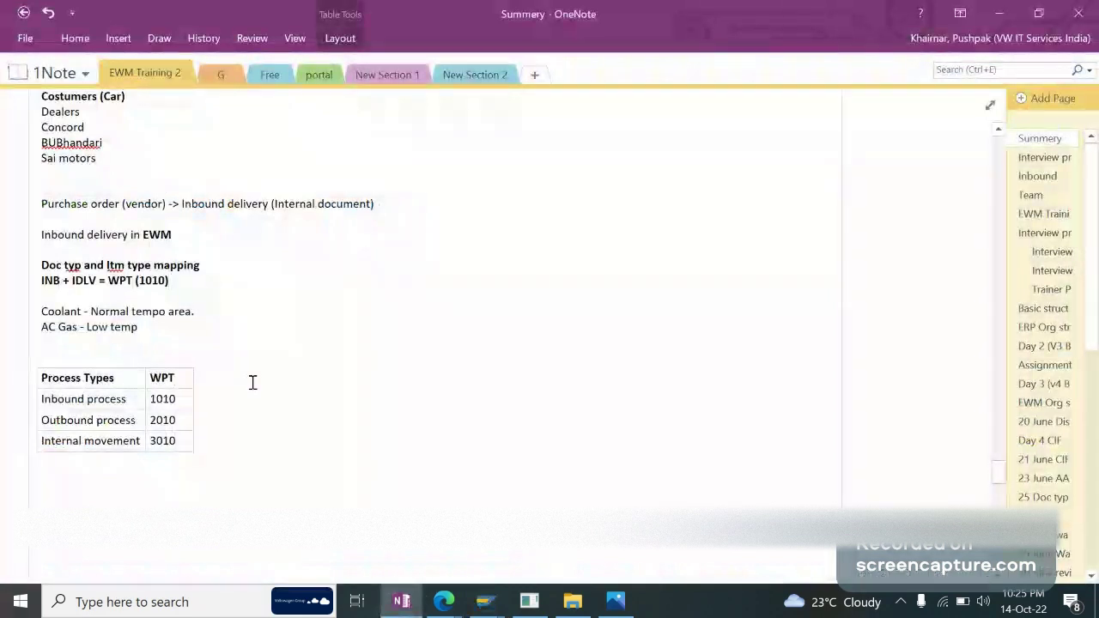
key(Delete)
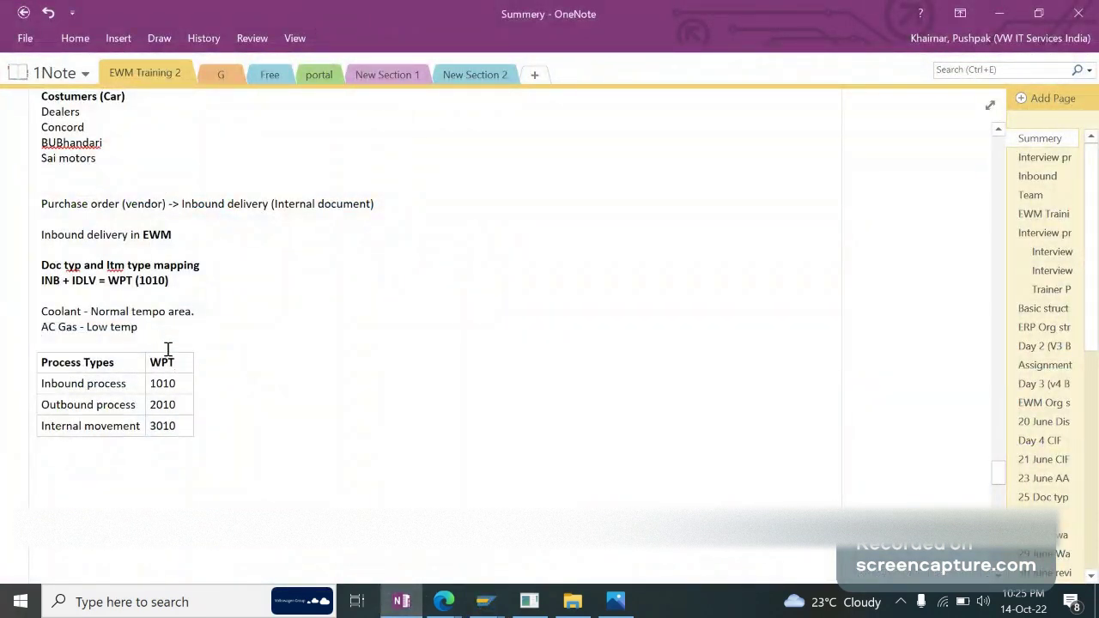
click(149, 456)
text(Putaway st)
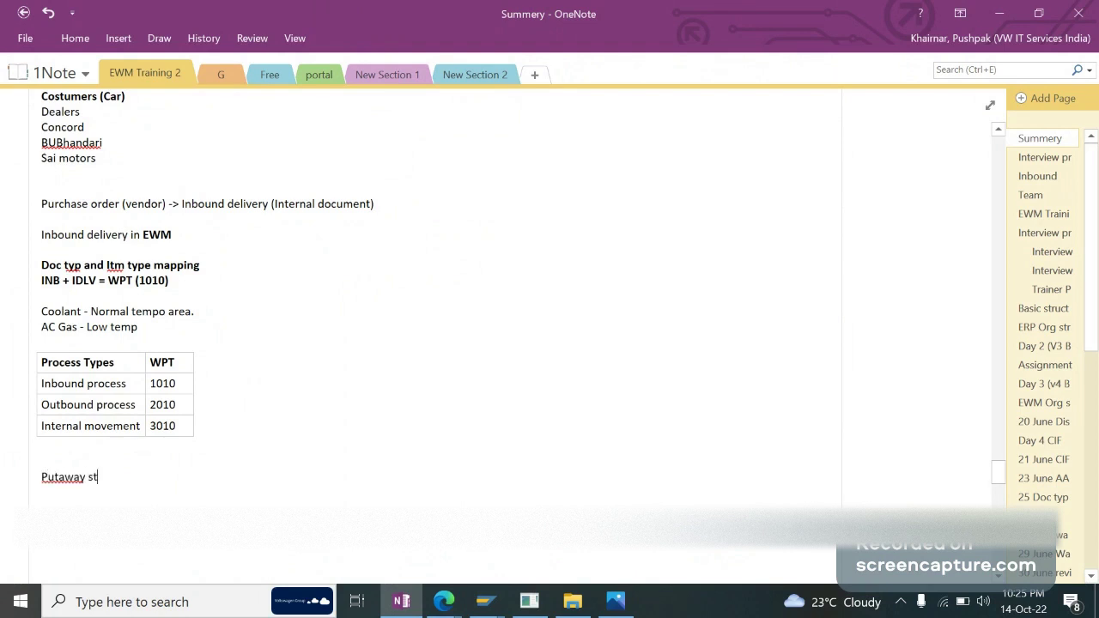
text(artegy()
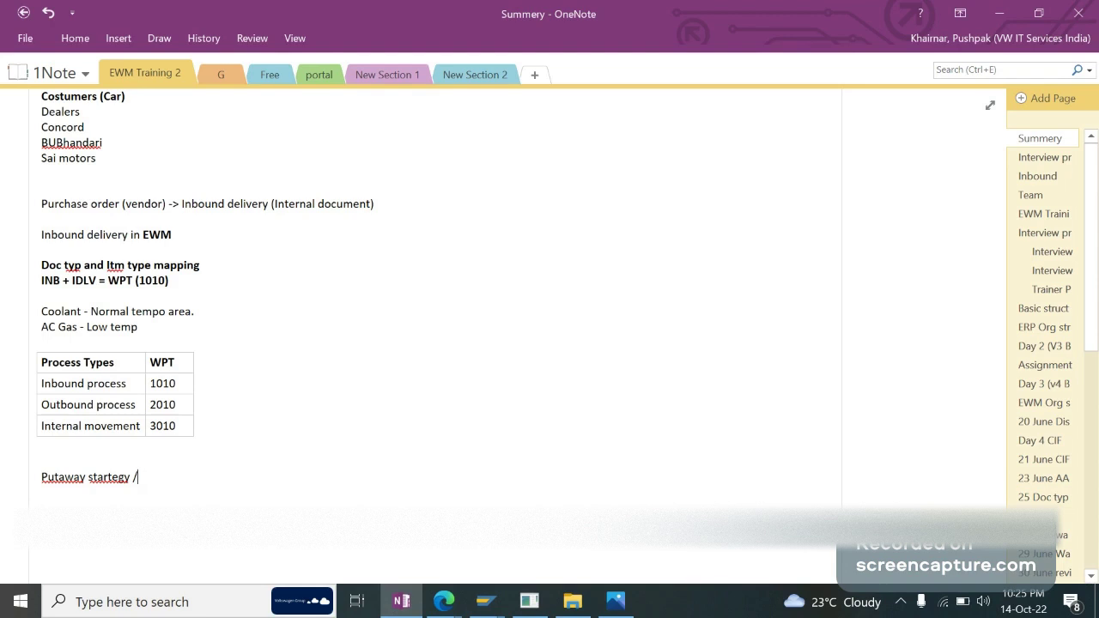
key(BackSpace)
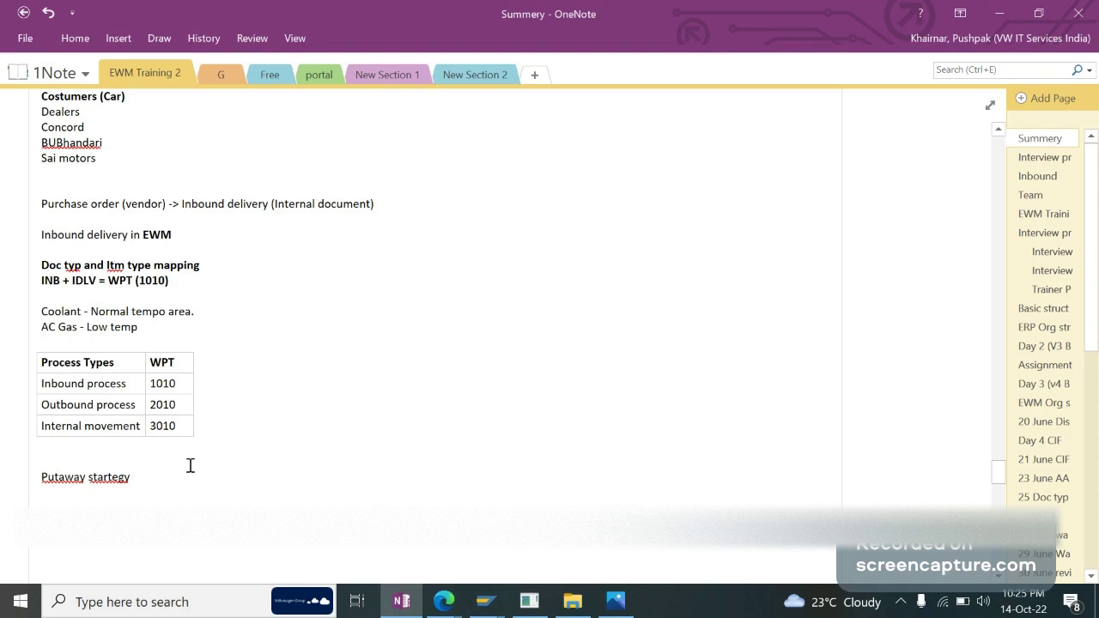
Step: View the WH Layout.jpg warehouse diagram and the production warehouse photo in the browser, and return to the OneNote notes
click(615, 601)
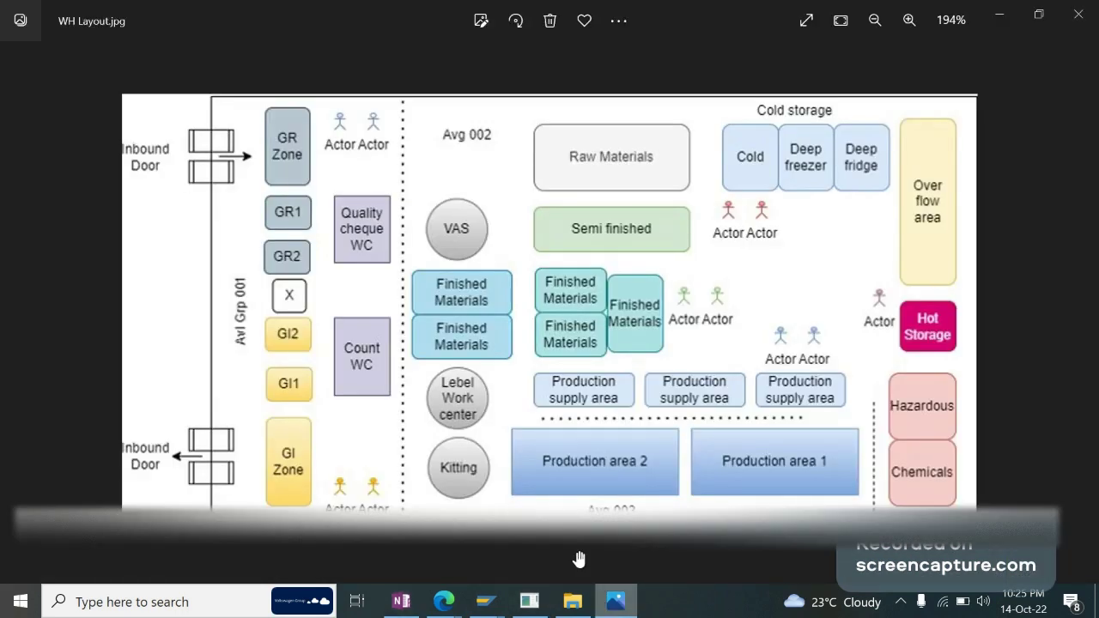
click(401, 603)
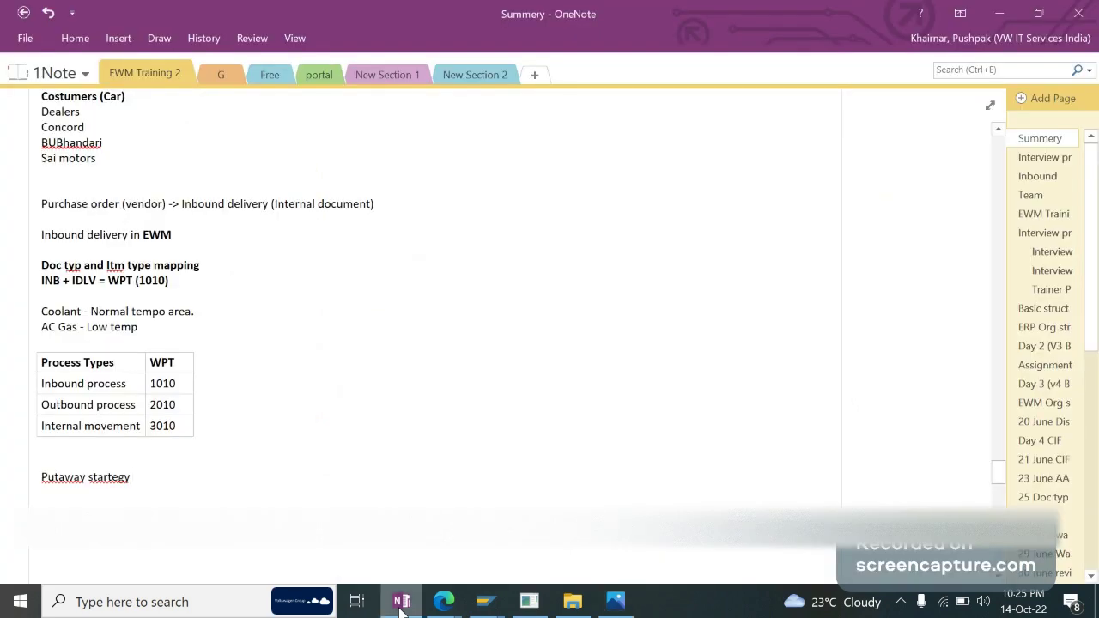
mouse_move(444, 602)
click(258, 516)
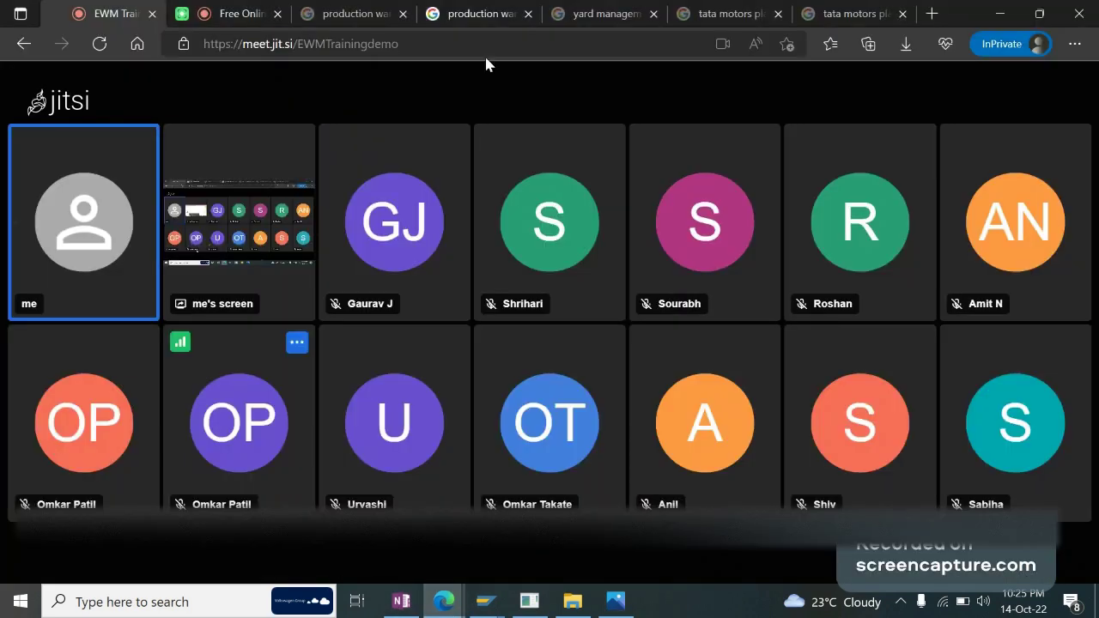
click(602, 14)
click(481, 13)
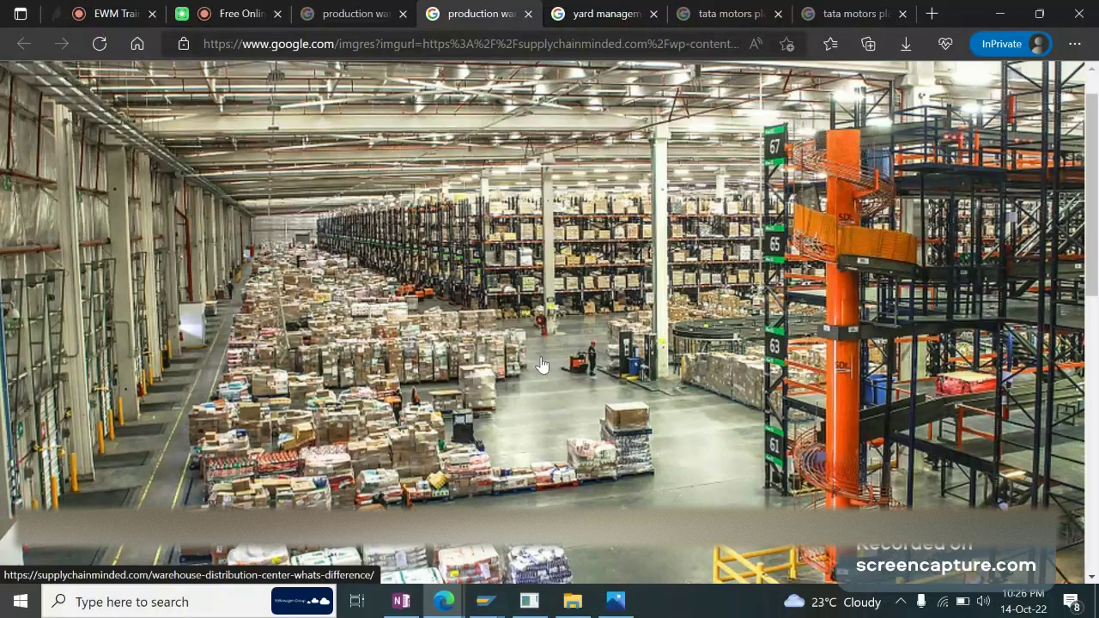
key(alt+Tab)
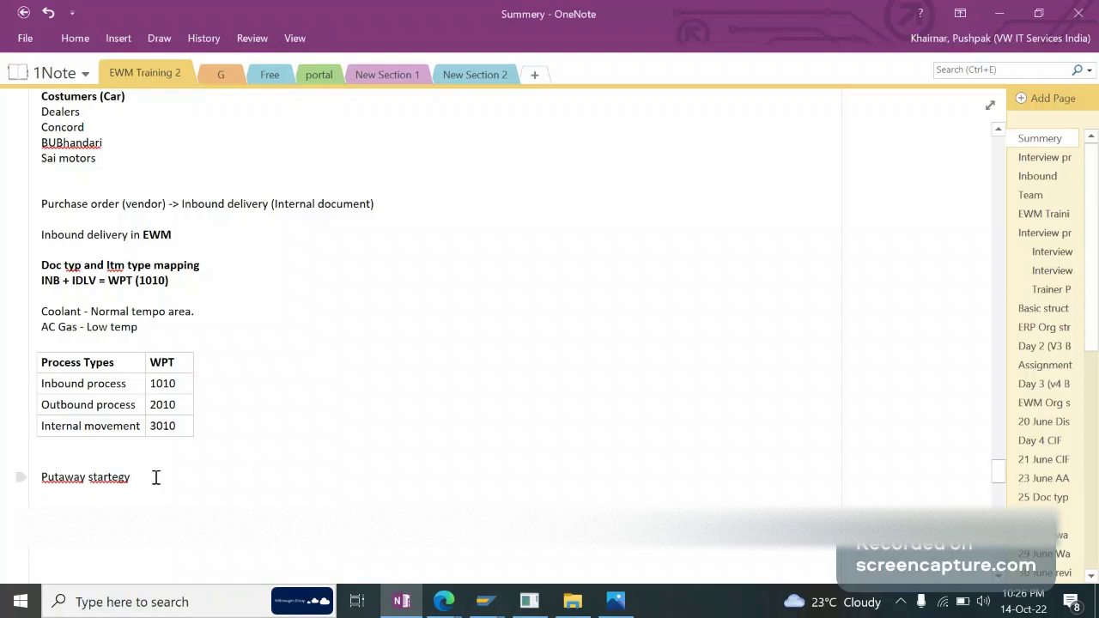
key(alt+Tab)
key(alt+Tab)
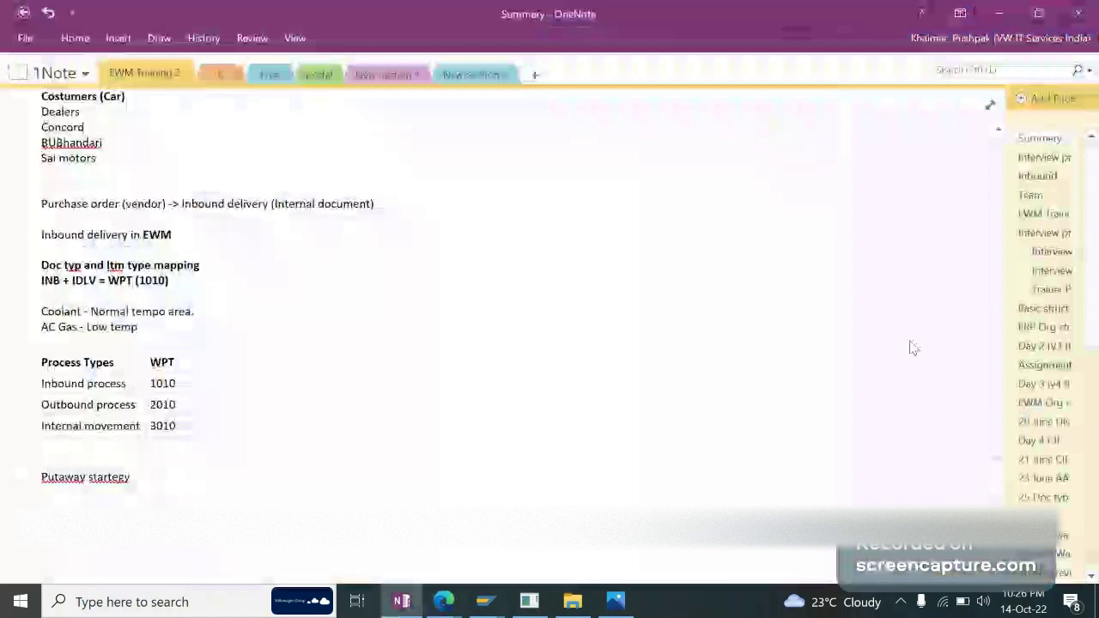
Step: Move the lines "Coolant - Normal tempo area." and "AC Gas - Low temp" to below Sai motors in the Costumers (Car) list
scroll(1003, 138, up, 1)
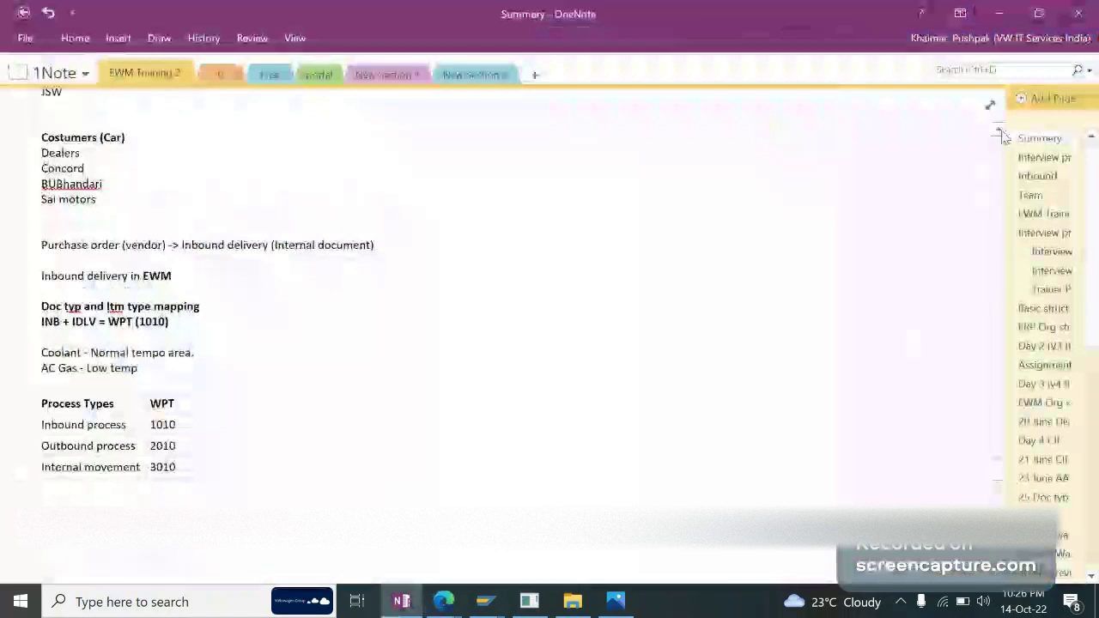
scroll(1003, 137, up, 1)
double_click(77, 176)
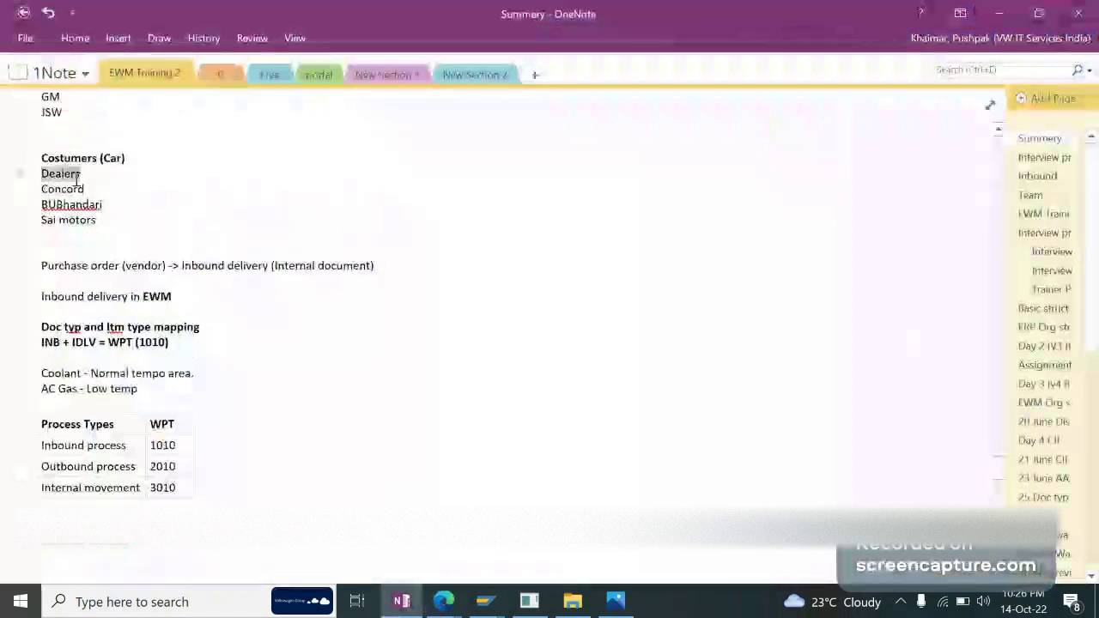
scroll(1004, 138, up, 3)
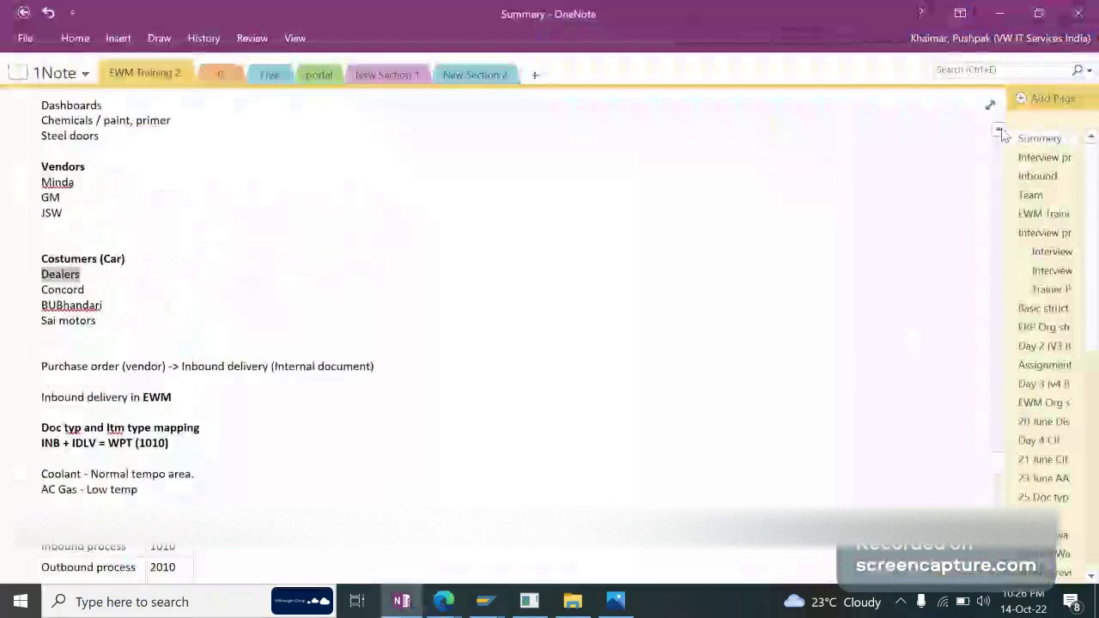
scroll(519, 337, up, 1)
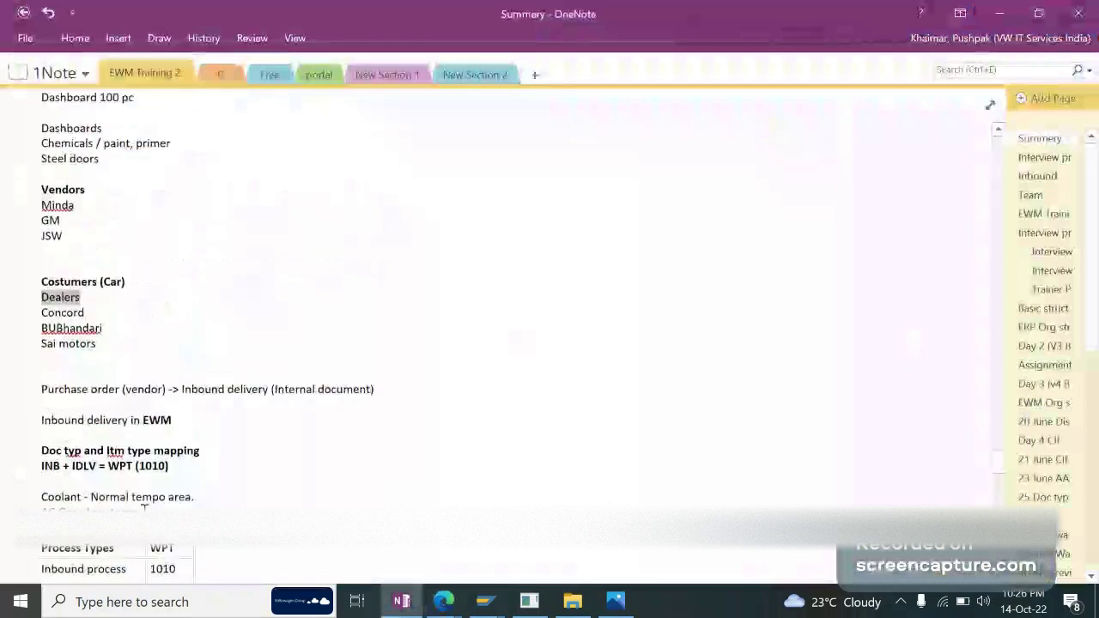
click(242, 501)
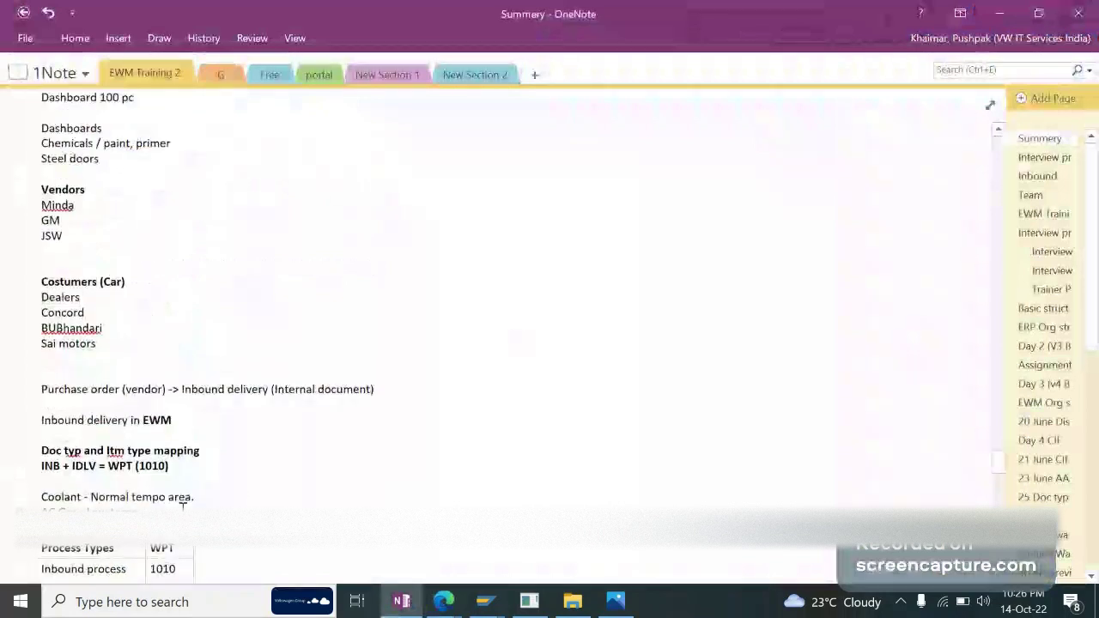
shift+click(42, 498)
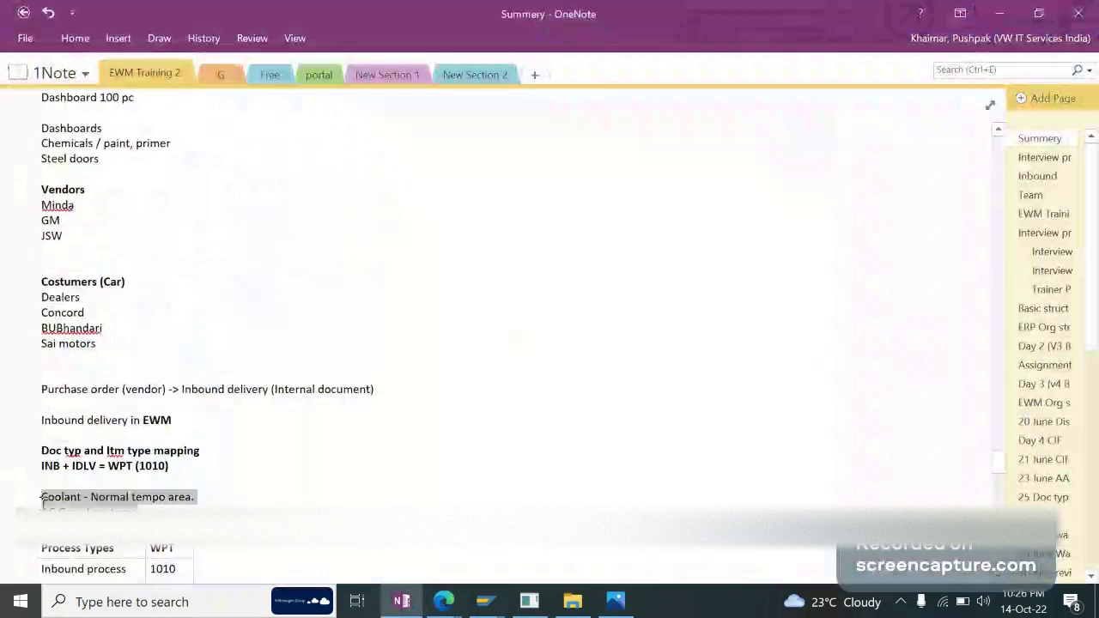
key(Delete)
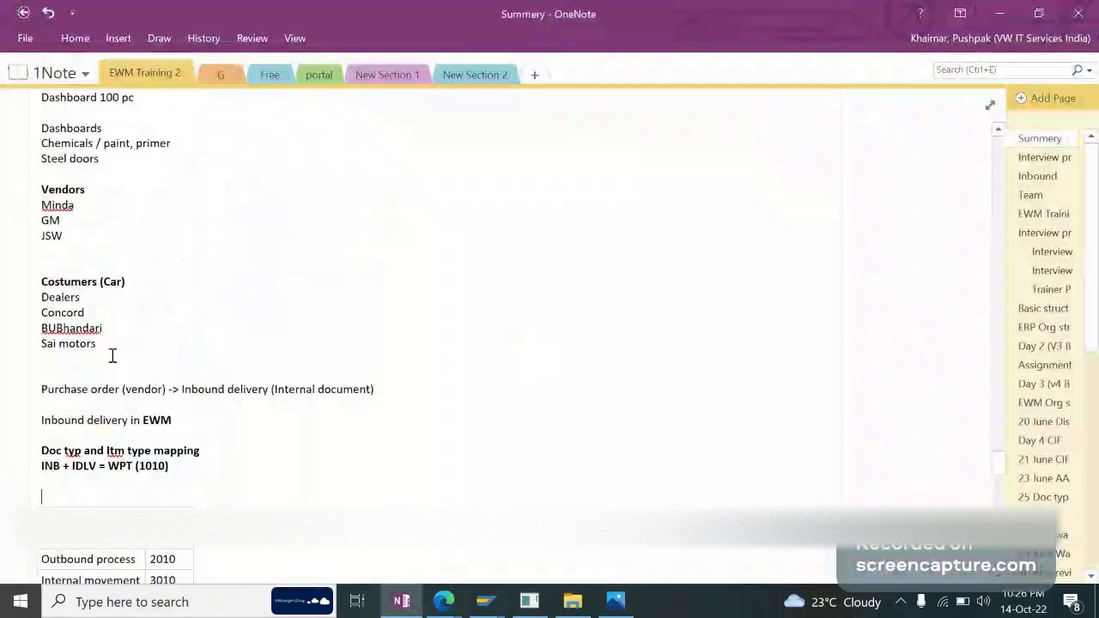
click(113, 355)
key(Return)
text(Coolant - Normal tempo area. AC Gas - Low temp)
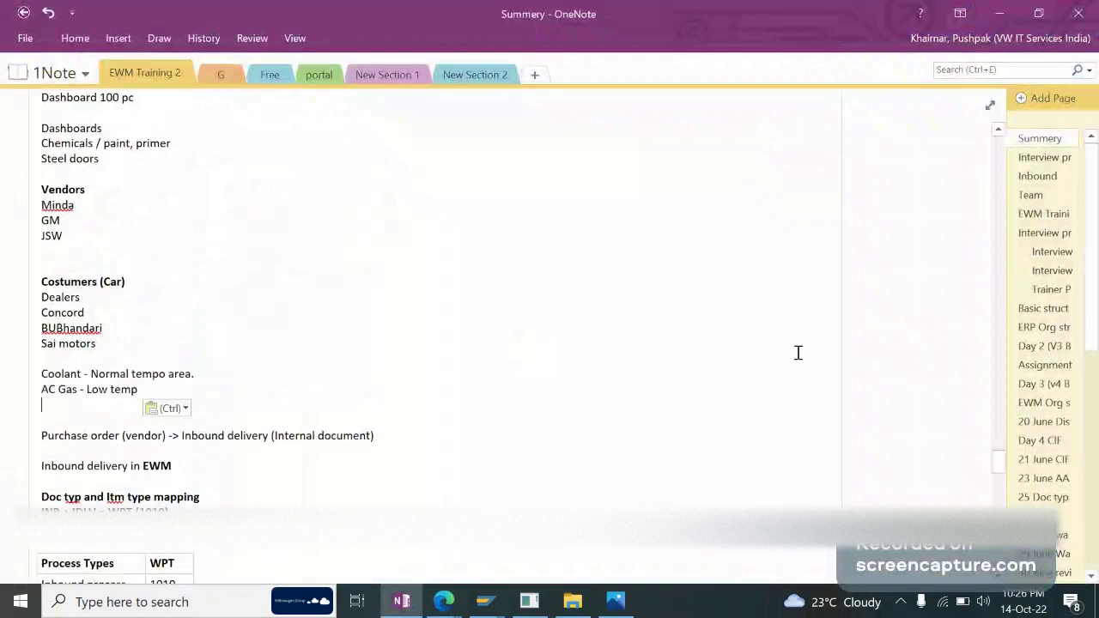
Step: Change the "Raw Storage type" heading in the 14 Oct notes to "Raw1 Storage type"
scroll(1003, 449, up, 5)
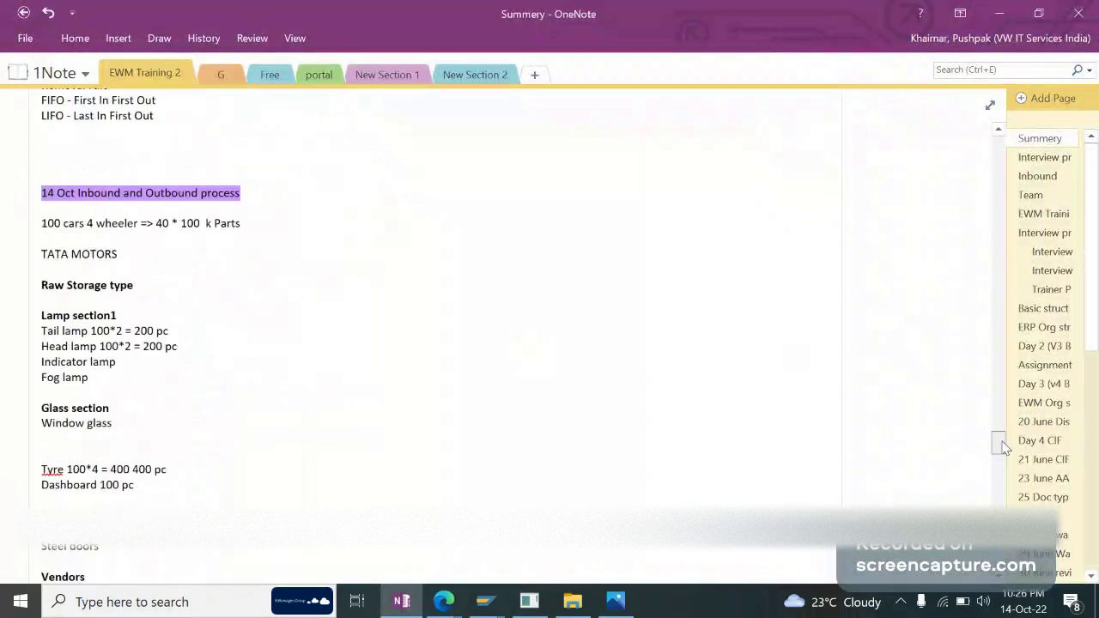
scroll(1003, 448, down, 1)
scroll(1001, 447, down, 1)
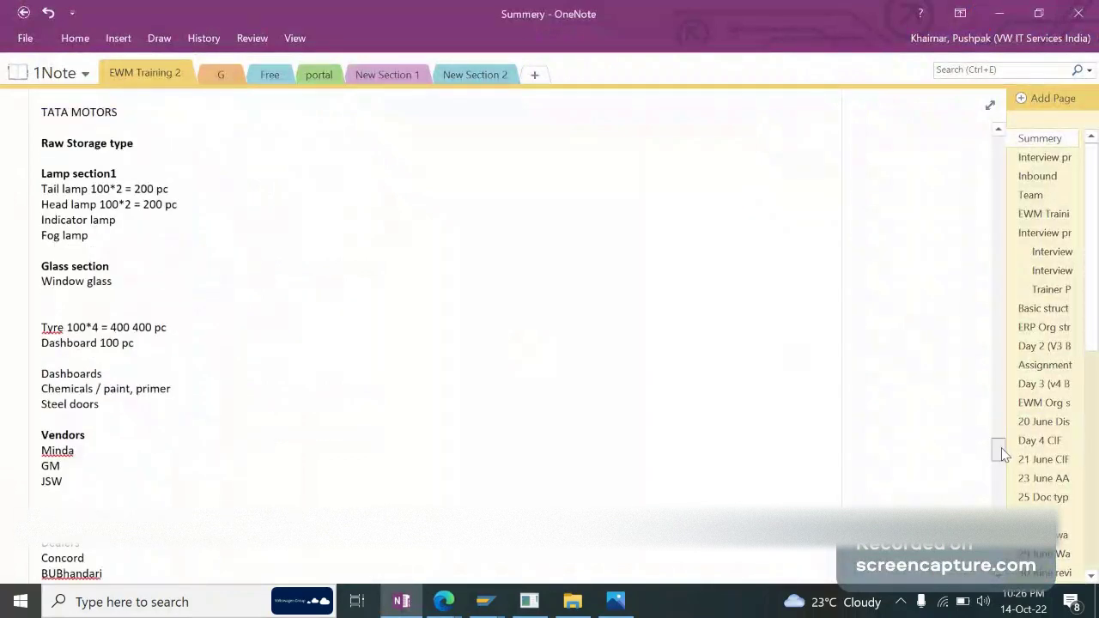
scroll(1003, 455, down, 1)
scroll(1002, 450, up, 1)
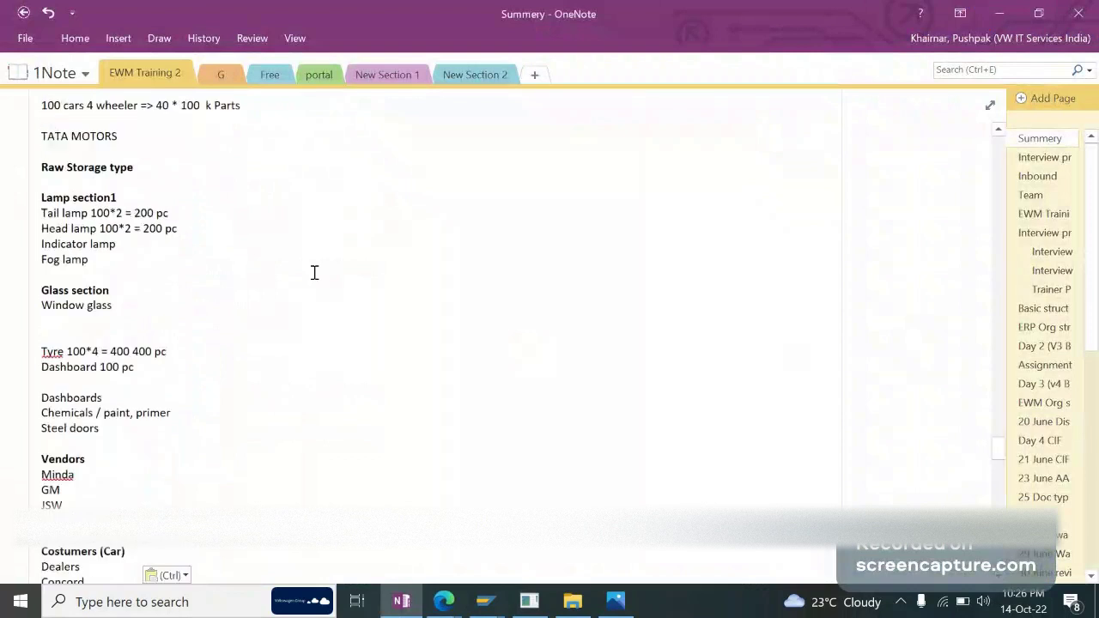
drag(39, 213, 91, 221)
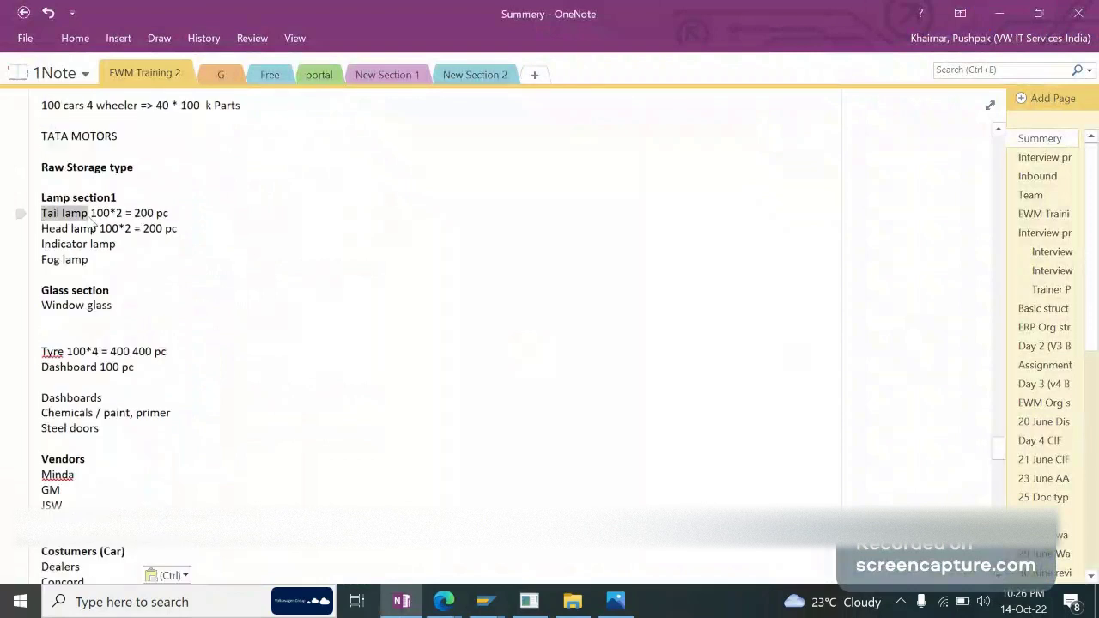
click(91, 221)
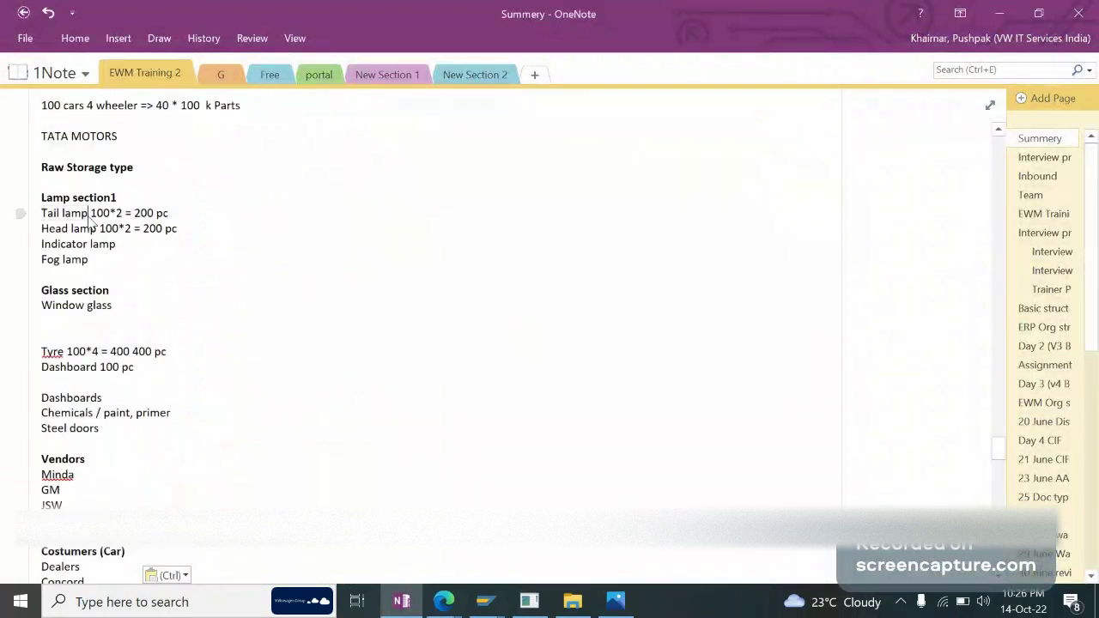
click(70, 171)
text(1)
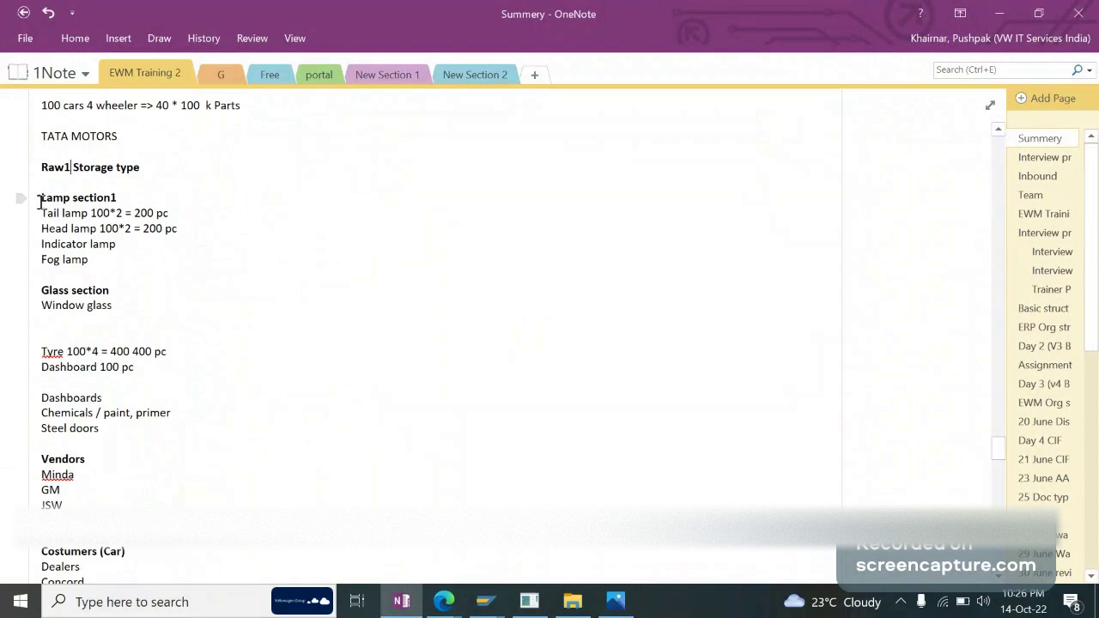
Step: Remove the blank line between the Raw1 Storage type and Lamp section1 headings, and highlight the words Tail lamp
drag(40, 202, 116, 198)
click(113, 181)
key(Delete)
drag(51, 193, 91, 199)
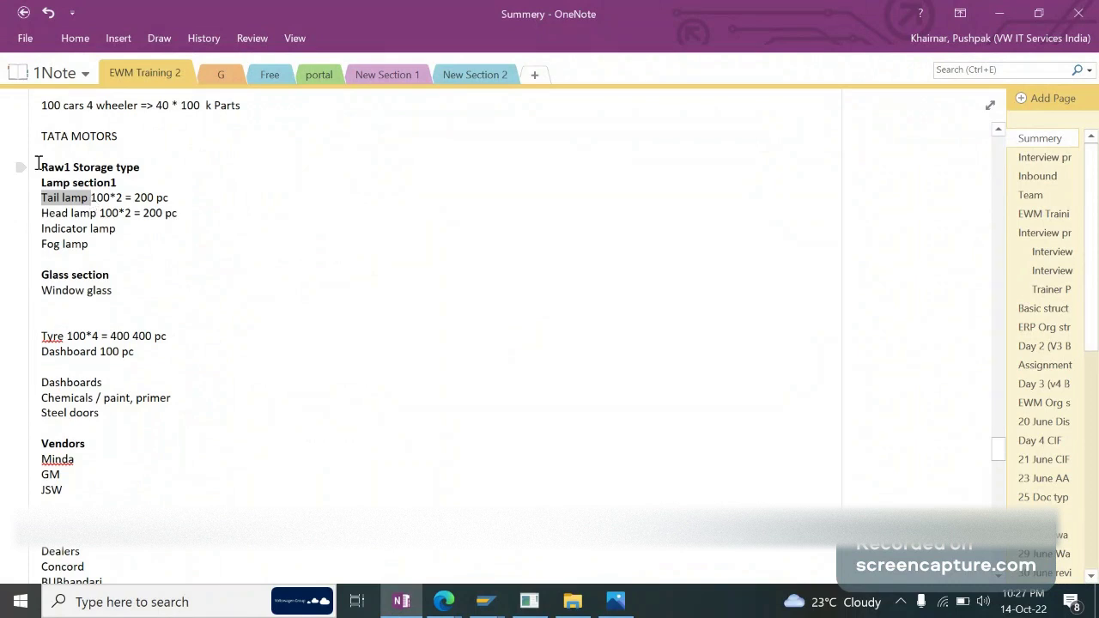
Step: Prefix the Raw1 Storage type heading under TATA MOTORS with the storage type number 0020
drag(38, 163, 65, 166)
click(72, 174)
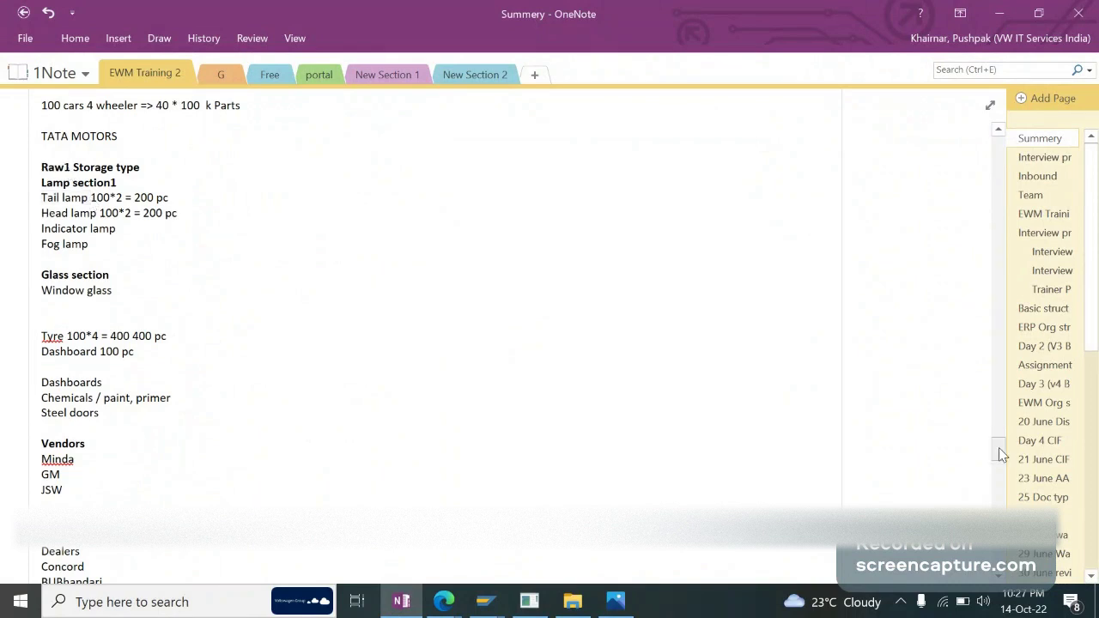
mouse_move(1001, 455)
mouse_down()
mouse_move(1006, 495)
mouse_move(1009, 460)
mouse_up()
click(362, 272)
scroll(1007, 457, up, 1)
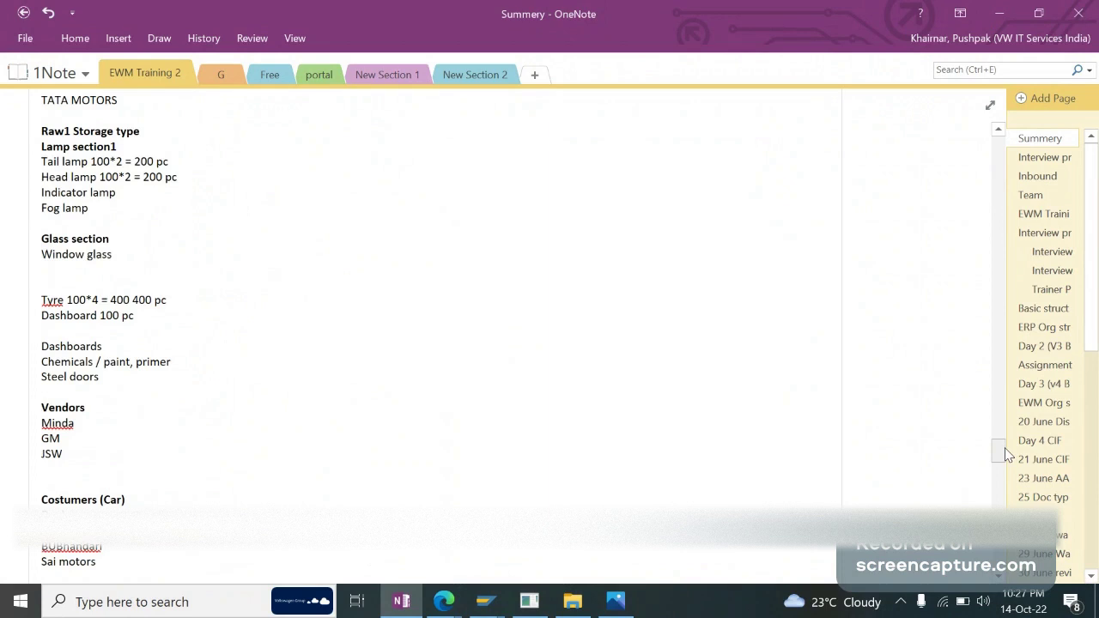
click(42, 129)
text(0020)
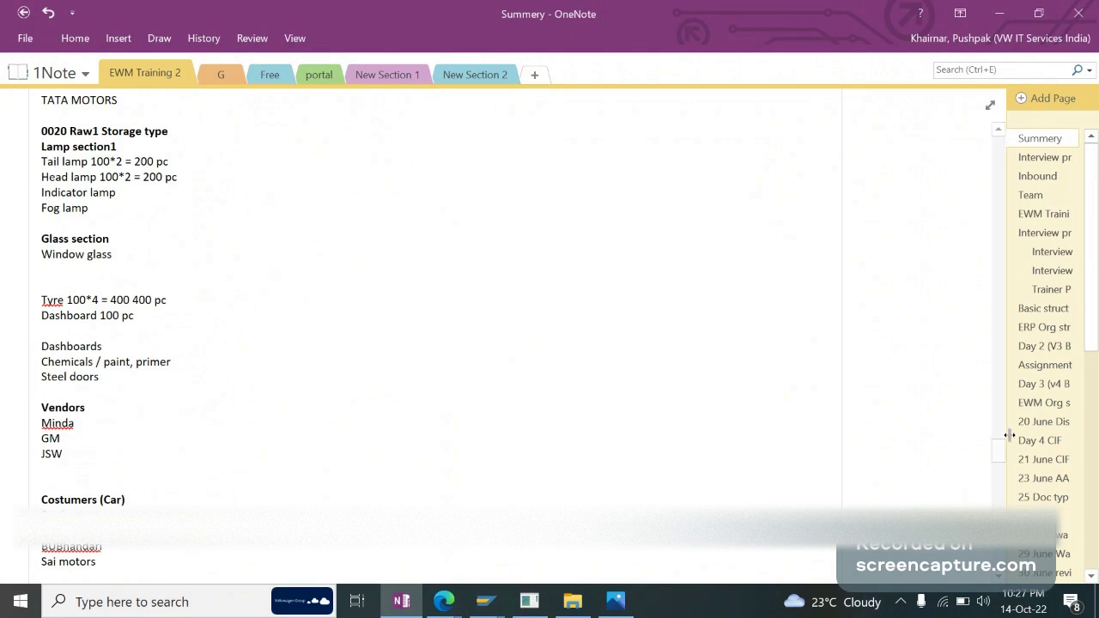
Step: Write the line "Doc Typ + Itm Typ = WPT" below the Putaway startegy line in the notes
drag(1002, 457, 1003, 481)
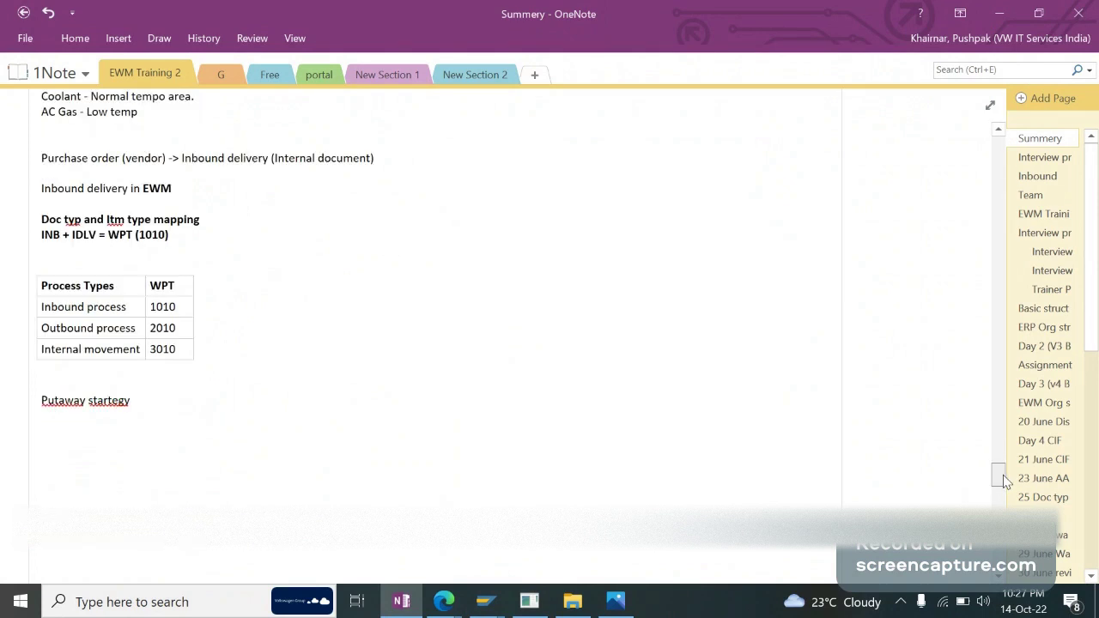
scroll(134, 390, down, 2)
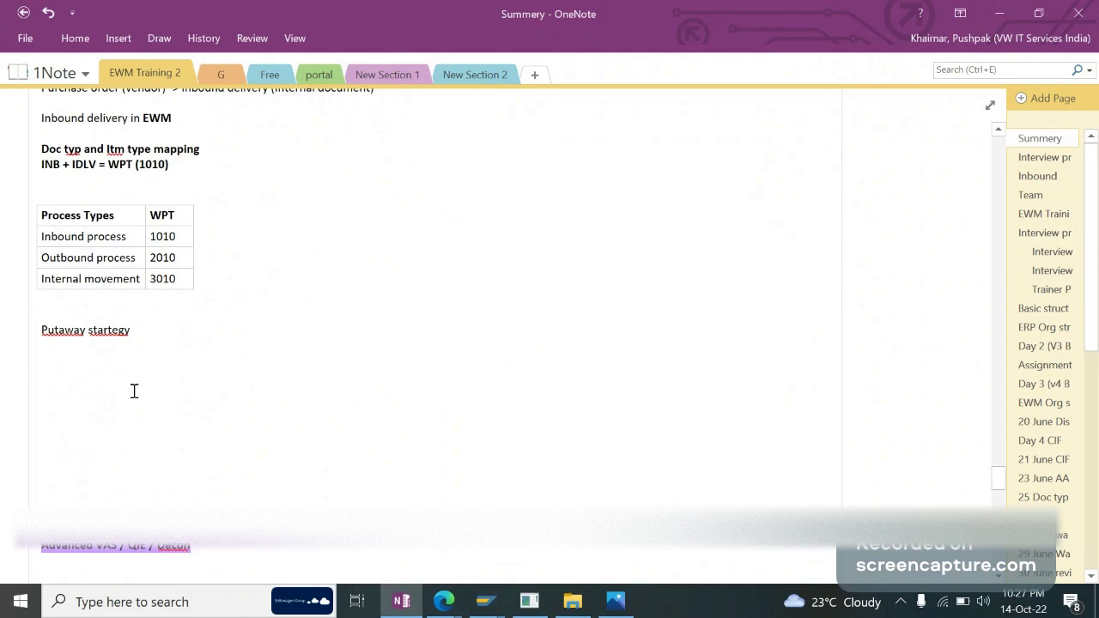
click(134, 390)
text(INB)
key(BackSpace)
key(BackSpace)
key(BackSpace)
text(D)
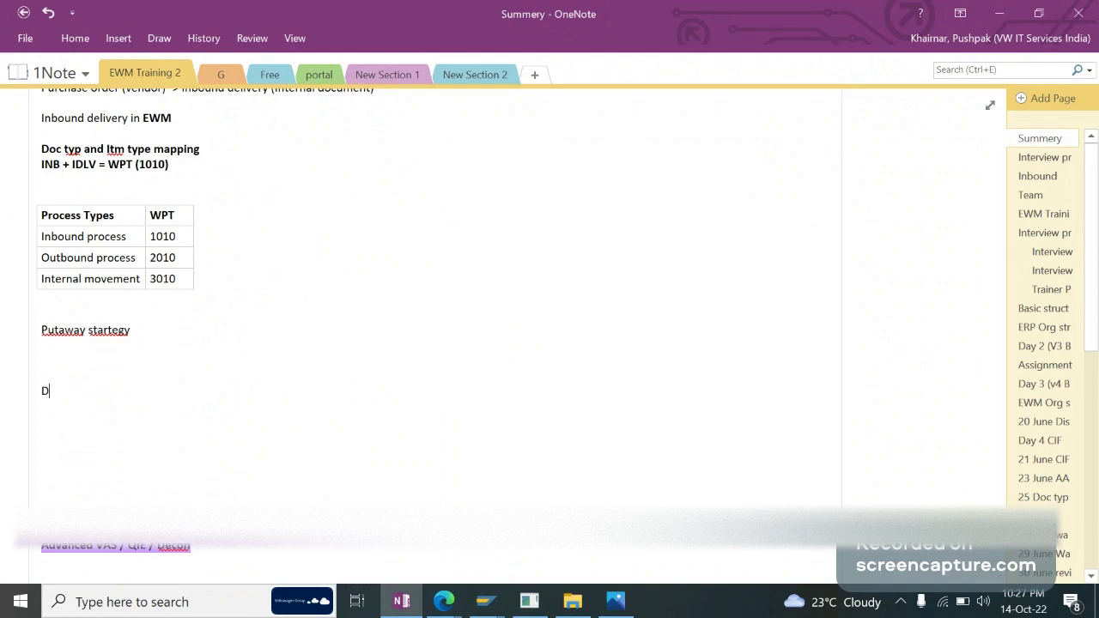
text(oc Typ + Itm Typ = WPT)
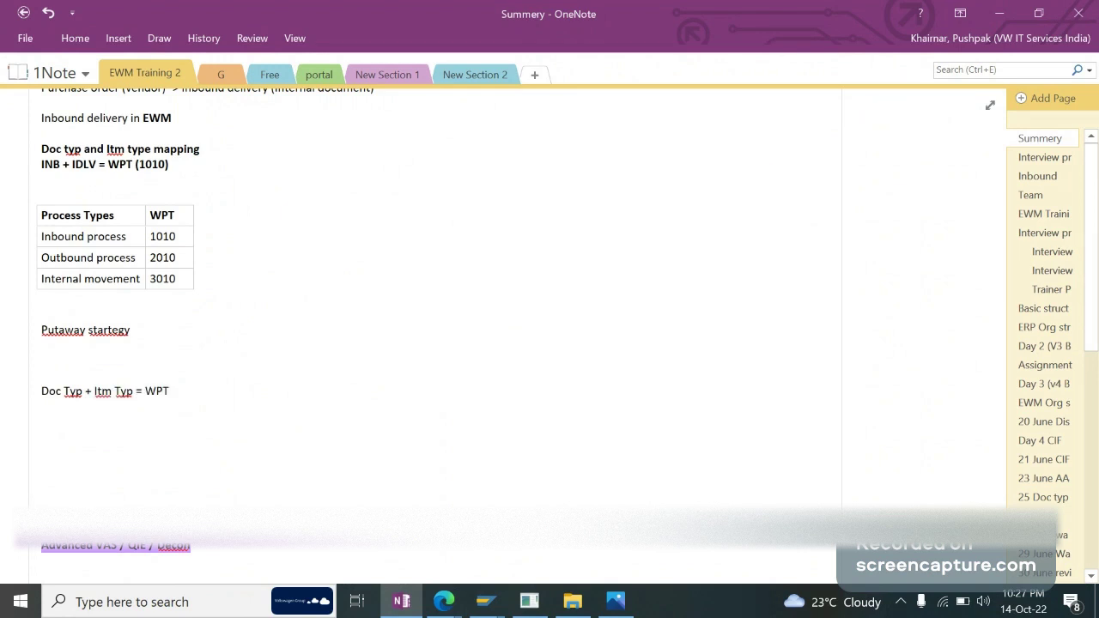
Step: Add the line "WH + WPT + PACI (RAW1)" below the Doc Typ formula and highlight the word PACI
key(Return)
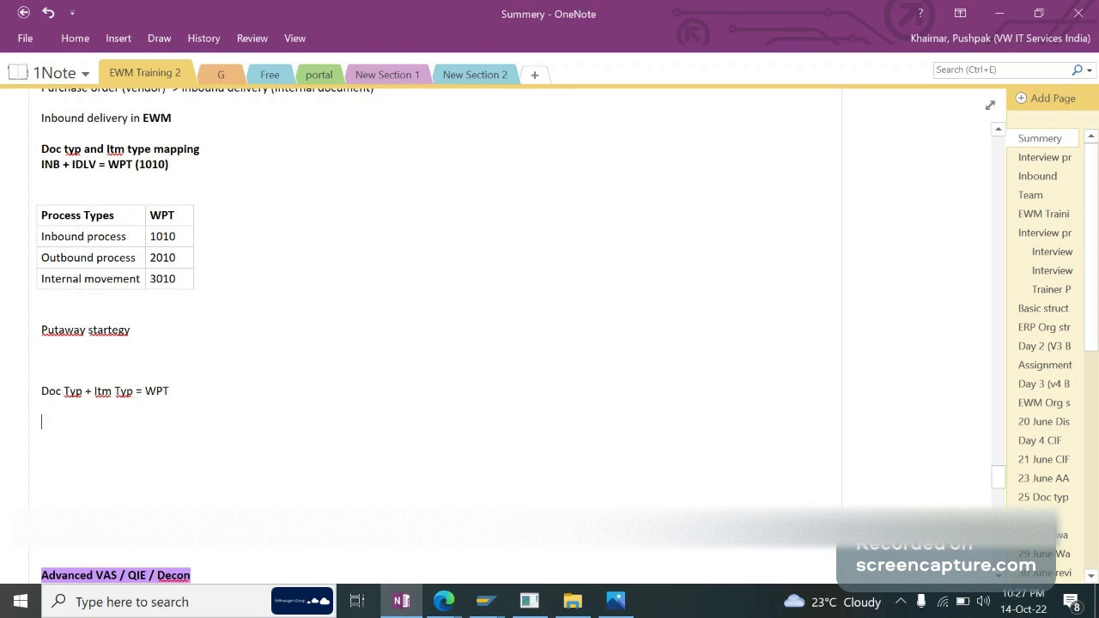
text(WH +)
double_click(163, 393)
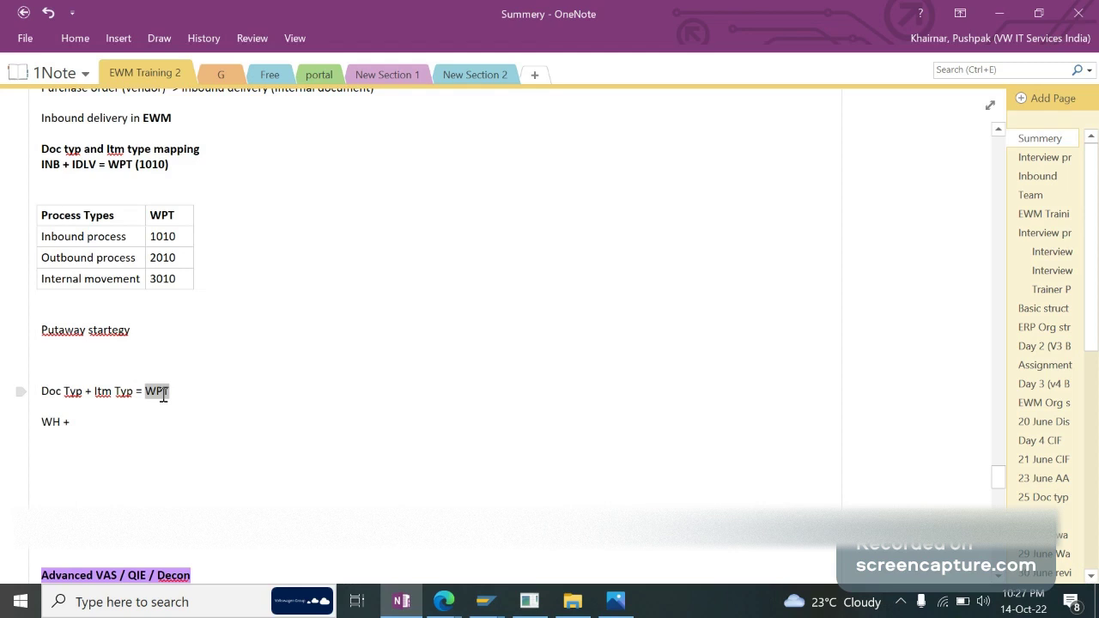
click(183, 388)
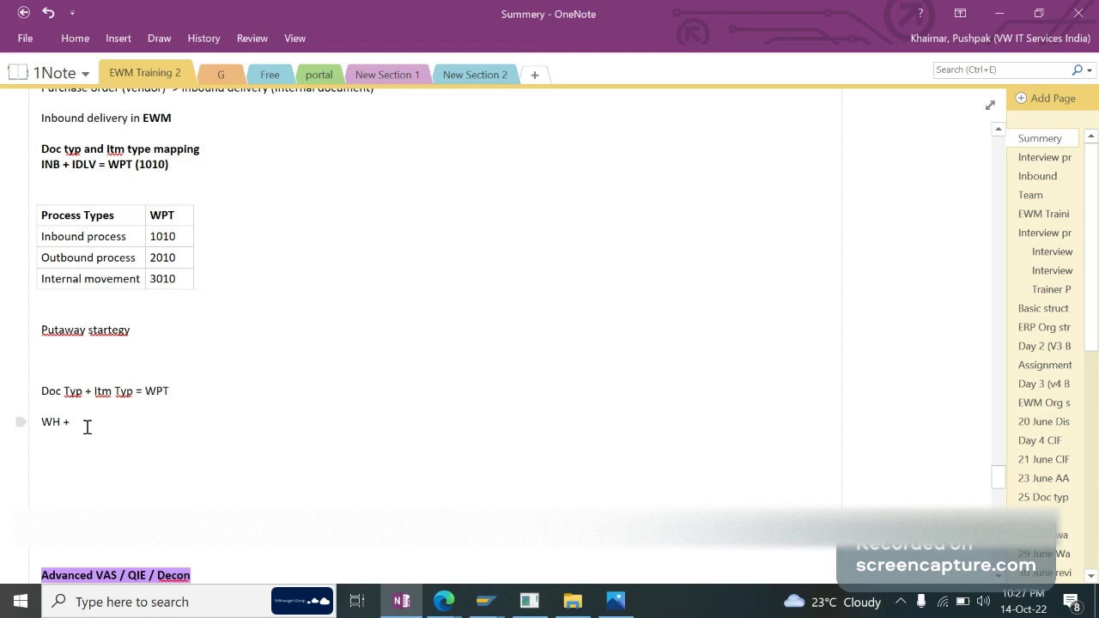
text(WPT + PACI)
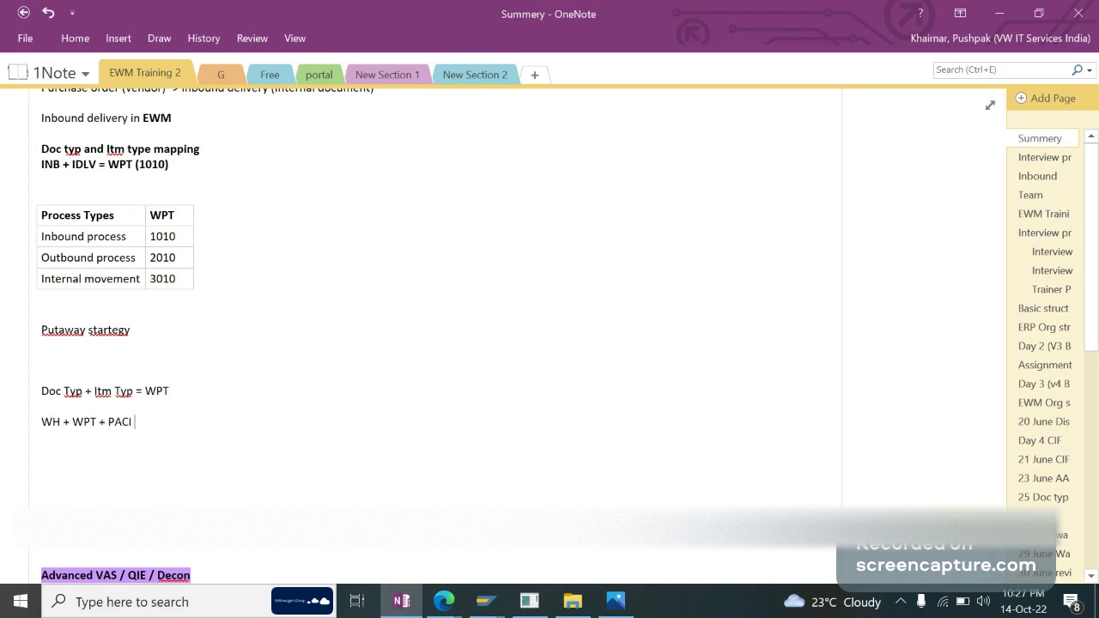
text((RAW1))
double_click(112, 422)
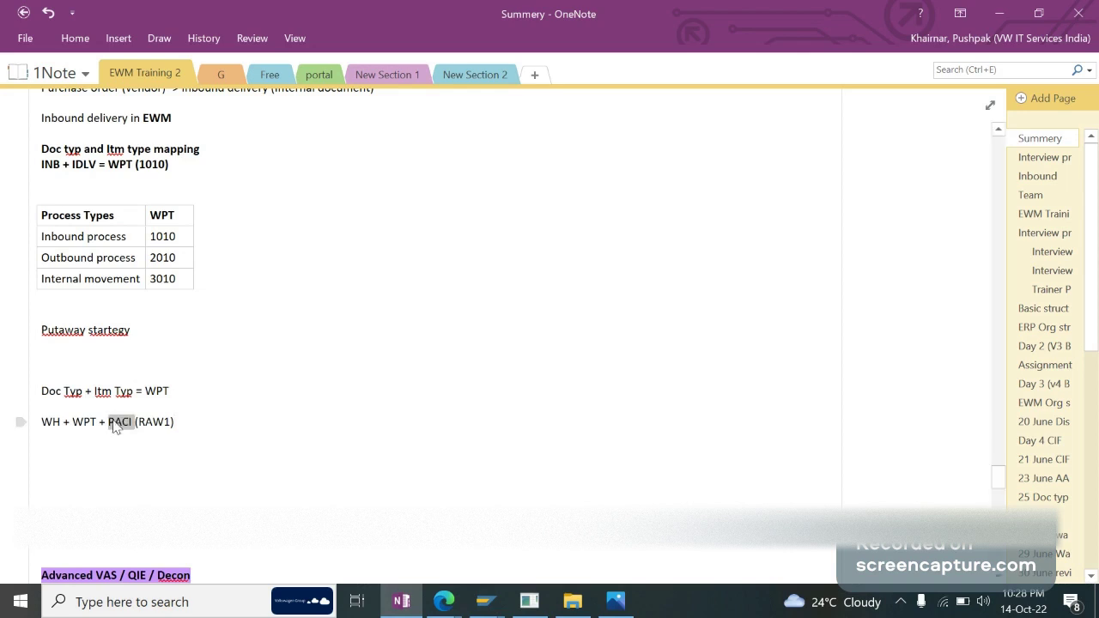
Step: Switch to the SAP customizing session, leave the Determination of Warehouse Process Type view, and collapse Cross-Process Settings in the IMG structure
click(494, 594)
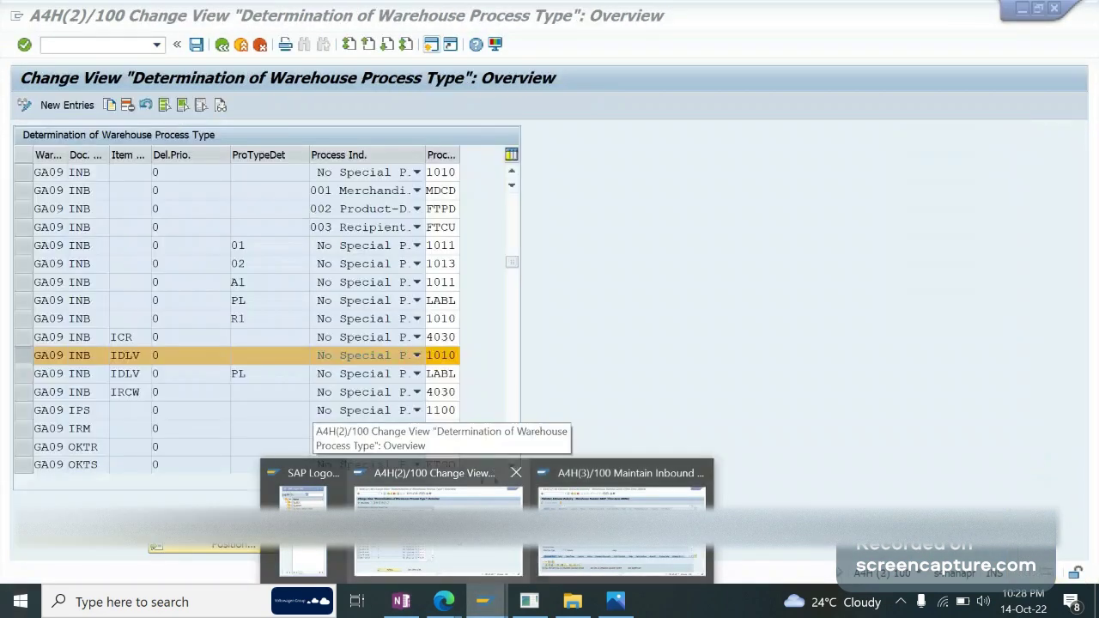
click(438, 515)
click(222, 45)
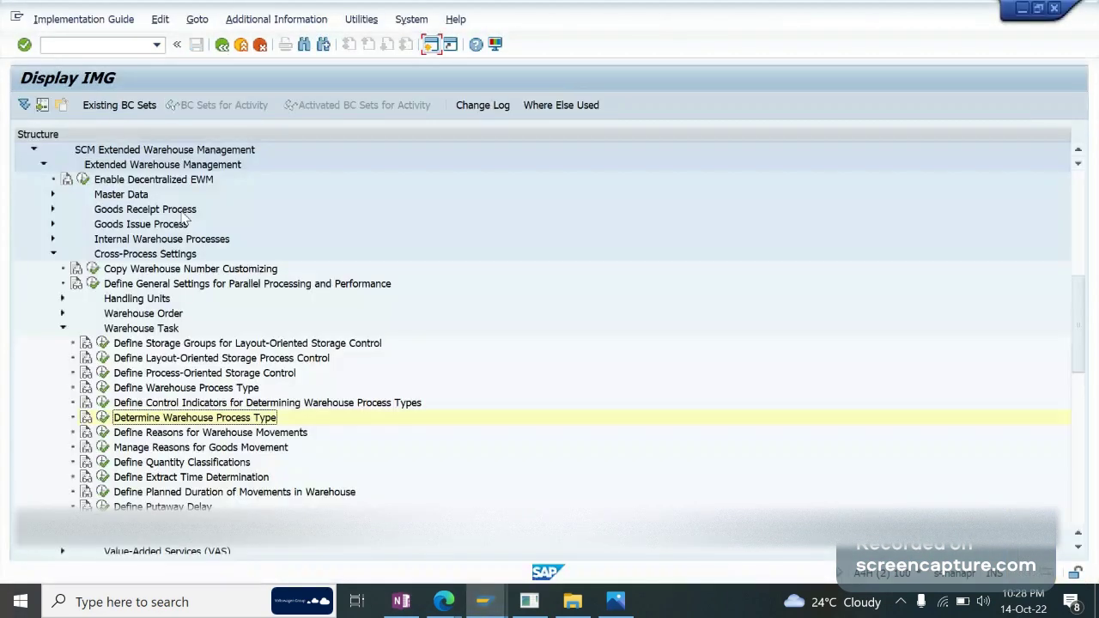
double_click(144, 256)
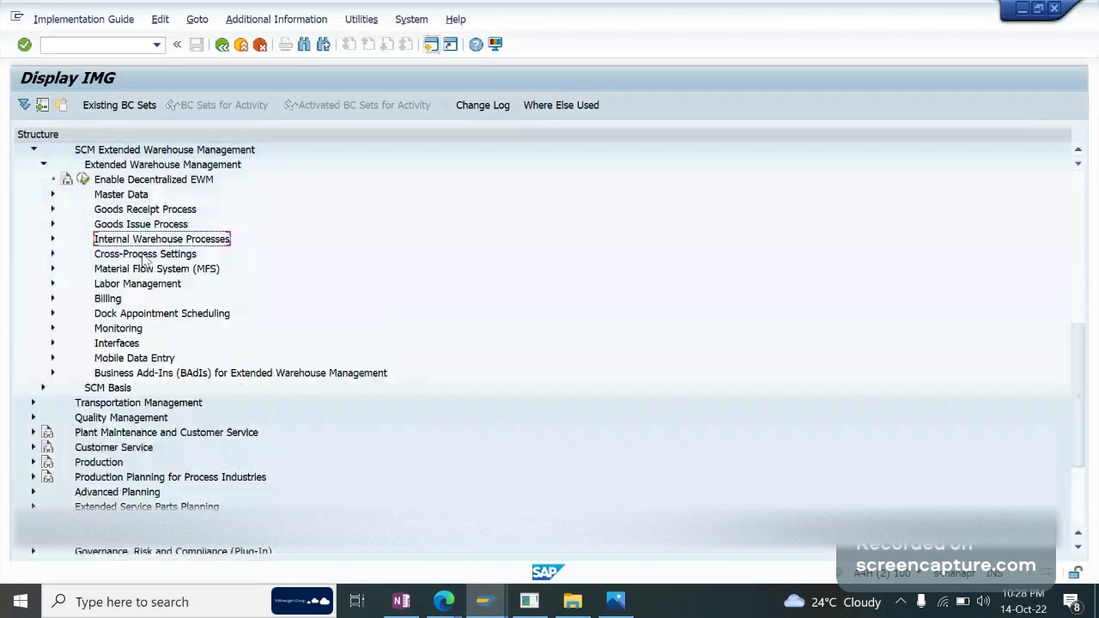
click(143, 261)
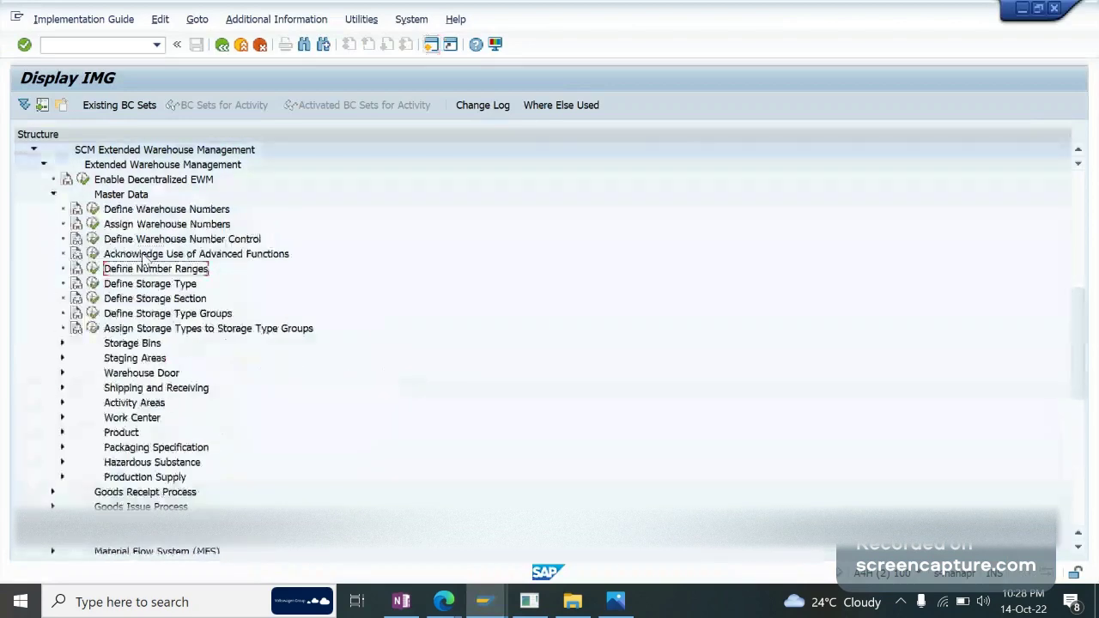
key(Down)
key(Down)
key(Down)
key(Down)
key(Up)
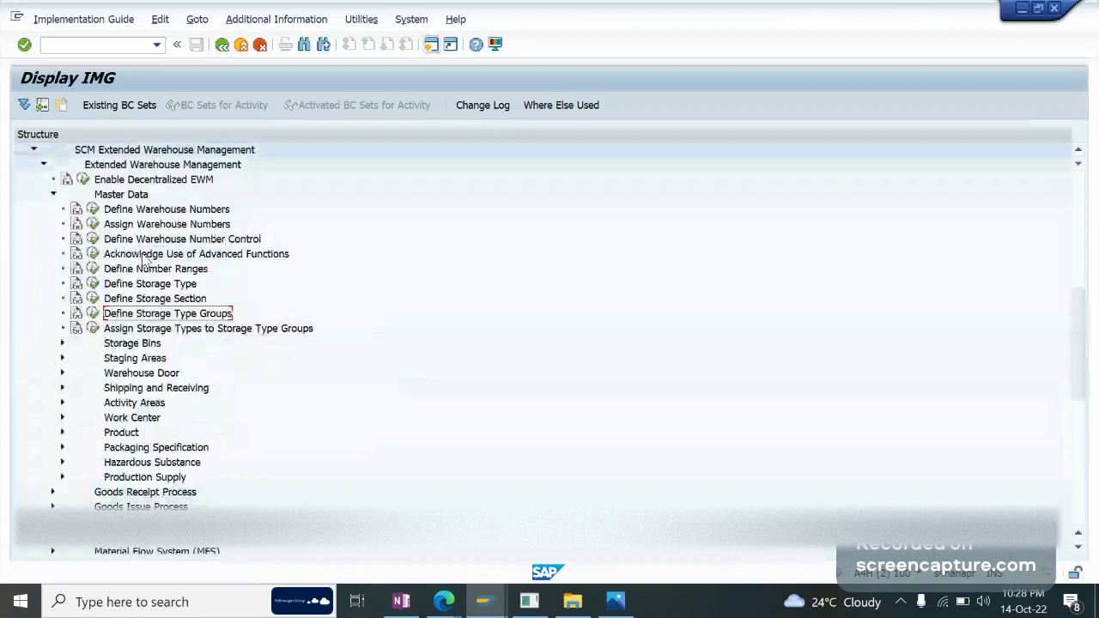
key(Up)
key(Up)
key(Up)
key(Up)
key(Up)
key(Left)
key(Left)
Step: Expand Goods Receipt Process, Strategies and Storage Type Search under Extended Warehouse Management in the IMG structure
key(Down)
key(Down)
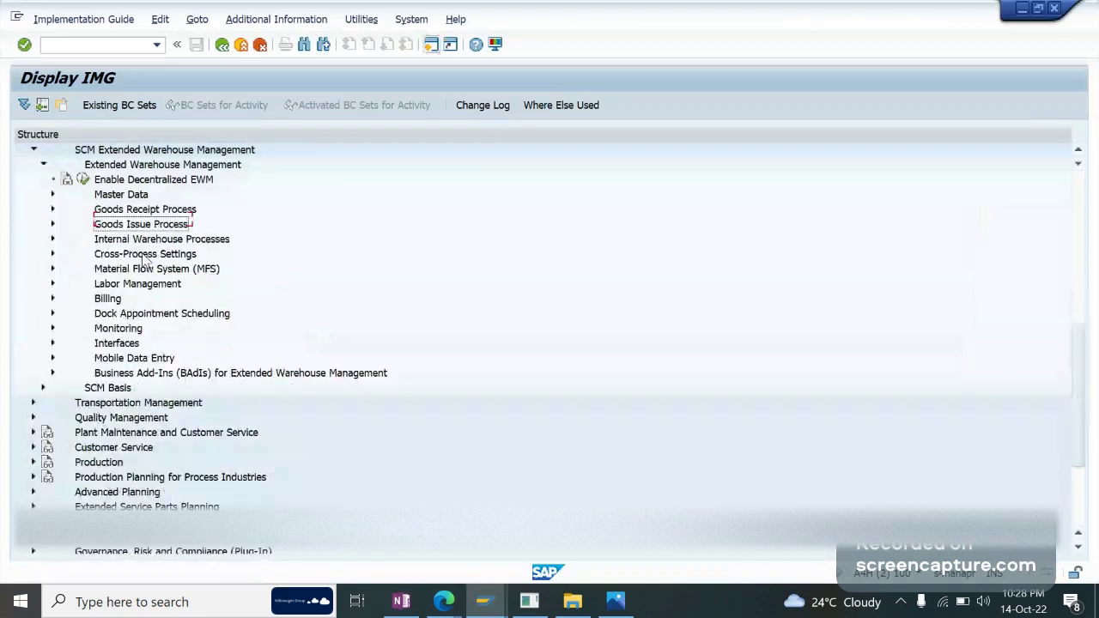
key(Up)
key(Right)
key(Right)
key(Down)
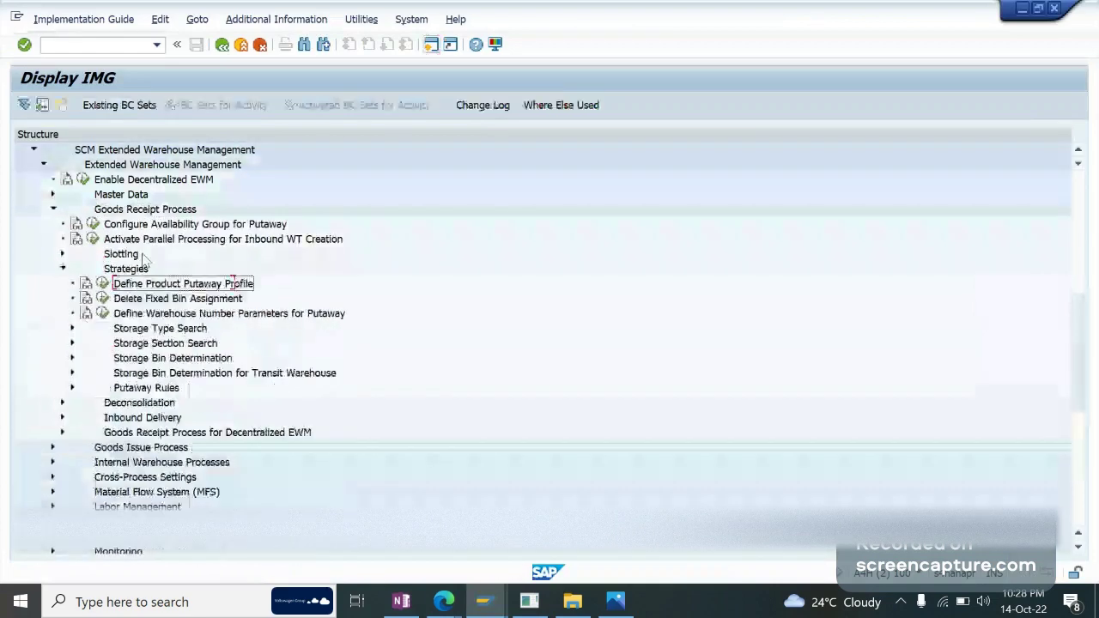
key(Down)
key(Down)
key(Down)
key(Right)
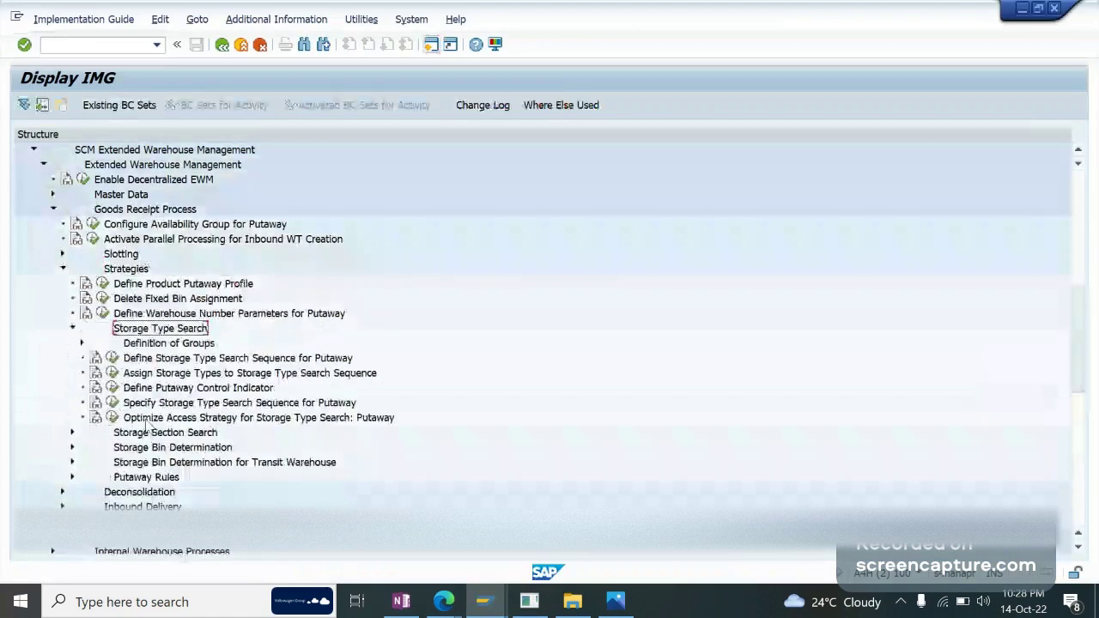
Step: Open the Define Putaway Control Indicator activity and position the list at warehouse GA09
click(112, 388)
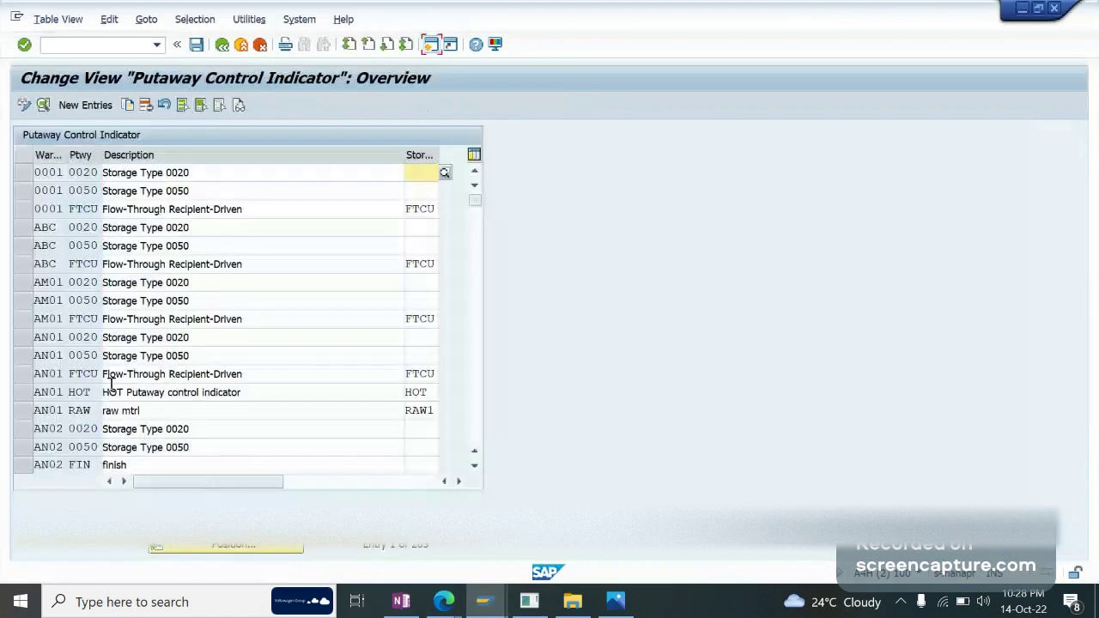
click(204, 547)
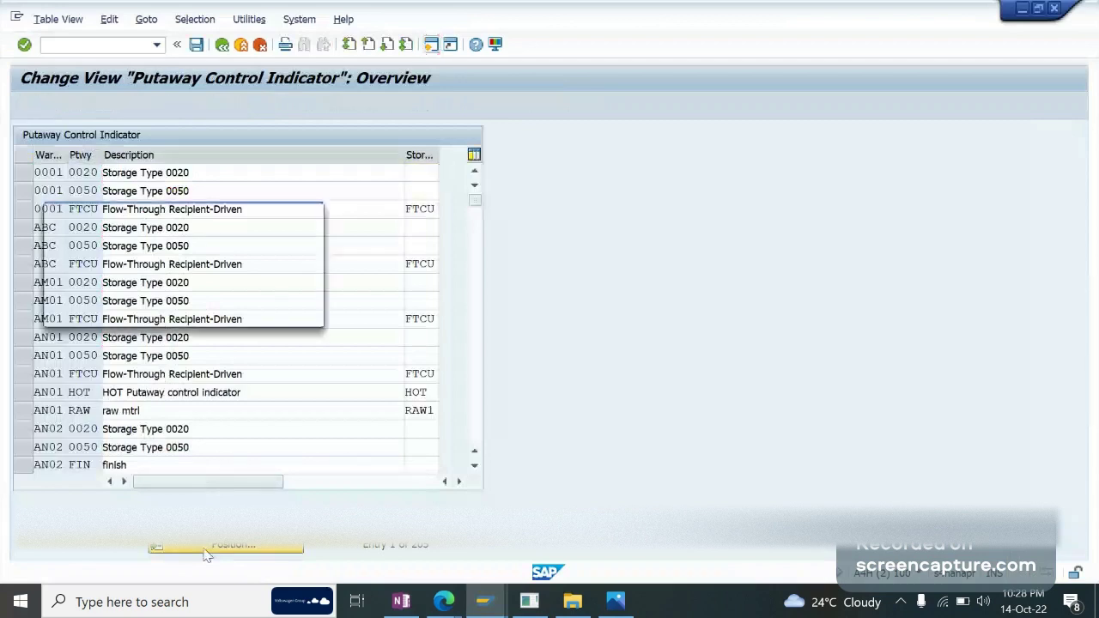
key(Return)
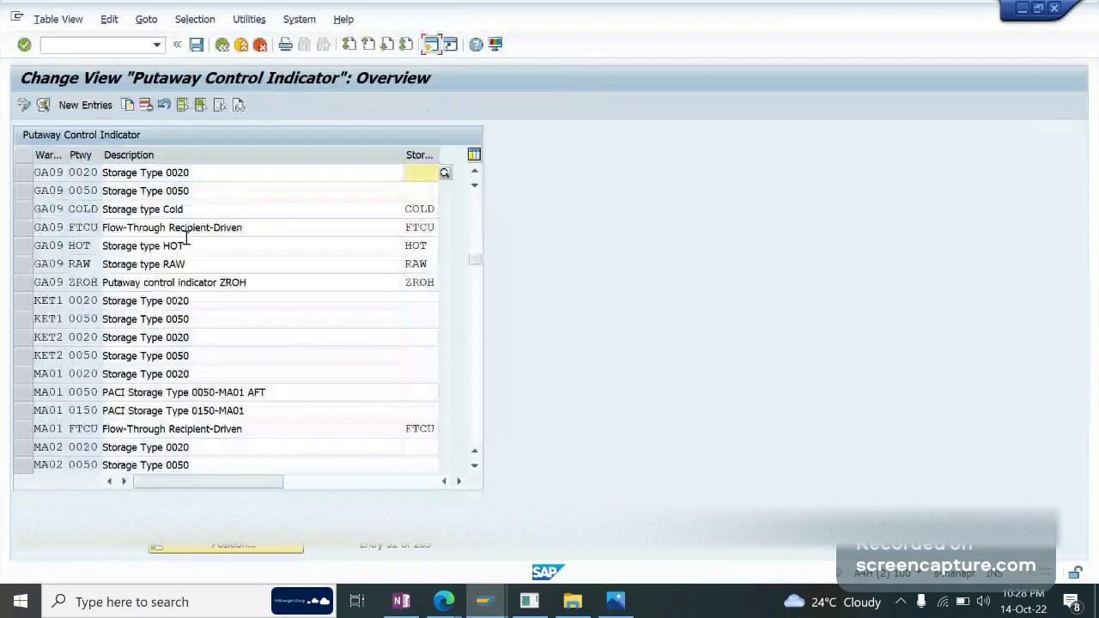
Step: Examine the indicator, description and storage type search sequence of GA09's putaway control indicator 0020
double_click(89, 172)
key(Right)
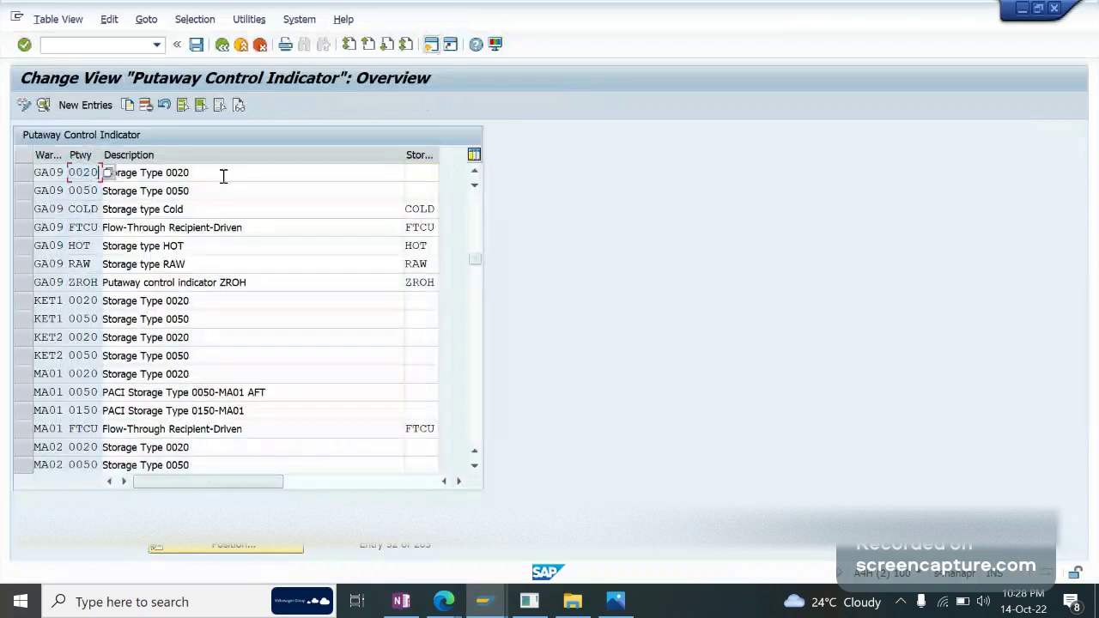
click(224, 176)
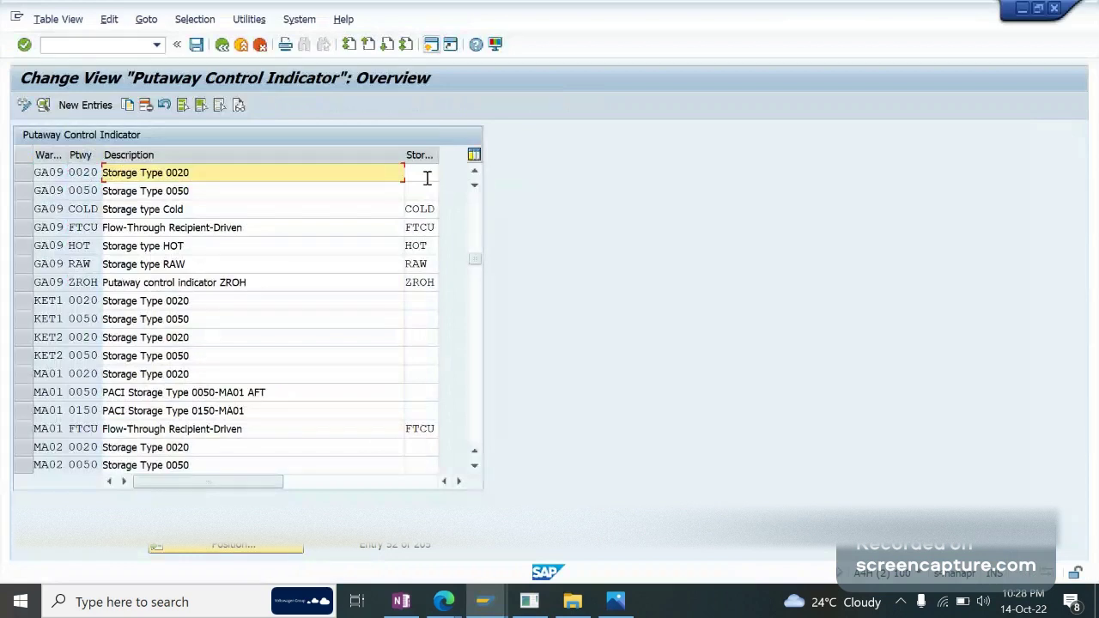
click(427, 175)
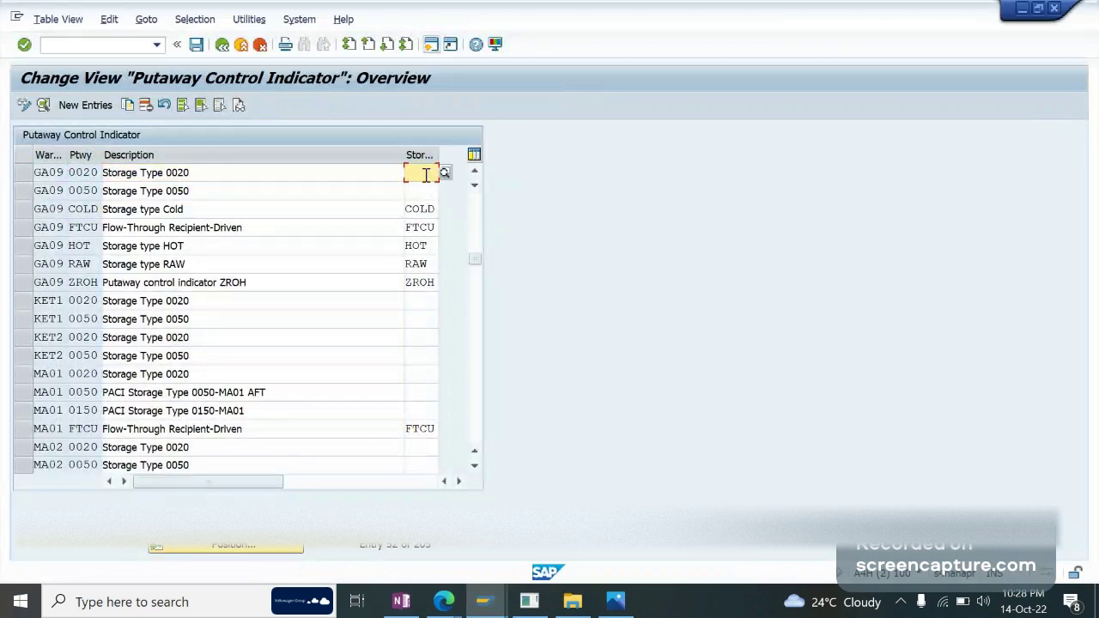
click(280, 179)
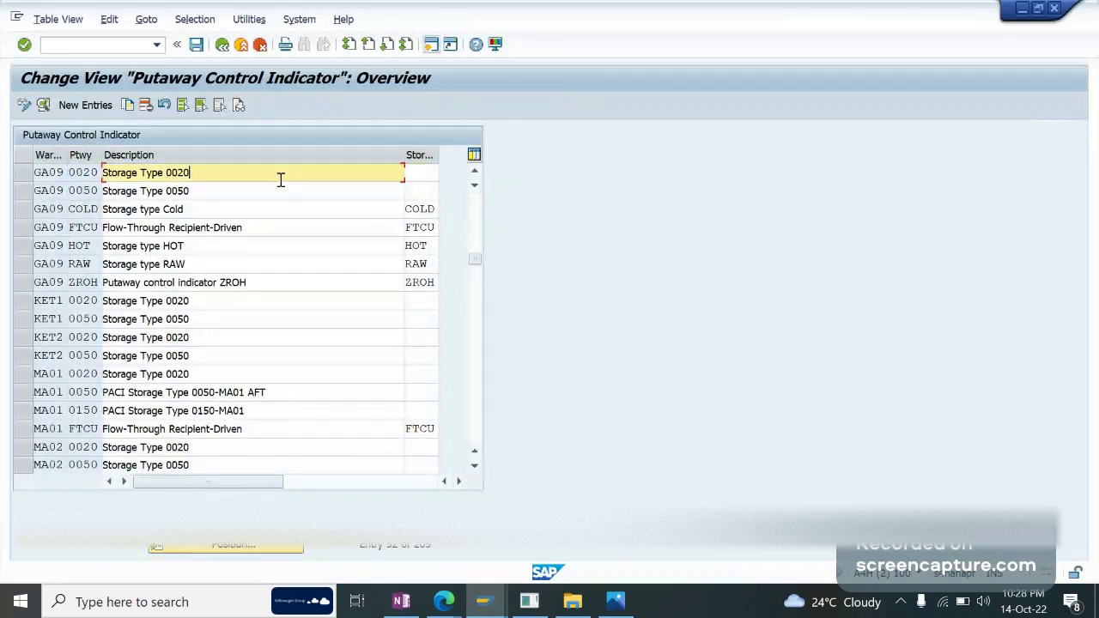
key(ctrl+shift+Left)
click(220, 168)
Step: Switch back to OneNote, change RAW1 to 0020 in the PACI formula, append "+" to the line, and highlight 0020
key(alt+Tab)
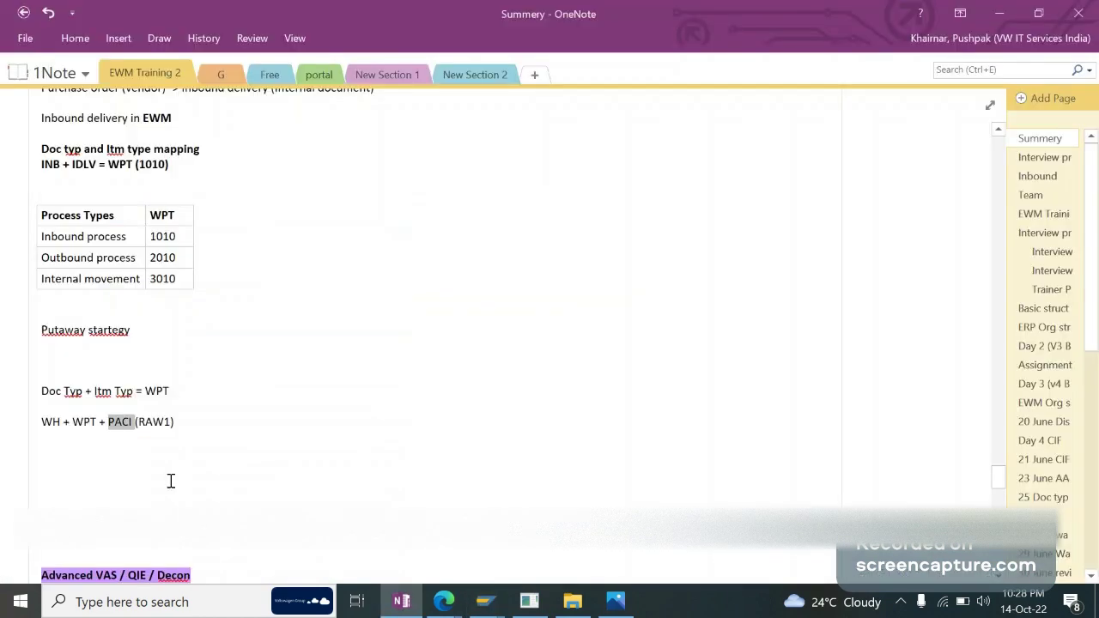
click(167, 422)
key(BackSpace)
key(BackSpace)
key(BackSpace)
key(Delete)
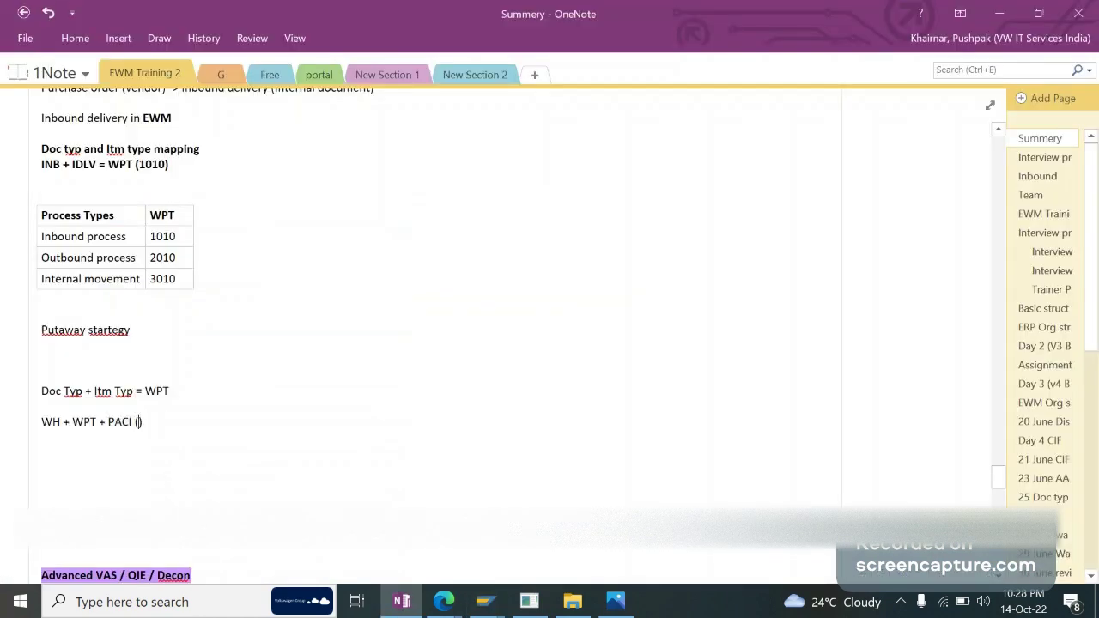
text(0020)
key(Return)
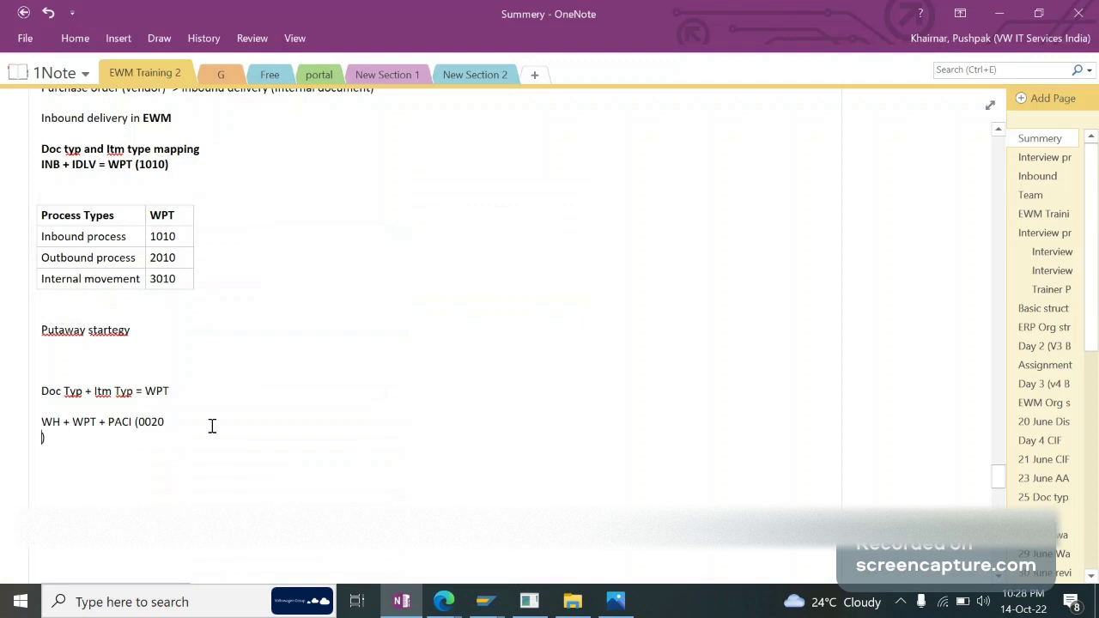
key(BackSpace)
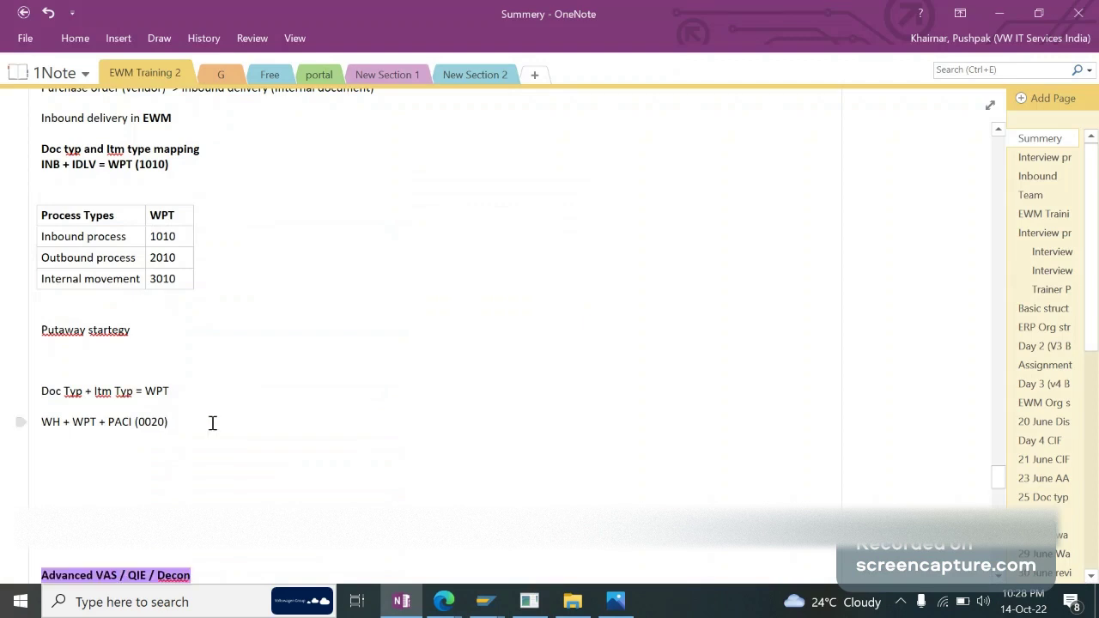
text(+)
double_click(154, 422)
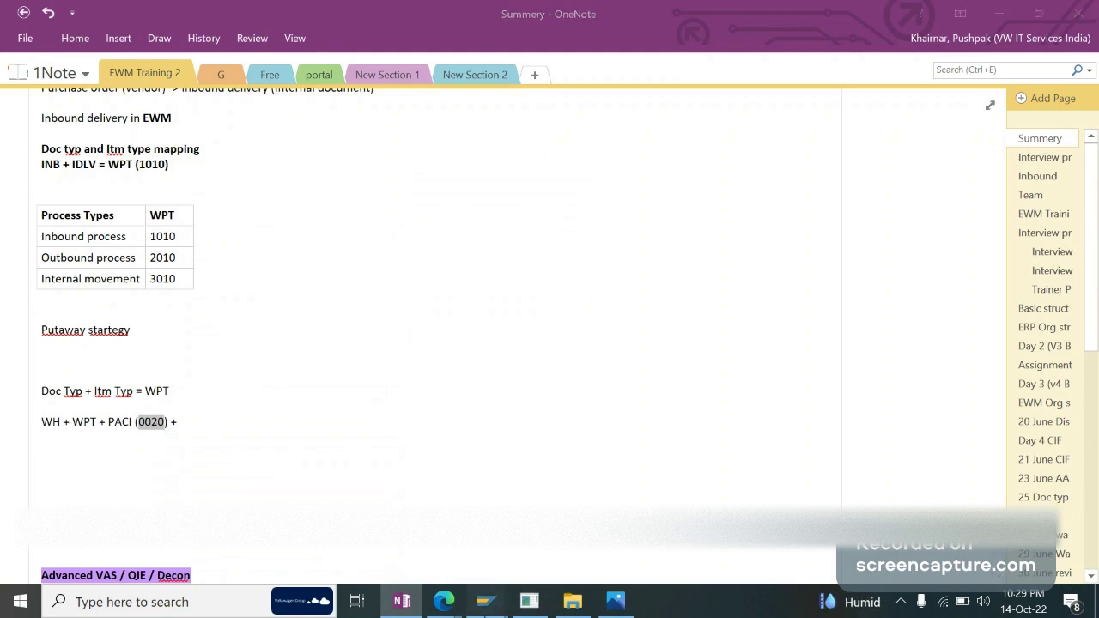
Step: Switch to the SAP inbound delivery window and start transaction /n/scwm/mat1 in a new session
click(621, 558)
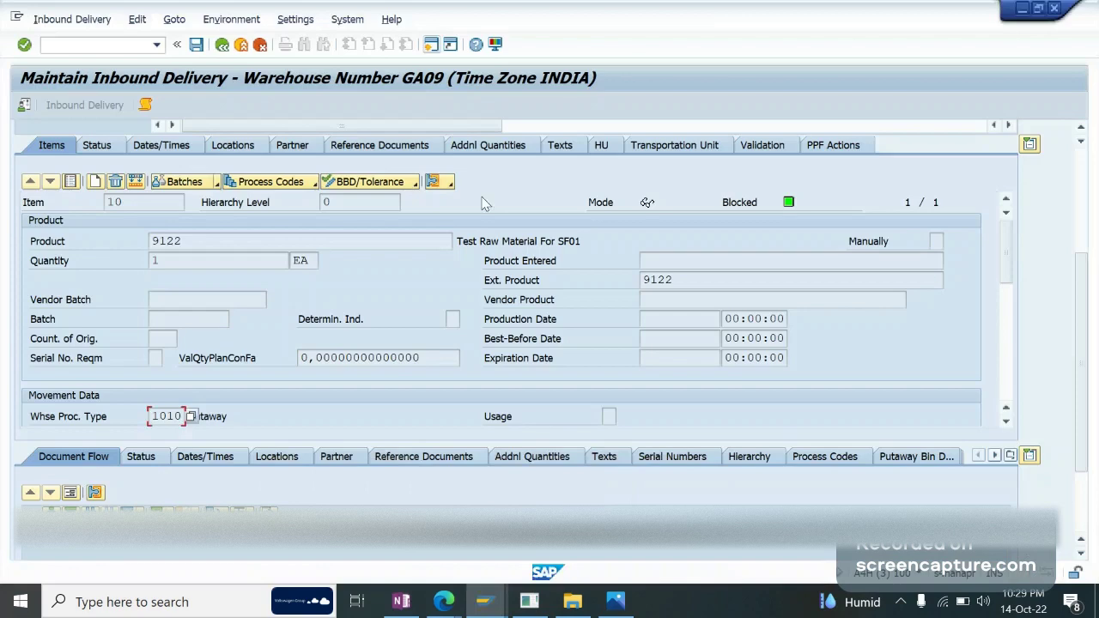
click(430, 45)
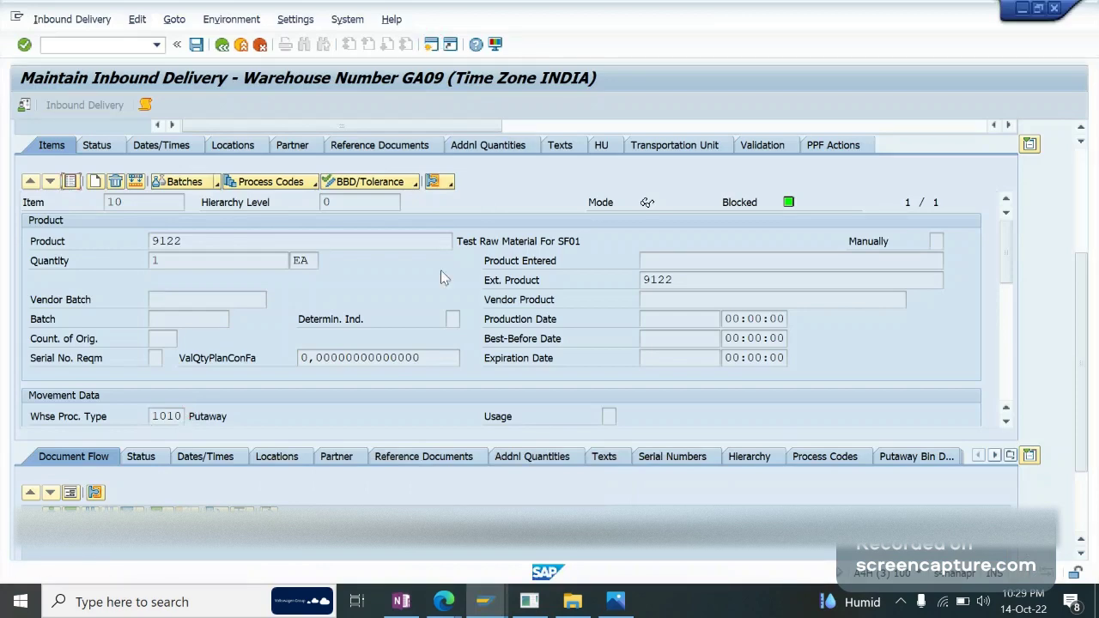
text(/)
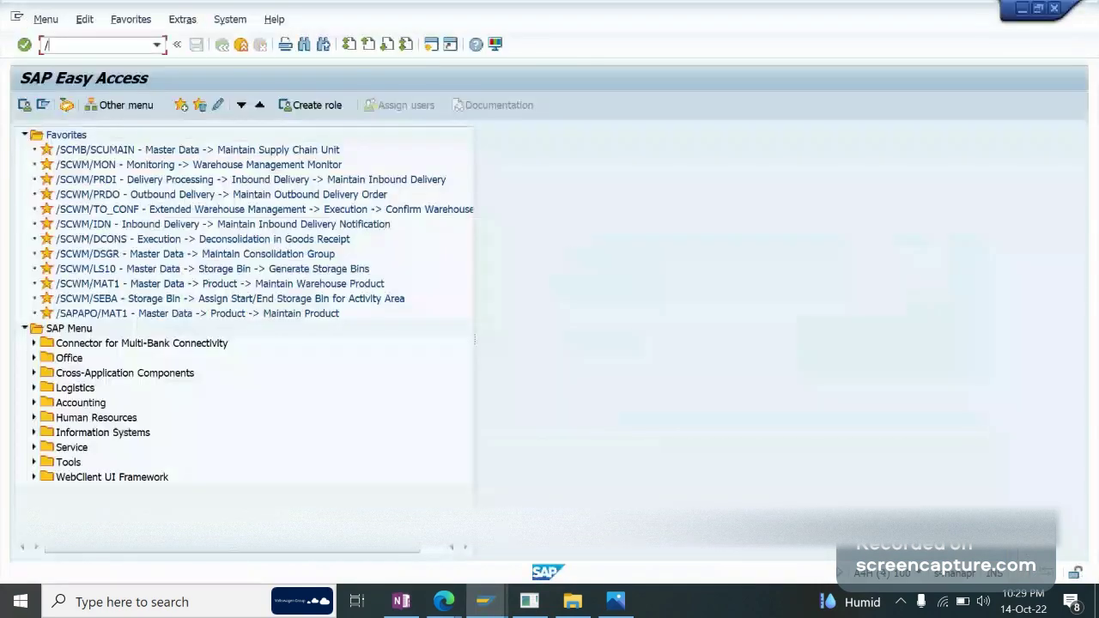
text(n/scwm/mat1)
key(Return)
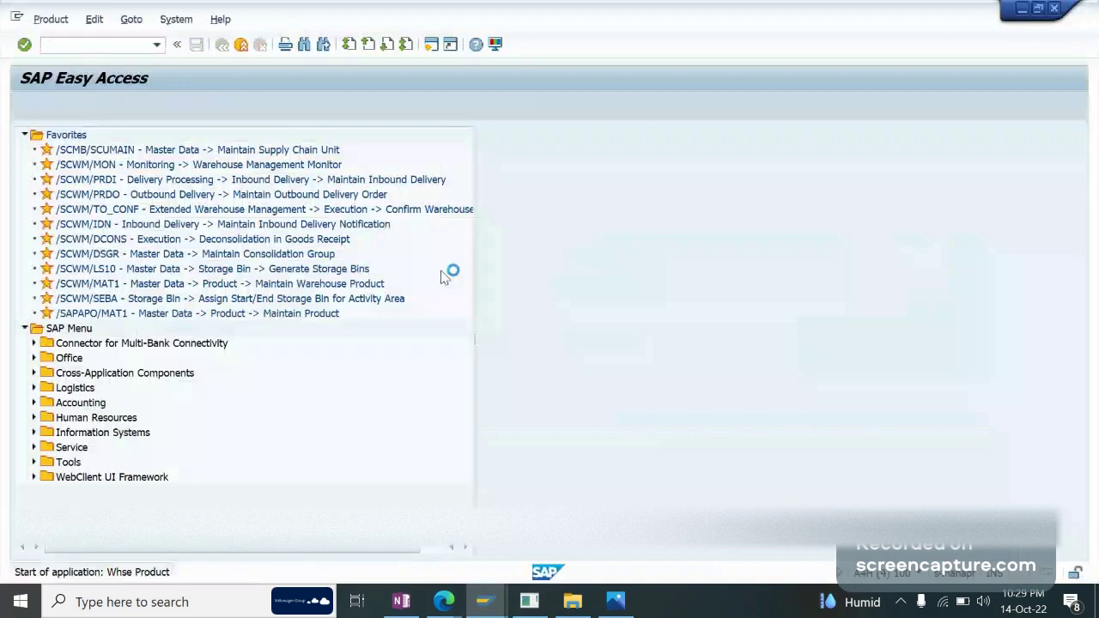
Step: Enter product number 9122 for warehouse GA09 and open the warehouse product for changing
text(912)
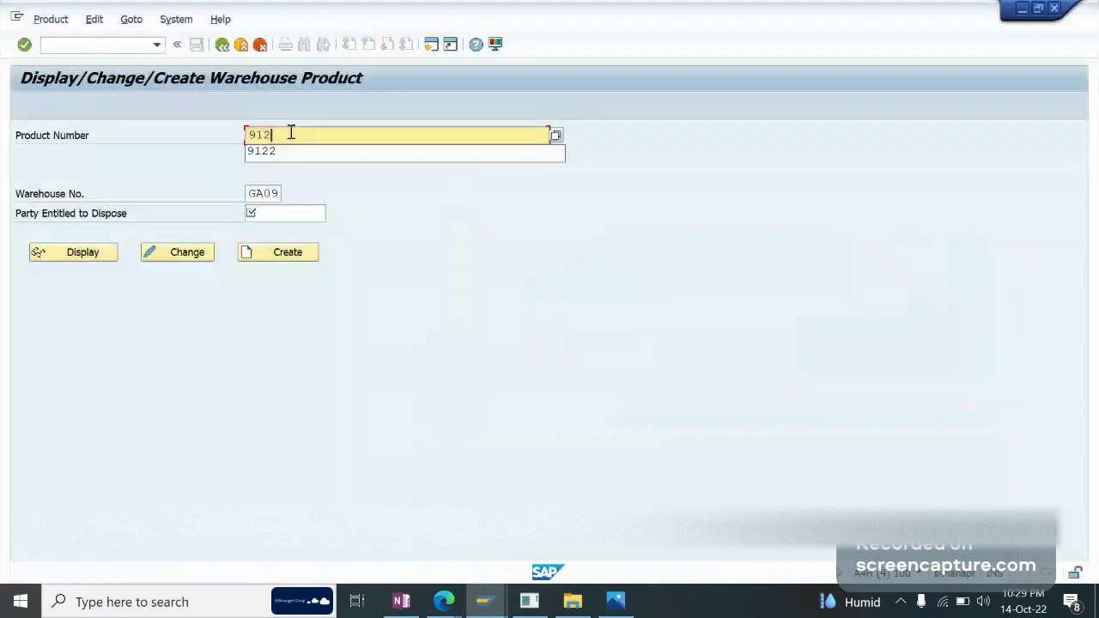
text(2)
key(Return)
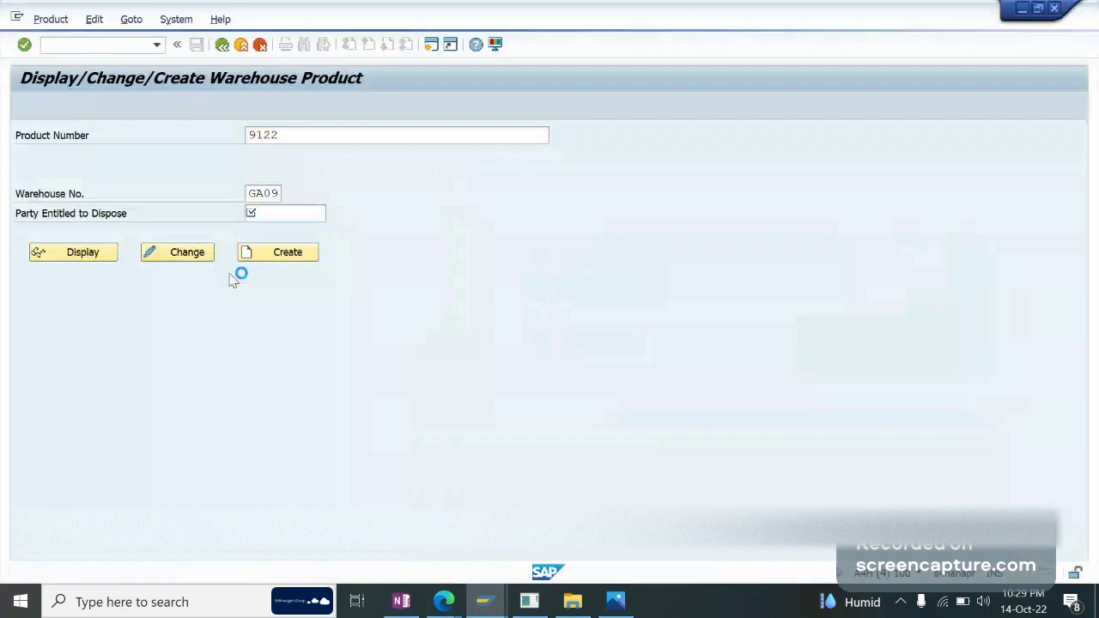
click(170, 260)
click(170, 260)
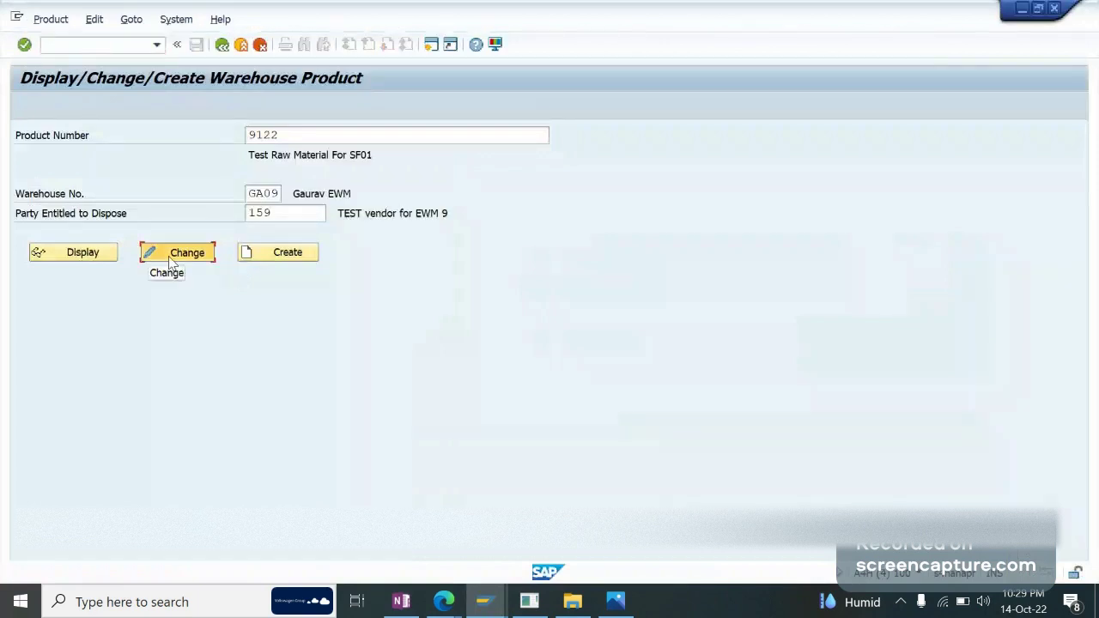
click(170, 260)
Step: Set the product's Putaway Control to 0020 in its warehouse data, save the product and leave the maintenance view
click(630, 238)
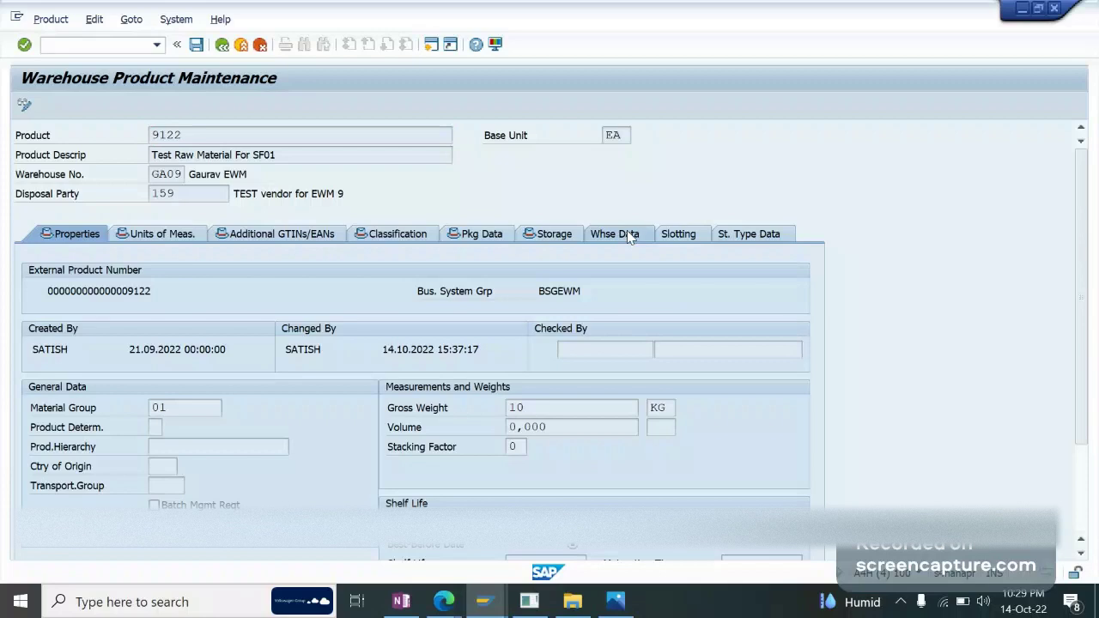
click(816, 347)
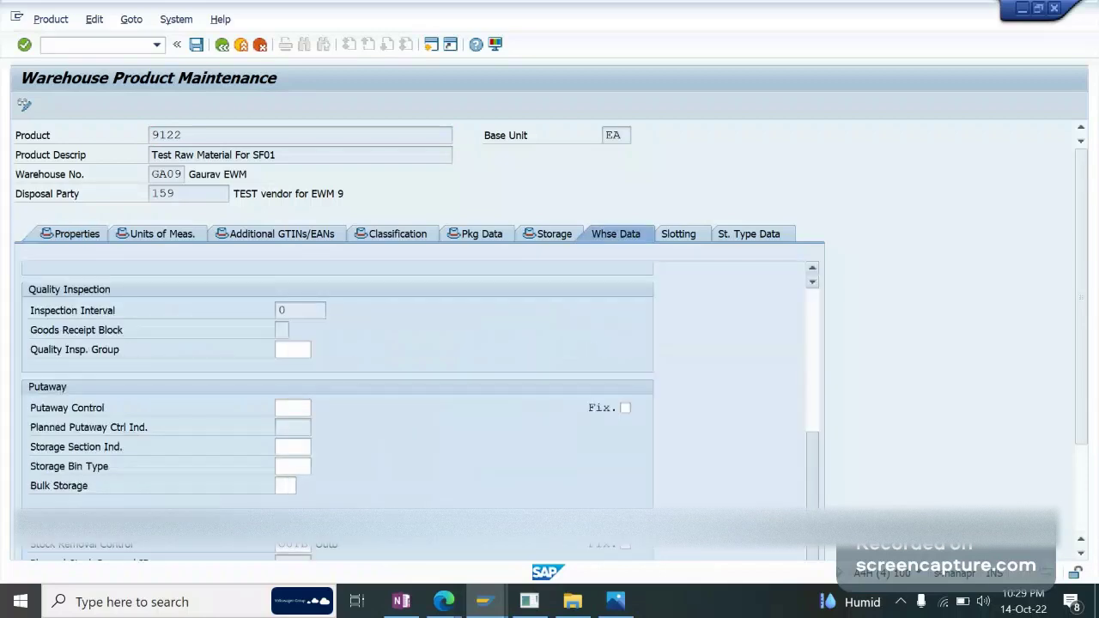
click(291, 407)
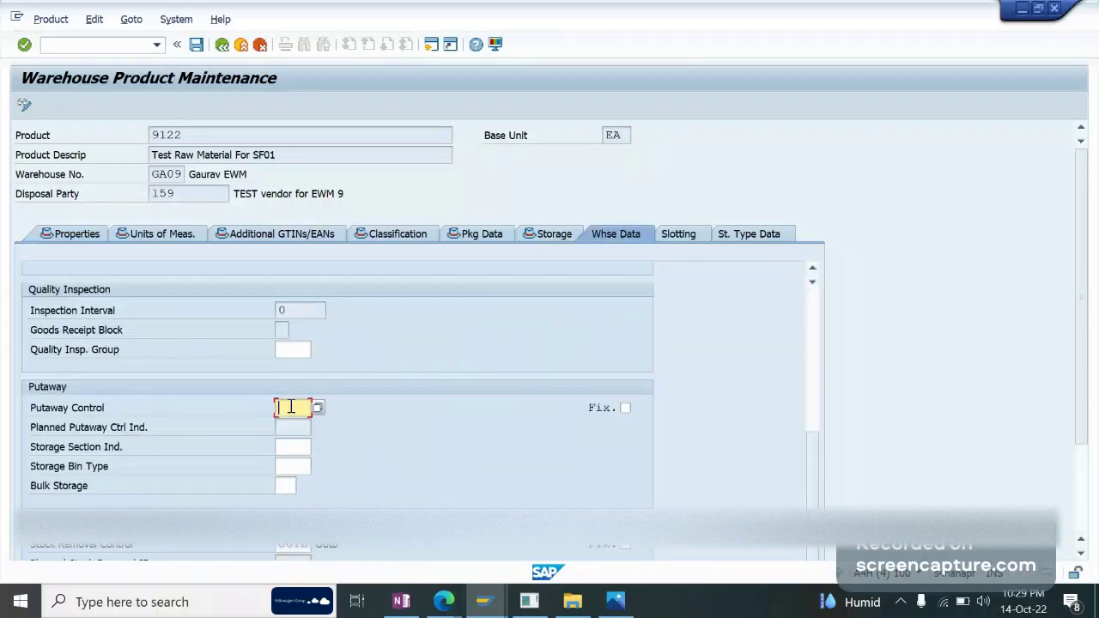
text(0020)
key(Return)
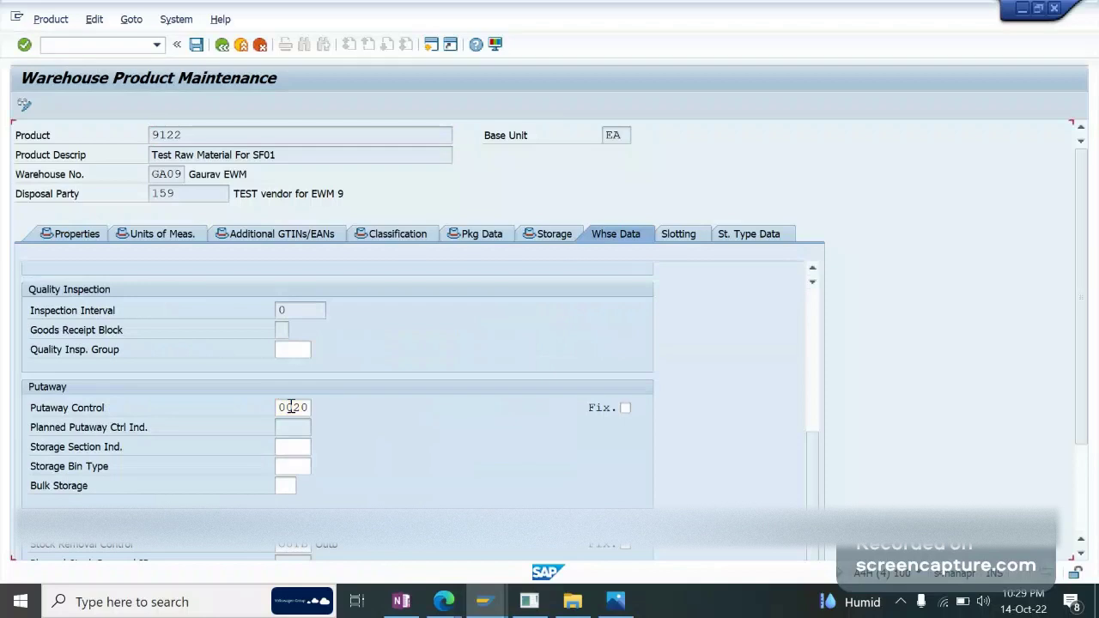
click(474, 415)
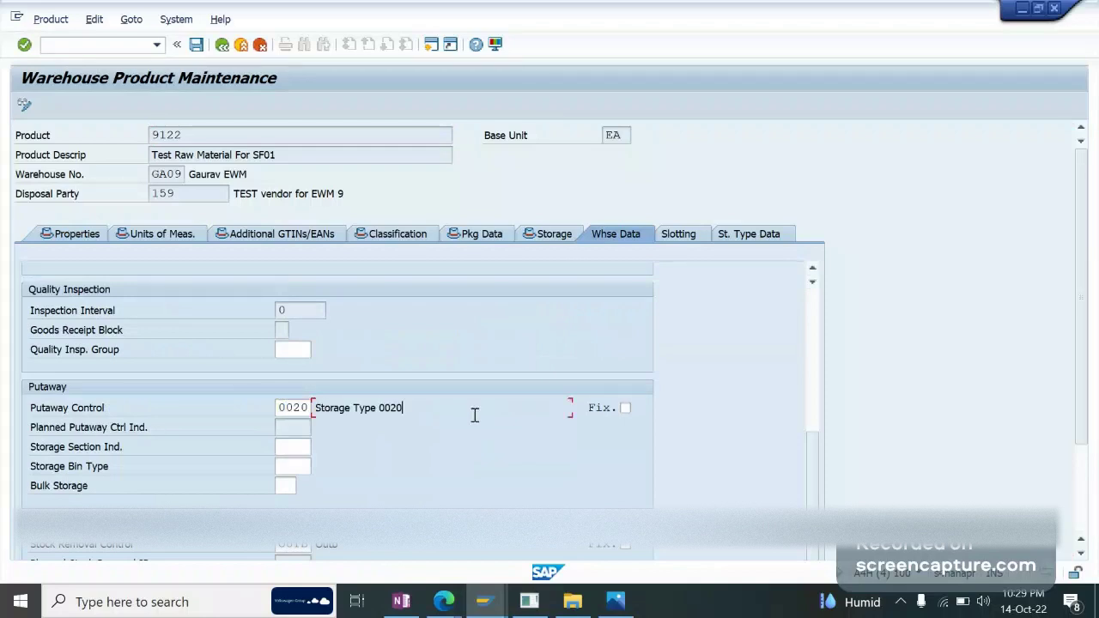
key(ctrl+s)
click(239, 46)
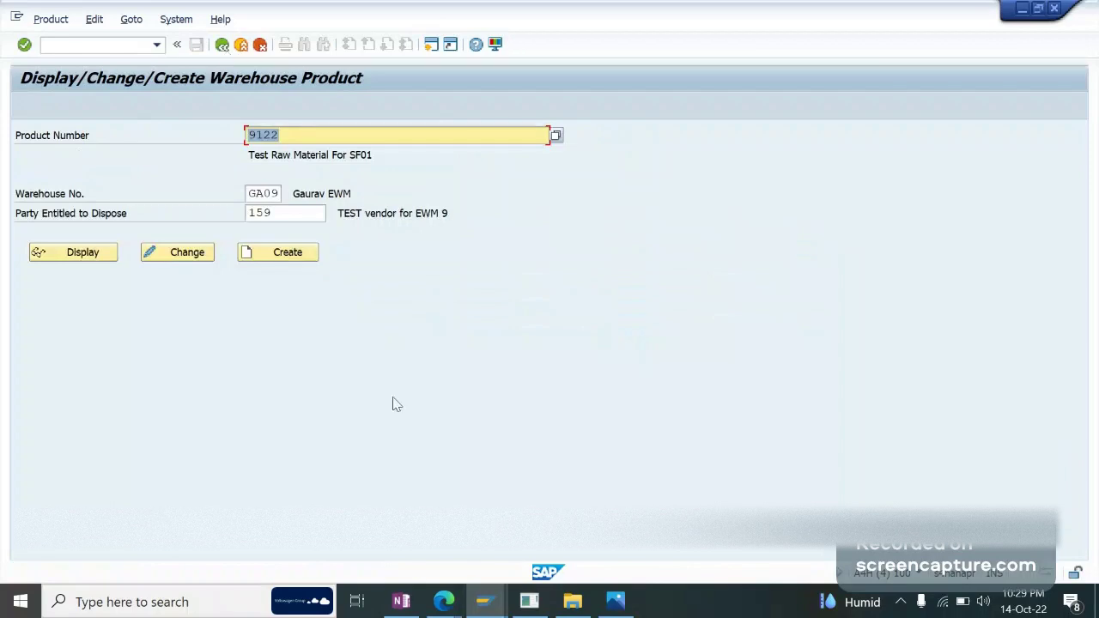
Step: Switch to OneNote and add the line "9122 Tail lamp (0020)" above the WH + WPT + PACI formula
click(401, 603)
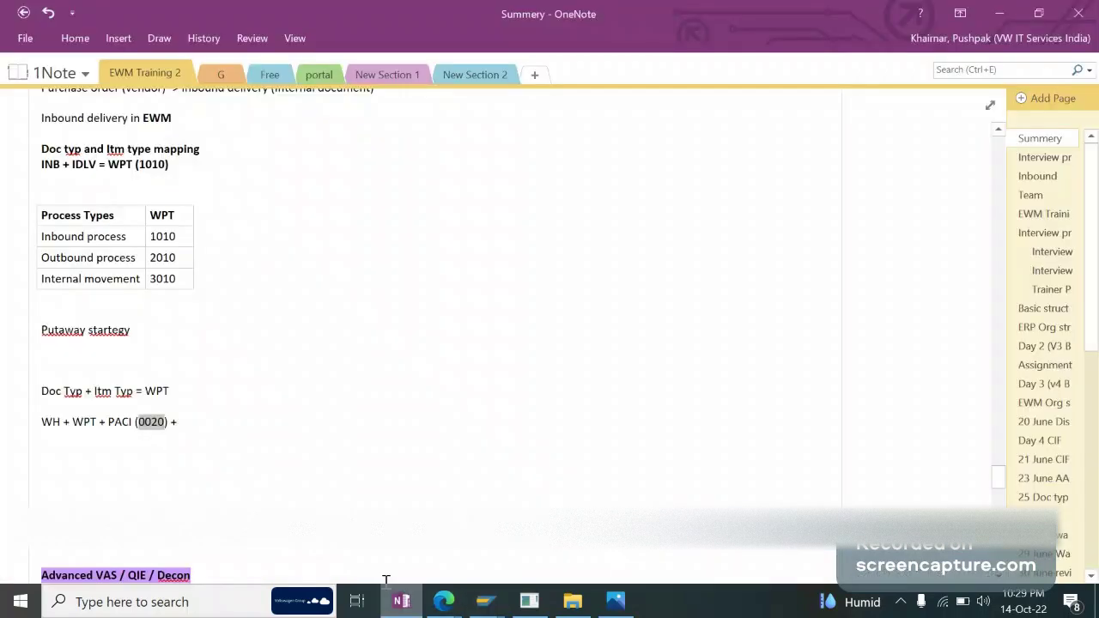
click(179, 415)
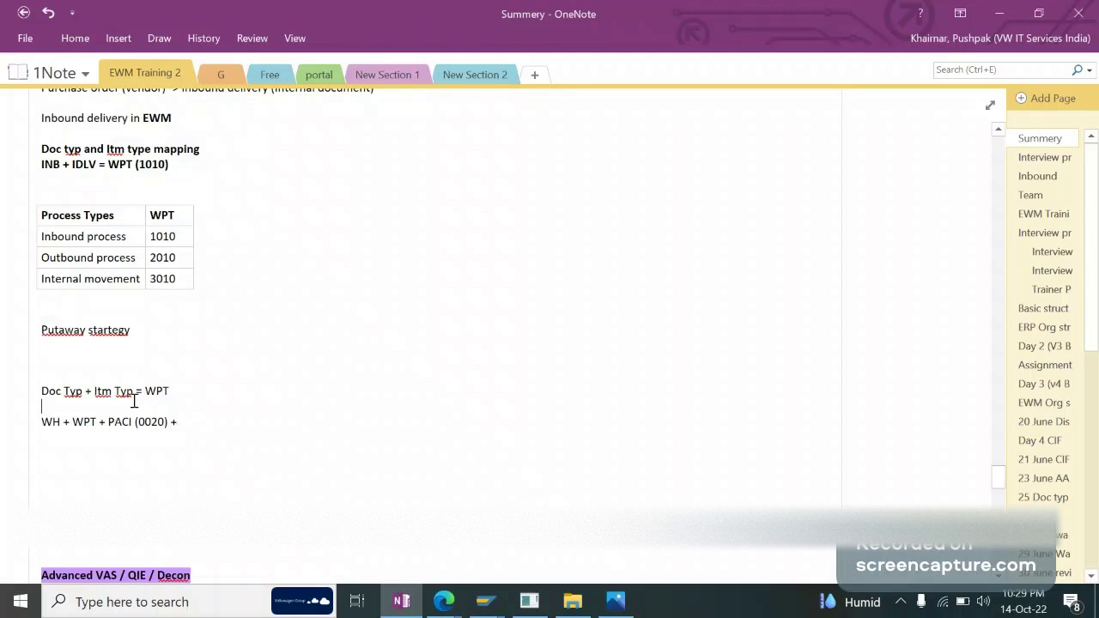
key(Return)
text(9122 )
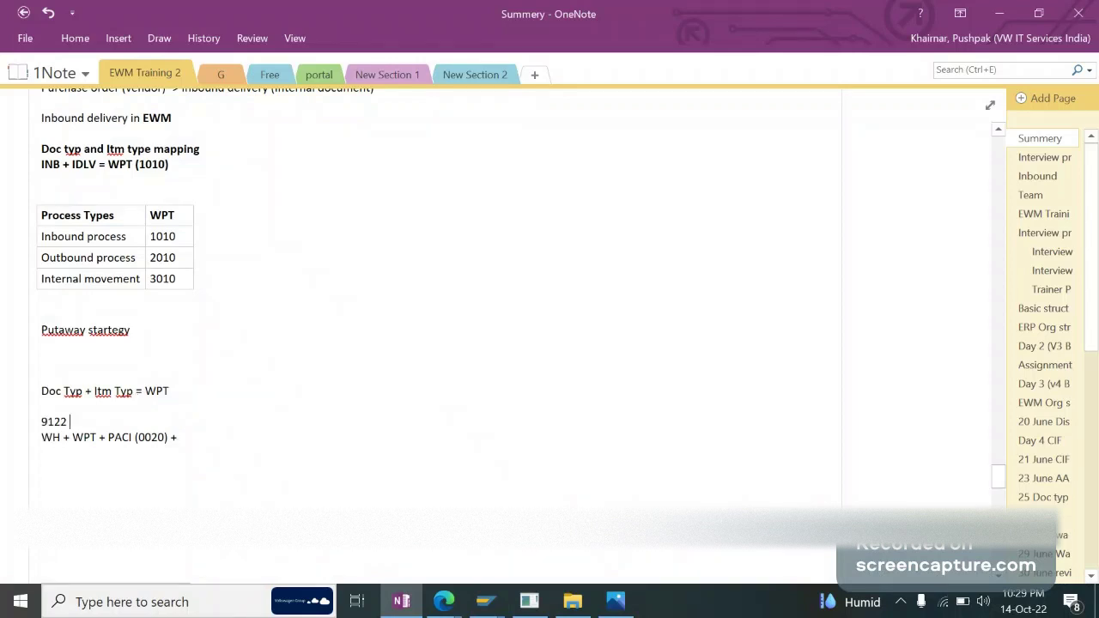
text(Tail lamp ()
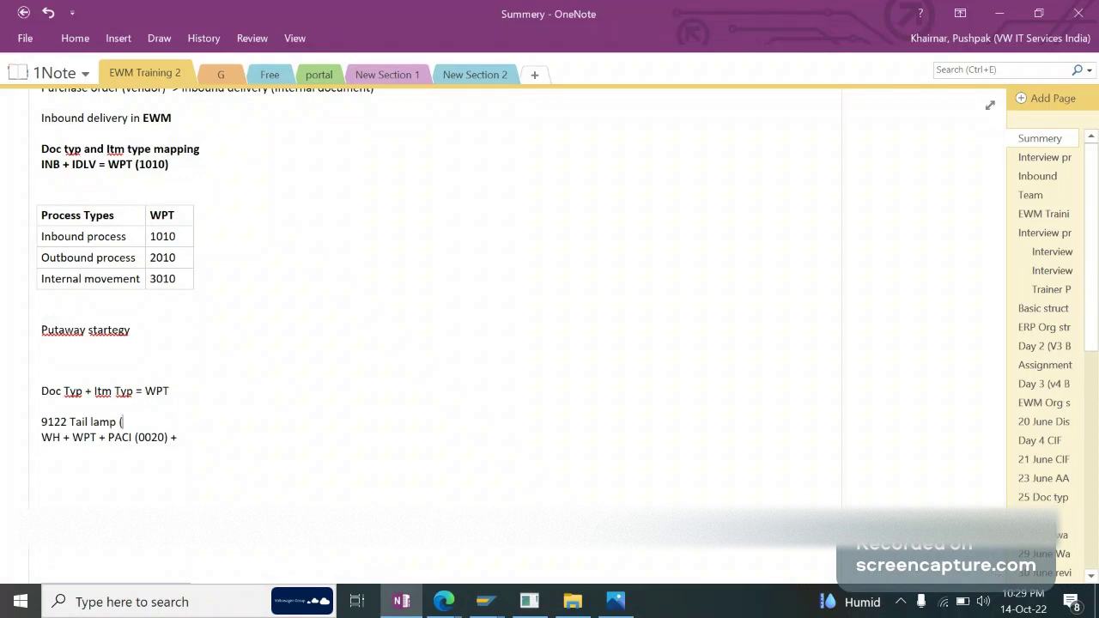
text(0020))
key(Return)
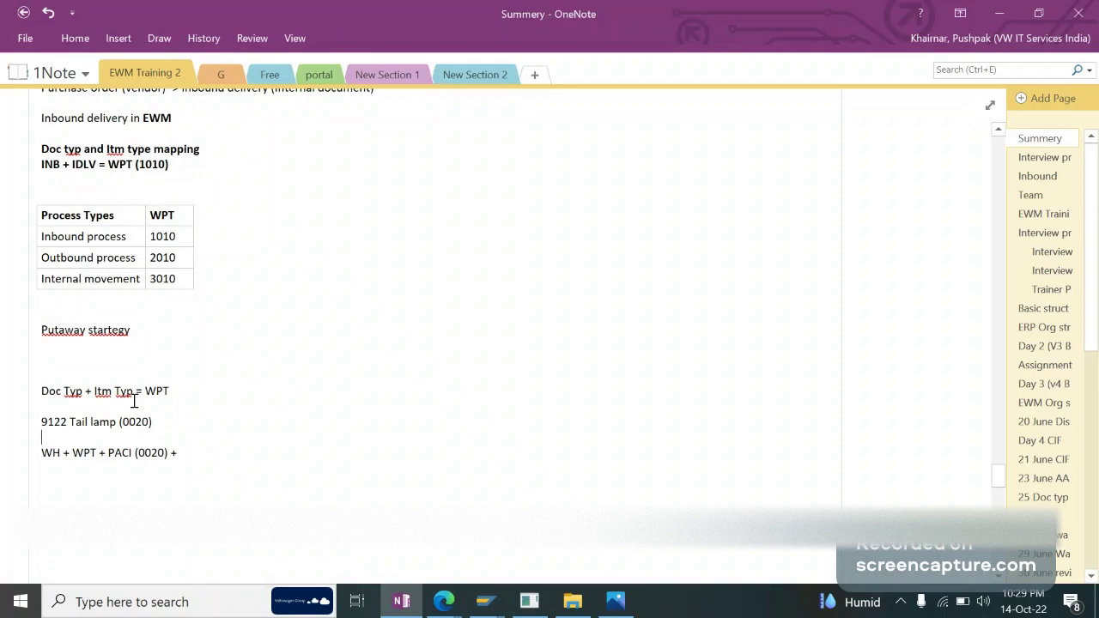
Step: Add the line "9123 Fog lamp (0030)" below the tail lamp entry, with blank lines before the formula
text(Fog lamp)
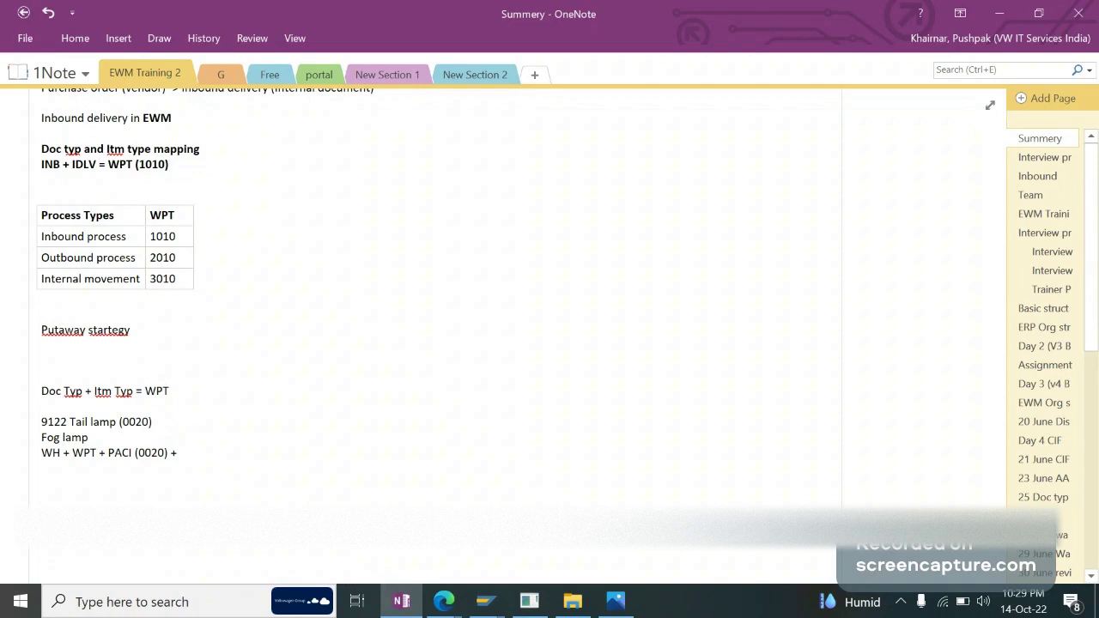
click(42, 444)
text(9123 Fog lamp ()
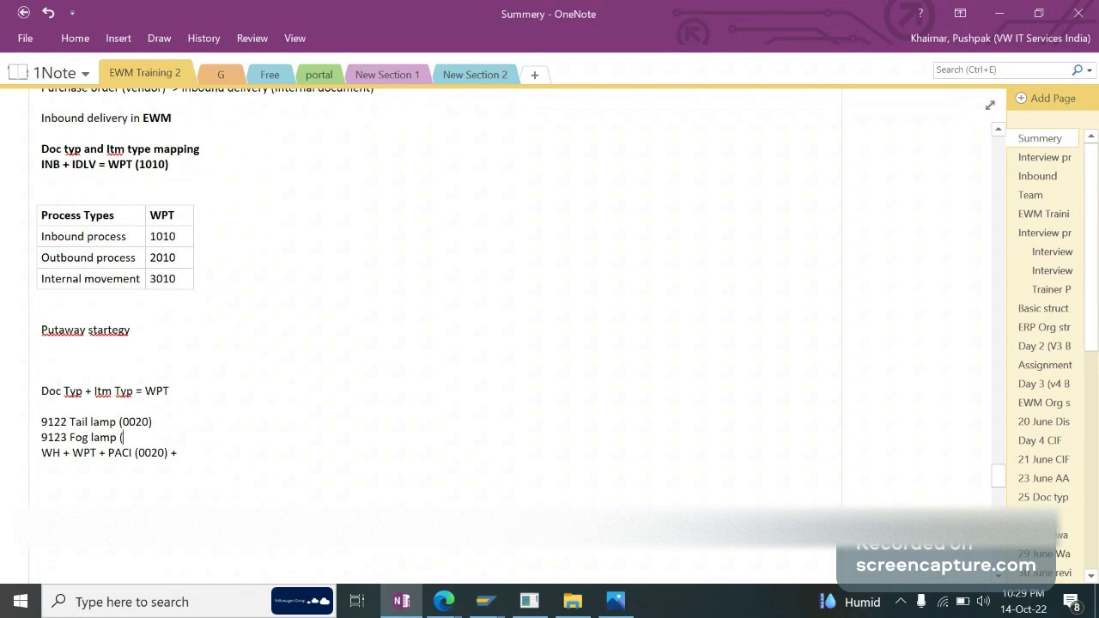
text(0030))
key(Return)
key(Return)
key(Return)
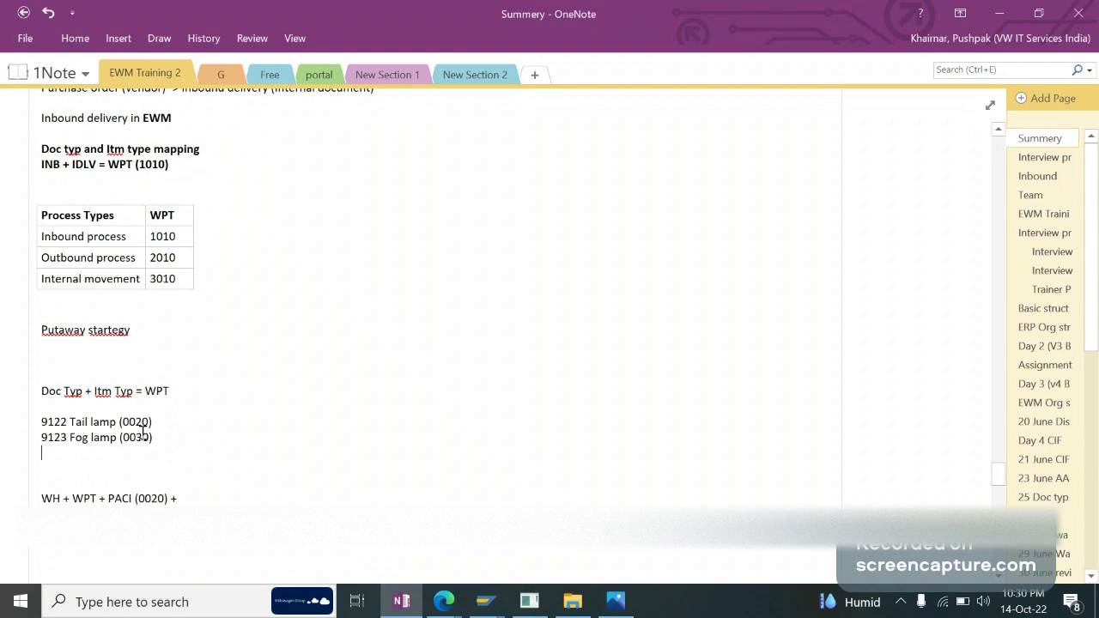
Step: Add the line "9124 Head lamp (0040)" below the fog lamp entry
text(9)
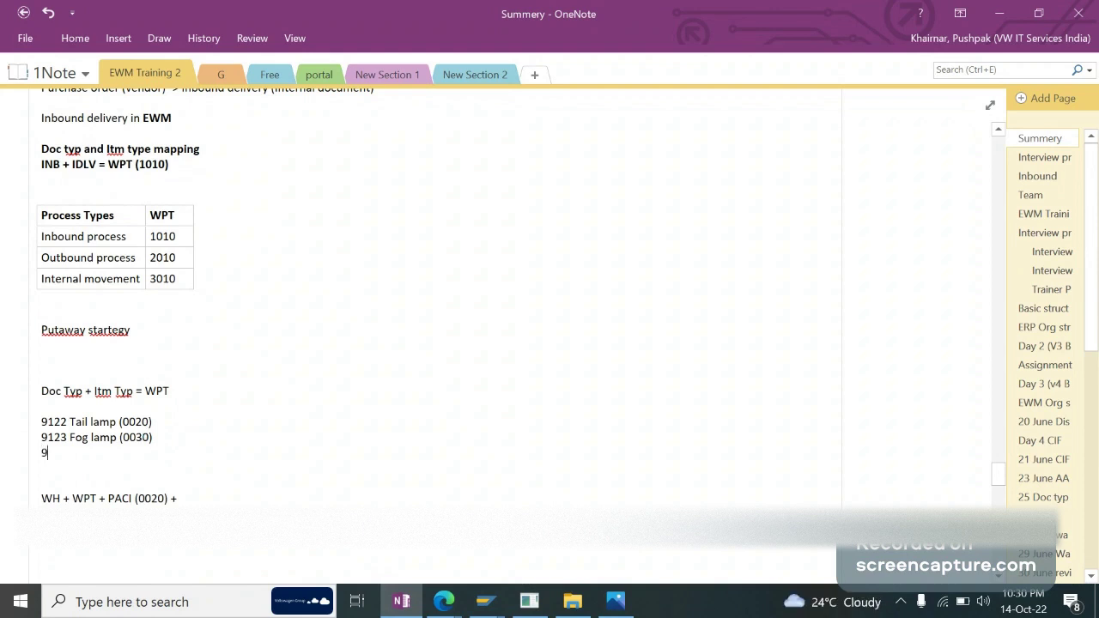
text(124 Head lamp)
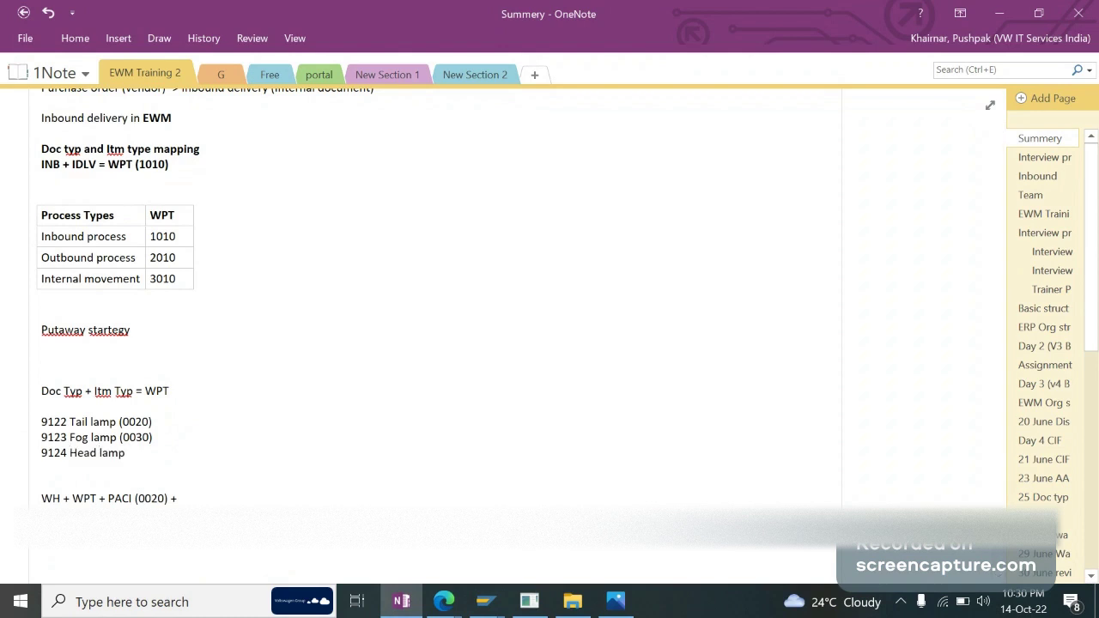
text( (0040))
Step: Highlight the three lamps' putaway control indicators one by one, followed by product numbers 9122 and 9123
double_click(138, 437)
double_click(145, 453)
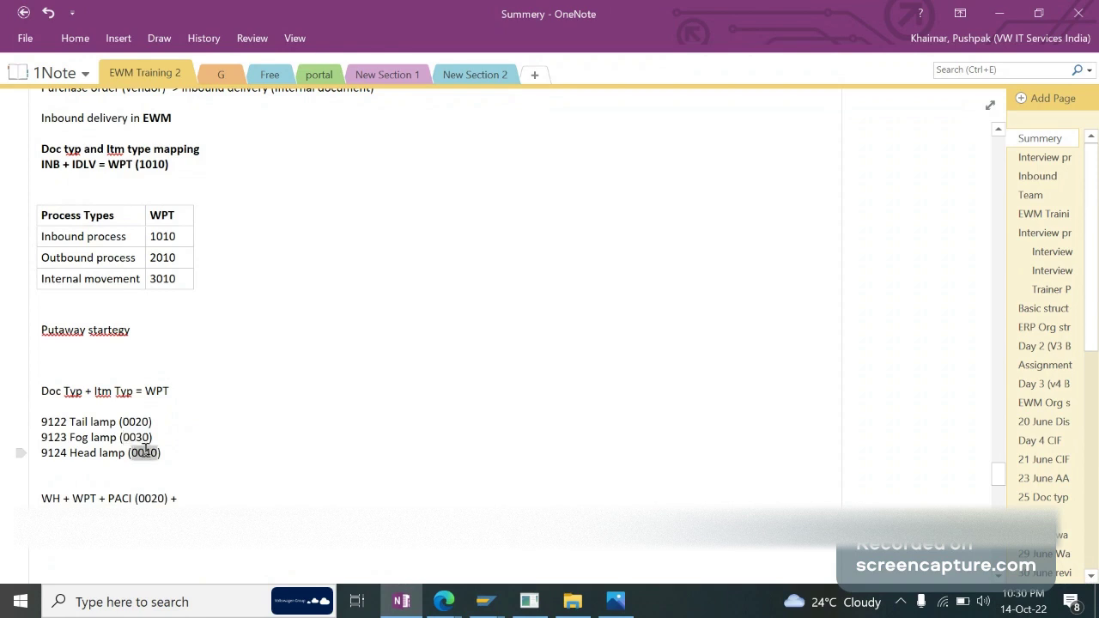
double_click(133, 422)
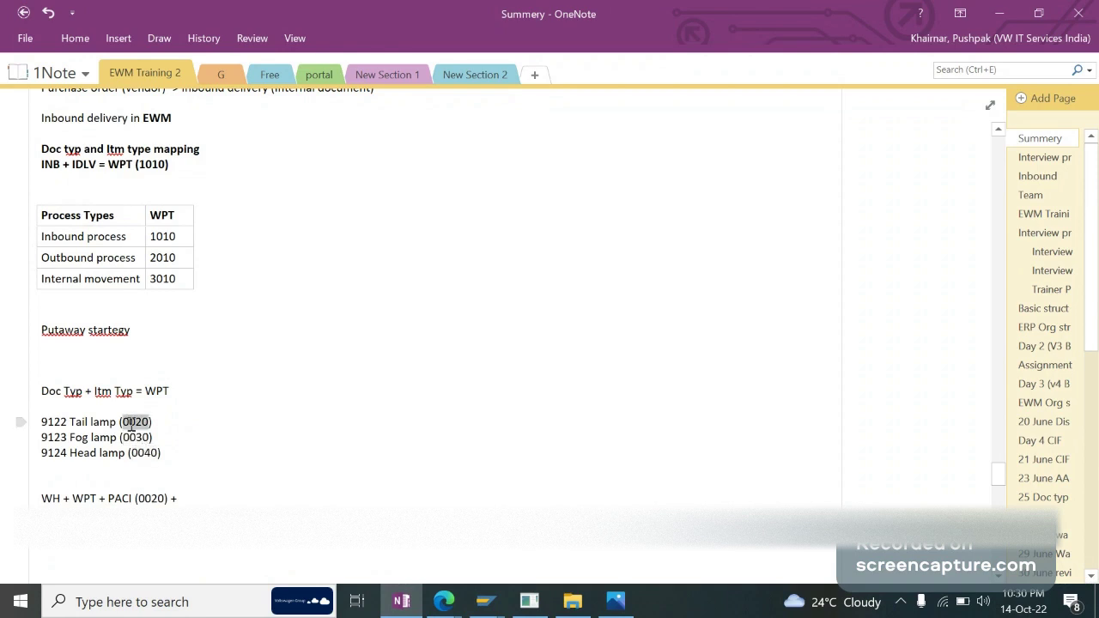
double_click(136, 437)
double_click(142, 453)
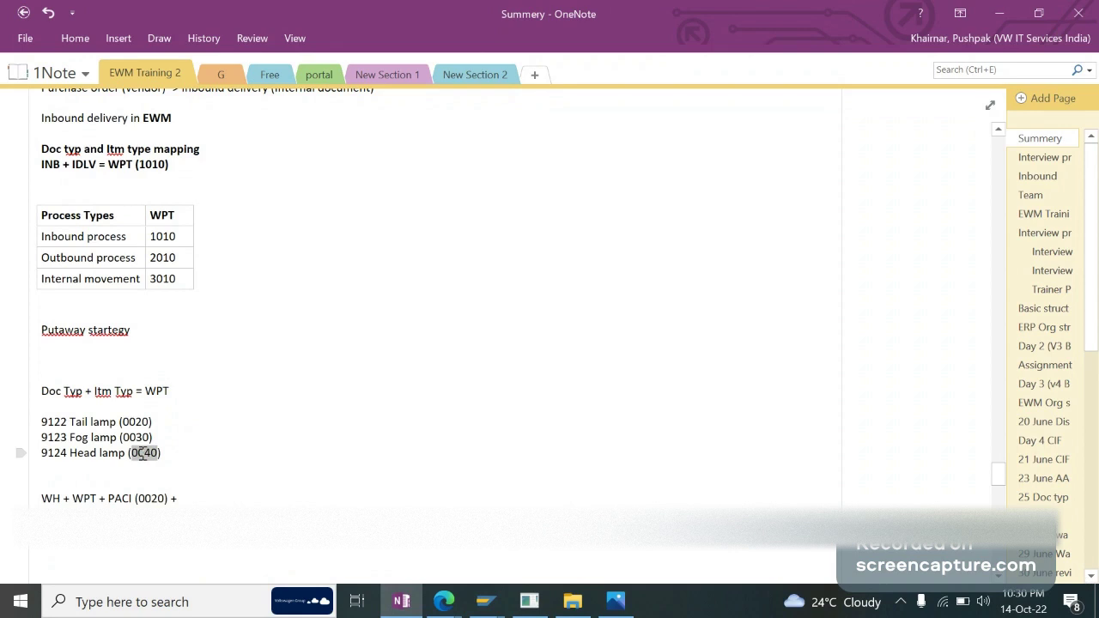
double_click(48, 421)
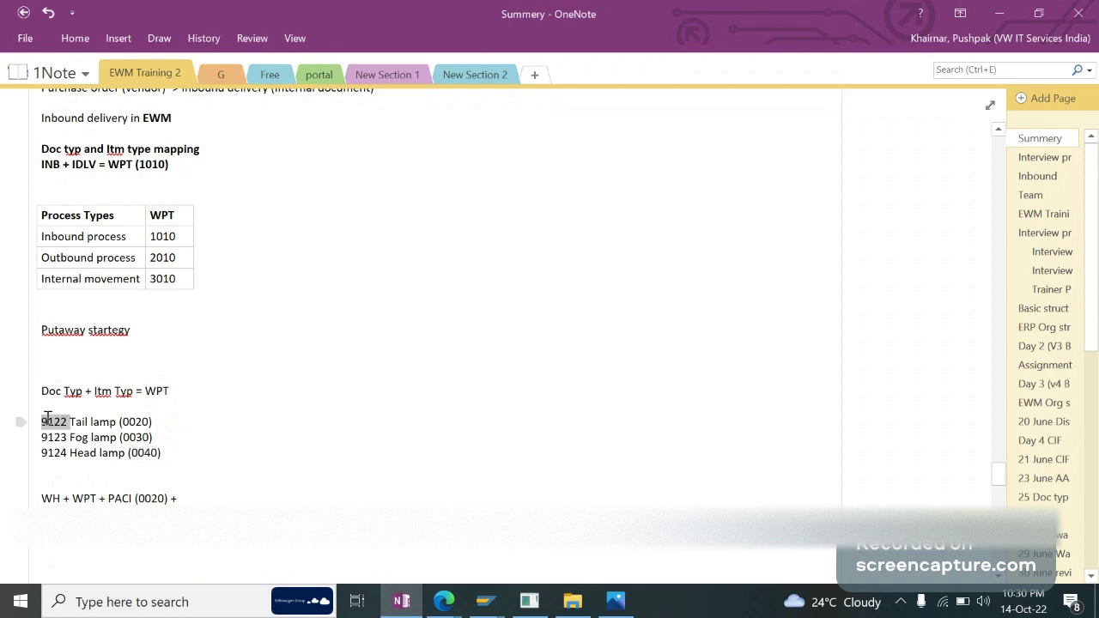
double_click(54, 436)
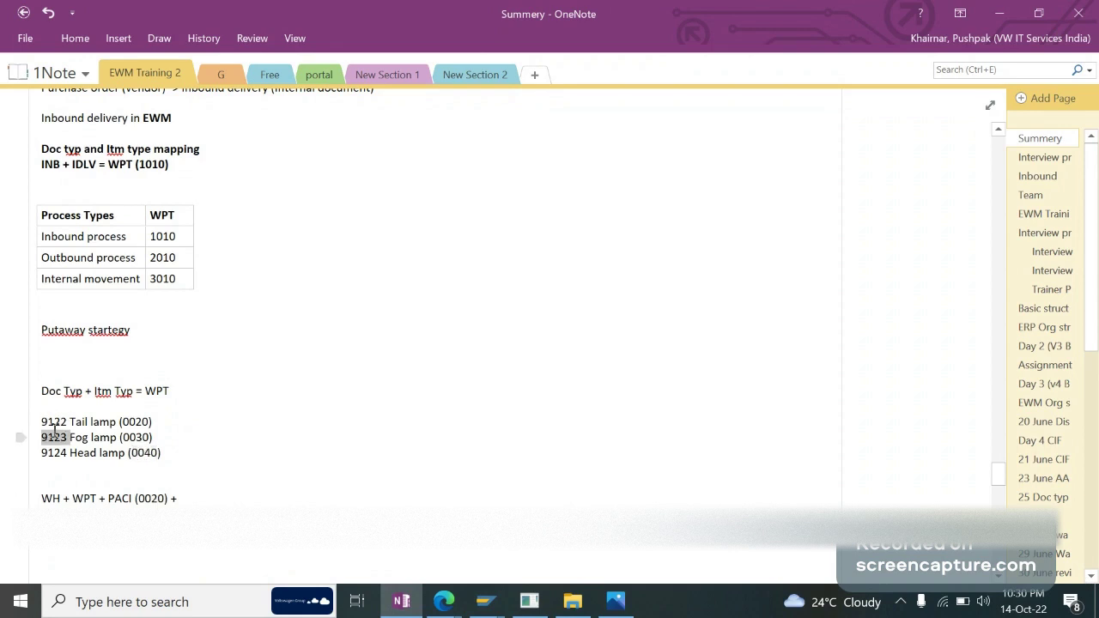
Step: Switch back to the SAP inbound delivery, show its items as a list and select the product number of item 10
click(486, 605)
click(506, 533)
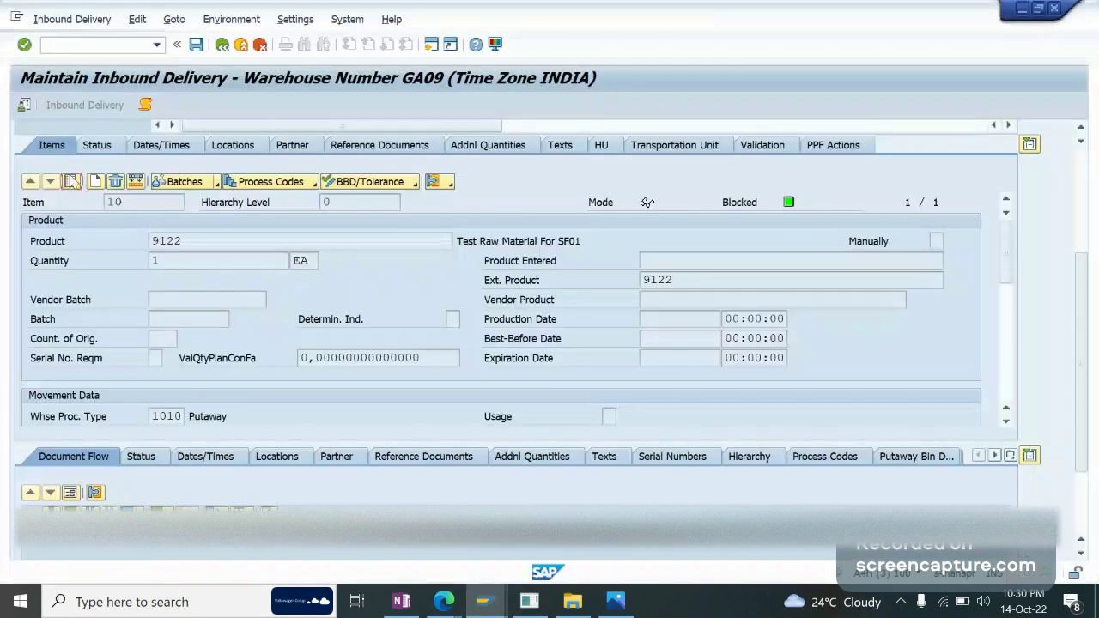
click(72, 181)
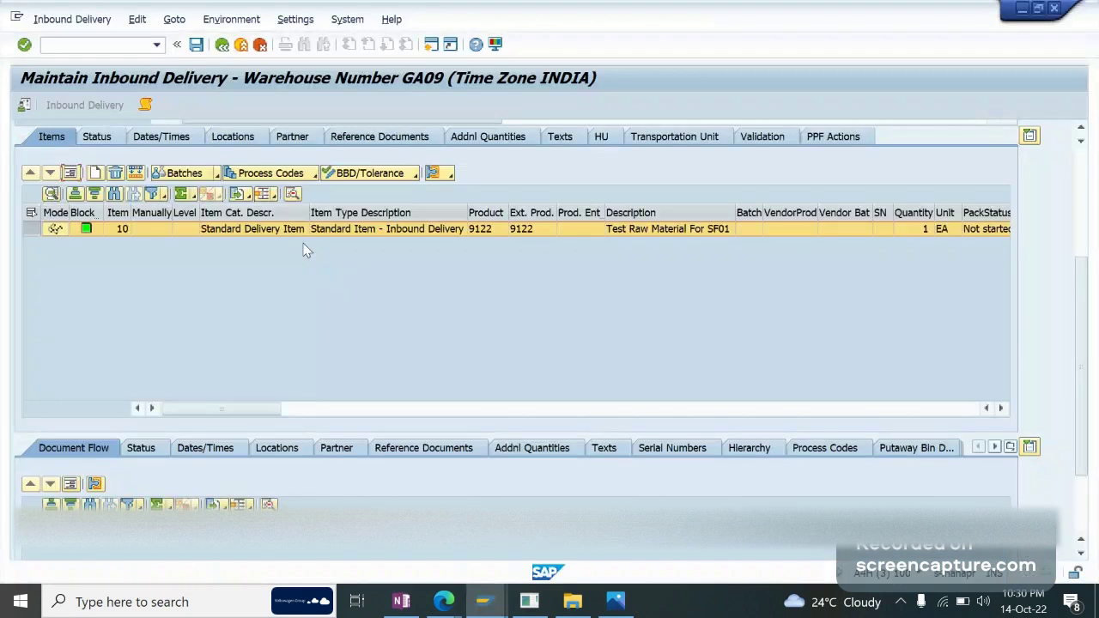
click(486, 232)
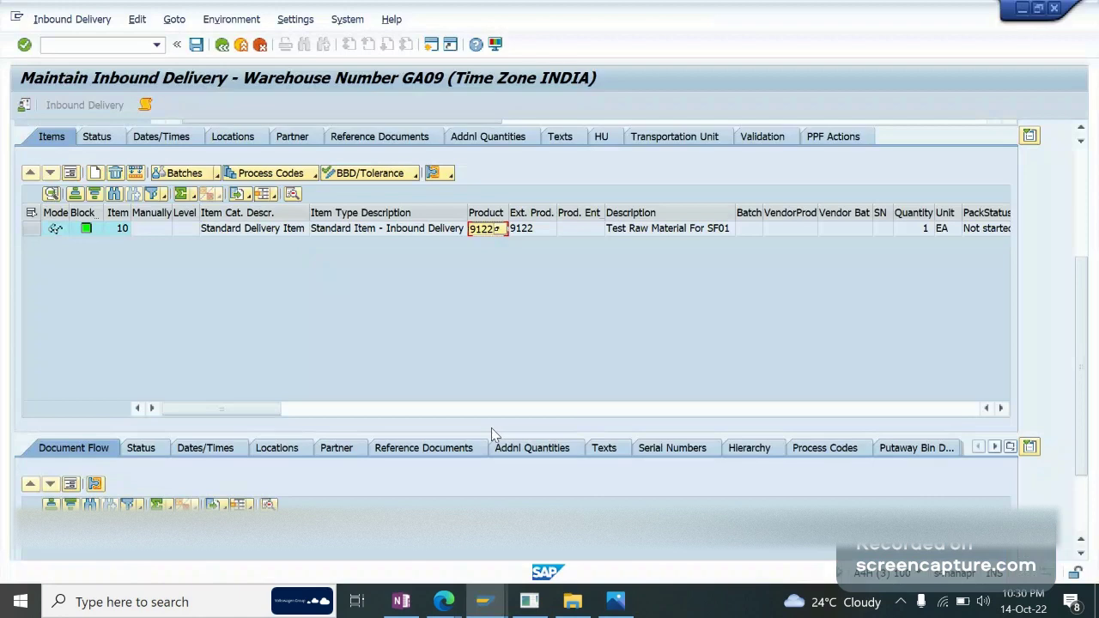
Step: Open warehouse product 9122 for changing in warehouse GA09 and examine the putaway control indicator in its warehouse data
mouse_move(493, 608)
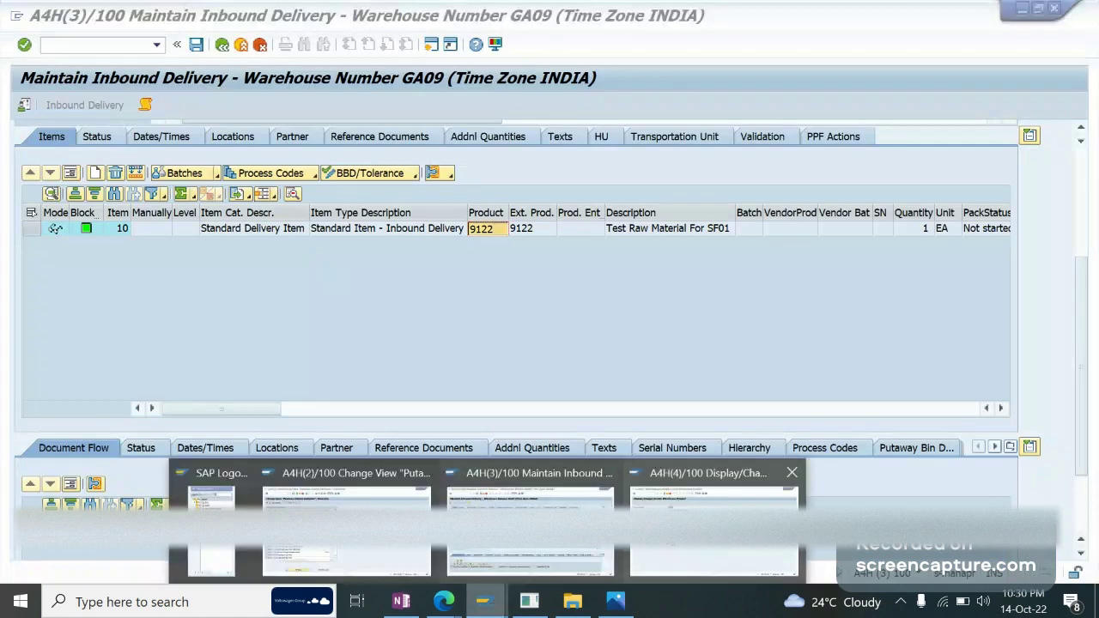
click(714, 528)
click(188, 252)
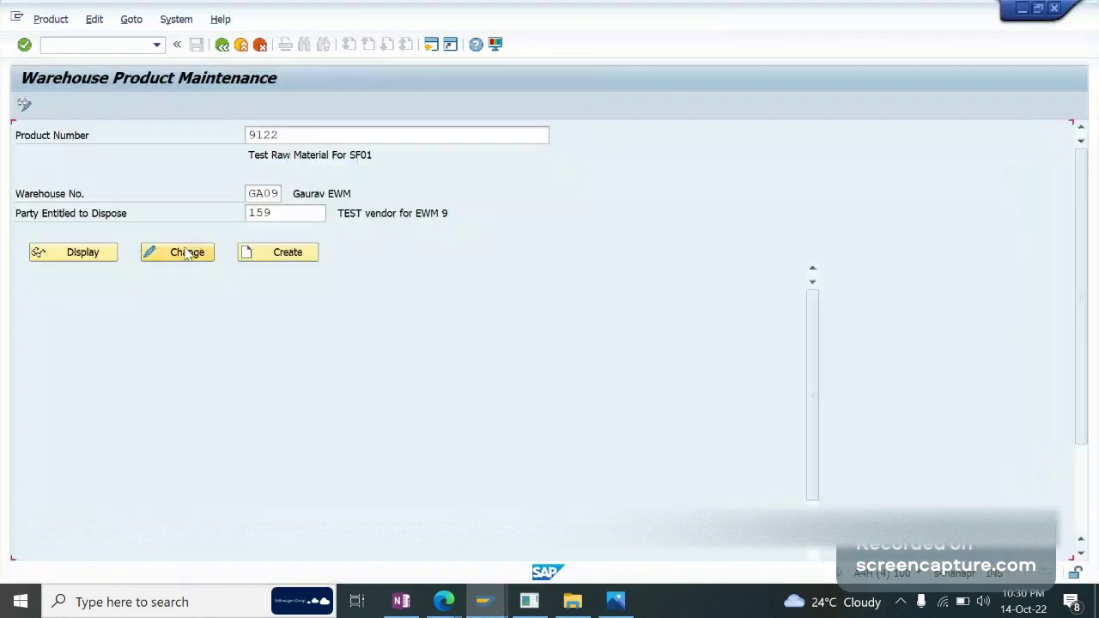
scroll(810, 413, down, 2)
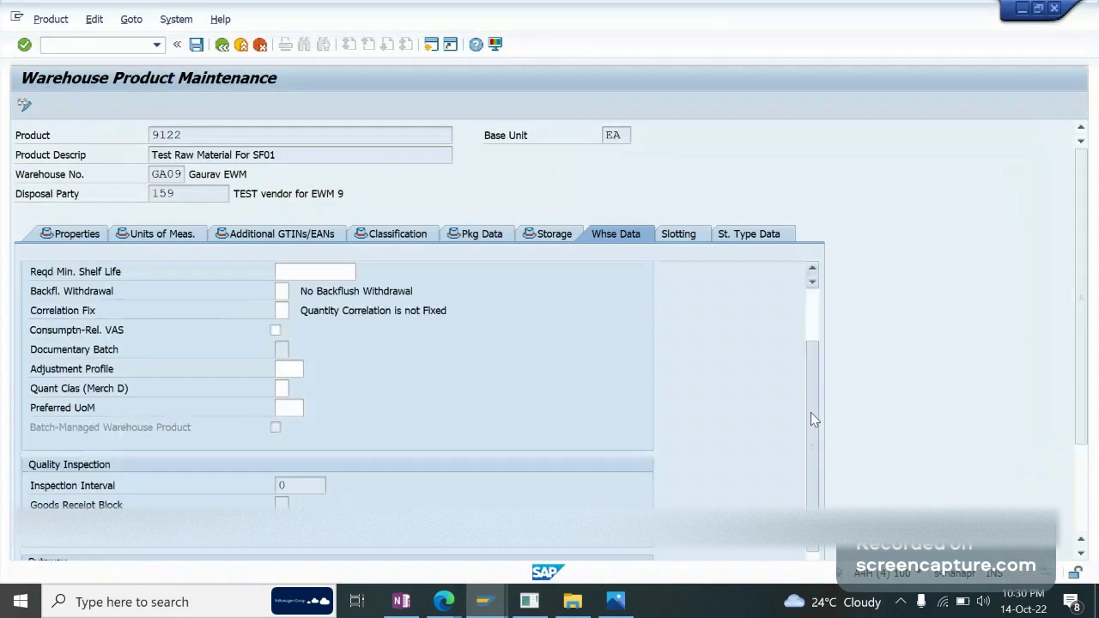
scroll(810, 413, down, 2)
click(293, 544)
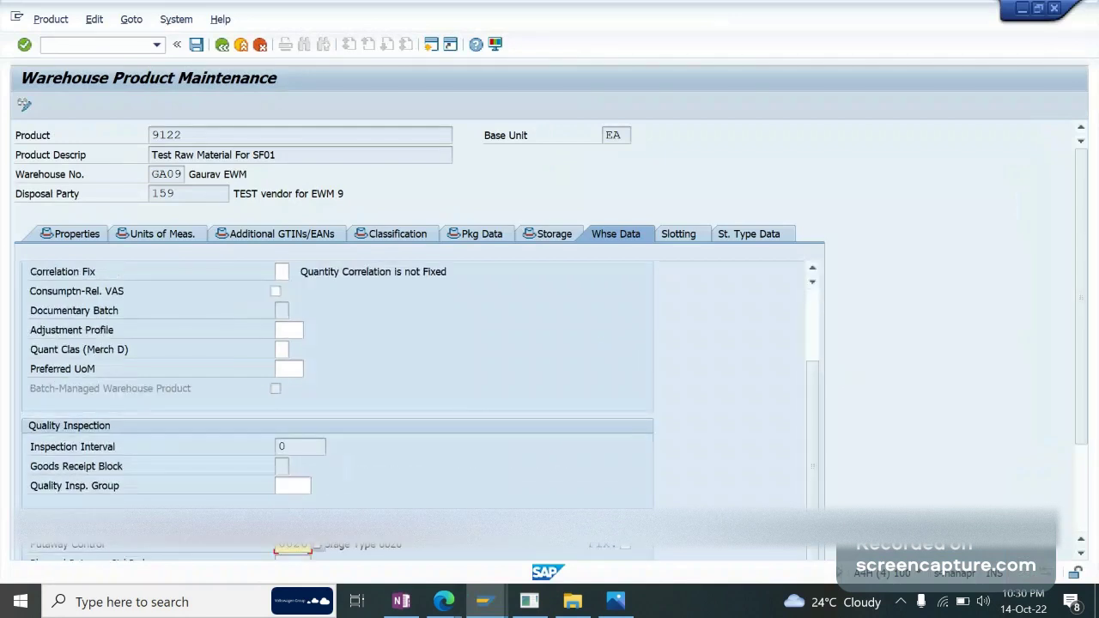
click(813, 552)
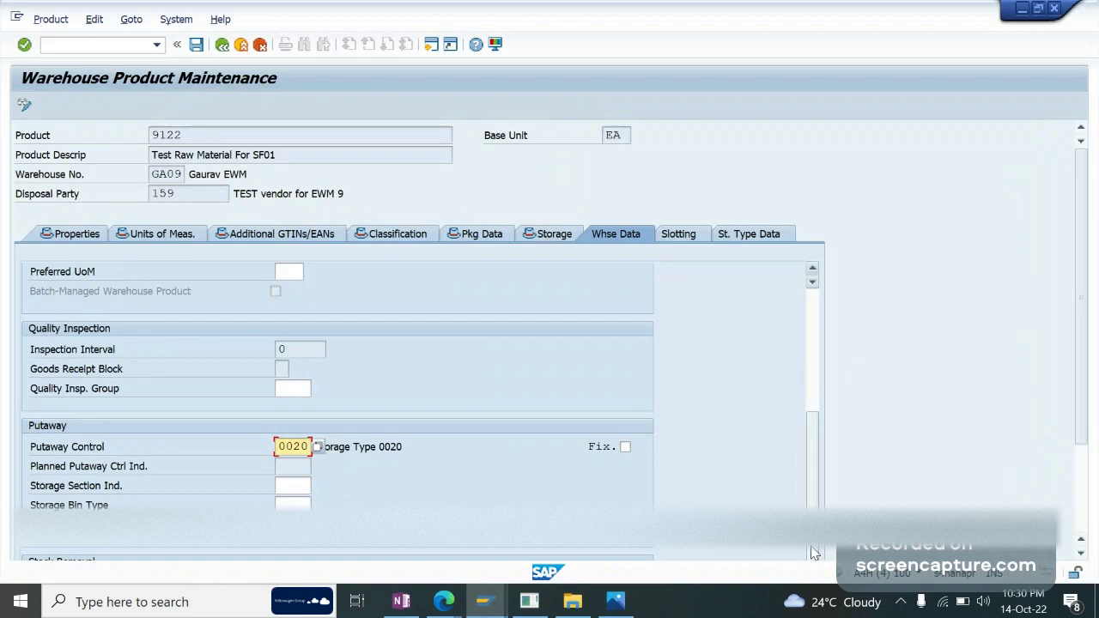
click(347, 144)
click(304, 447)
scroll(411, 460, up, 4)
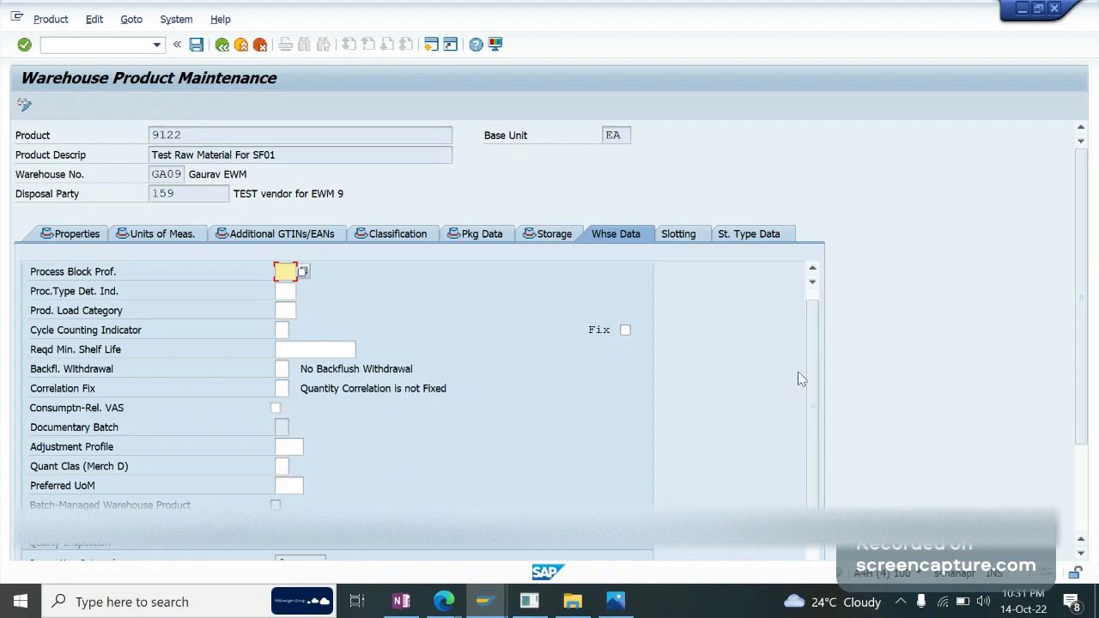
scroll(809, 419, down, 3)
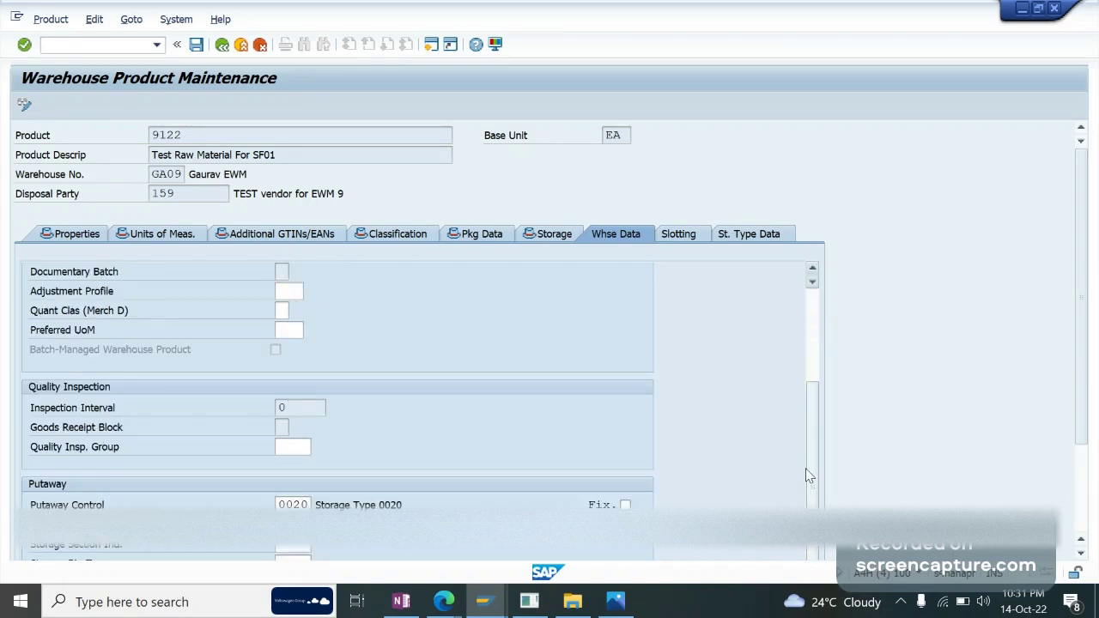
click(301, 504)
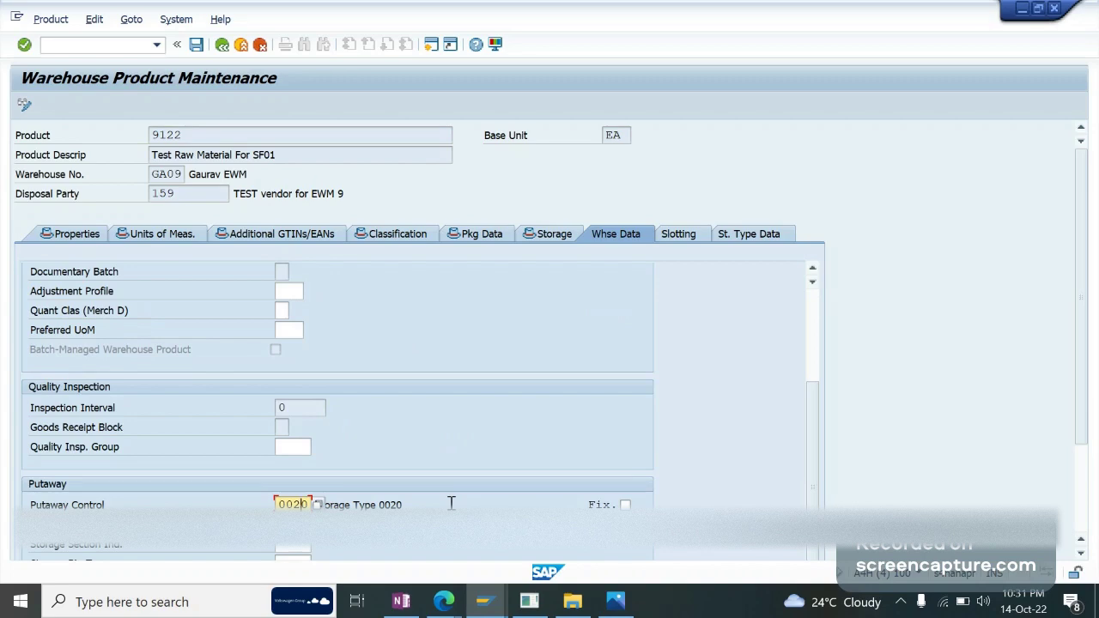
Step: Switch to the customizing session, open Specify Storage Type Search Sequence for Putaway and position the list on warehouse GA09
mouse_move(493, 612)
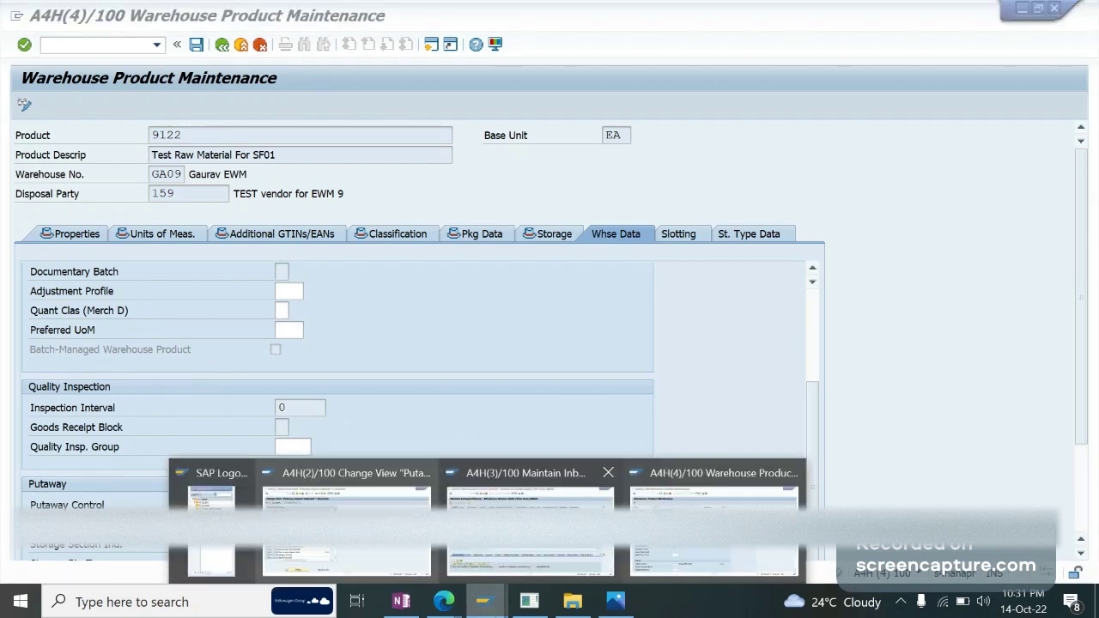
mouse_move(346, 515)
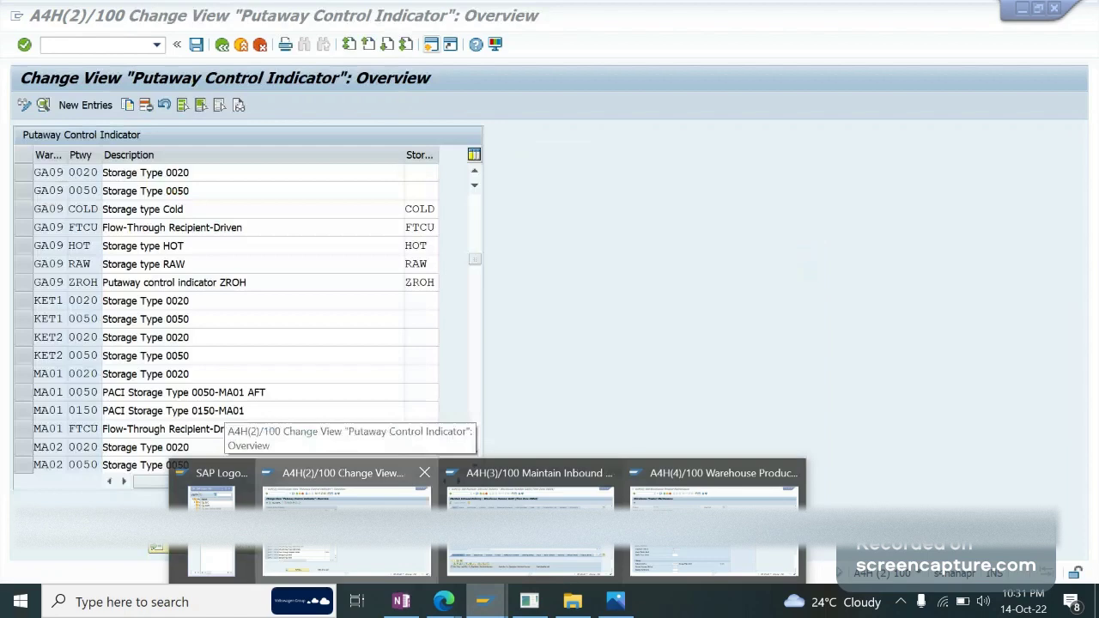
click(346, 524)
click(221, 47)
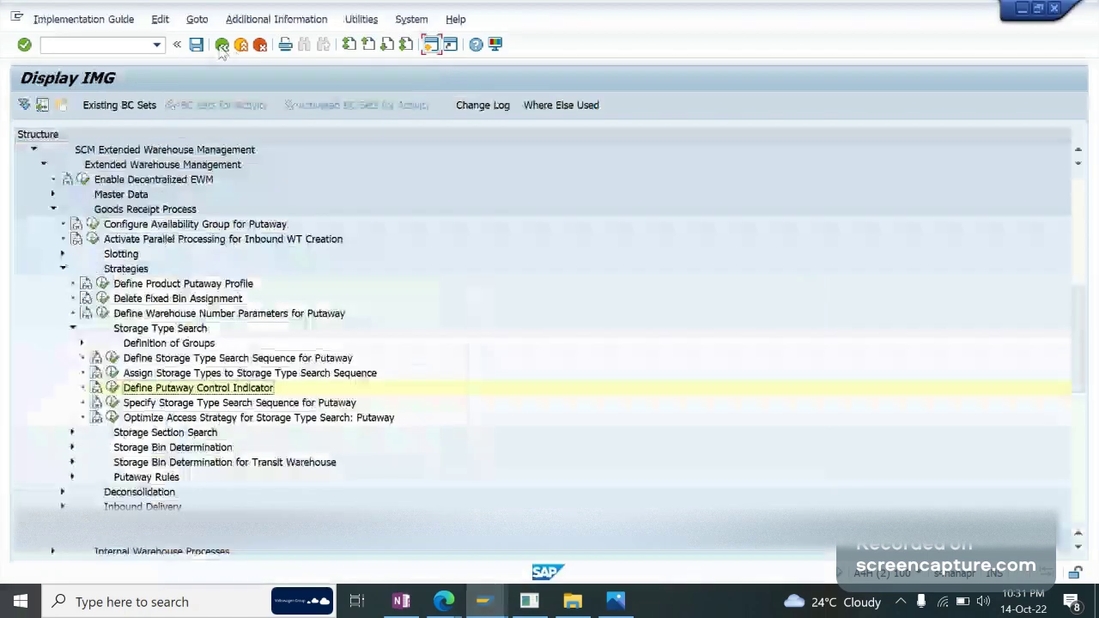
click(112, 404)
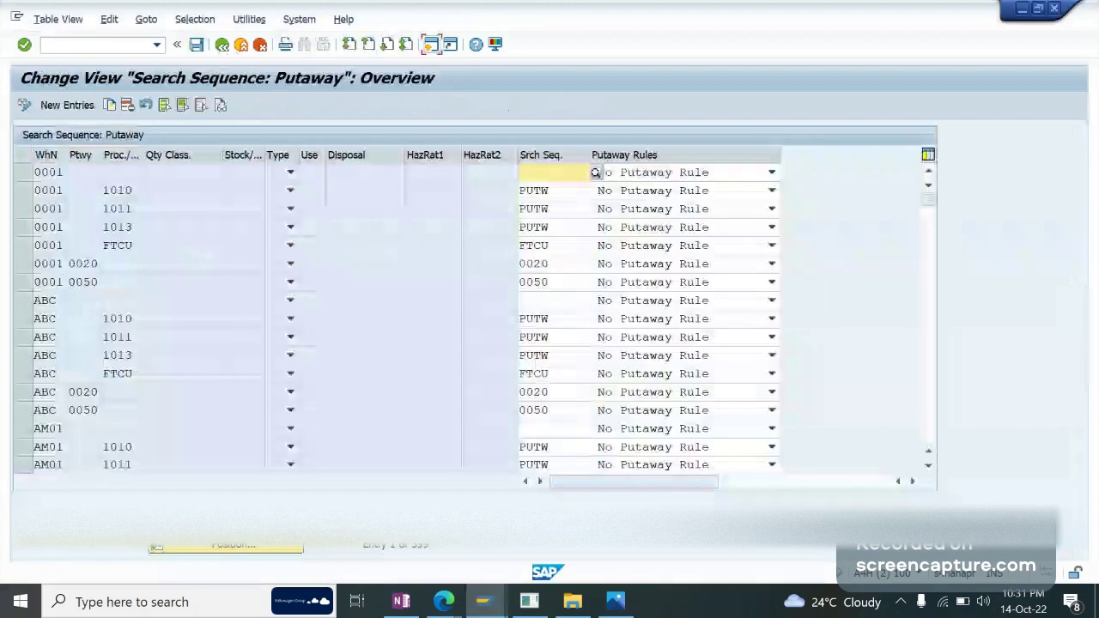
click(286, 551)
text(ga)
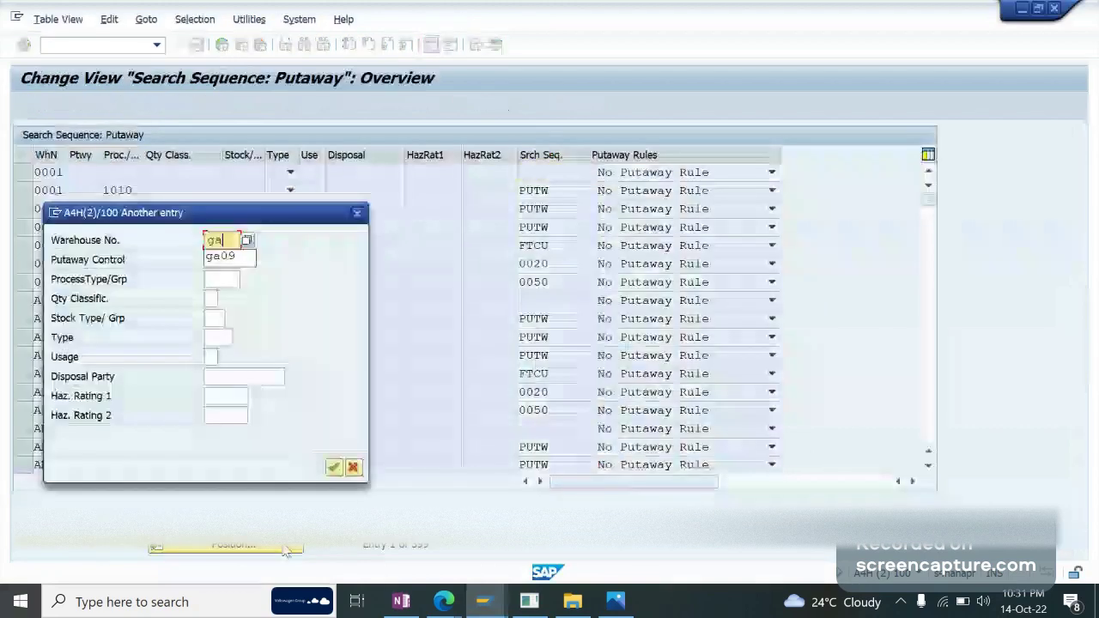
key(Escape)
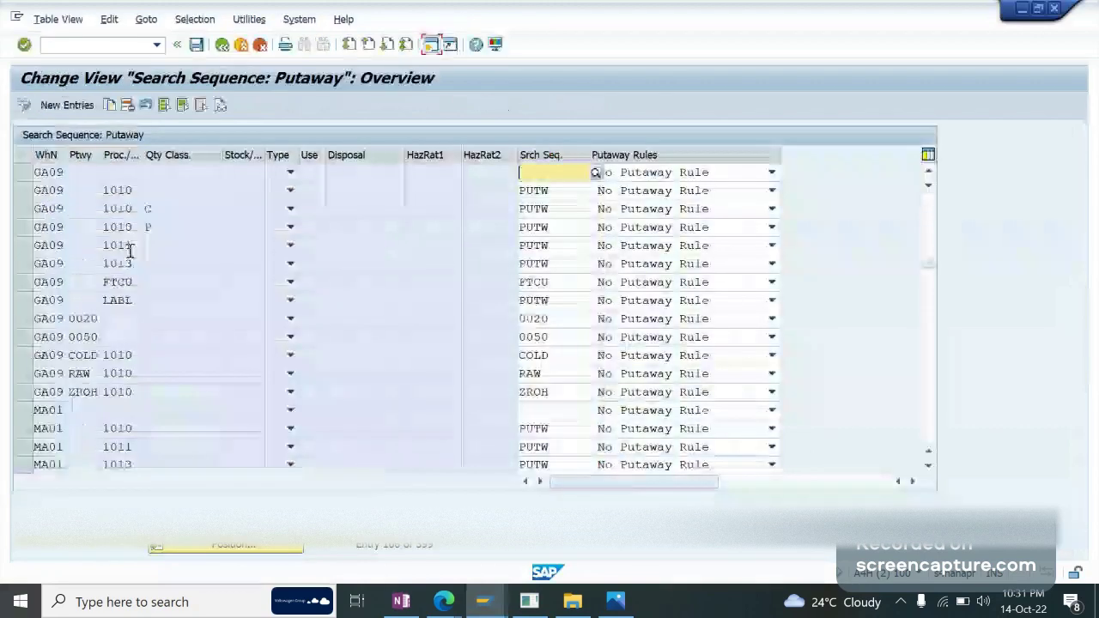
Step: Copy the GA09 entry for putaway control indicator 0020 and set the copy's process type to 1010
click(120, 319)
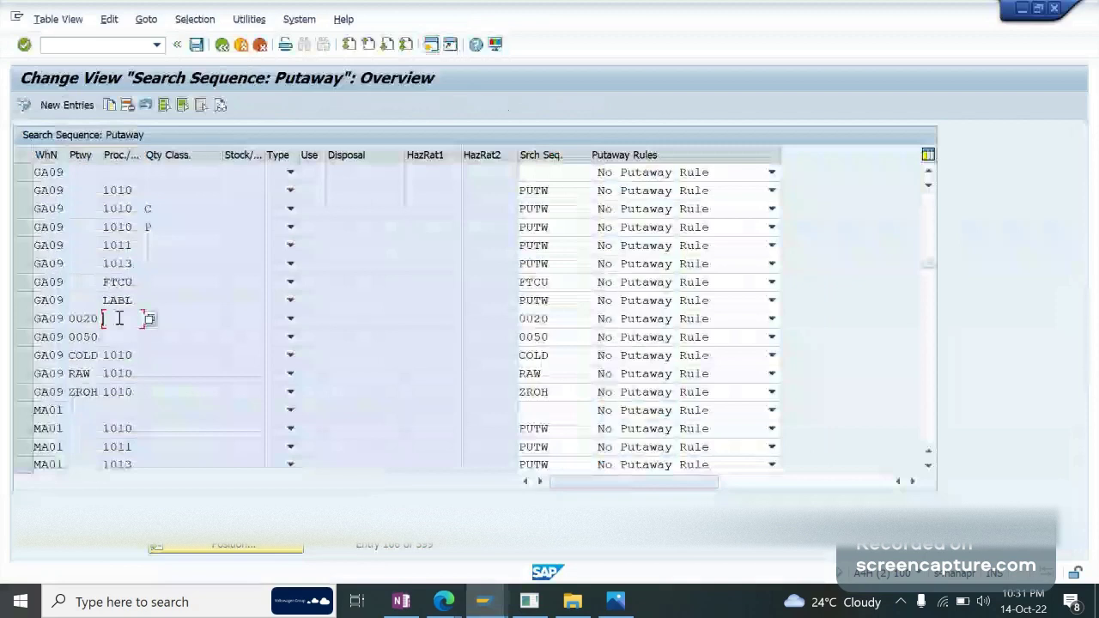
click(25, 323)
click(139, 335)
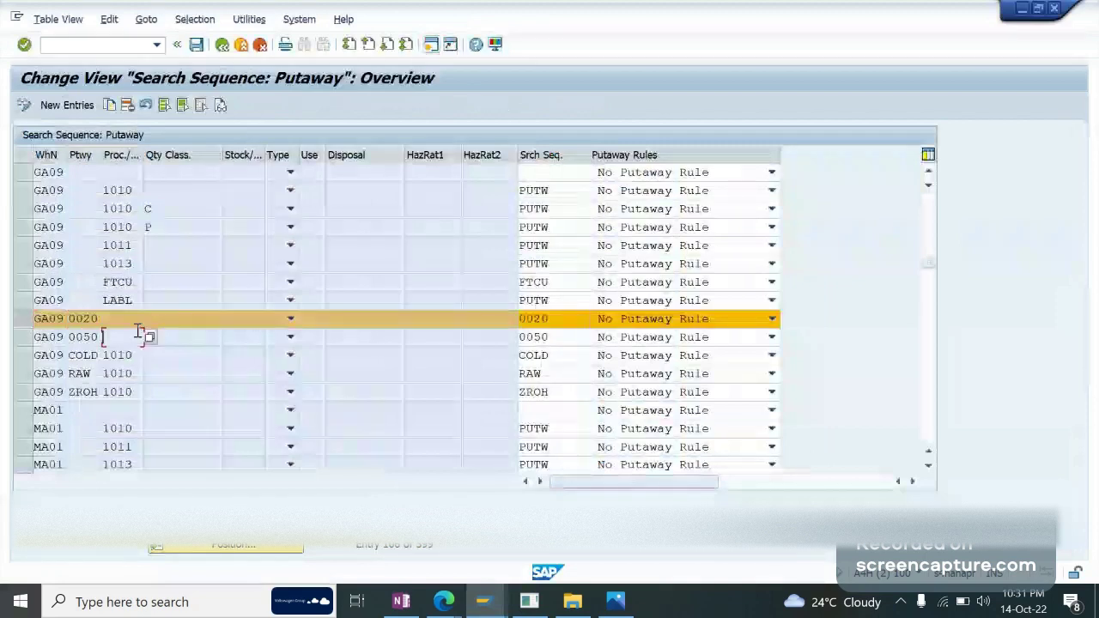
click(26, 323)
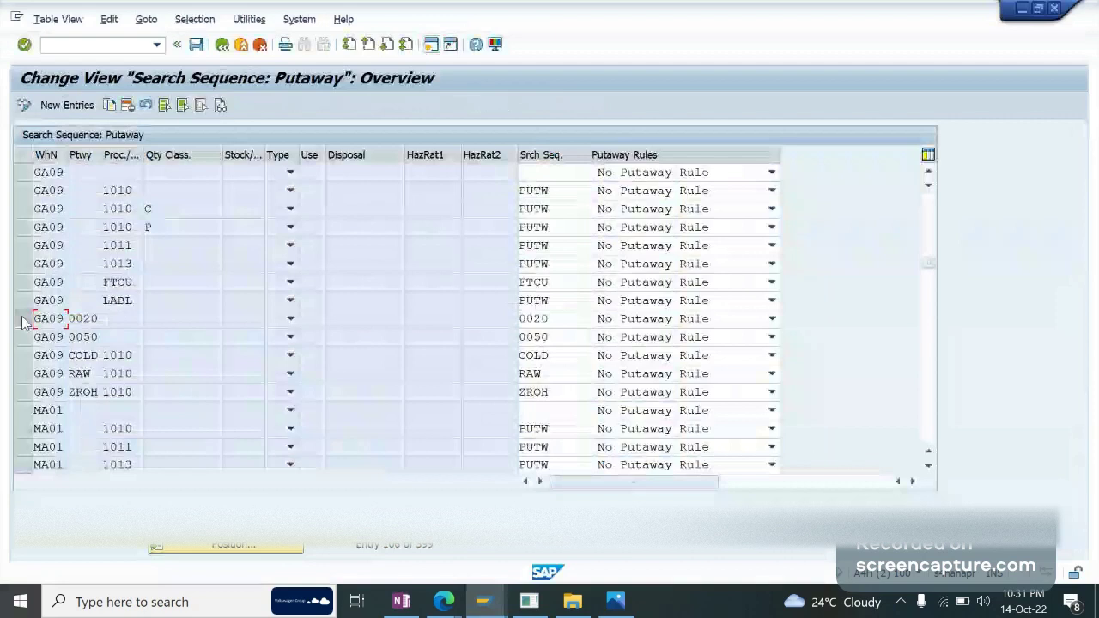
click(26, 323)
click(110, 105)
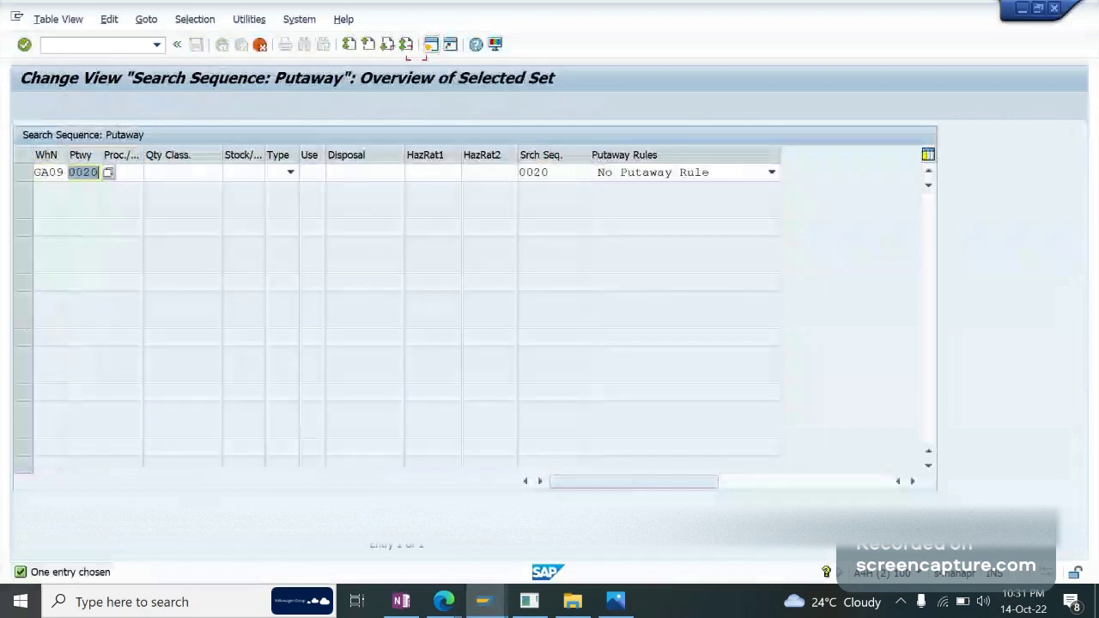
key(Tab)
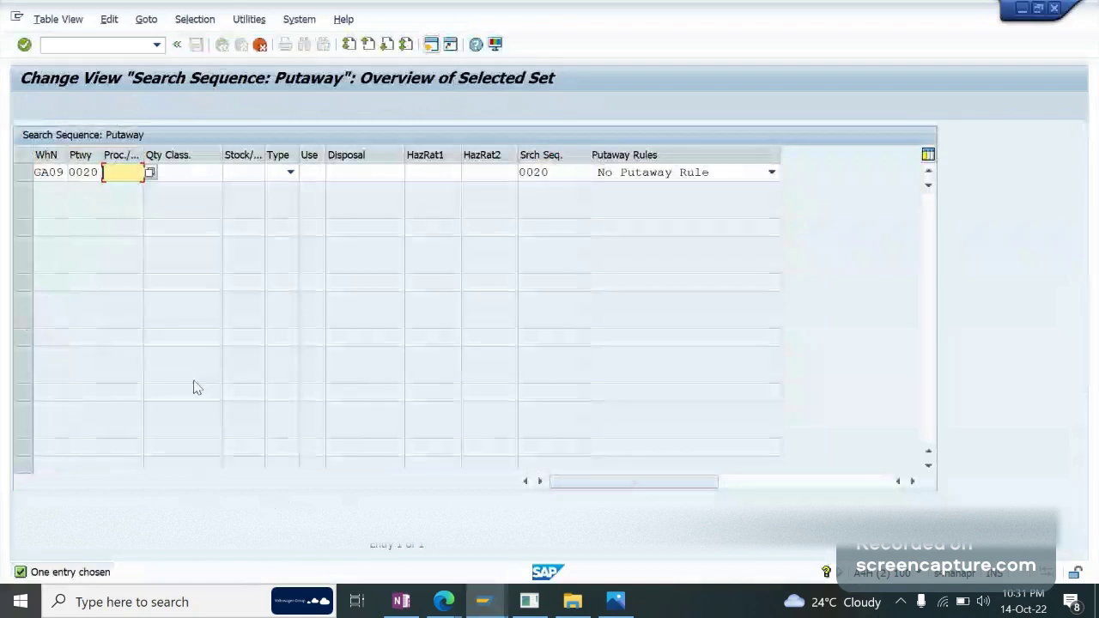
text(1010)
key(Tab)
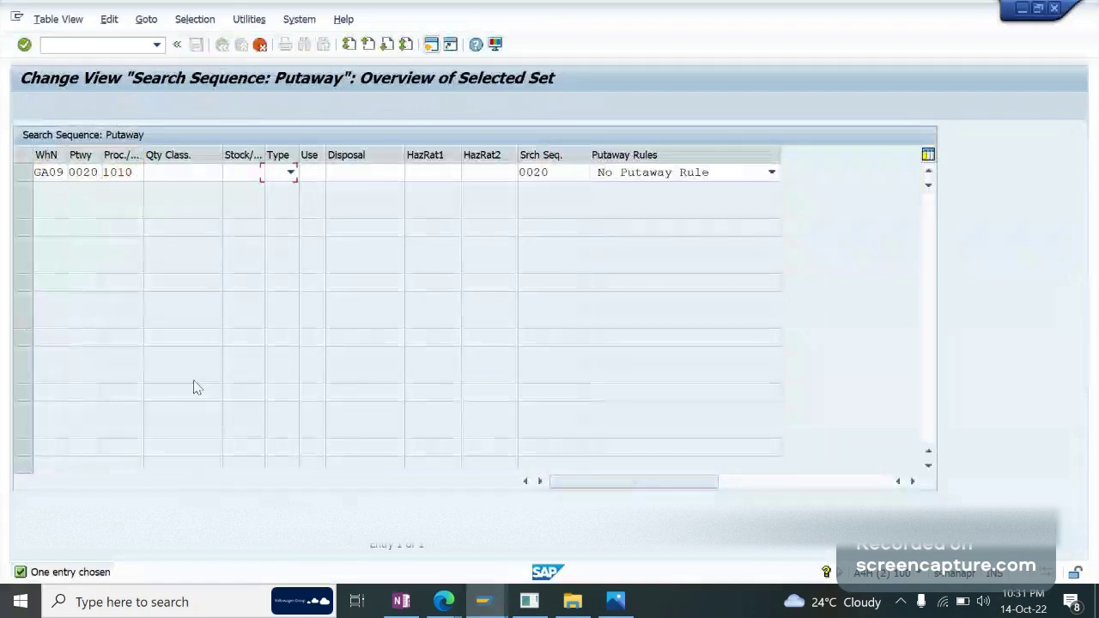
key(Tab)
key(Return)
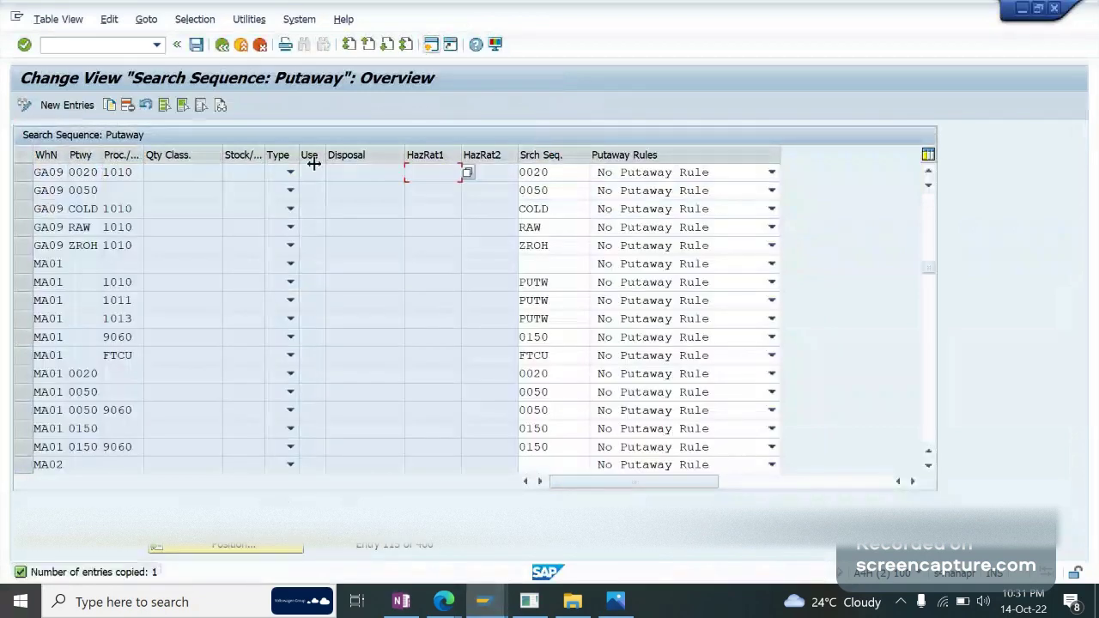
Step: Save the copied search sequence entry under the proposed customizing request and return to the implementation guide
key(ctrl+s)
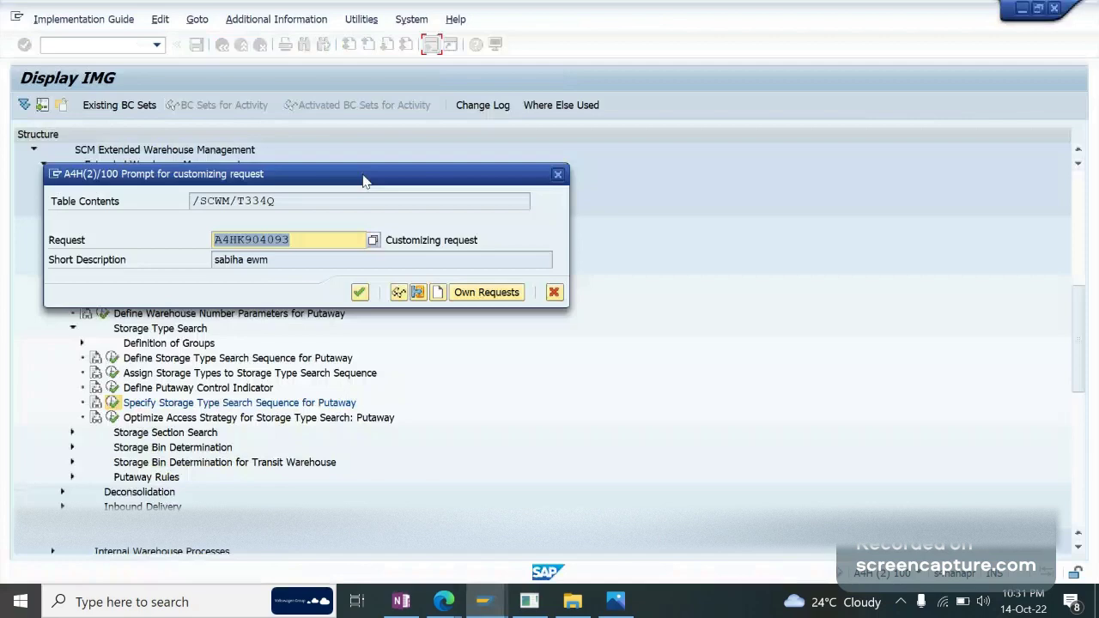
key(Return)
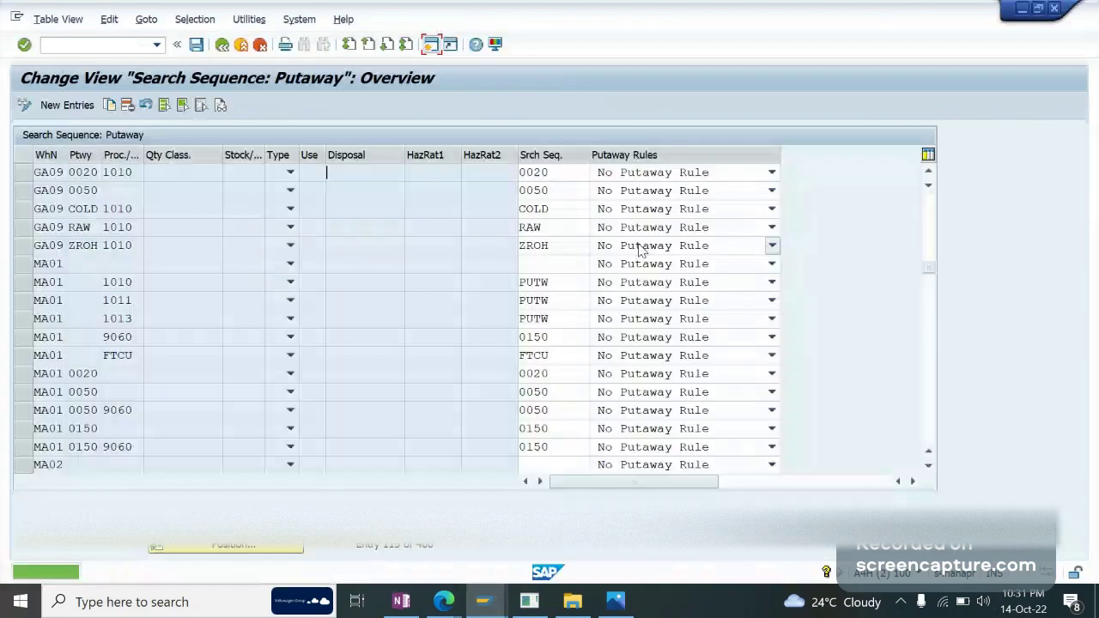
click(561, 176)
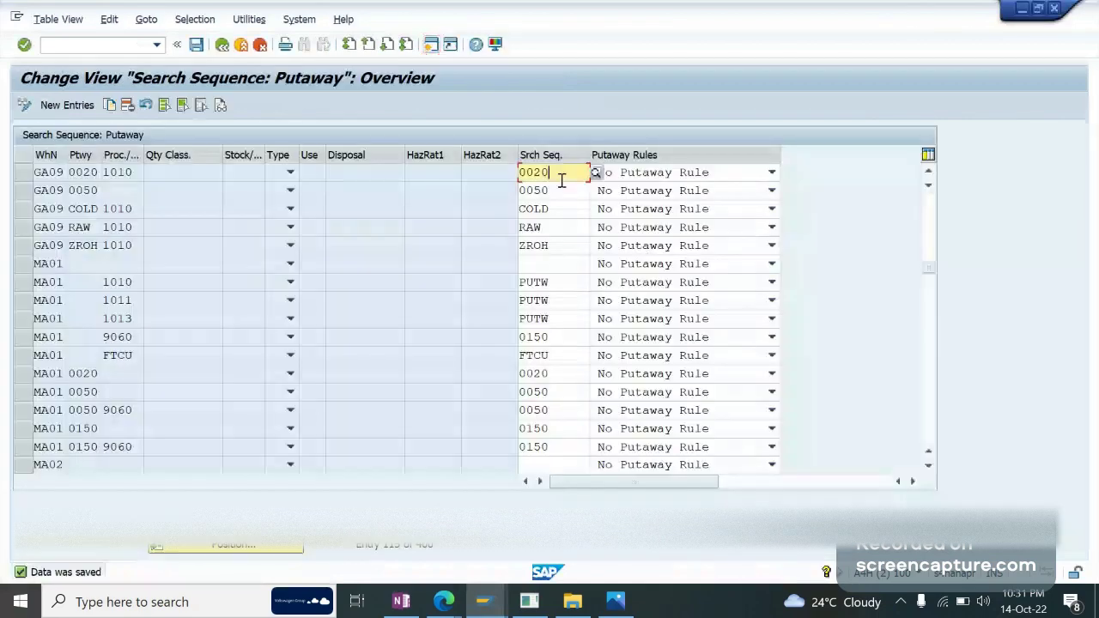
click(223, 45)
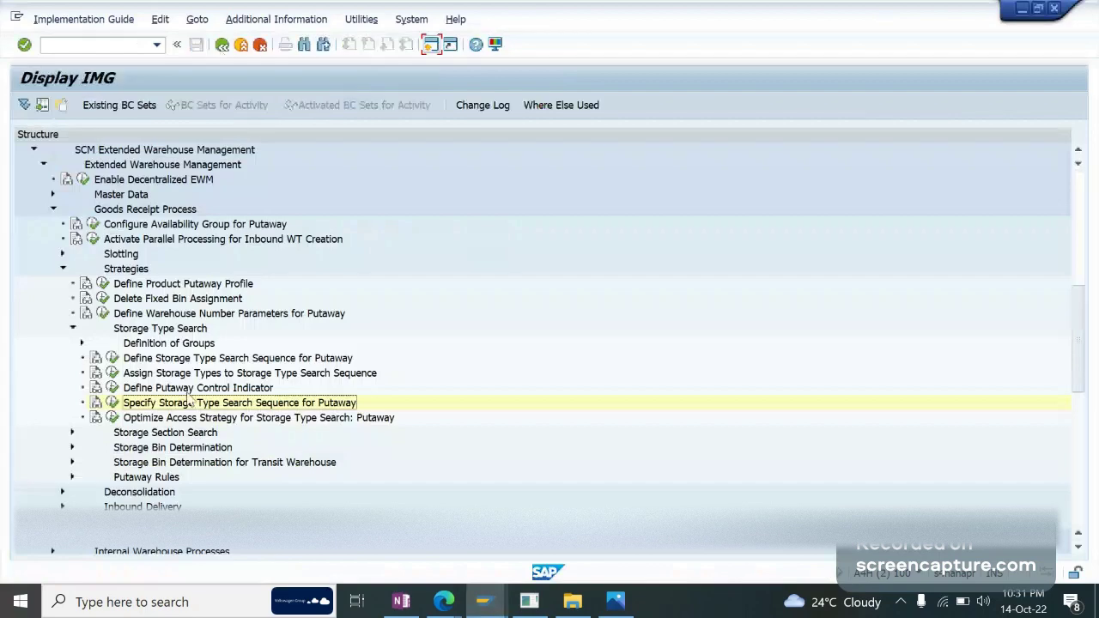
Step: Open Assign Storage Types to Storage Type Search Sequence and position the list on warehouse GA09, search sequence 0020
click(109, 359)
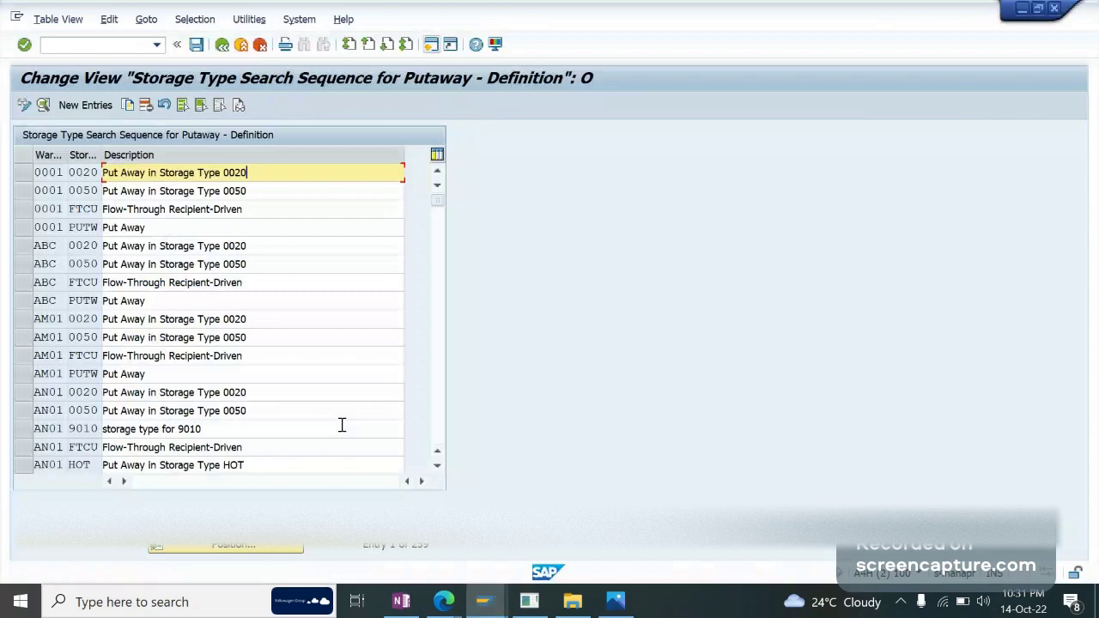
click(221, 50)
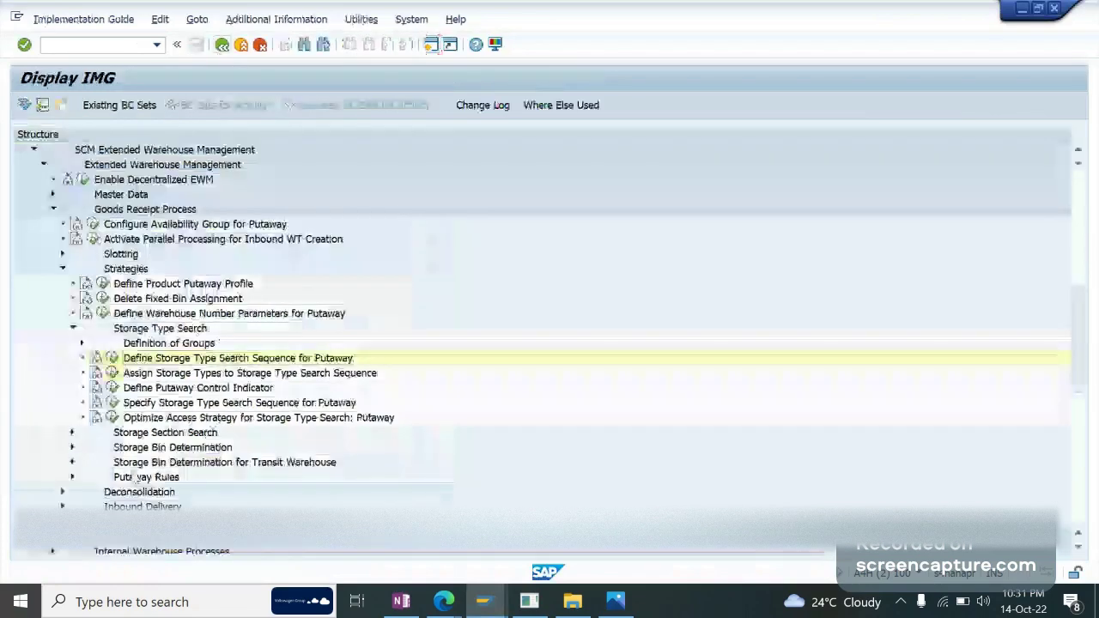
key(F8)
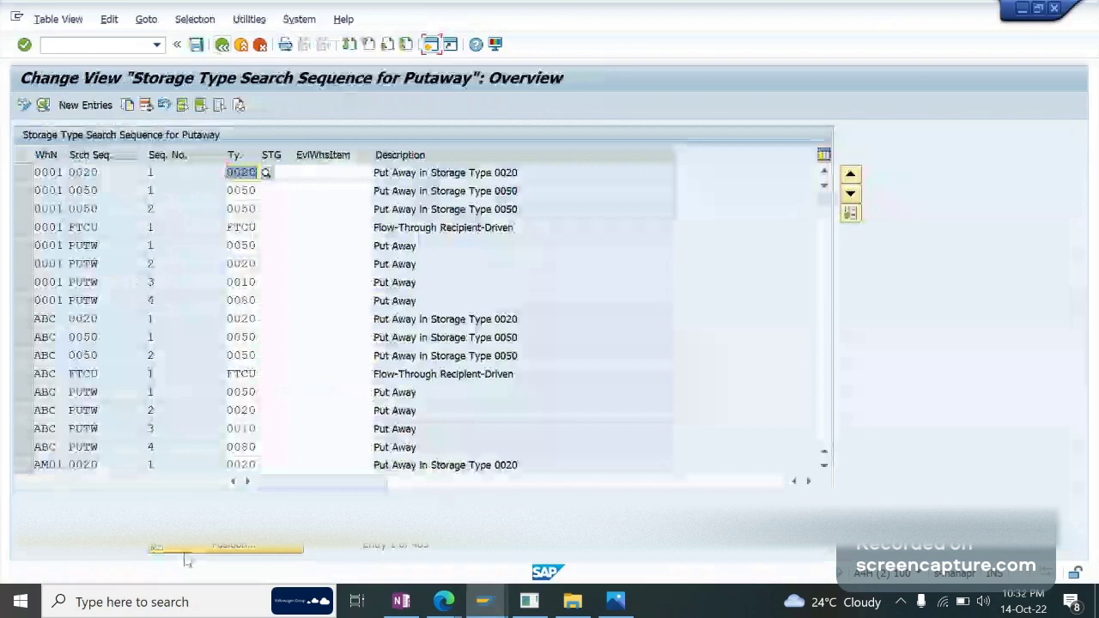
click(185, 555)
text(g)
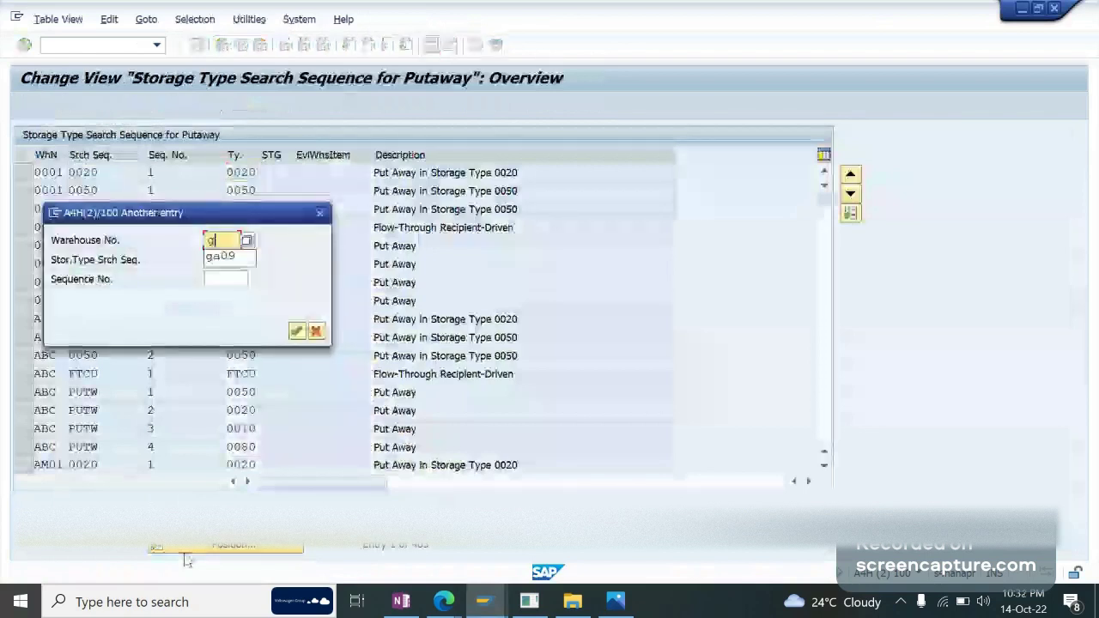
text(a09)
key(Tab)
text(0020)
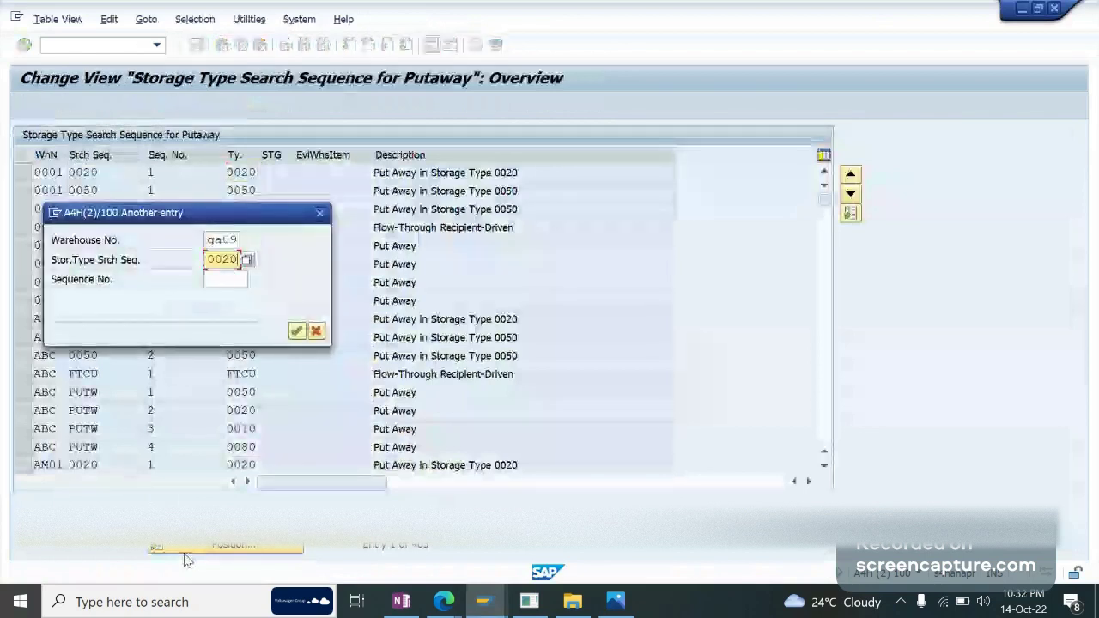
key(Return)
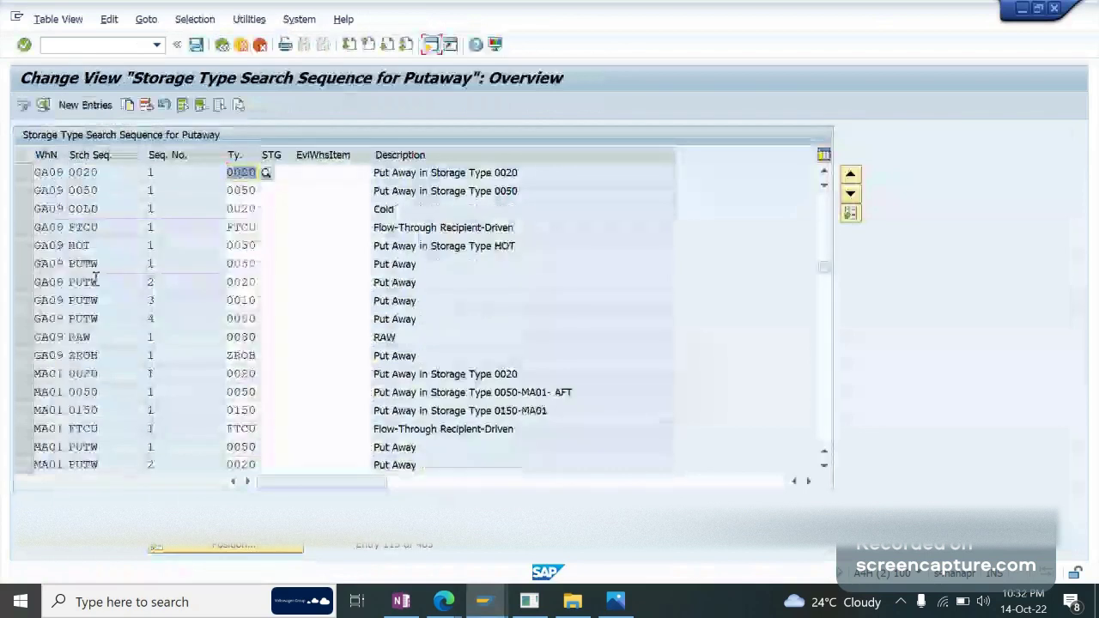
Step: Check the storage type and storage type group assigned to GA09 search sequence 0020, and return to the implementation guide
click(46, 173)
click(282, 175)
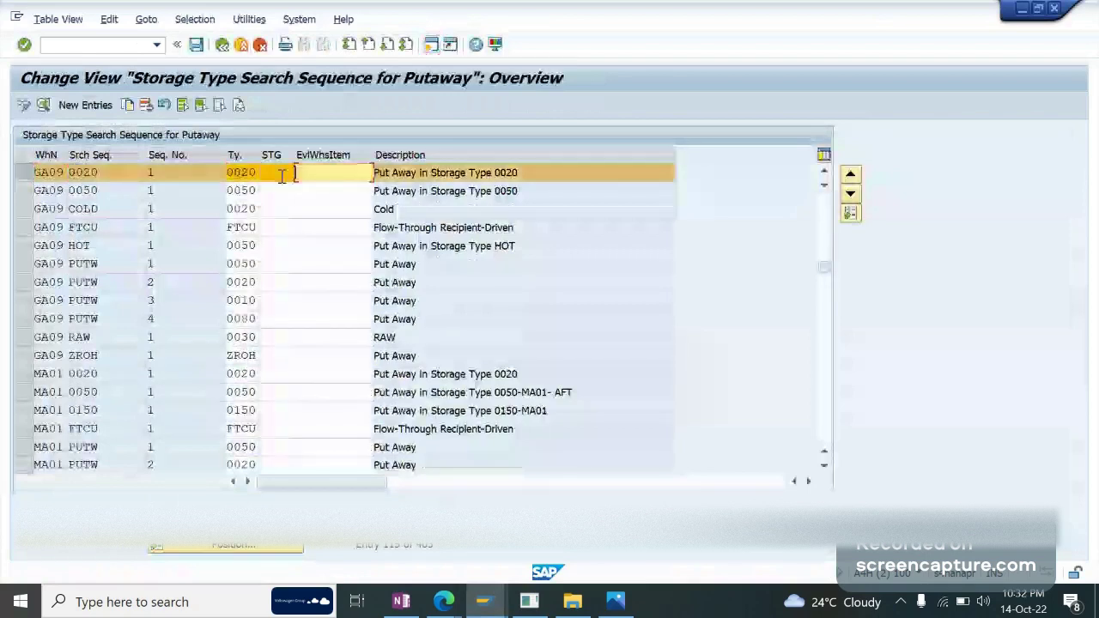
click(248, 173)
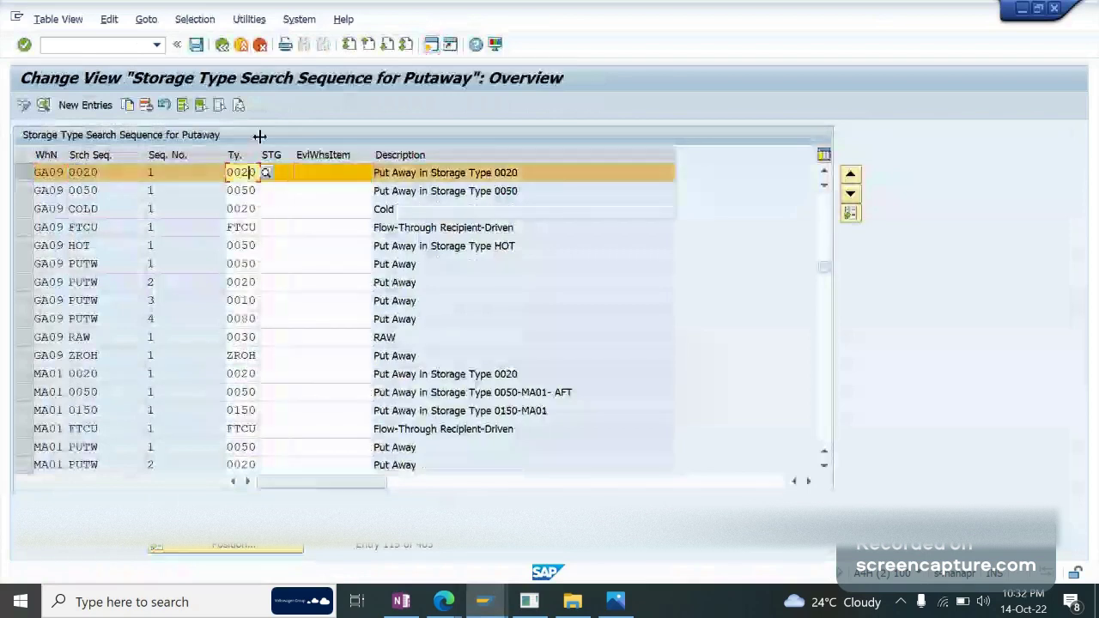
click(296, 173)
click(242, 48)
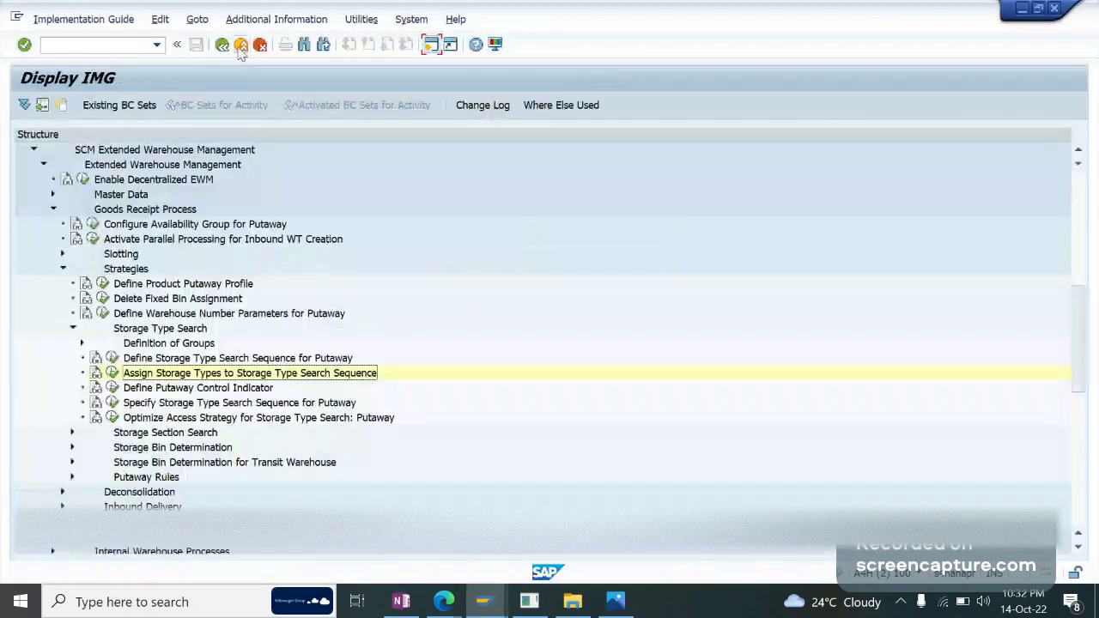
Step: Switch to the OneNote Summary page and complete the "WH + WPT + PACI (0020) +" line with "Storage type (seqrch seq) 0020 RAW1"
mouse_move(479, 600)
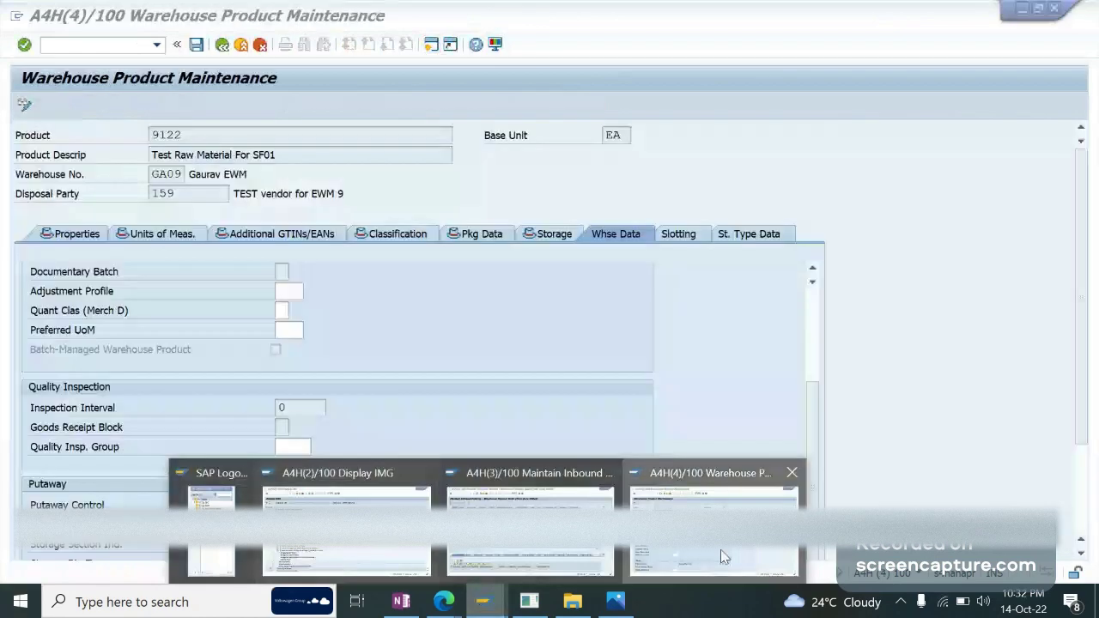
click(721, 549)
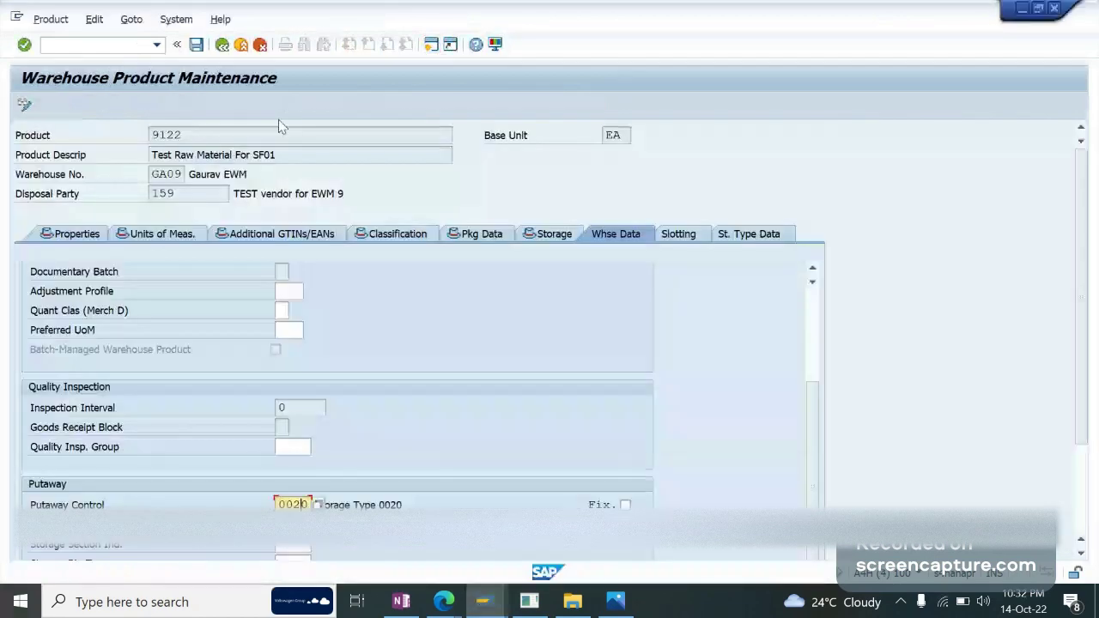
click(107, 43)
click(390, 613)
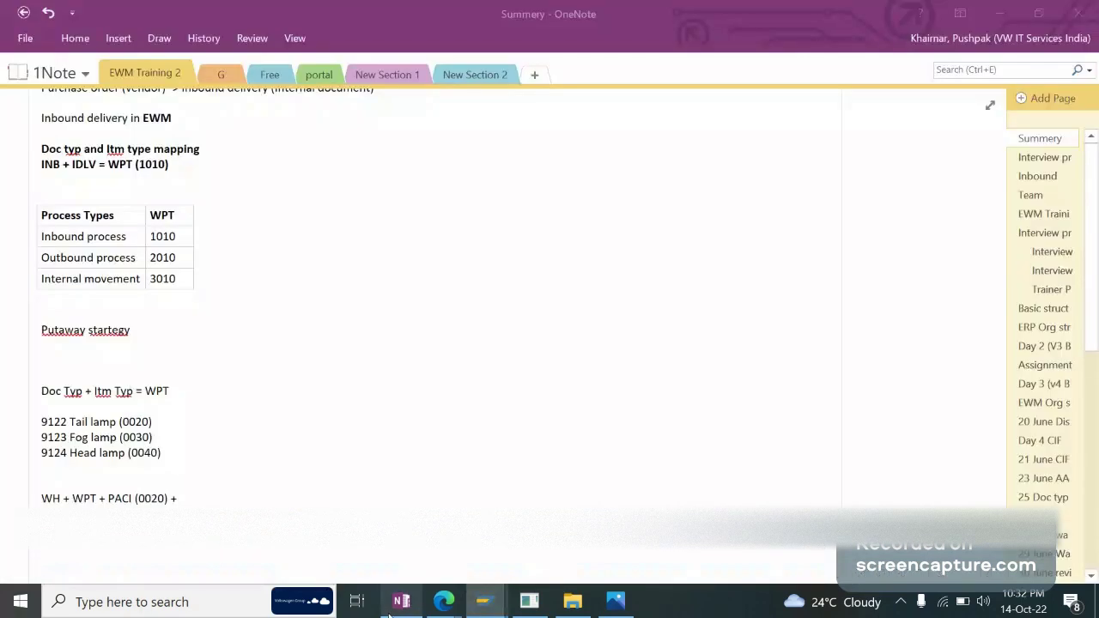
click(212, 499)
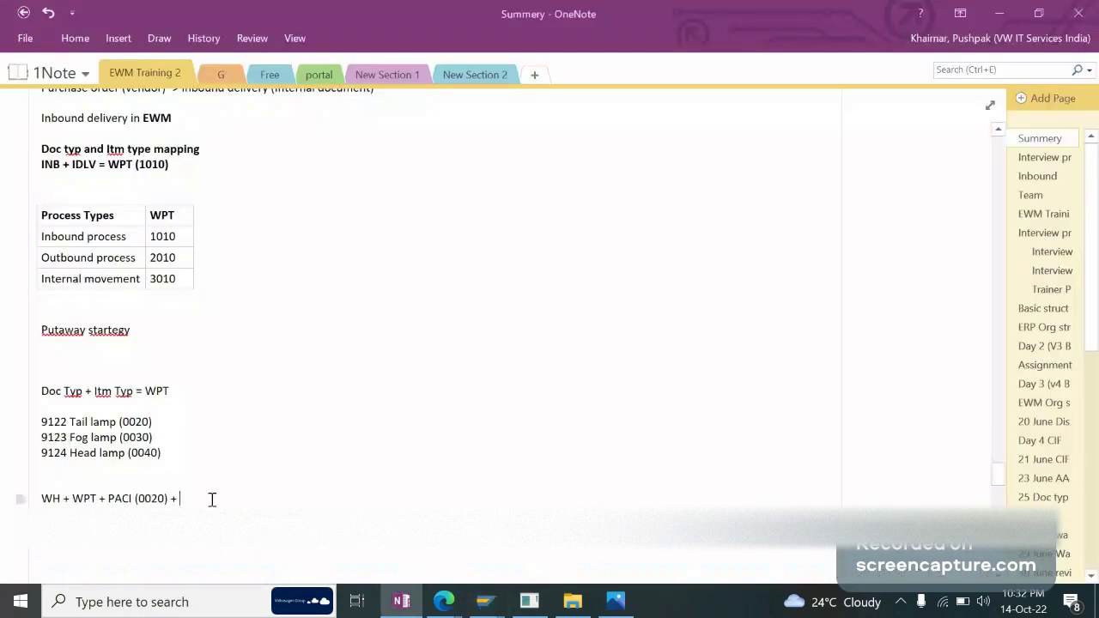
text(Storage type (seqrch se)
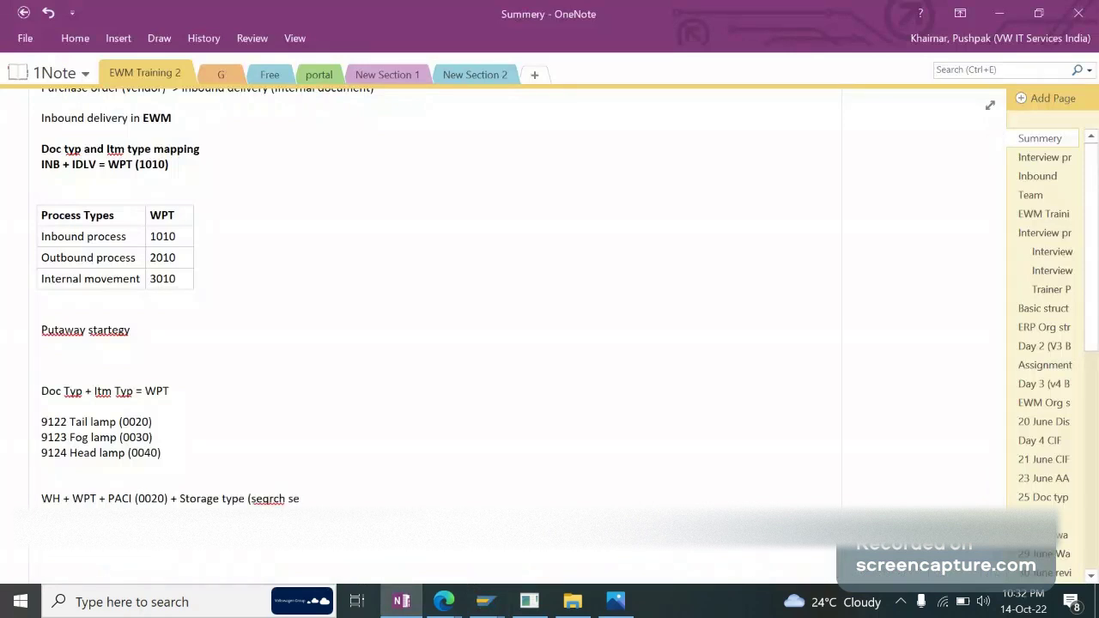
text(q) RAW1001)
key(BackSpace)
text(20)
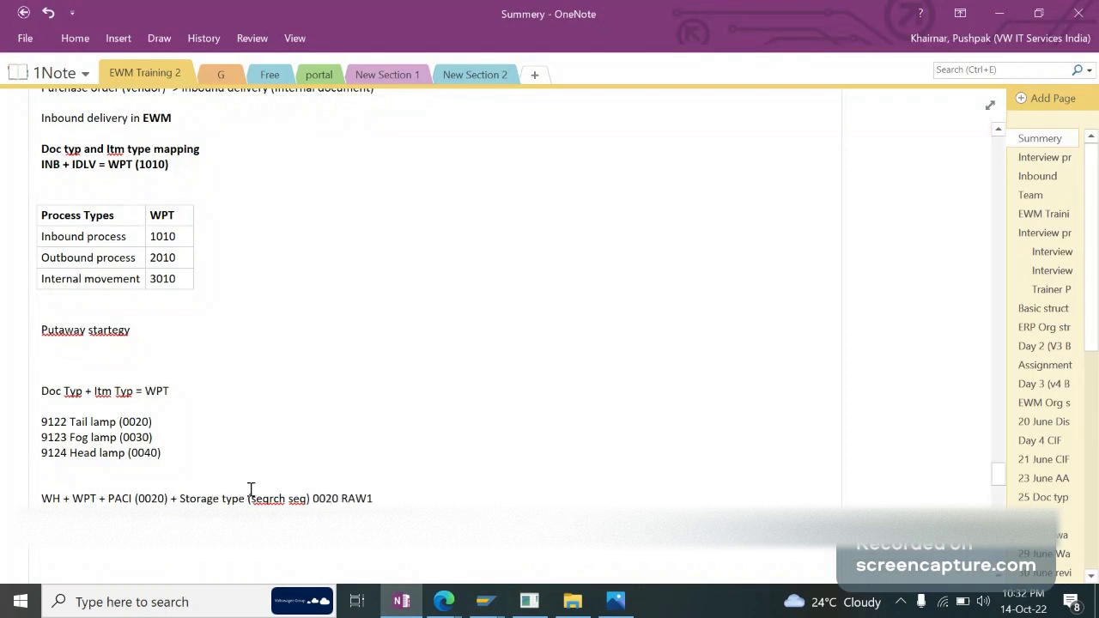
drag(374, 498, 31, 502)
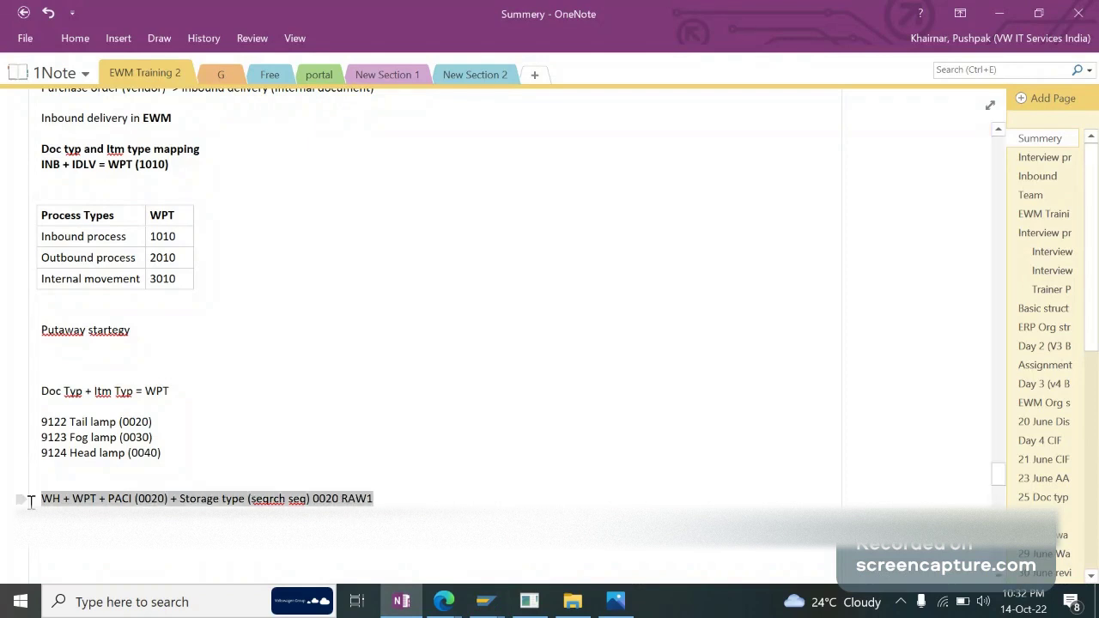
click(426, 506)
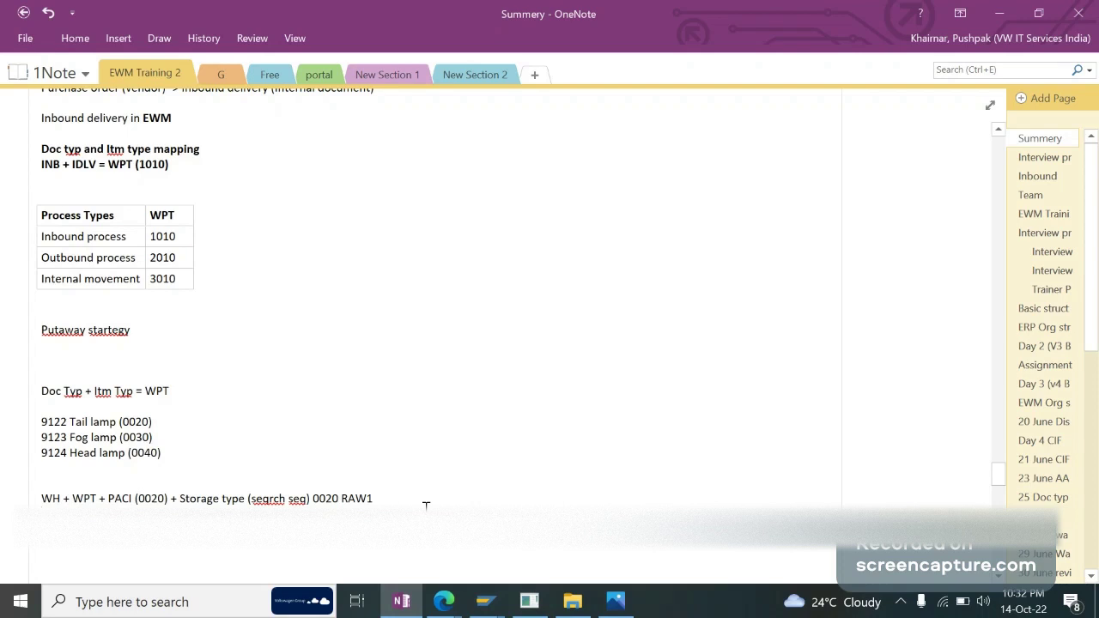
Step: Return to SAP, run transaction /n/scwm/prdi in place of product maintenance, and find the inbound delivery by the copied ERP document number
key(alt+Tab)
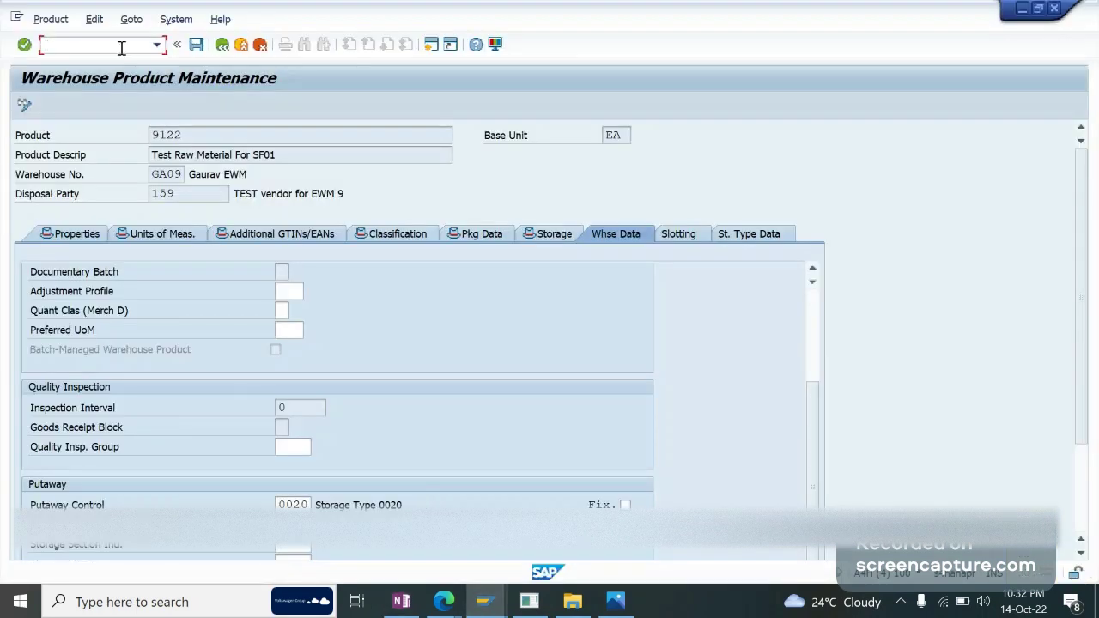
text(/n/scwm/pr)
key(Return)
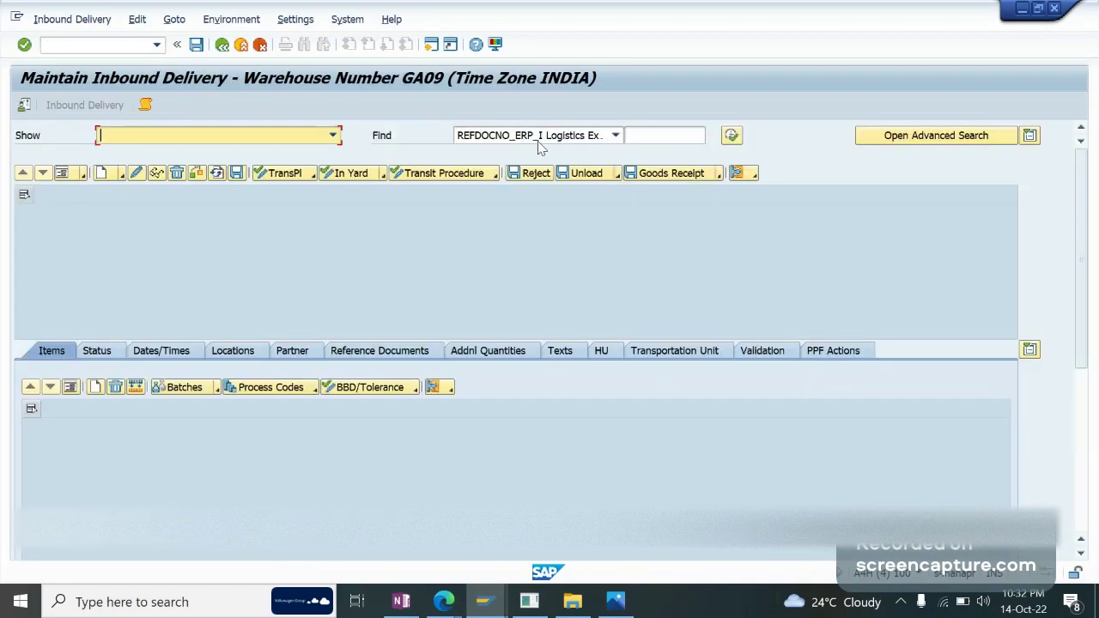
click(660, 138)
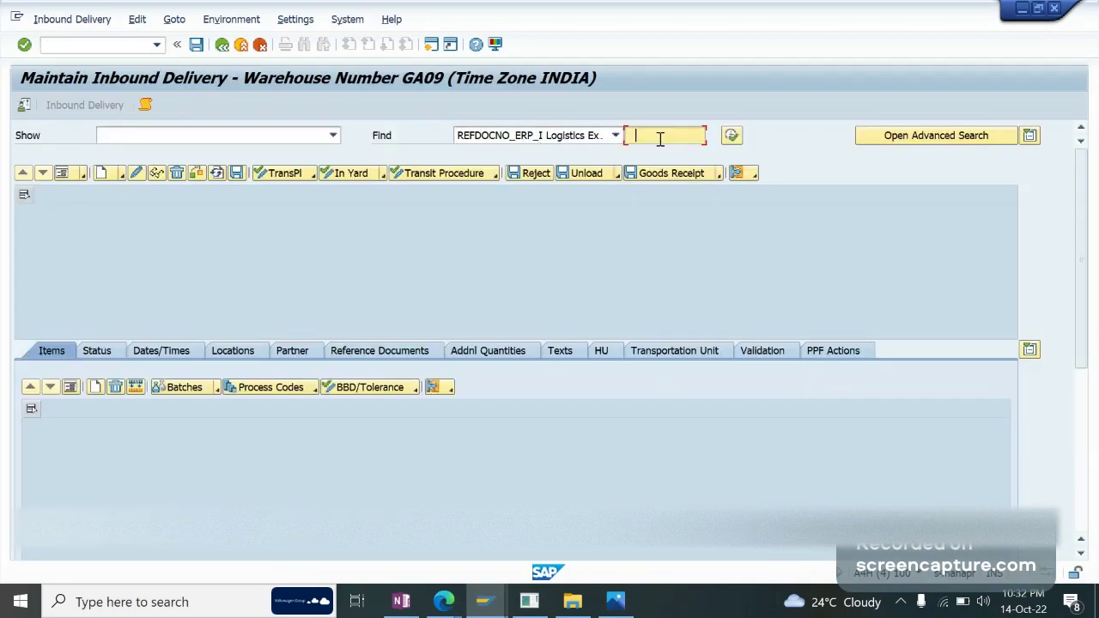
key(ctrl+v)
click(732, 136)
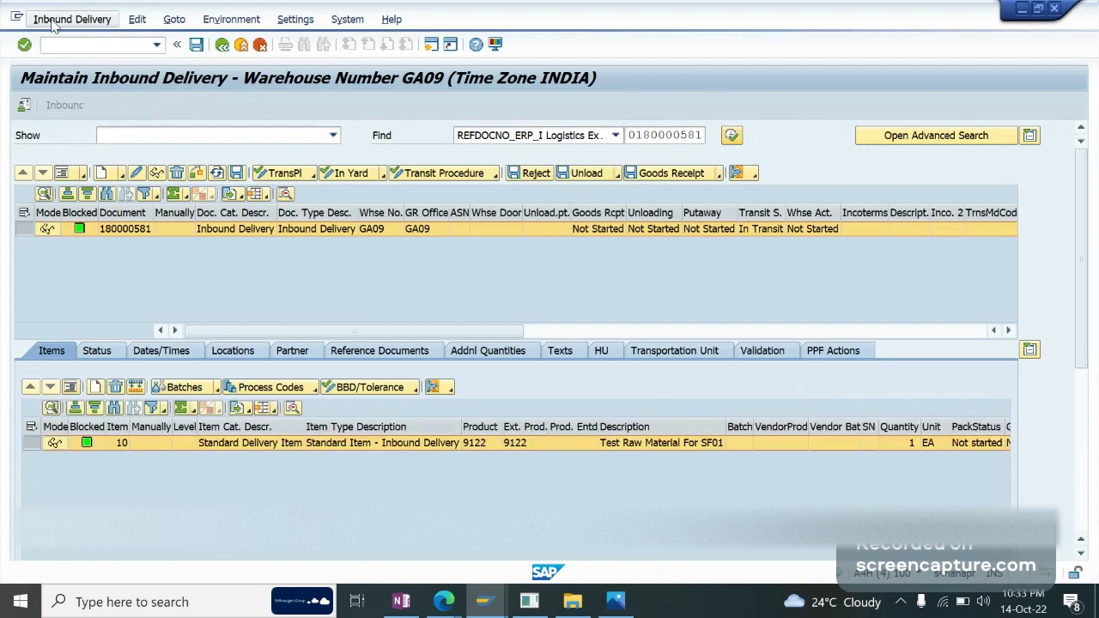
Step: Go to the delivery's follow-on warehouse task function and create the putaway task for product 9122 without saving it
click(65, 19)
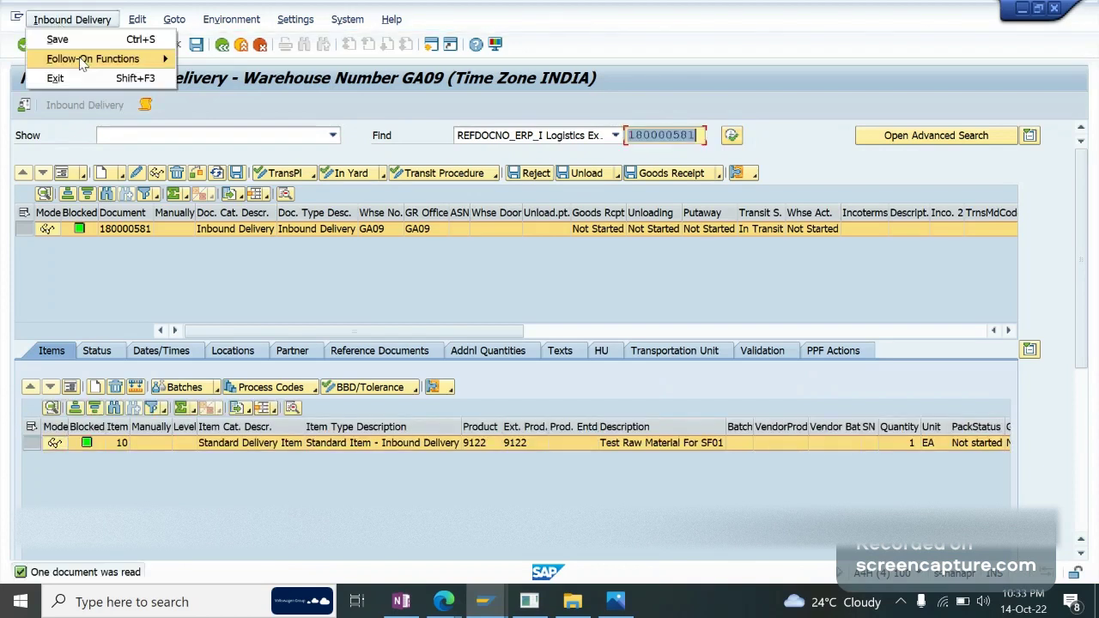
click(202, 59)
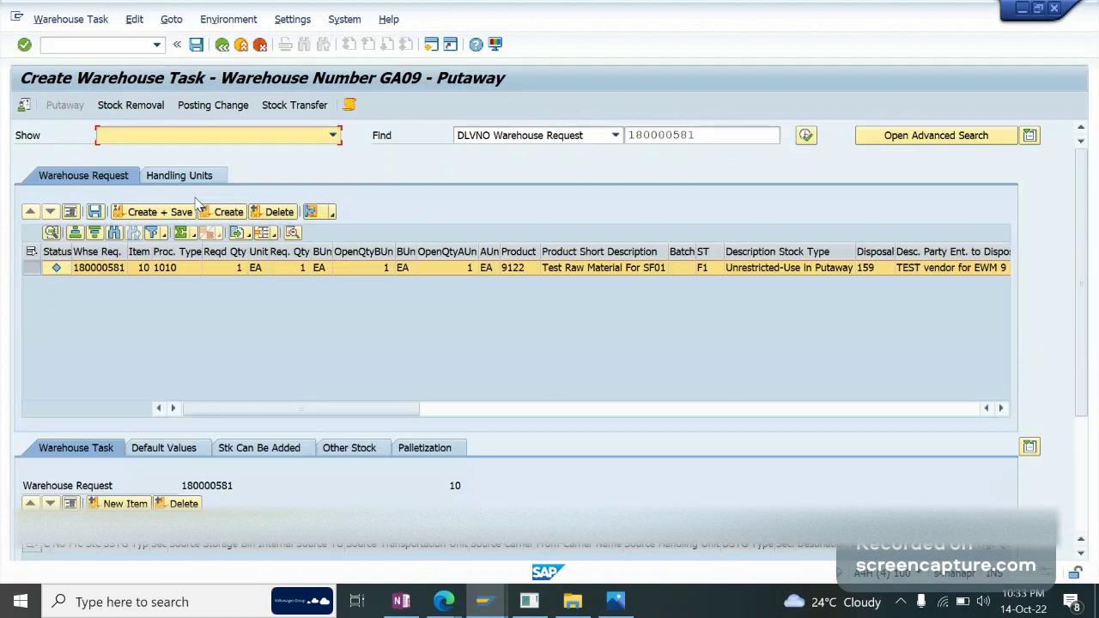
click(227, 213)
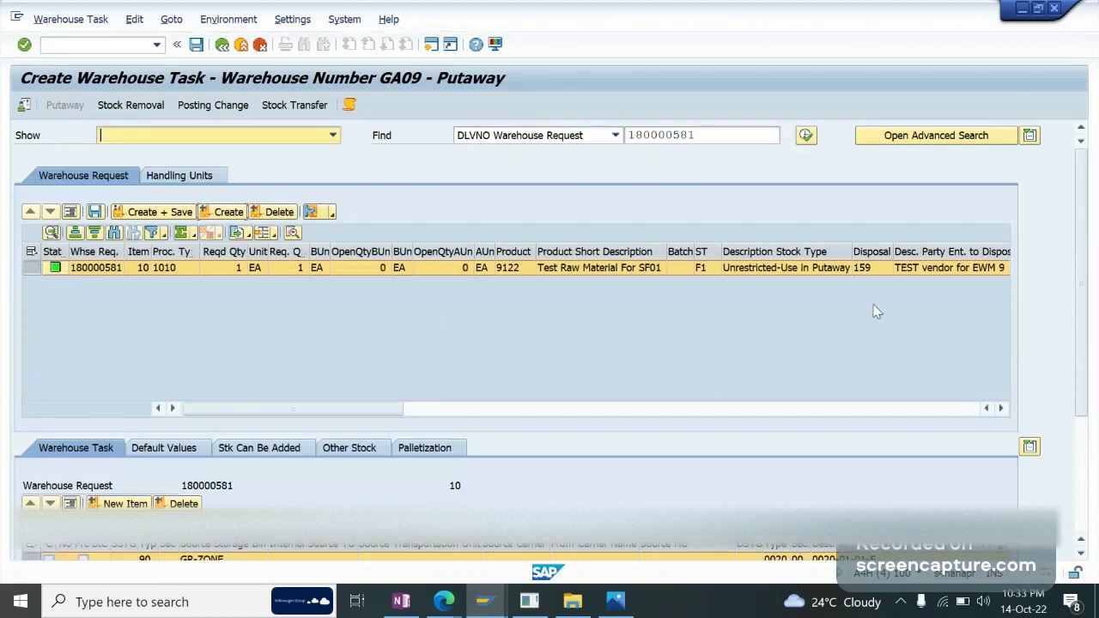
Step: Widen the destination storage type column of the proposed warehouse task and check its destination storage type, section and bin
drag(1081, 262, 1092, 345)
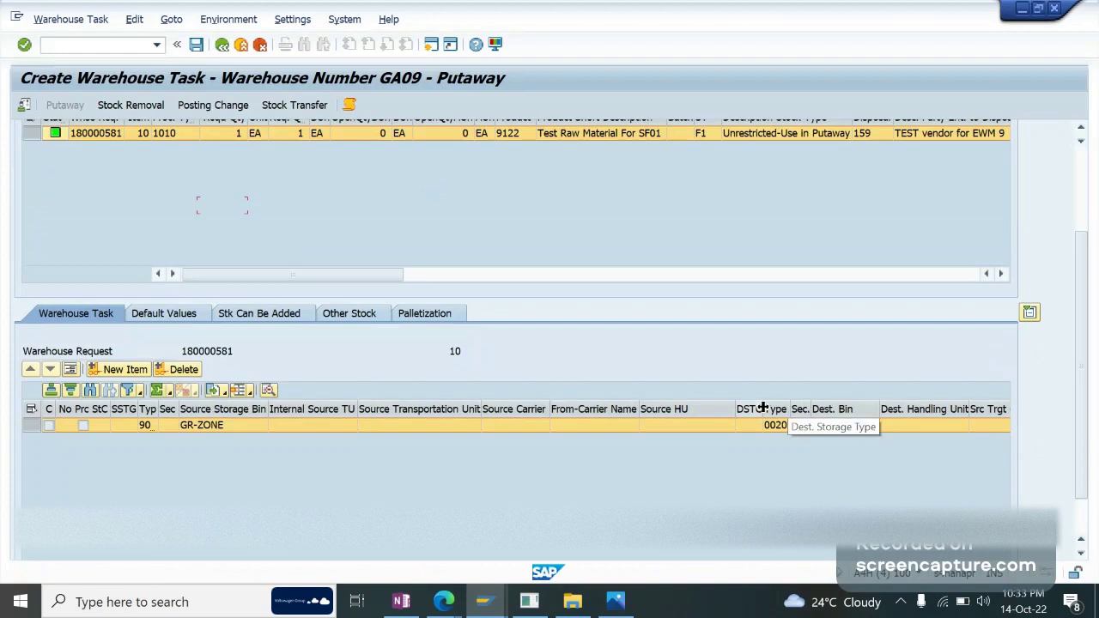
drag(763, 408, 752, 406)
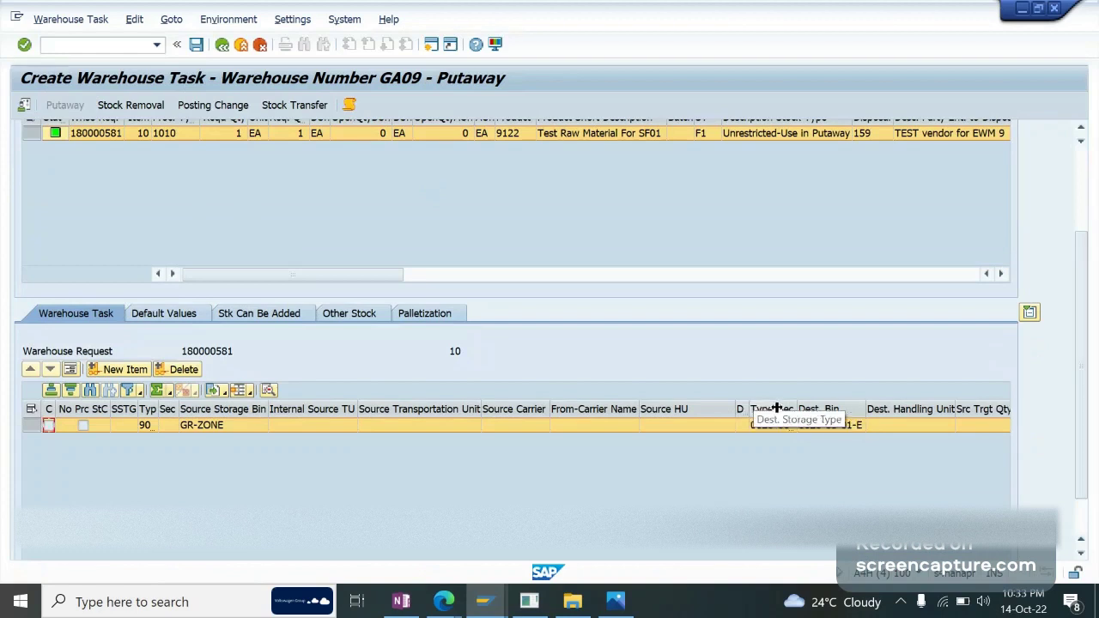
double_click(777, 409)
click(789, 438)
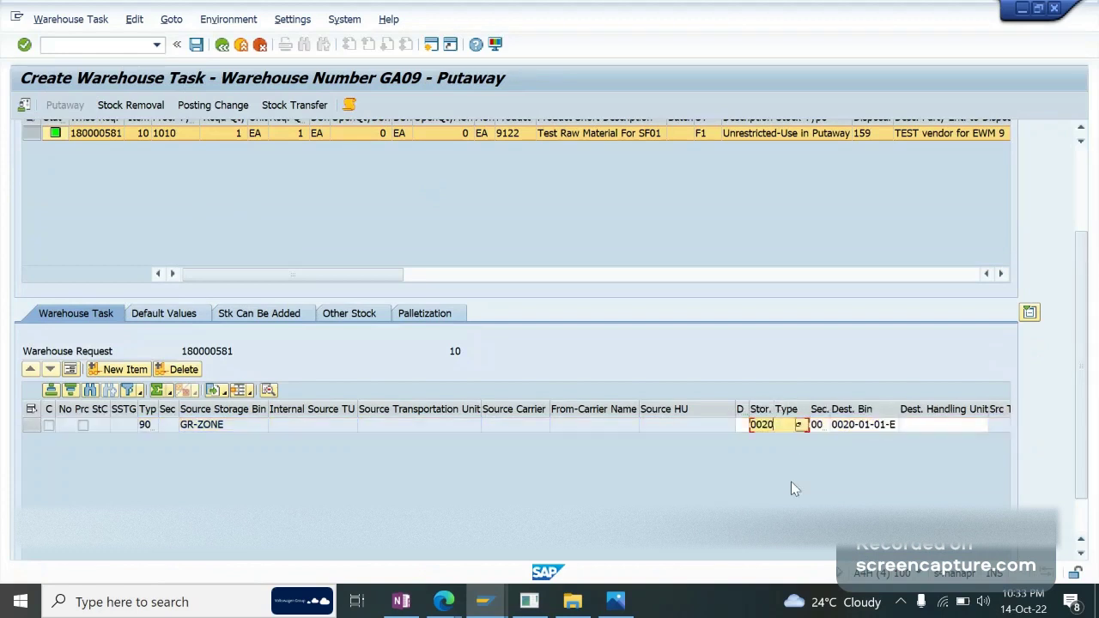
click(981, 426)
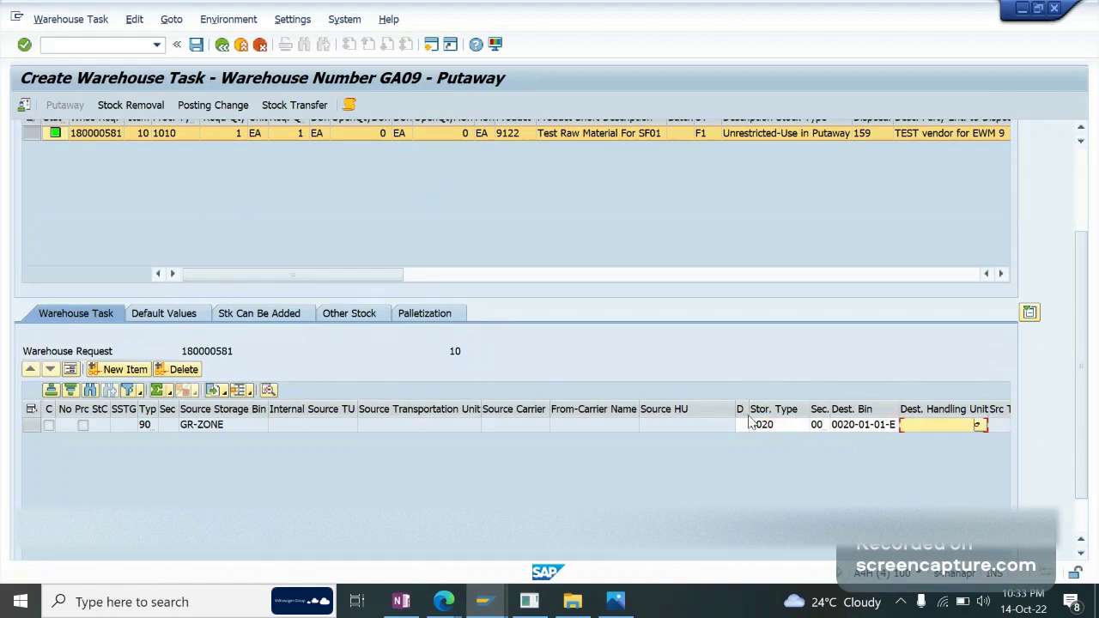
scroll(1065, 202, up, 3)
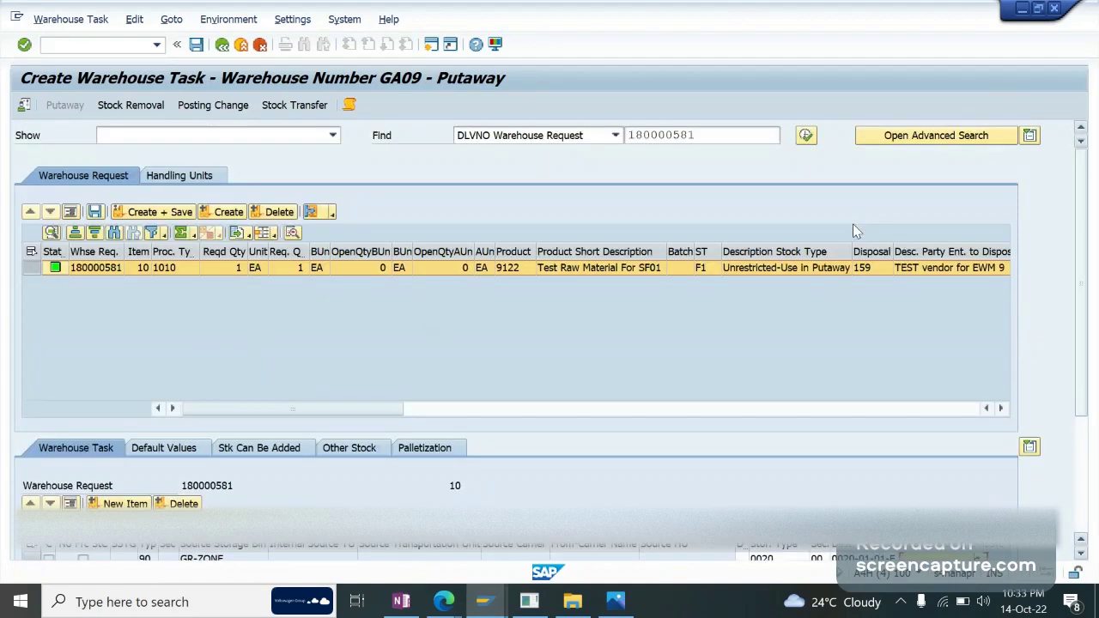
Step: Open the warehouse task creation log and read its messages from source determination through the destination bin search
click(356, 103)
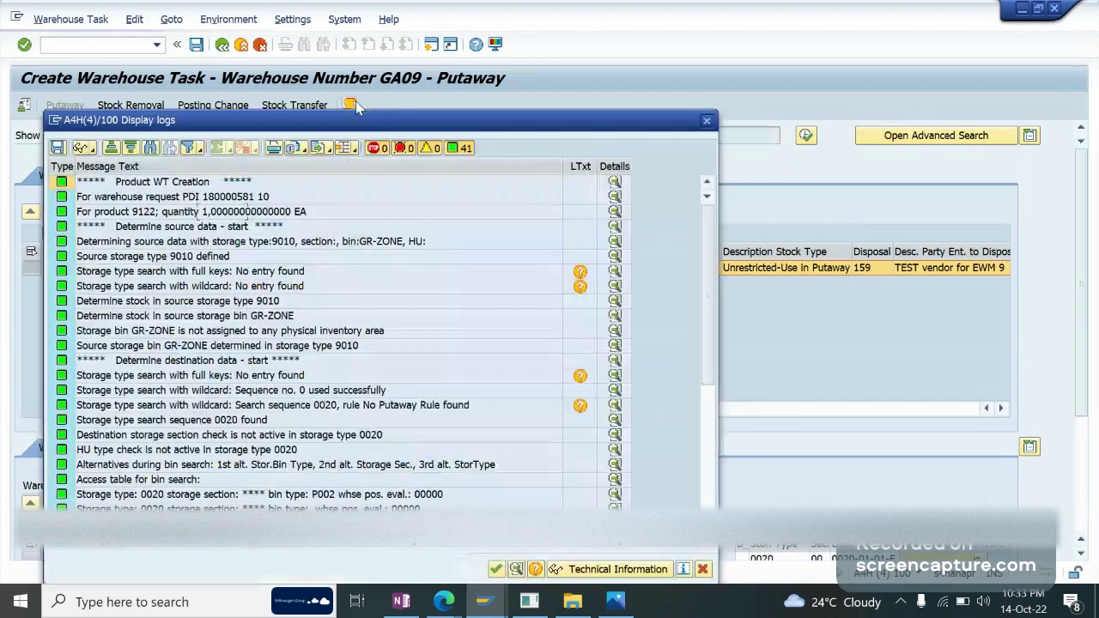
click(267, 261)
key(Down)
key(Down)
key(Down)
key(Down)
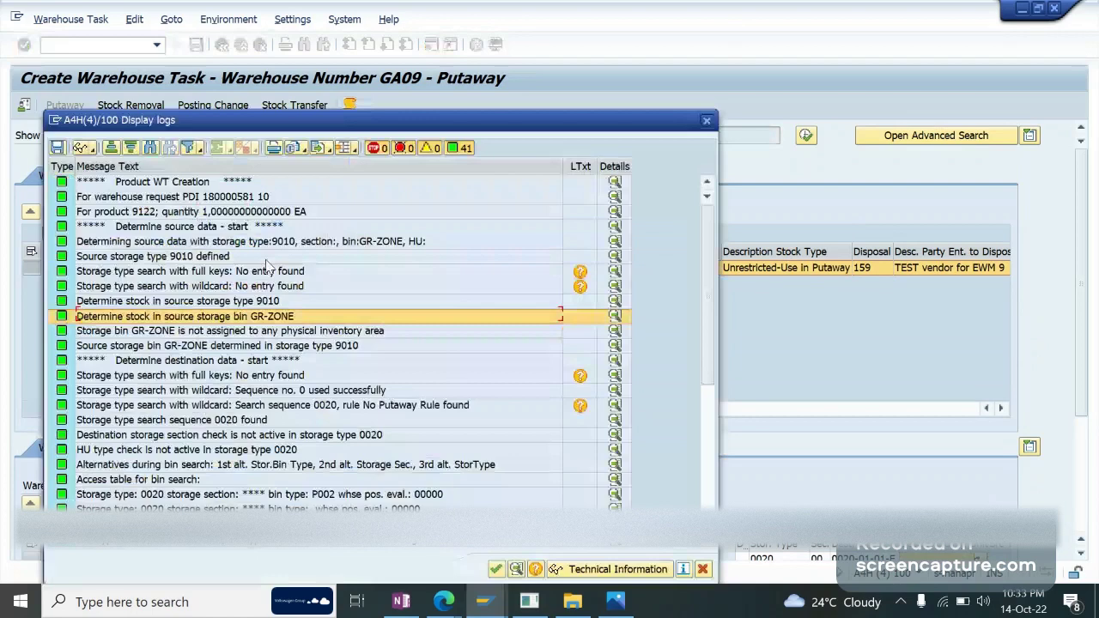
key(Down)
key(Down)
key(Down)
key(Down)
key(Down)
key(Down)
key(Down)
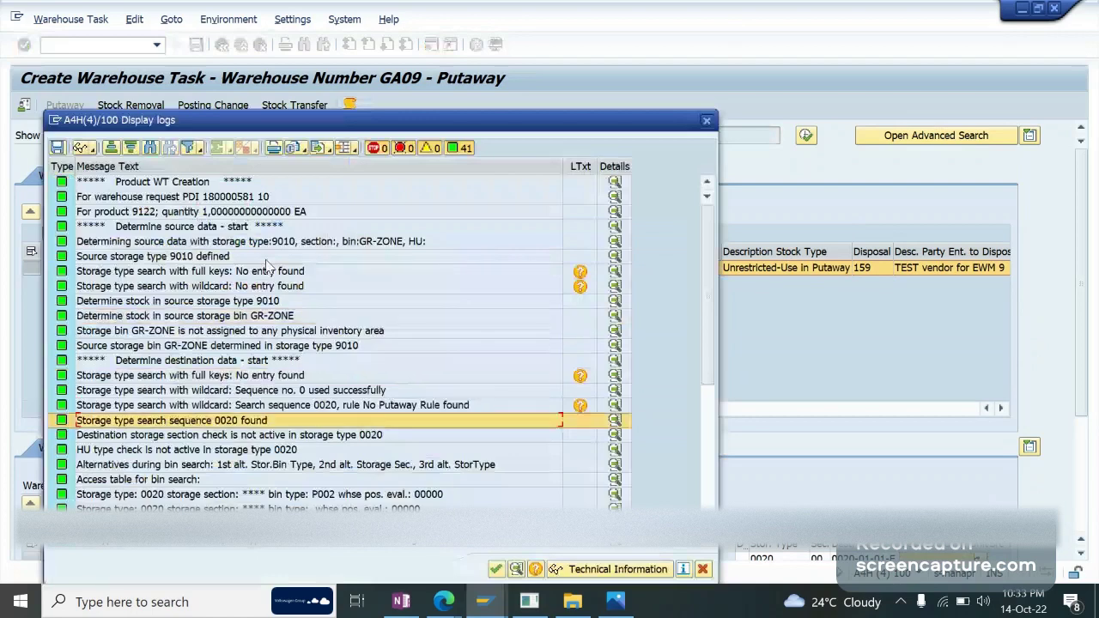
key(Down)
key(Down)
key(Down)
key(Down)
key(Down)
key(Down)
key(Down)
key(Down)
key(Down)
key(Down)
key(Down)
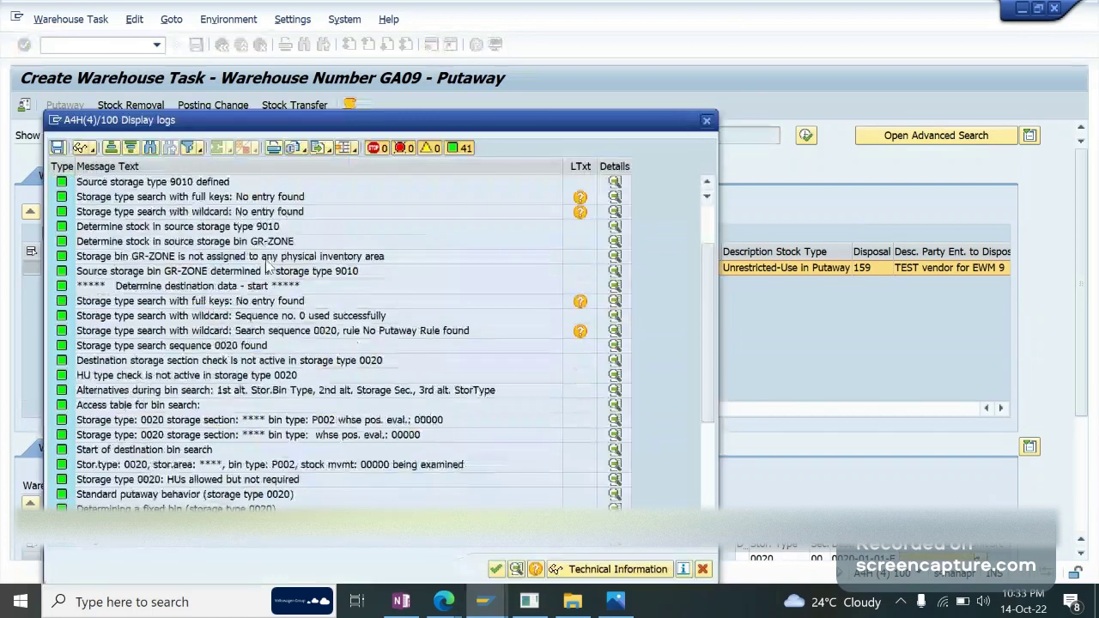
key(Down)
key(Down)
key(Down)
key(Down)
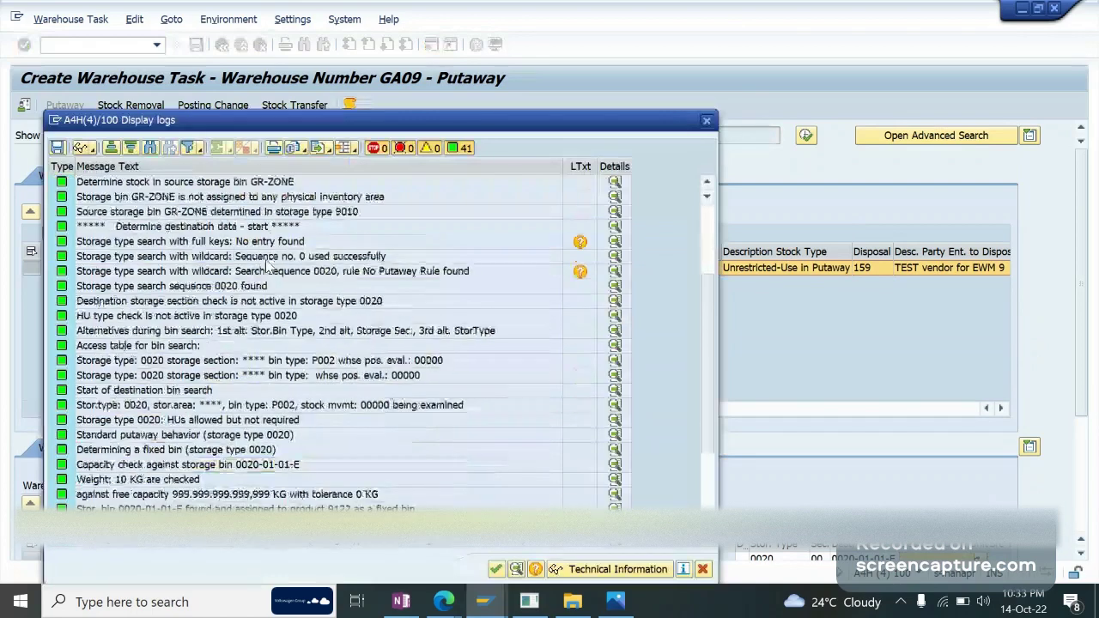
Step: Examine the log messages from the bin search access table back to the destination storage type search with wildcard
click(147, 376)
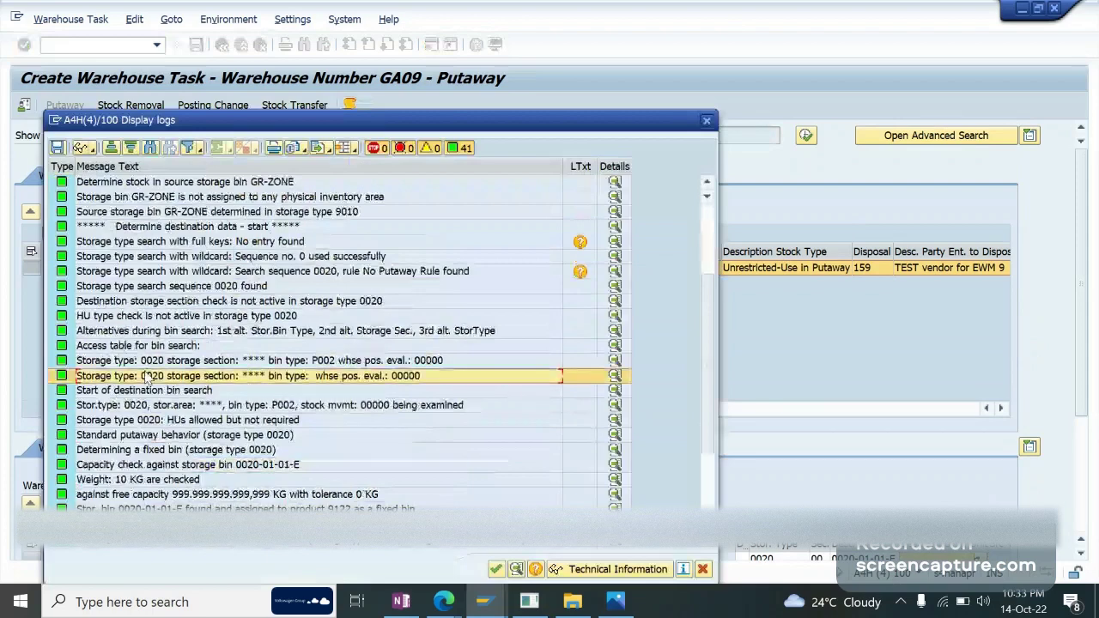
key(Up)
key(Up)
key(Up)
key(Up)
key(Up)
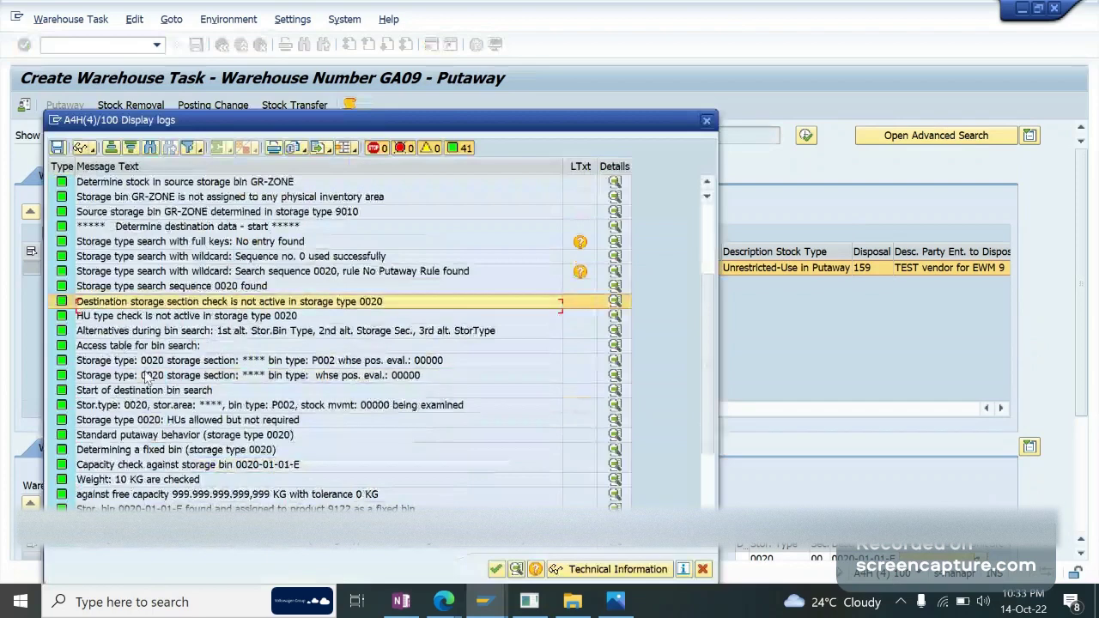
key(Up)
key(Up)
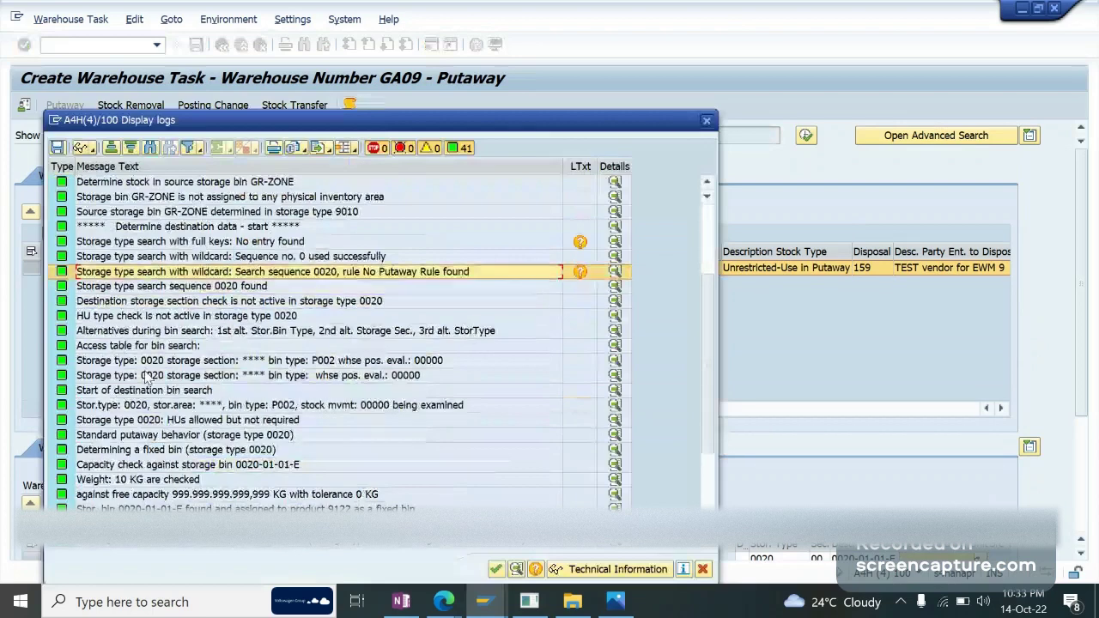
key(Up)
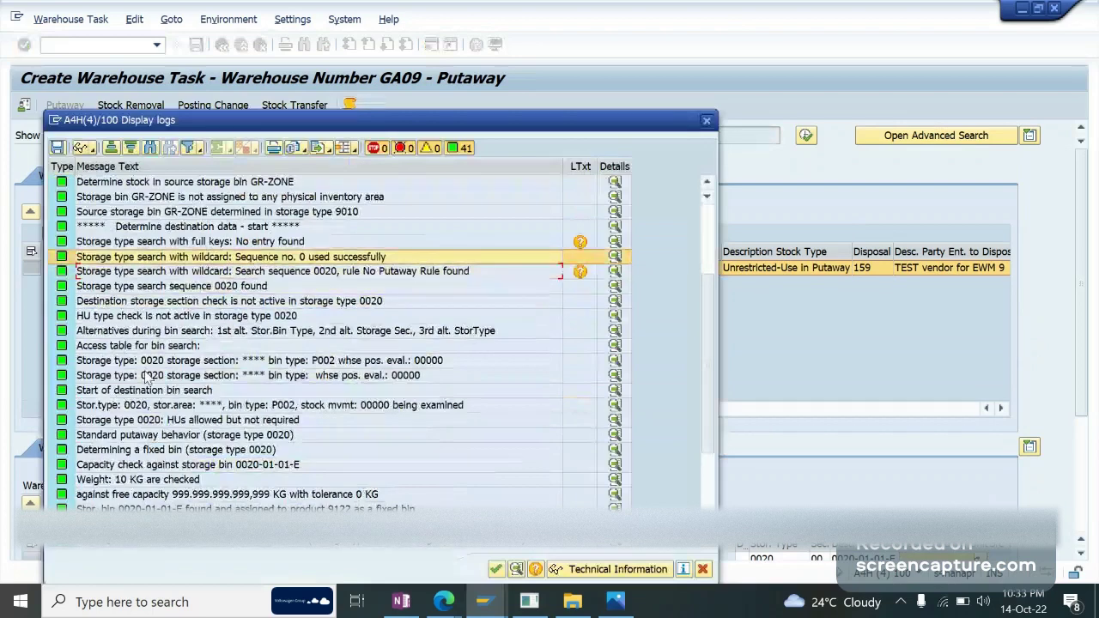
Step: Go back to the beginning of the log and trace the source data messages line by line up to the start of destination determination
key(Up)
key(Up)
key(Up)
key(Up)
key(Up)
key(Up)
key(Up)
key(Up)
key(Up)
key(Up)
key(Up)
key(Up)
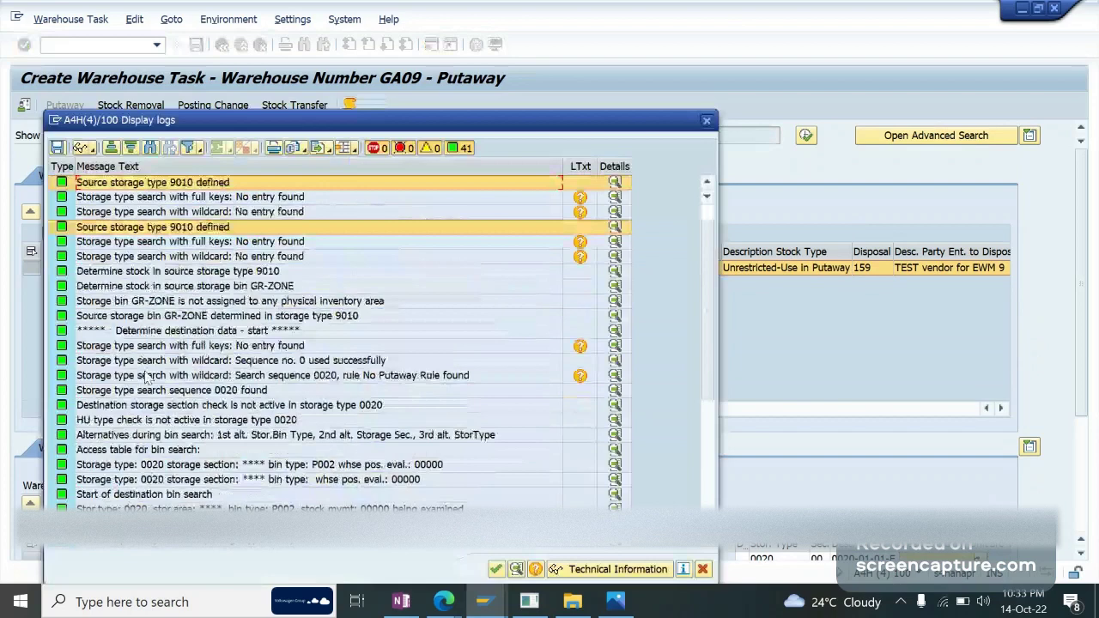
key(Up)
key(Up)
key(Up)
key(Up)
key(Up)
key(Down)
key(Down)
key(Down)
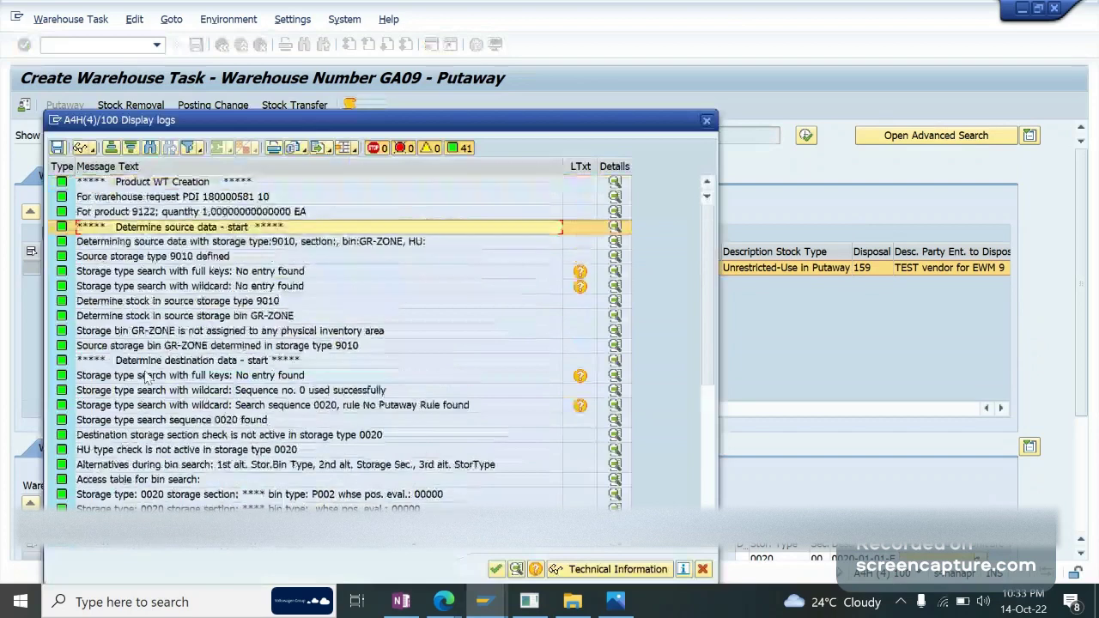
key(Down)
key(Down)
key(Down)
key(Down)
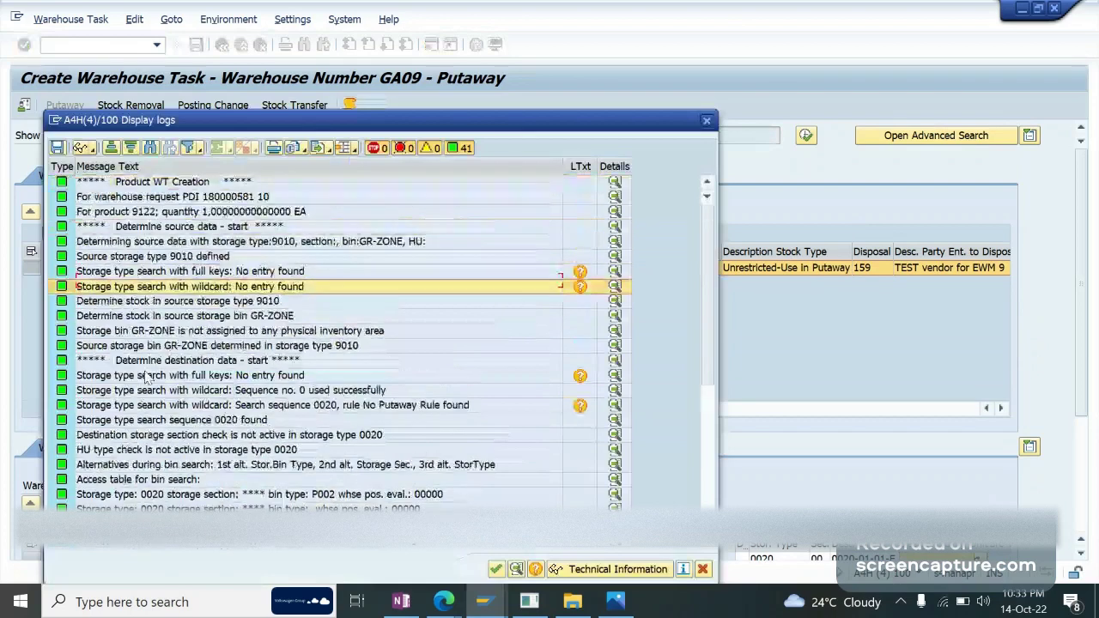
key(Down)
key(Down)
key(Down)
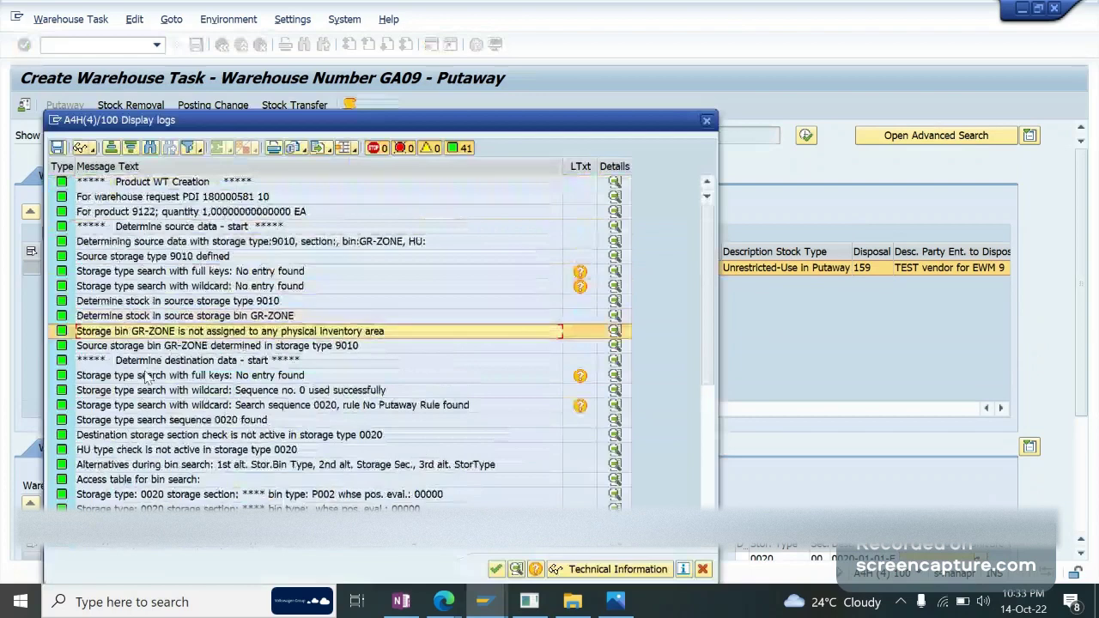
key(Down)
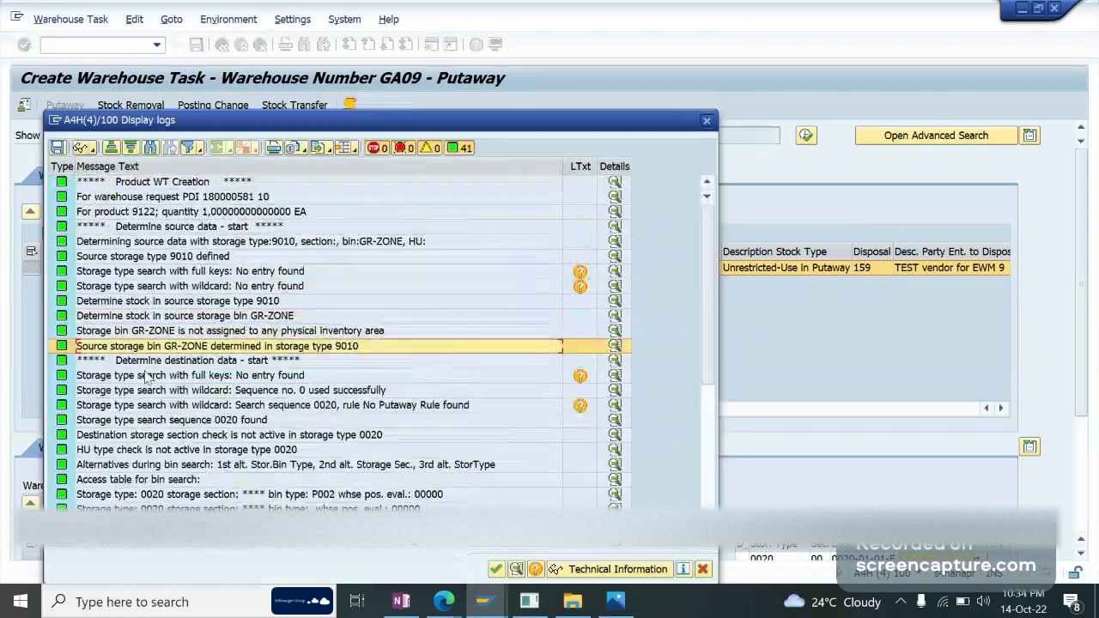
key(Down)
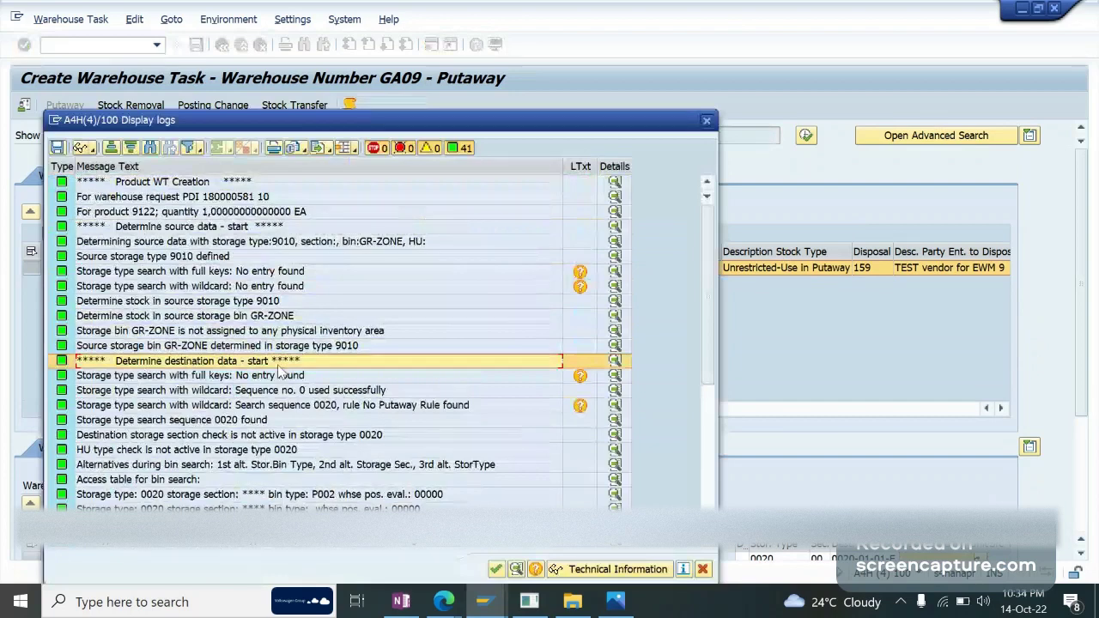
Step: Read the destination determination messages from the storage type search with full keys through the start of the destination bin search
click(153, 381)
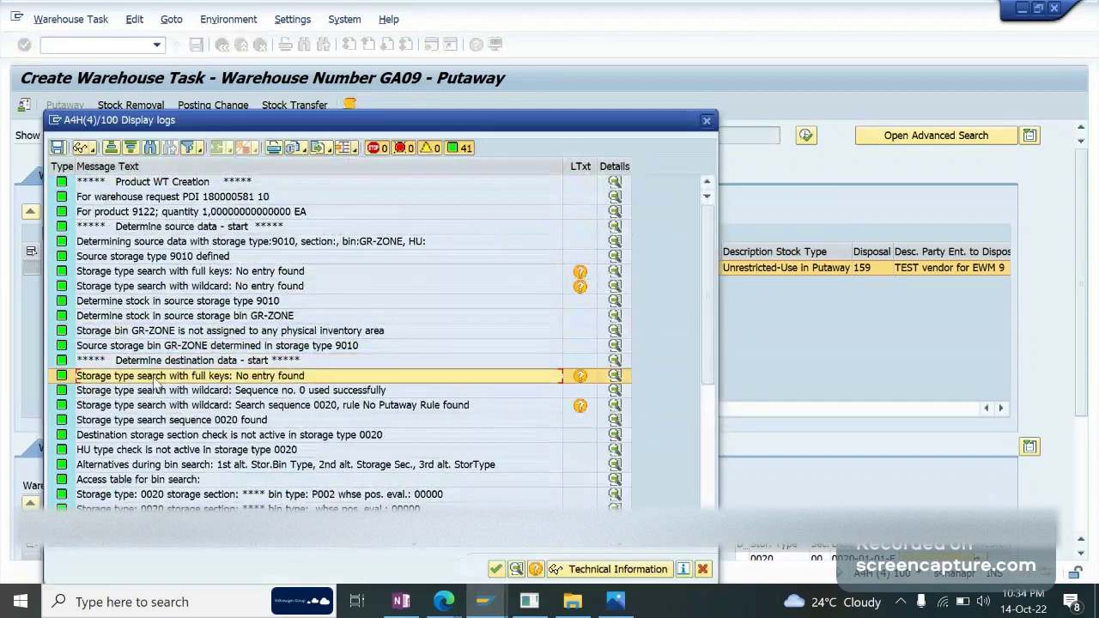
click(157, 386)
key(Down)
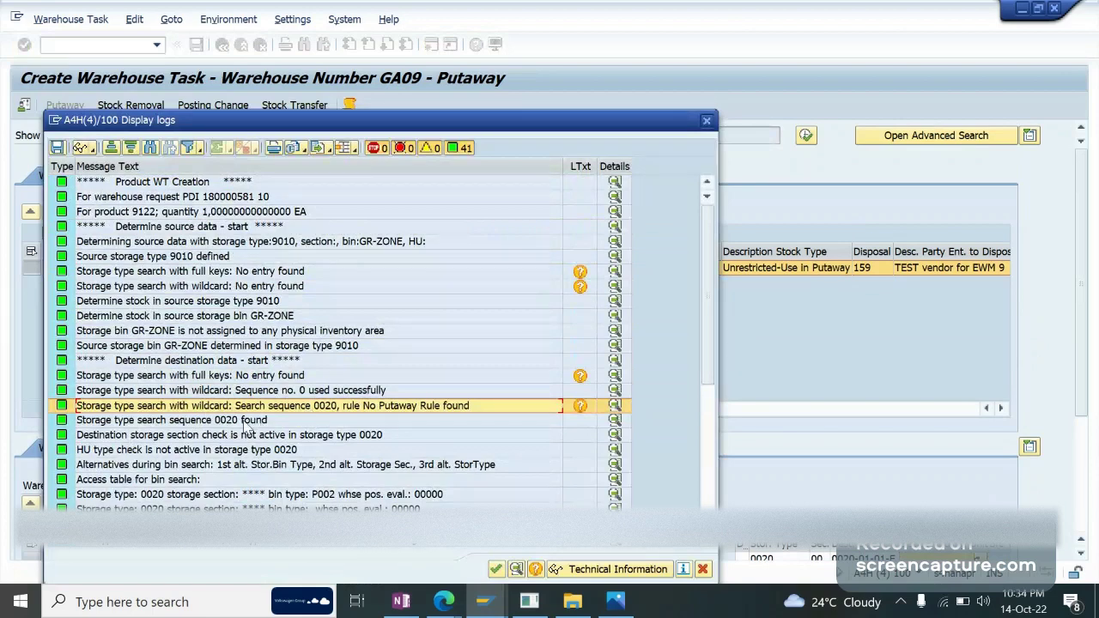
click(187, 436)
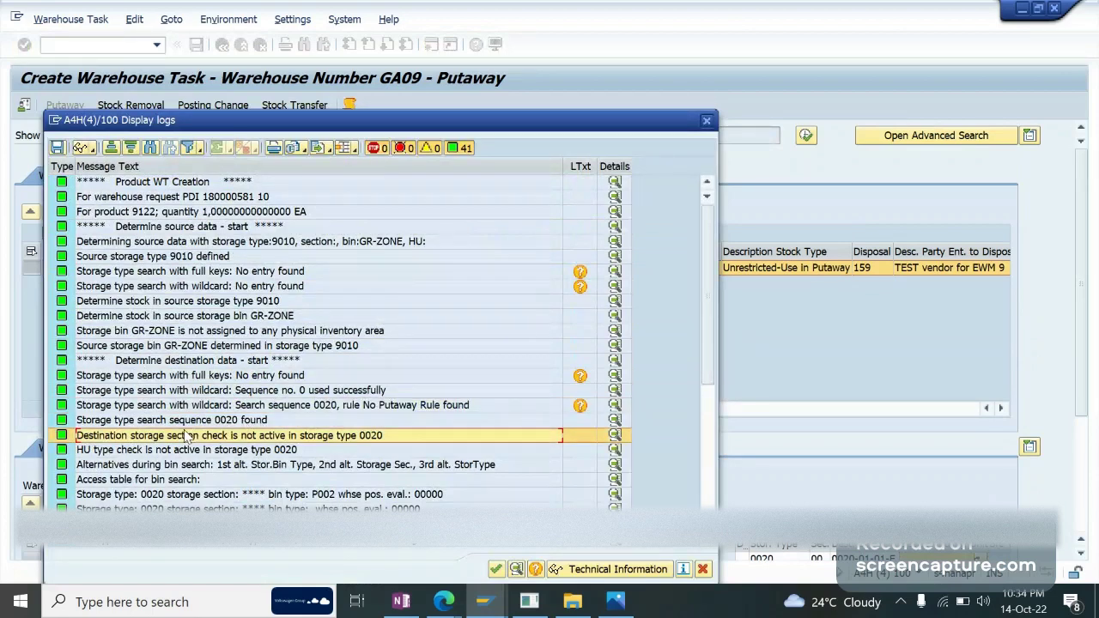
key(Down)
key(Down)
key(Down)
key(Down)
key(Down)
key(Down)
key(Down)
key(Down)
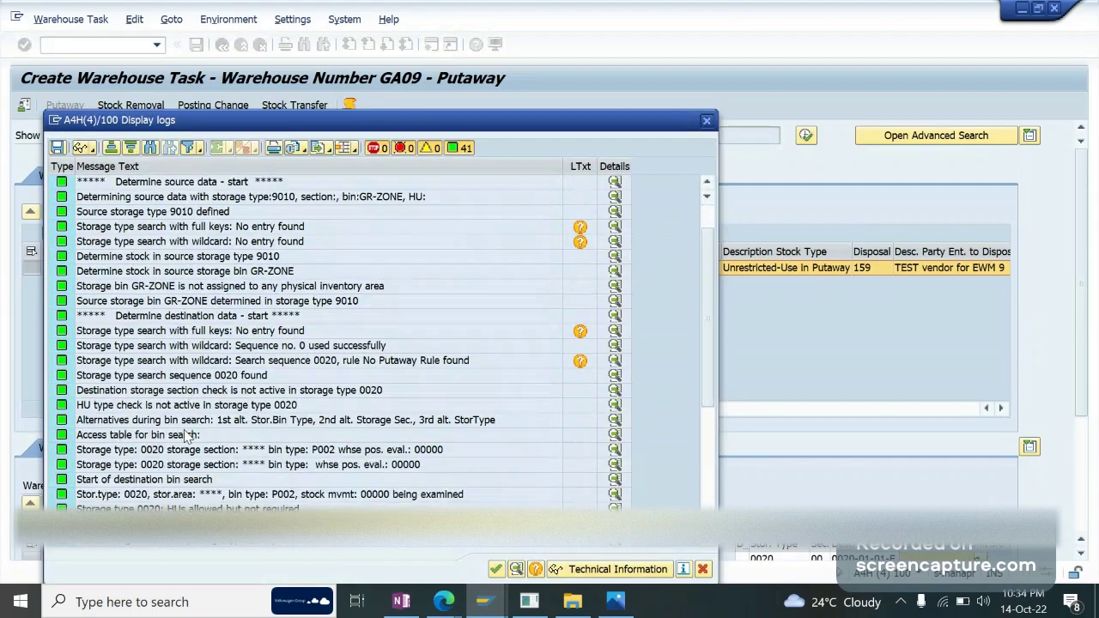
key(Down)
key(Down)
key(Down)
key(Down)
key(Down)
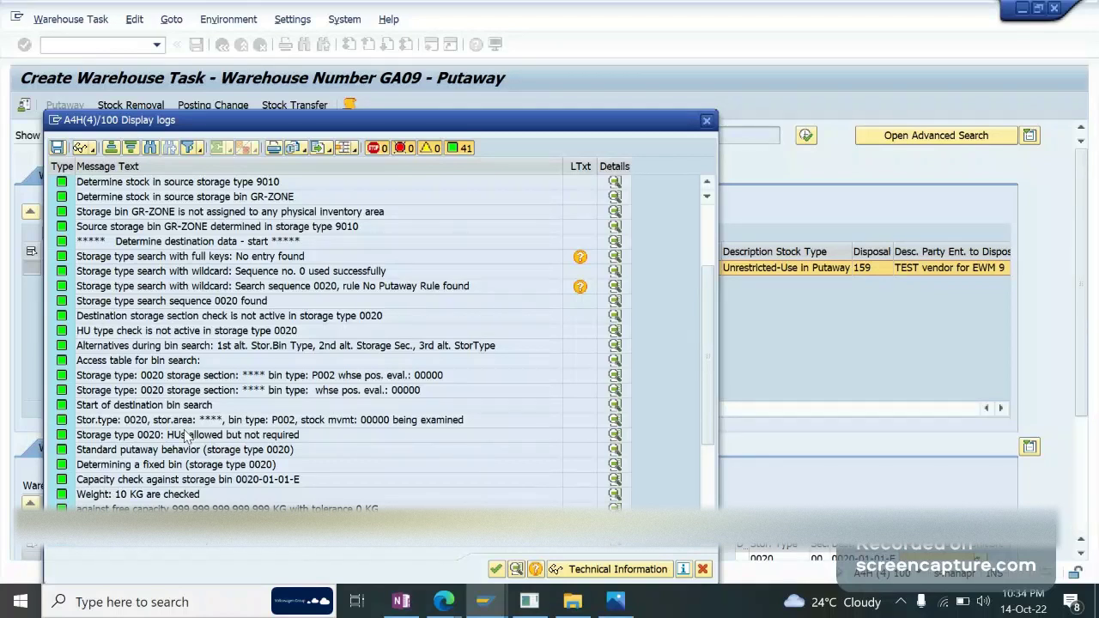
Step: Examine the log messages covering the bin access table, putaway behavior, fixed bin capacity check and queue determination
click(222, 483)
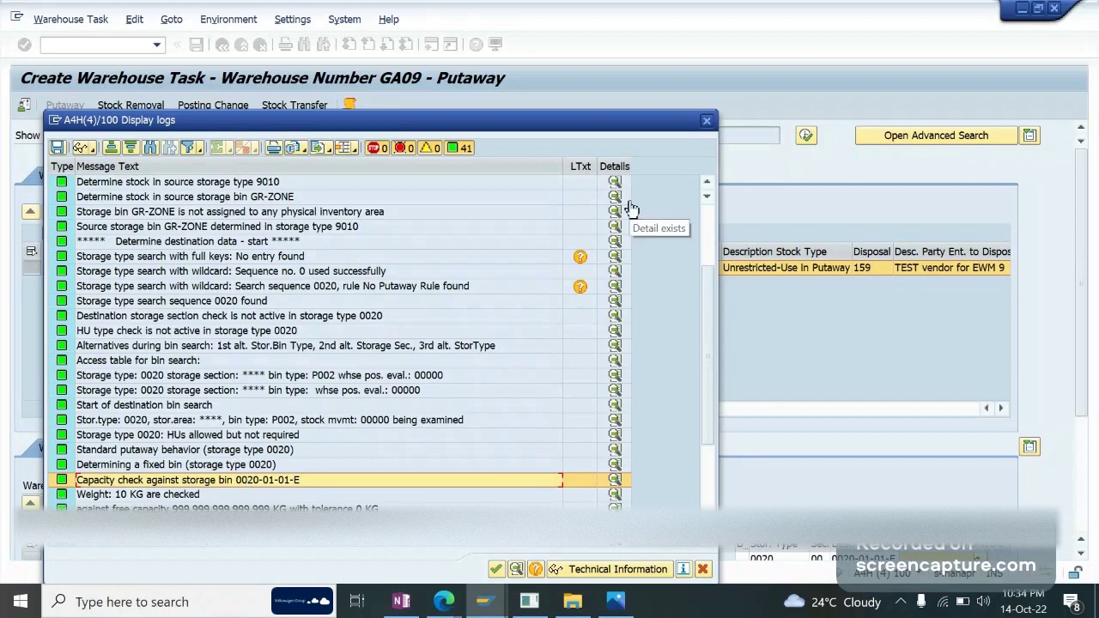
scroll(690, 341, down, 2)
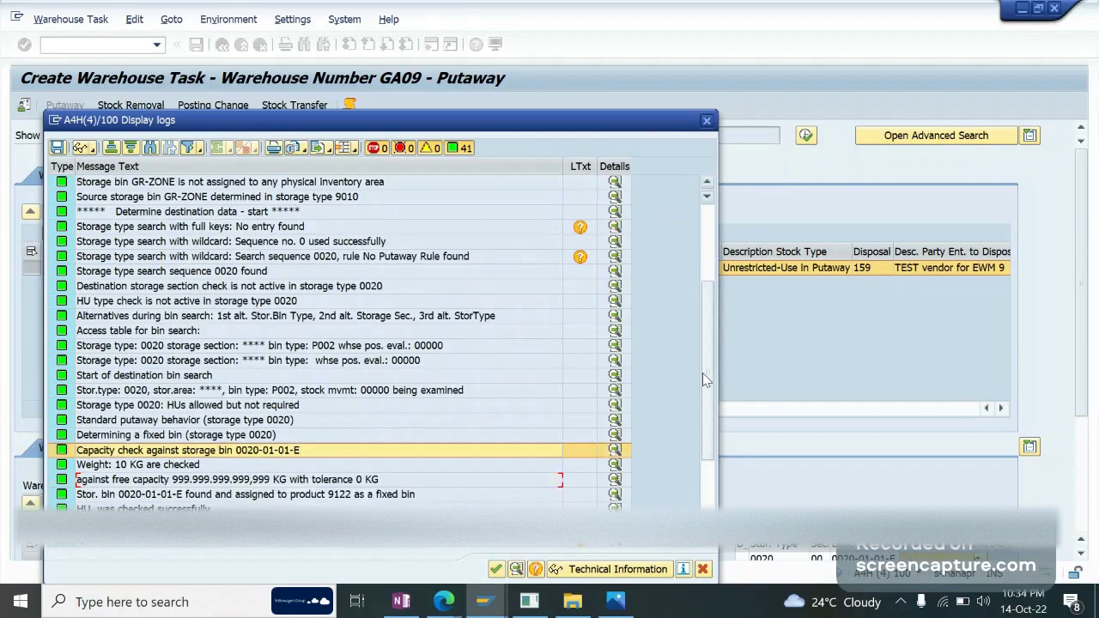
click(246, 362)
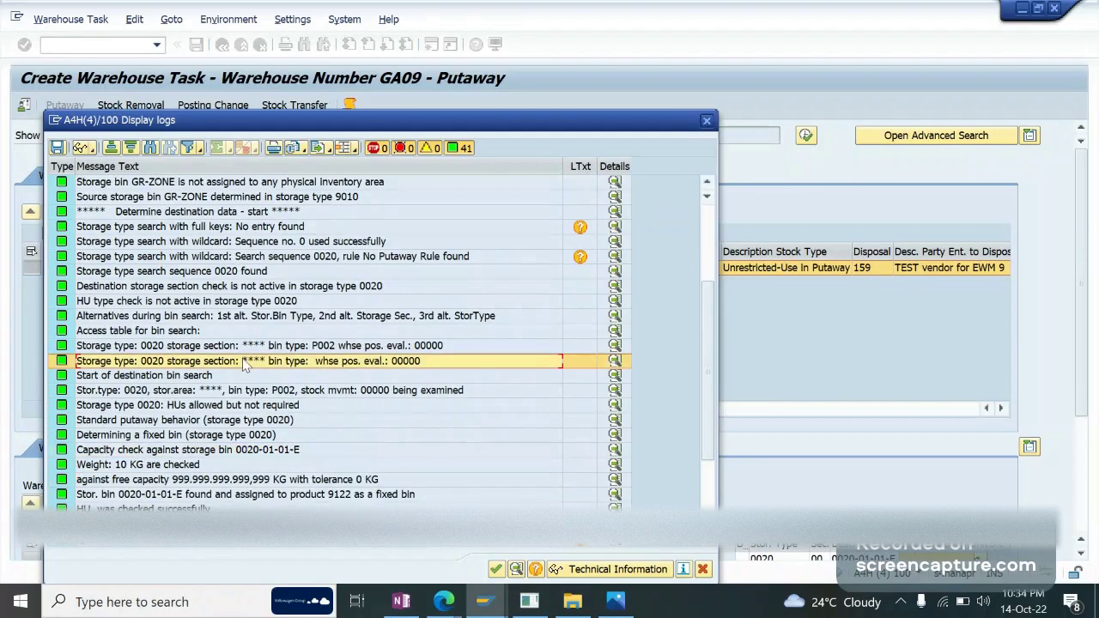
key(Down)
key(Down)
key(Down)
key(Down)
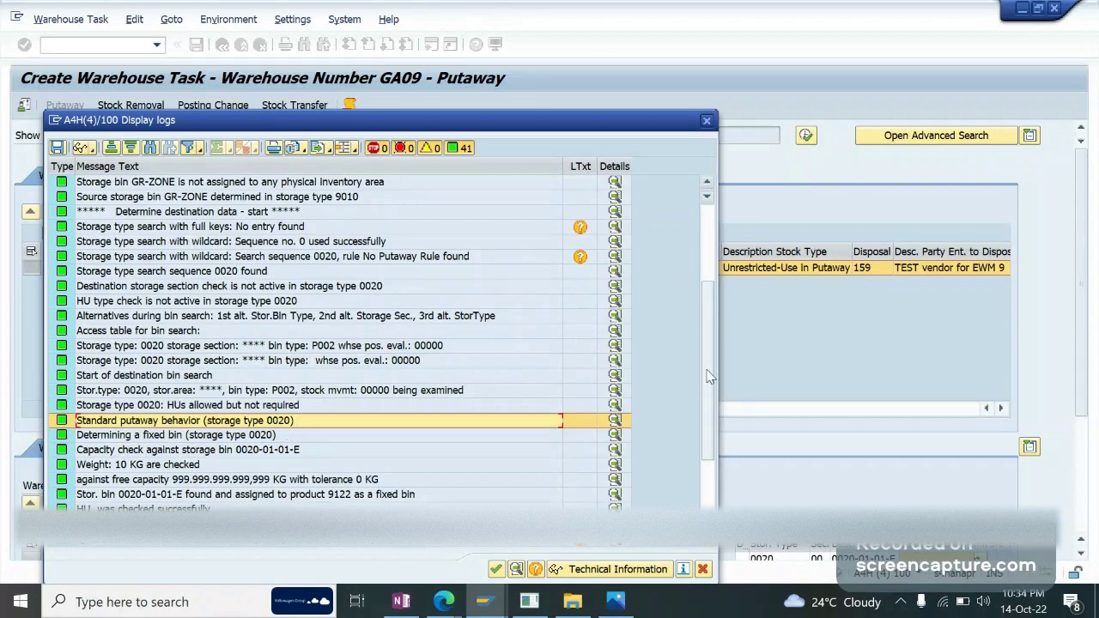
drag(709, 377, 712, 457)
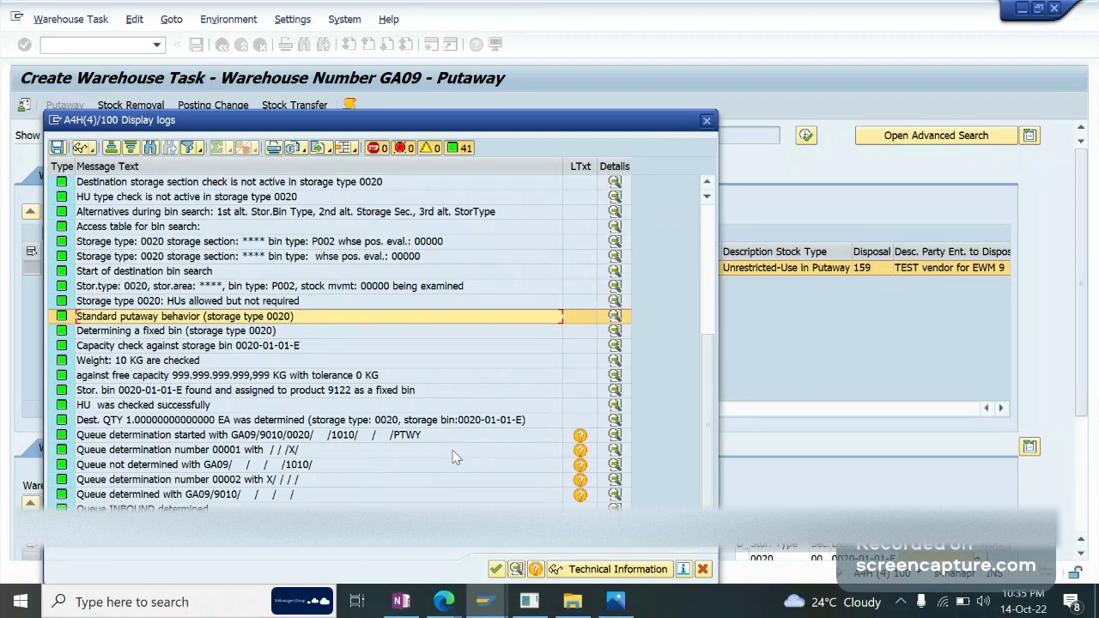
Step: Close the log and leave warehouse task creation without saving the proposed task
click(707, 122)
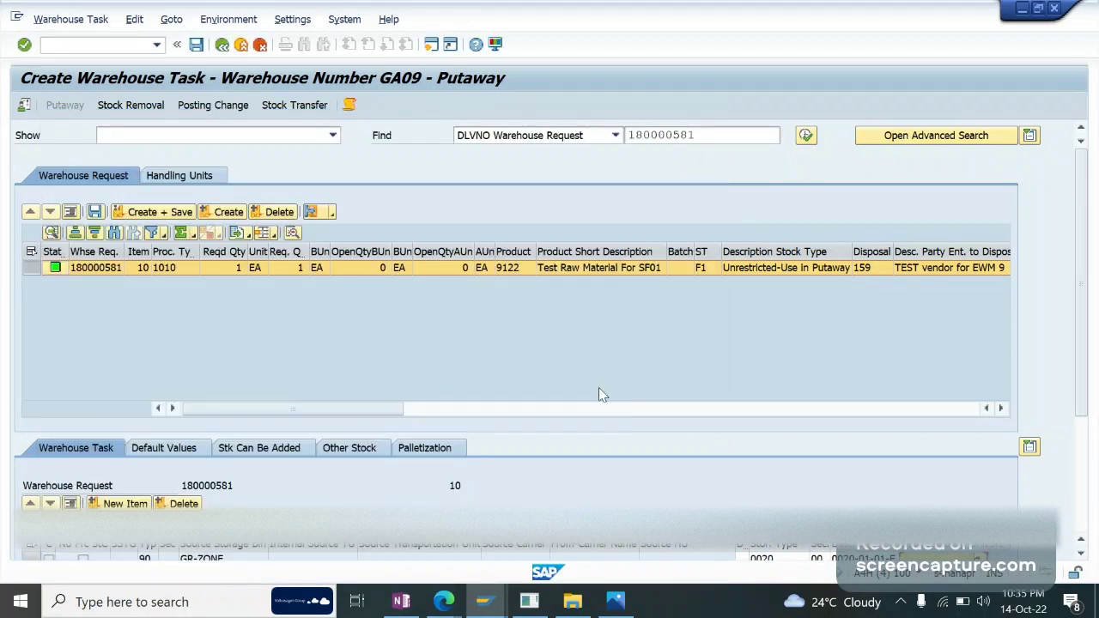
click(221, 44)
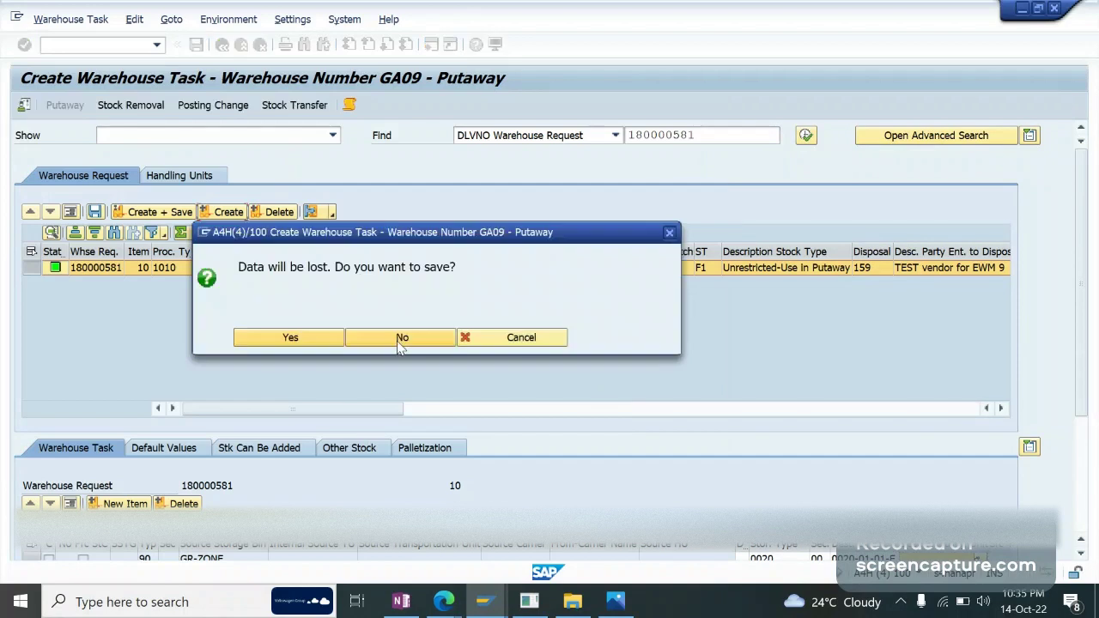
click(401, 338)
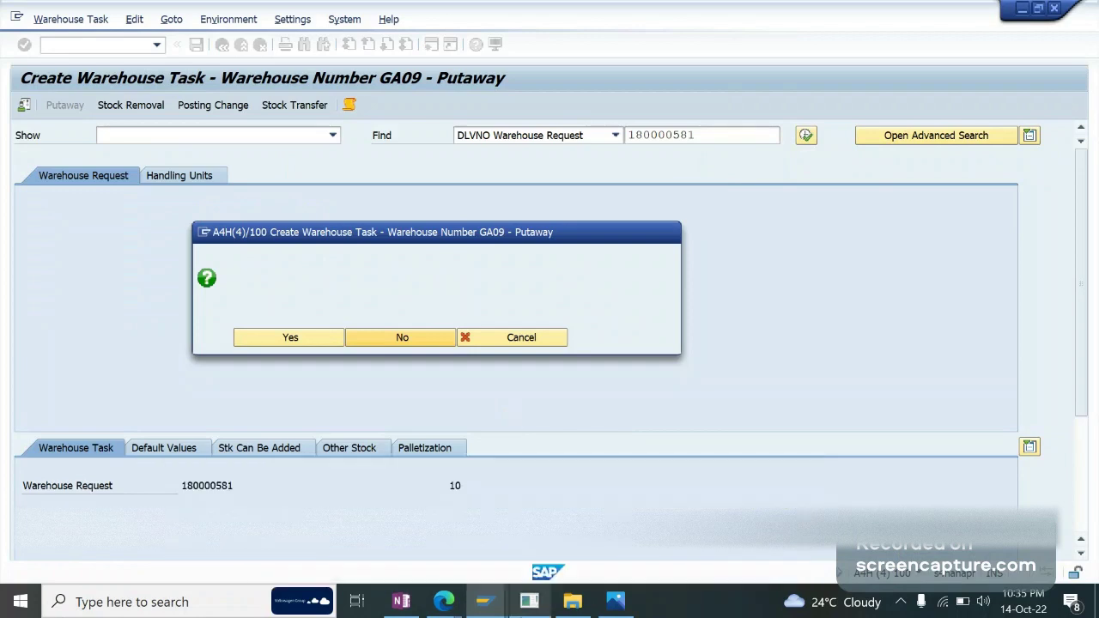
Step: Switch to the Display IMG session, open Define Putaway Control Indicator and position the list at warehouse GA09
mouse_move(501, 546)
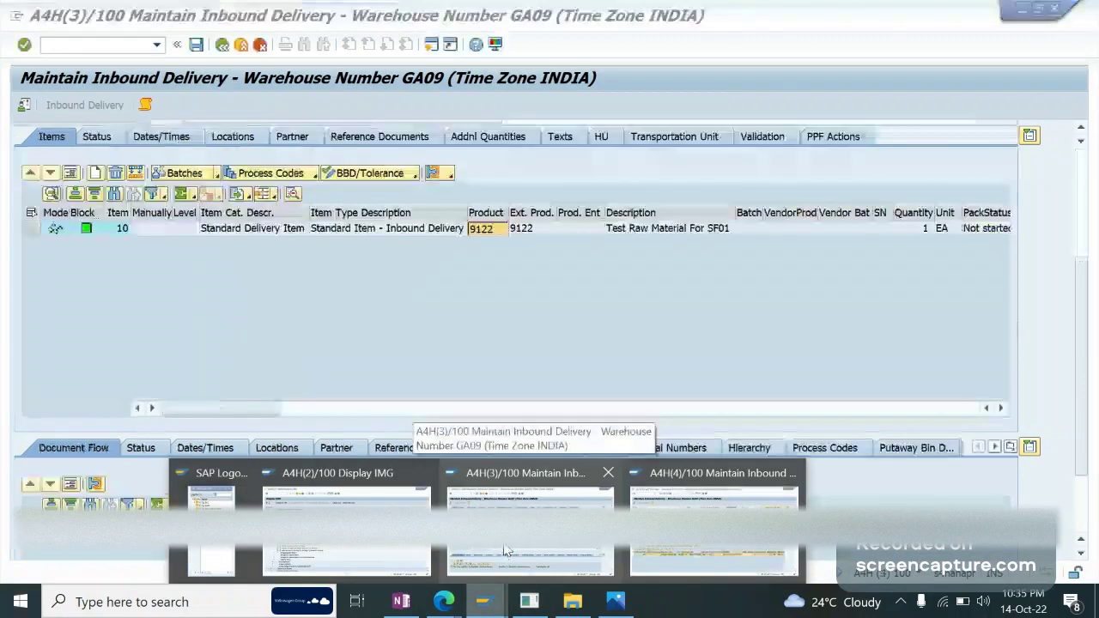
mouse_move(695, 548)
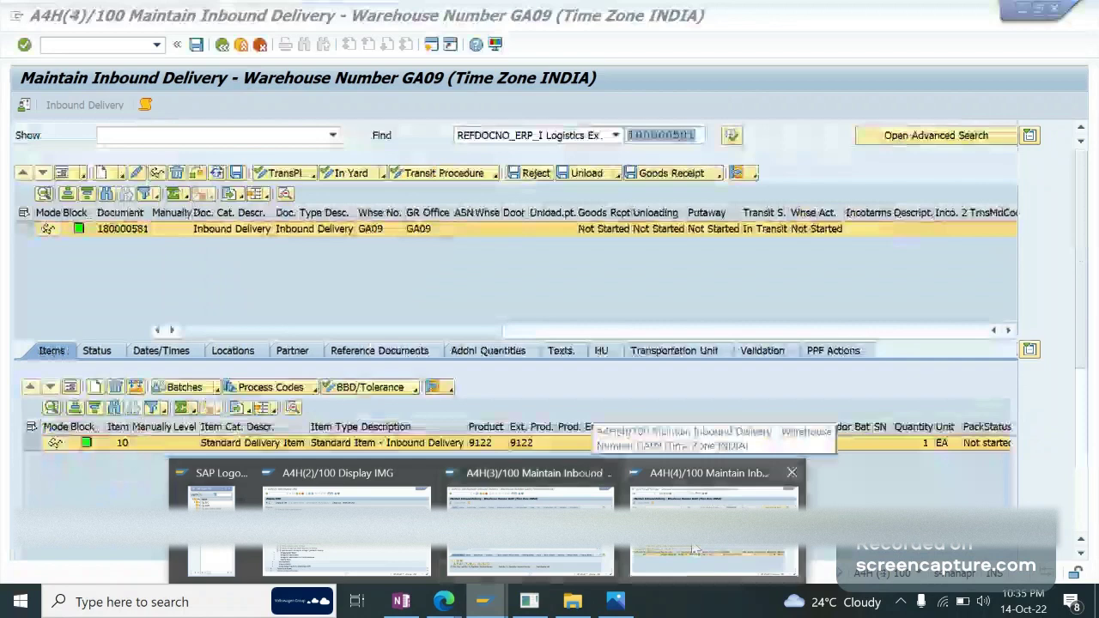
mouse_move(425, 472)
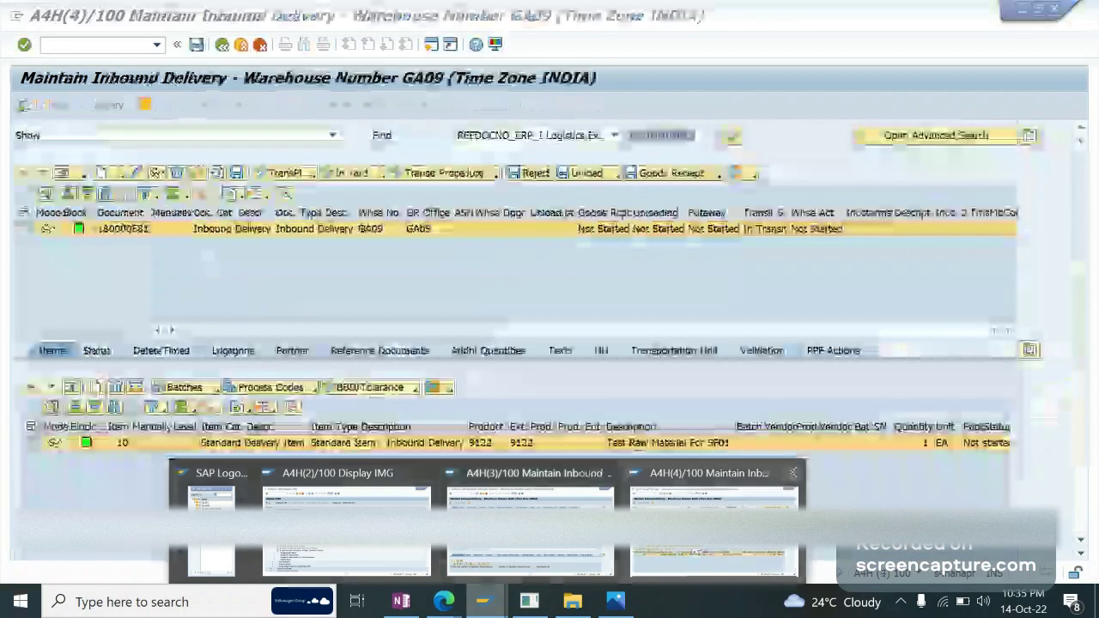
click(714, 520)
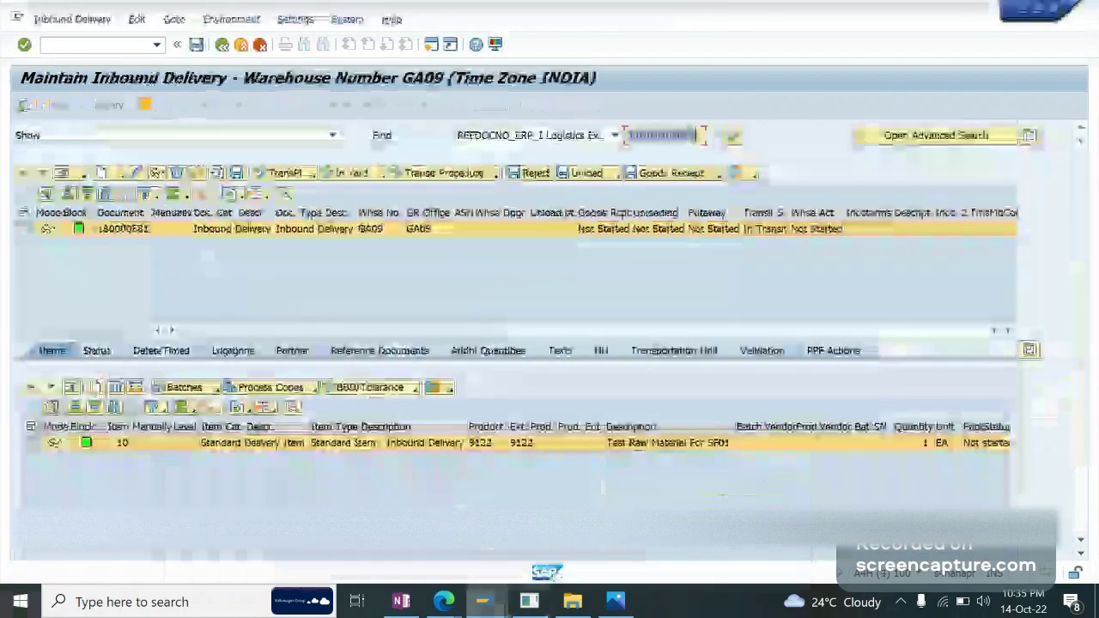
mouse_move(482, 601)
mouse_move(531, 524)
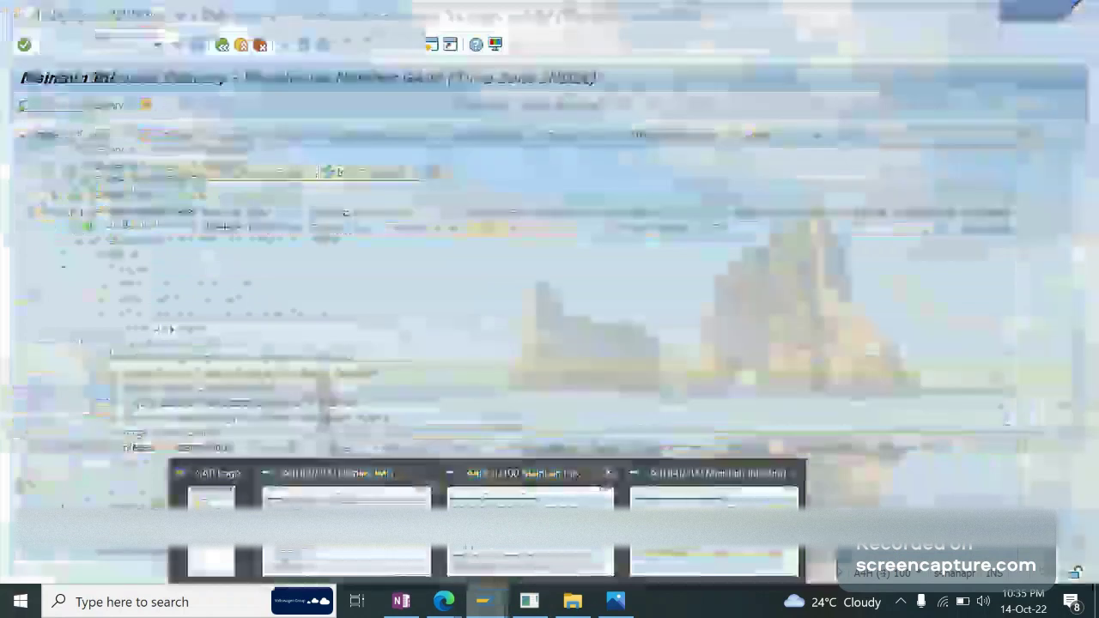
click(547, 566)
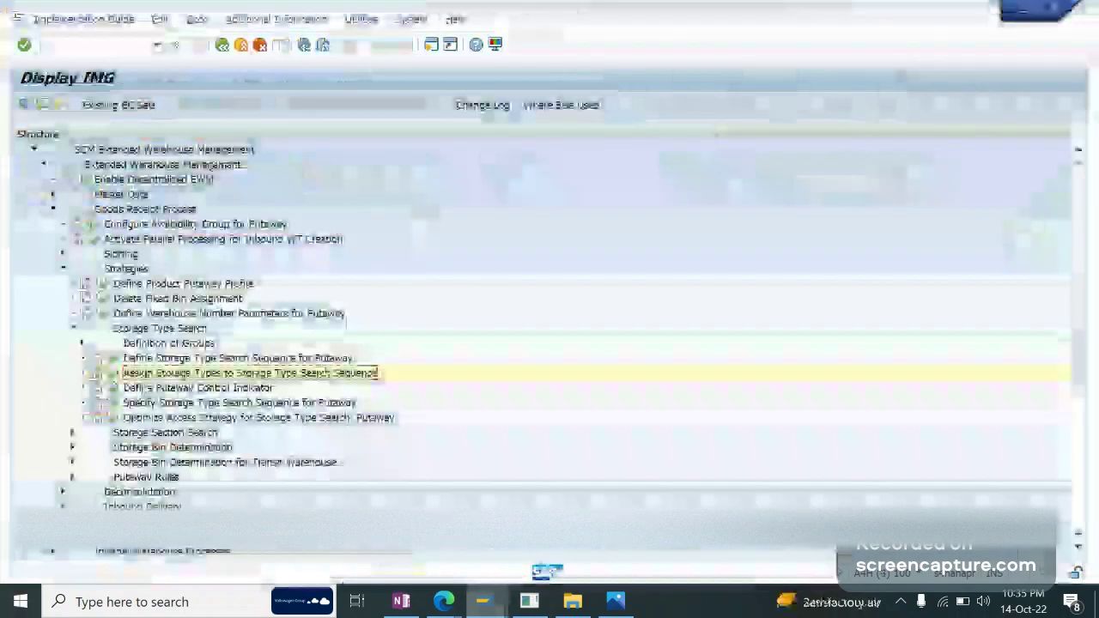
click(112, 387)
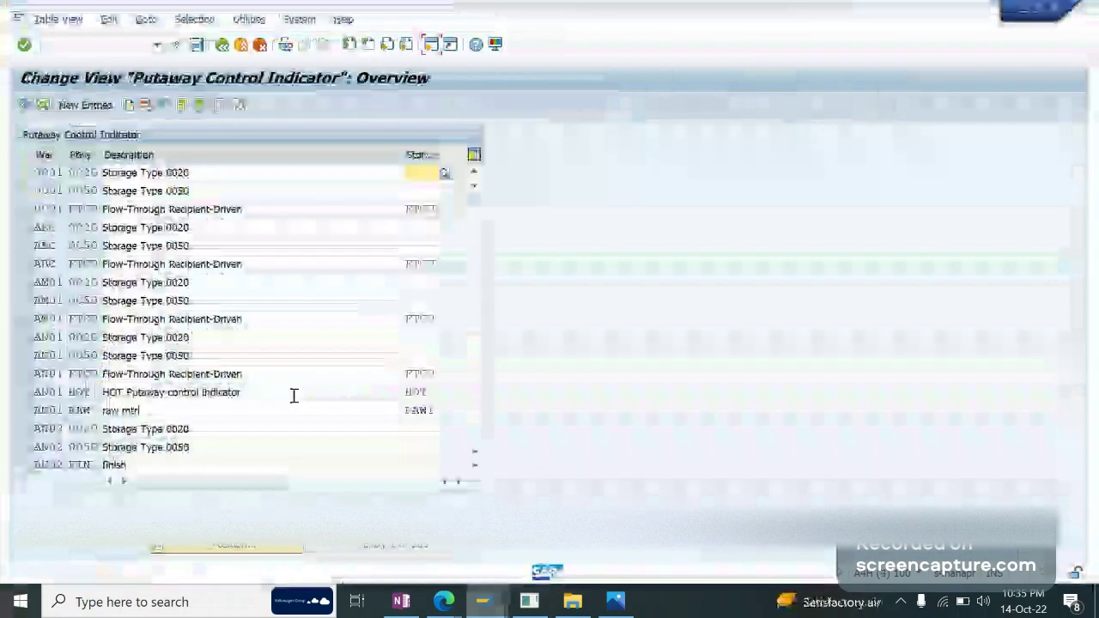
click(236, 546)
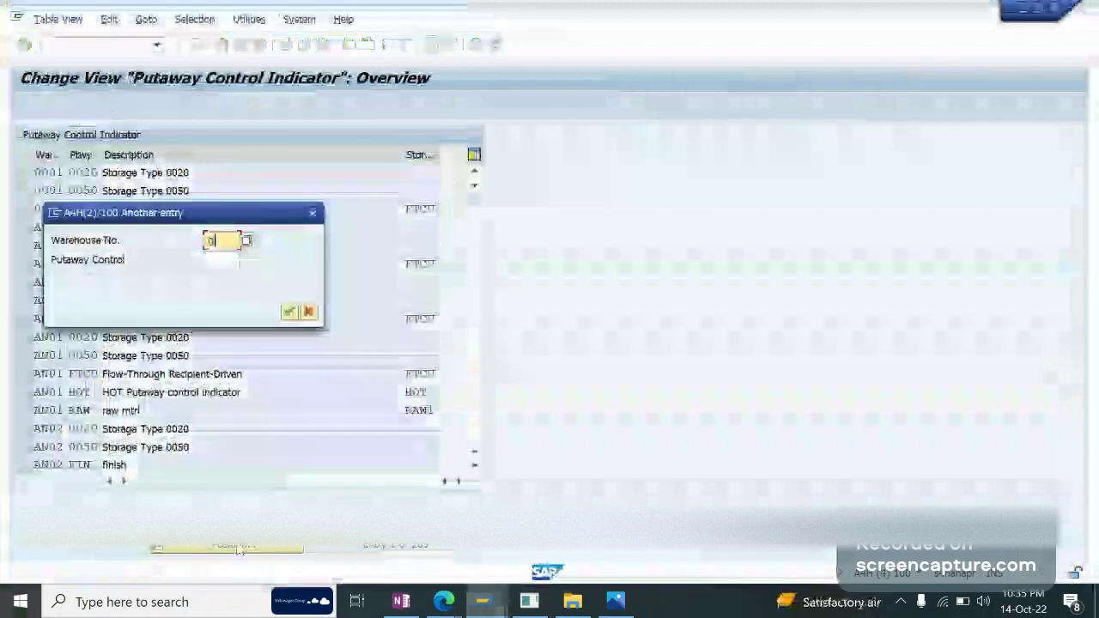
key(Return)
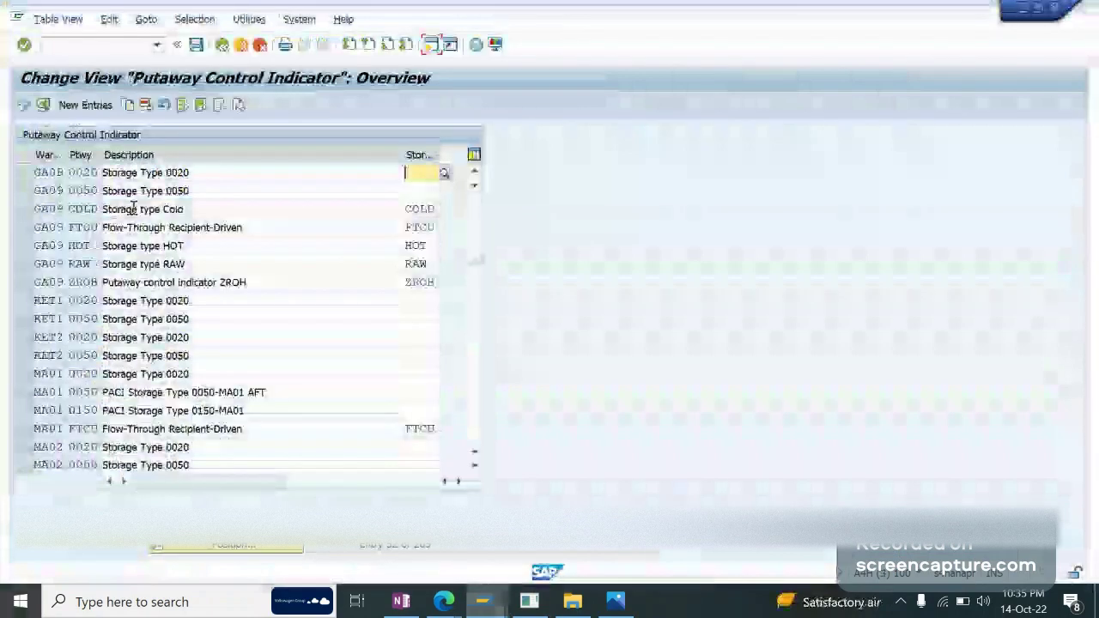
Step: Check the GA09 putaway control indicators, highlighting the entry for storage type 0050
click(130, 208)
click(134, 191)
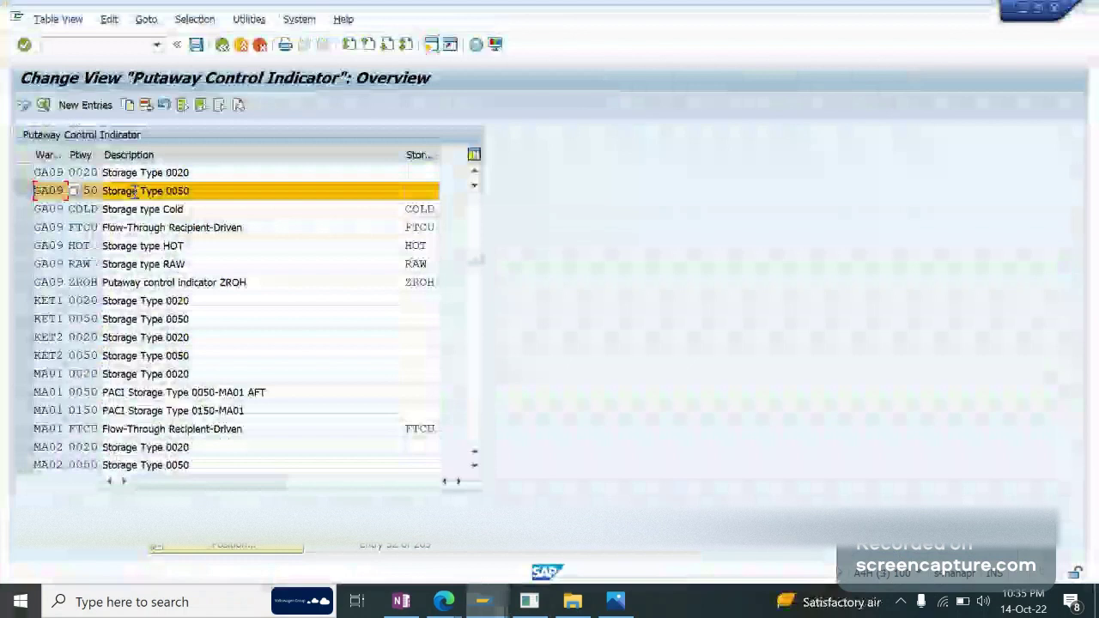
click(208, 194)
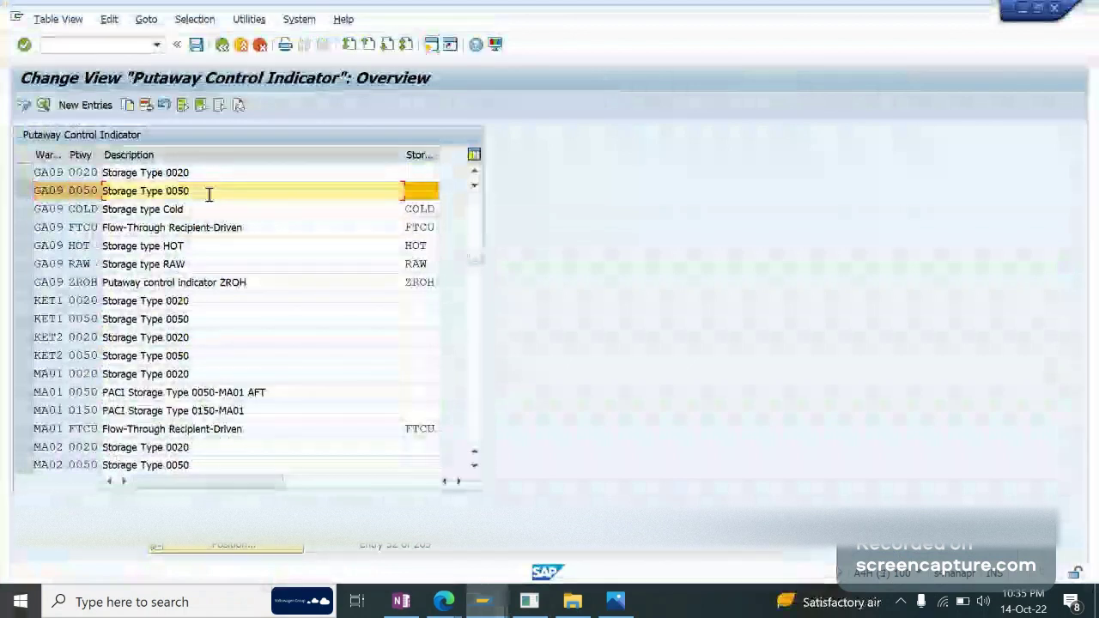
Step: Open an additional SAP session
click(431, 50)
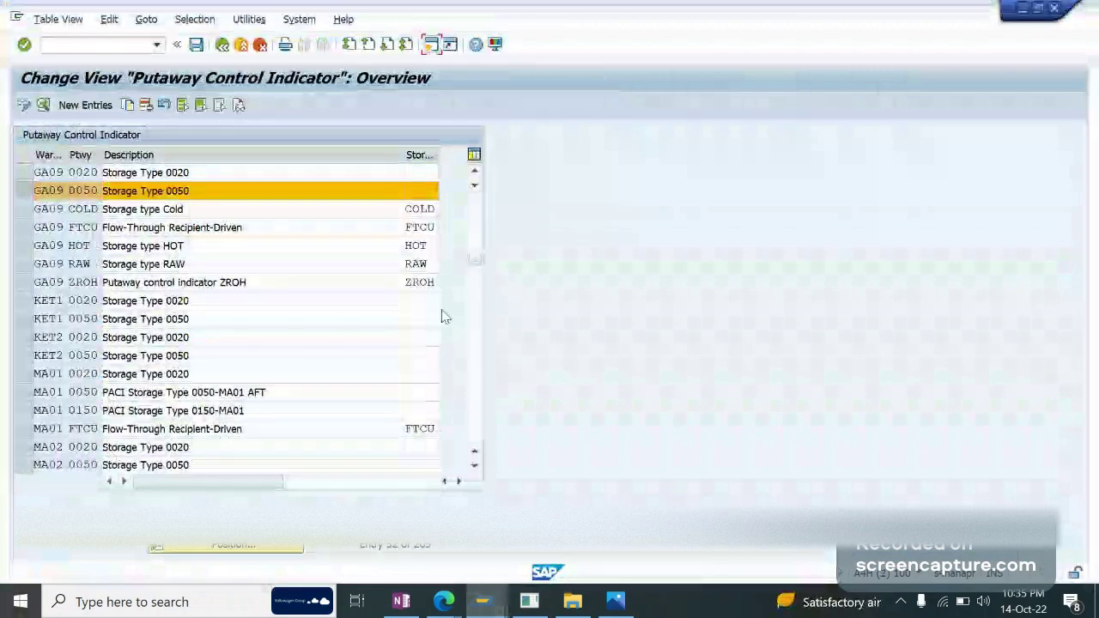
text(/n)
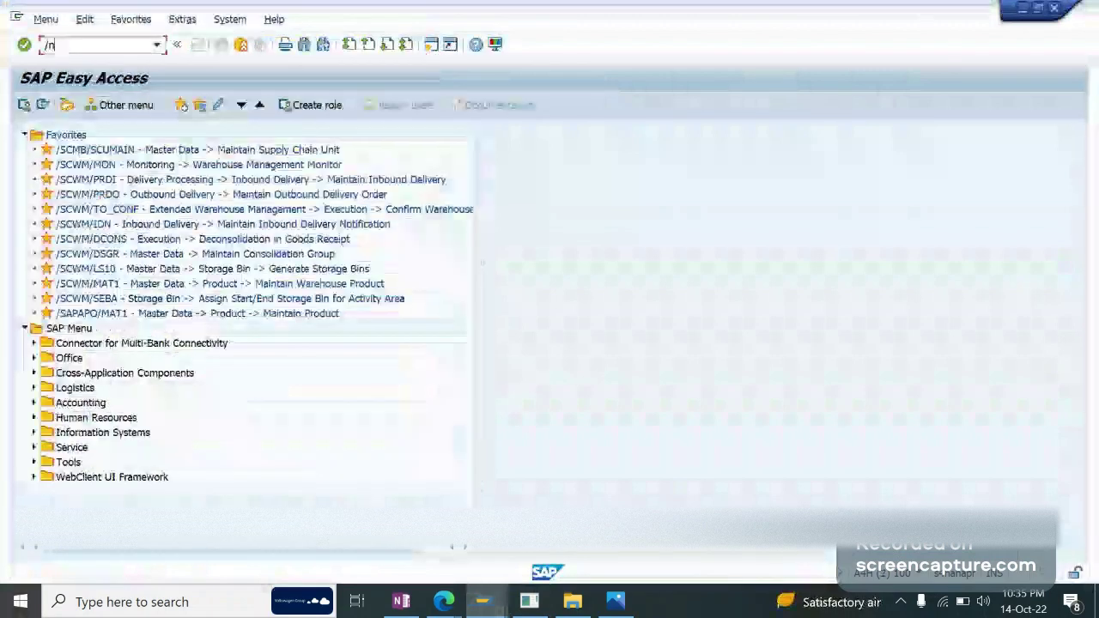
text(/scwm/)
key(BackSpace)
key(BackSpace)
key(BackSpace)
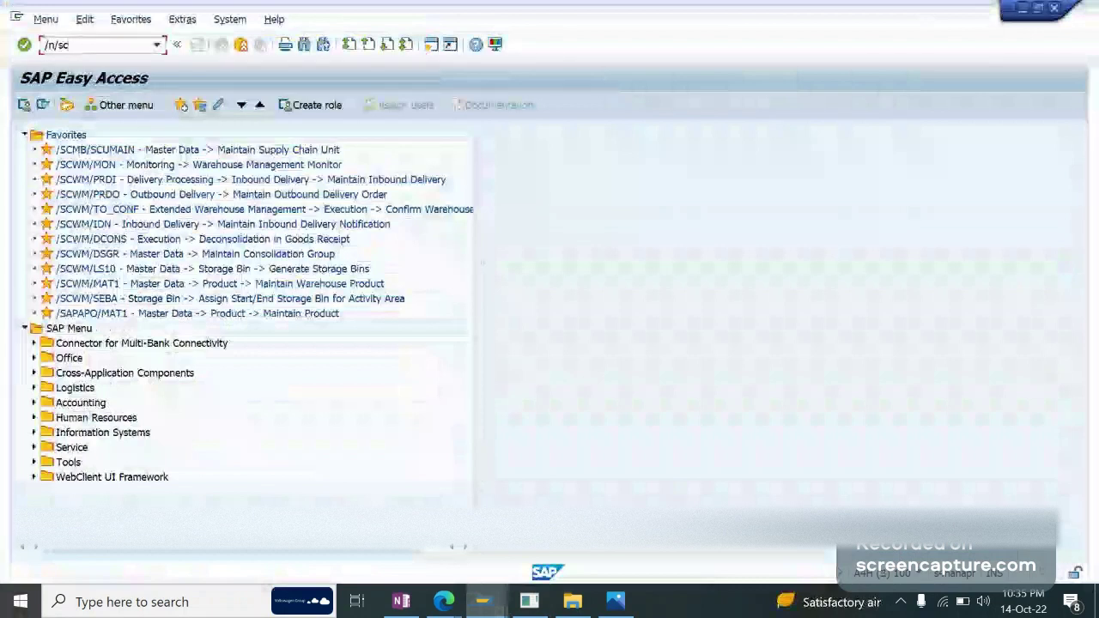
key(BackSpace)
key(BackSpace)
key(BackSpace)
key(BackSpace)
key(BackSpace)
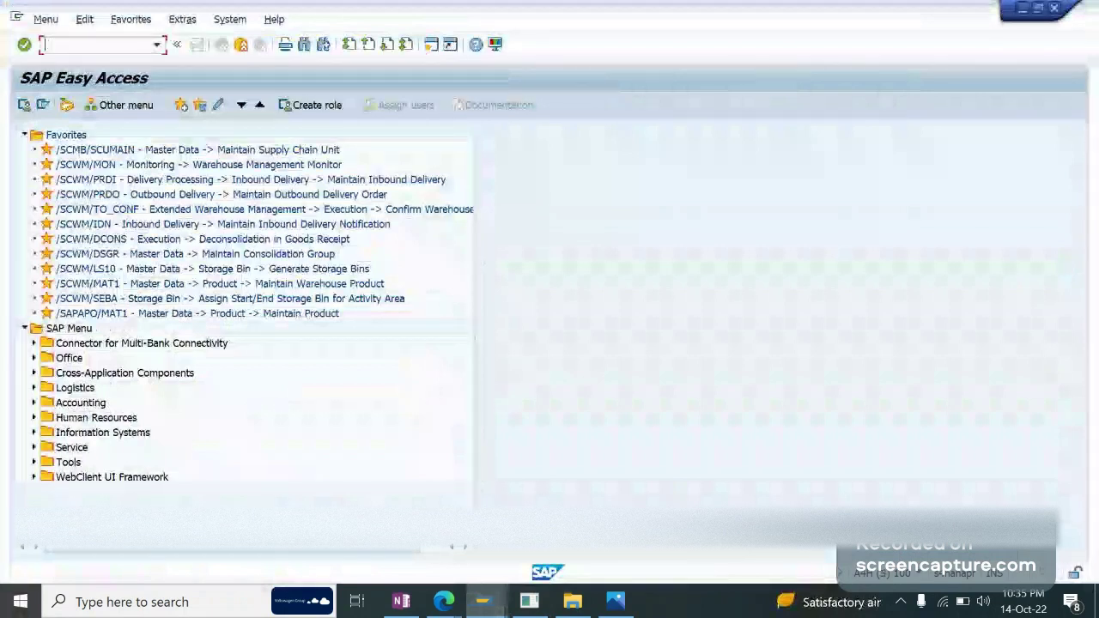
Step: Start transaction SE16 and open the selection screen for table /SCWM/LAGP
text(/nse)
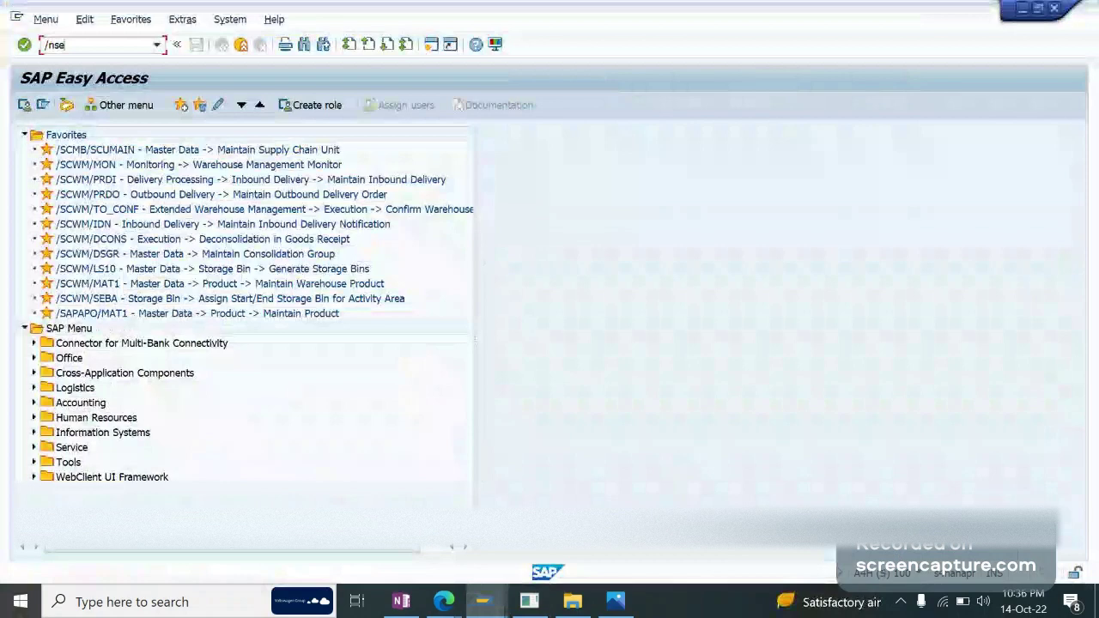
text(16)
key(Return)
text(/sc)
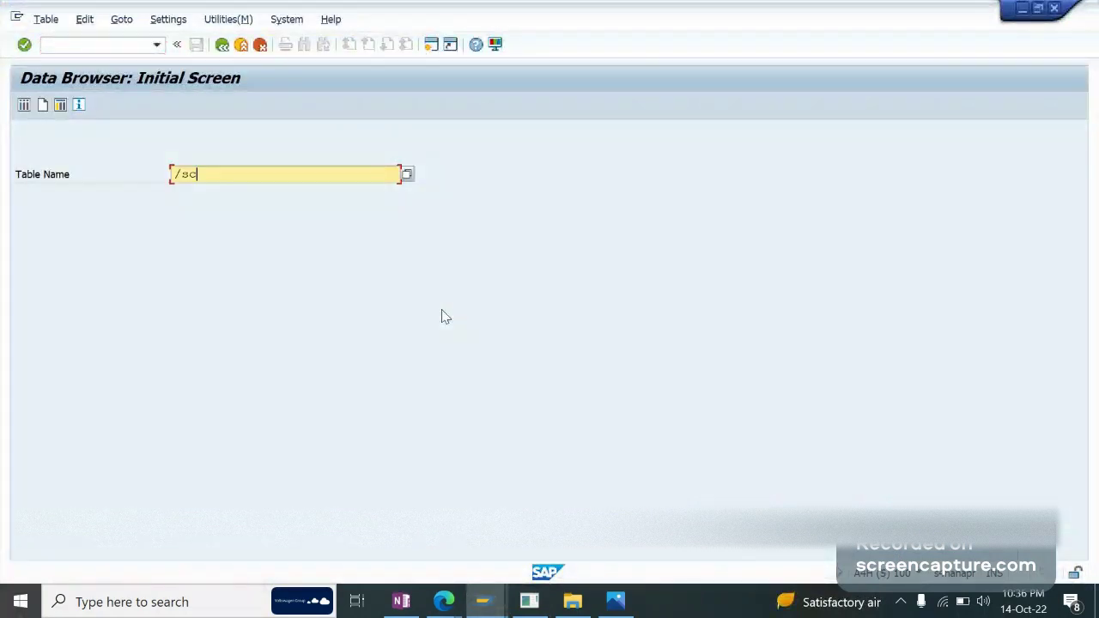
text(wm/lagp)
key(Return)
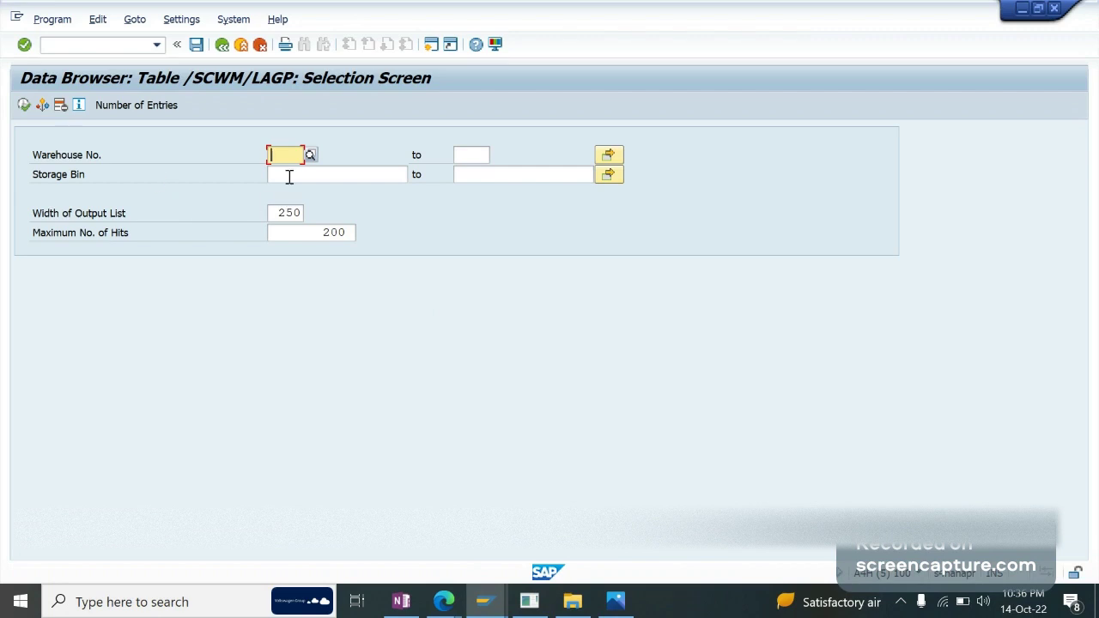
Step: List all storage bins of warehouse GA09 with no limit on the maximum number of hits
text(GA09)
key(Return)
click(152, 113)
key(Return)
click(318, 237)
key(Delete)
key(Delete)
key(Delete)
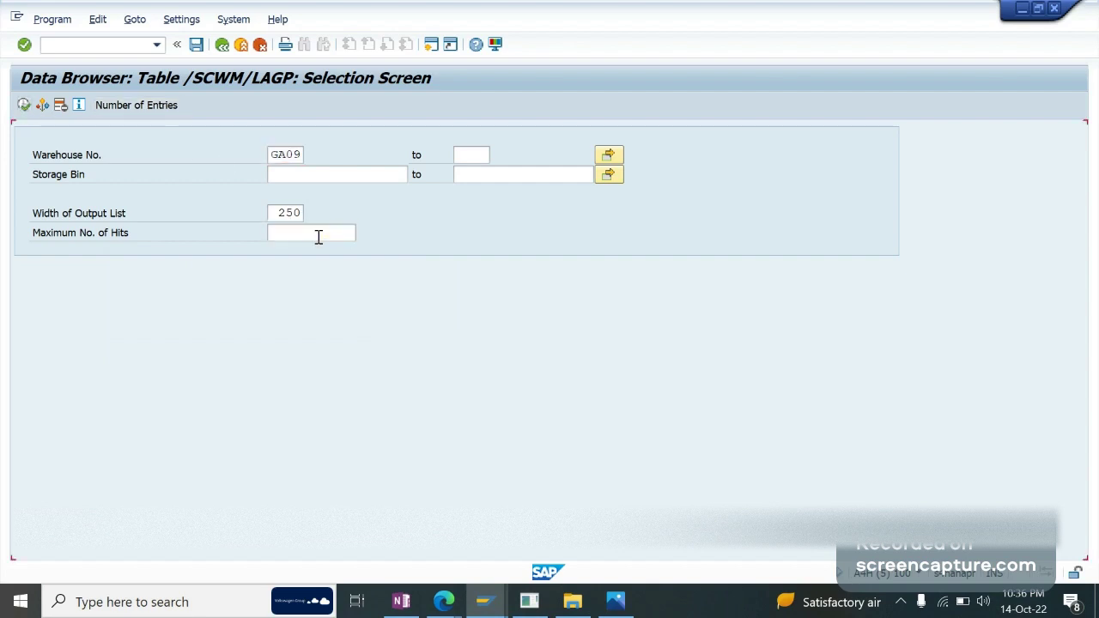
click(24, 105)
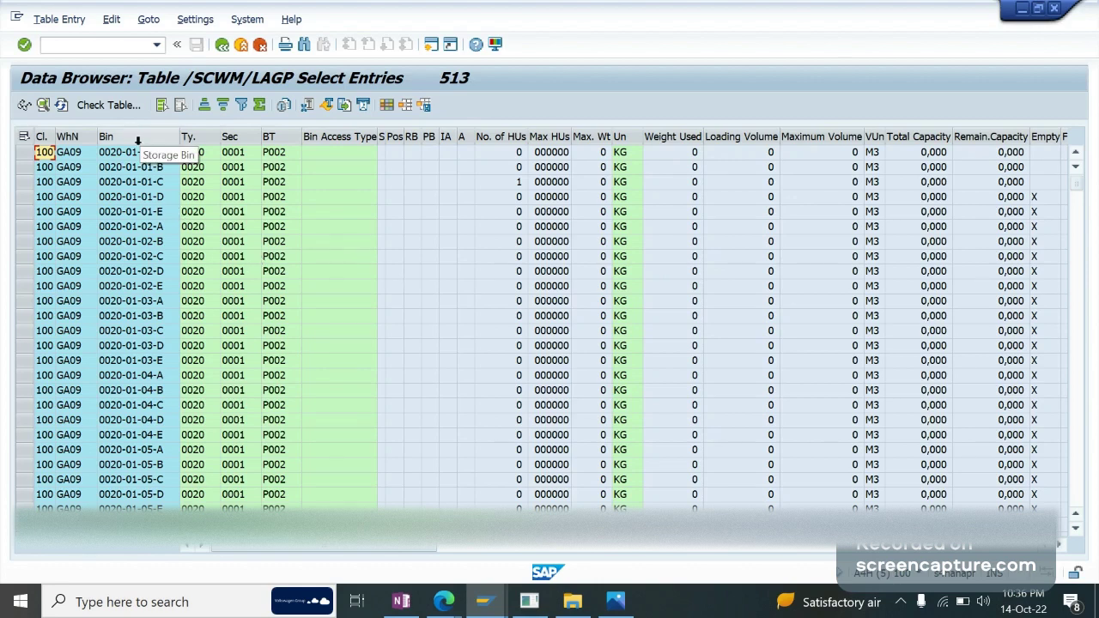
Step: Filter the storage bin list by storage type to exclude type 0020
click(194, 144)
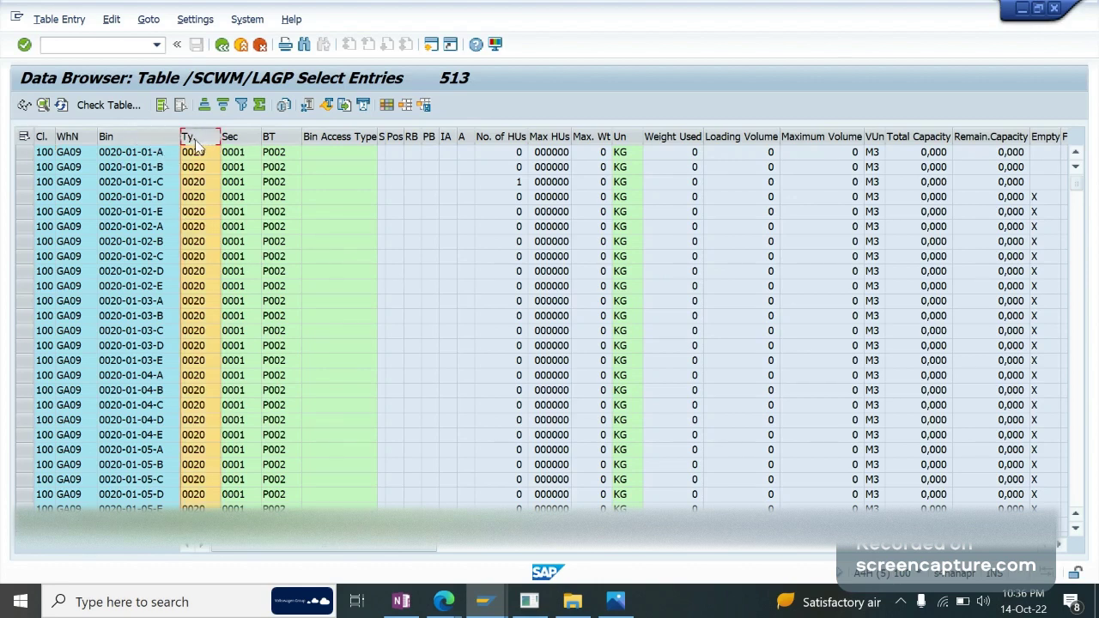
click(241, 105)
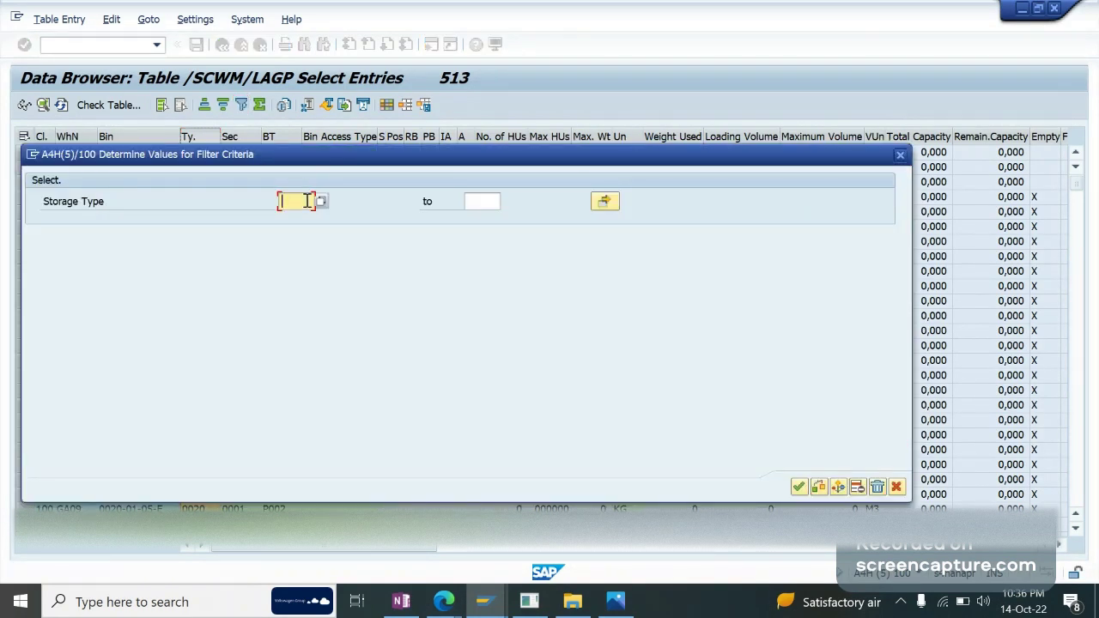
double_click(309, 201)
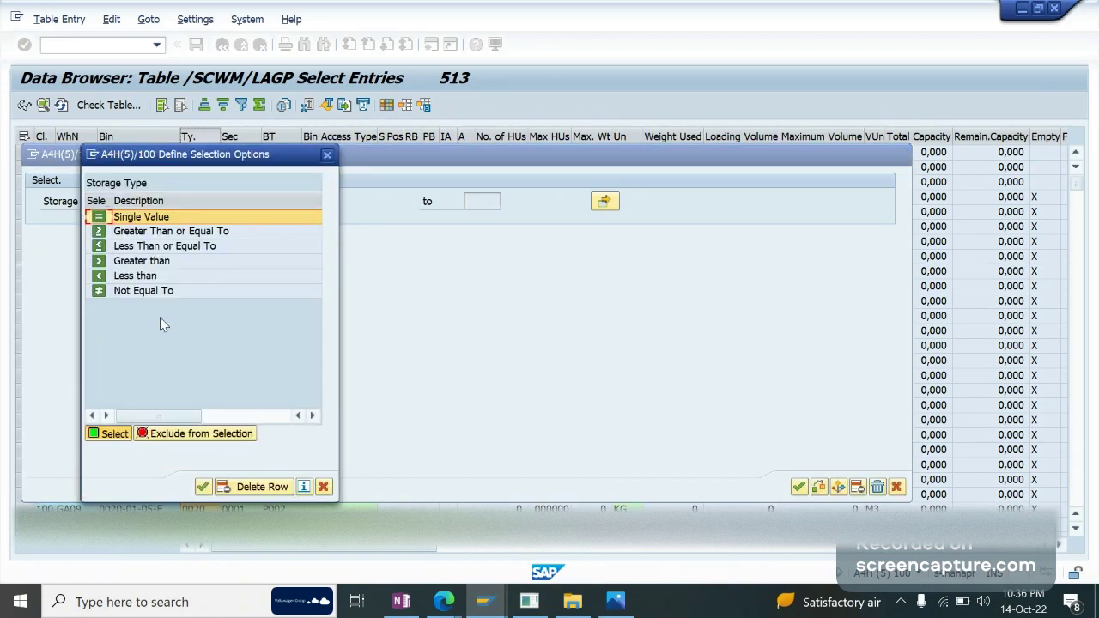
double_click(143, 290)
text(0020)
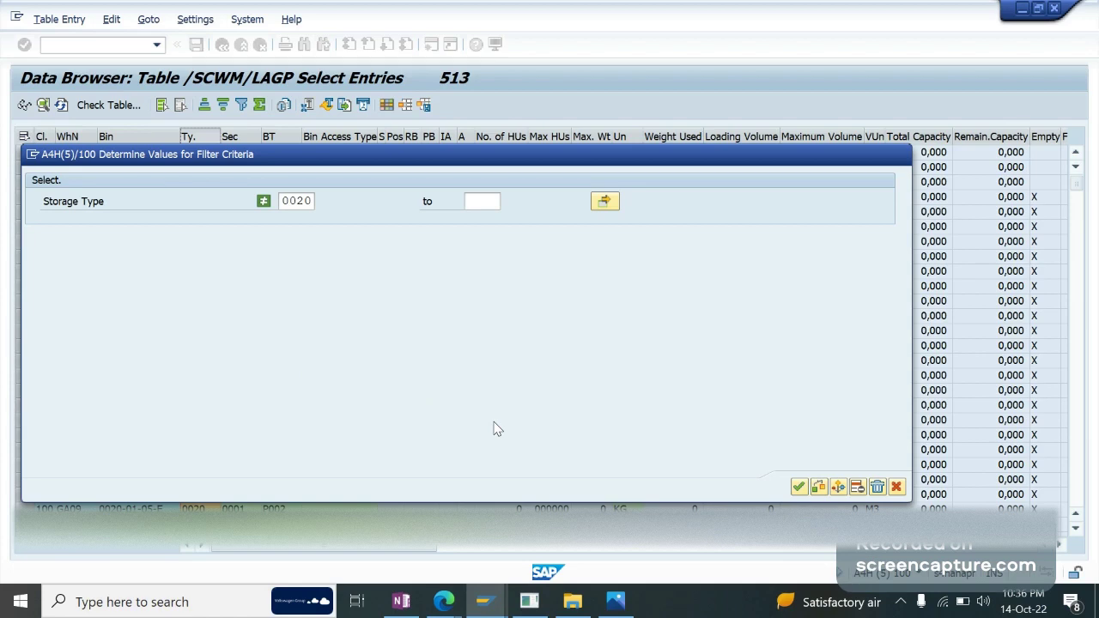
key(Return)
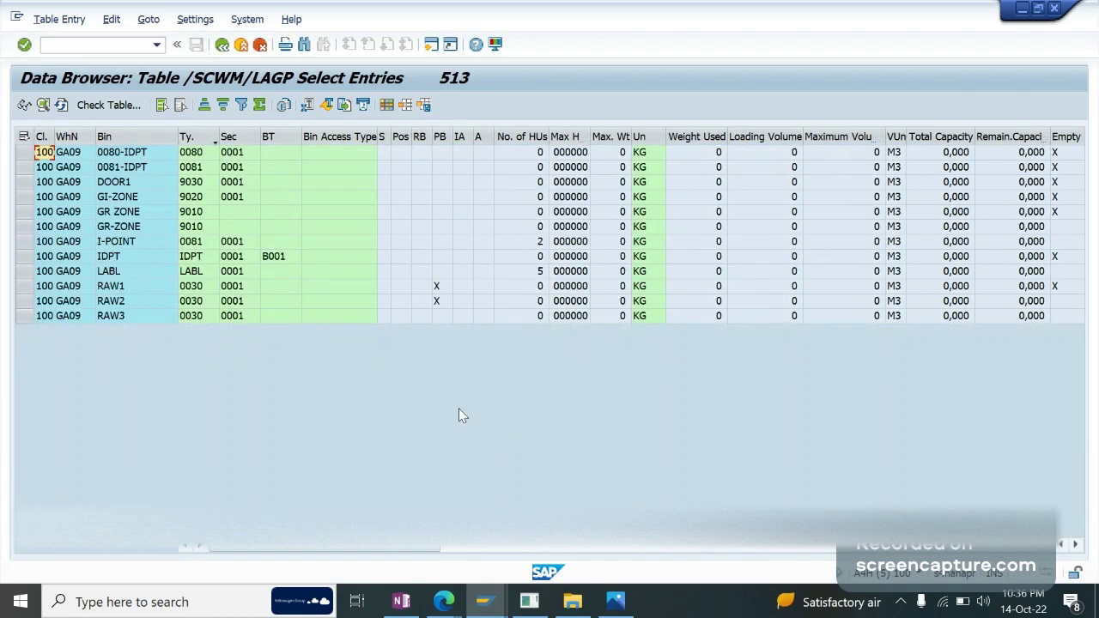
Step: Check the putaway block indicators of bins RAW1, RAW2 and RAW3 in storage type 0030
click(206, 186)
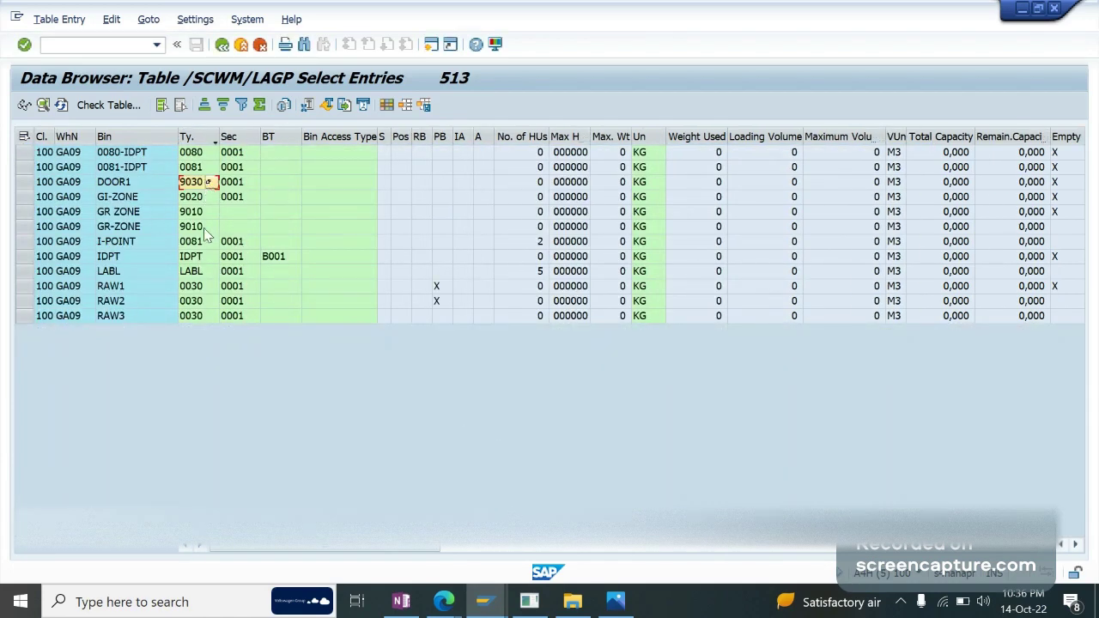
click(208, 289)
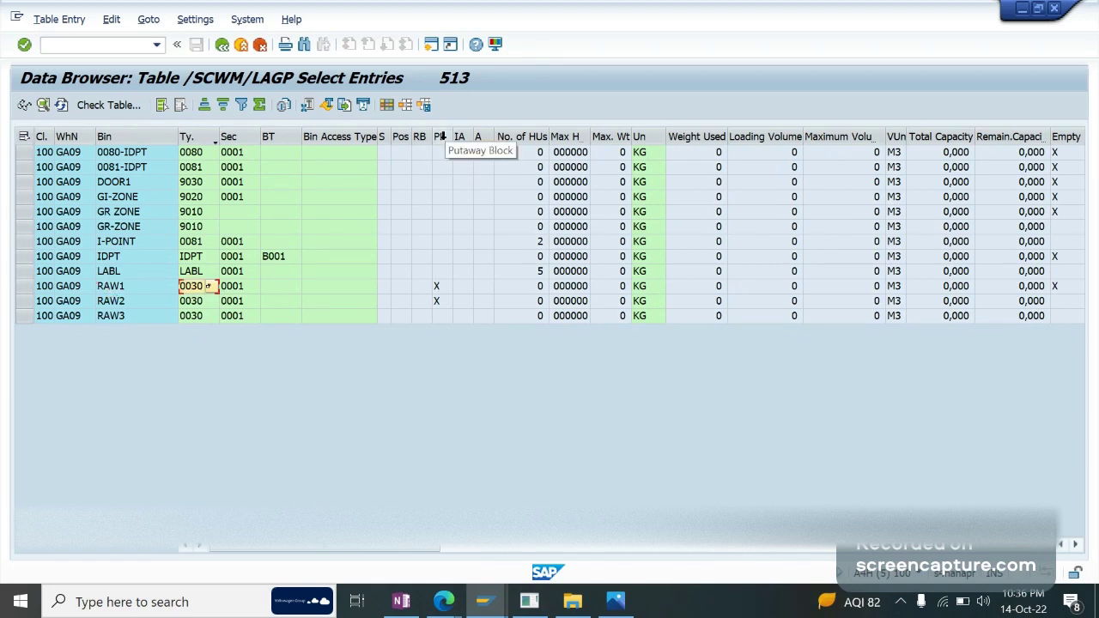
click(193, 317)
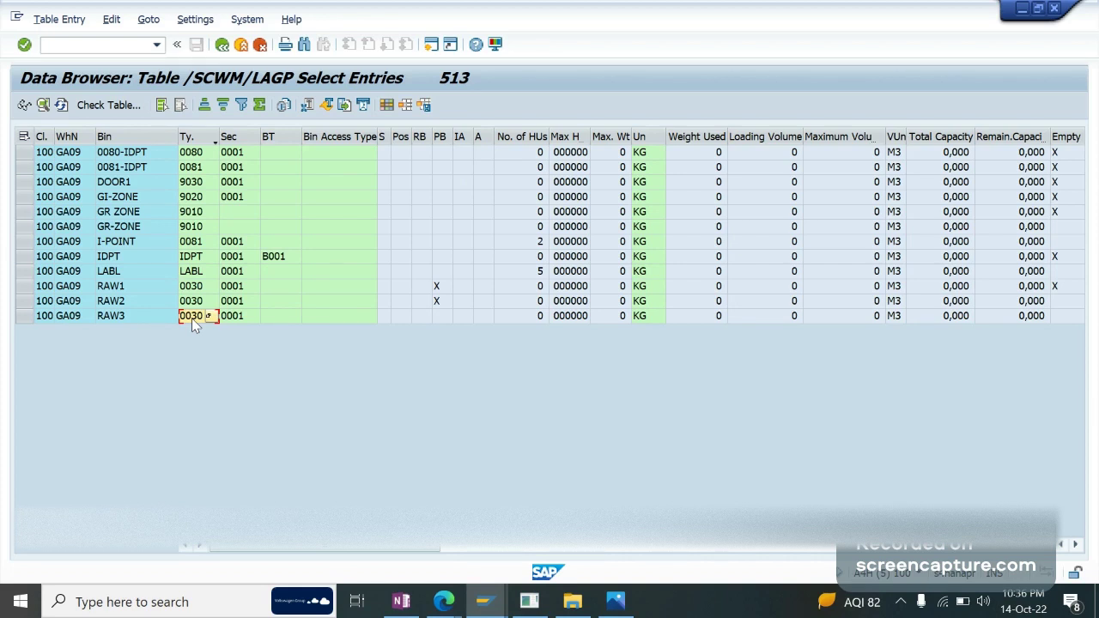
Step: Start transaction /SCWM/LS02 and open storage bin RAW1 of warehouse GA09 for changing
click(65, 46)
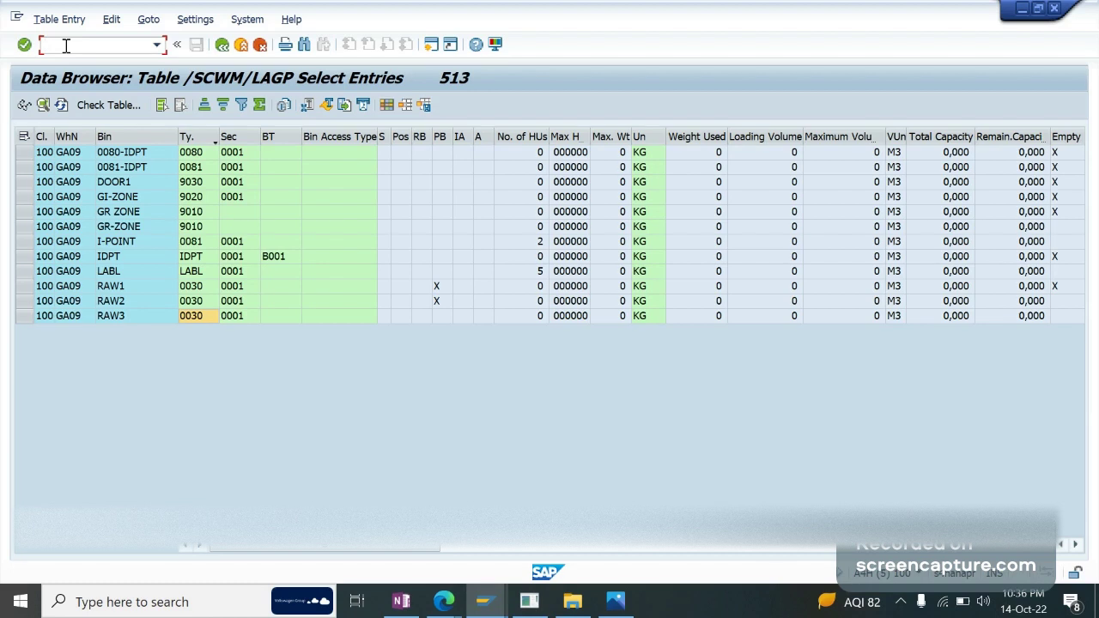
text(/n/scwm/ls02)
key(Return)
click(170, 156)
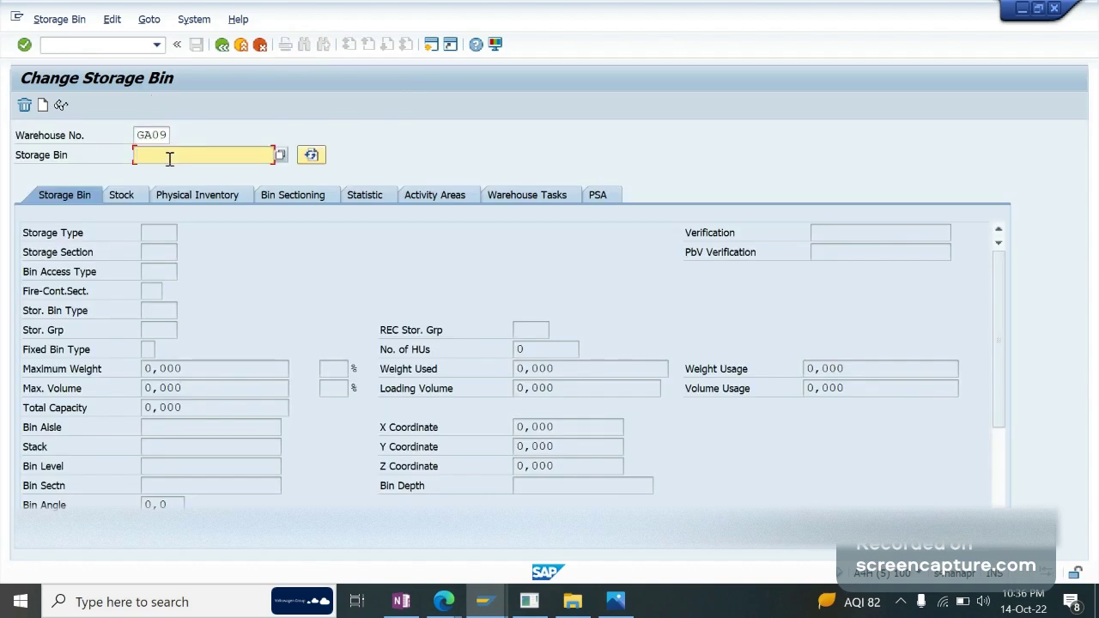
text(e)
key(BackSpace)
text(raw1)
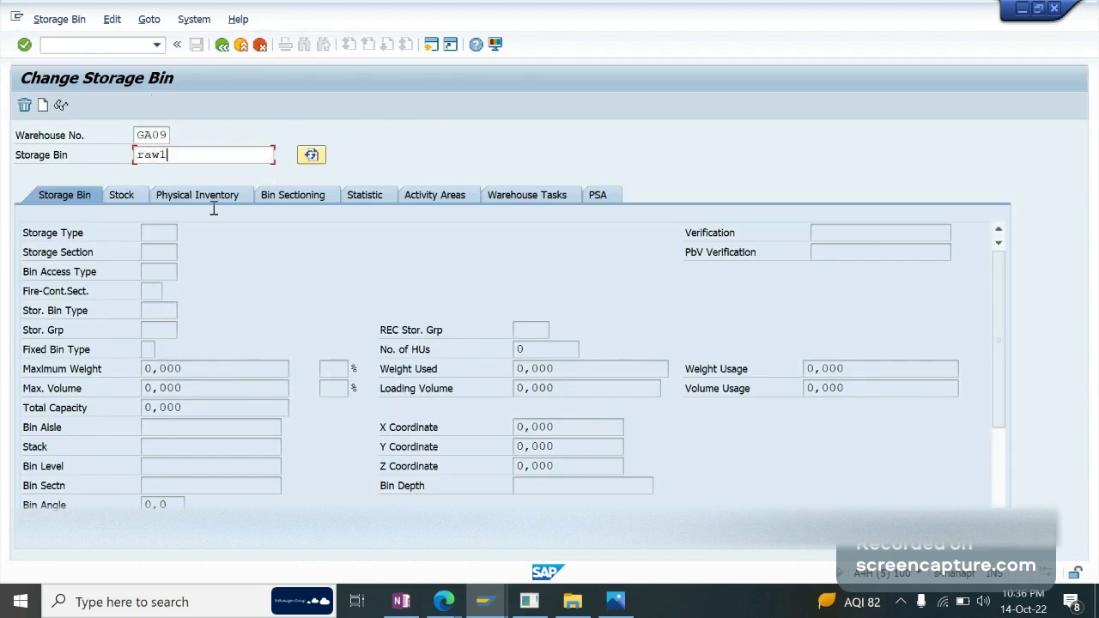
key(Return)
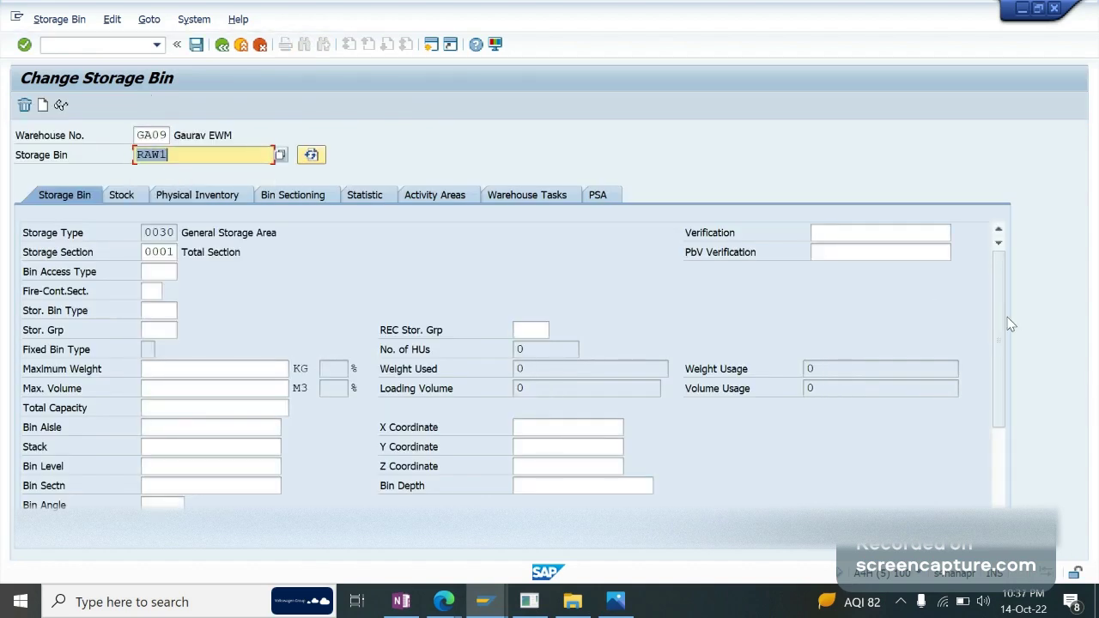
Step: Delete the putaway block on storage bin RAW1 and save the bin
drag(999, 316, 1017, 486)
click(311, 408)
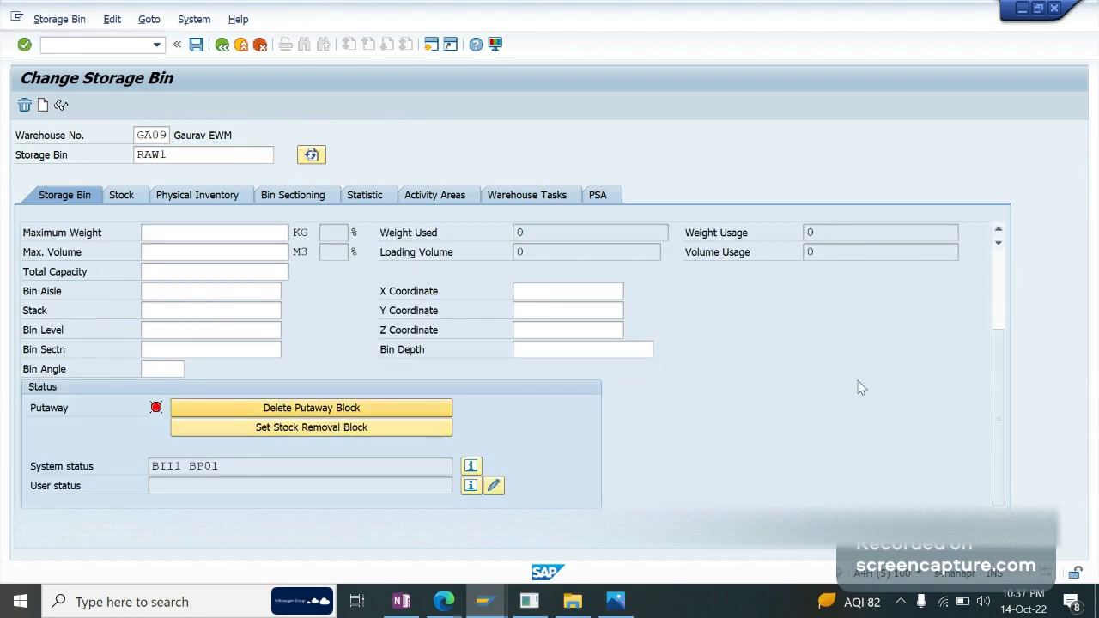
click(1000, 266)
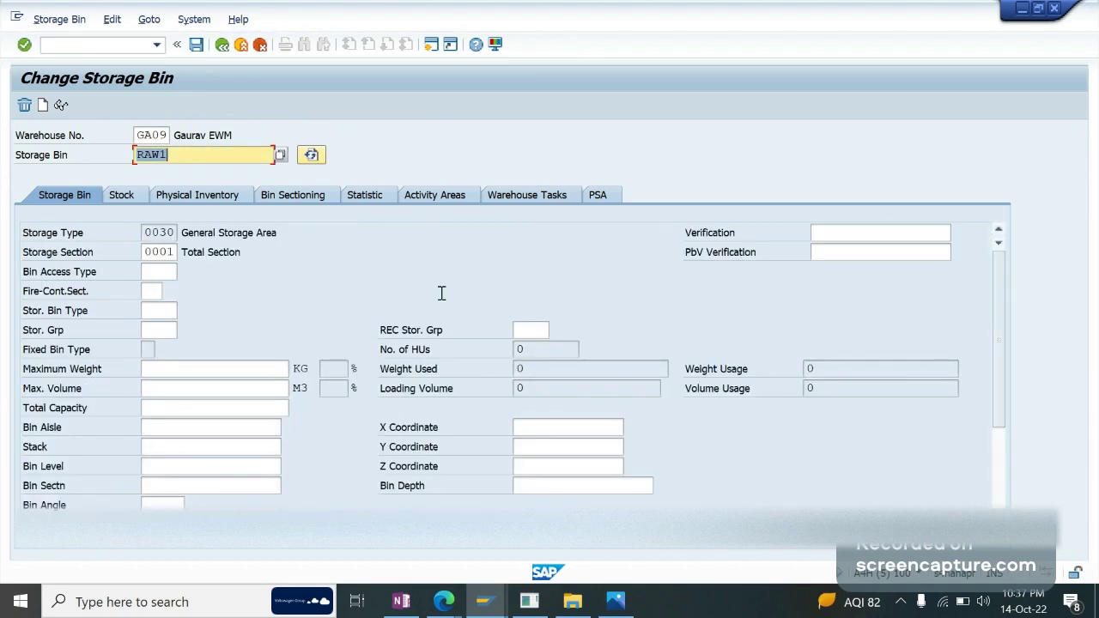
key(ctrl+s)
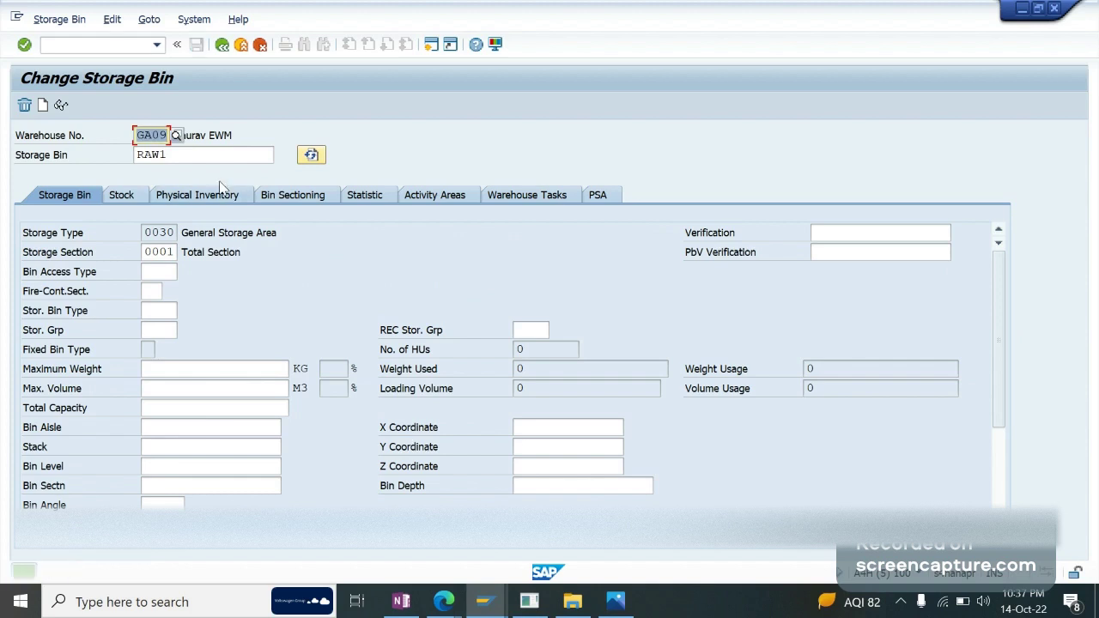
Step: Open storage bin RAW2, delete its putaway block and save the bin
click(198, 158)
key(BackSpace)
text(2)
key(Return)
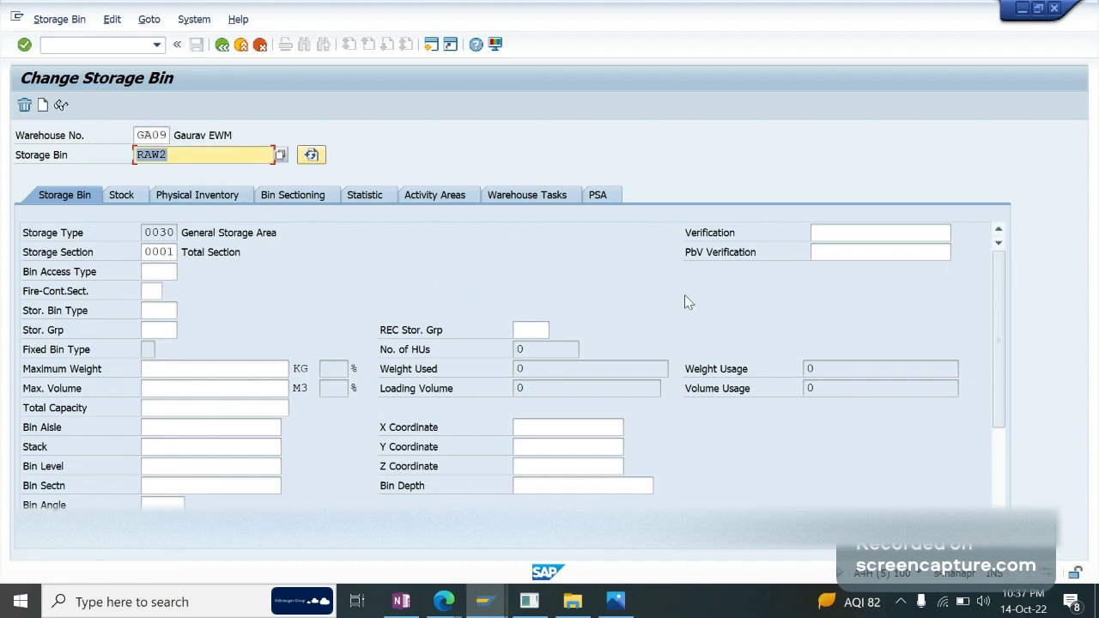
click(1005, 455)
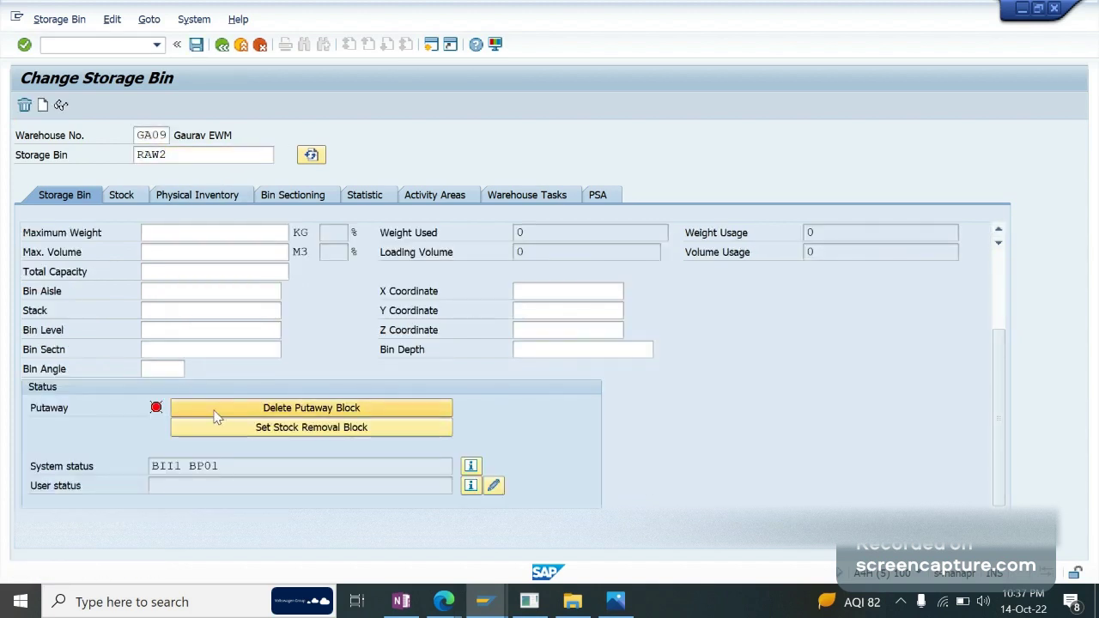
click(215, 409)
key(ctrl+s)
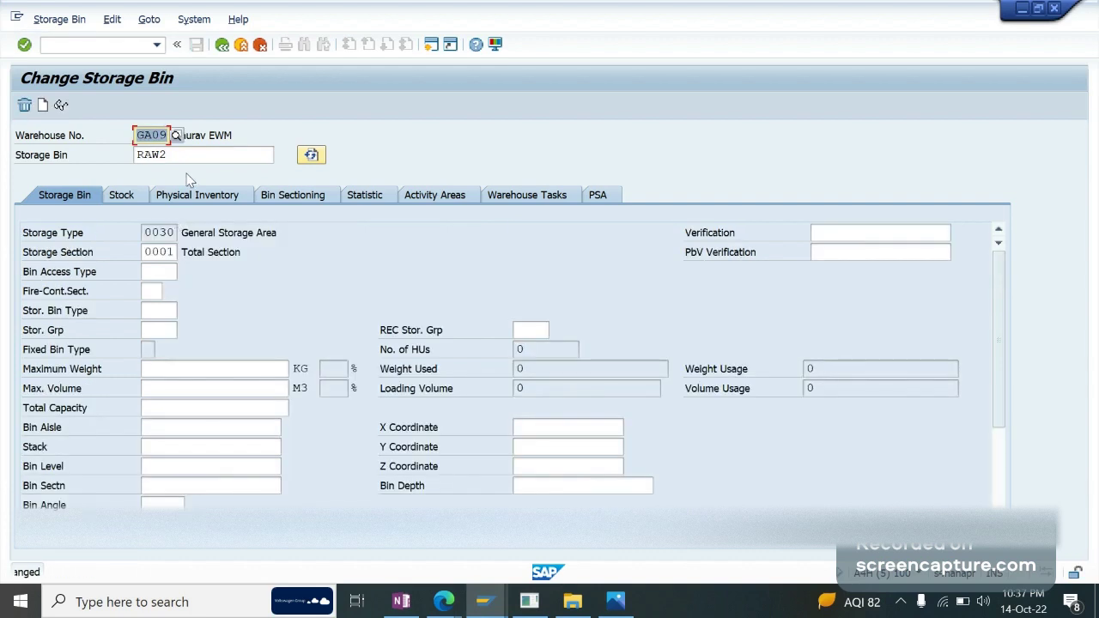
Step: Look up storage bin RAW4 in warehouse GA09
click(181, 157)
key(BackSpace)
text(4)
key(Return)
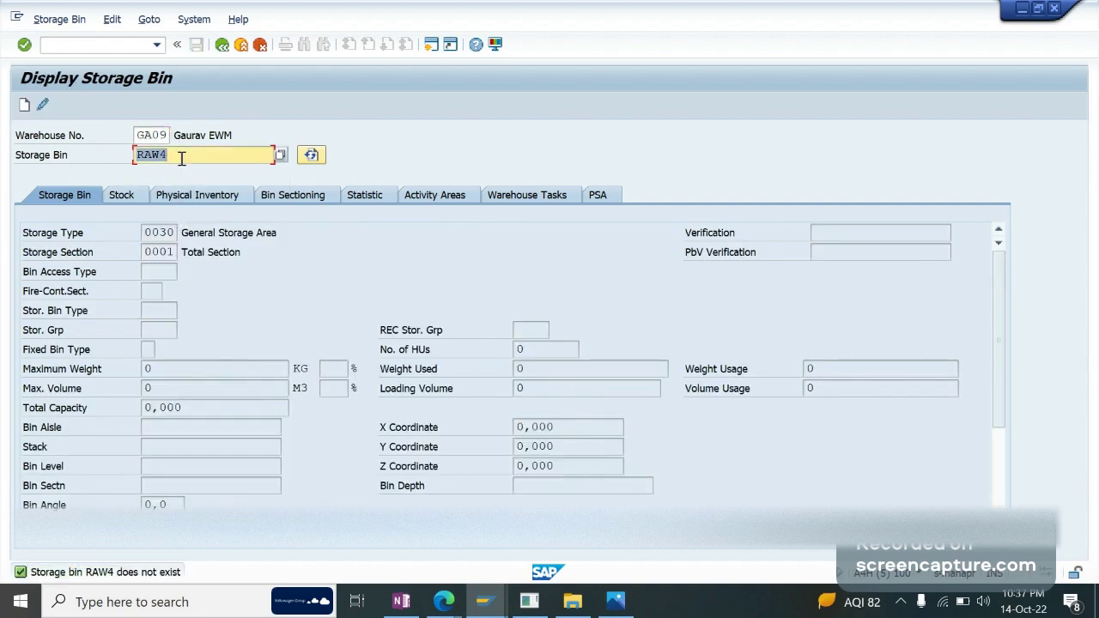
Step: Start transaction /SCWM/LS01 and begin creating storage bin RAW4 in warehouse GA09
key(ctrl+slash)
text(/)
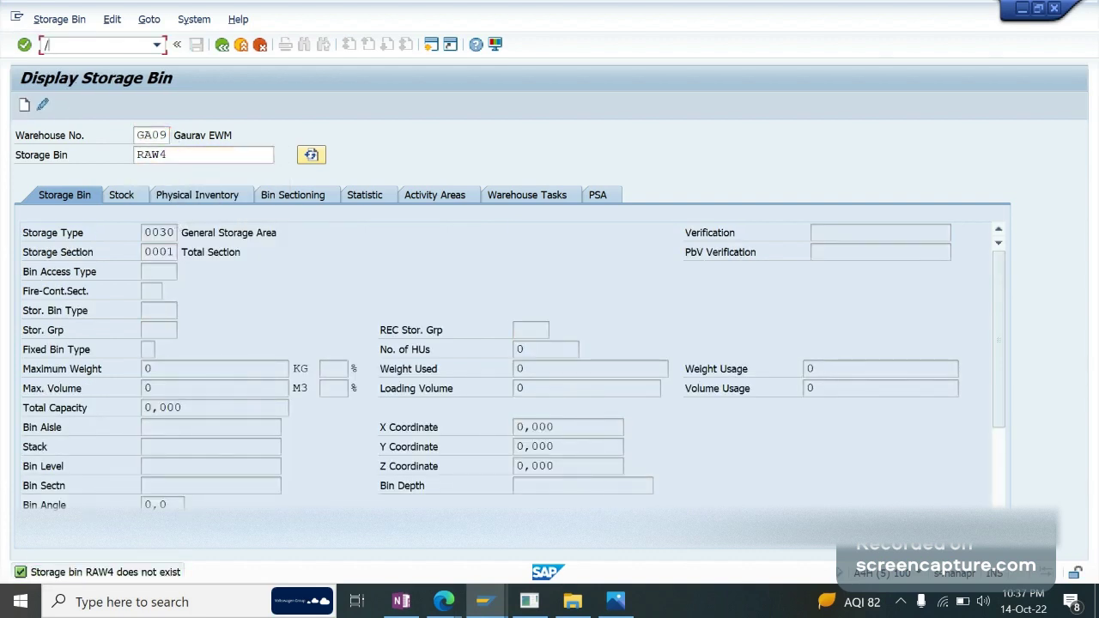
text(n/scwm/ls01)
key(Return)
key(Tab)
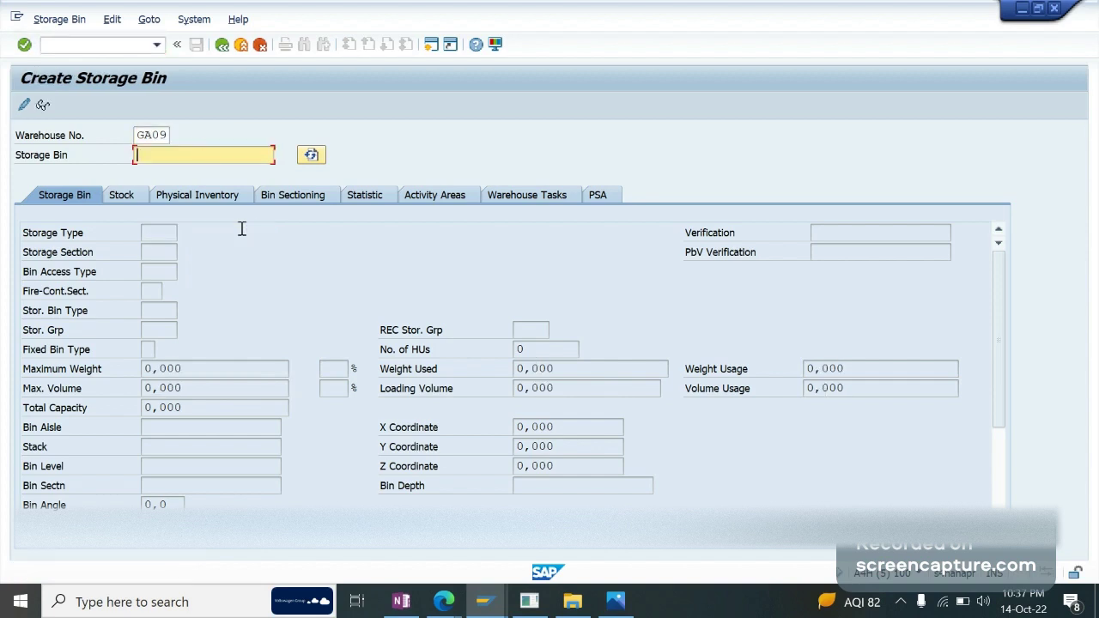
text(RAW4)
key(Return)
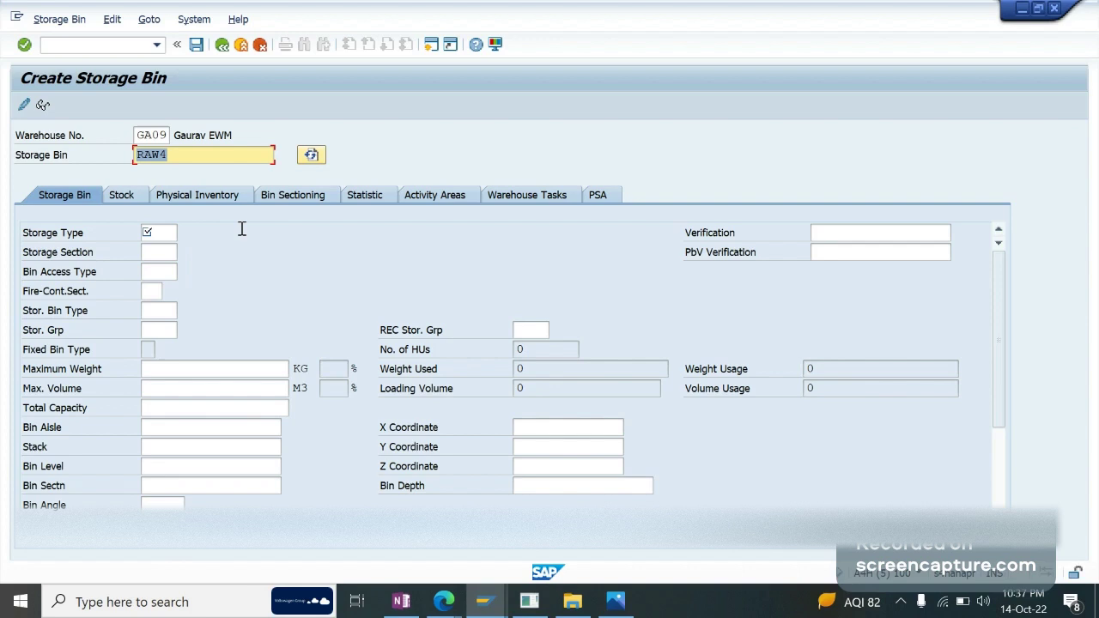
Step: Assign storage type 0030 and storage section 0001 to bin RAW4, save it and leave the bin creation
click(176, 236)
text(0030)
key(Tab)
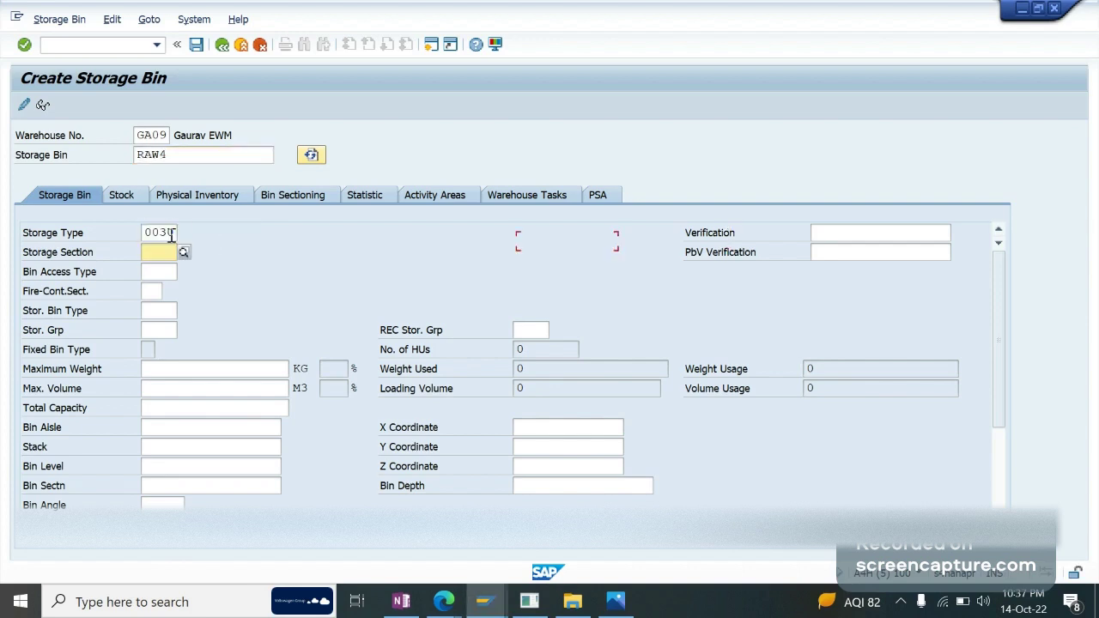
key(Down)
key(Down)
key(Return)
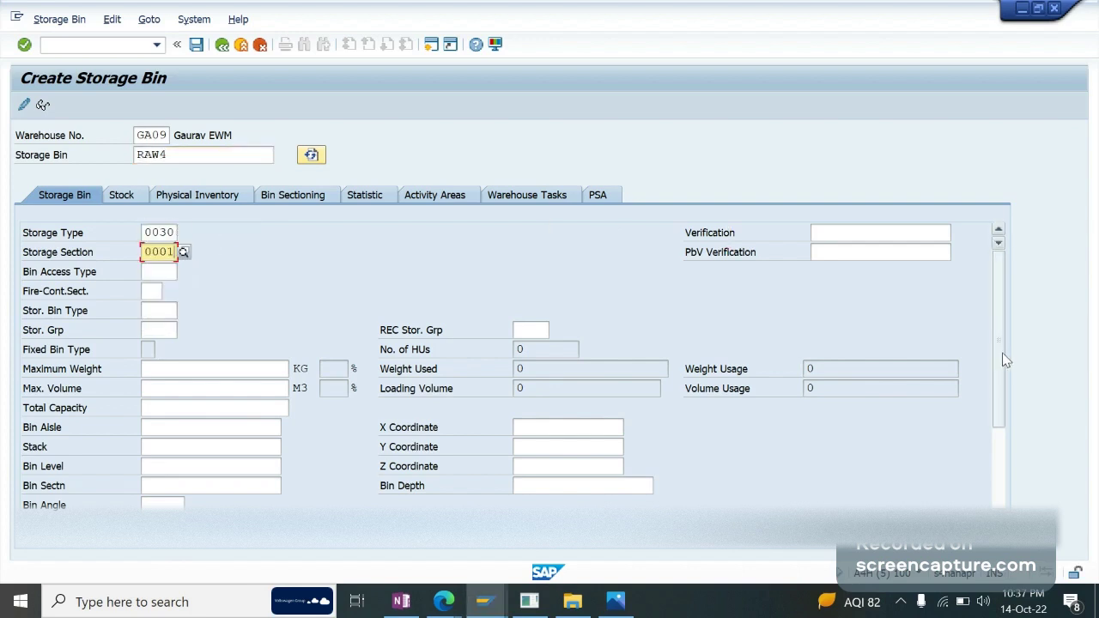
drag(1004, 361, 1000, 489)
scroll(792, 427, up, 3)
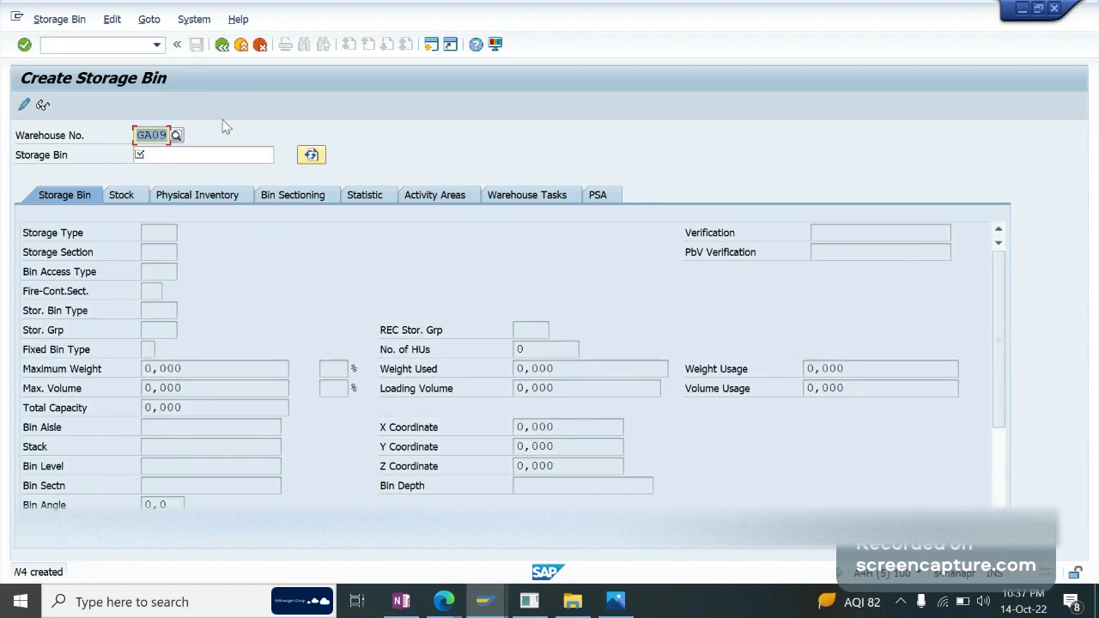
click(258, 46)
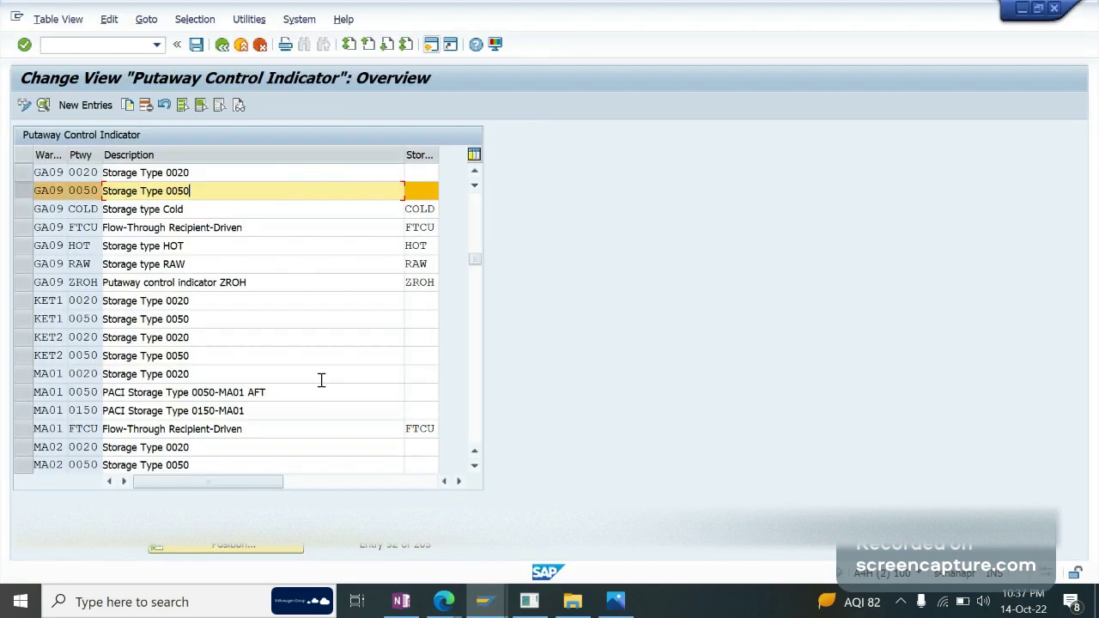
Step: Copy the GA09 putaway control indicator 0050 to a new entry for warehouse GA09 with putaway control 0030
click(420, 193)
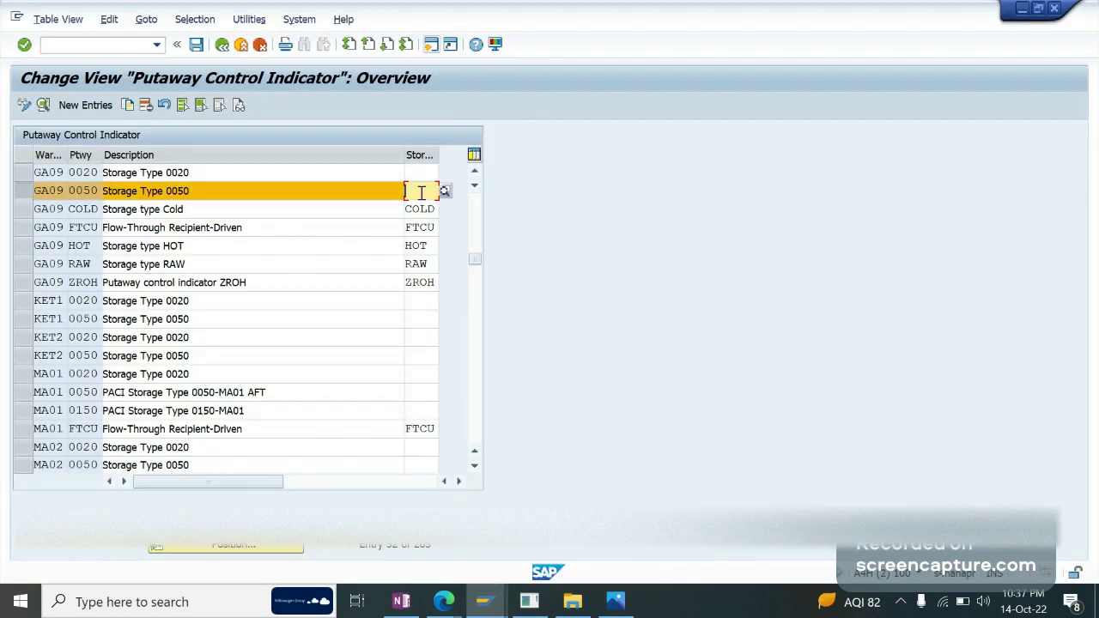
click(127, 105)
text(ga09)
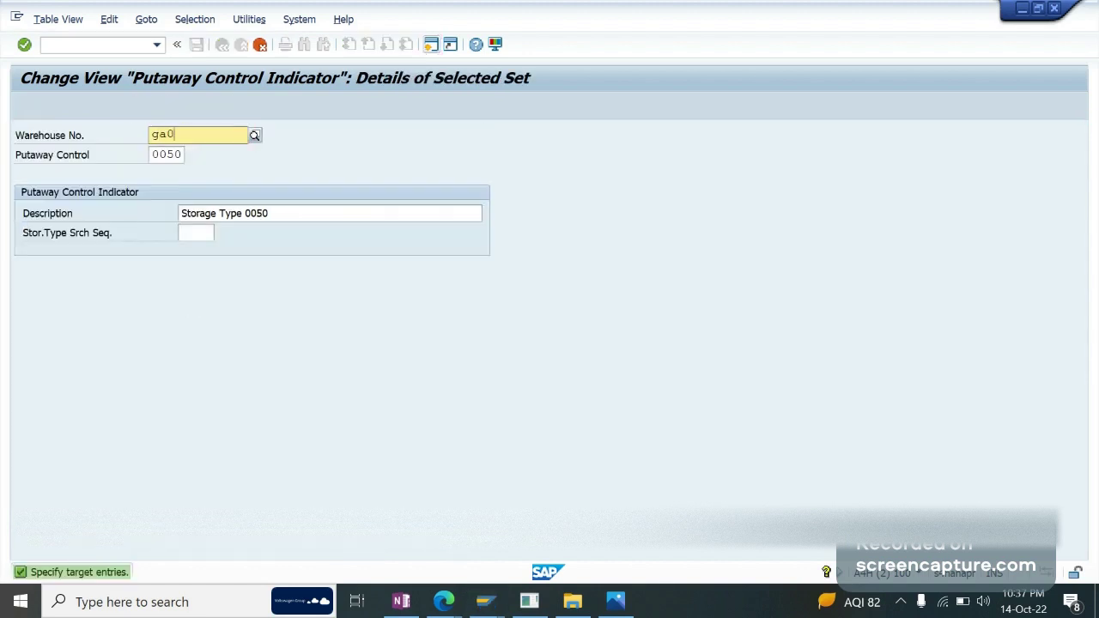
key(Tab)
text(0030)
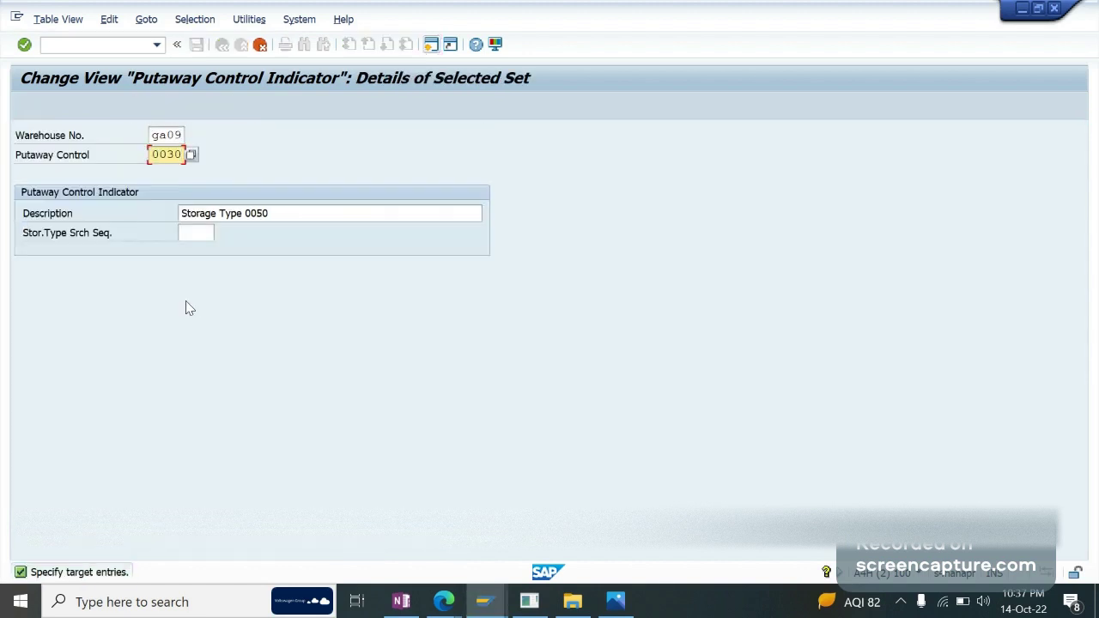
Step: Set the copied indicator's description to "Storage Type 0030" and save it under the proposed customizing request
key(Tab)
key(End)
key(BackSpace)
key(BackSpace)
text(30)
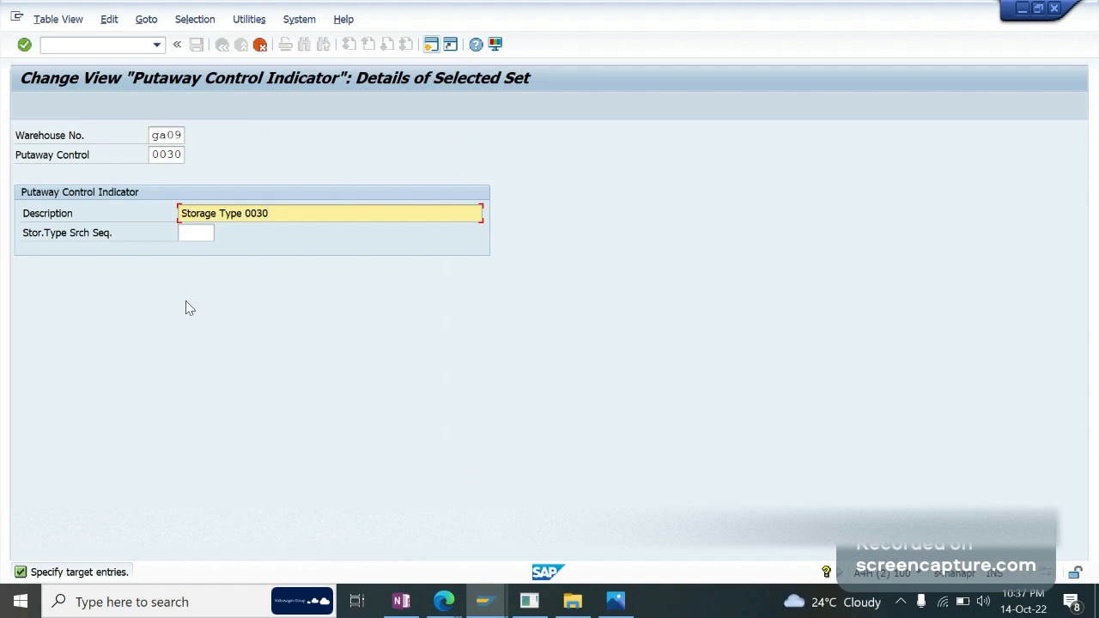
key(Return)
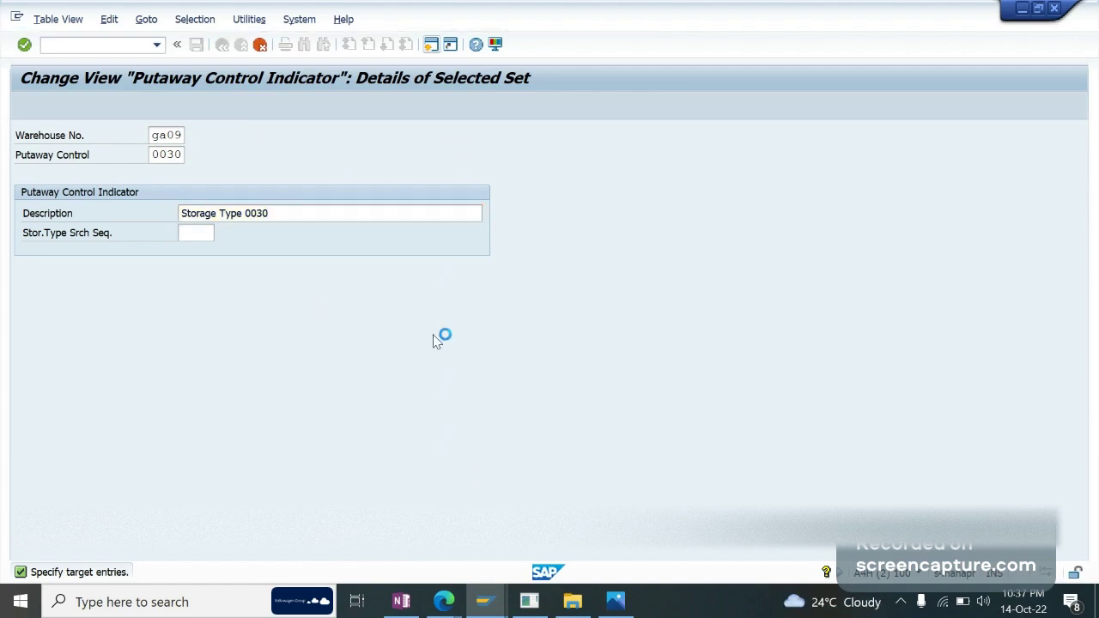
key(ctrl+s)
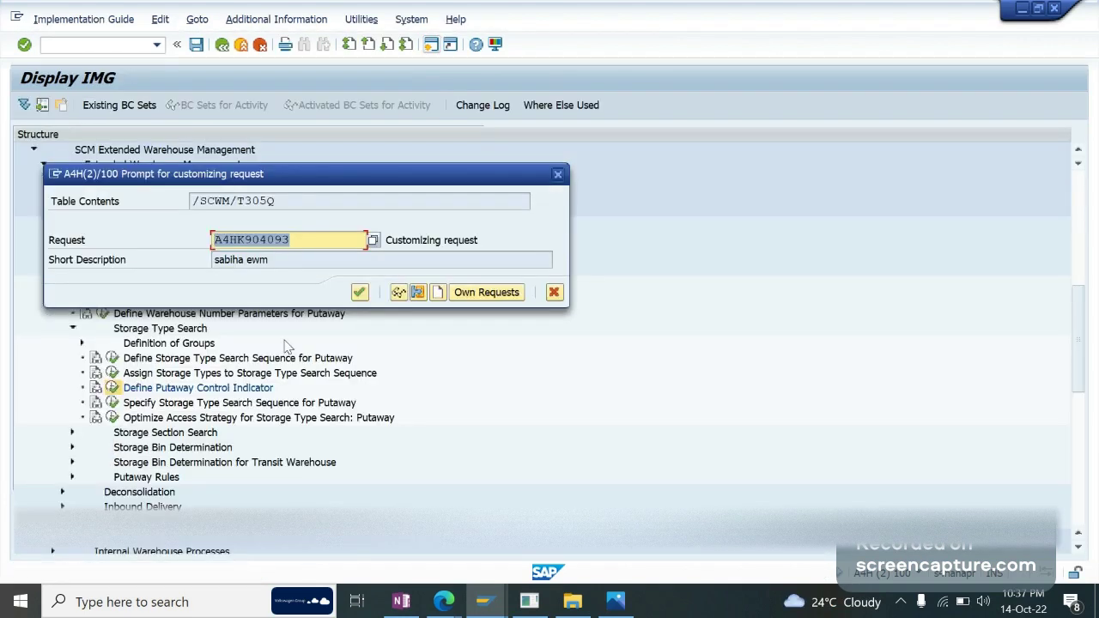
key(Return)
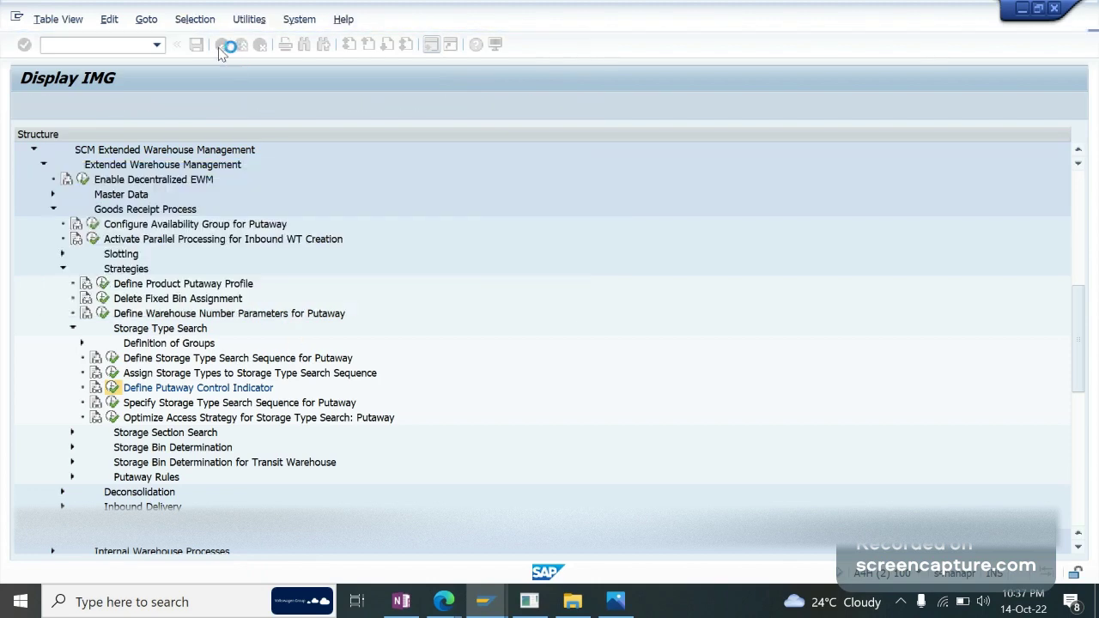
click(222, 45)
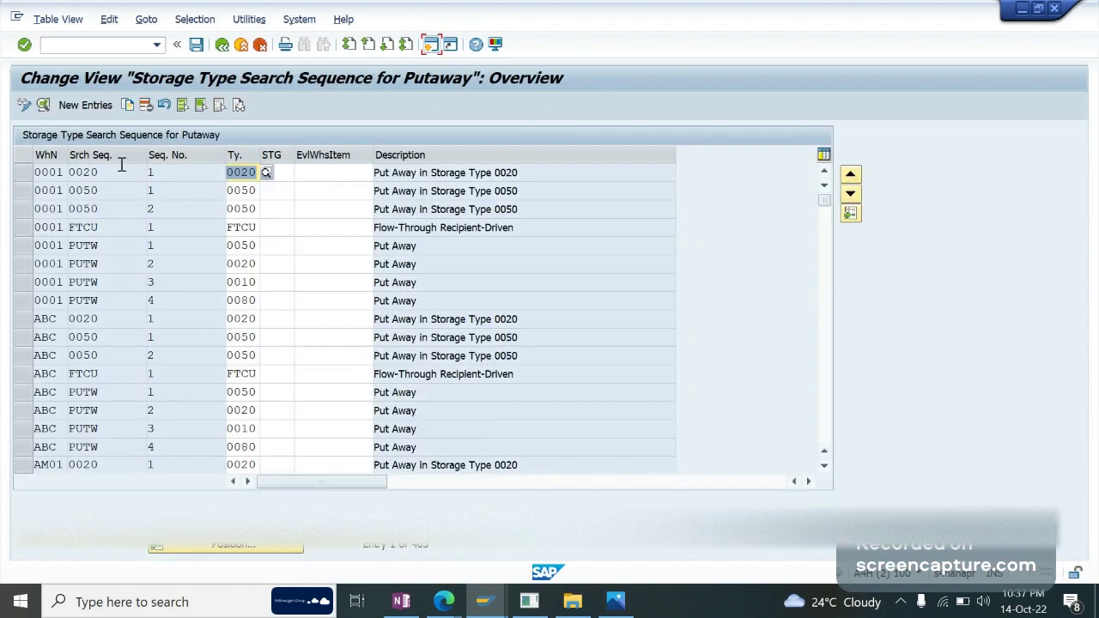
click(117, 267)
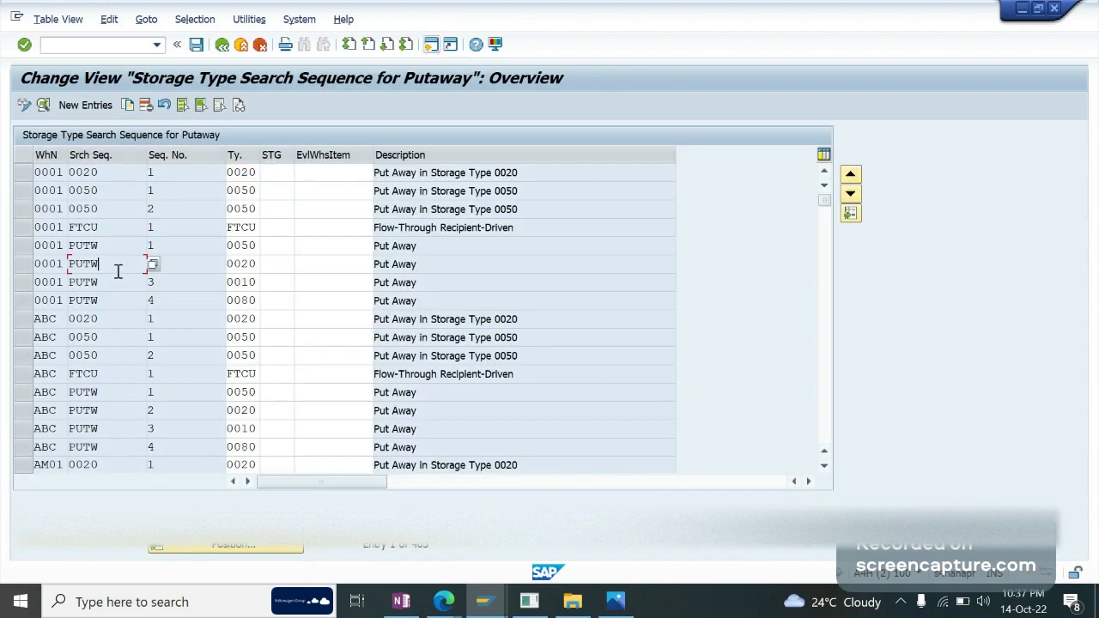
click(24, 190)
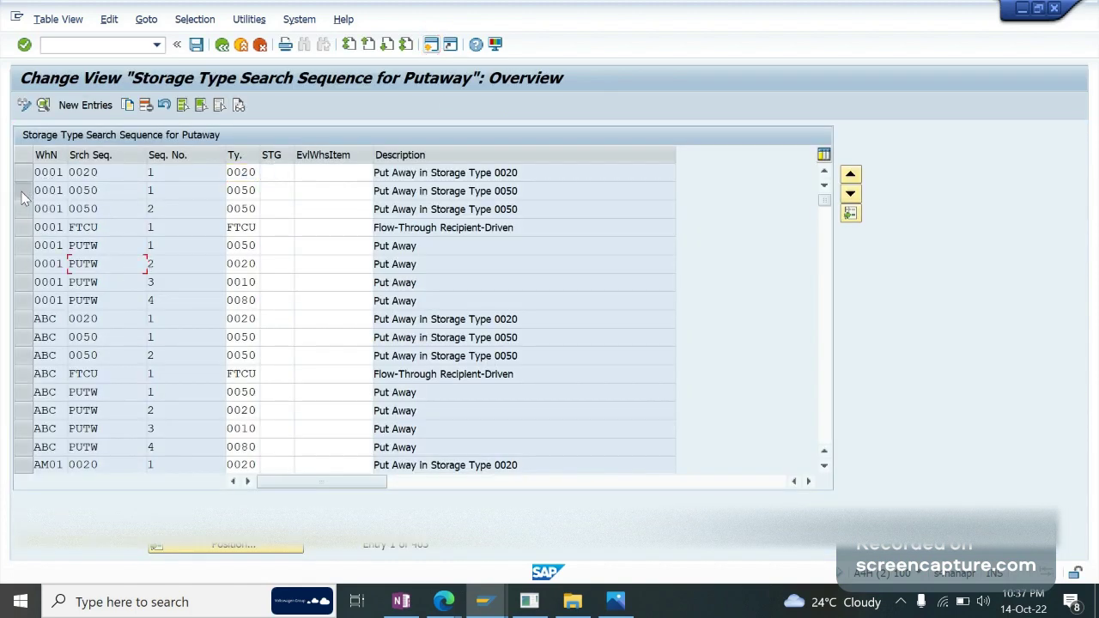
click(127, 105)
text(ga09)
key(Return)
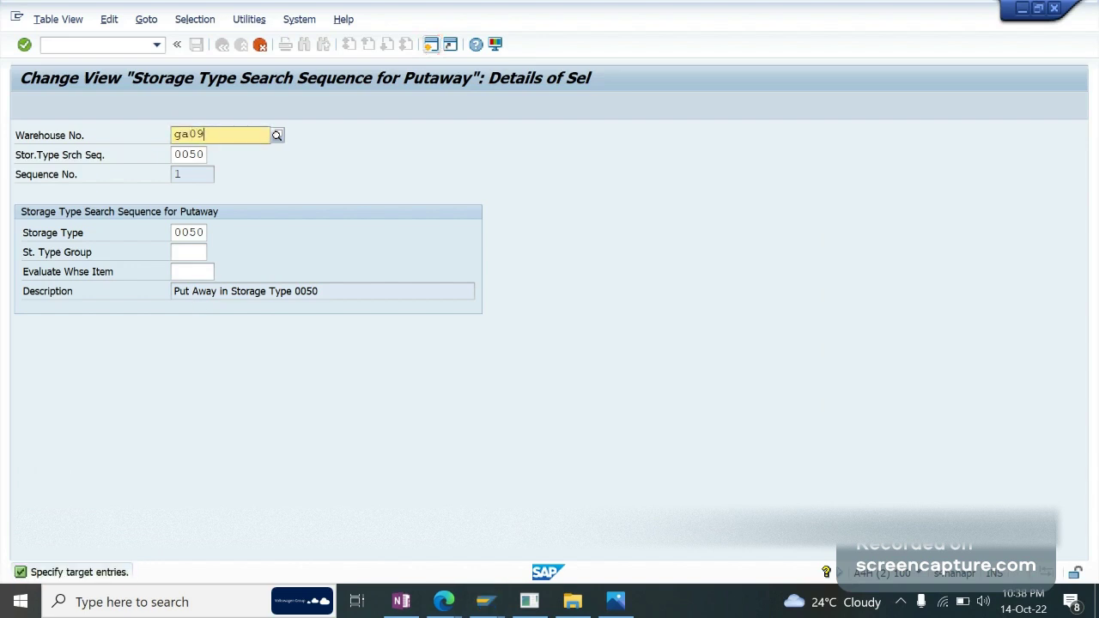
key(Tab)
text(0030)
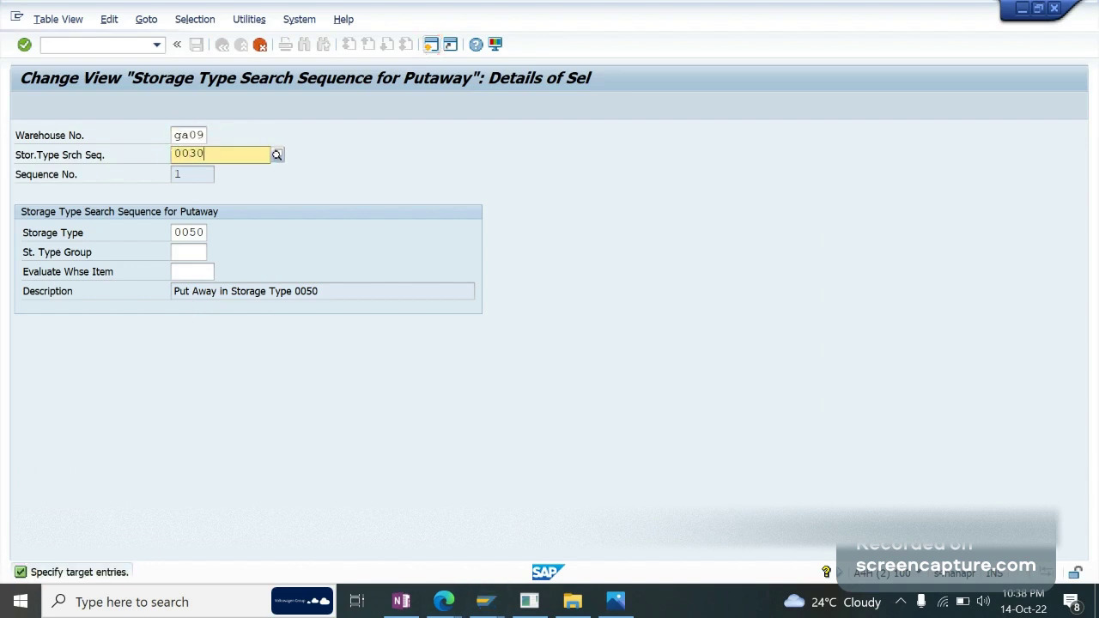
key(Return)
key(Tab)
key(Tab)
key(shift+Tab)
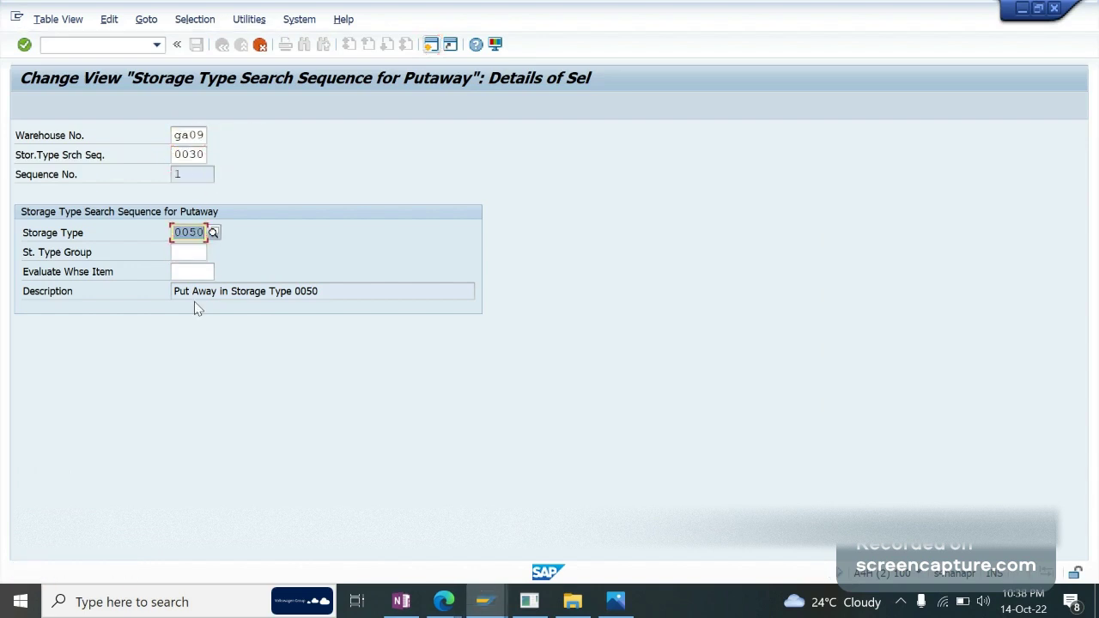
key(shift+Tab)
key(shift+Tab)
key(Tab)
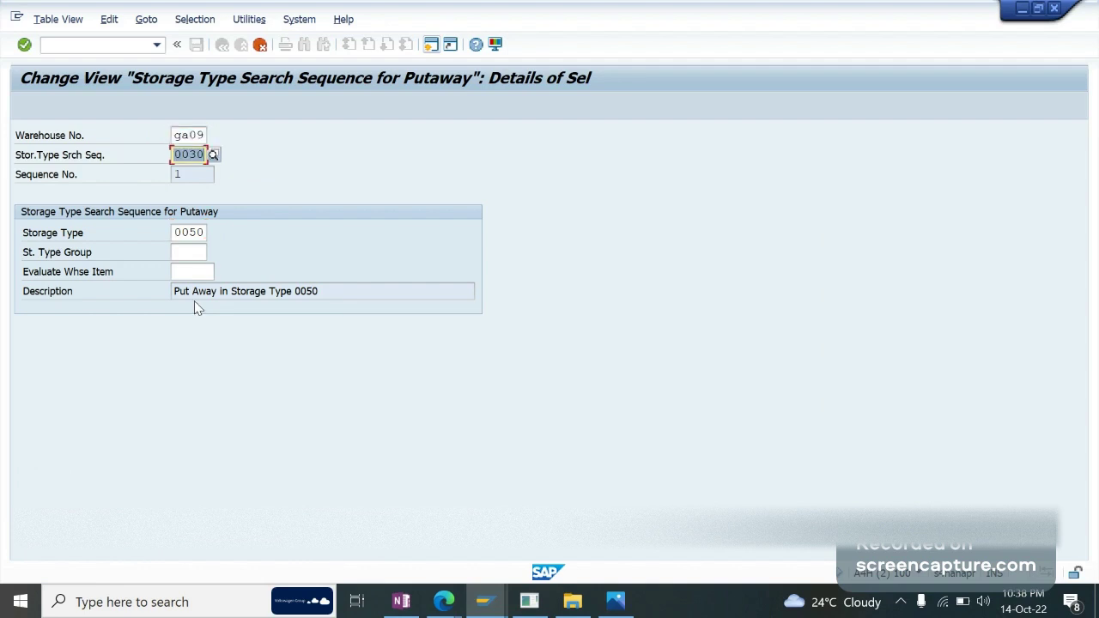
click(260, 45)
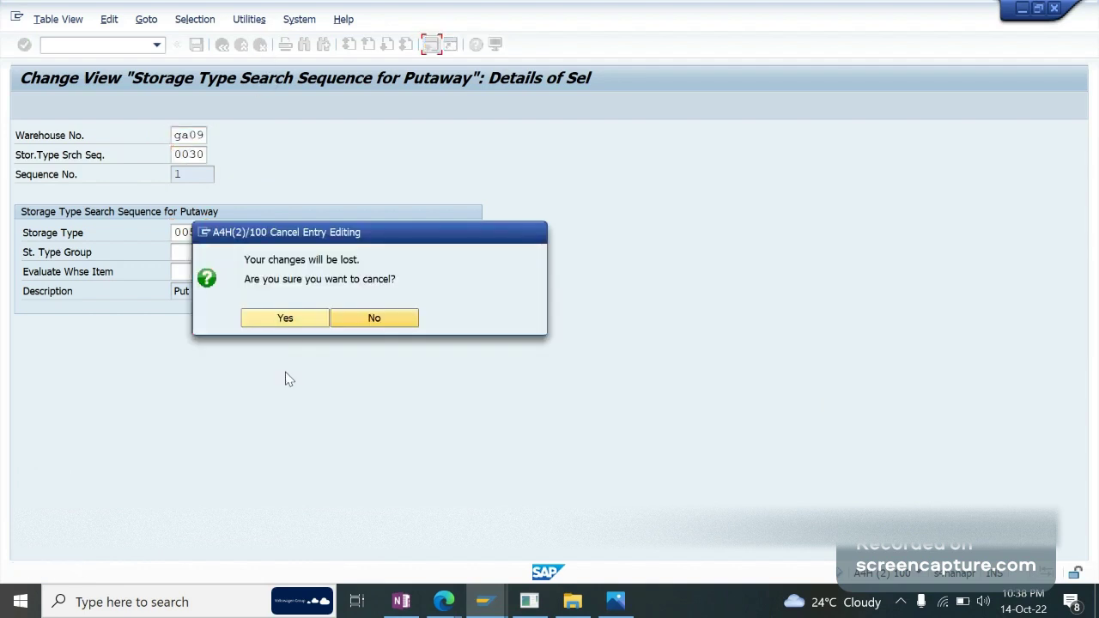
click(288, 318)
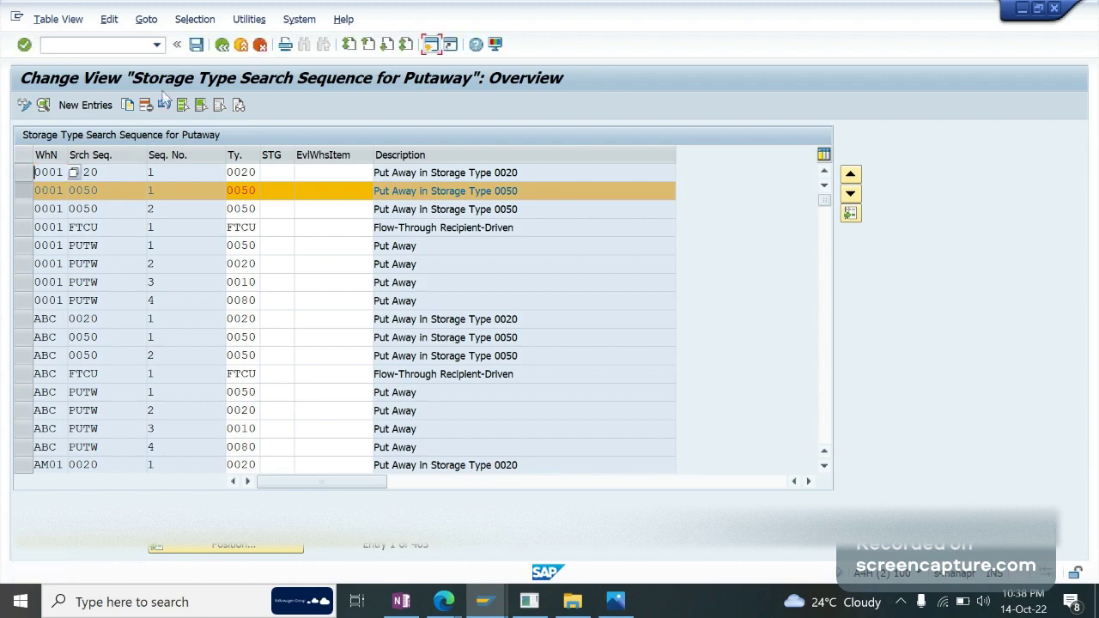
click(221, 45)
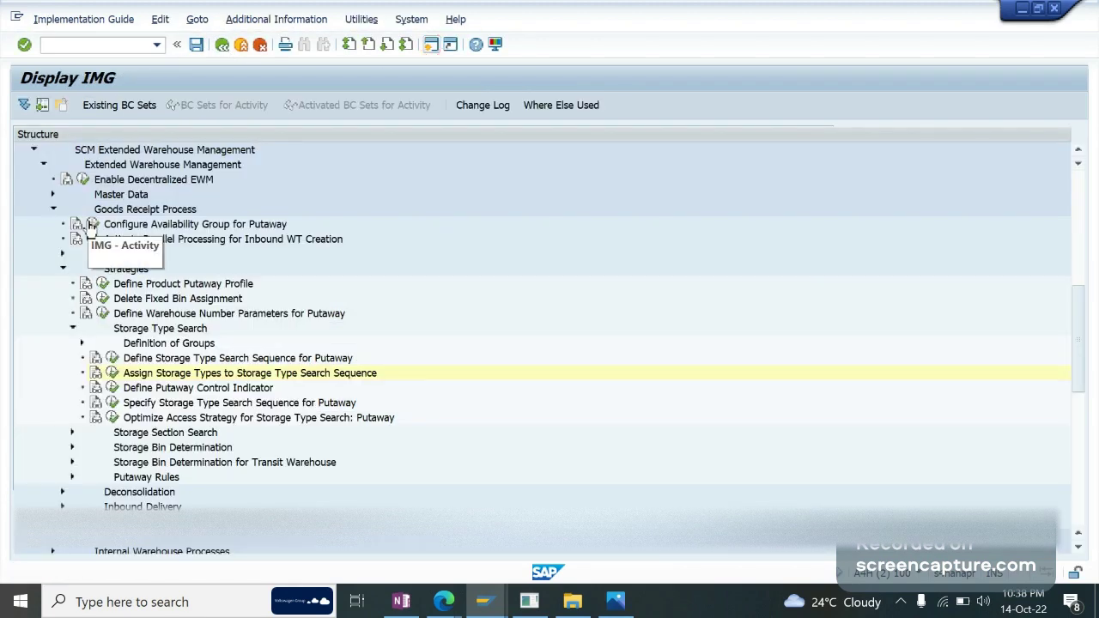
Step: Define storage type search sequence 0030 for putaway in warehouse GA09 without a description, save it and return to the IMG
click(112, 359)
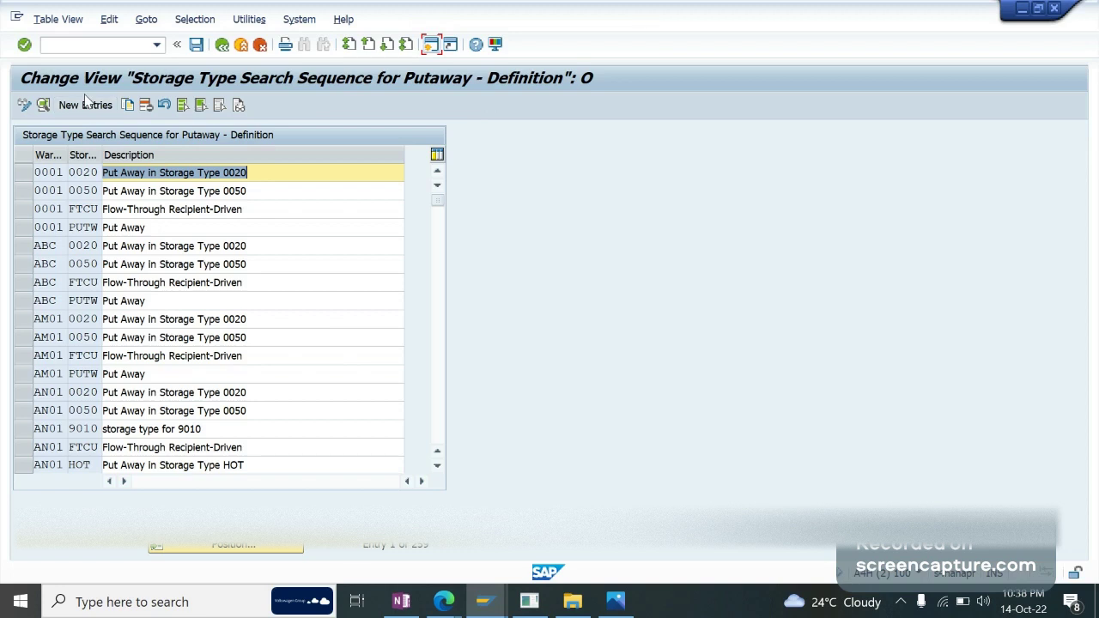
click(87, 104)
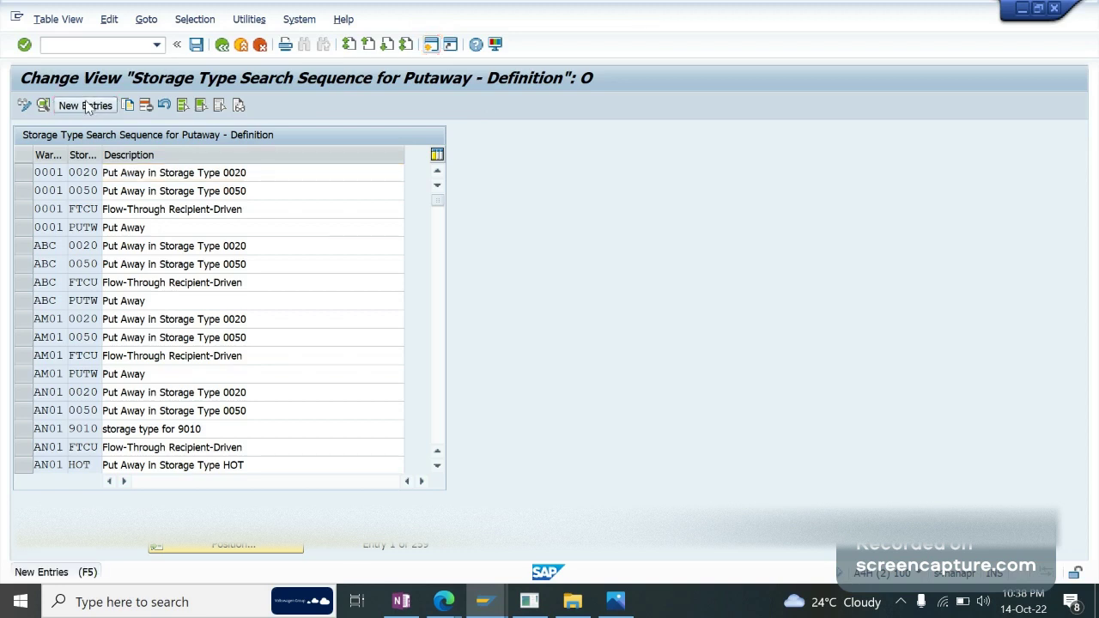
text(ga09)
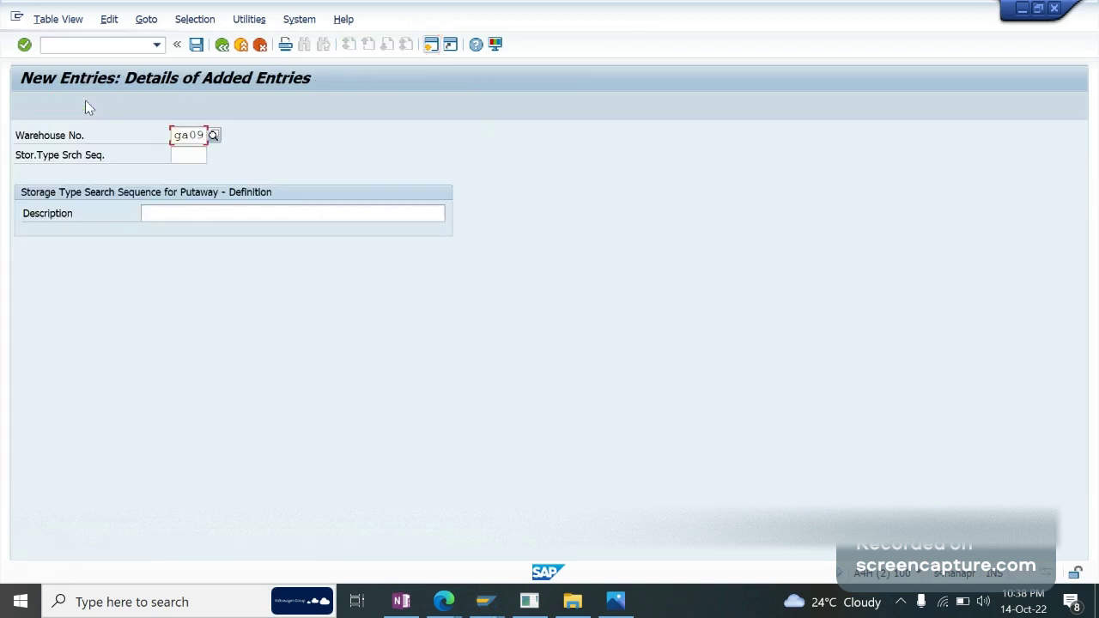
key(Tab)
text(0030)
key(Return)
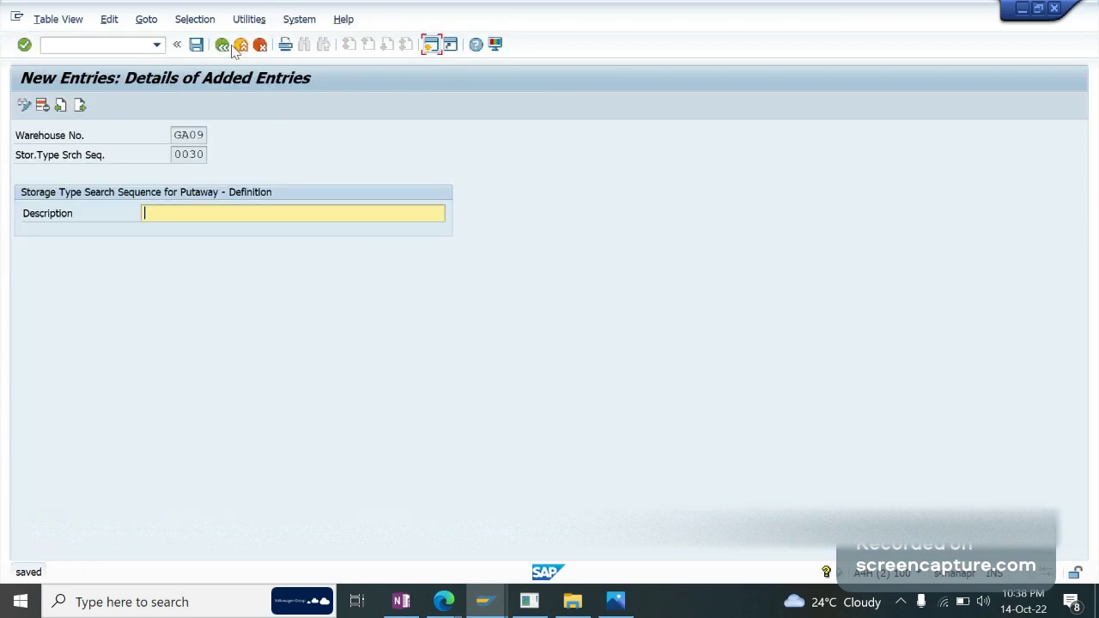
click(228, 46)
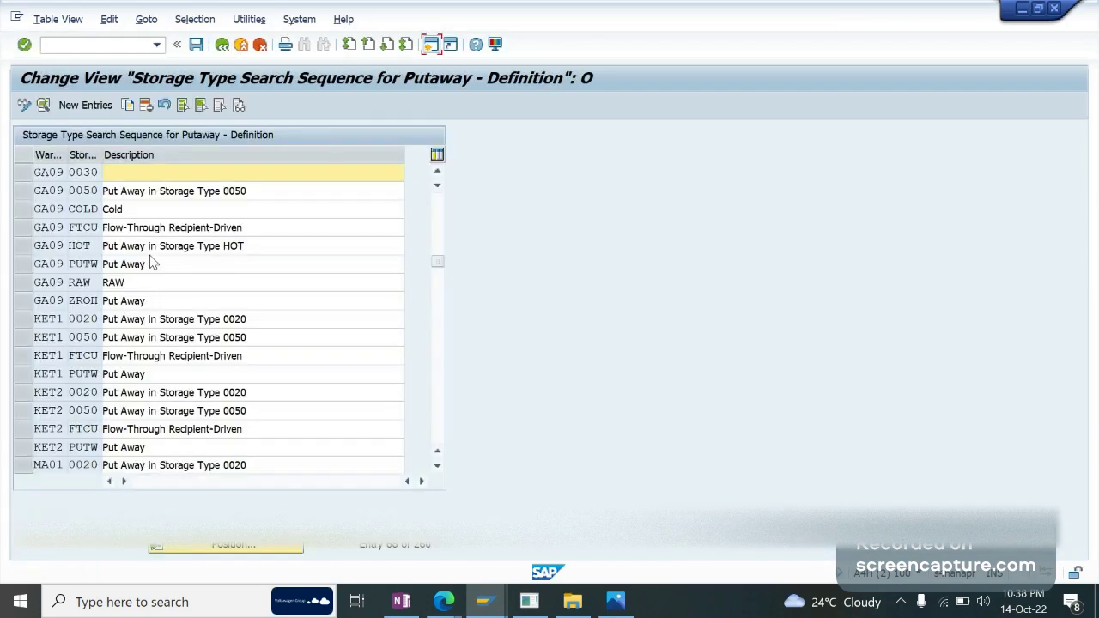
click(226, 44)
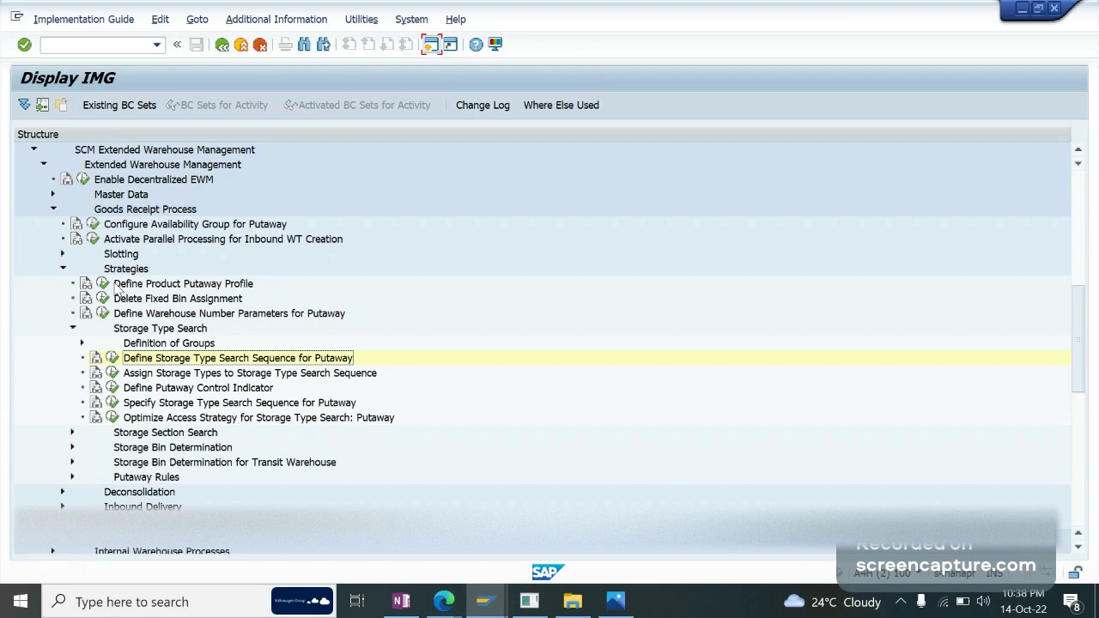
Step: Assign storage type 0030 to GA09 storage type search sequence 0030 in a new entry and save it under the proposed customizing request
click(112, 375)
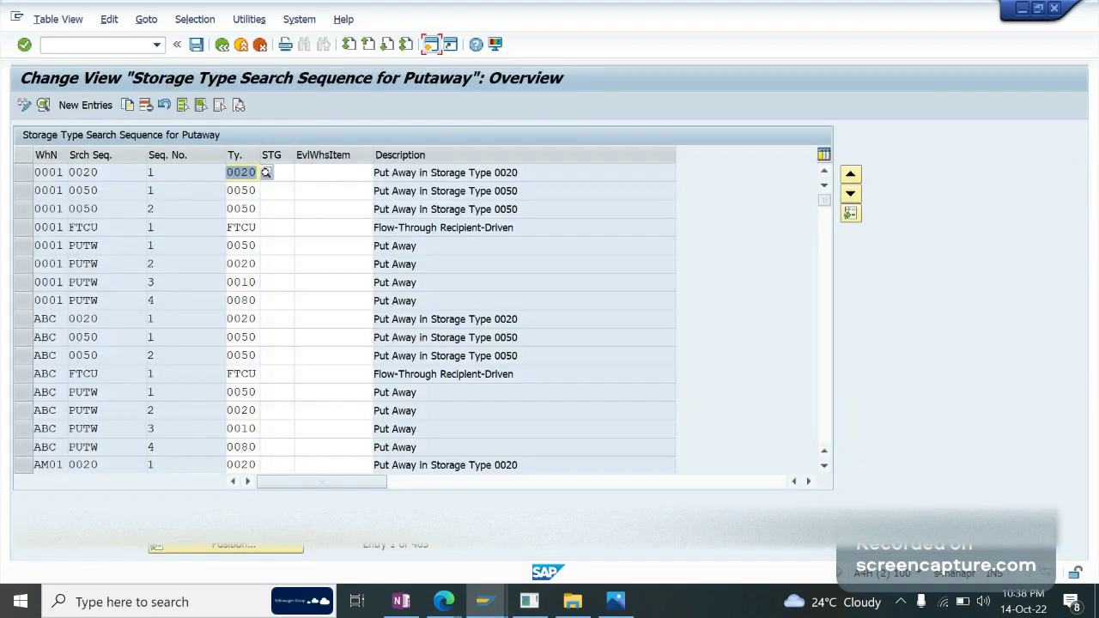
click(224, 549)
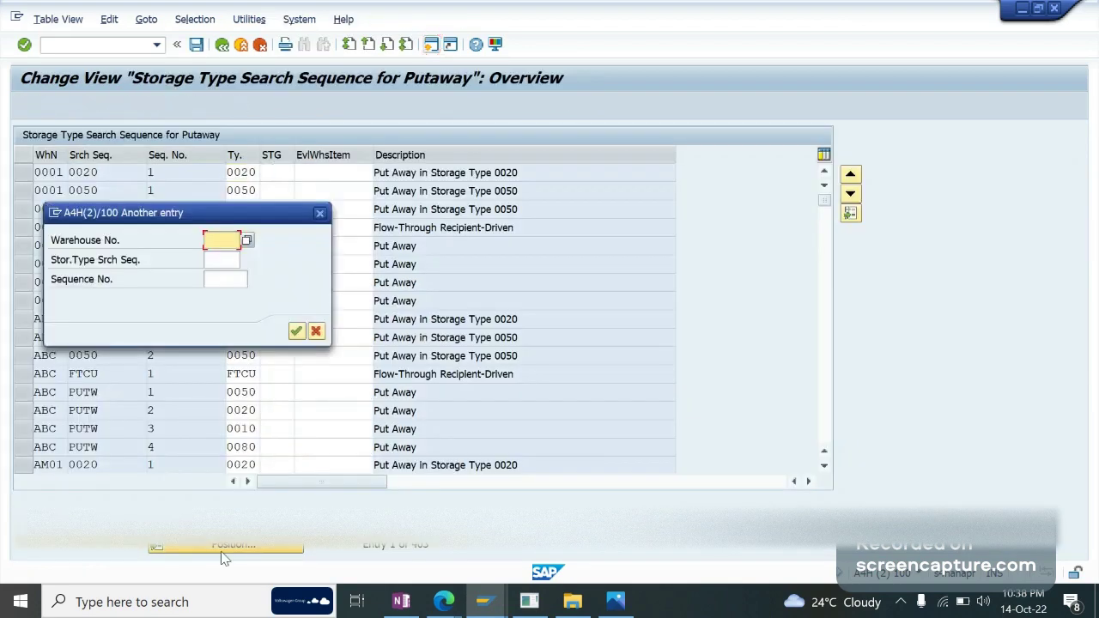
key(Escape)
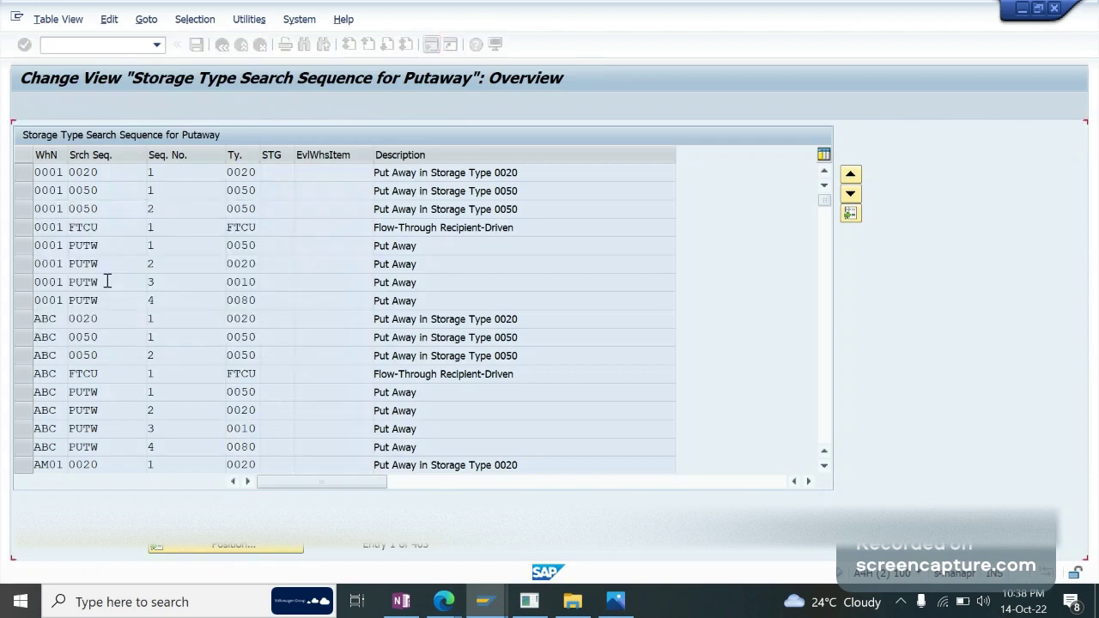
click(84, 112)
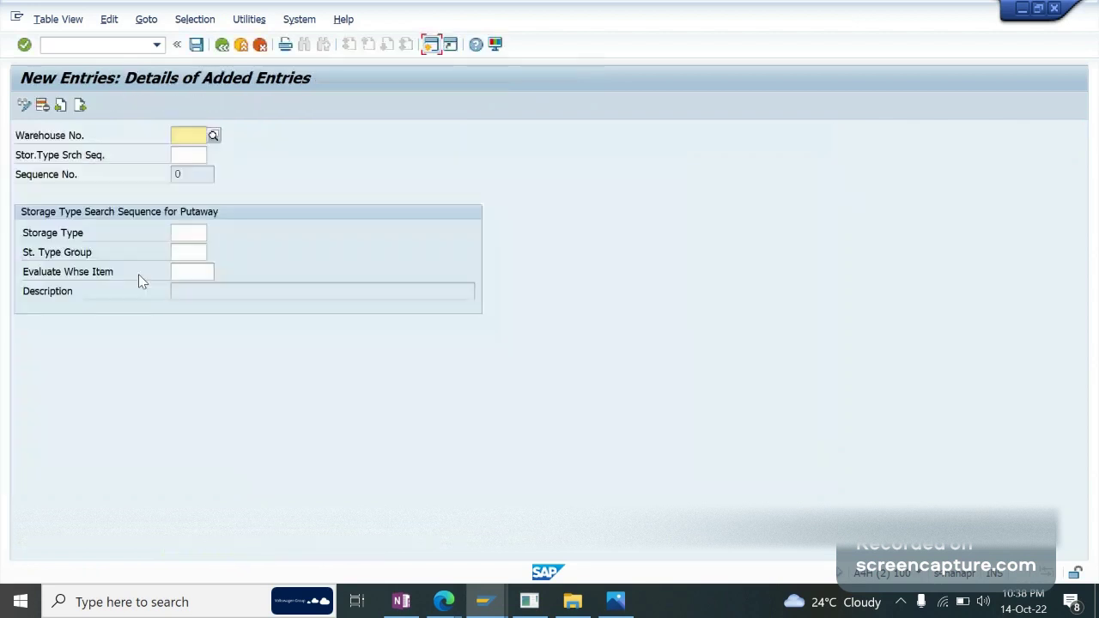
text(ga09)
key(Tab)
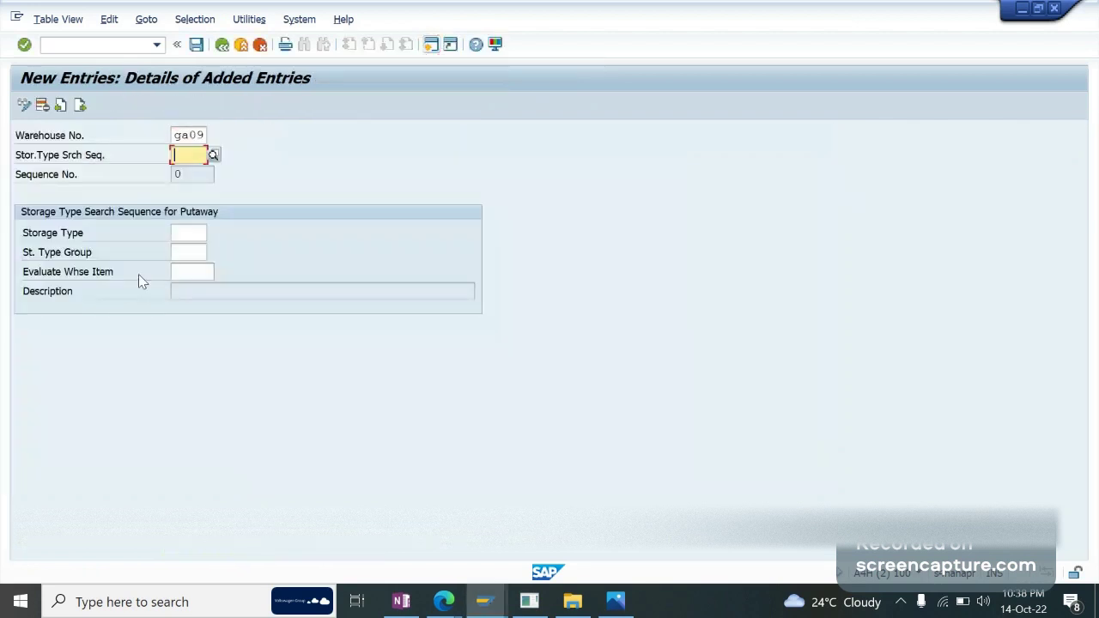
text(0030)
key(Tab)
text(0030)
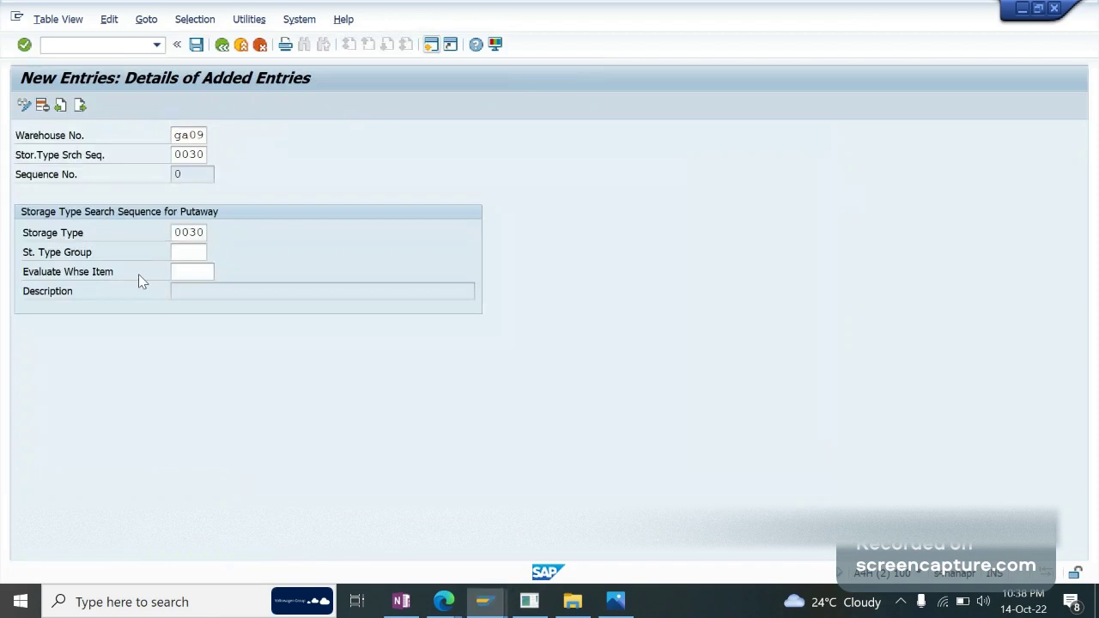
key(Return)
key(ctrl+s)
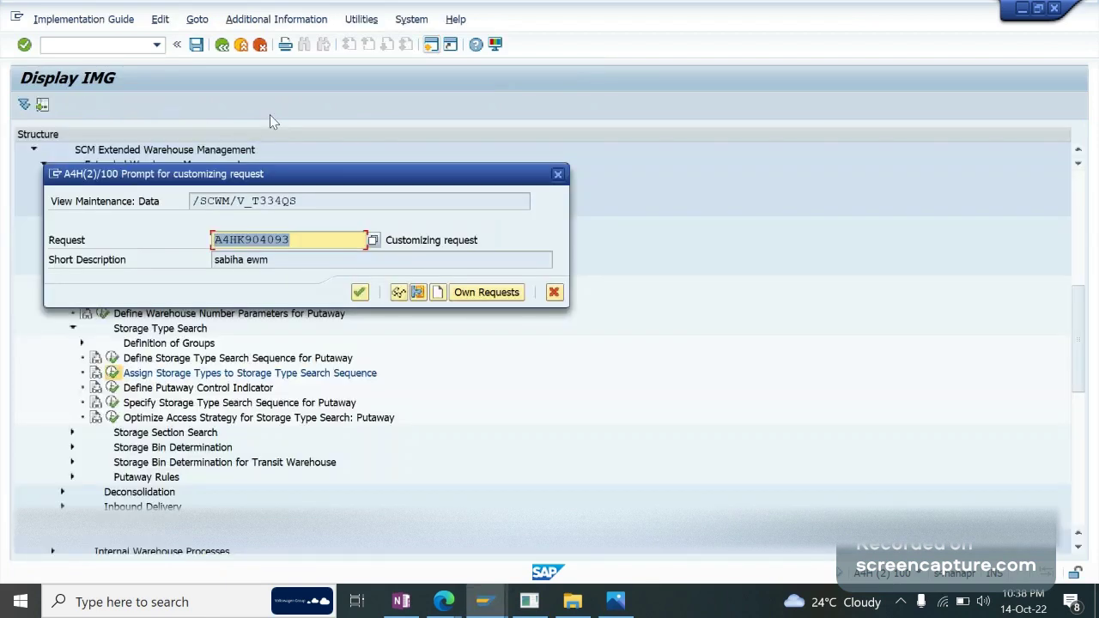
key(Return)
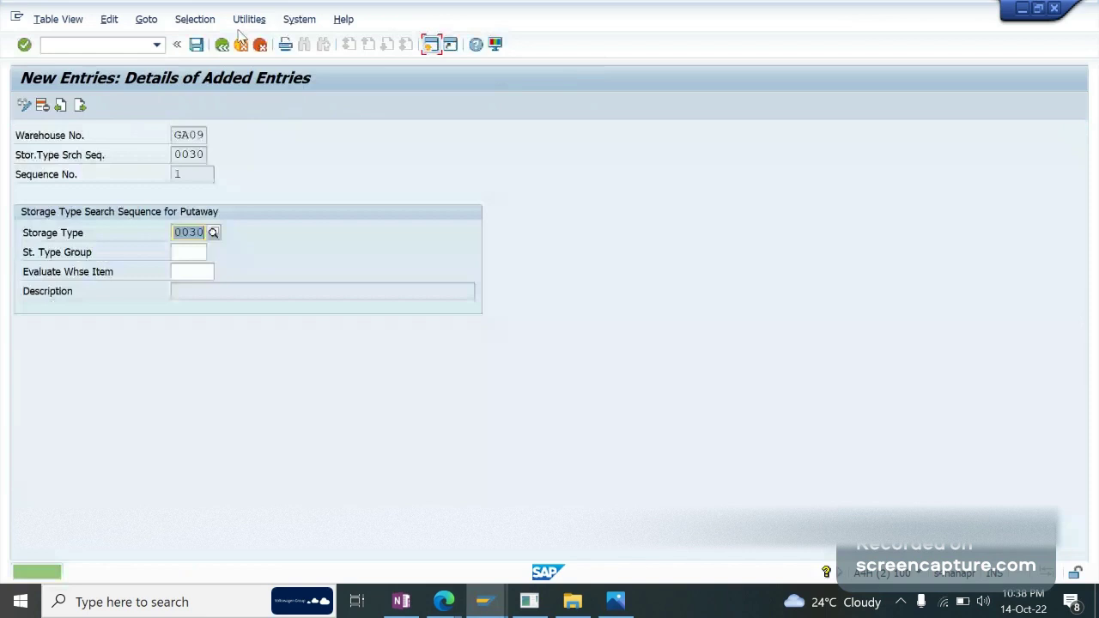
click(241, 44)
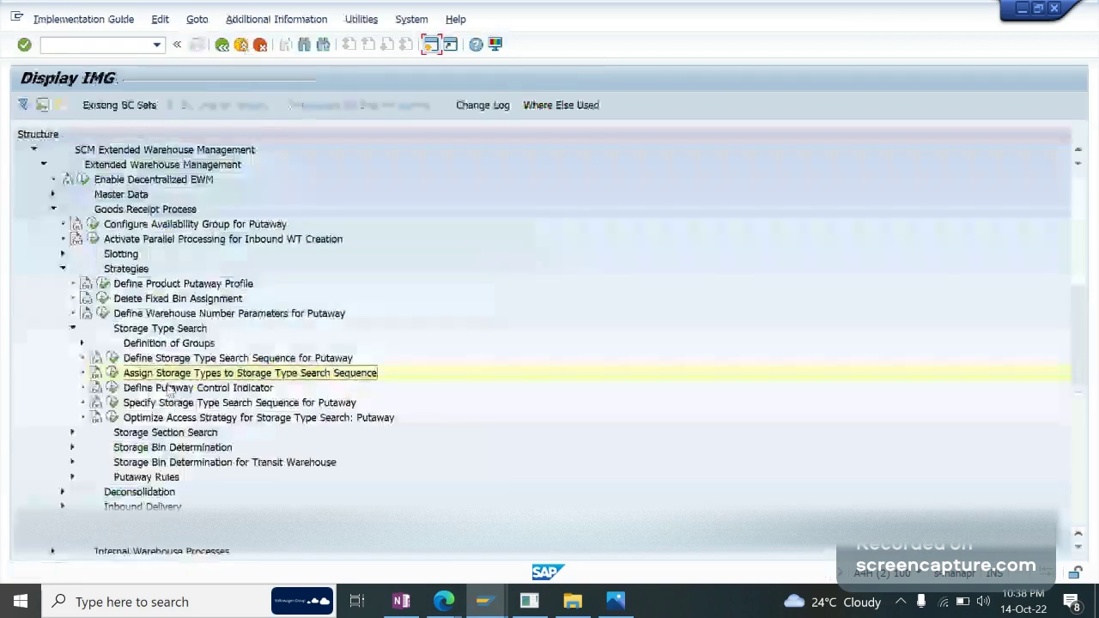
Step: Check the putaway control indicators defined for warehouse GA09 and return to the IMG
click(112, 389)
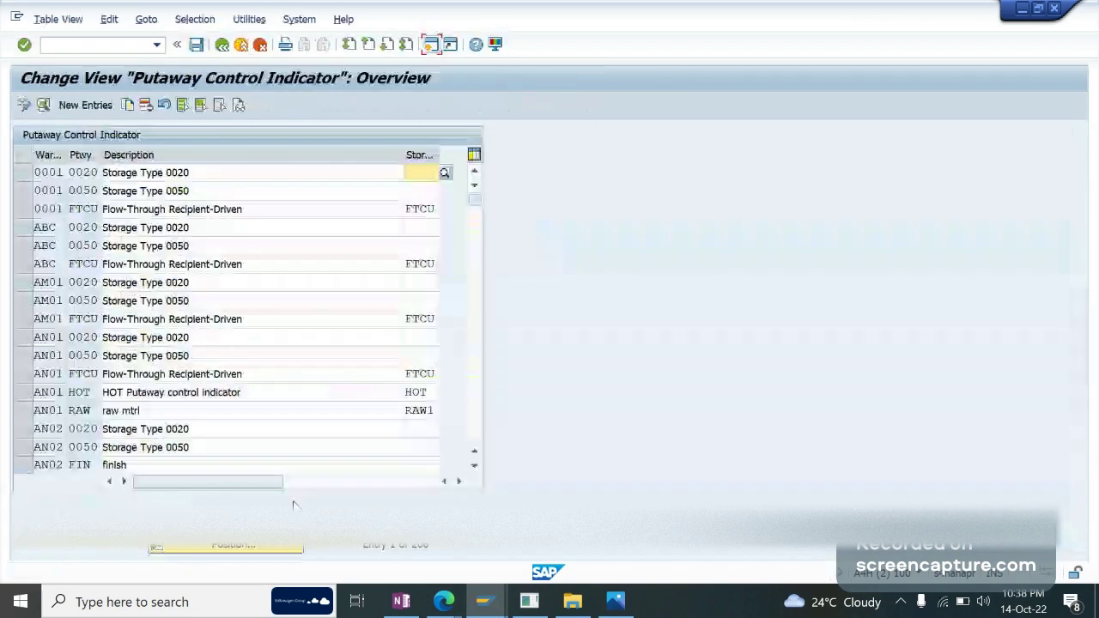
click(207, 547)
text(ga09)
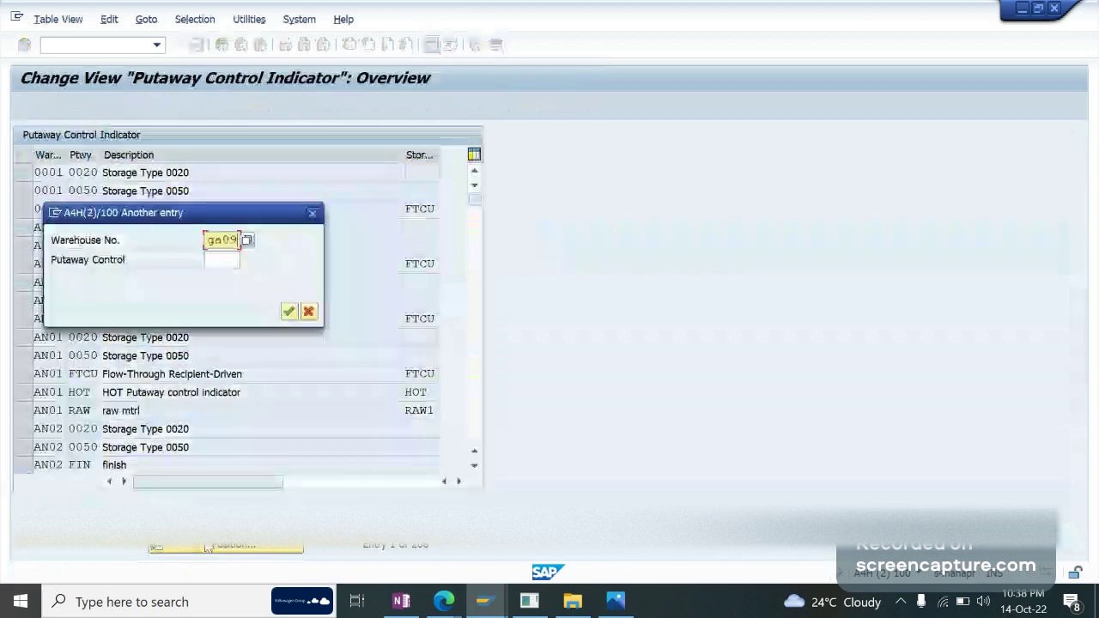
key(Return)
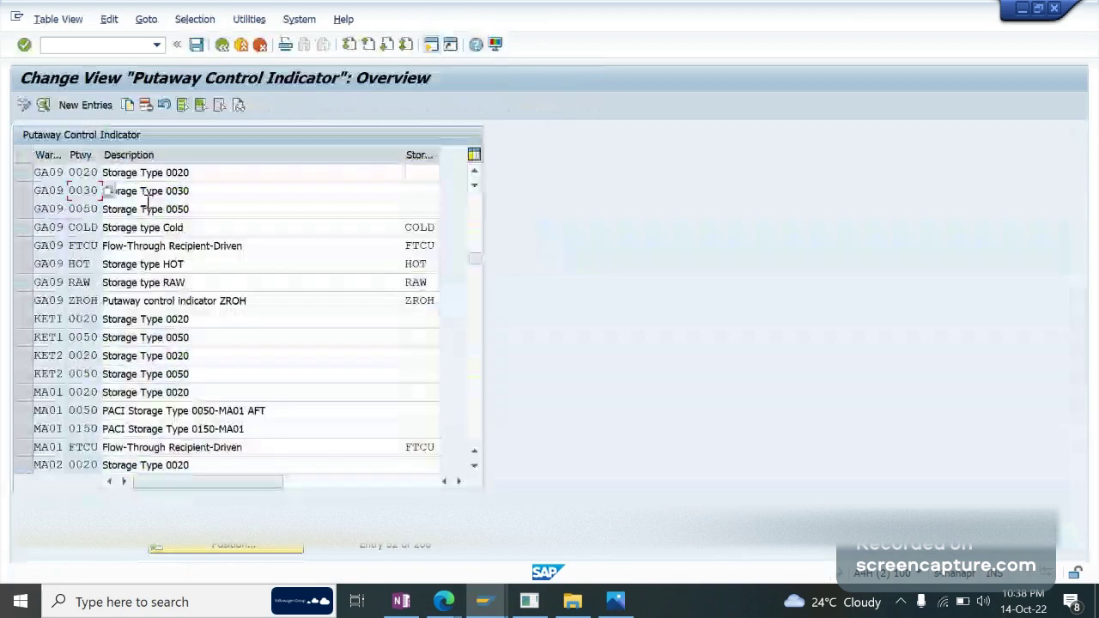
click(221, 45)
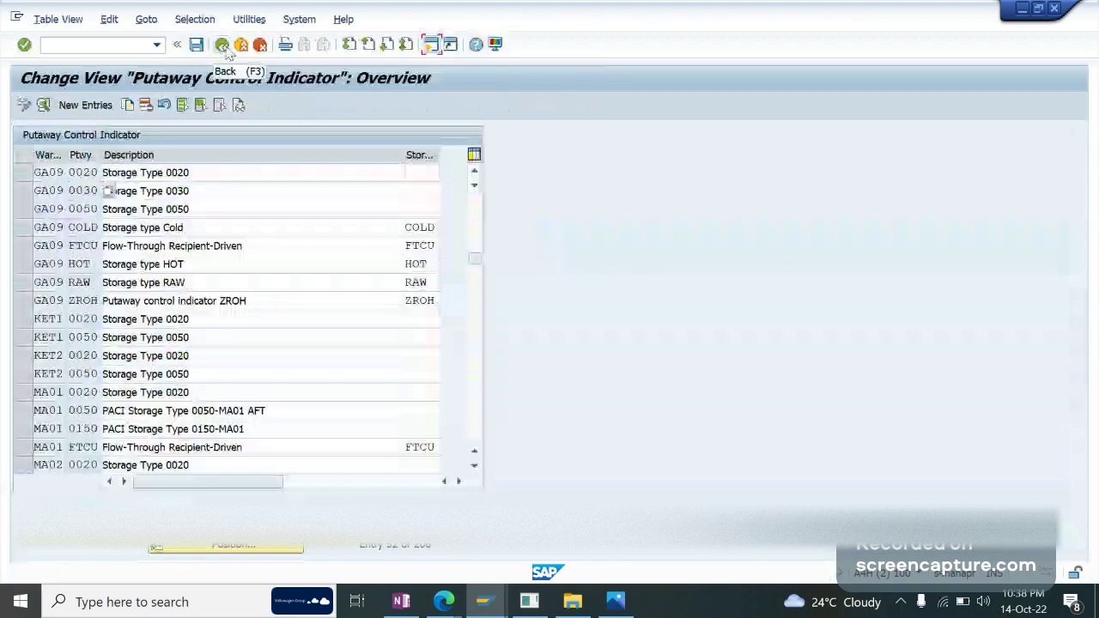
click(224, 48)
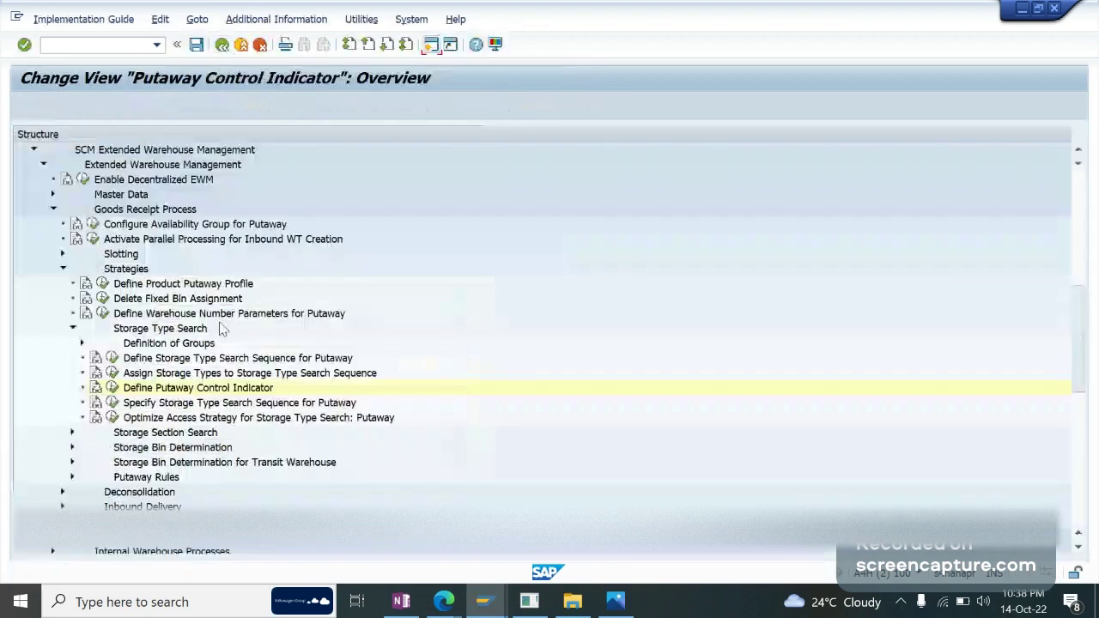
Step: Set the storage type search sequence of GA09 putaway control indicator 0030 to 0030 and save the change
click(111, 388)
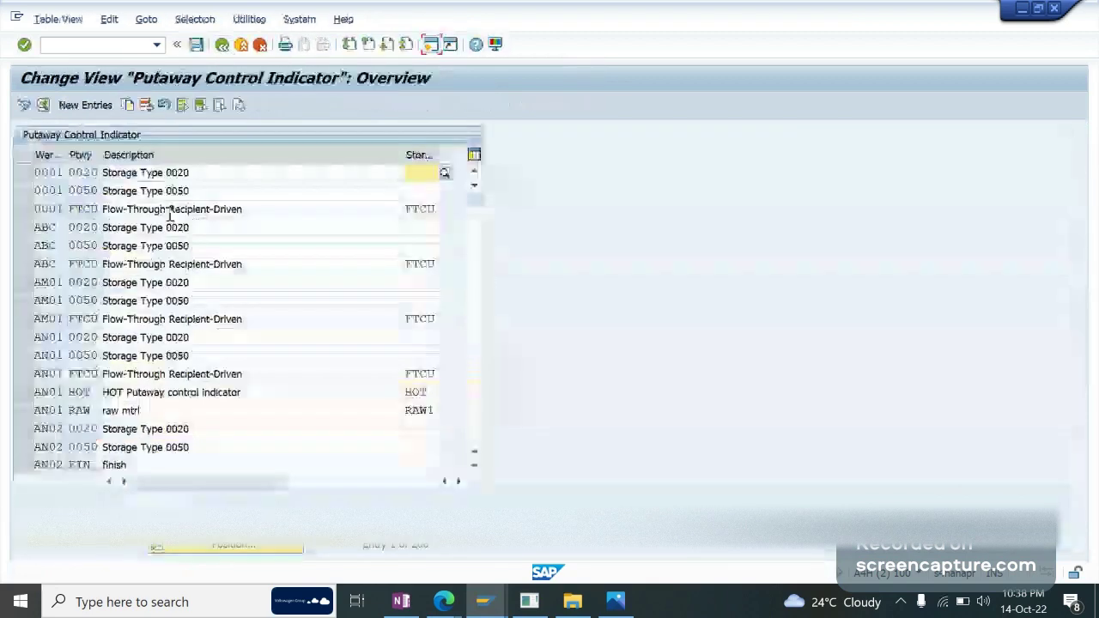
click(229, 550)
text(ga04)
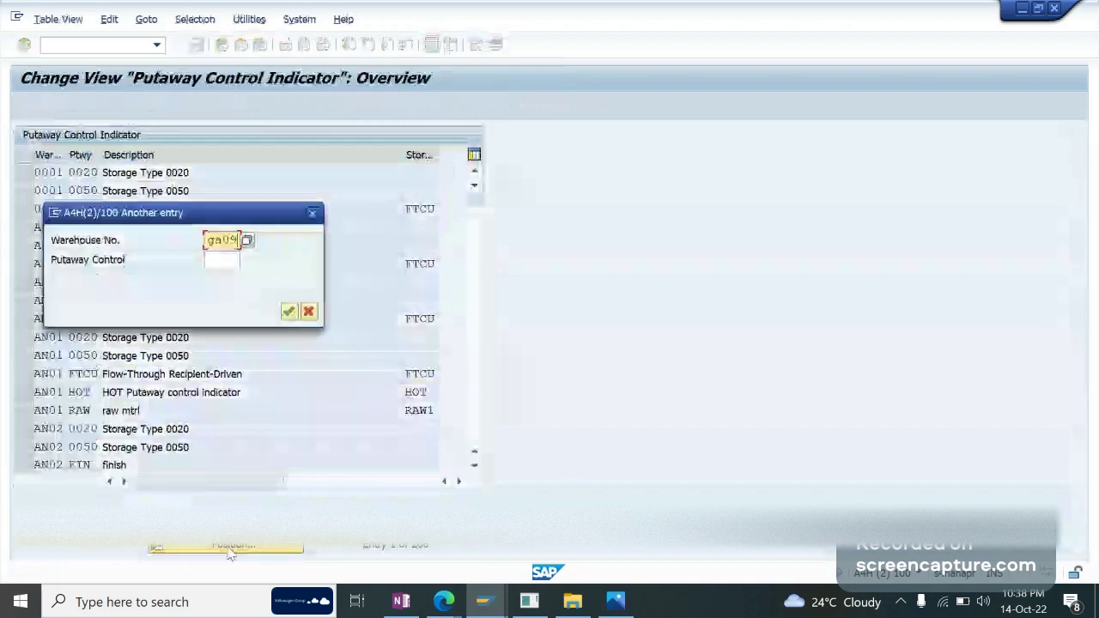
key(Return)
click(416, 190)
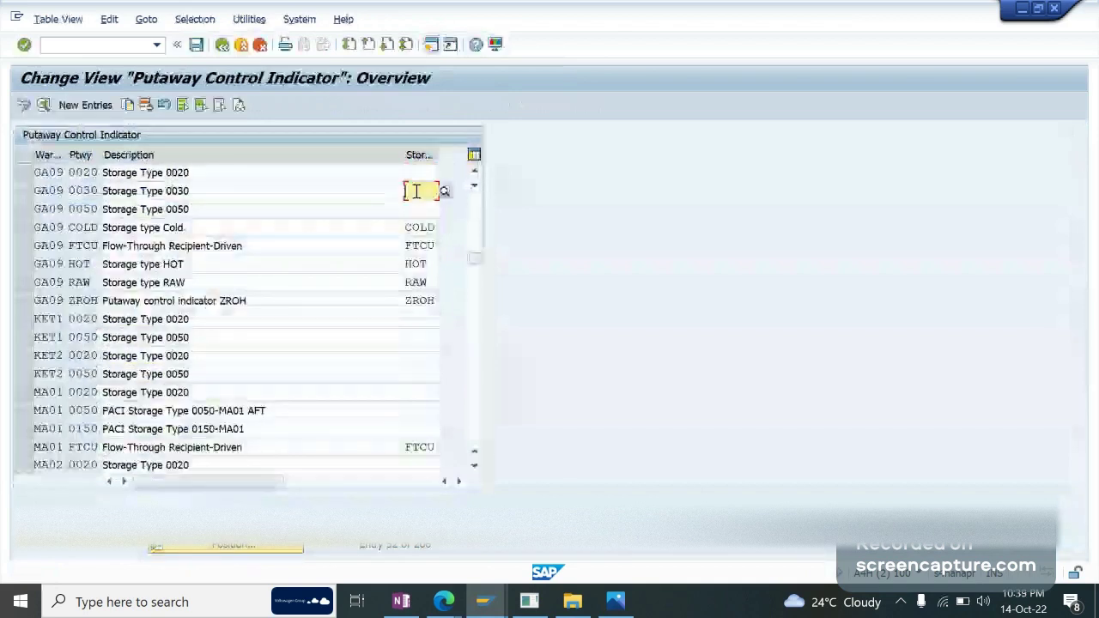
text(0030)
key(Return)
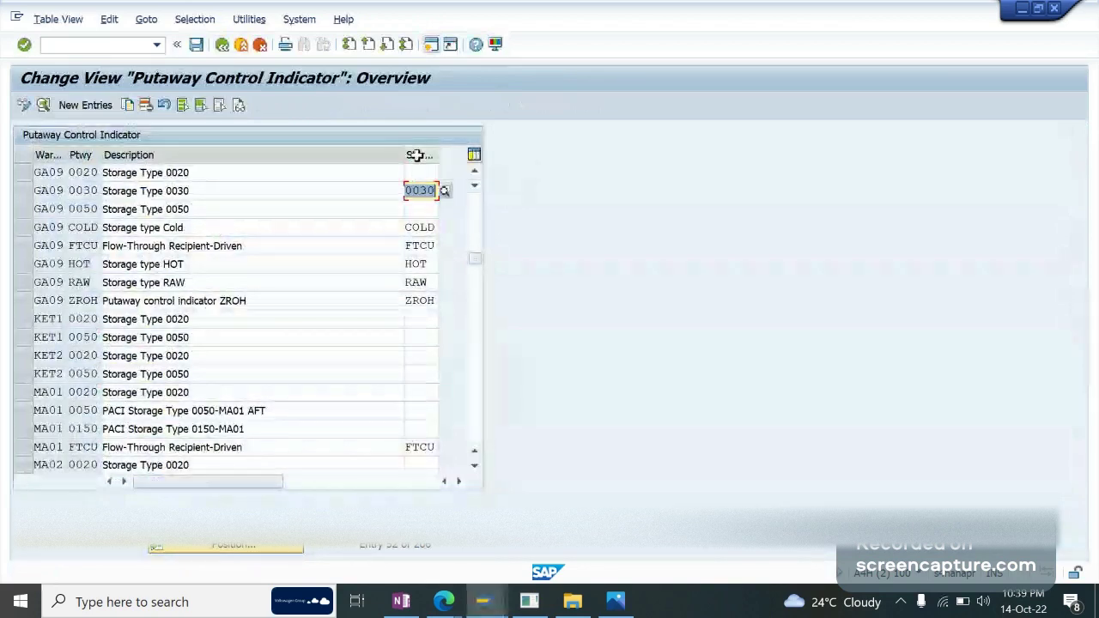
click(196, 44)
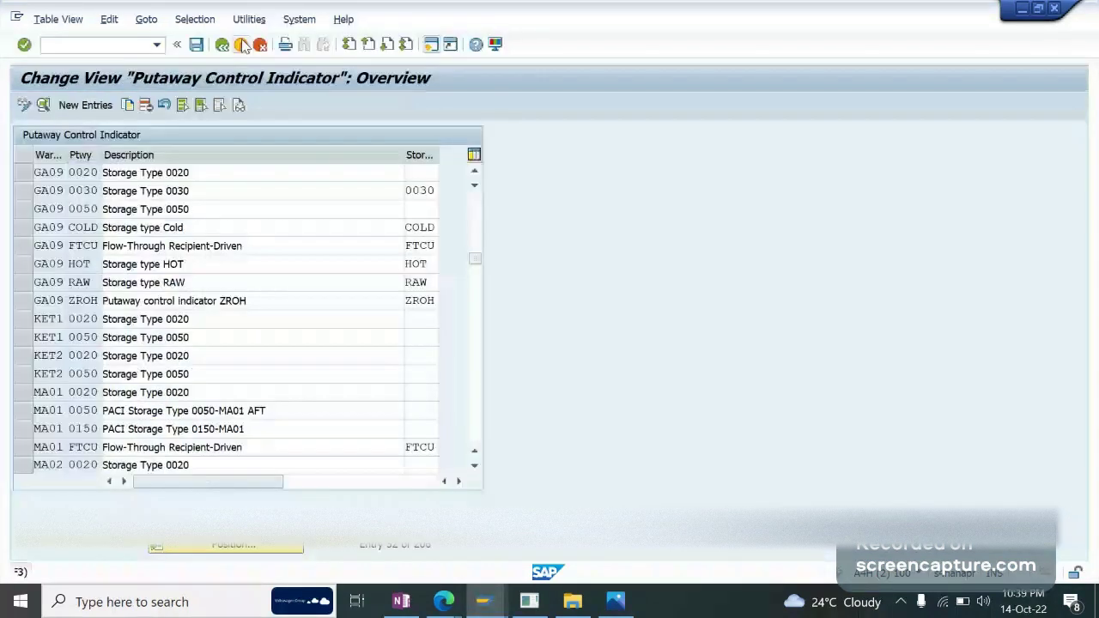
Step: Start a new putaway search sequence entry for warehouse GA09 with putaway control indicator 0030 and process type 1010
click(243, 45)
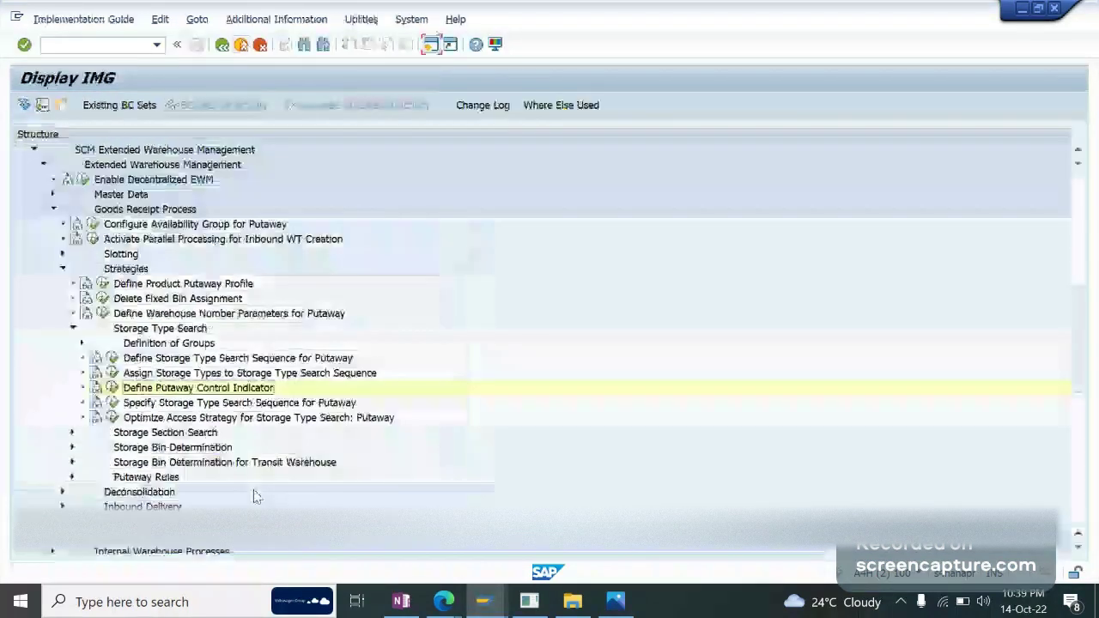
click(111, 404)
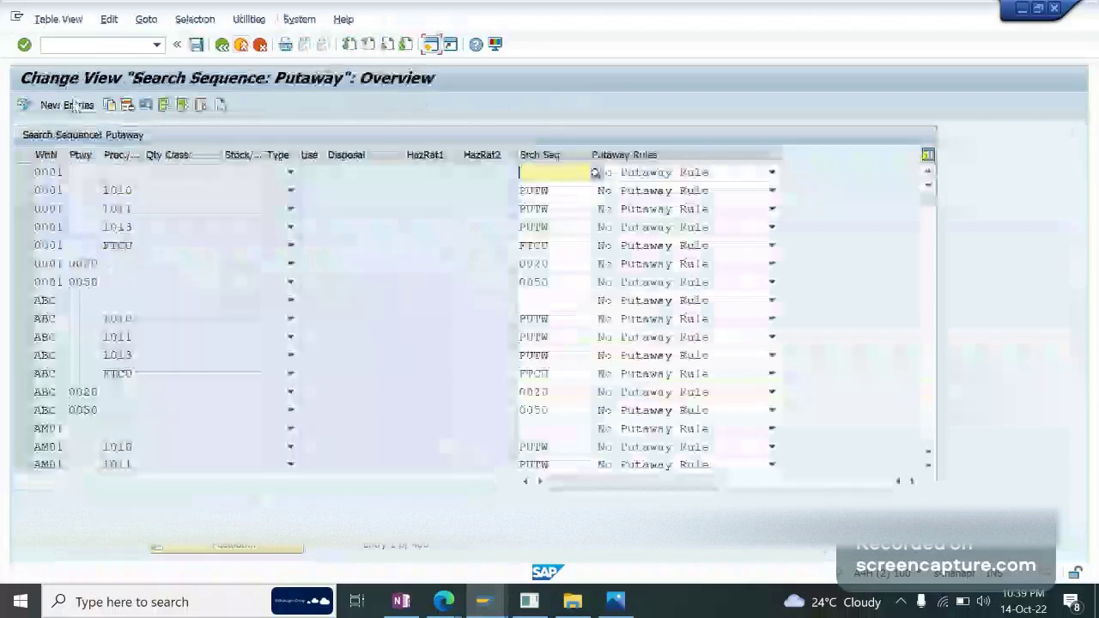
click(74, 105)
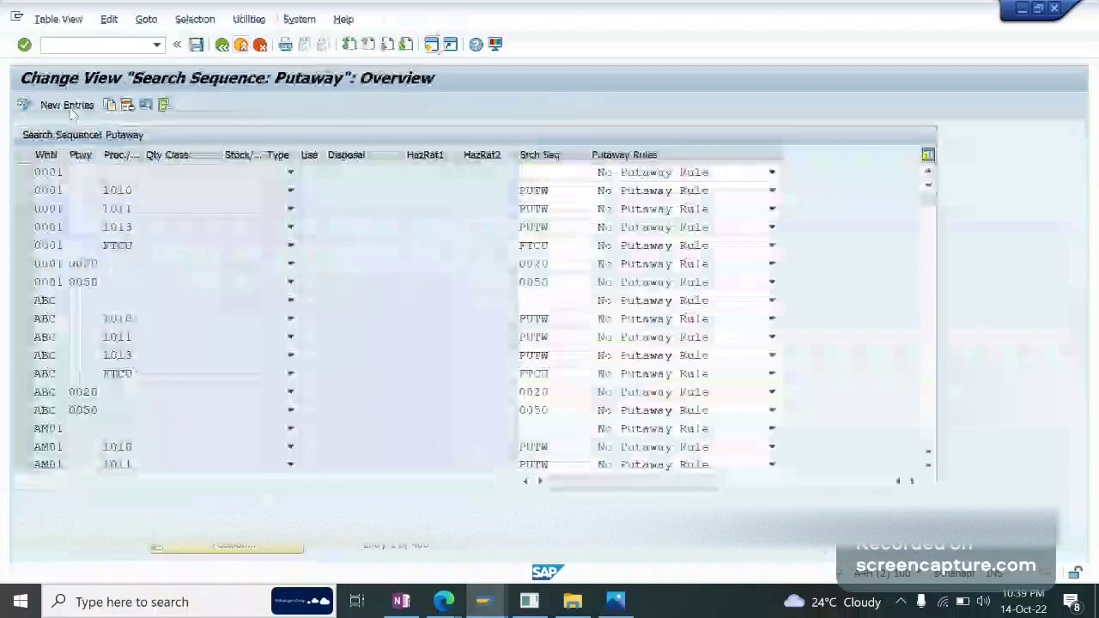
text(gau9)
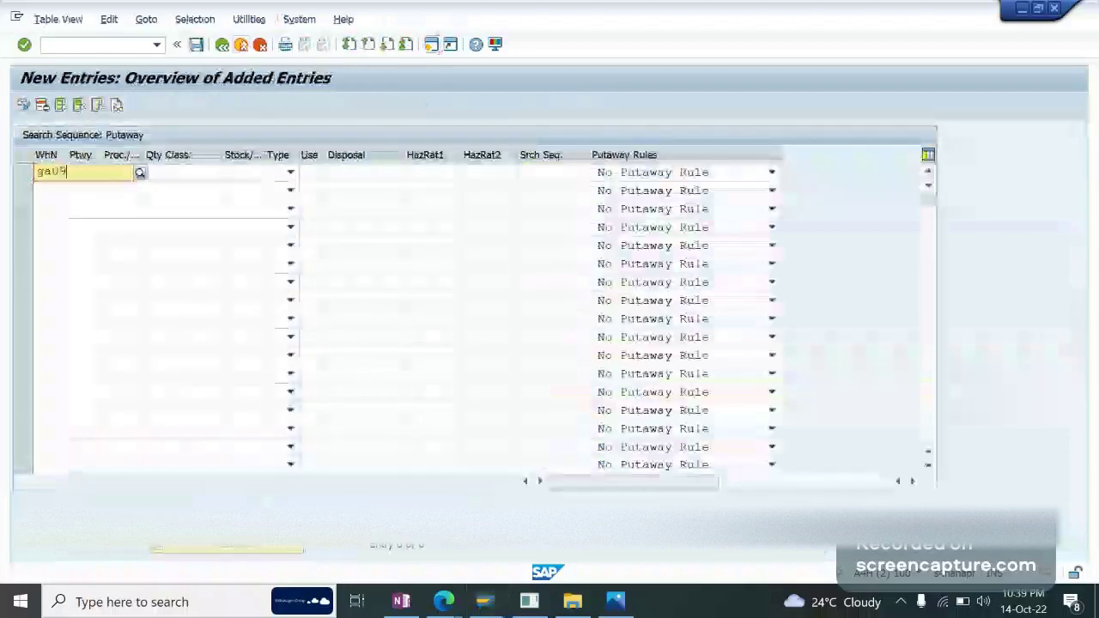
key(Tab)
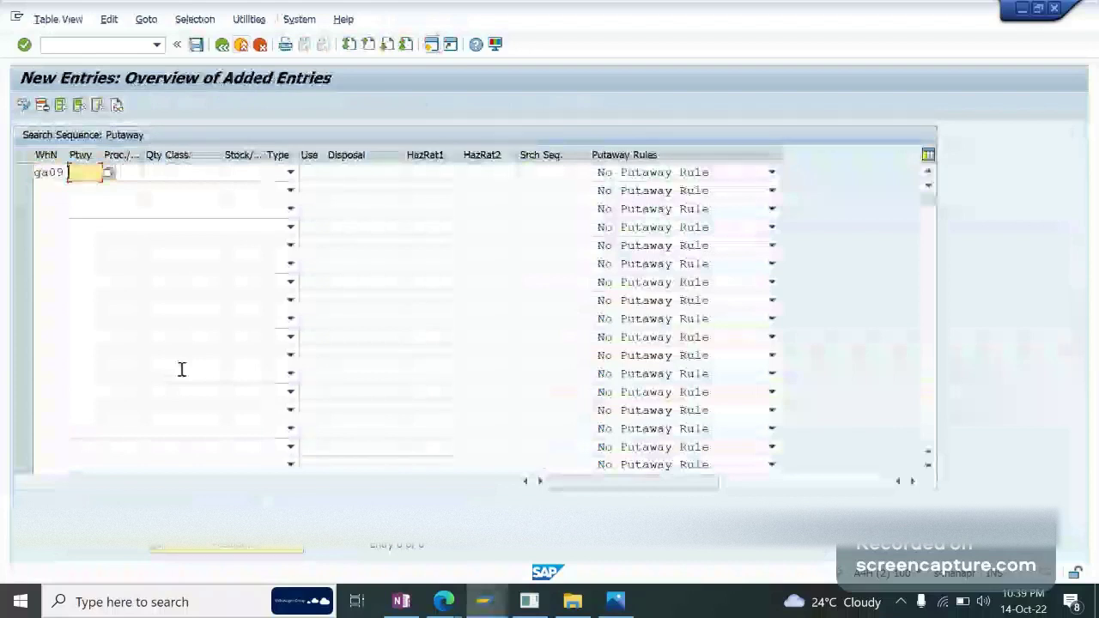
text(0030)
key(Tab)
text(1010)
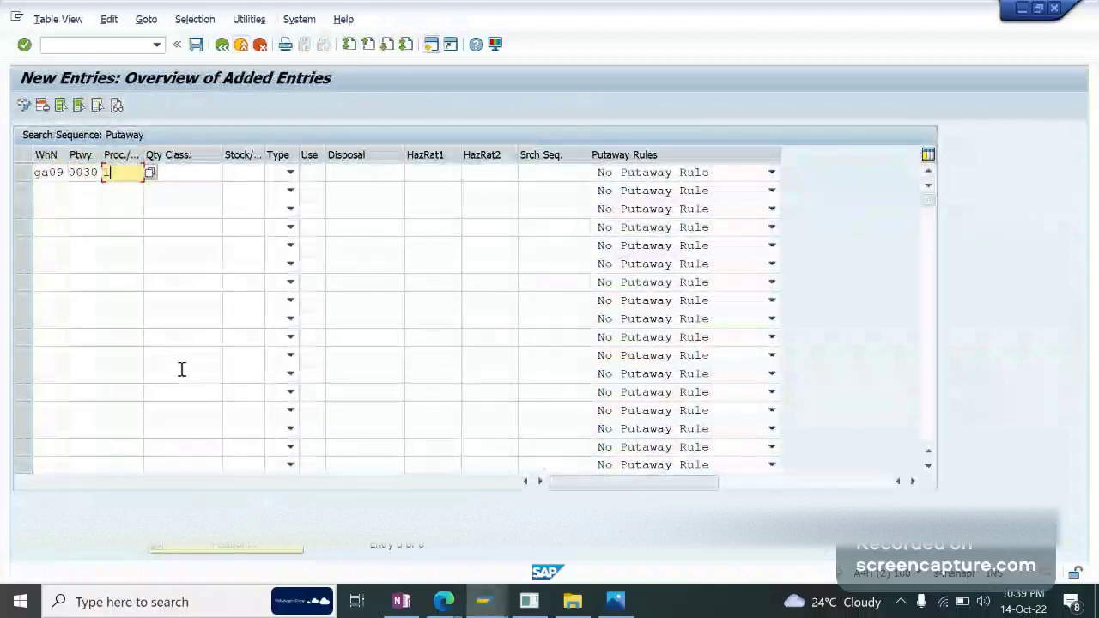
Step: Assign storage type search sequence 0030 to the new GA09 entry, leave the other criteria blank and save it
key(Tab)
key(Tab)
key(Tab)
key(Tab)
key(Tab)
key(Tab)
key(Tab)
key(Tab)
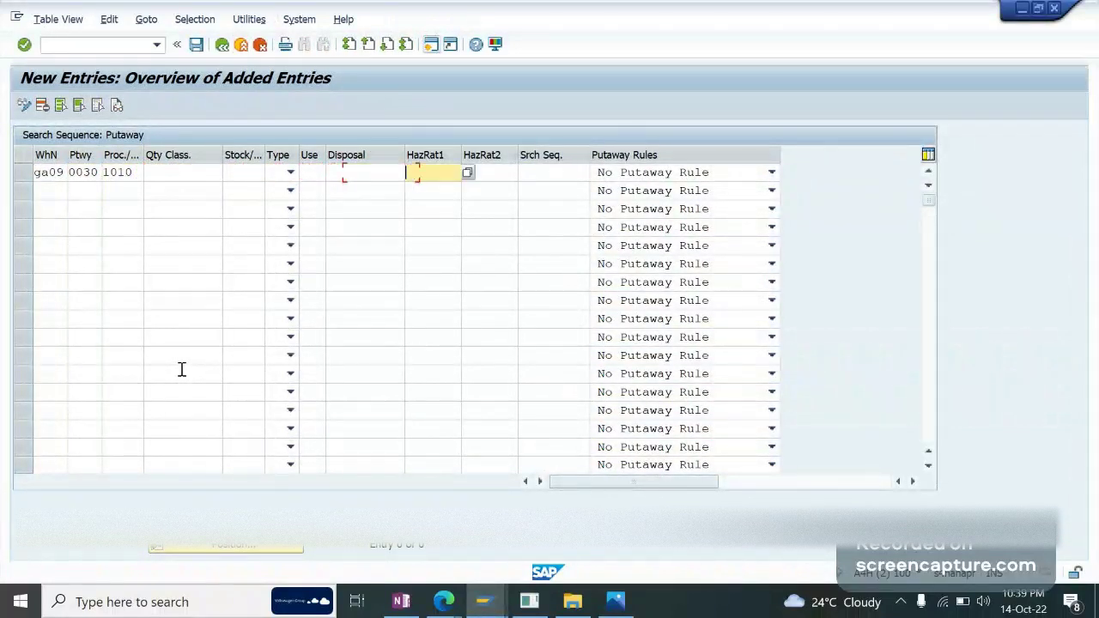
text(0030)
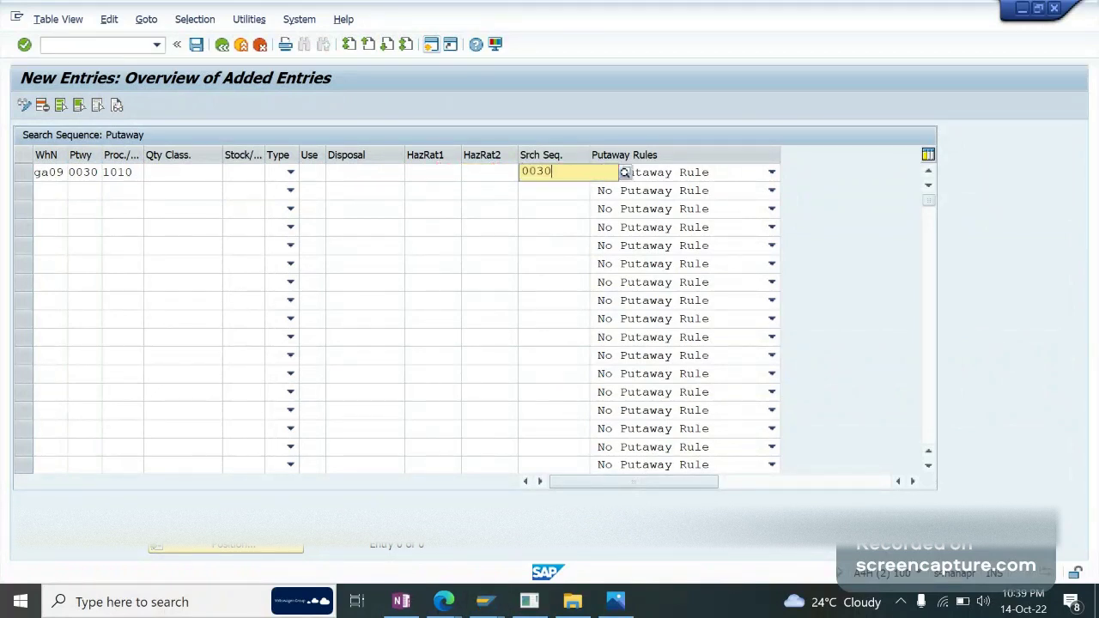
key(Return)
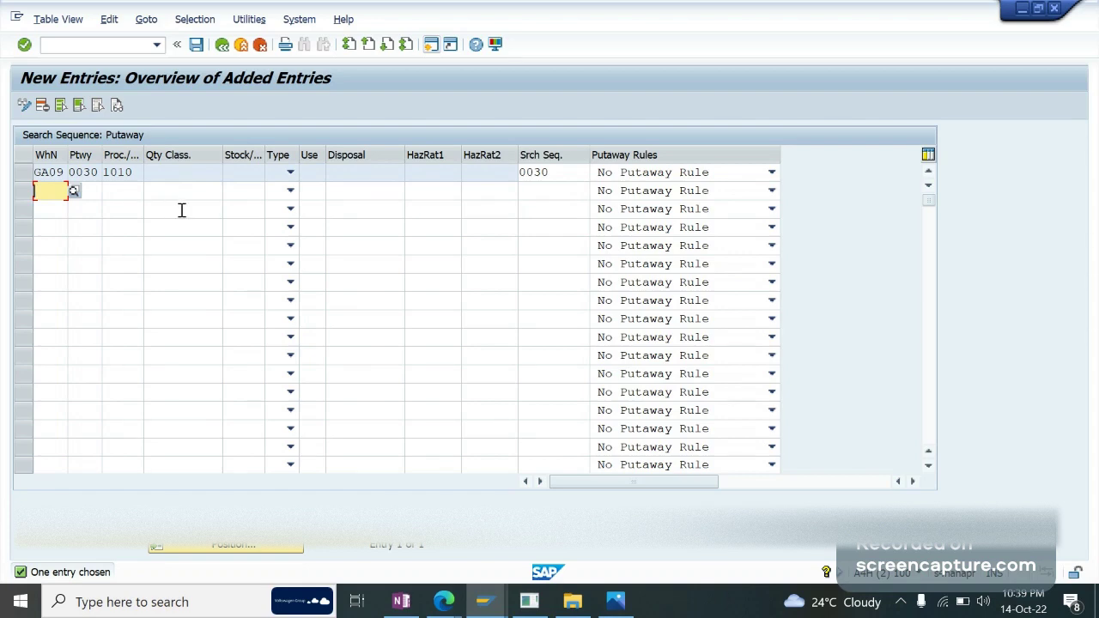
key(ctrl+s)
key(Return)
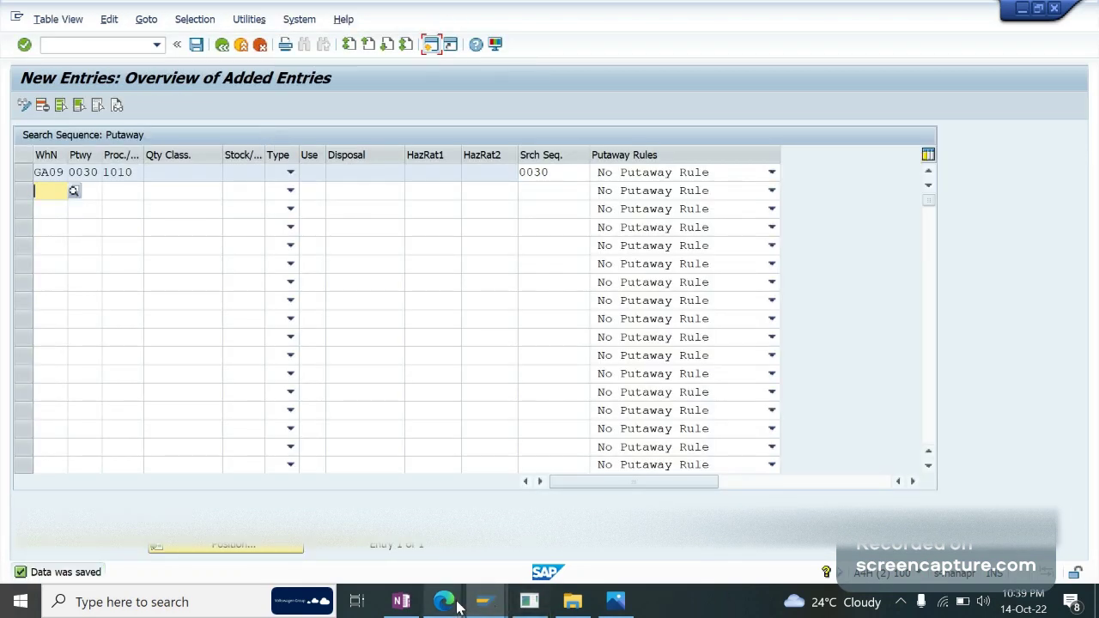
Step: Switch to the Jitsi meeting in Edge, look at its chat and return to SAP
mouse_move(443, 601)
click(326, 483)
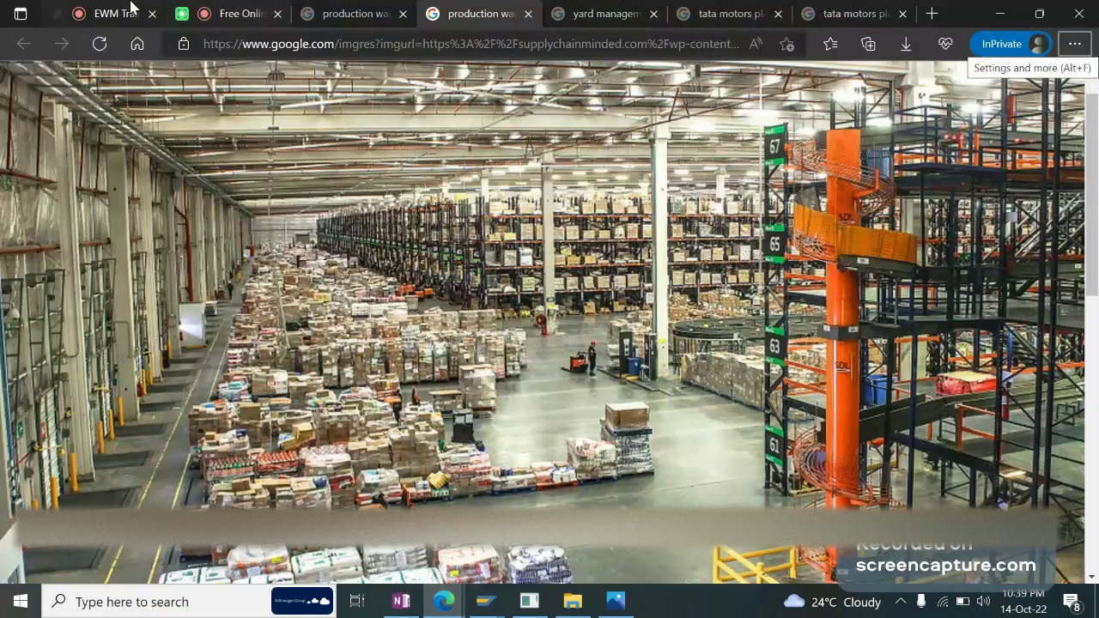
key(ctrl+1)
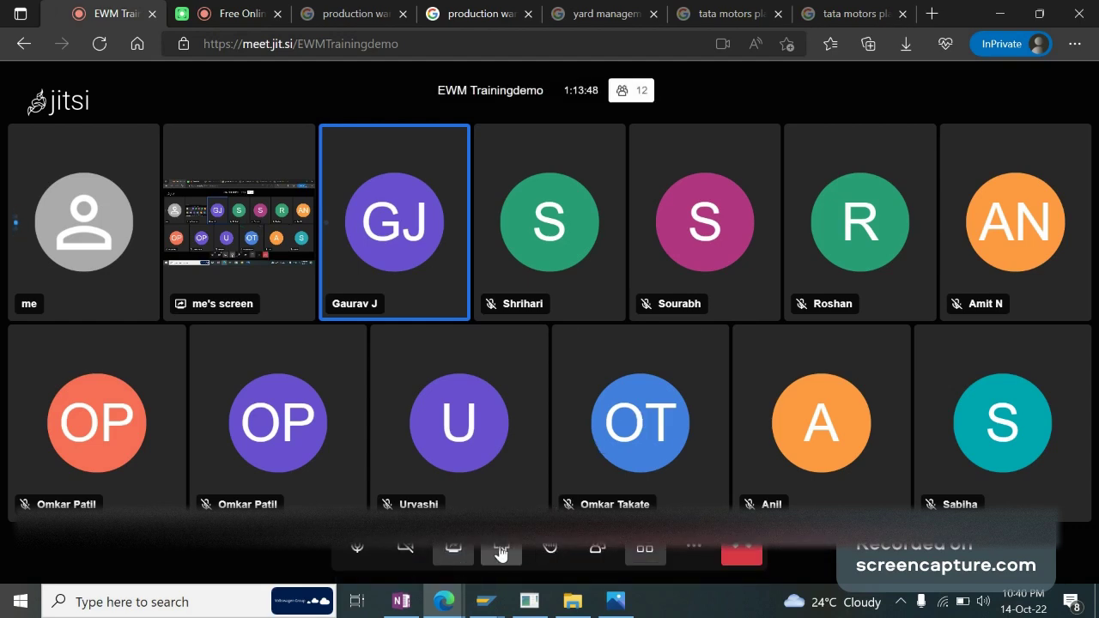
click(501, 554)
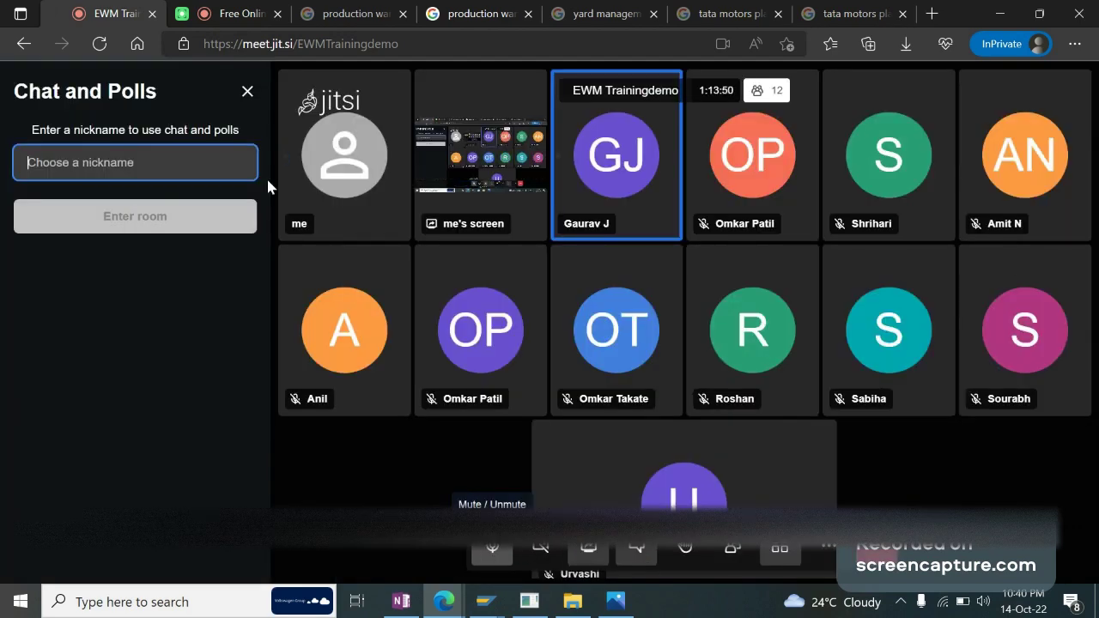
click(245, 92)
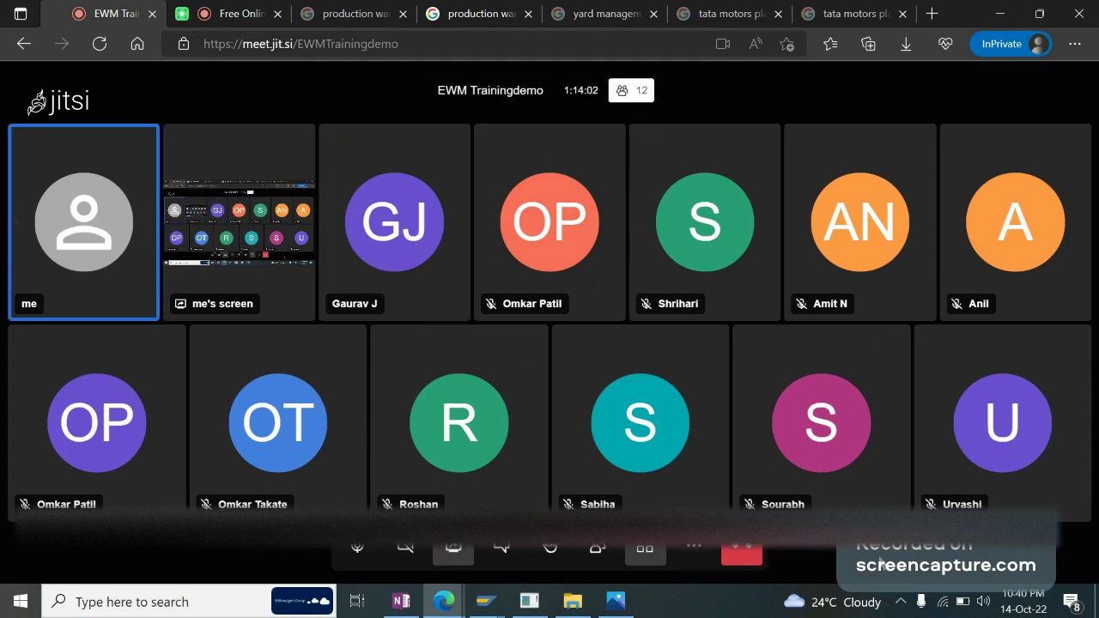
key(alt+Tab)
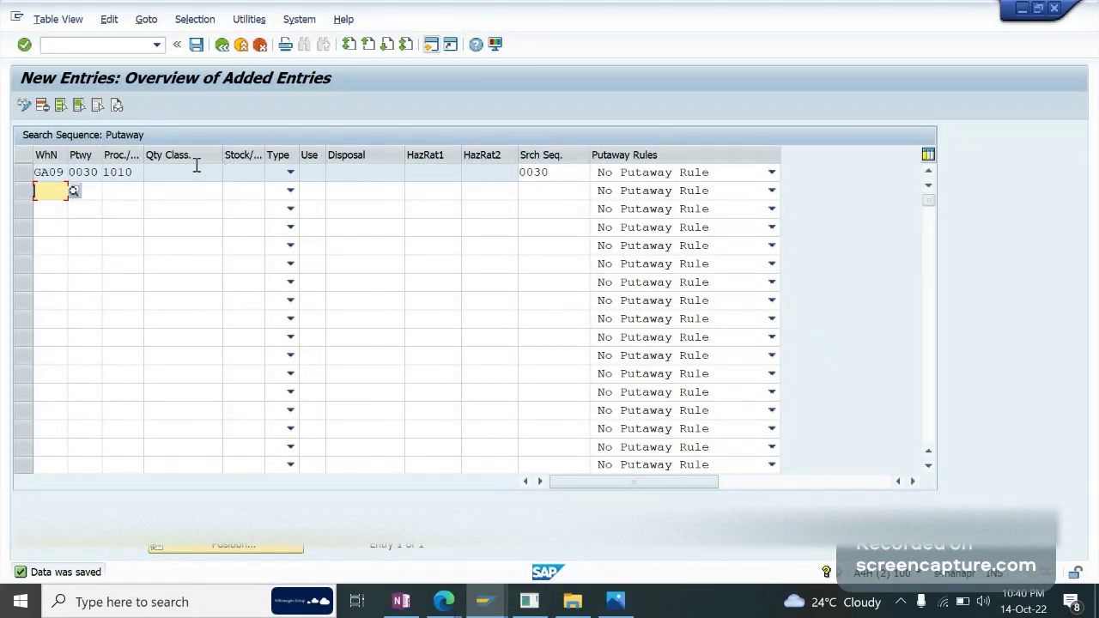
Step: Make sure the putaway search sequence entry is saved and return to the IMG
key(ctrl+s)
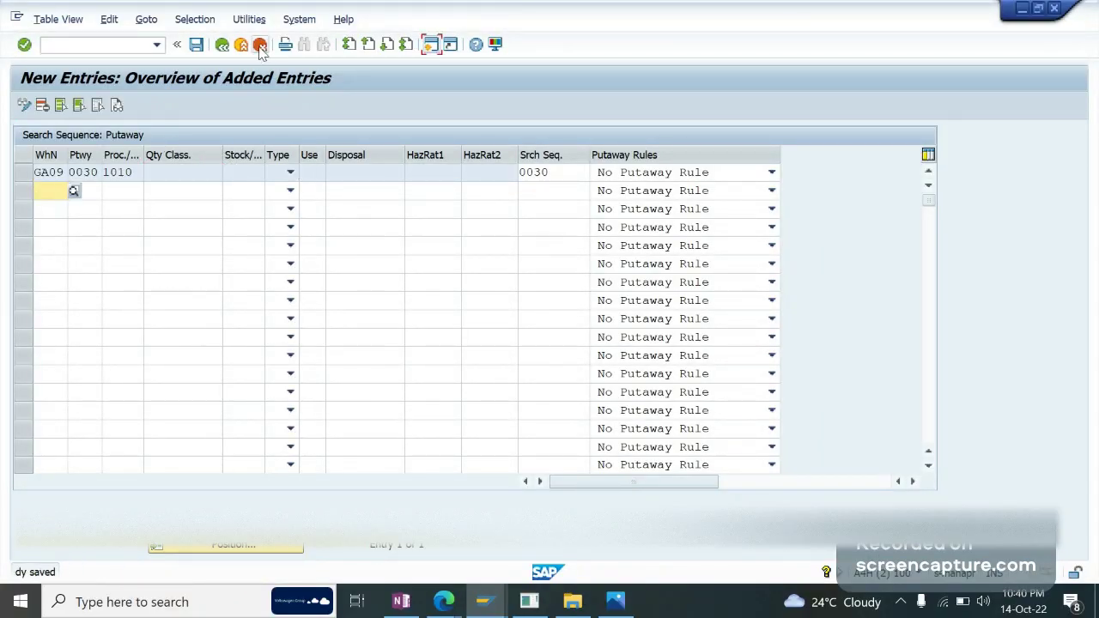
click(196, 45)
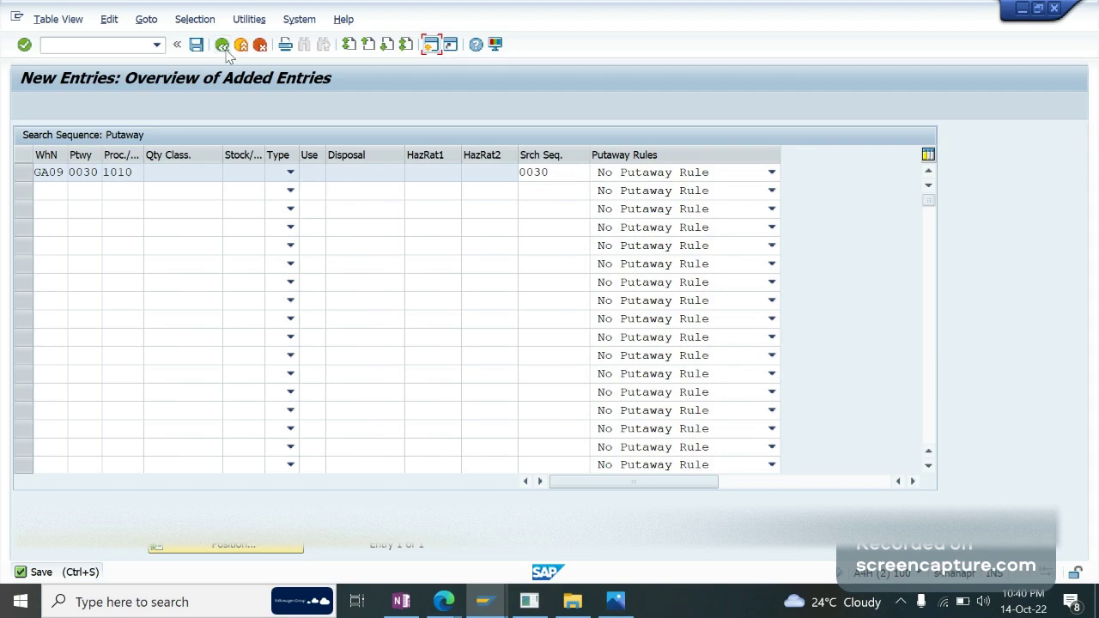
click(222, 45)
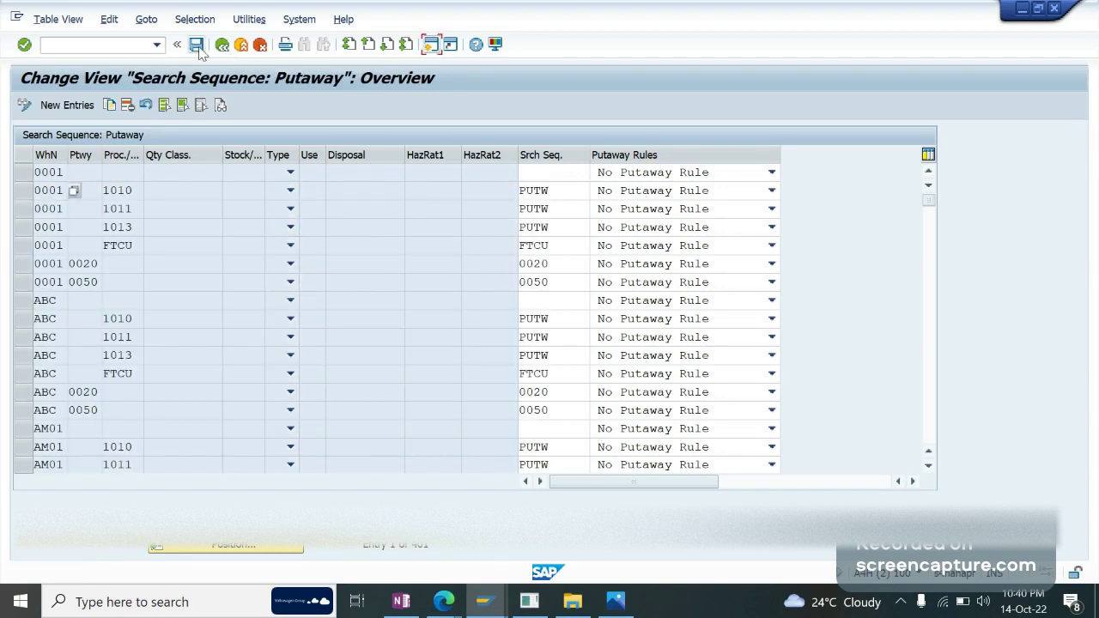
click(221, 47)
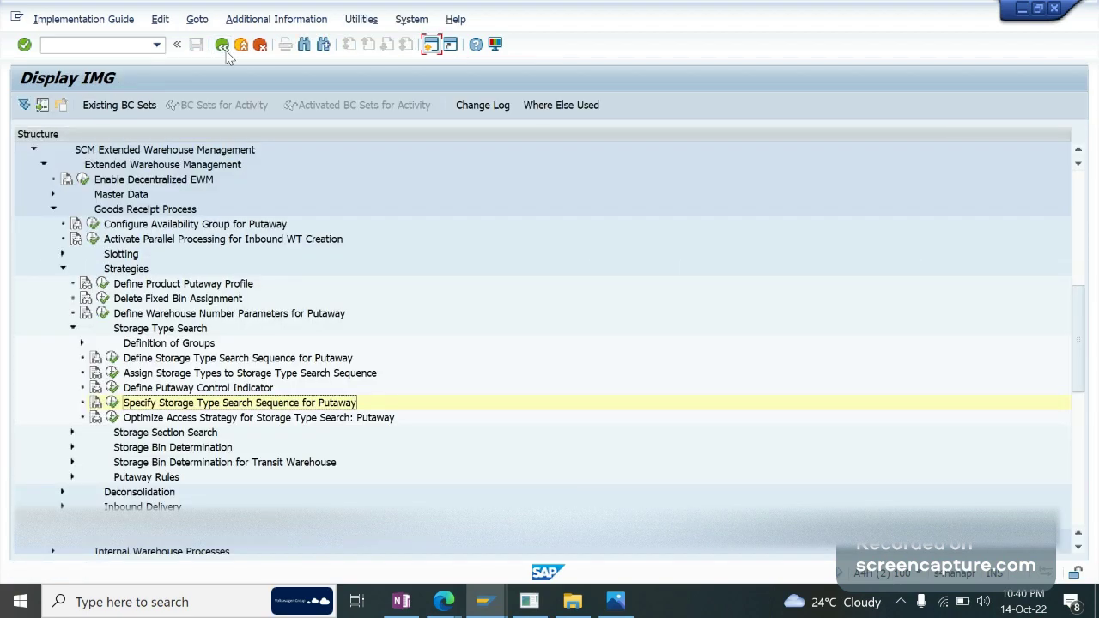
Step: Open product 9122 of warehouse GA09 for changing with transaction /n/scwm/mat1 in the SAP Easy Access session
click(483, 604)
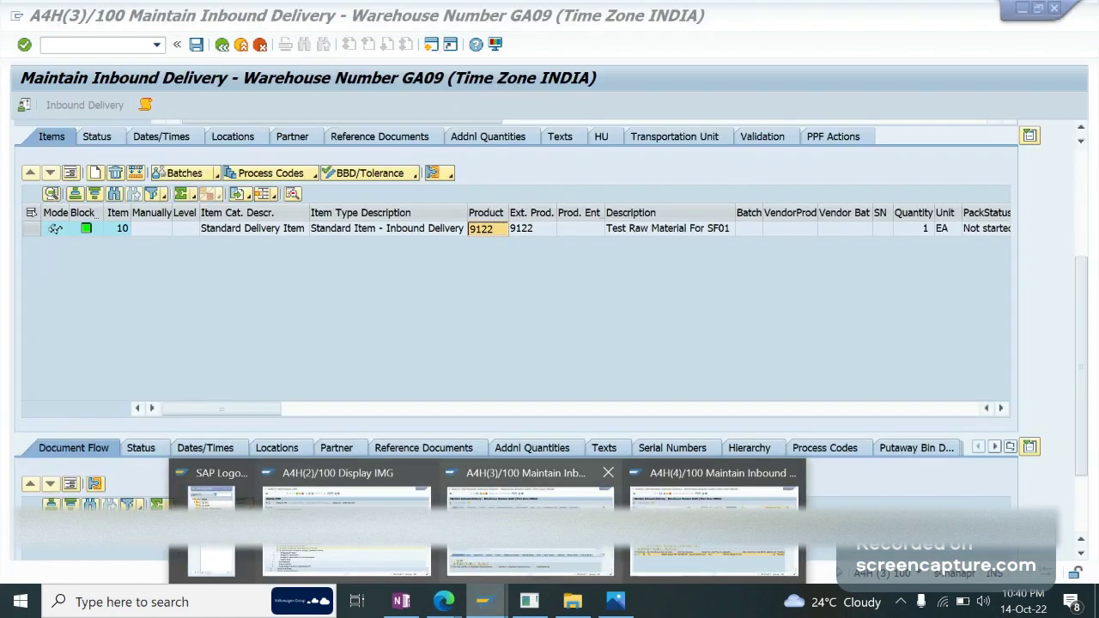
mouse_move(712, 481)
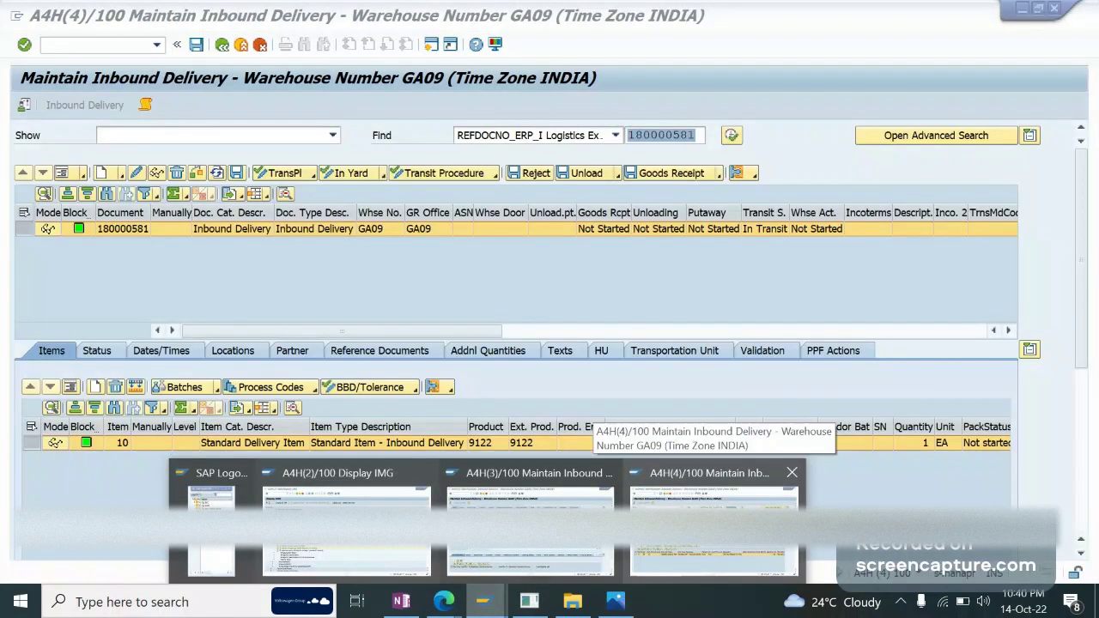
click(713, 515)
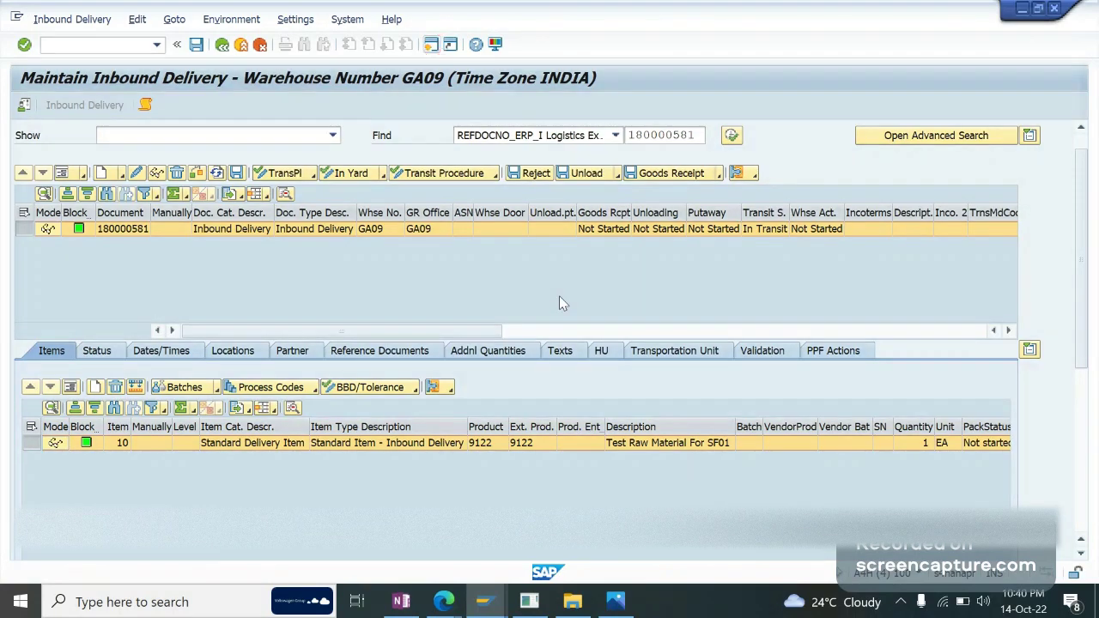
text(/n/scwm/)
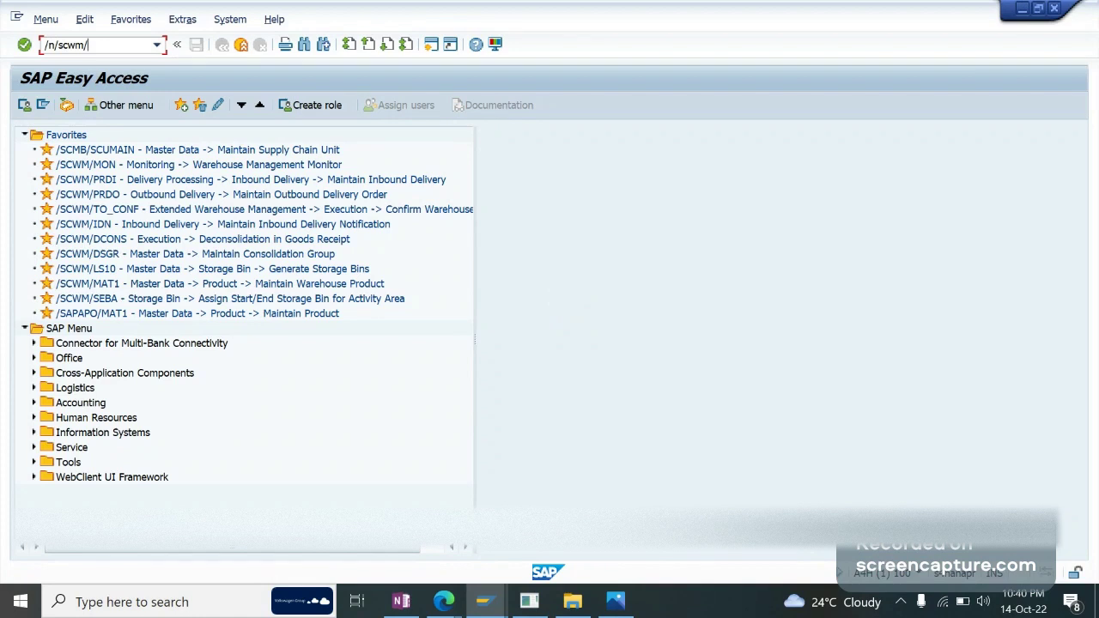
text(mat1)
key(Return)
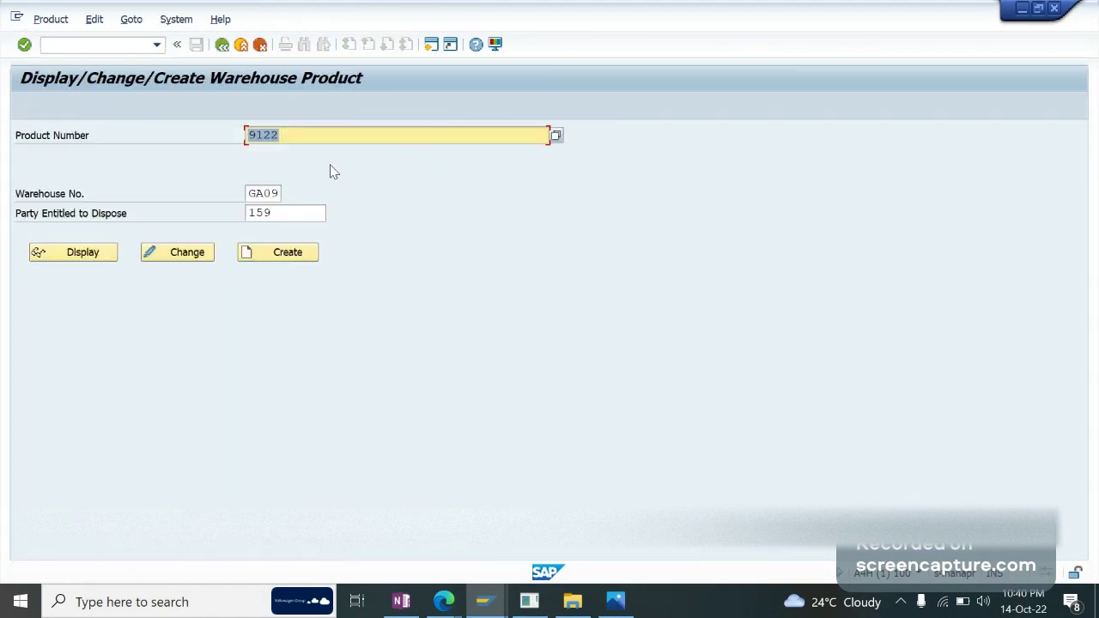
click(189, 260)
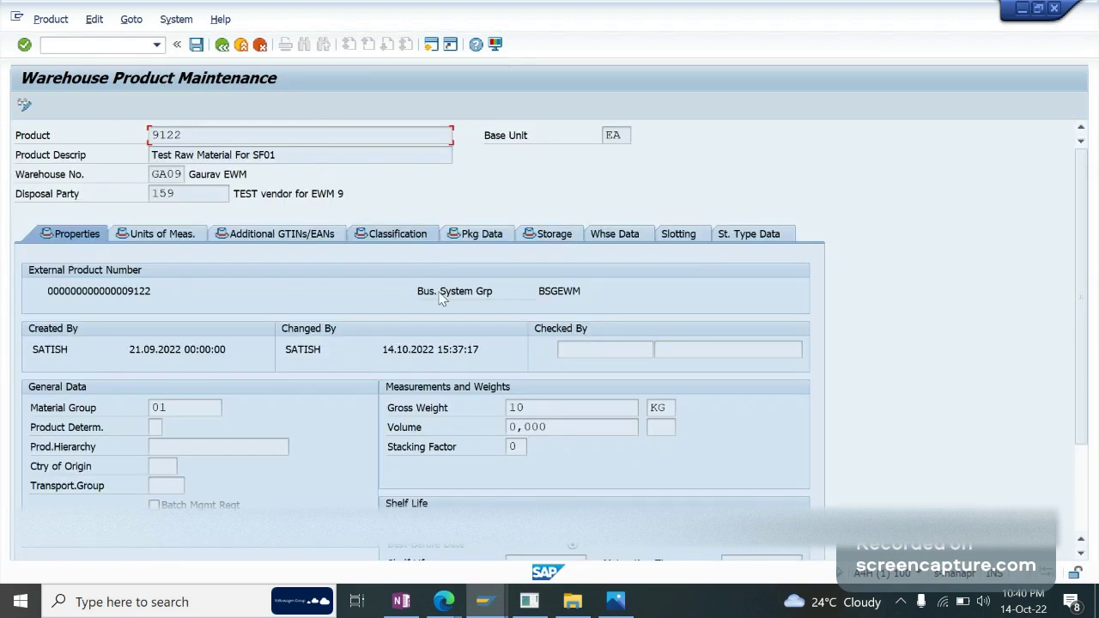
Step: Set the putaway control indicator in product 9122's warehouse data to 0030, save the product and leave its maintenance
click(626, 236)
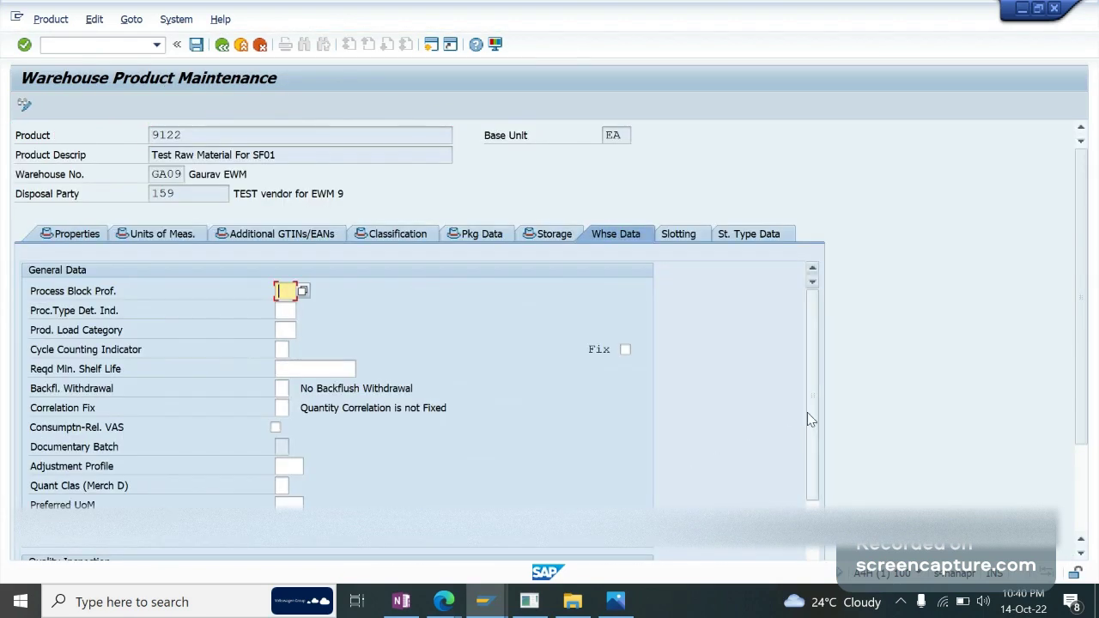
scroll(812, 472, down, 1)
scroll(811, 473, down, 5)
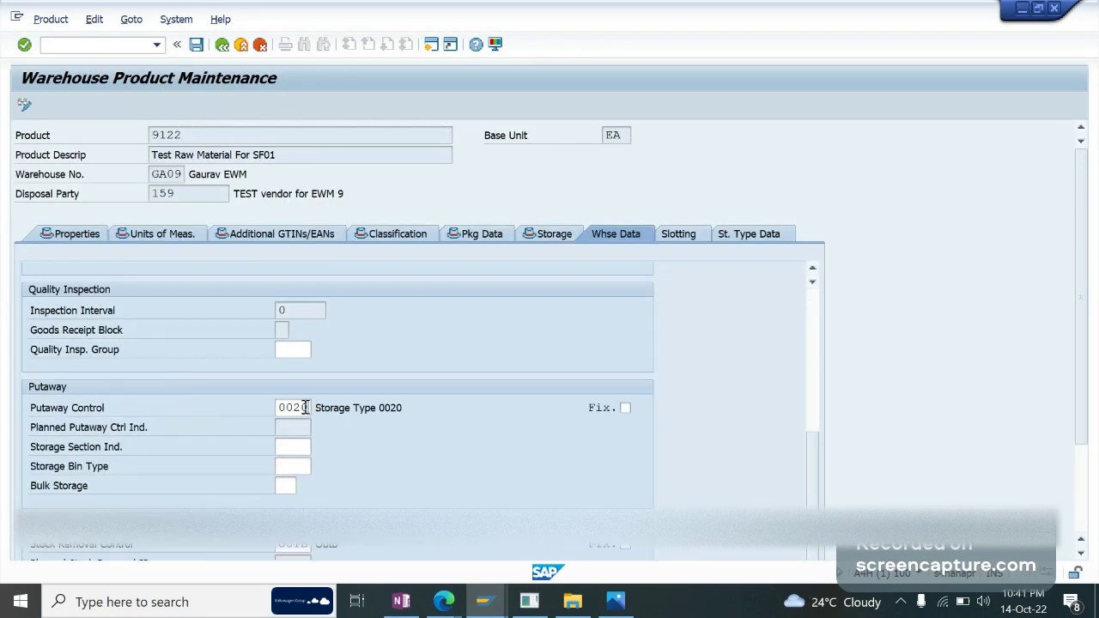
click(308, 408)
key(BackSpace)
key(BackSpace)
text(30)
key(Return)
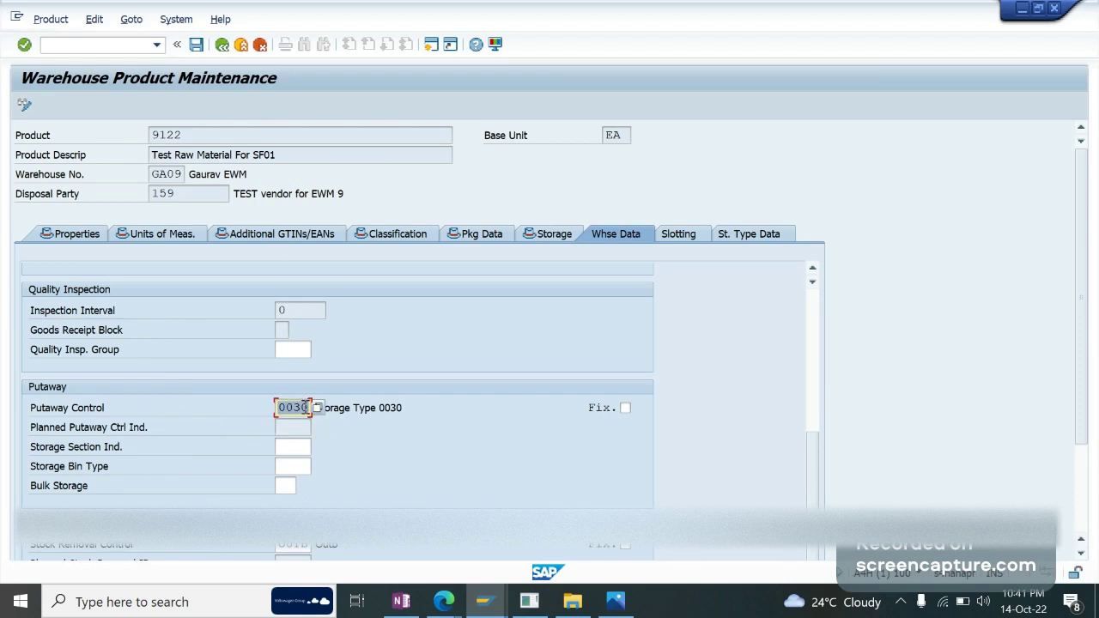
key(Return)
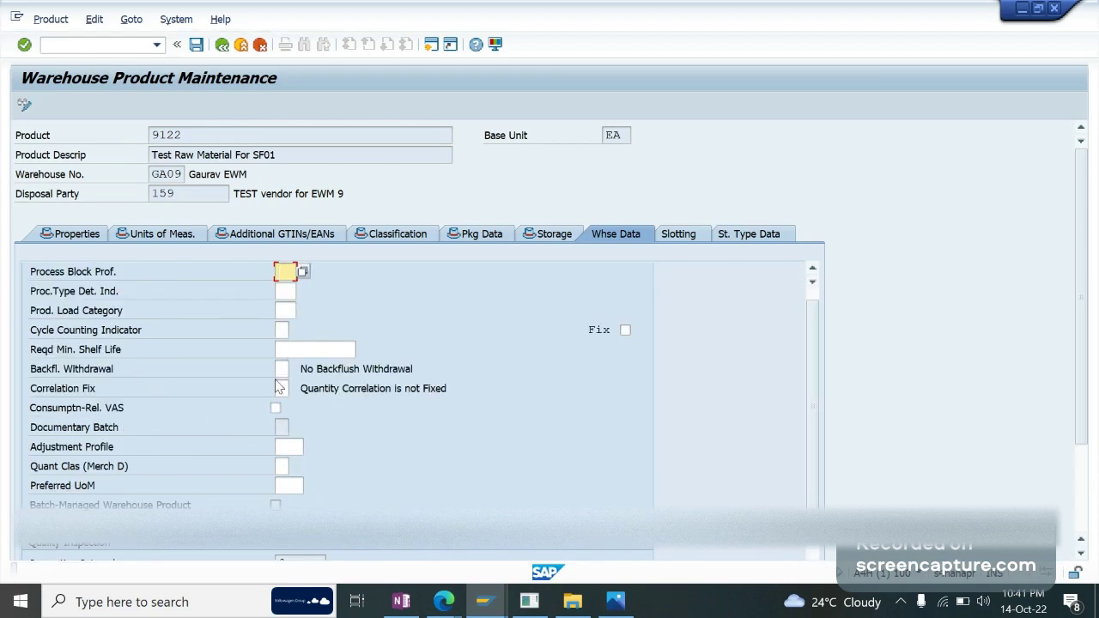
scroll(319, 391, down, 5)
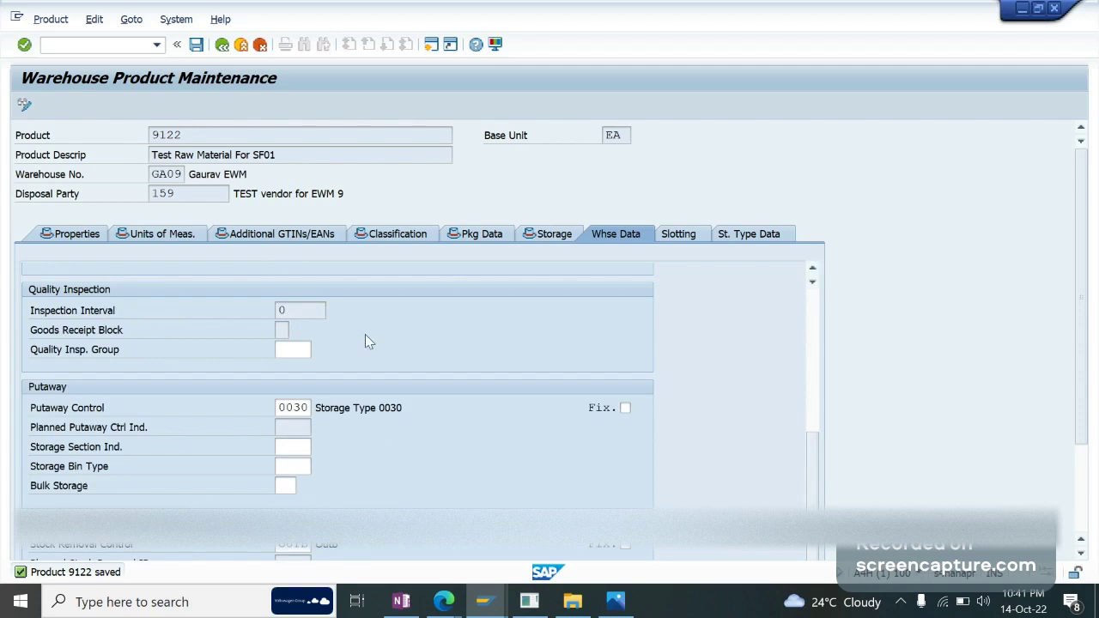
click(241, 44)
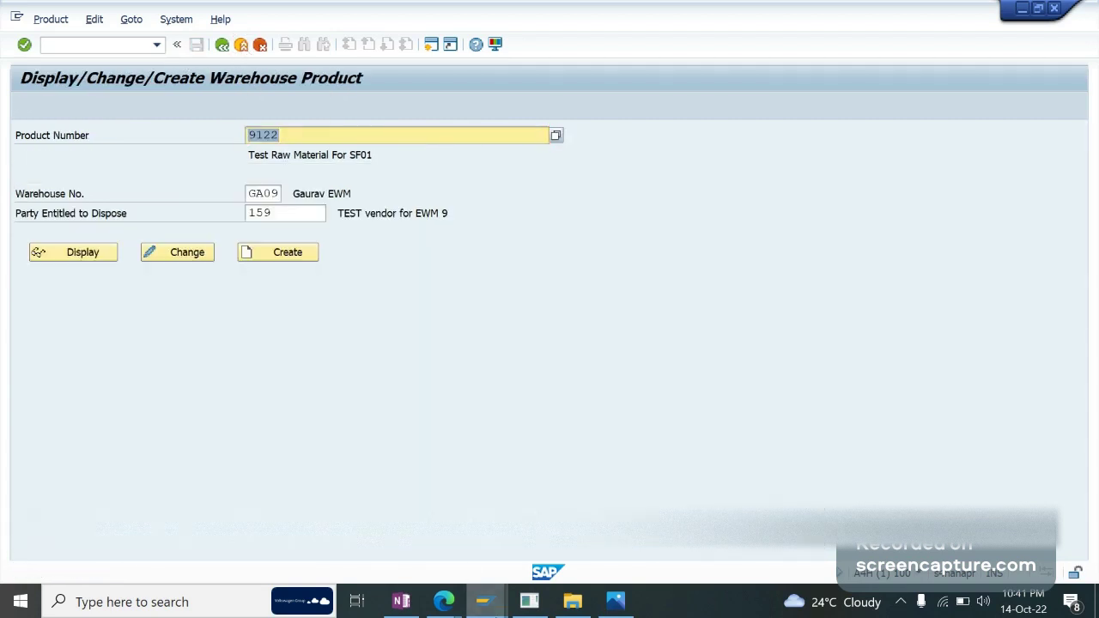
Step: Create a putaway warehouse task from the GA09 inbound delivery for product 9122 and check its destination storage type and bin
click(485, 602)
click(591, 548)
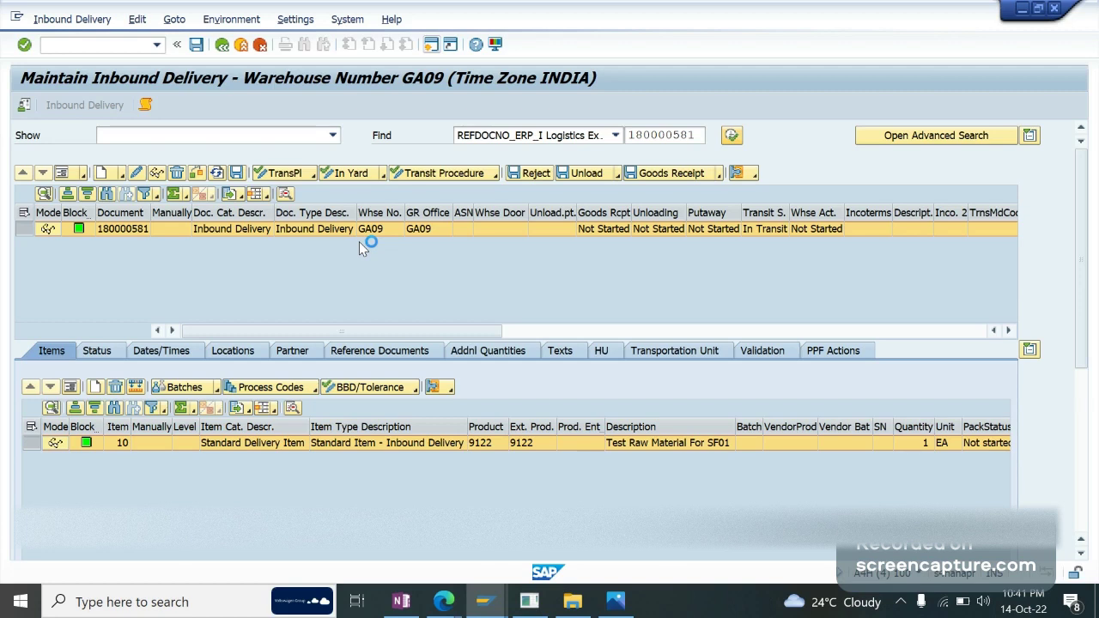
click(82, 21)
mouse_move(129, 58)
click(227, 59)
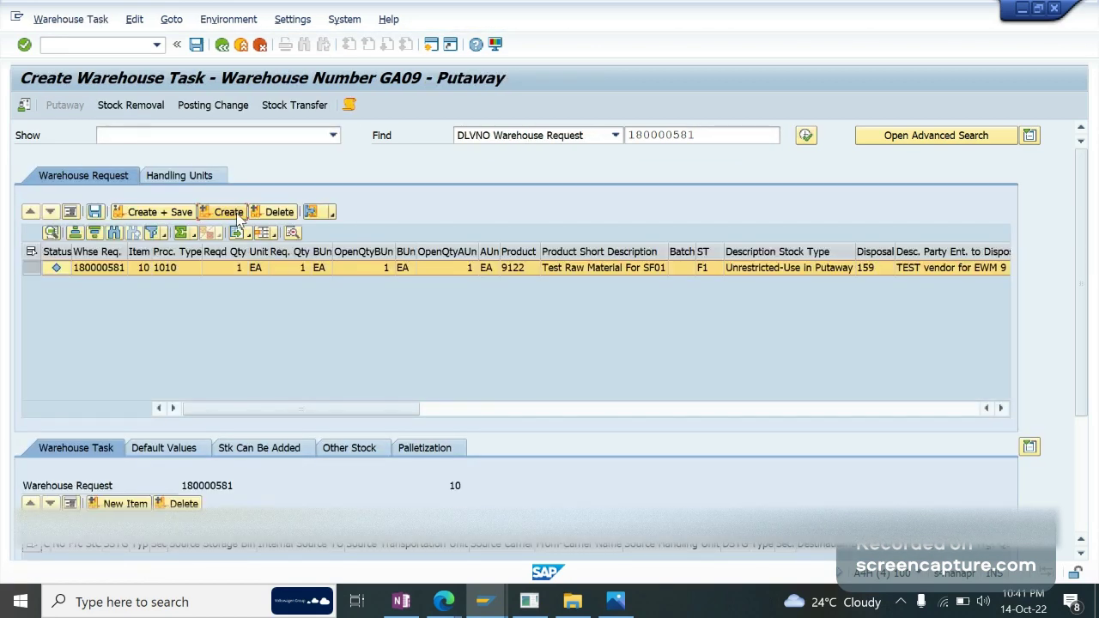
click(229, 212)
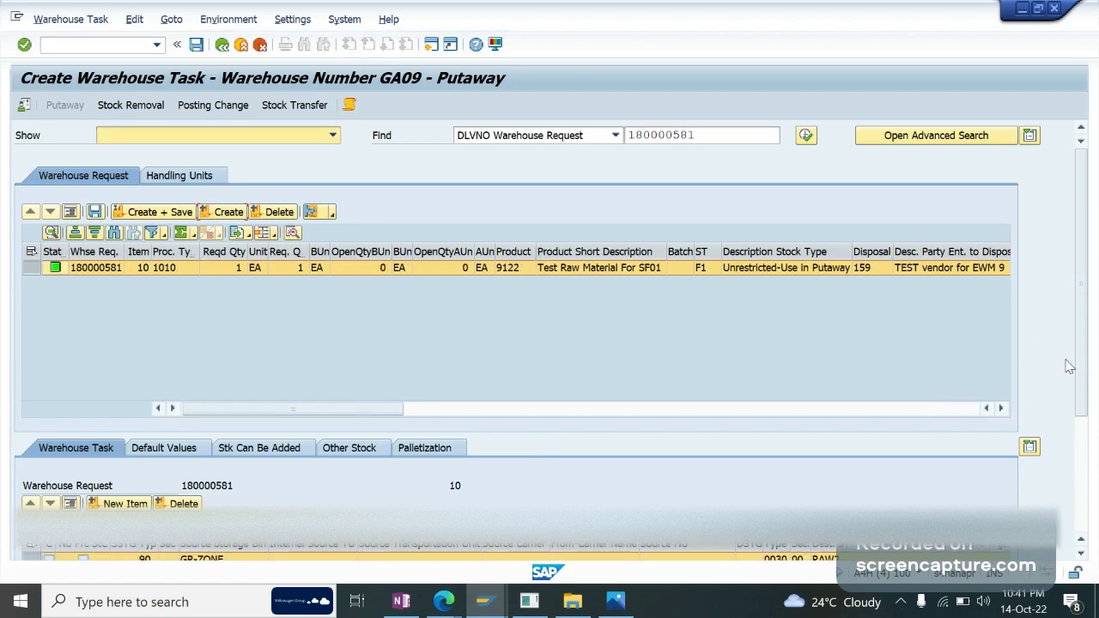
scroll(1088, 405, down, 3)
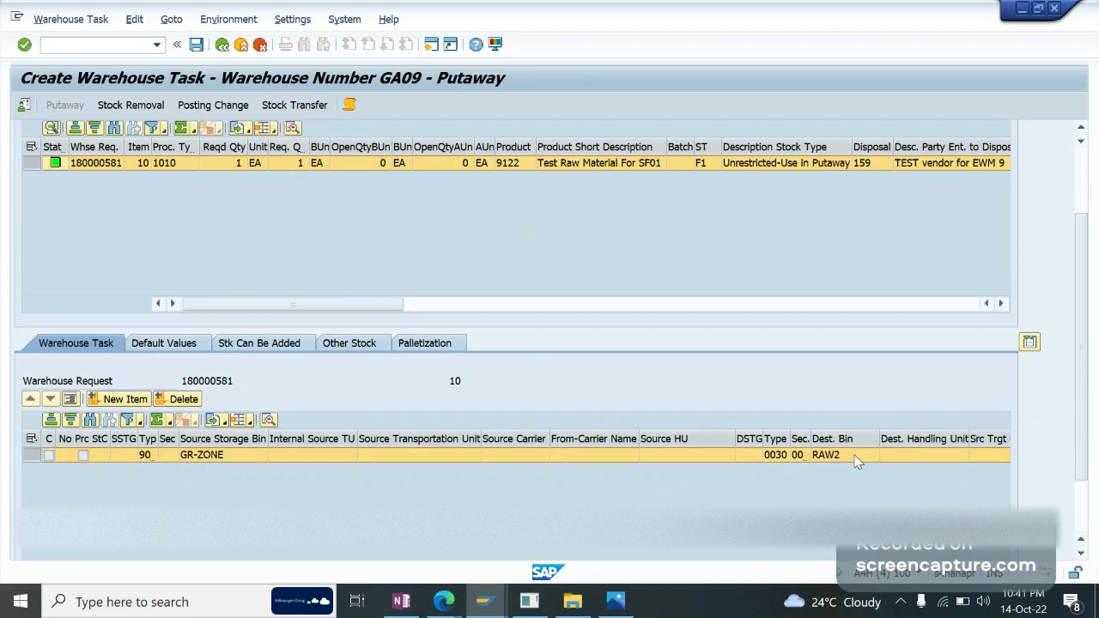
Step: Widen the destination storage type and bin columns of the putaway warehouse task and inspect its proposed destination
double_click(812, 438)
double_click(812, 439)
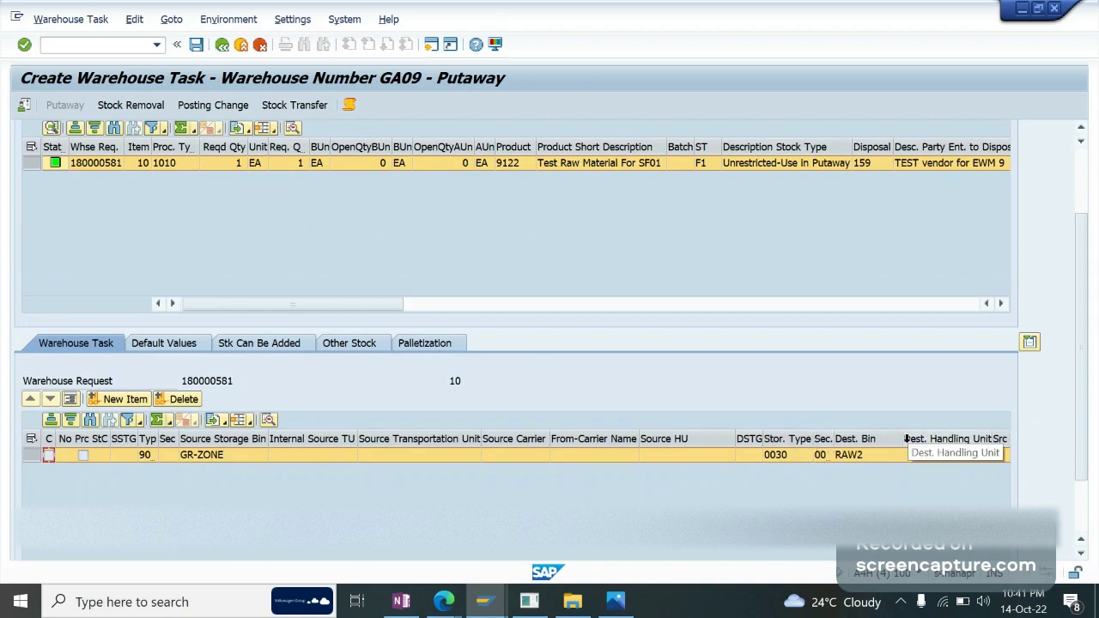
click(907, 439)
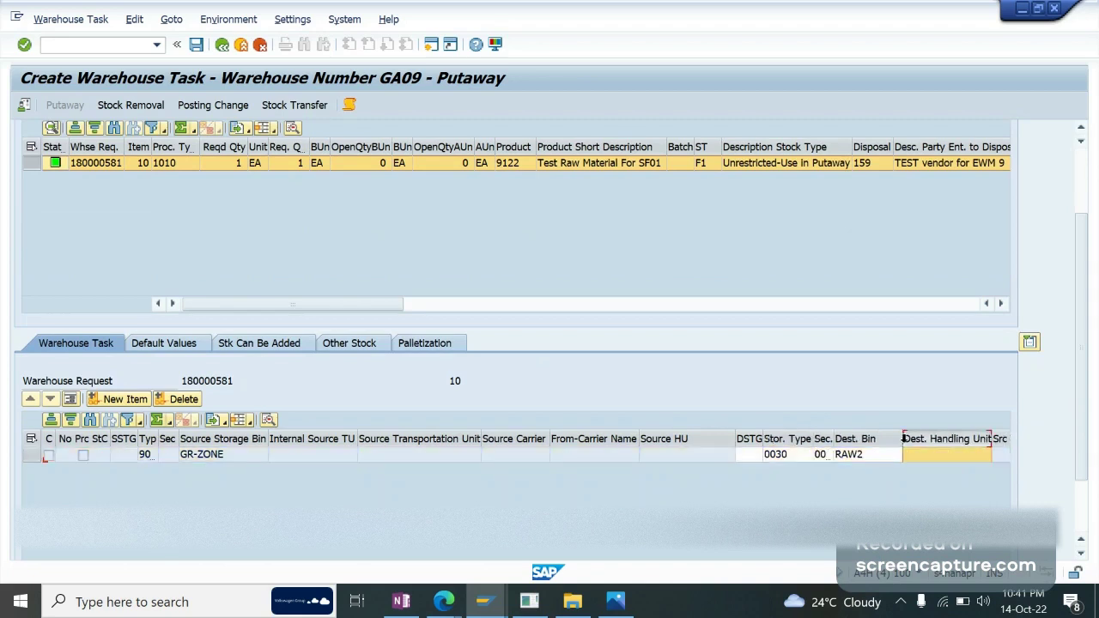
click(797, 453)
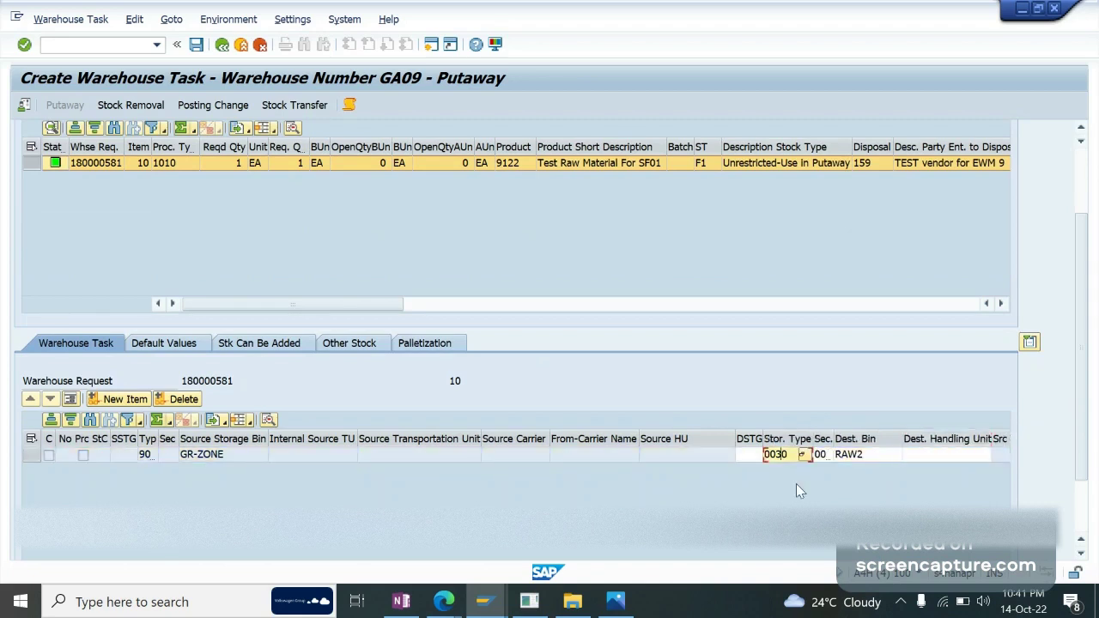
click(931, 455)
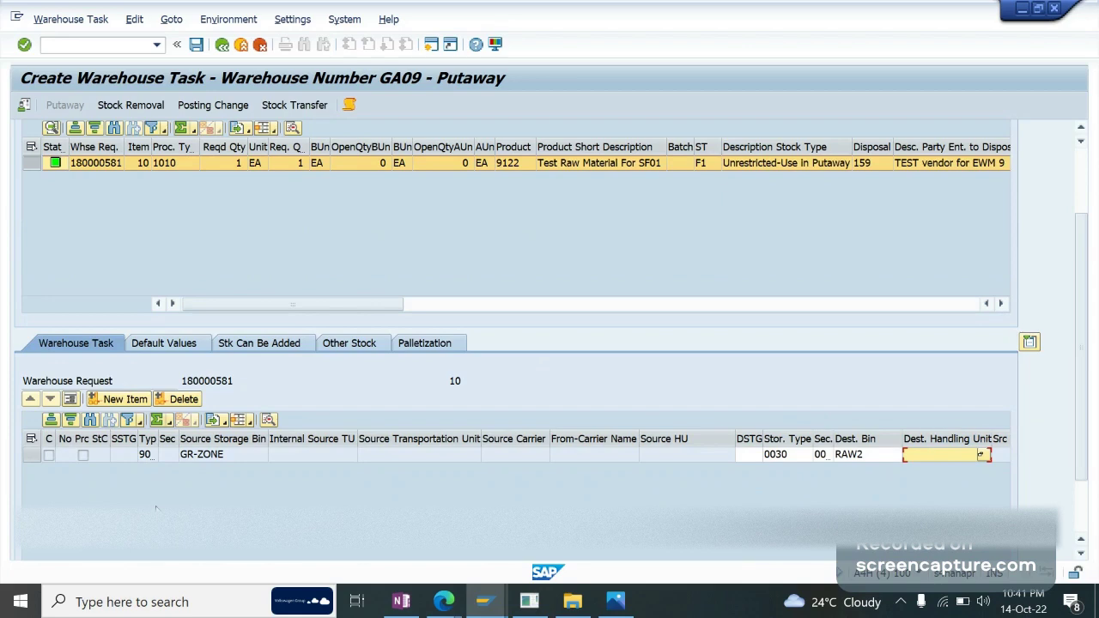
click(29, 454)
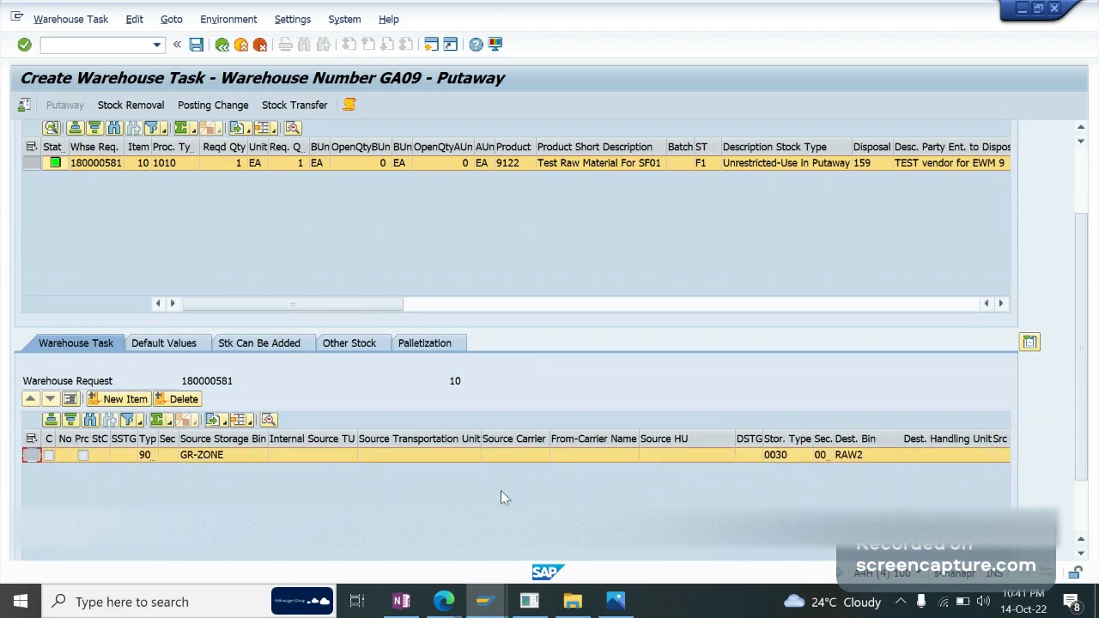
Step: In the OneNote Summary page, remove RAW1 from the 0020 search line and add the line "WH + WPT + PACI (0030) = 0030"
click(401, 601)
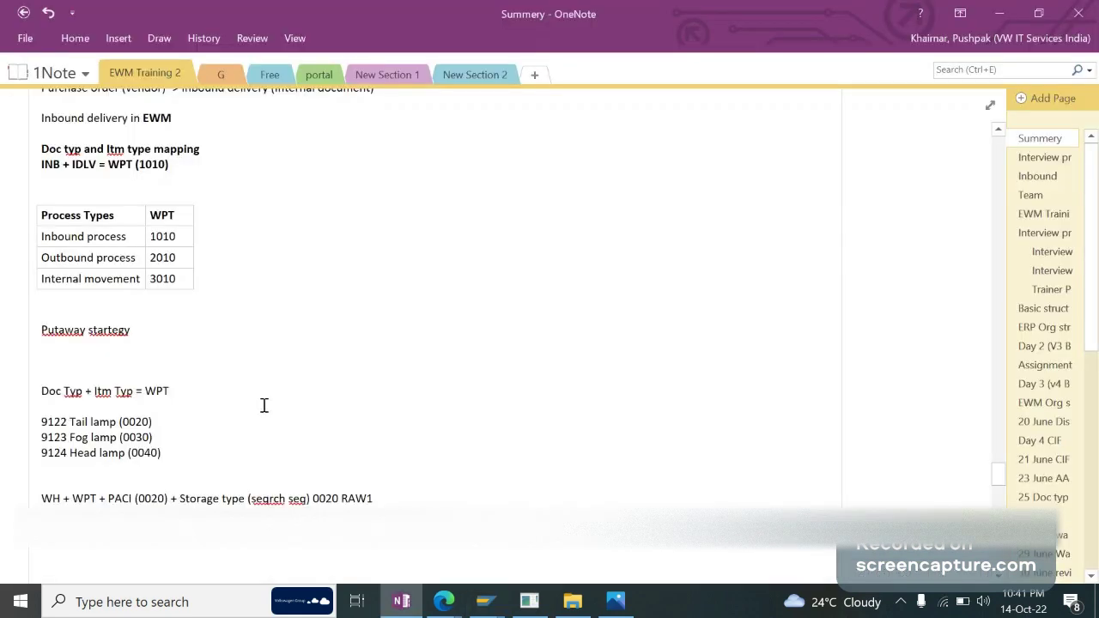
click(359, 499)
key(BackSpace)
key(BackSpace)
key(Delete)
key(Delete)
key(Return)
text(PutWPT)
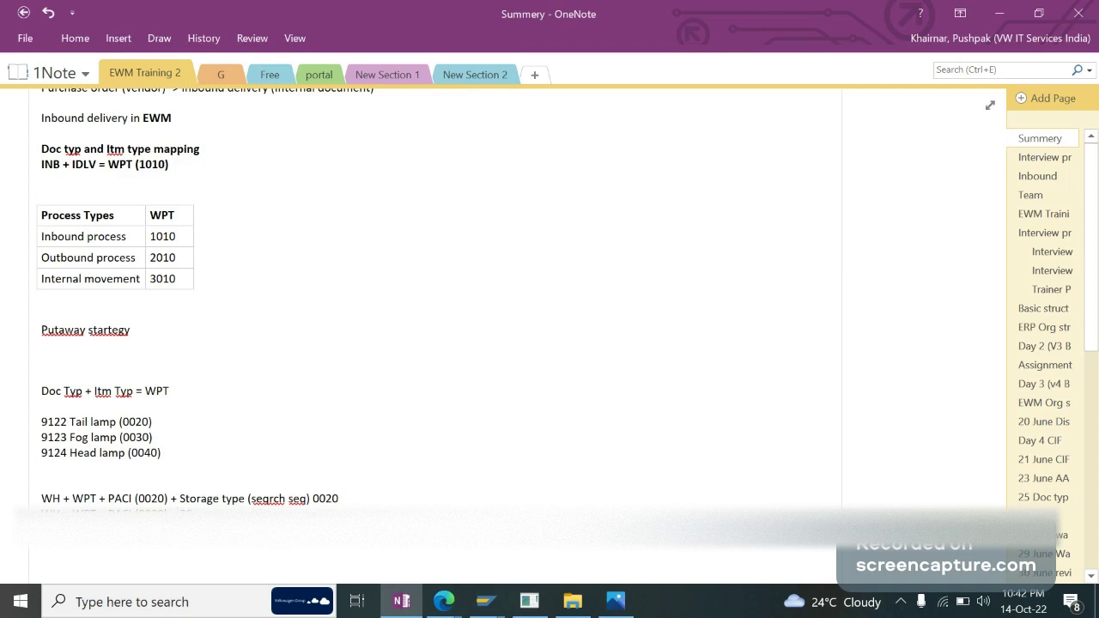
text(tor)
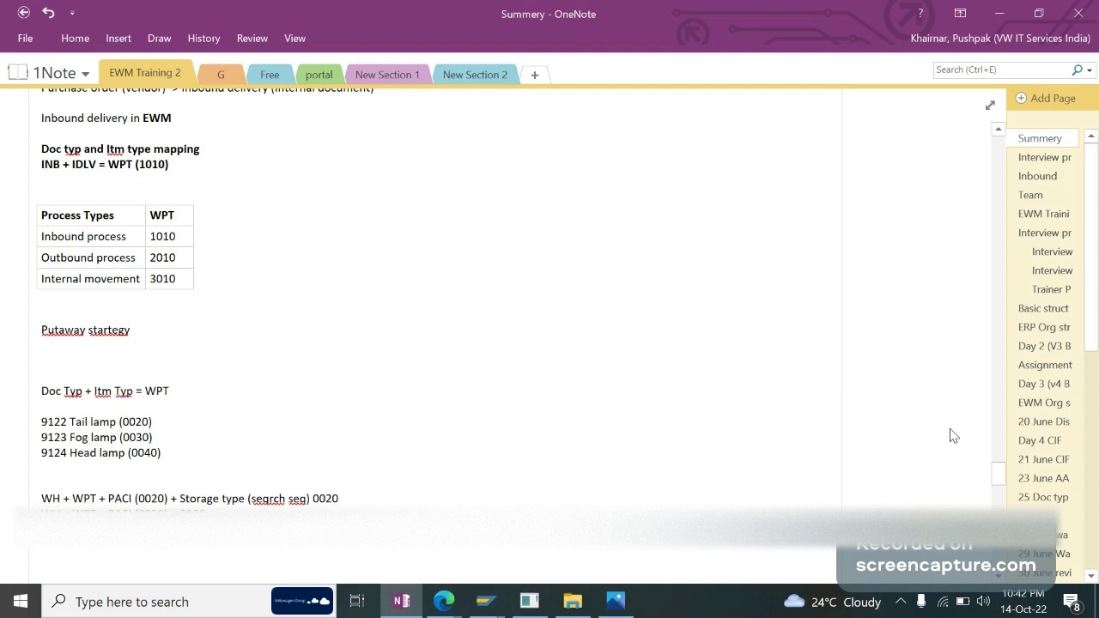
Step: Compare the PACI values and storage types in the two putaway search lines of the notes
double_click(146, 500)
double_click(151, 514)
drag(997, 478, 998, 467)
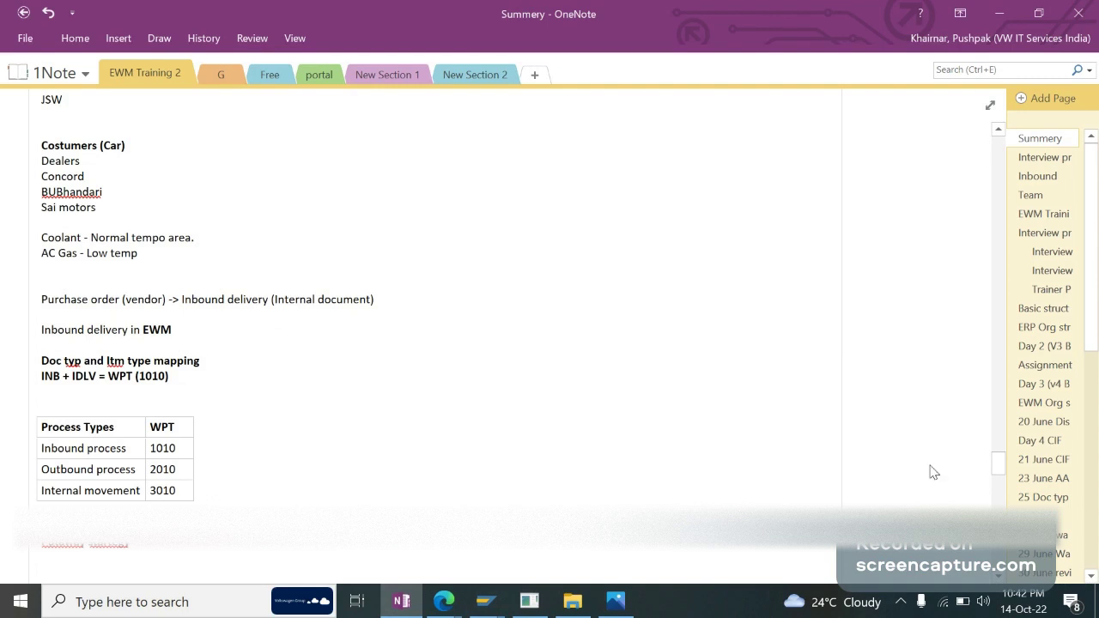
scroll(998, 466, down, 5)
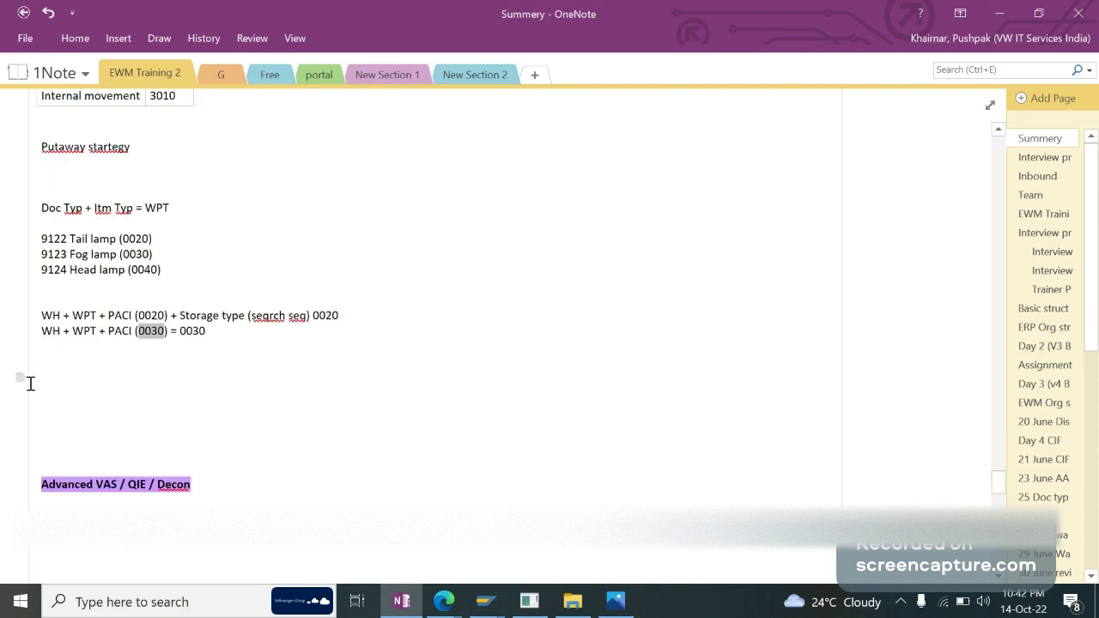
double_click(159, 315)
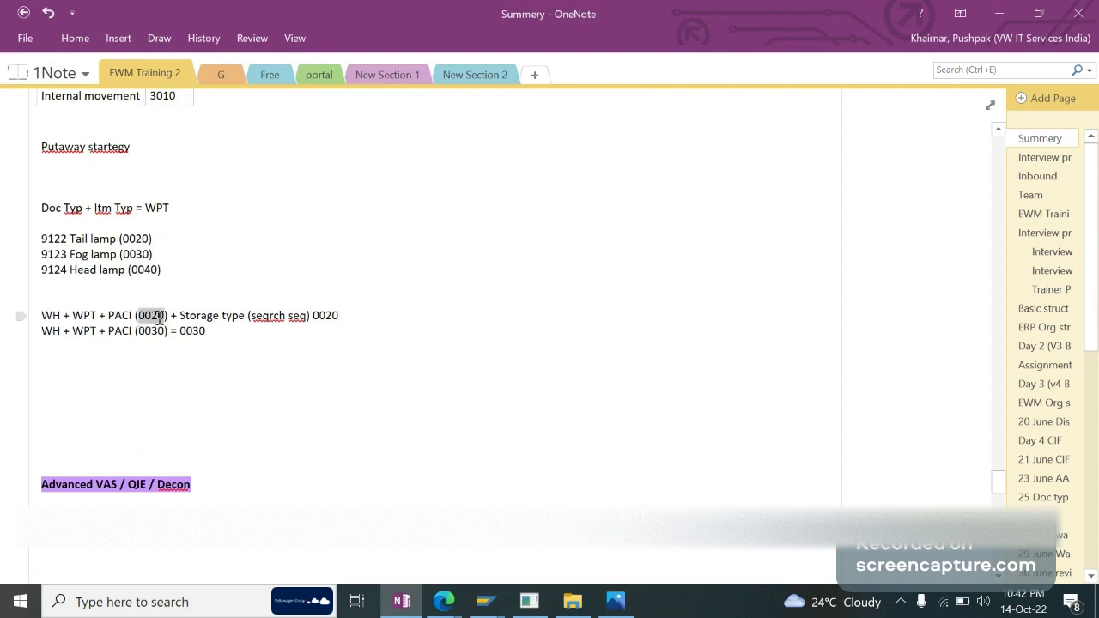
drag(360, 307, 46, 320)
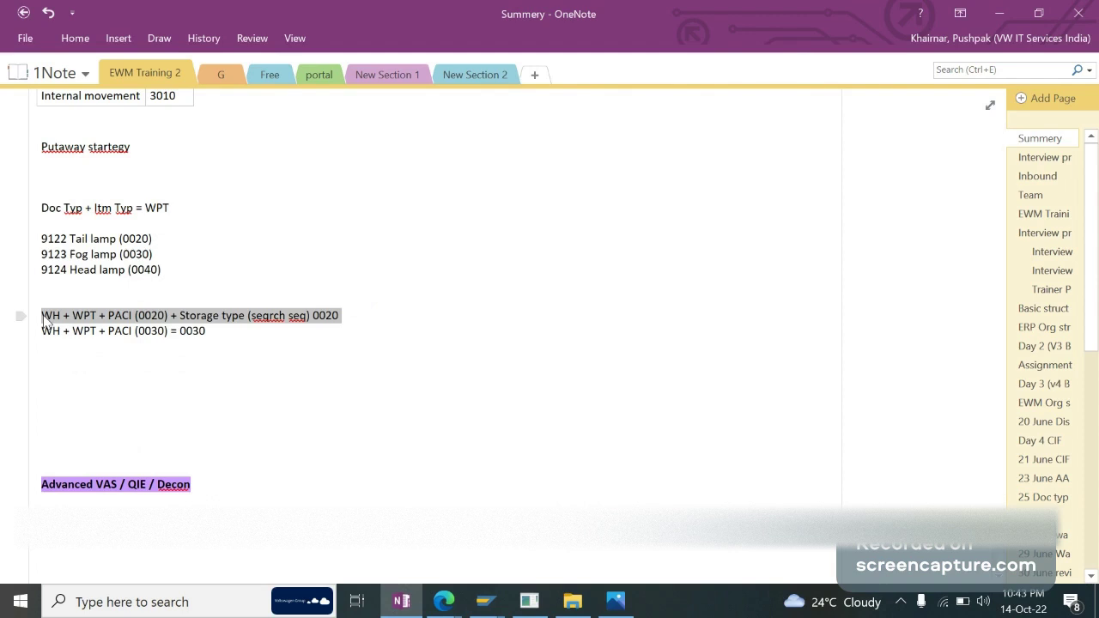
Step: Add the note "dashboard" below the two putaway search lines and review the lines again
click(97, 374)
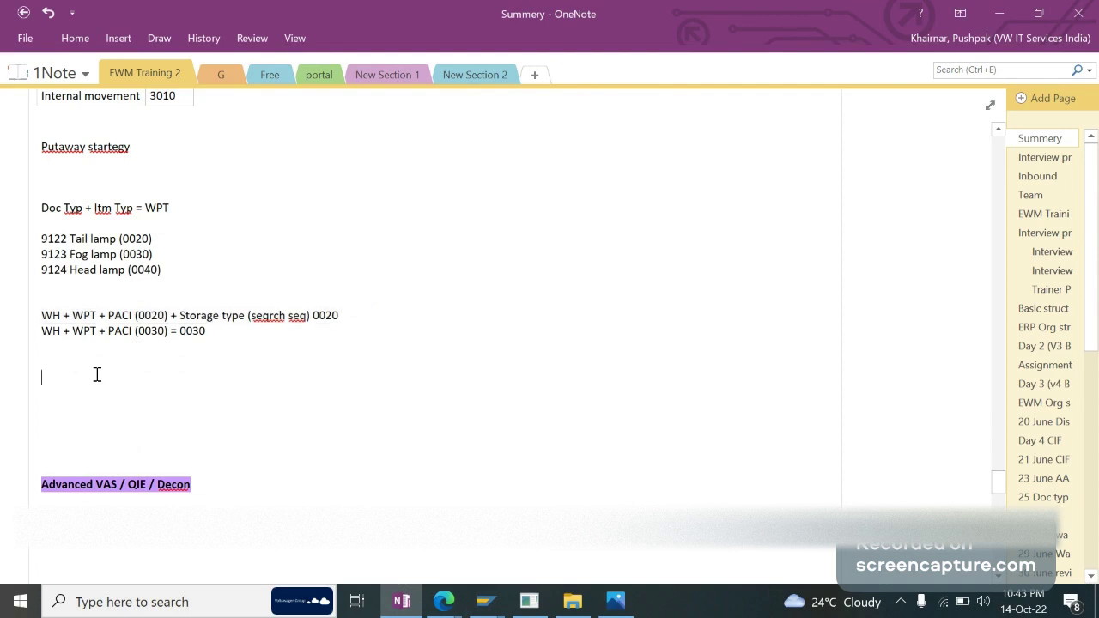
text(dashboard)
click(163, 317)
triple_click(372, 335)
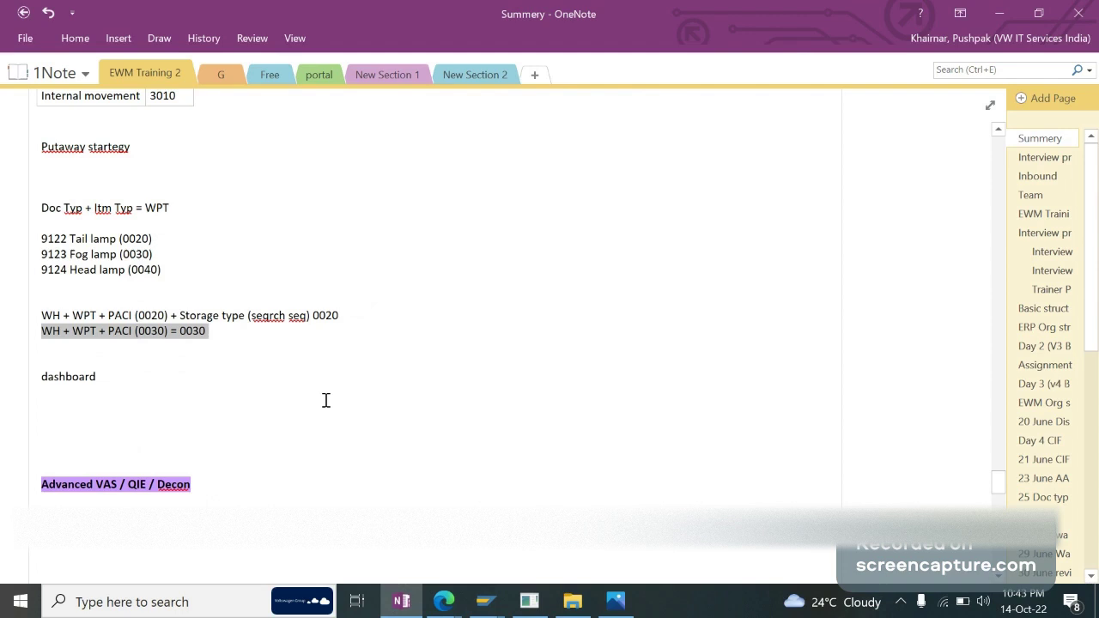
click(326, 401)
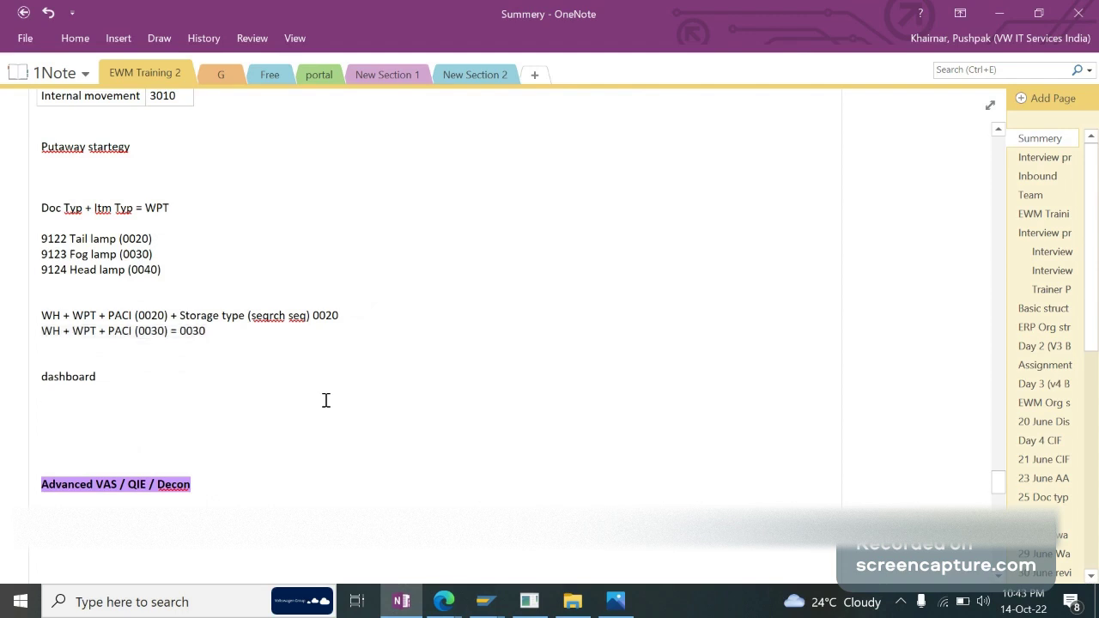
Step: Switch to the EWM Trainingdemo Jitsi meeting in Edge and enter its chat with a nickname
click(457, 611)
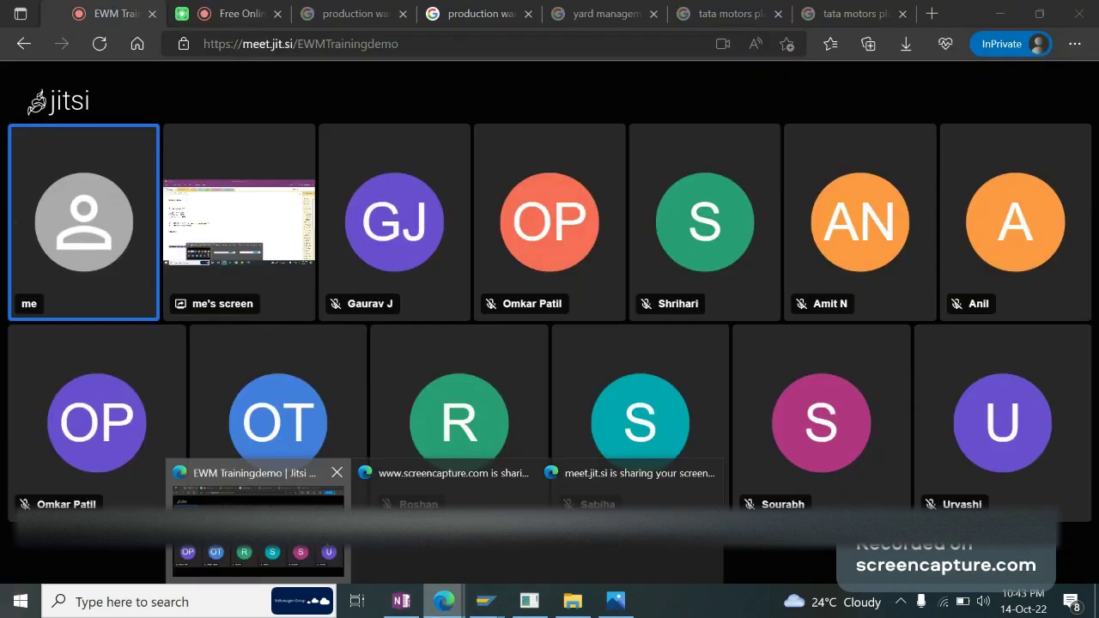
click(258, 528)
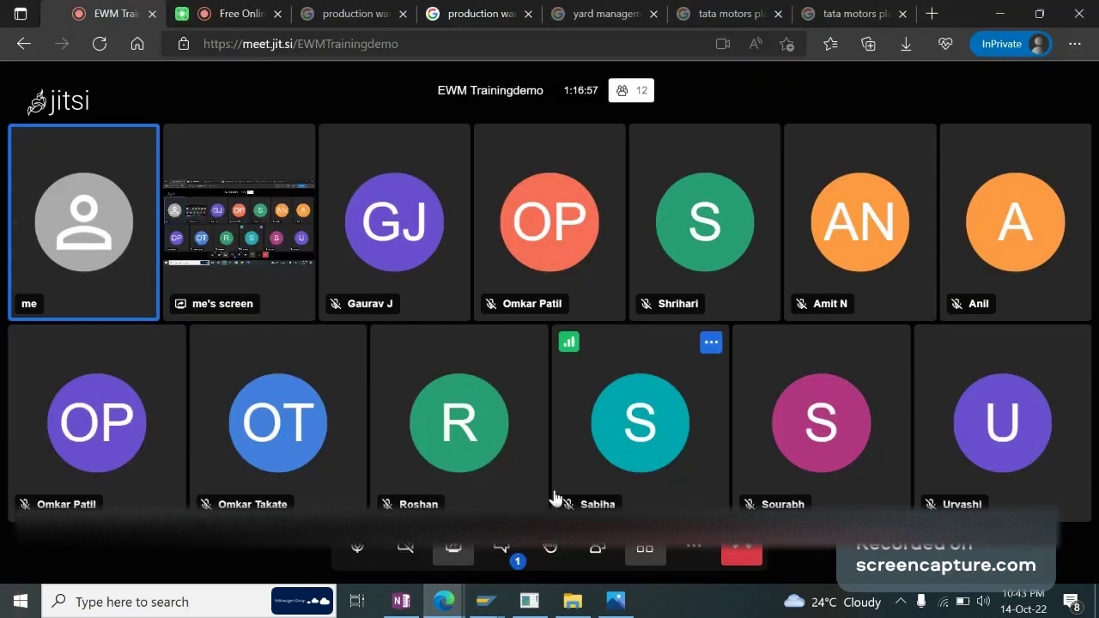
click(503, 554)
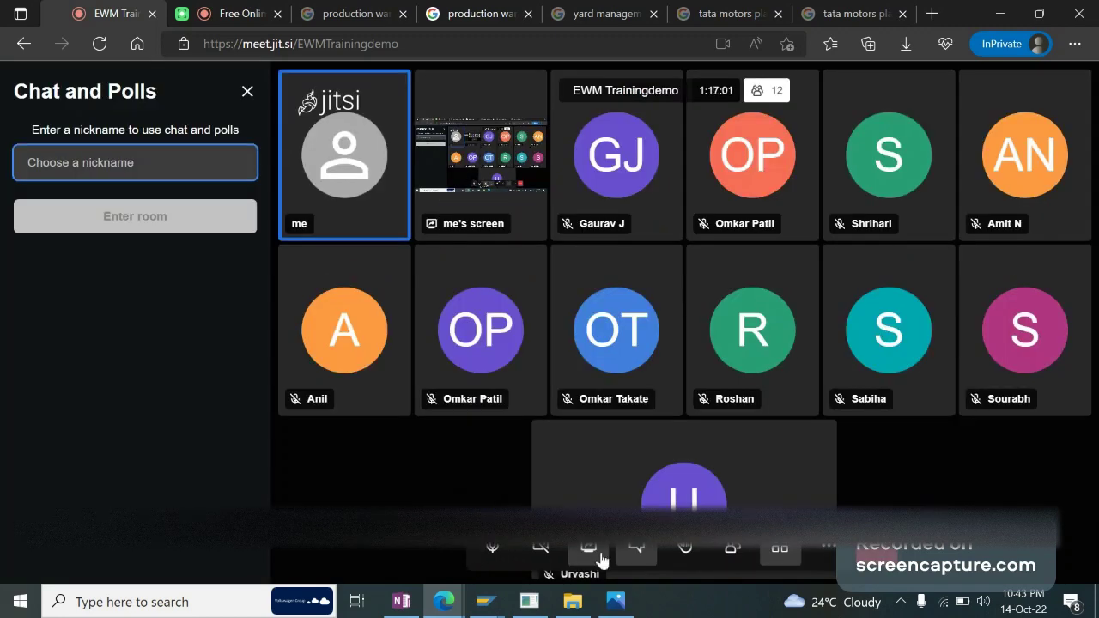
click(636, 547)
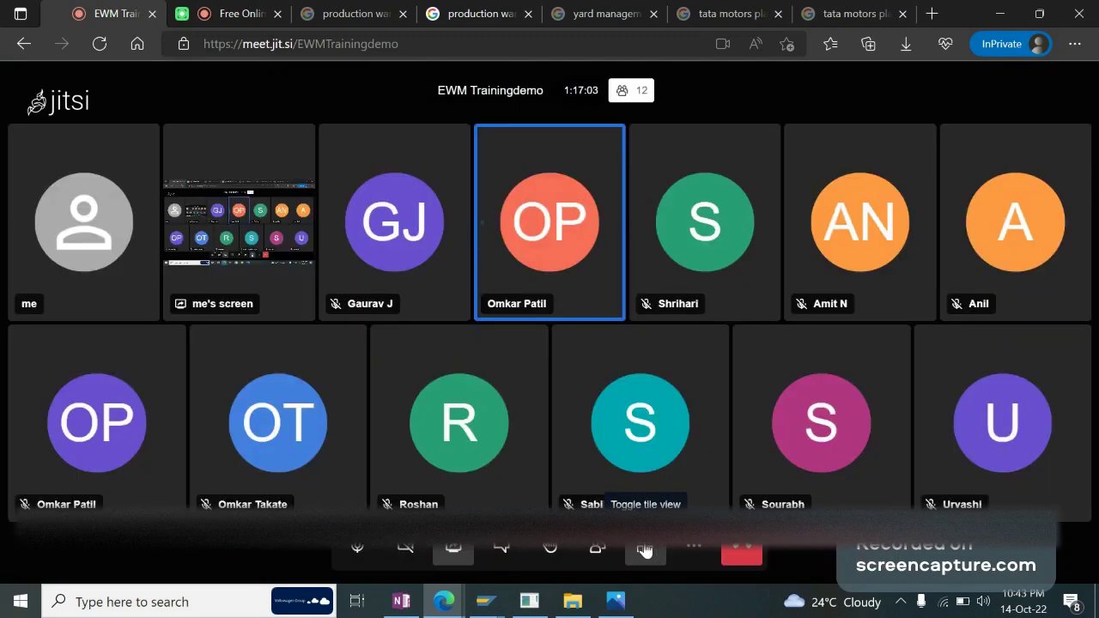
click(487, 552)
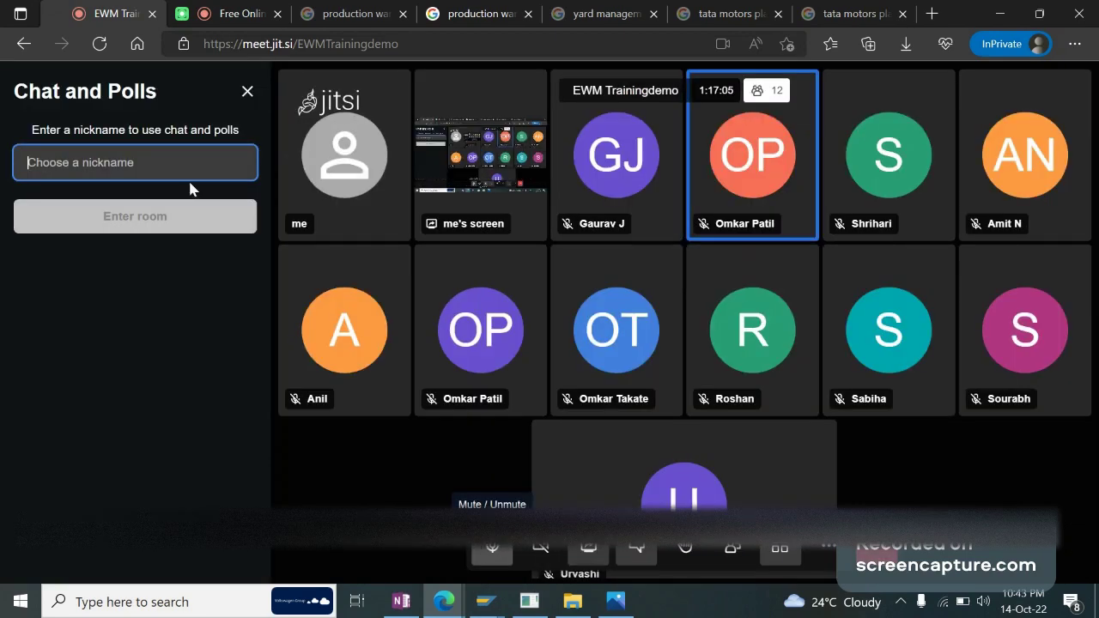
click(247, 93)
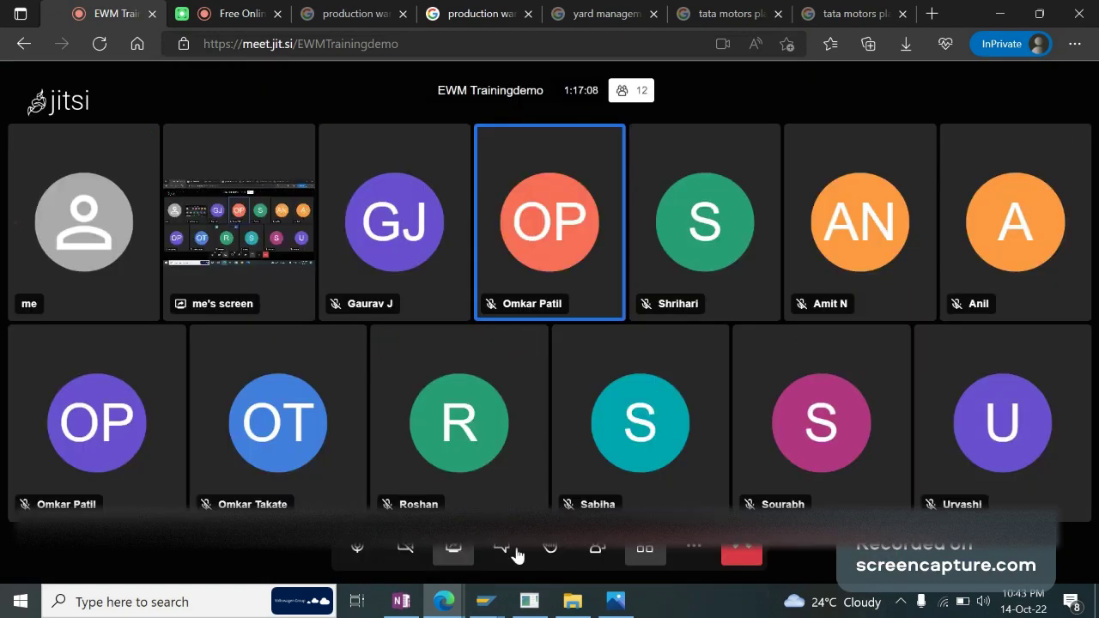
click(514, 548)
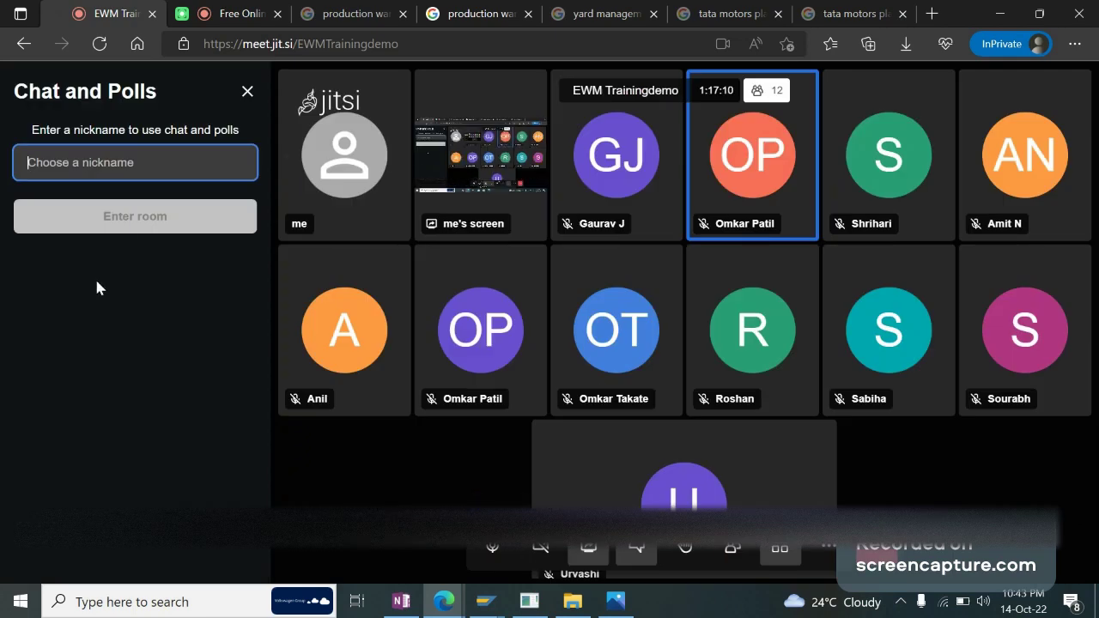
text(pk)
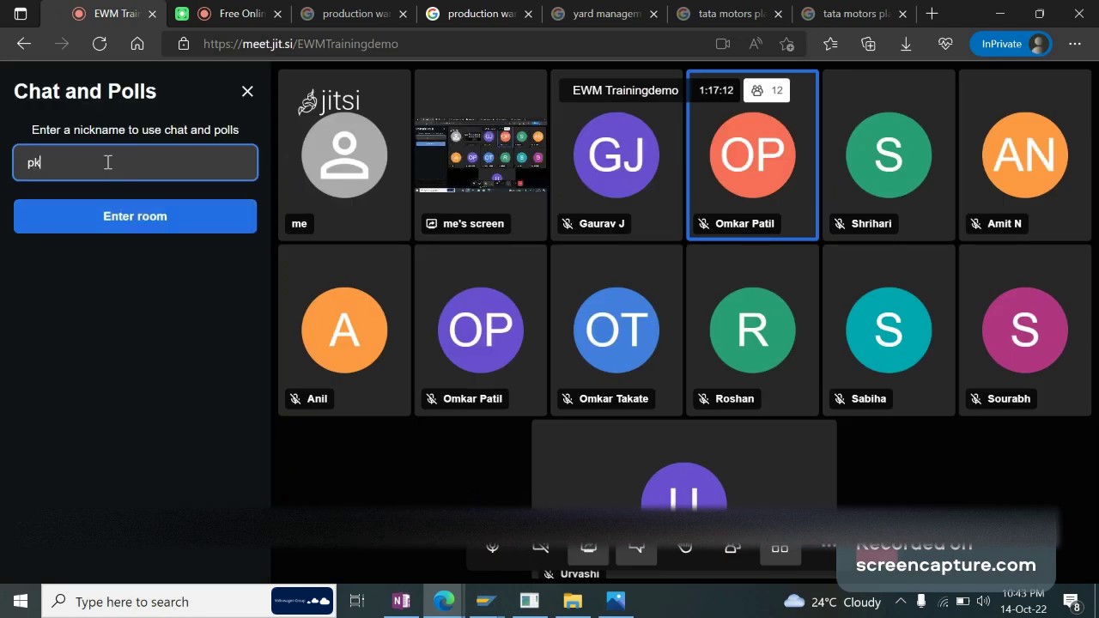
key(Return)
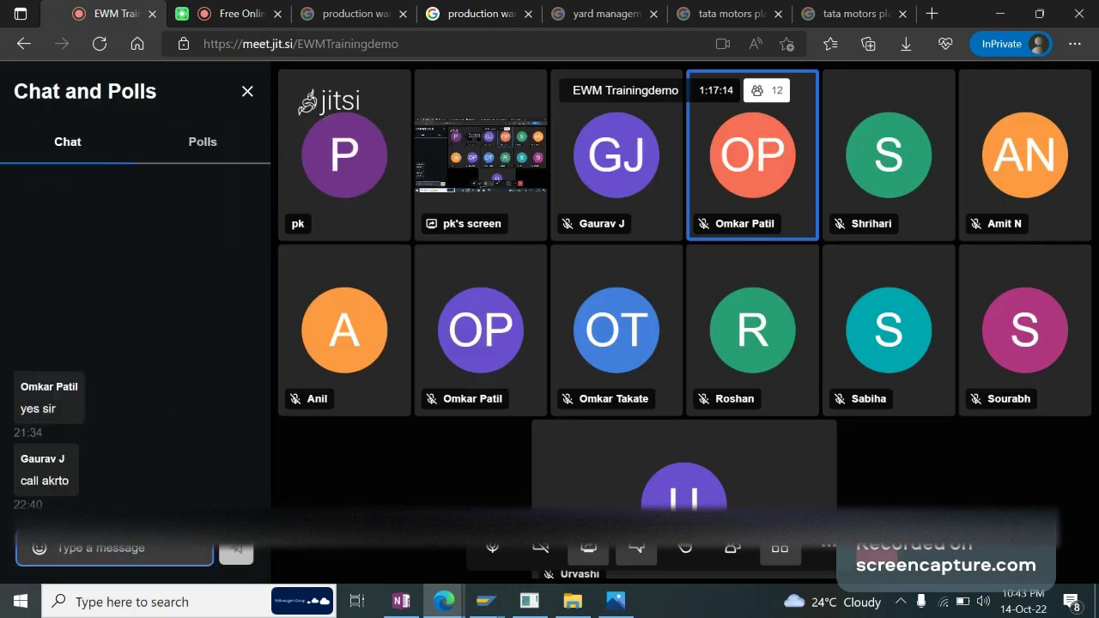
Step: Send "ok" in the meeting chat, mute the microphone and dismiss the muted notice
text(ok)
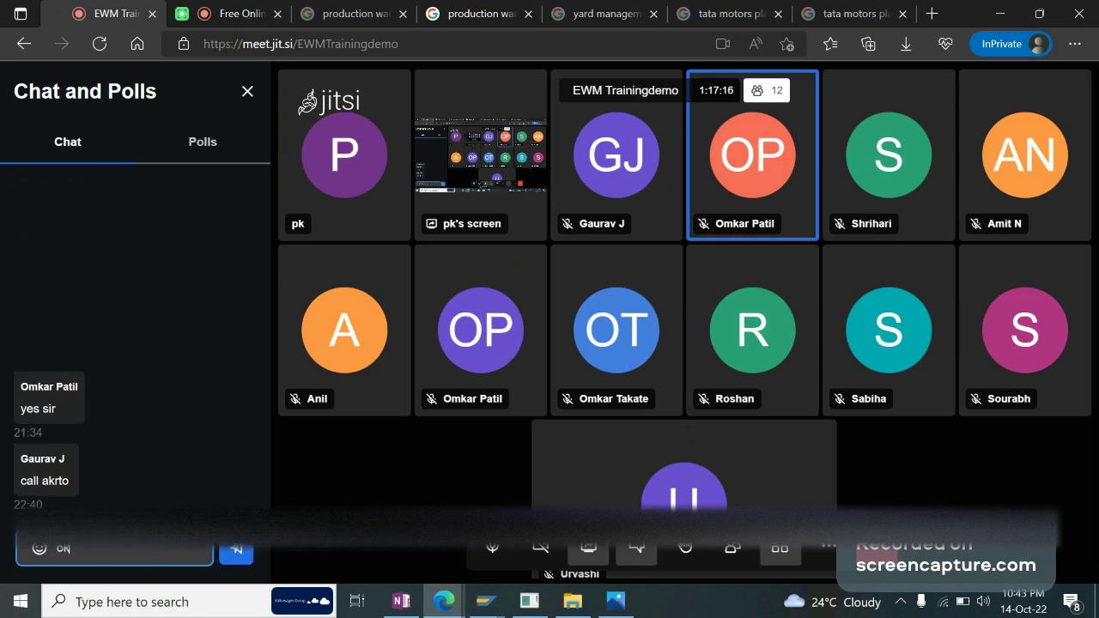
key(Return)
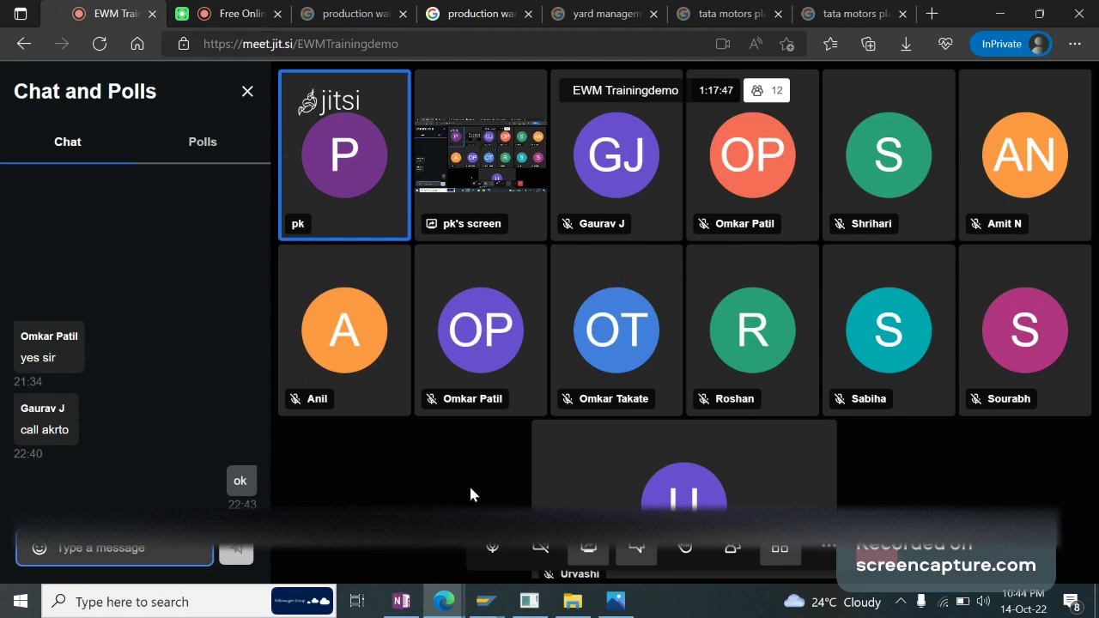
click(489, 550)
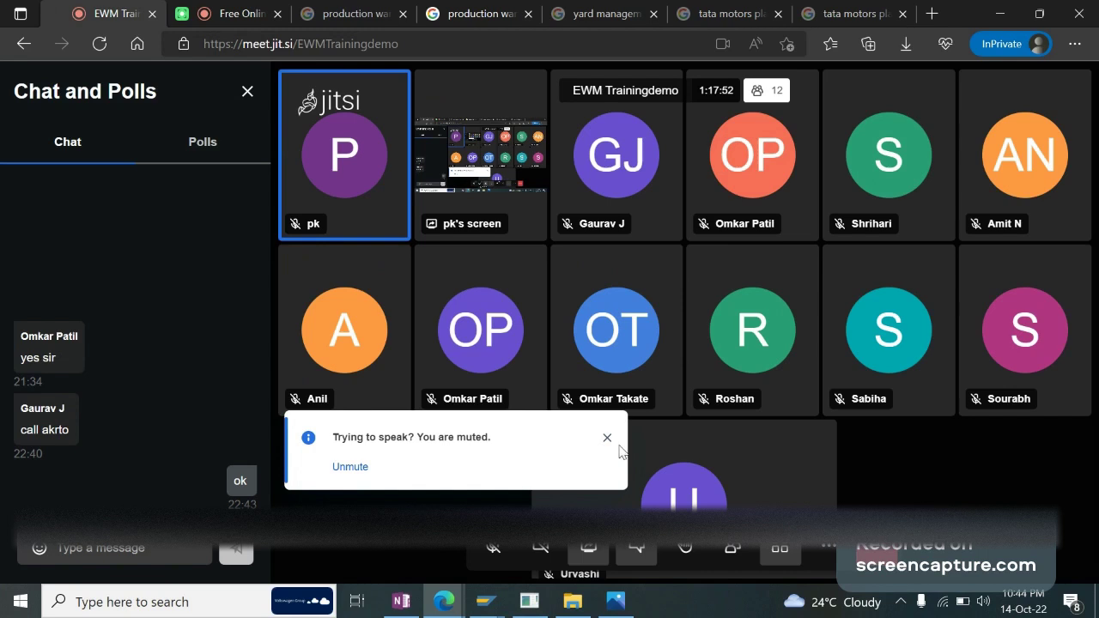
click(606, 440)
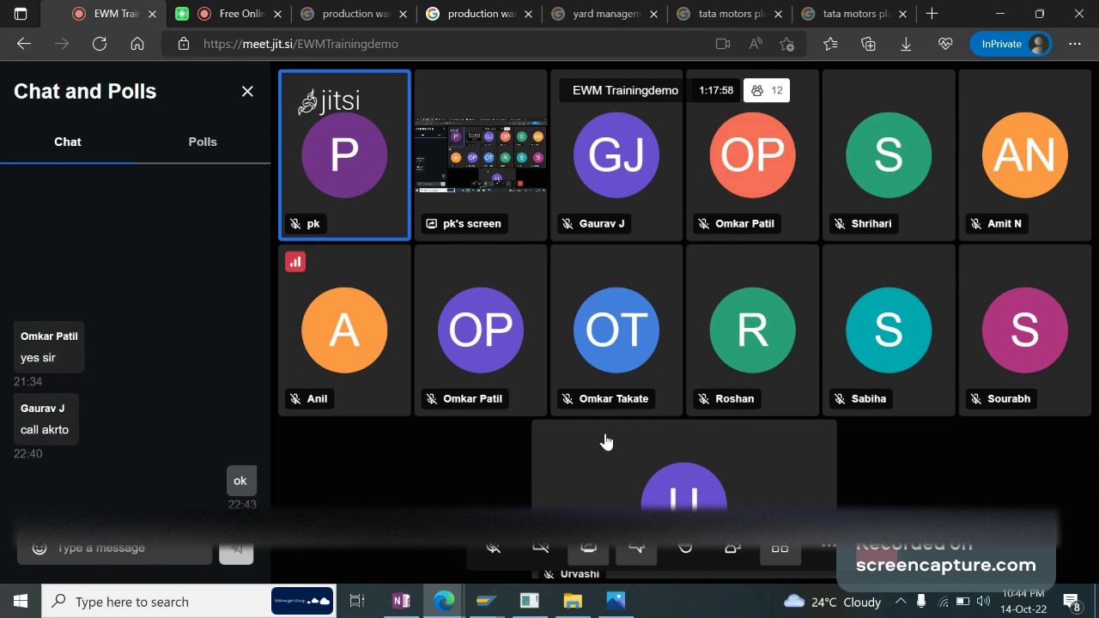
Step: Return to the SAP Display IMG session and open Specify Storage Type Search Sequence for Putaway
click(486, 601)
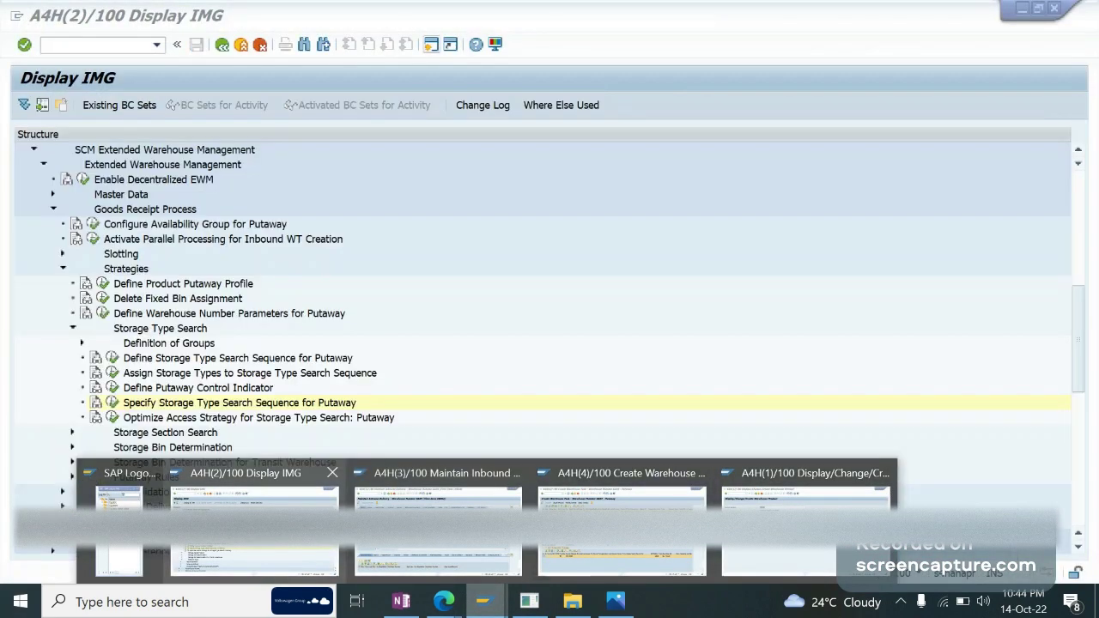
click(245, 474)
click(112, 403)
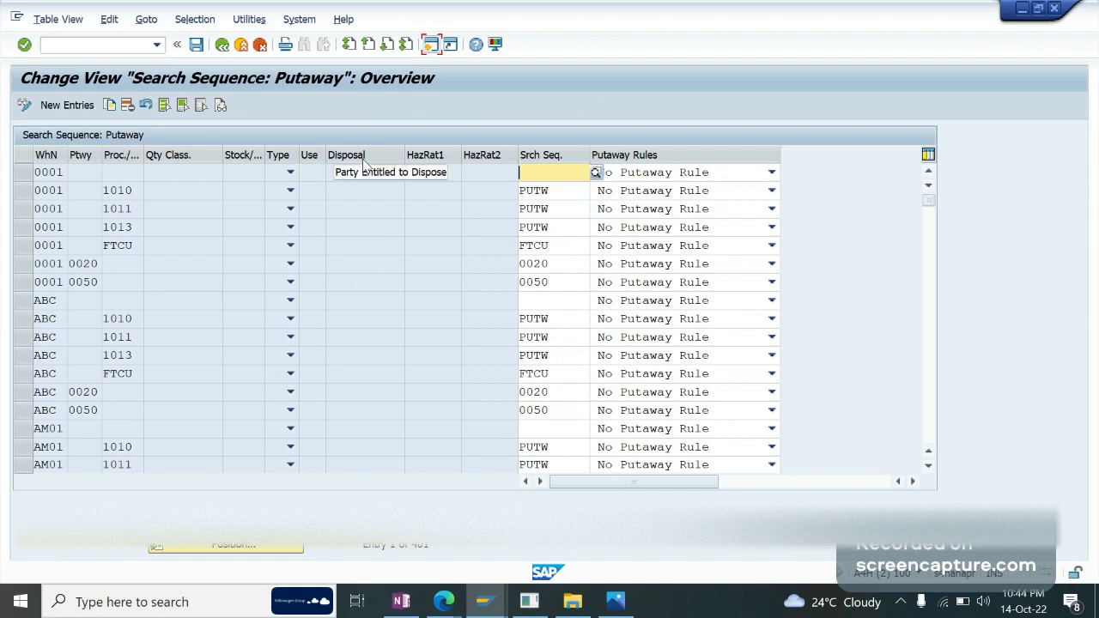
click(363, 234)
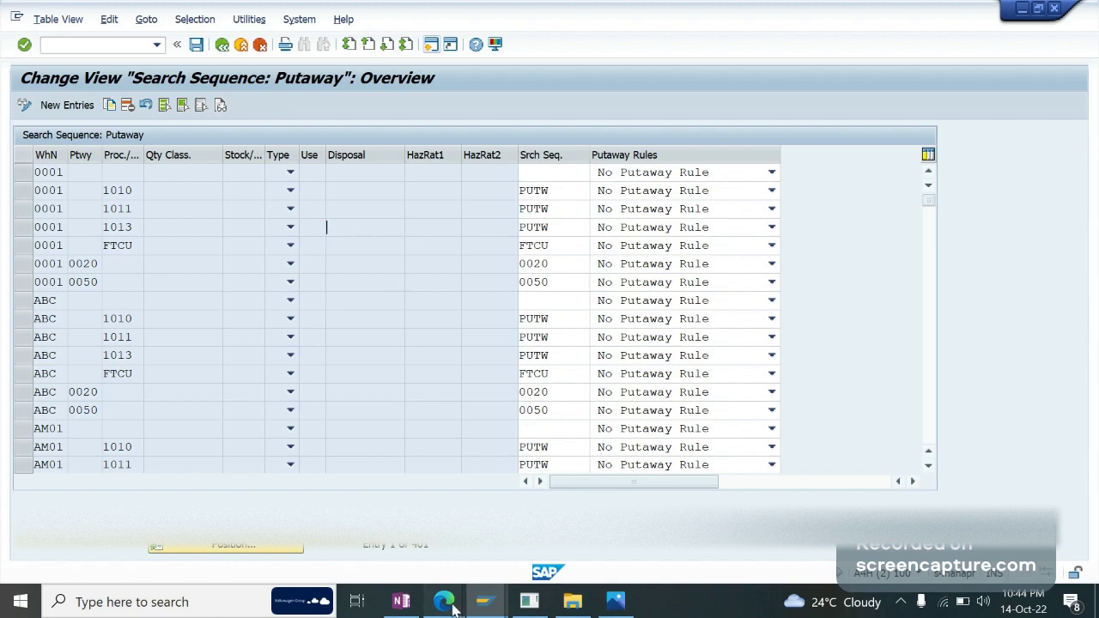
Step: Check the Jitsi meeting, return to the putaway search sequence overview and examine its quantity class and stock type columns
mouse_move(444, 601)
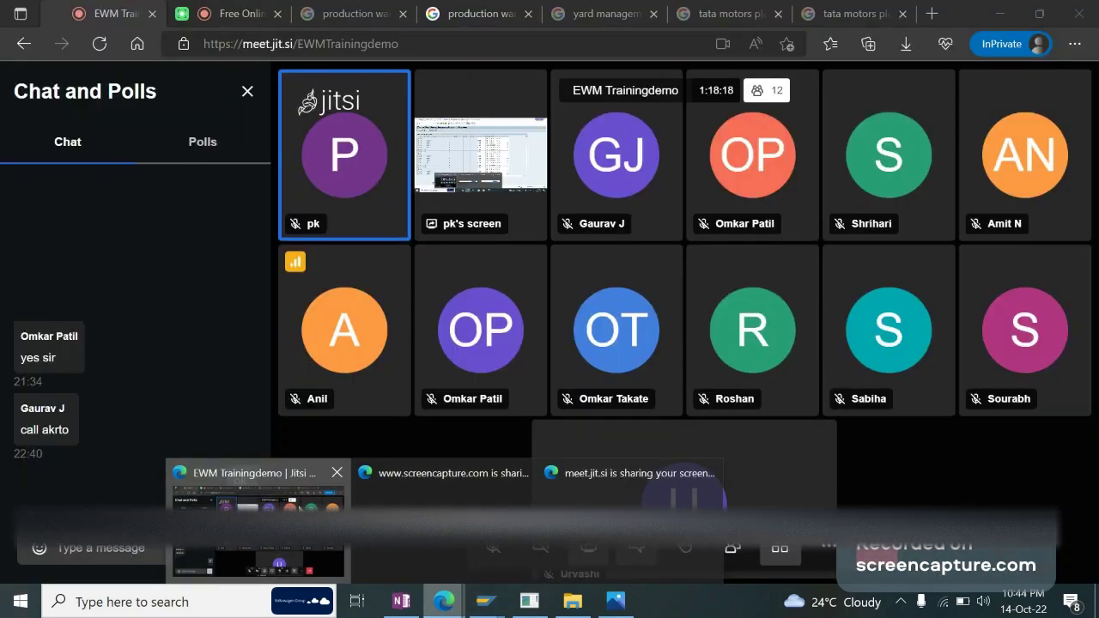
click(258, 524)
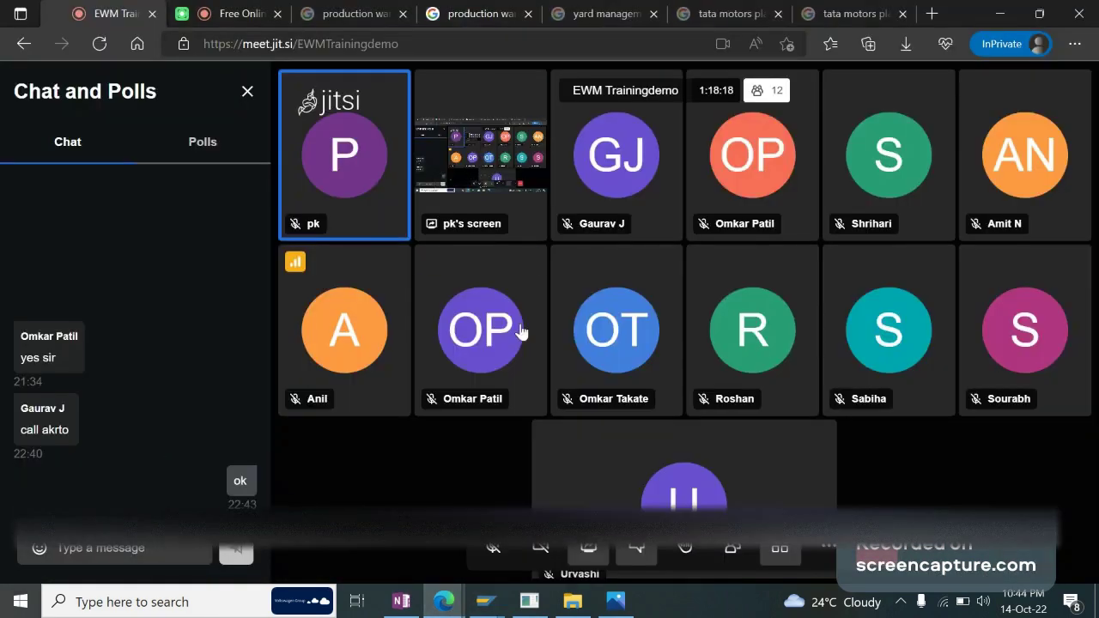
click(486, 599)
click(311, 551)
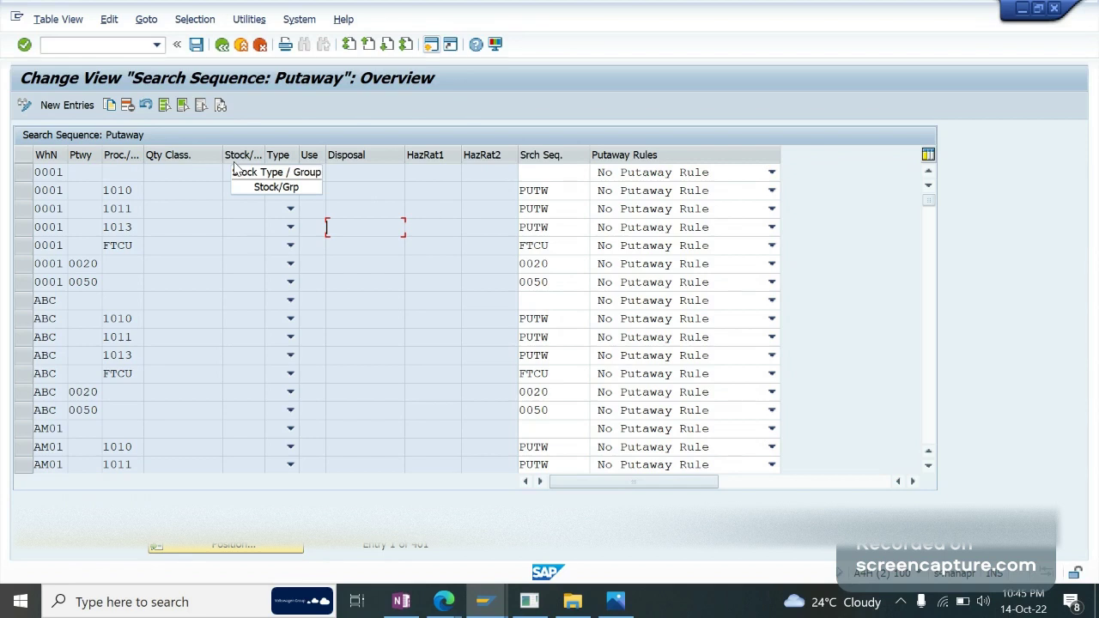
click(188, 176)
click(244, 281)
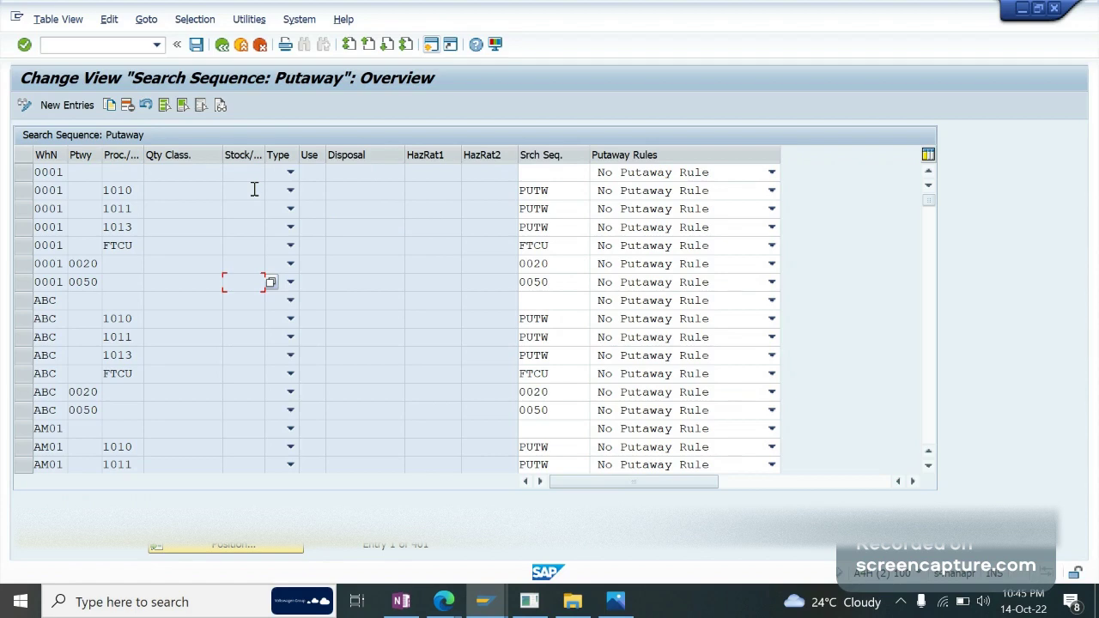
Step: Switch to the OneNote Summery page and copy the line "9122 Tail lamp (0020)" below the dashboard note
click(486, 615)
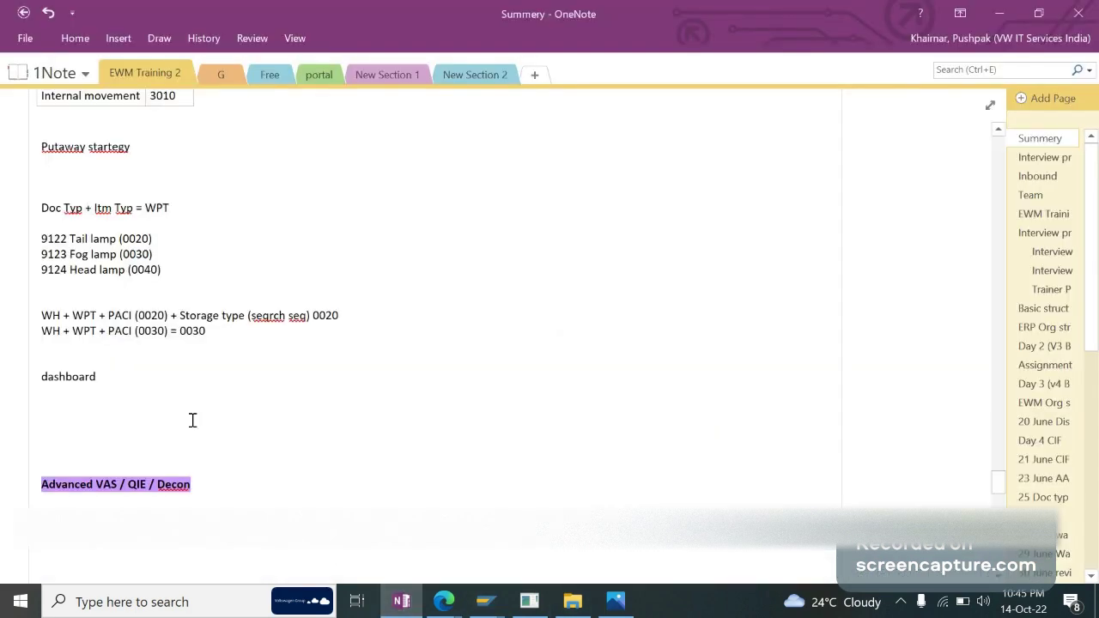
key(Return)
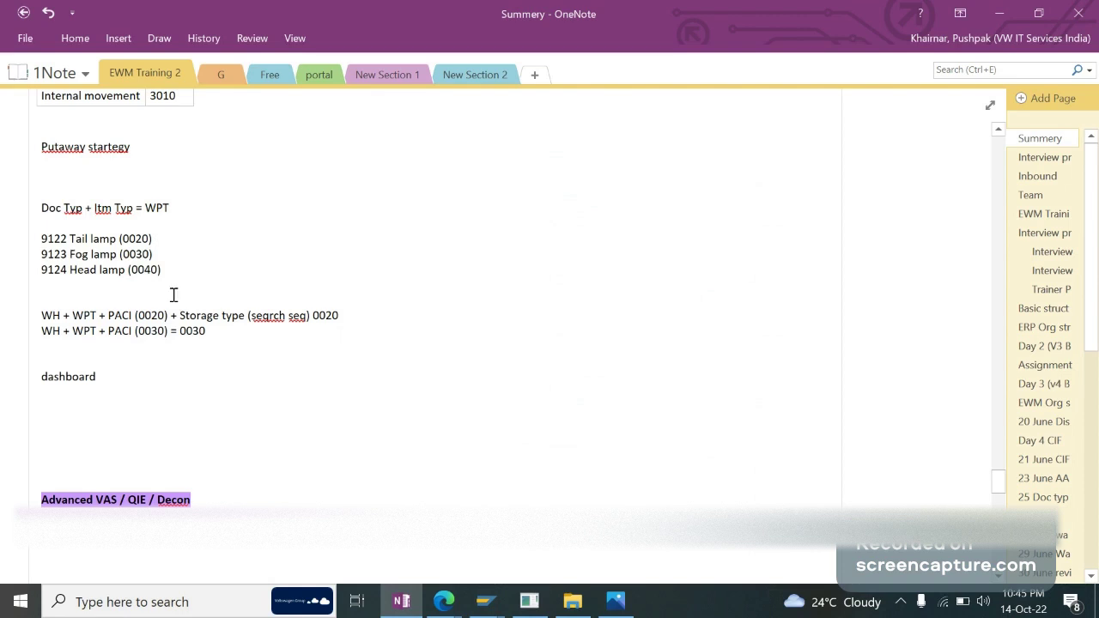
drag(158, 239, 43, 241)
key(ctrl+c)
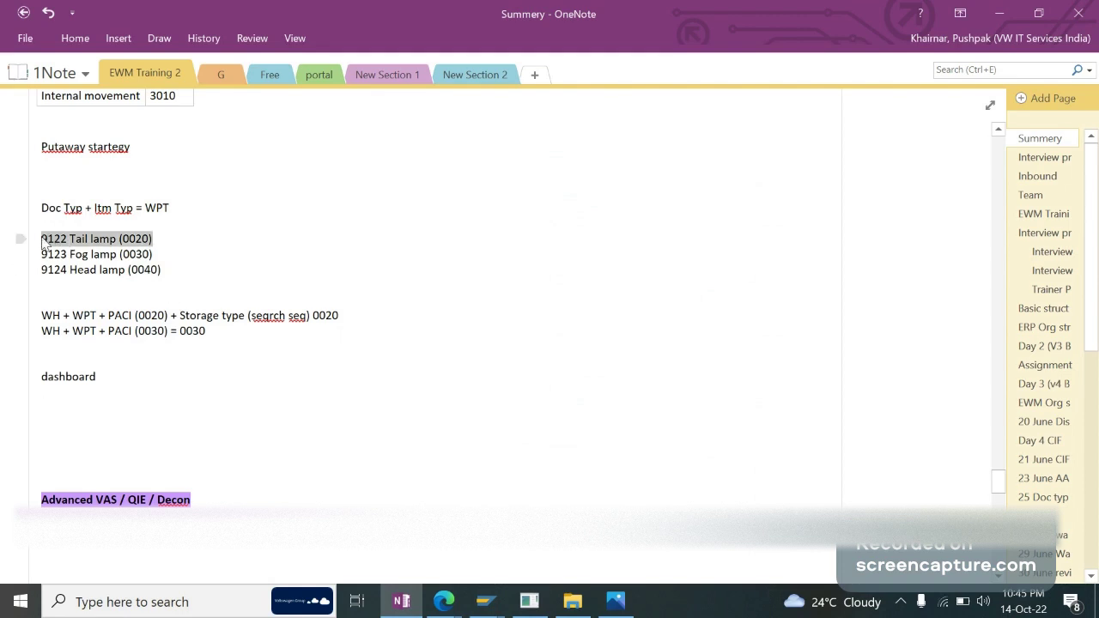
click(100, 430)
key(ctrl+v)
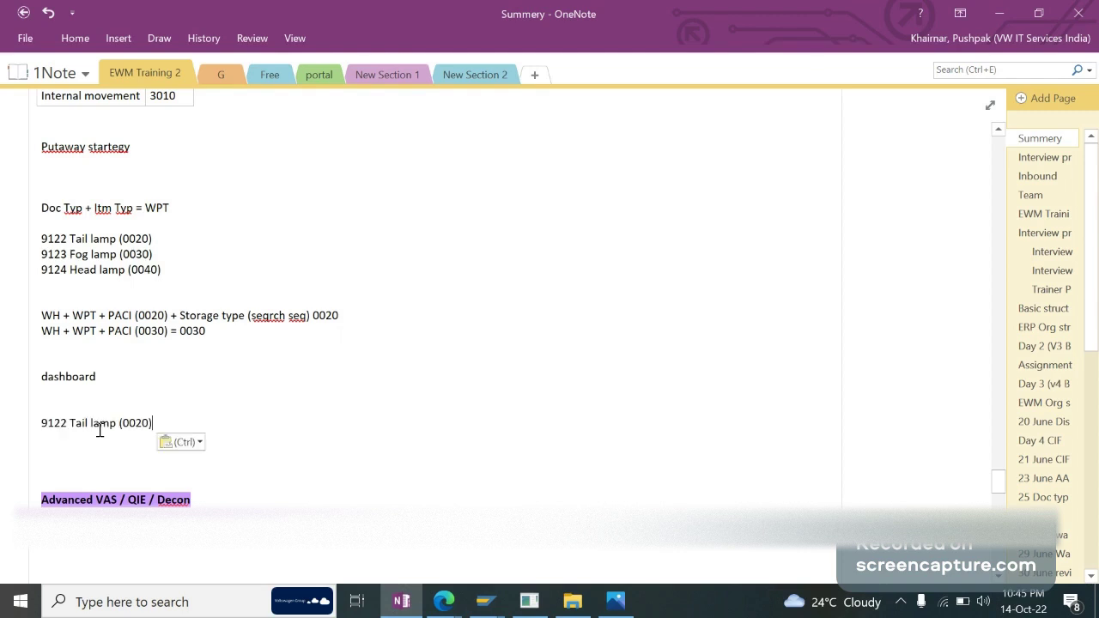
Step: Add the lines "Internal TATA vendor" and "External Minda" below the copied tail lamp line
key(Return)
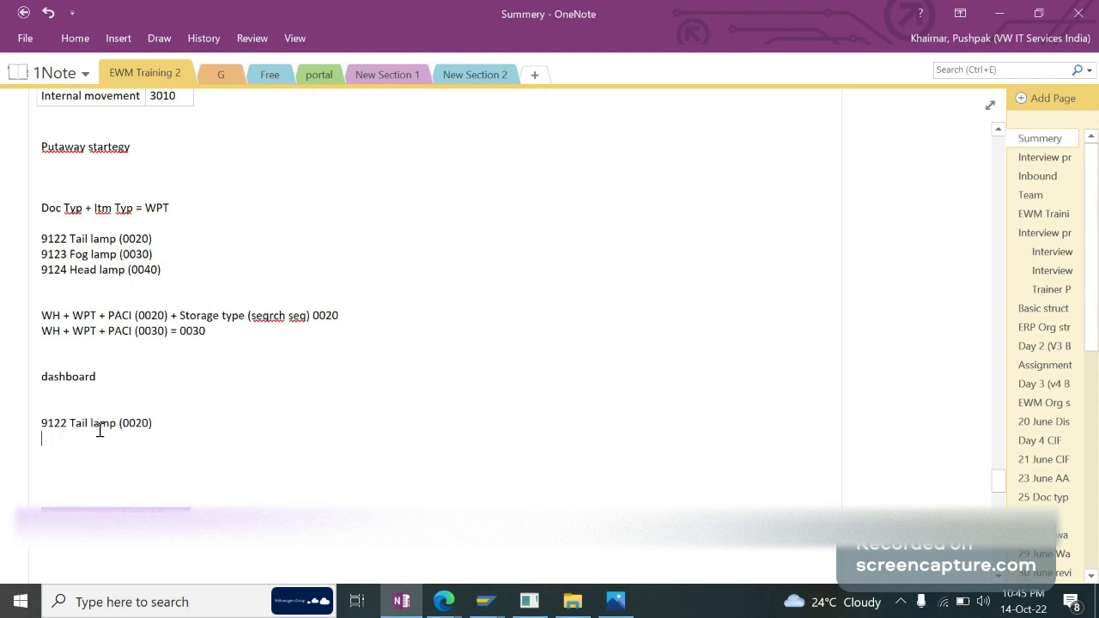
text(T)
key(BackSpace)
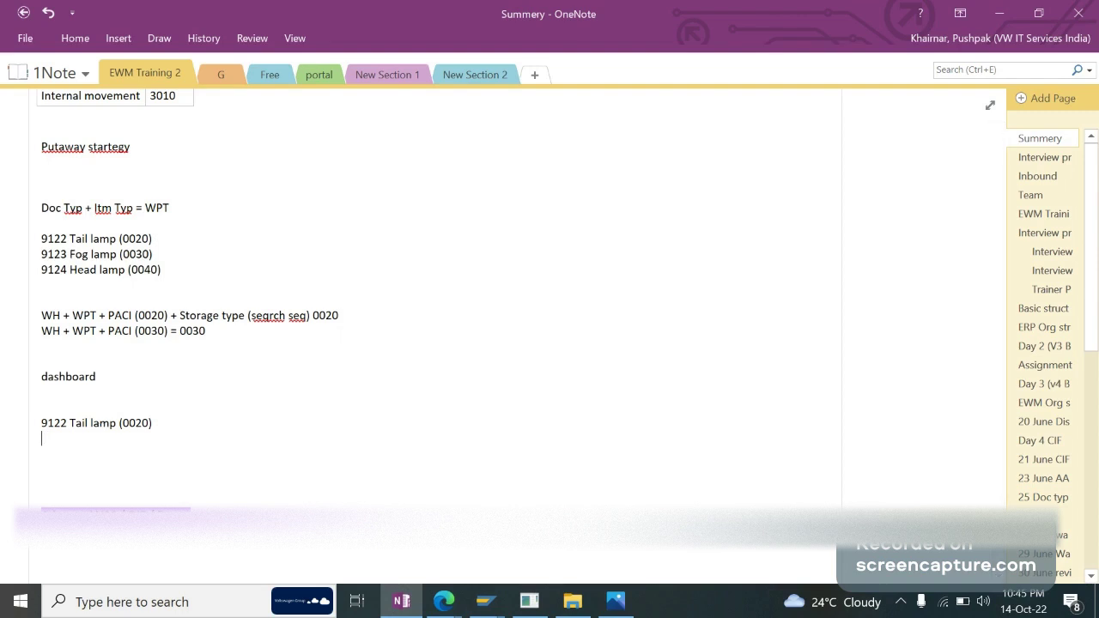
text(Internal ta)
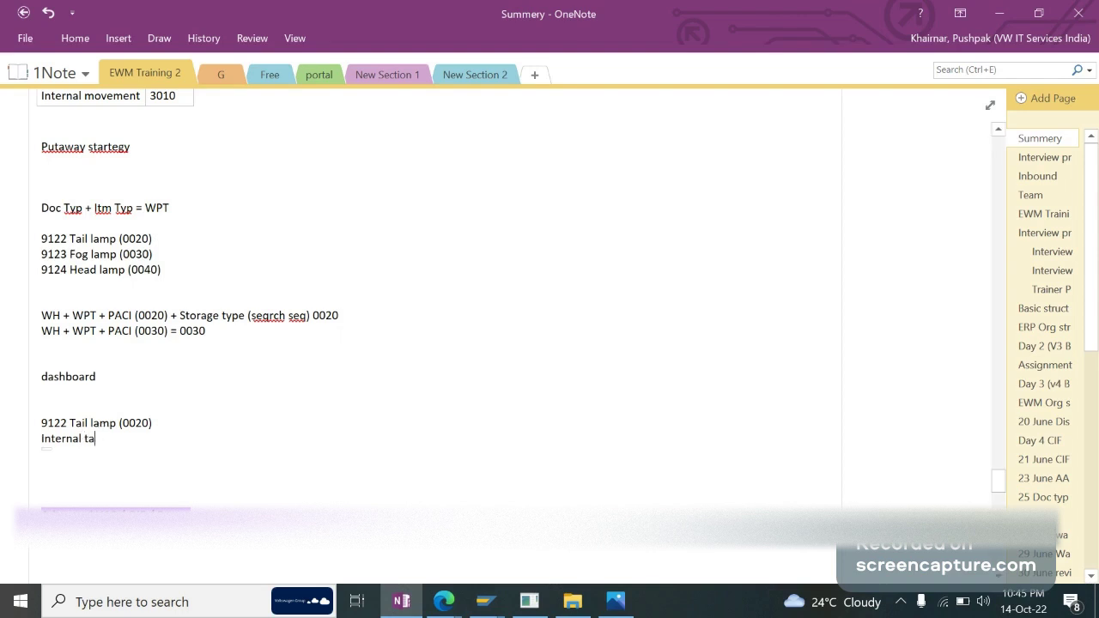
text(ta vendor)
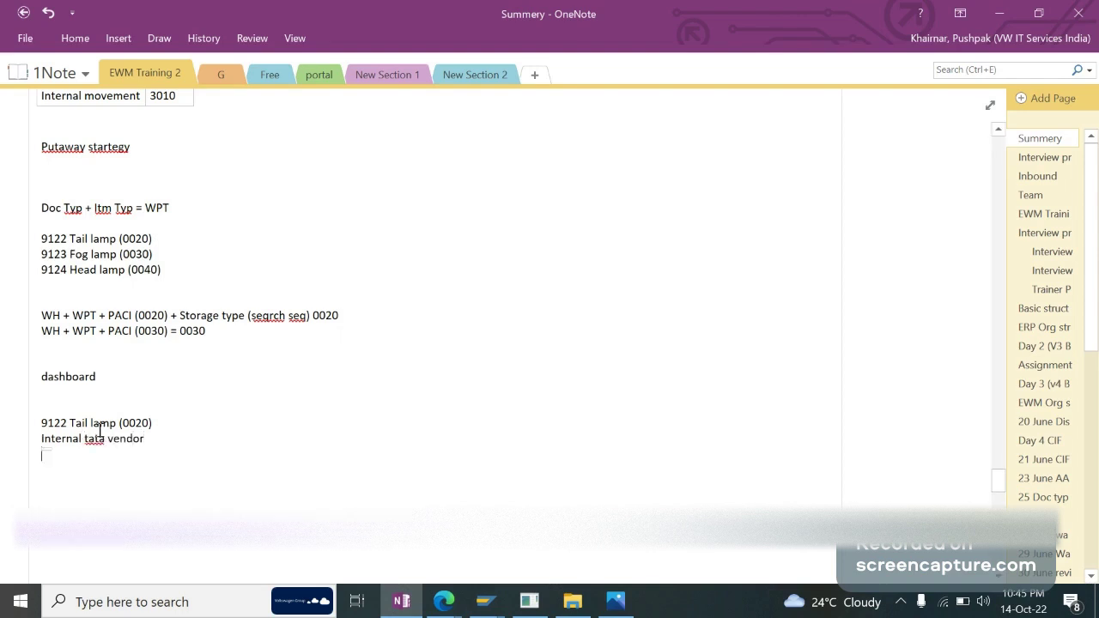
text(External Minda)
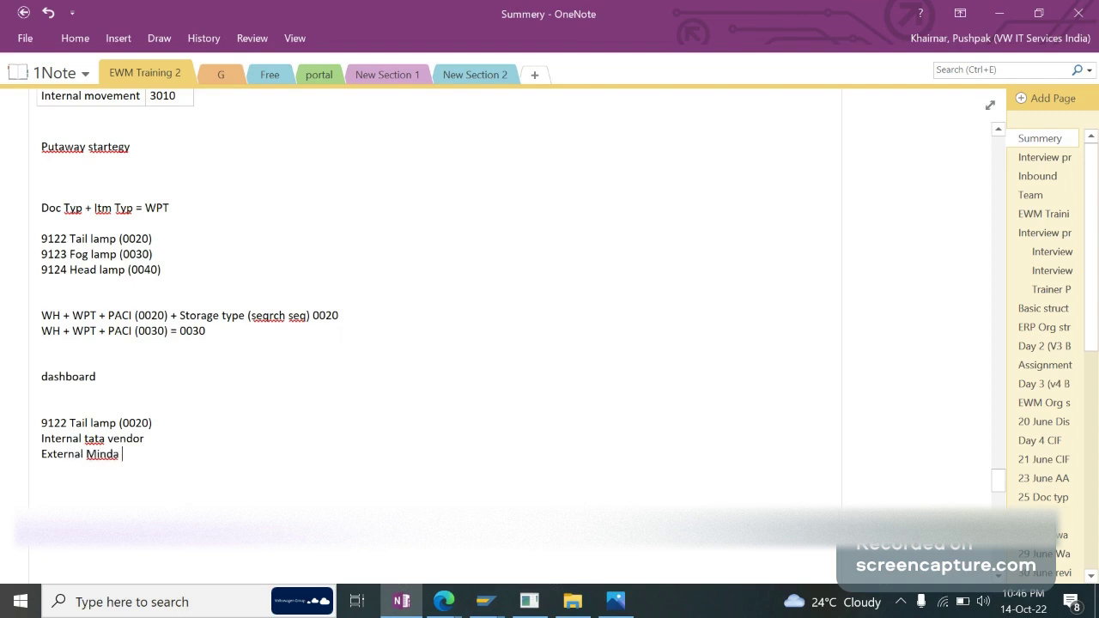
text( industries)
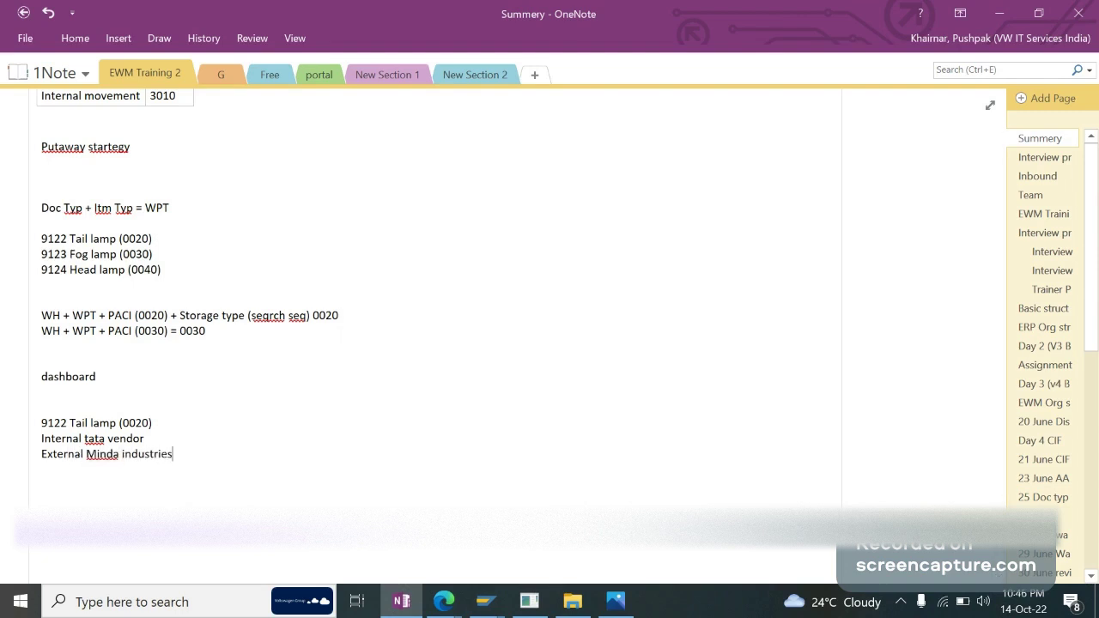
key(BackSpace)
key(BackSpace)
key(BackSpace)
key(BackSpace)
key(BackSpace)
key(BackSpace)
key(BackSpace)
key(BackSpace)
key(BackSpace)
double_click(95, 442)
text(TATA)
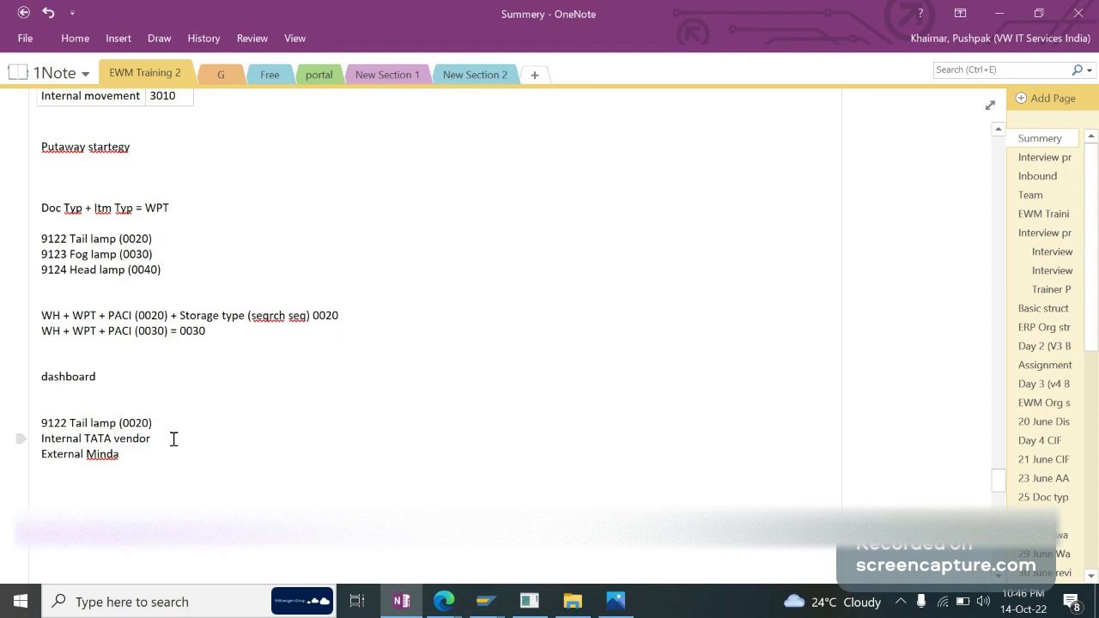
Step: Review the two vendor lines against the Stock Type / Group column in the SAP putaway search sequence and return to the notes
drag(172, 439, 45, 441)
drag(143, 466, 41, 454)
click(142, 458)
key(alt+Tab)
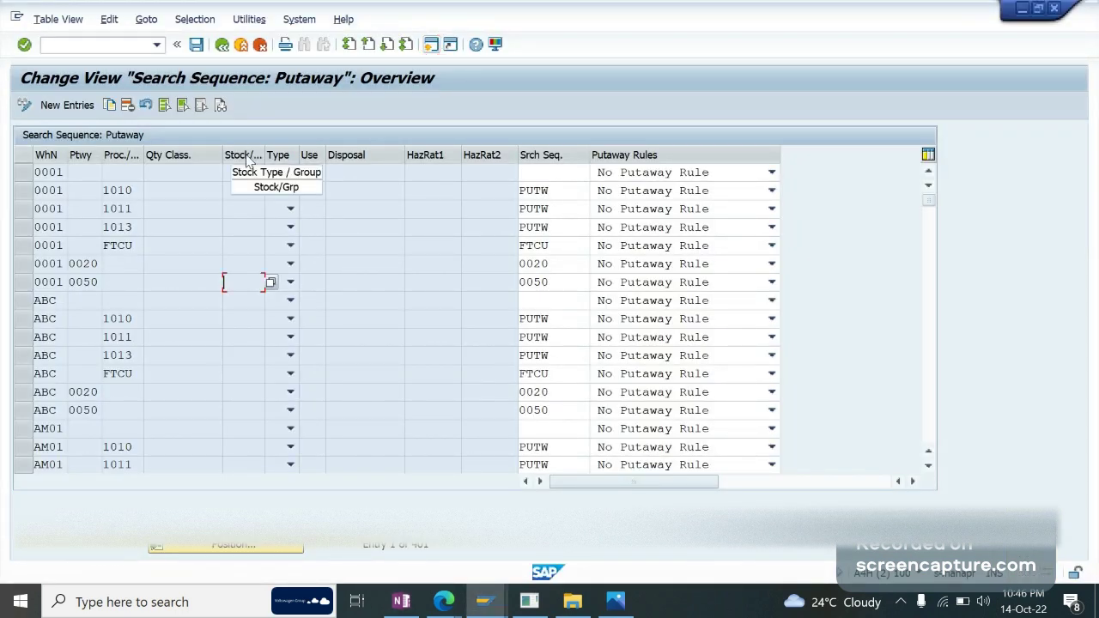
key(alt+Tab)
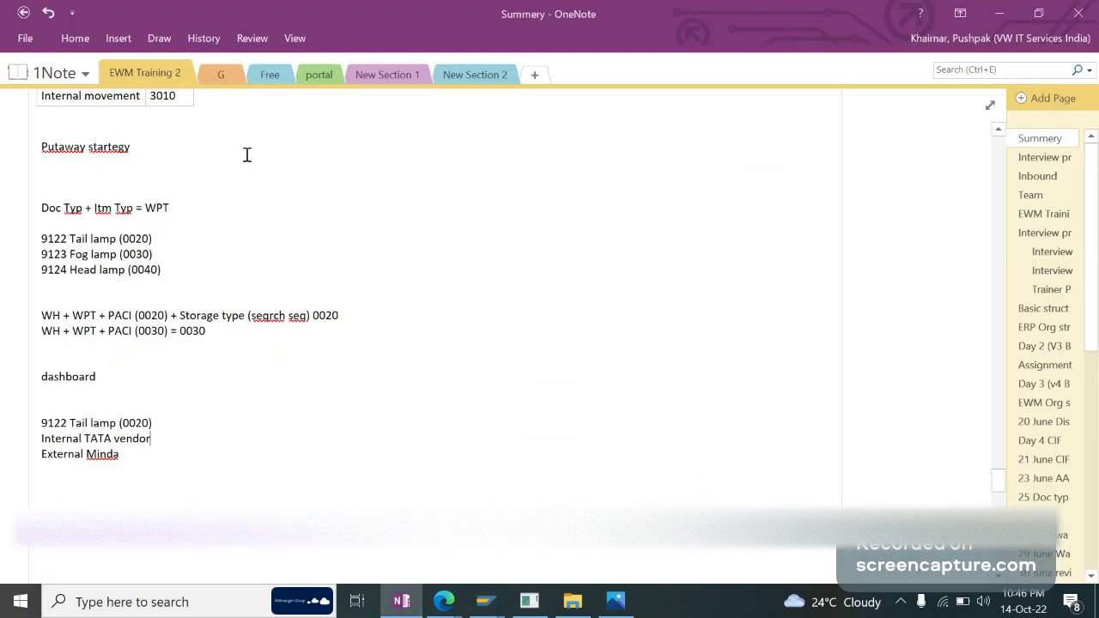
Step: Turn the two vendor lines into a two-column table and enter "Unrestricted stock" beside Internal TATA vendor
key(Tab)
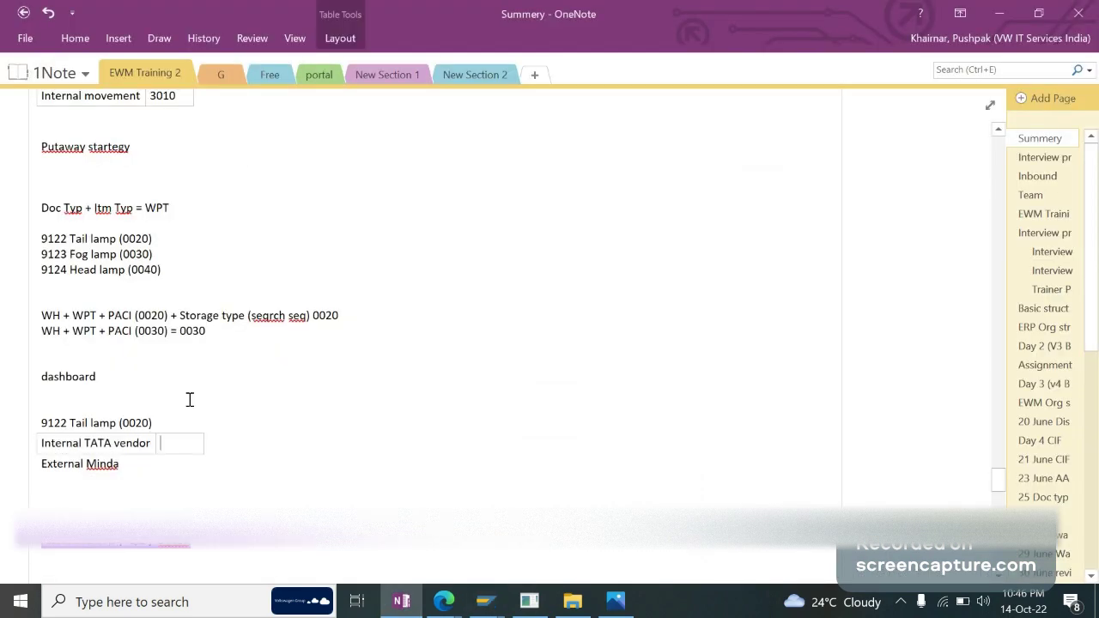
click(134, 466)
key(Tab)
click(171, 453)
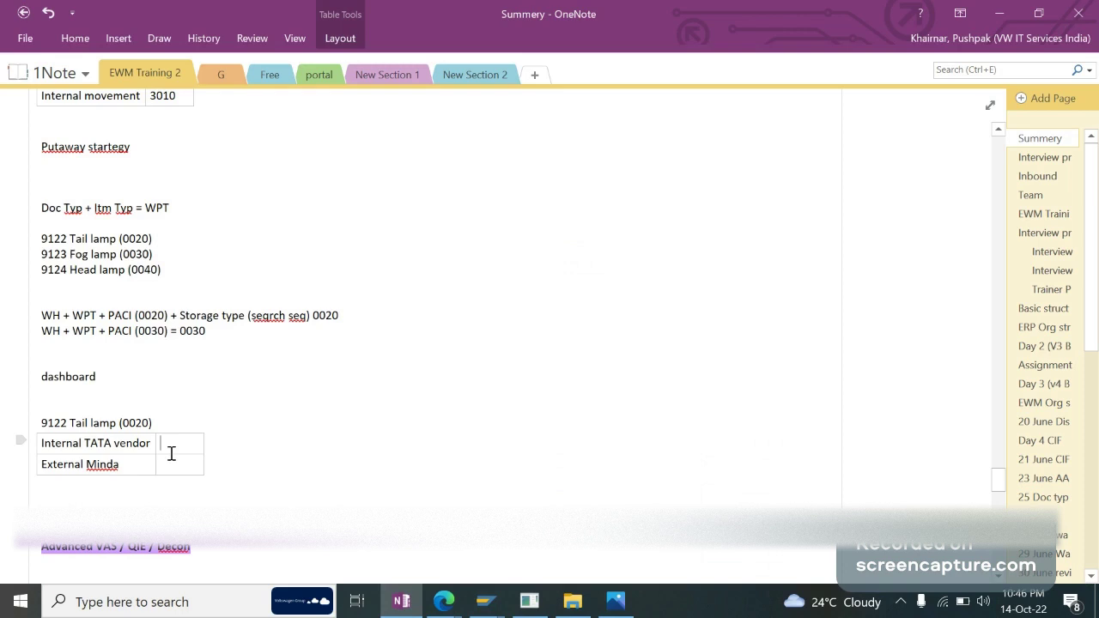
text(Unre)
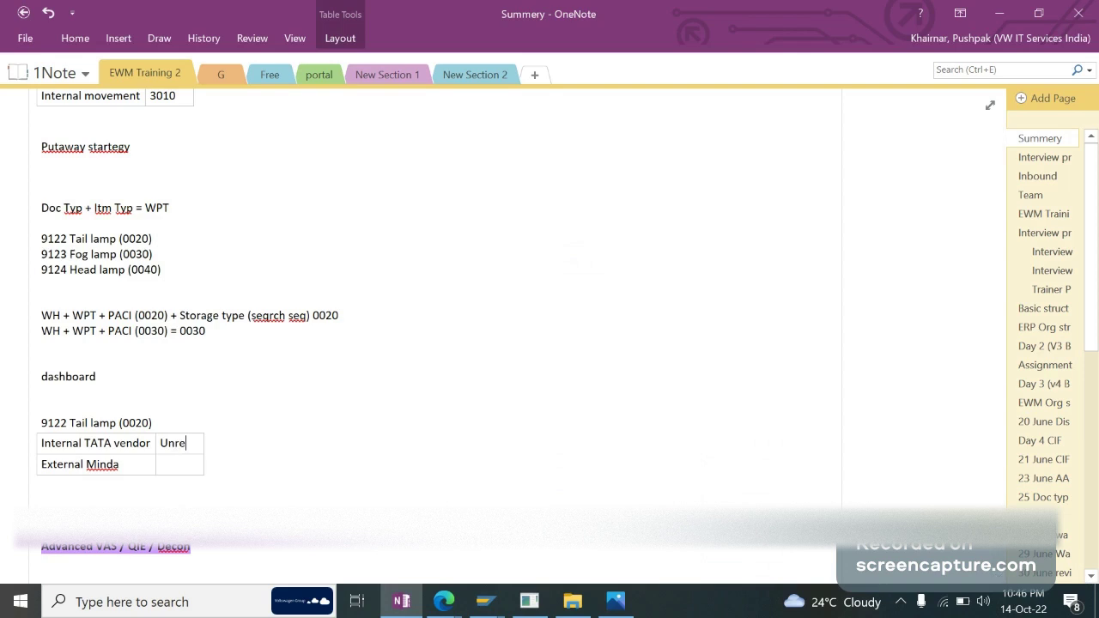
text(stricted st)
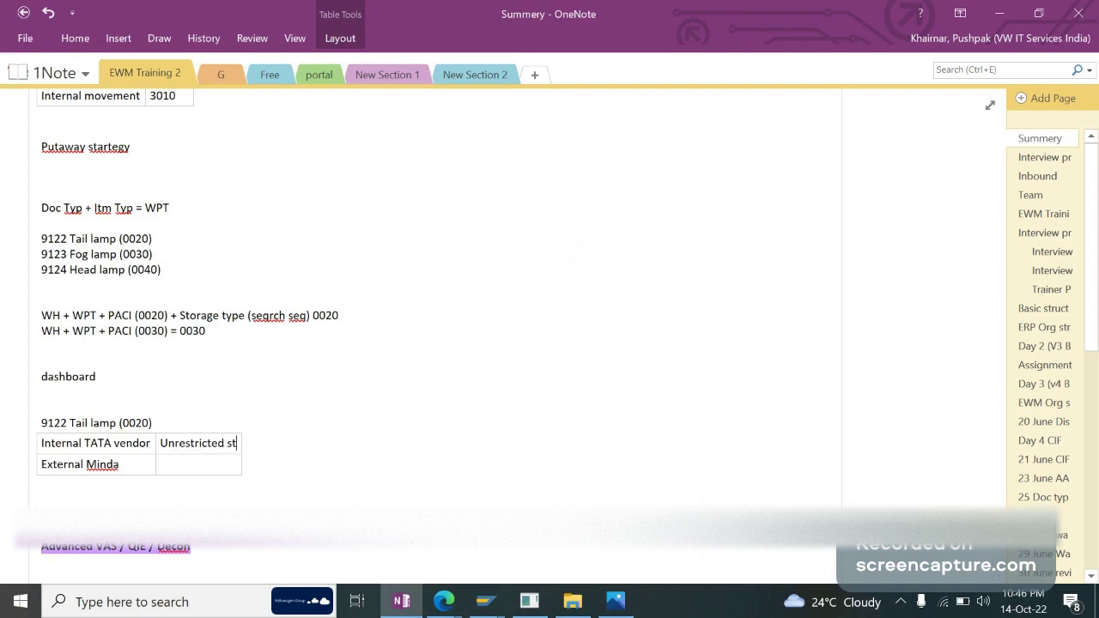
text(ock)
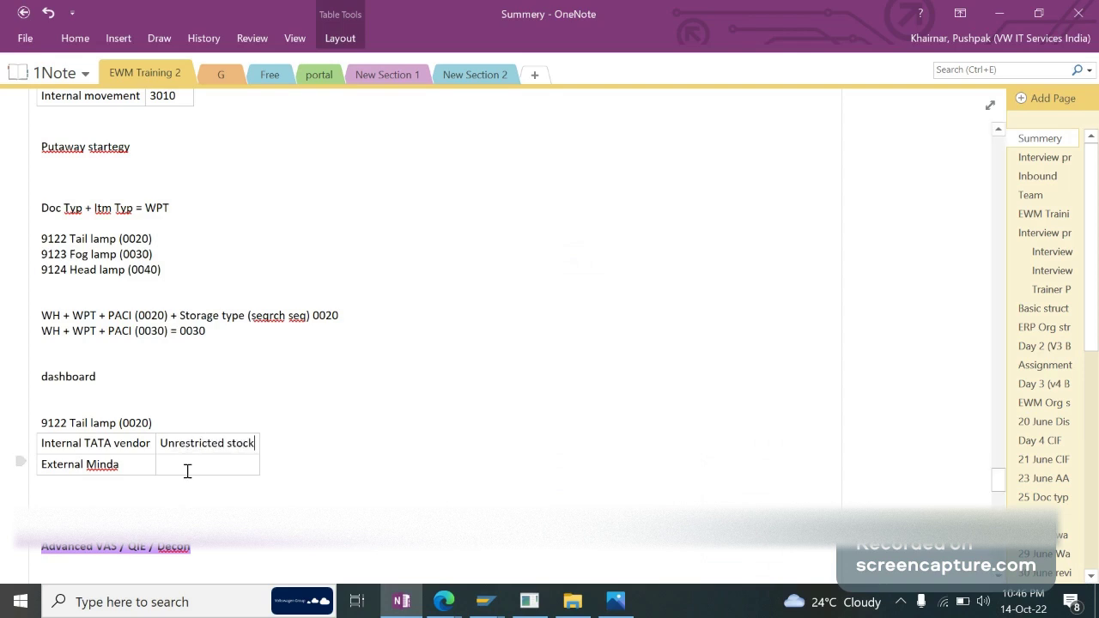
Step: Enter "Quality Q5/6" beside External Minda and append "F1/2" to Unrestricted stock
text(Qualit y check)
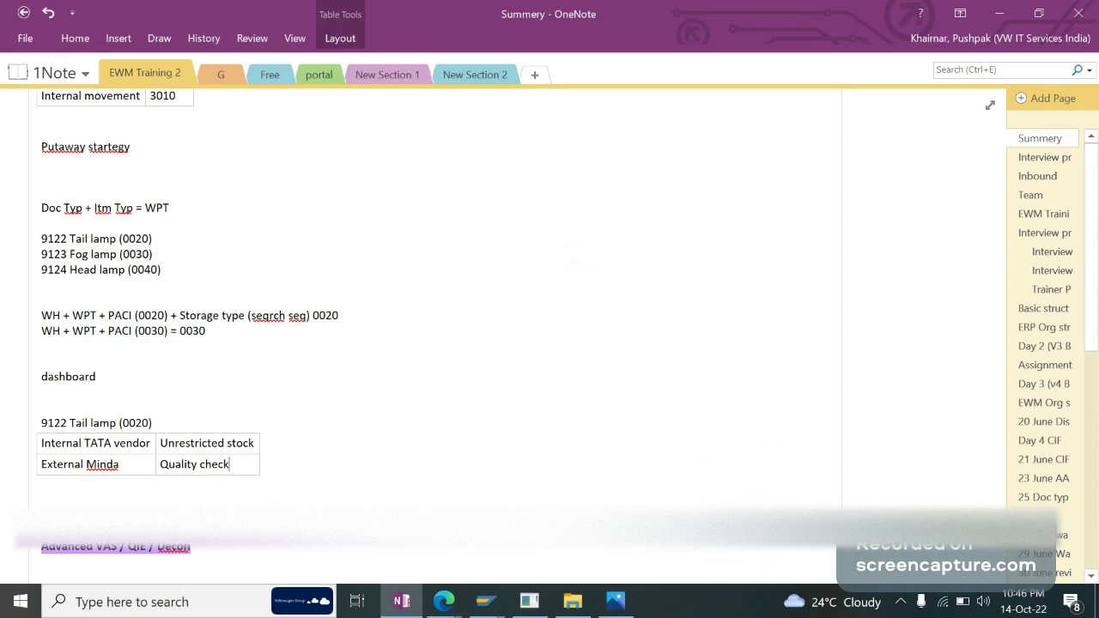
key(BackSpace)
key(BackSpace)
key(BackSpace)
key(BackSpace)
key(BackSpace)
key(BackSpace)
text(Q5)
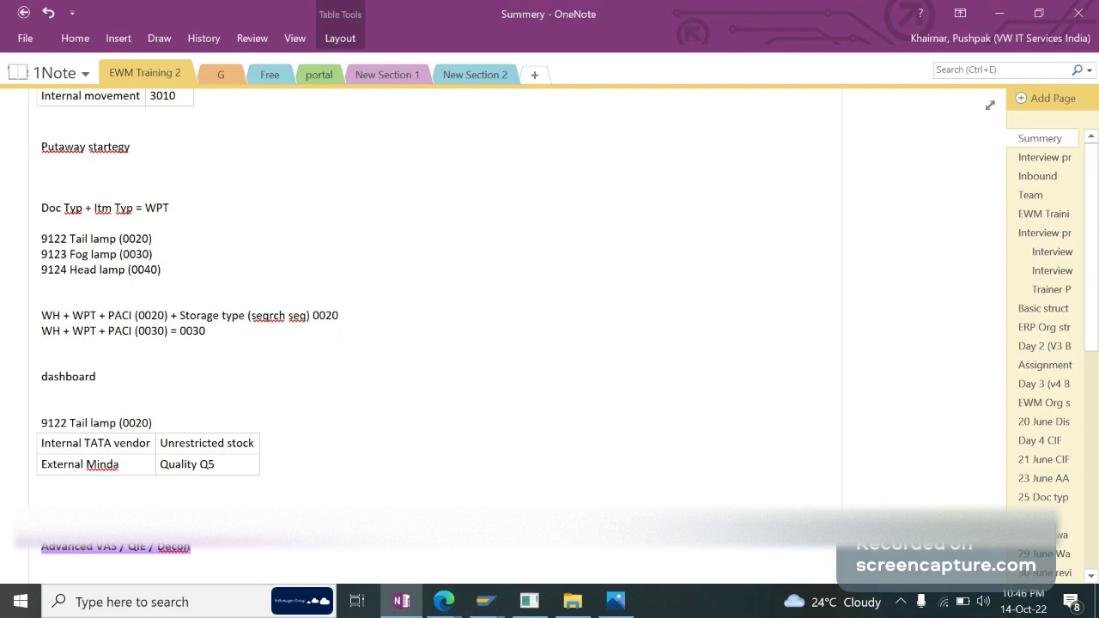
click(255, 444)
text(F1/2)
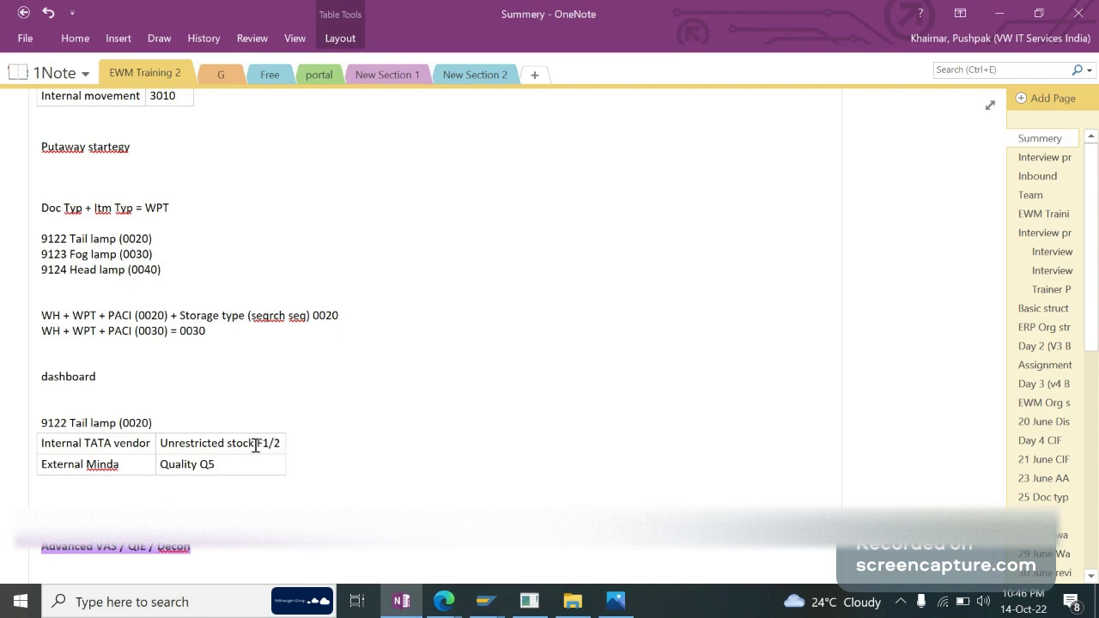
key(Down)
text(/6)
Step: Check the stock type column in SAP's GA09 Create Warehouse Task session and compare it with F1/2 in the OneNote table
key(alt+Tab)
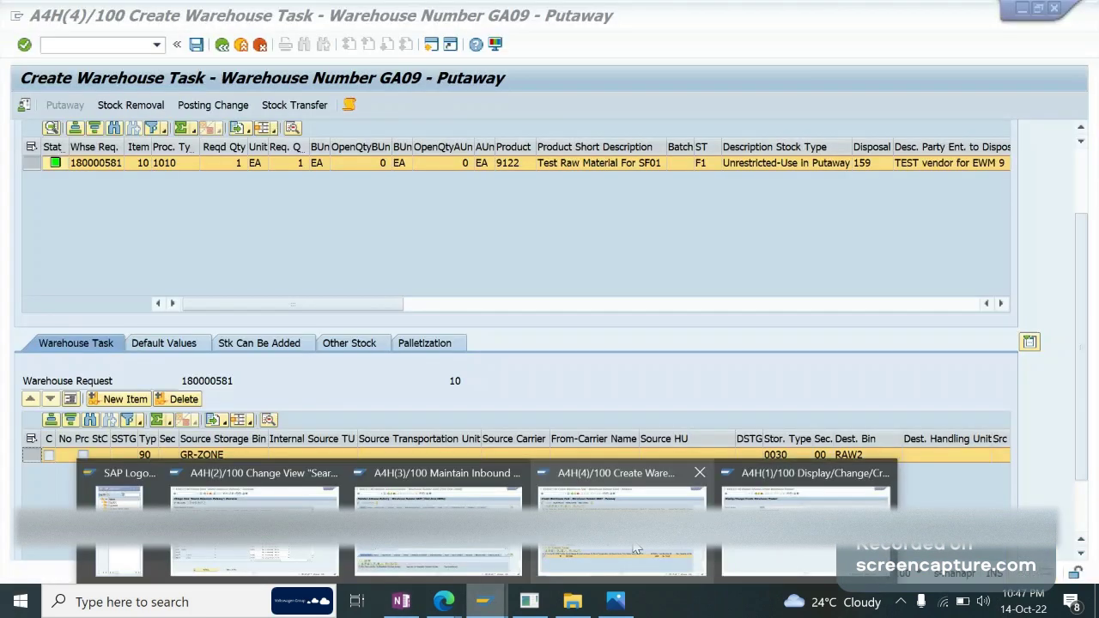
click(637, 550)
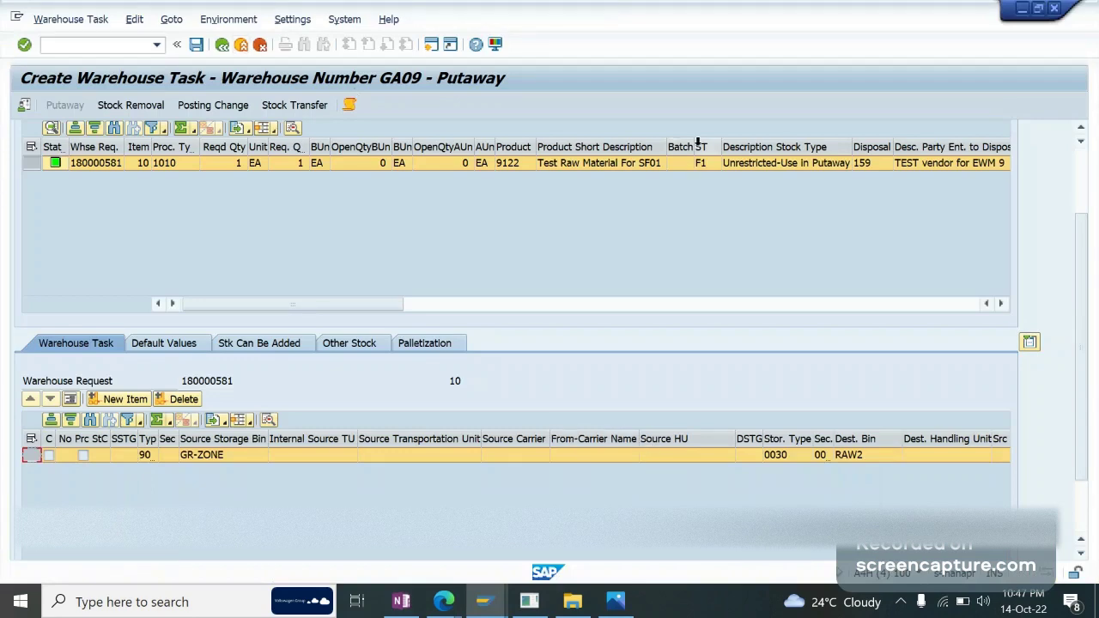
key(alt+Tab)
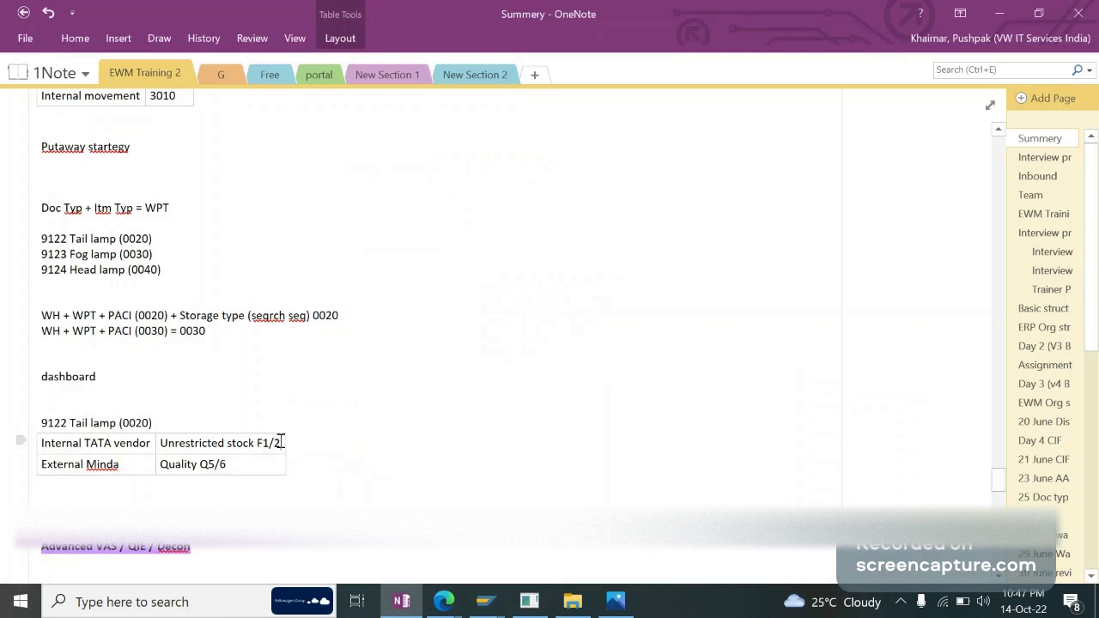
drag(283, 443, 258, 444)
click(259, 447)
Step: Insert "+ F1 St Typ" after PACI (0030) in the second determination line
click(170, 333)
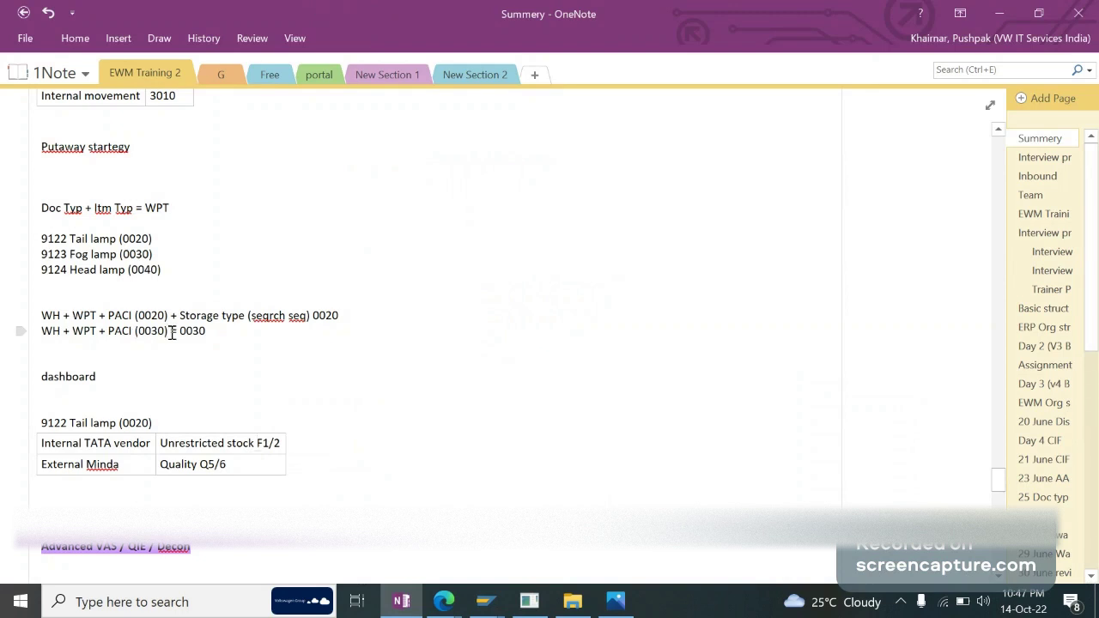
text(+ F1 St Typ)
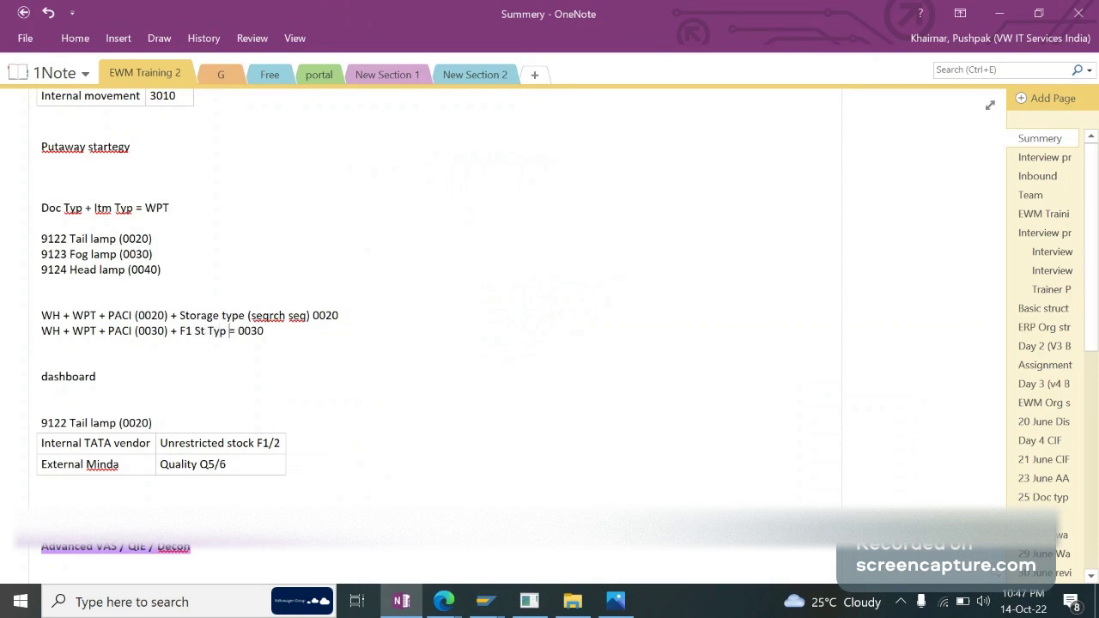
double_click(199, 315)
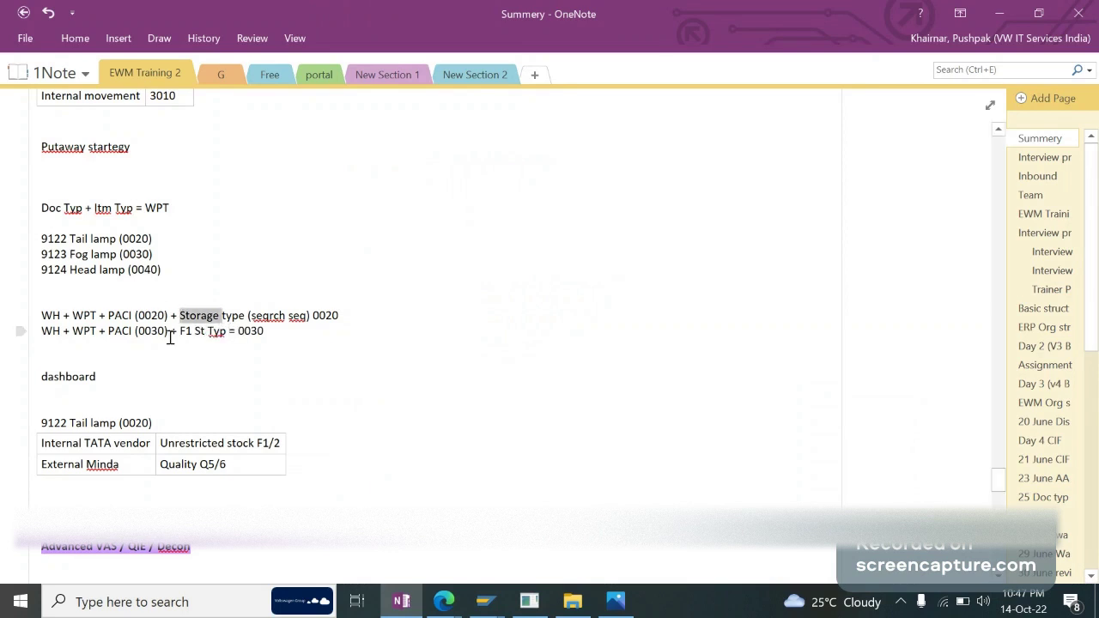
click(201, 340)
double_click(244, 333)
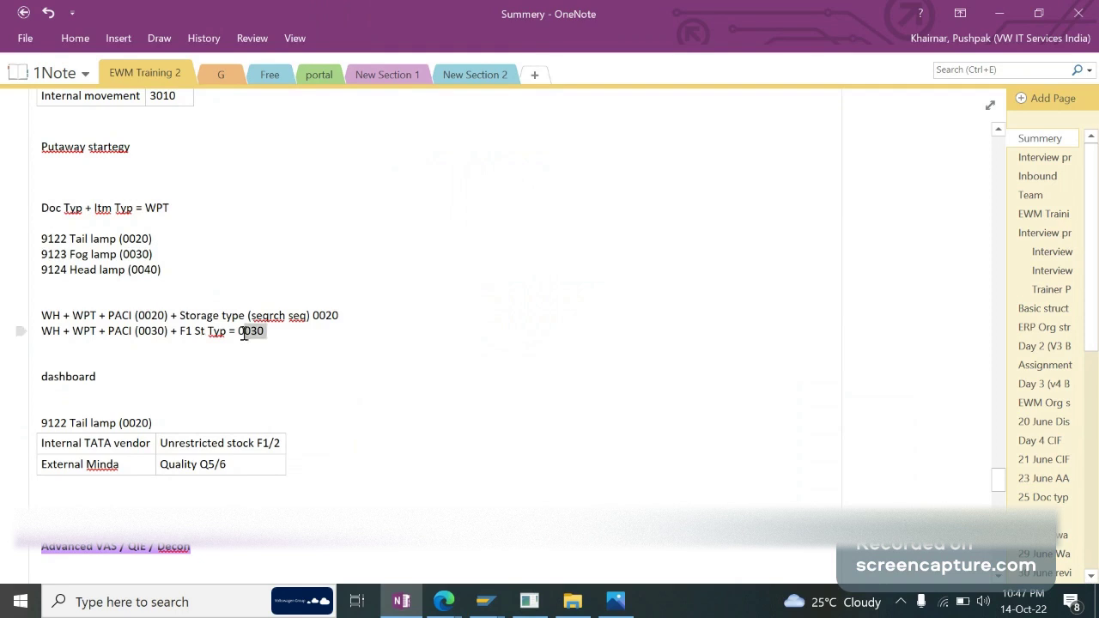
Step: Add a third determination line reading "WH + WPT + PACI (0030) + Q5 = 0031"
click(295, 334)
key(Return)
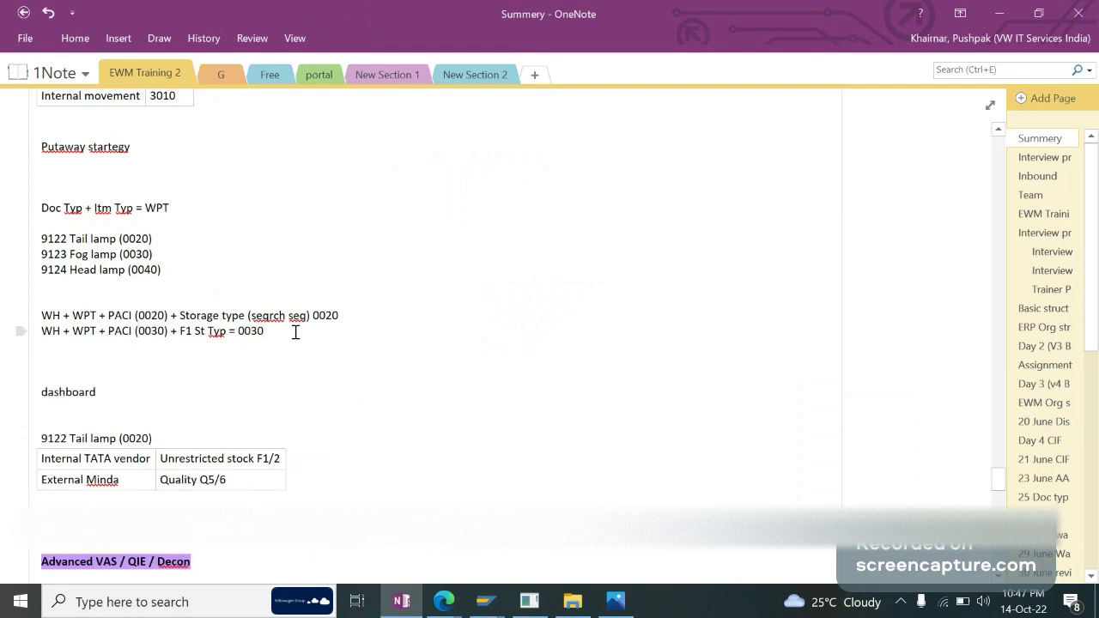
text(WH + WPT + PACI )
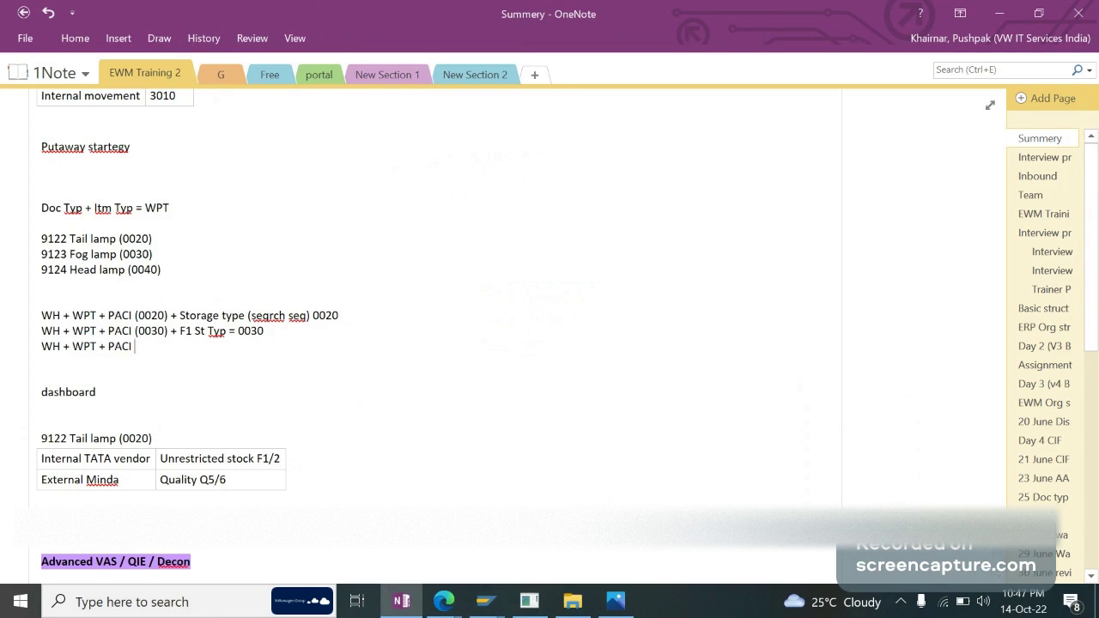
text((0030) + Q5 =)
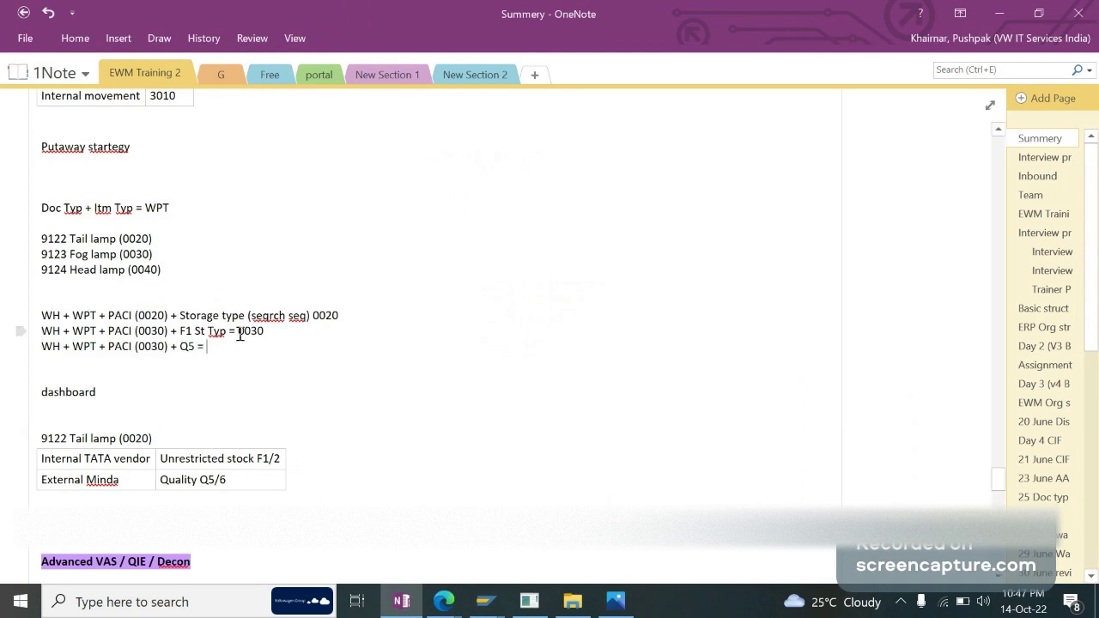
text( 0031)
Step: Compare the stock types and resulting storage types in the F1 and Q5 determination lines
drag(234, 332, 186, 335)
click(200, 341)
double_click(186, 331)
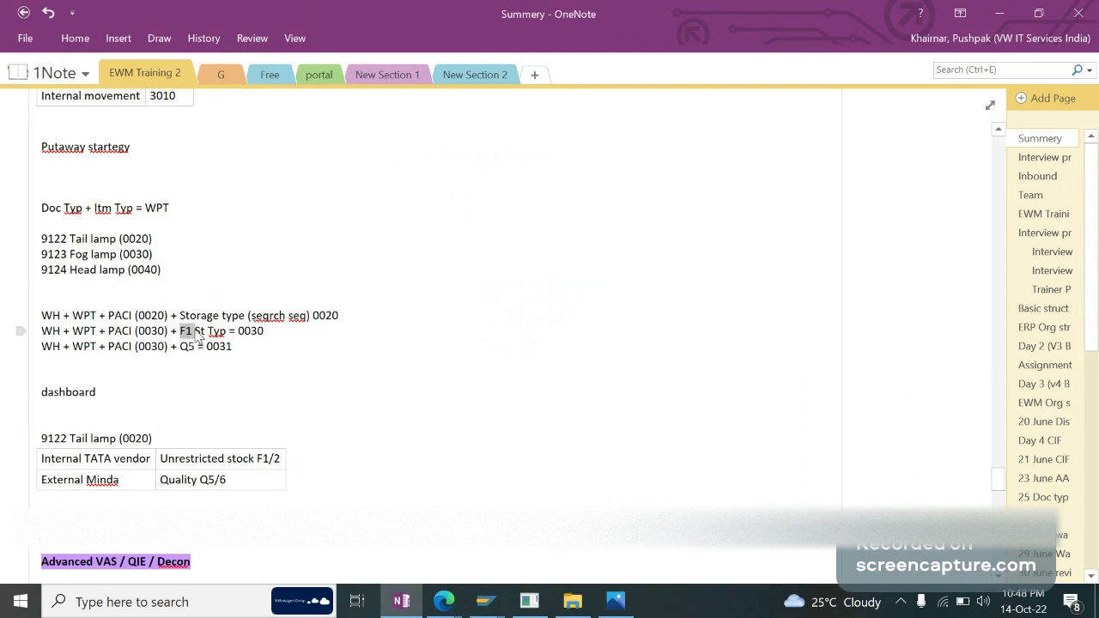
drag(272, 333, 236, 331)
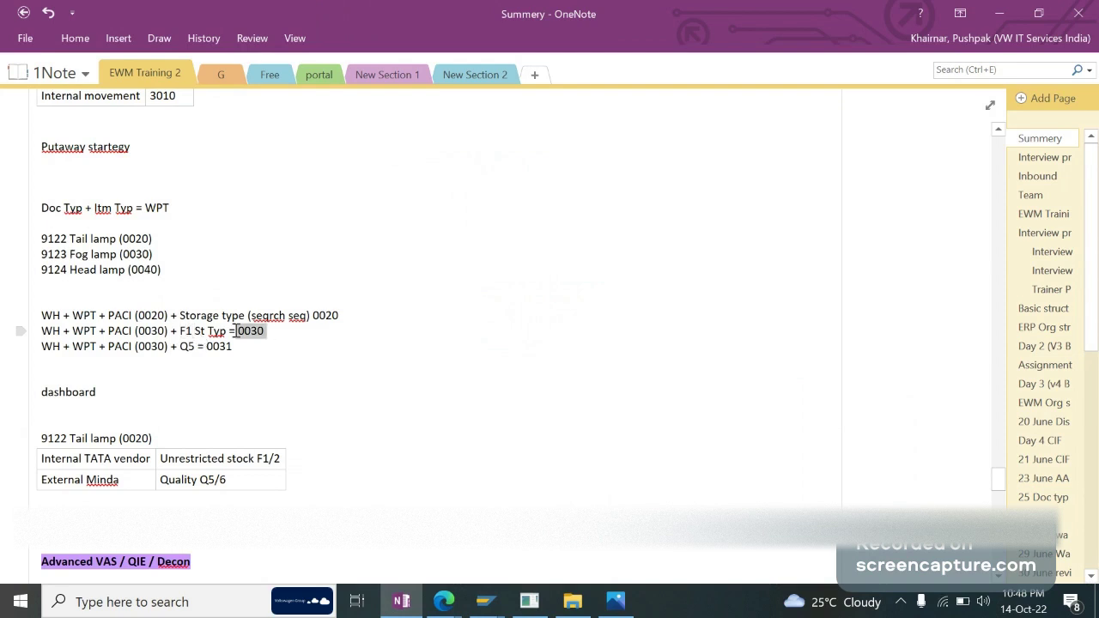
click(271, 336)
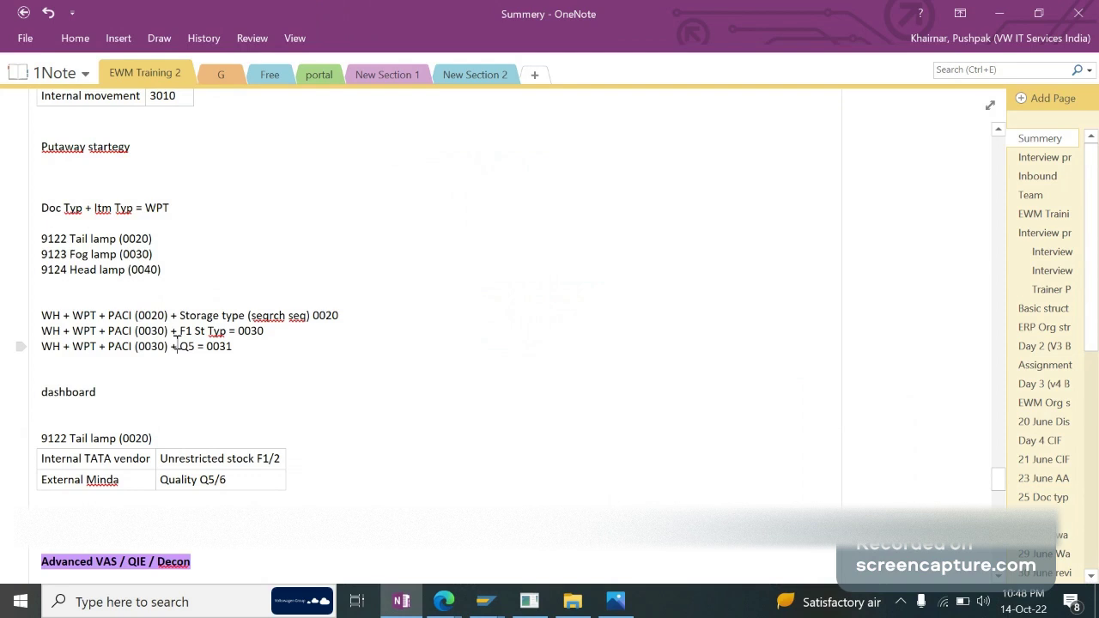
click(240, 346)
drag(197, 346, 184, 347)
key(Left)
click(191, 347)
double_click(186, 346)
double_click(208, 346)
click(275, 355)
Step: Check the meeting window, and insert blank lines below the Q5 determination line in the OneNote notes
click(440, 605)
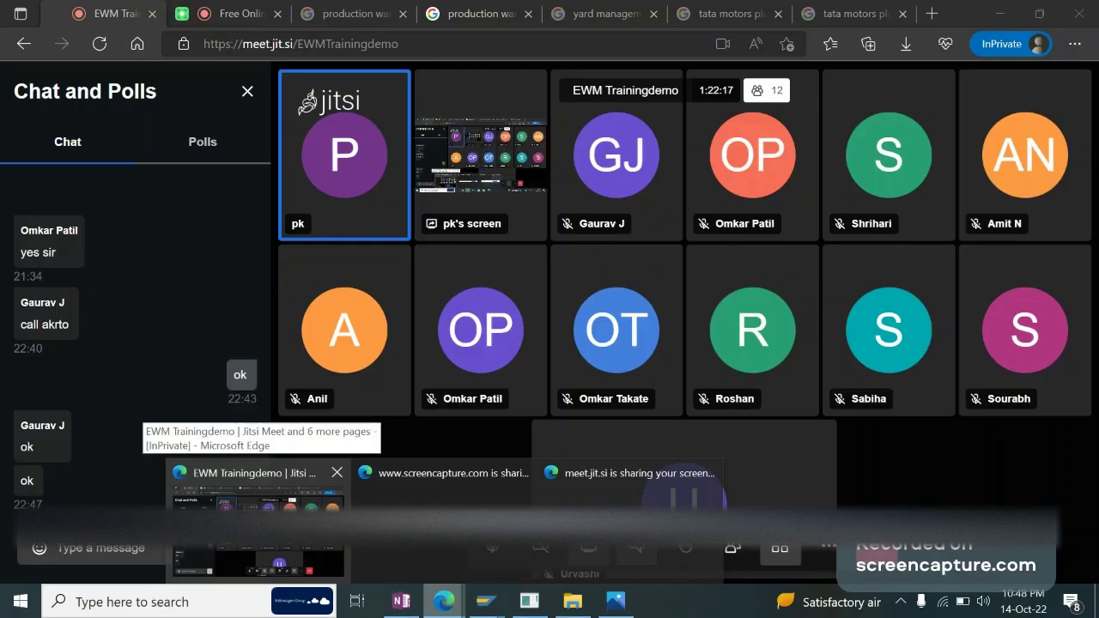
key(Return)
key(Return)
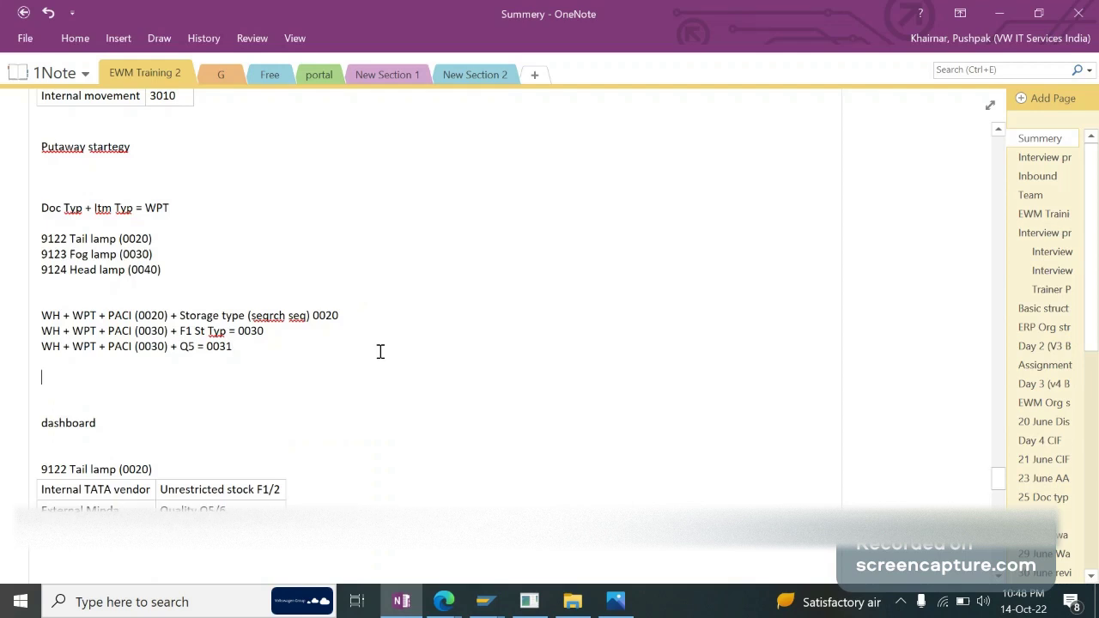
Step: Switch to SAP's putaway search sequence table and examine the available quantity classes in the value list
click(486, 601)
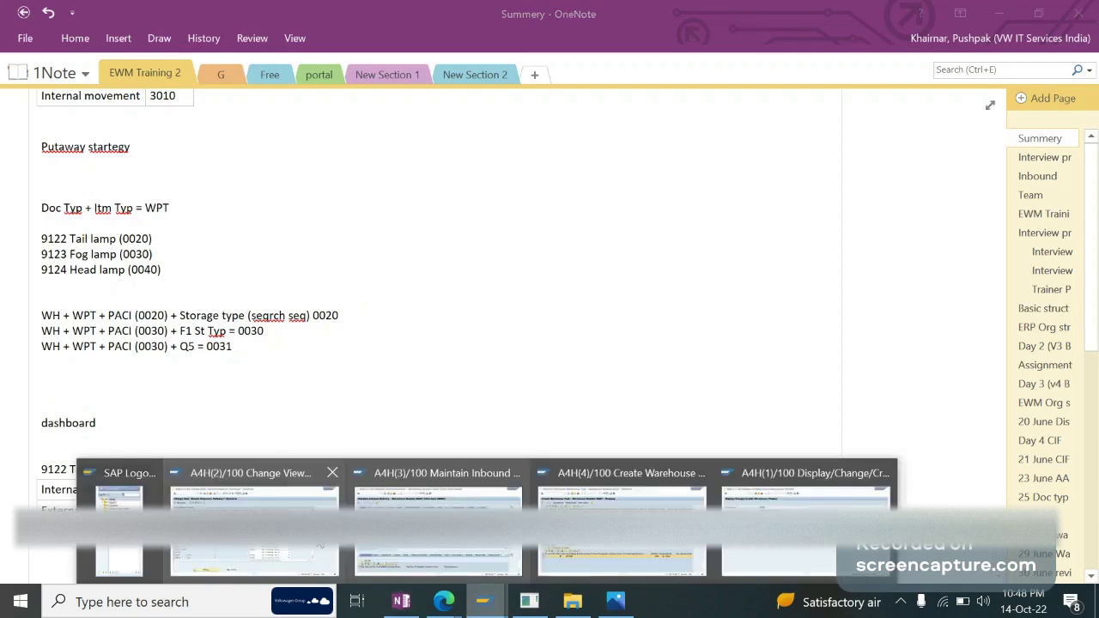
click(255, 556)
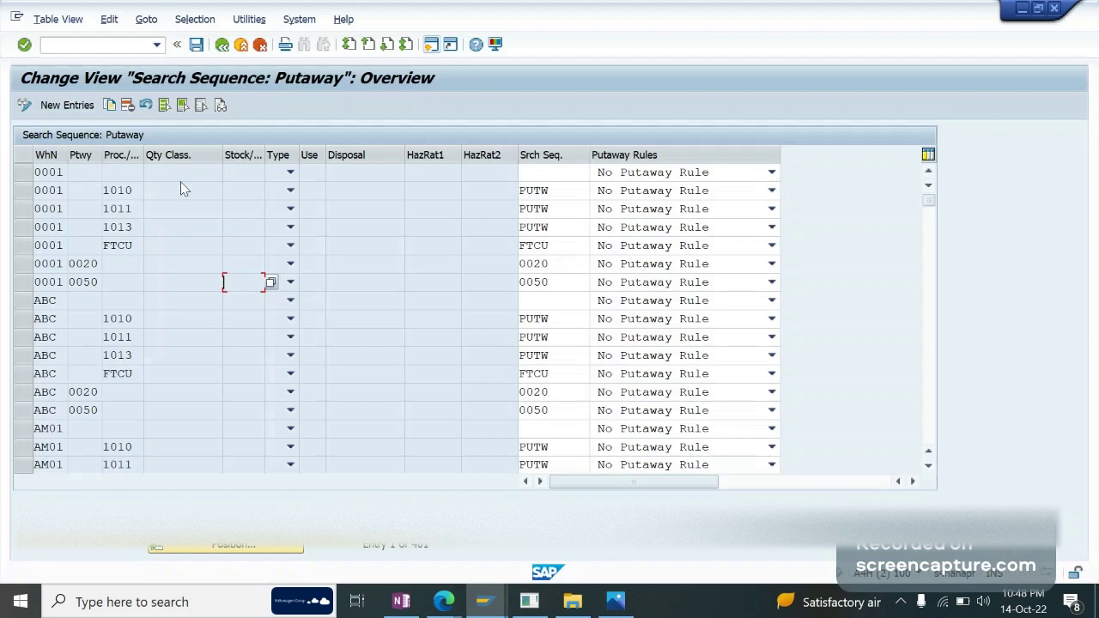
click(217, 207)
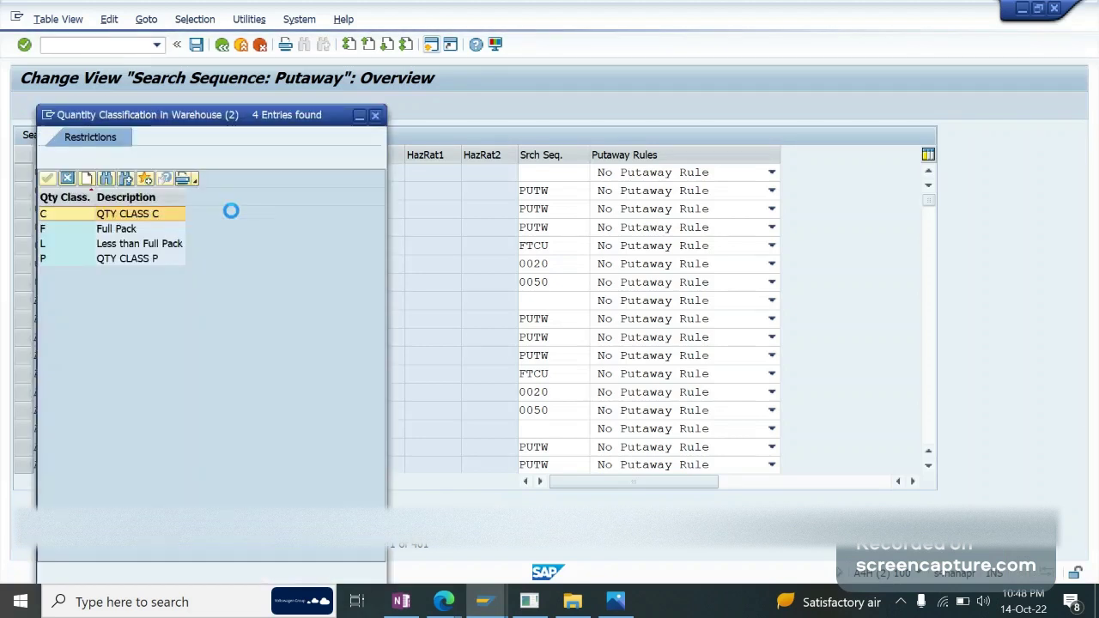
drag(198, 124, 582, 86)
click(514, 221)
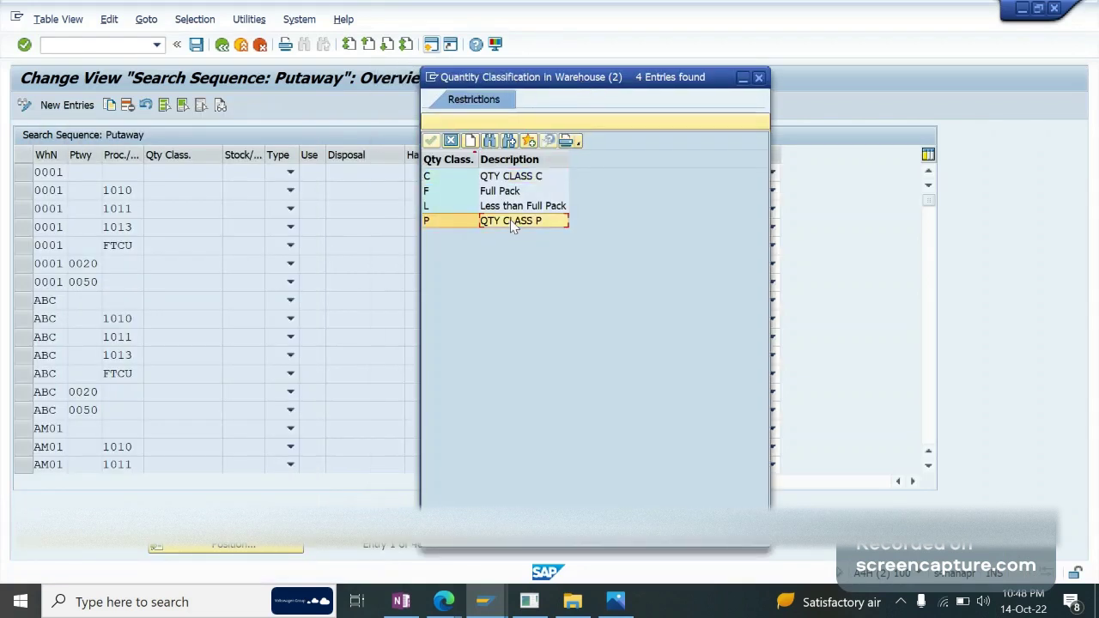
click(498, 191)
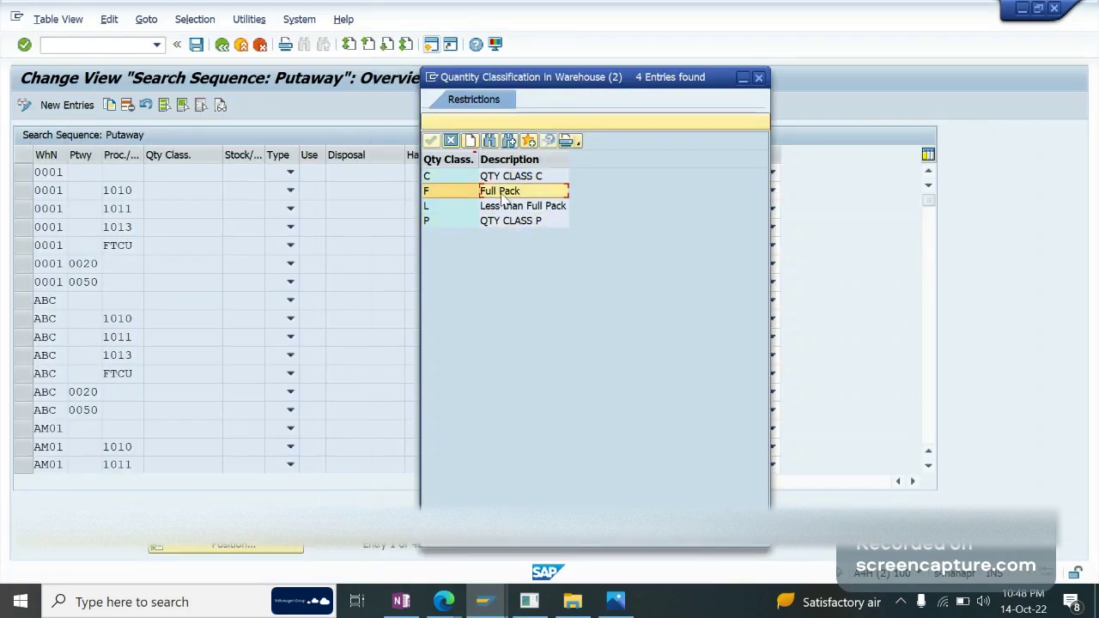
click(507, 208)
click(500, 176)
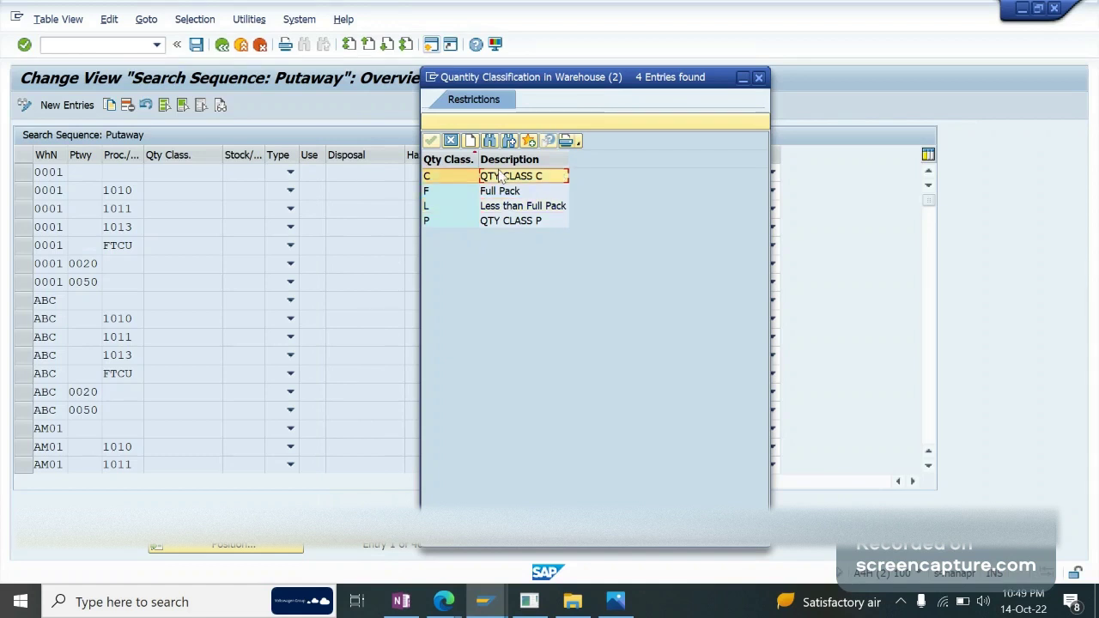
click(507, 222)
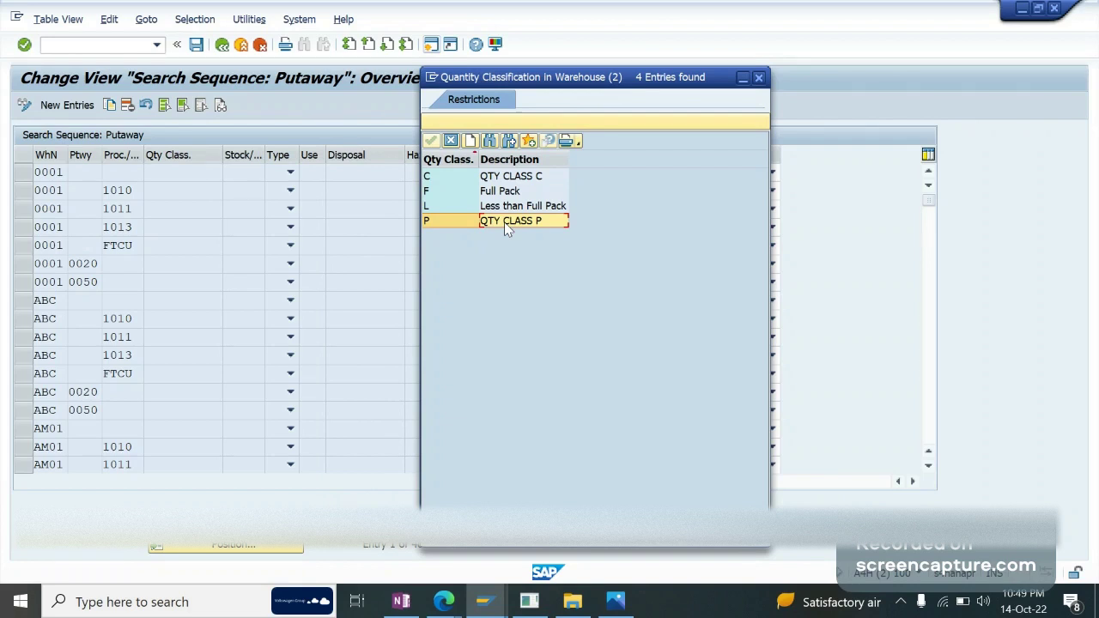
double_click(483, 187)
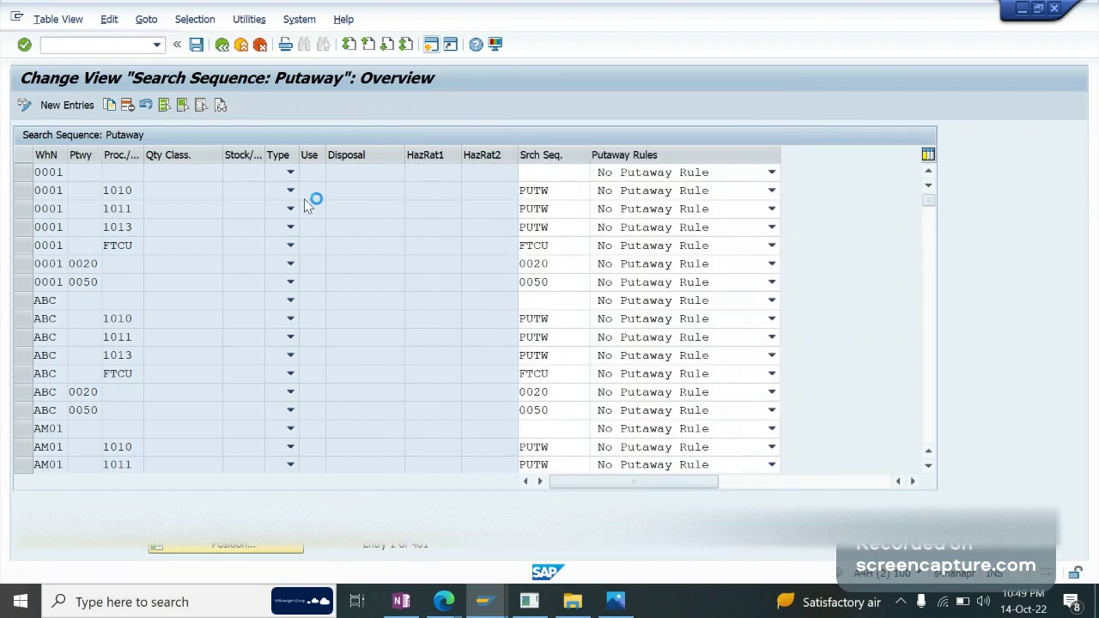
Step: Examine the quantity class, putaway control, process type, stock type and party entitled to dispose columns of the search sequence table
click(165, 228)
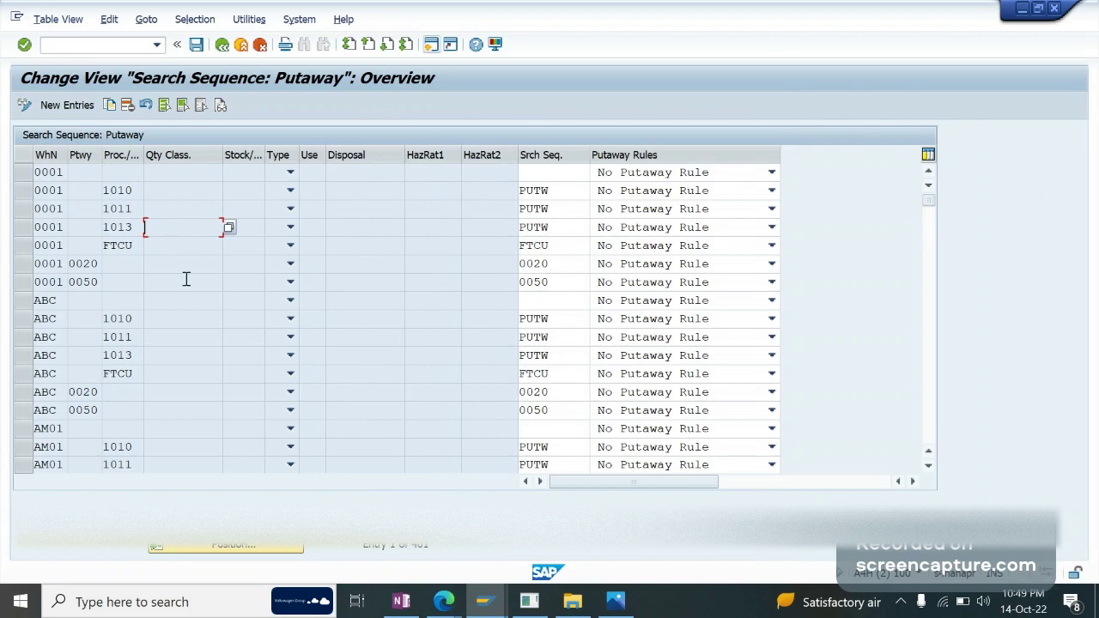
click(200, 249)
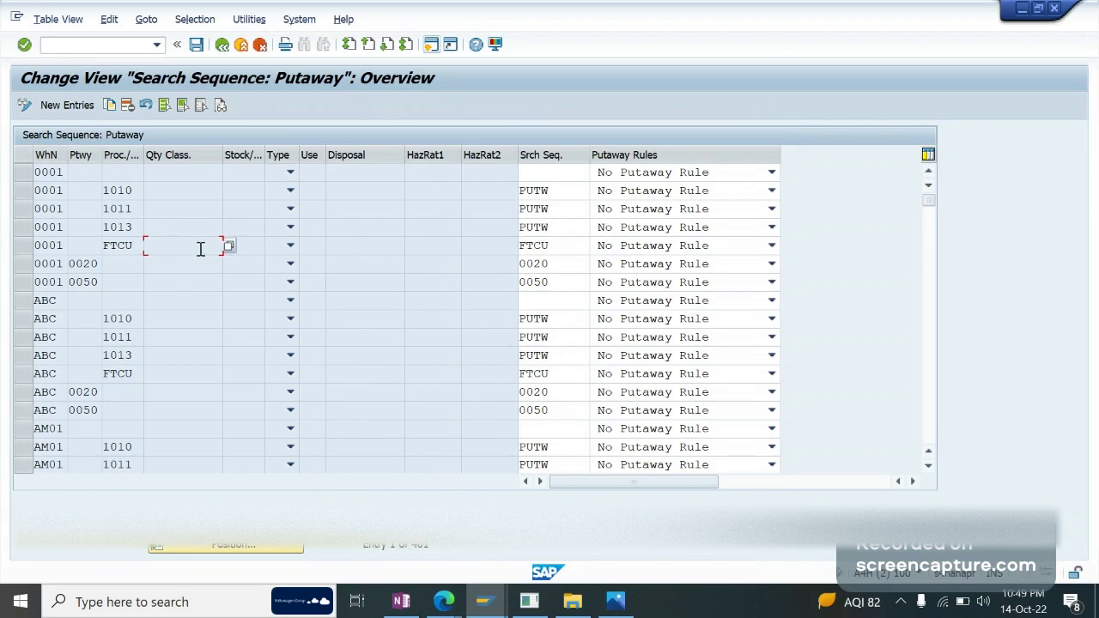
click(78, 215)
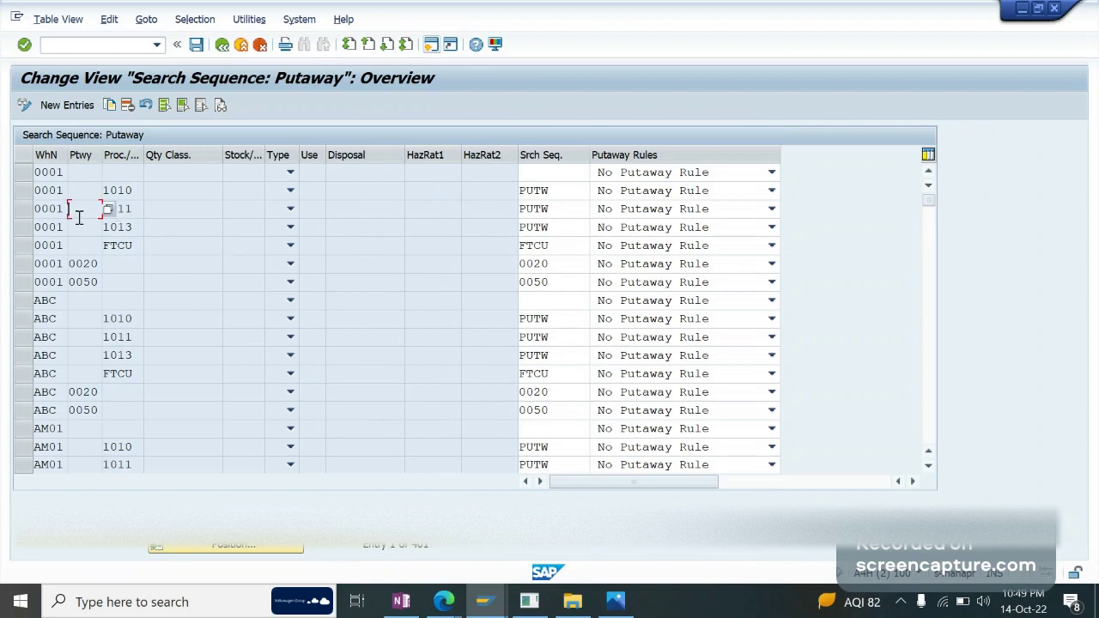
click(117, 227)
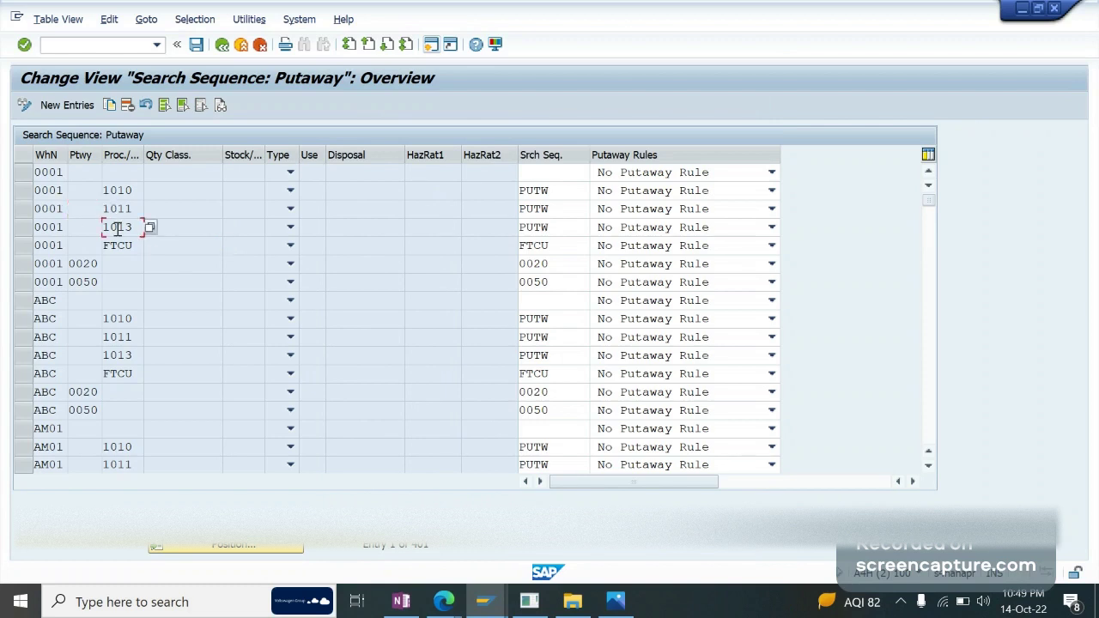
click(261, 243)
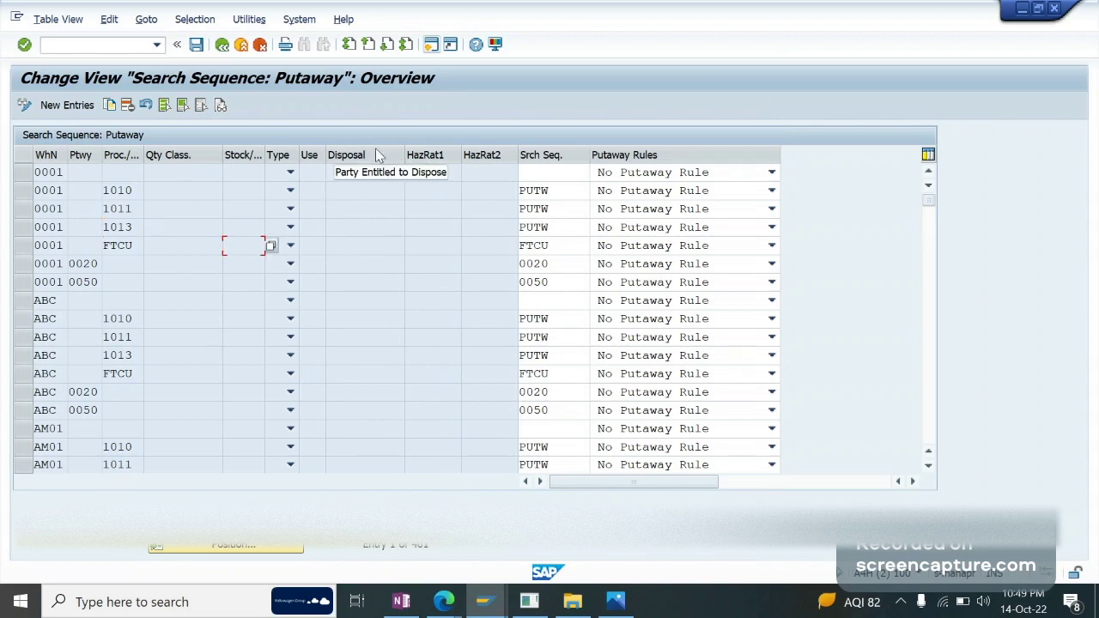
Step: In OneNote, add the lines "PED = Plant" and "1 WH" below the determination lines
key(alt+Tab)
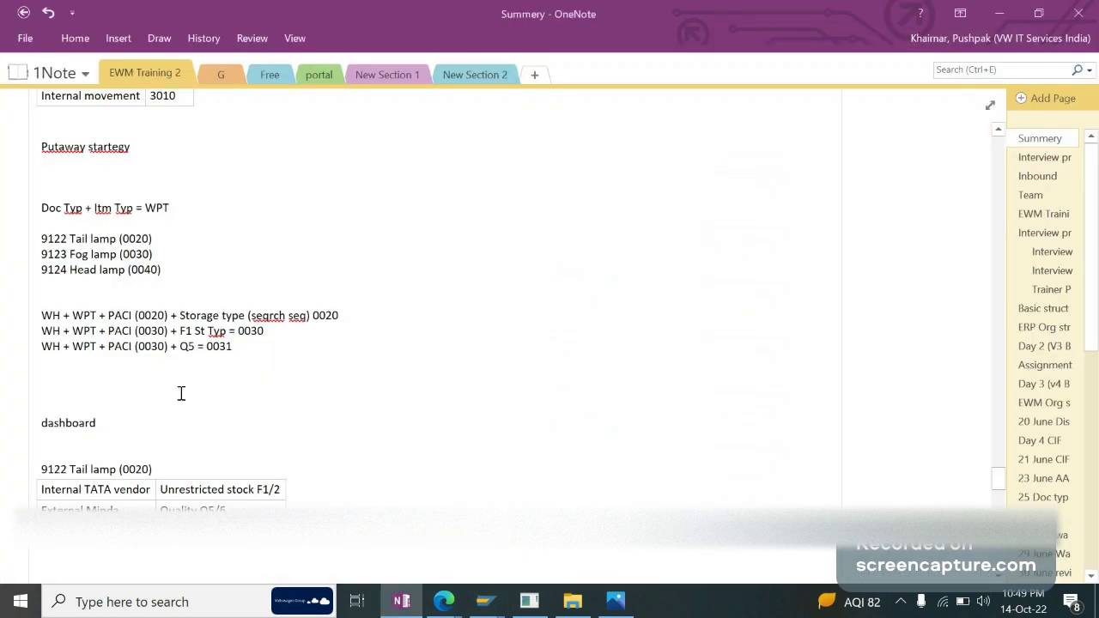
key(Return)
key(Return)
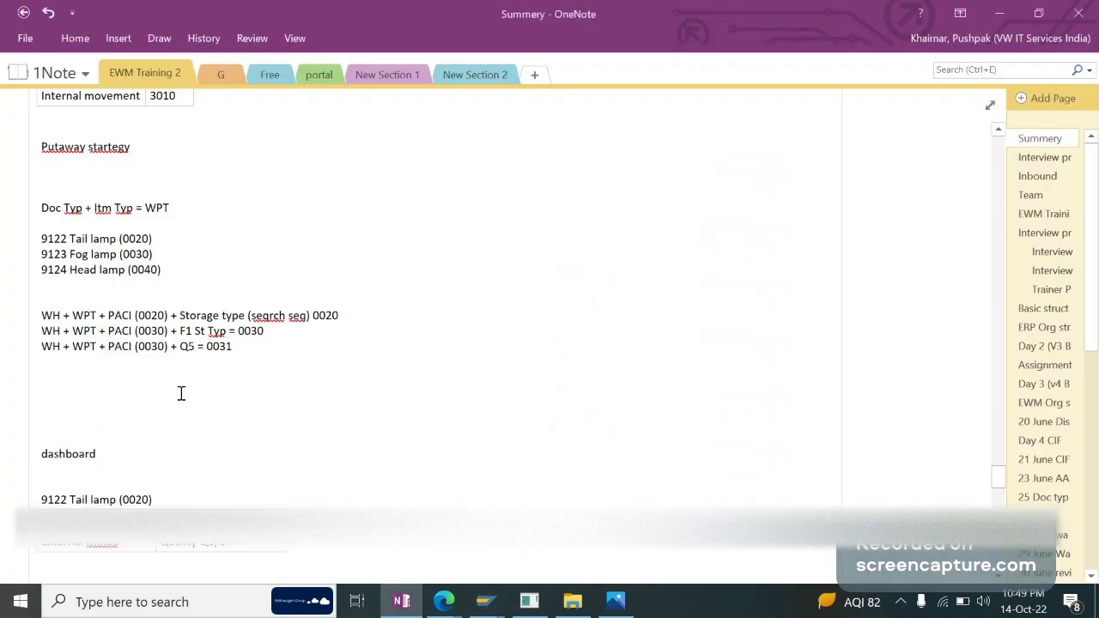
text(PED = Plant)
key(Return)
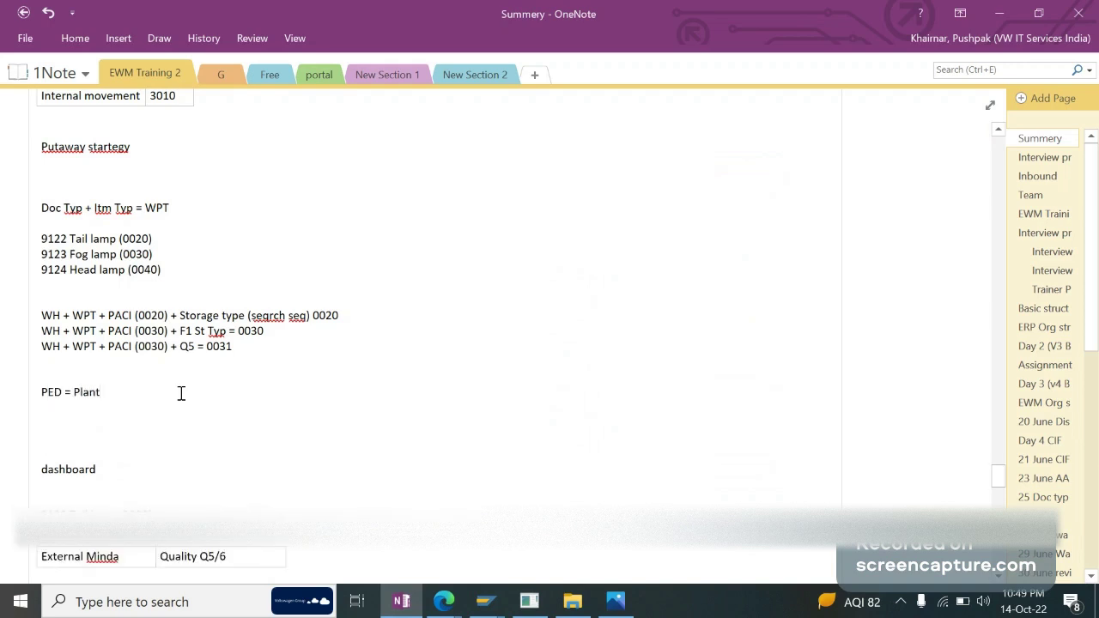
text(1 WH)
key(Return)
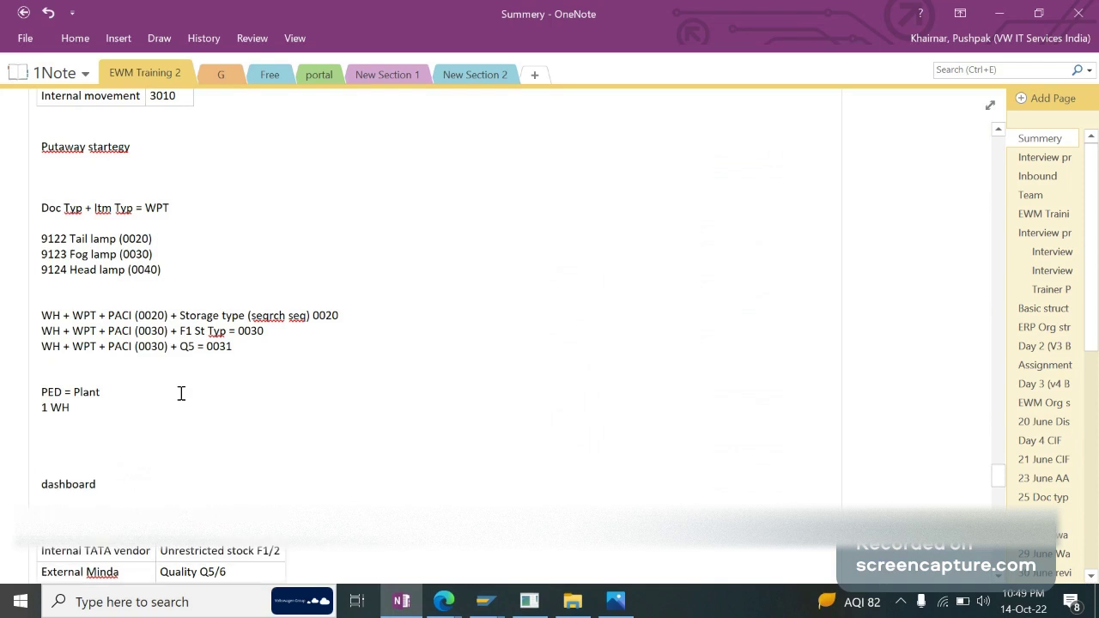
Step: Add the lines "2 Plant" and "2 PED" under "1 WH"
text(2 Plant)
key(Return)
text(1)
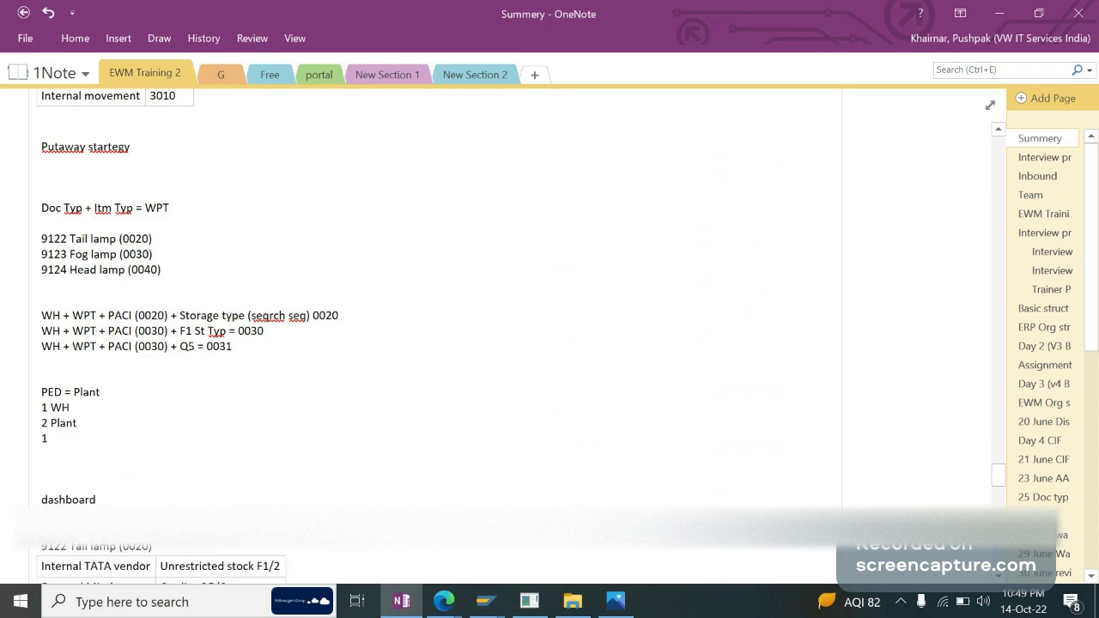
key(BackSpace)
text(2 E)
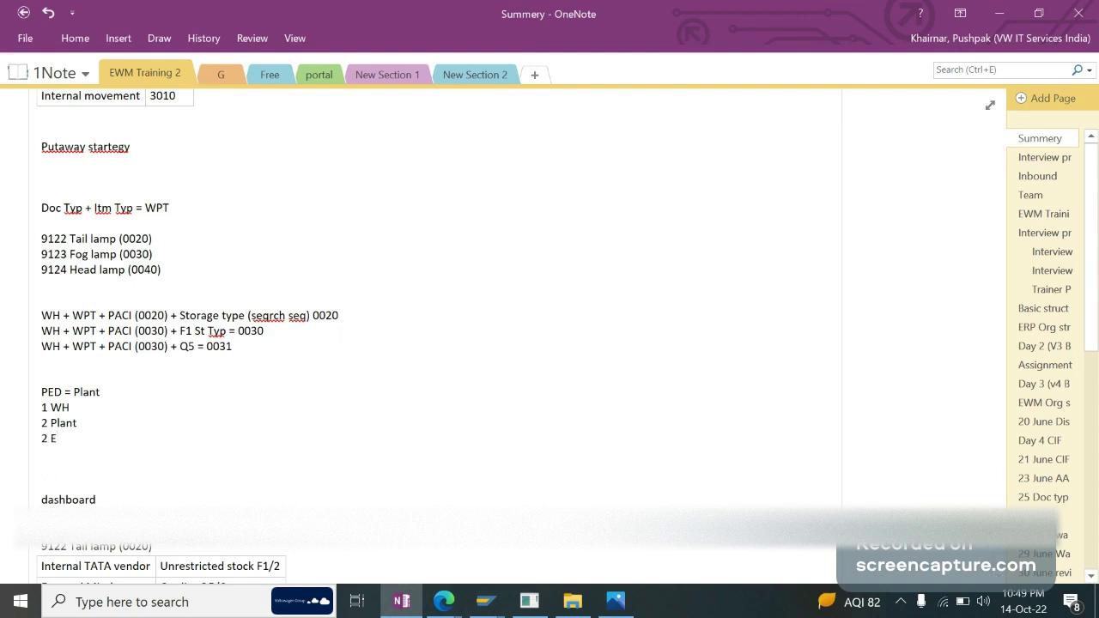
key(BackSpace)
text(PED)
Step: Below a blank line, add the storage type mappings "1PED = 0030" and "2PED = 0031"
key(Return)
key(Return)
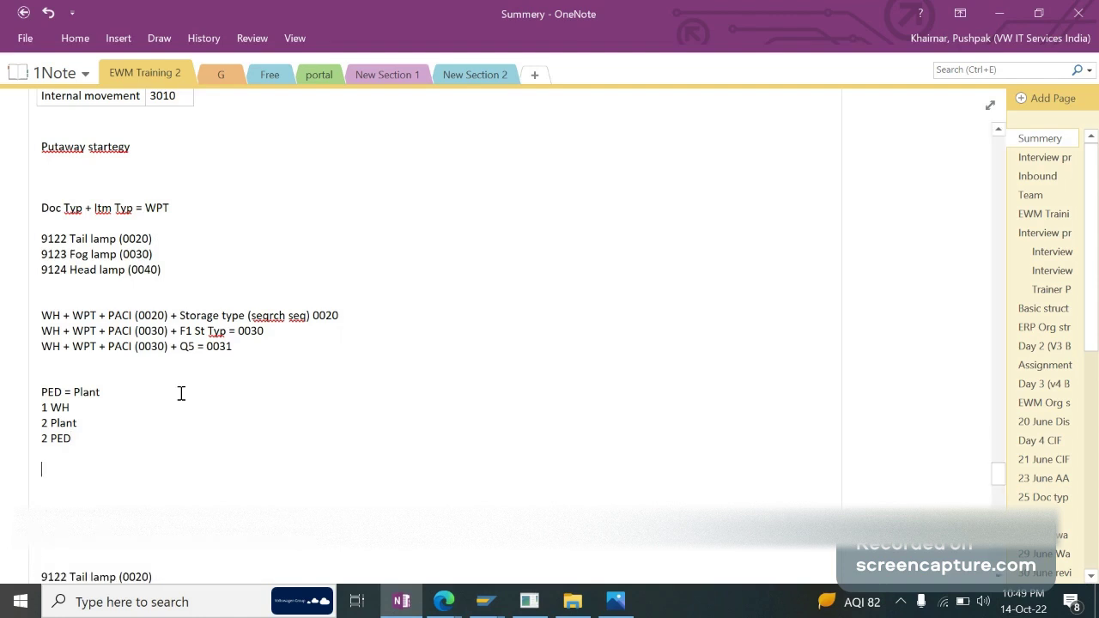
text(1PED = 0)
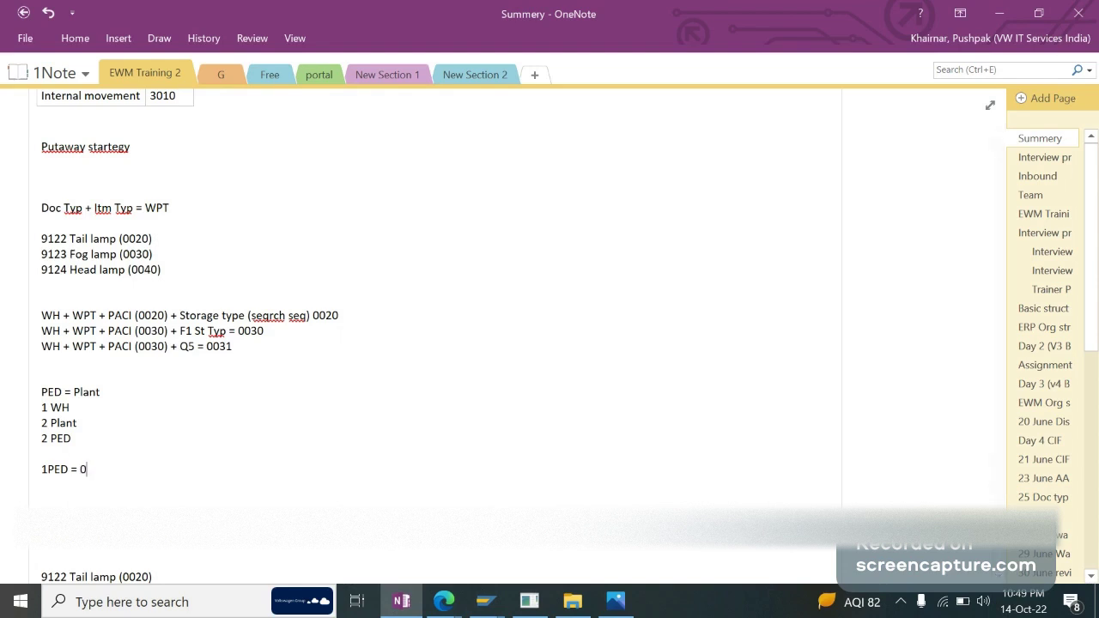
text(030 2)
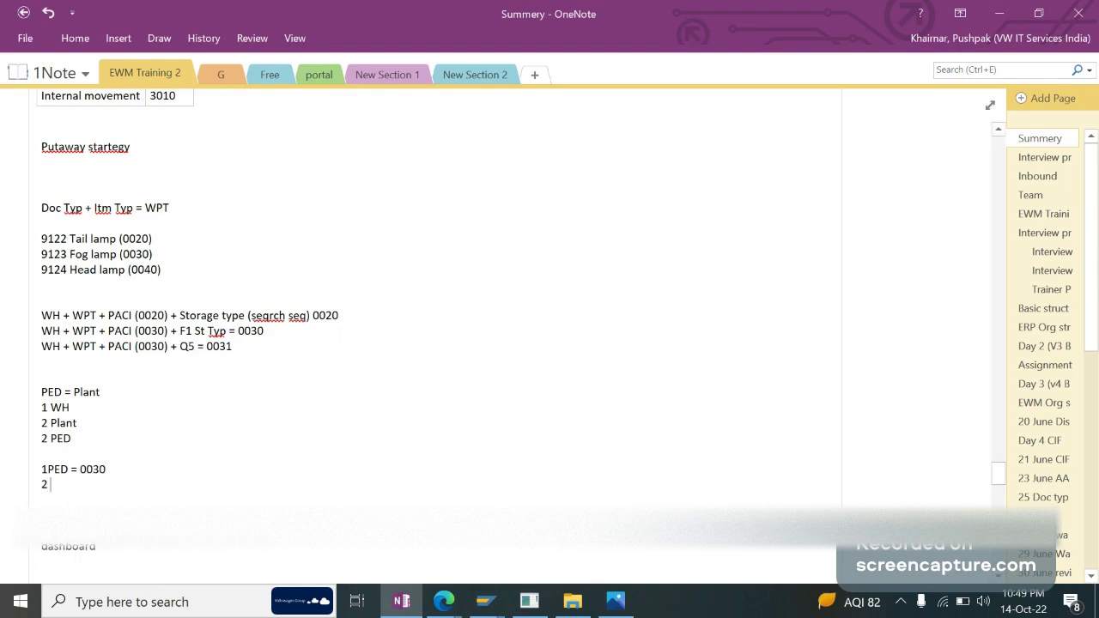
text( PED = 0031)
key(Home)
key(Right)
key(Delete)
Step: Switch to the Jitsi meeting in Edge and check the chat for participants' replies
mouse_move(444, 601)
click(256, 524)
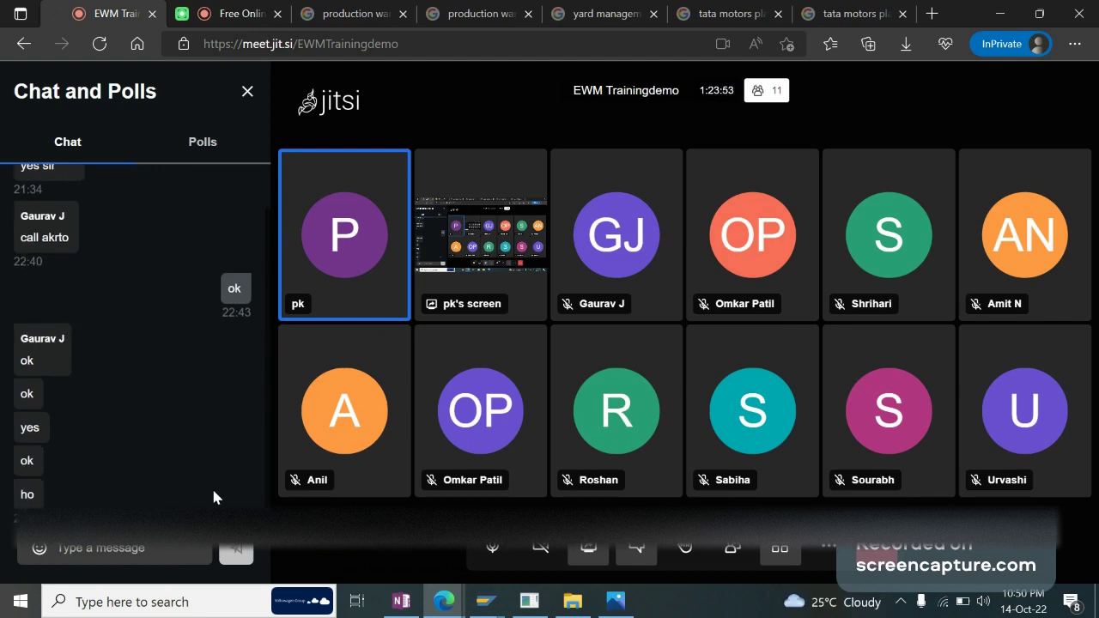
key(alt+Tab)
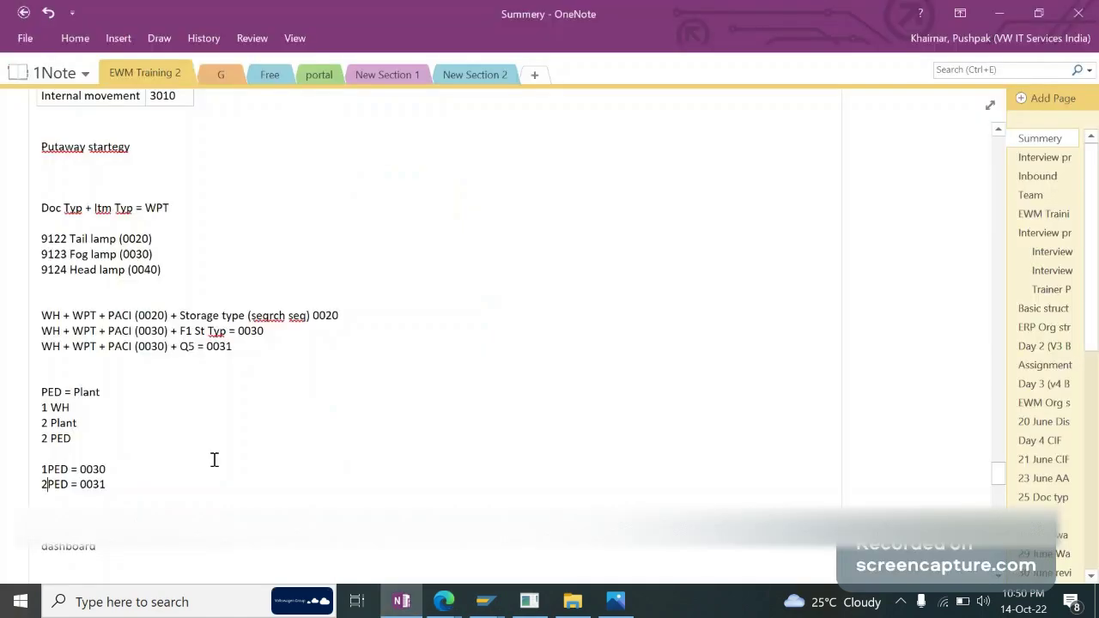
key(alt+Tab)
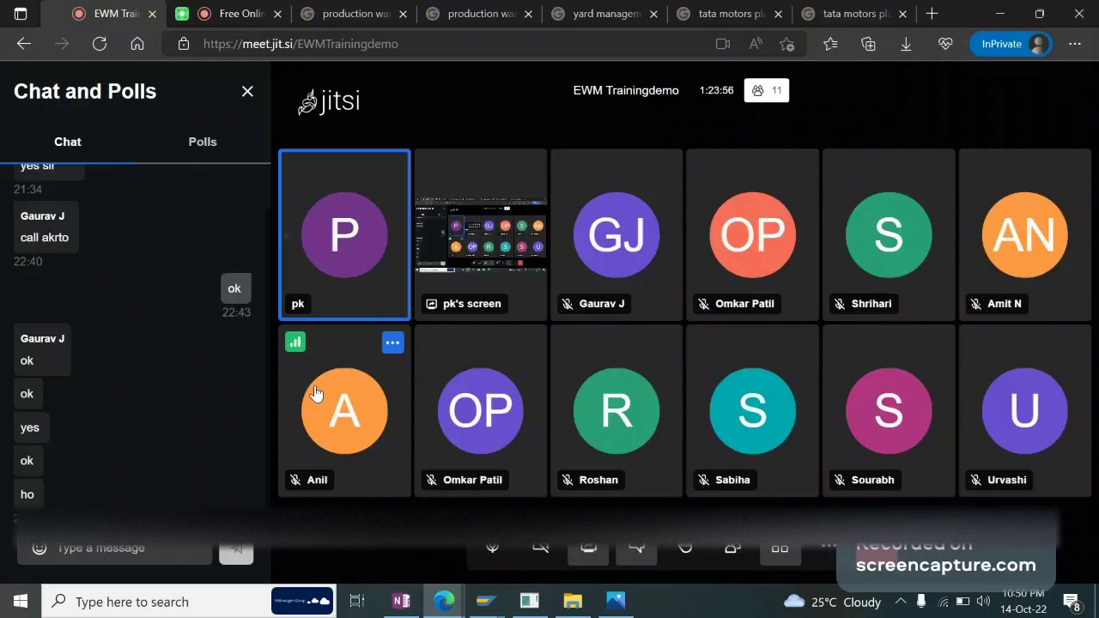
Step: Return to SAP's putaway search sequence table and review how warehouse, putaway control indicator and process type lead to a search sequence
click(498, 603)
click(254, 520)
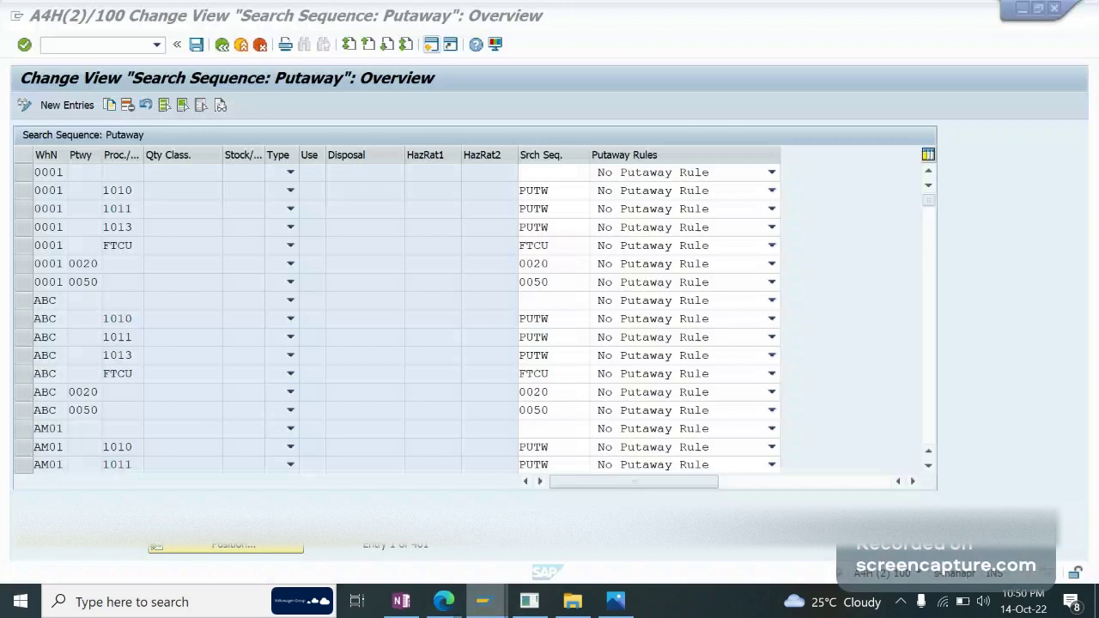
click(65, 280)
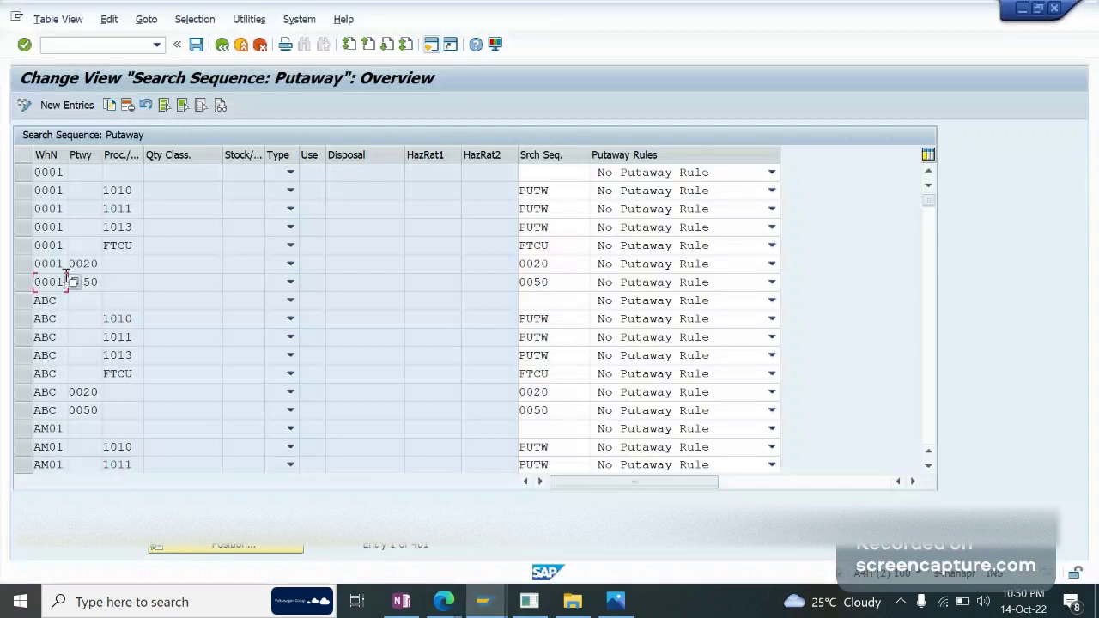
click(115, 316)
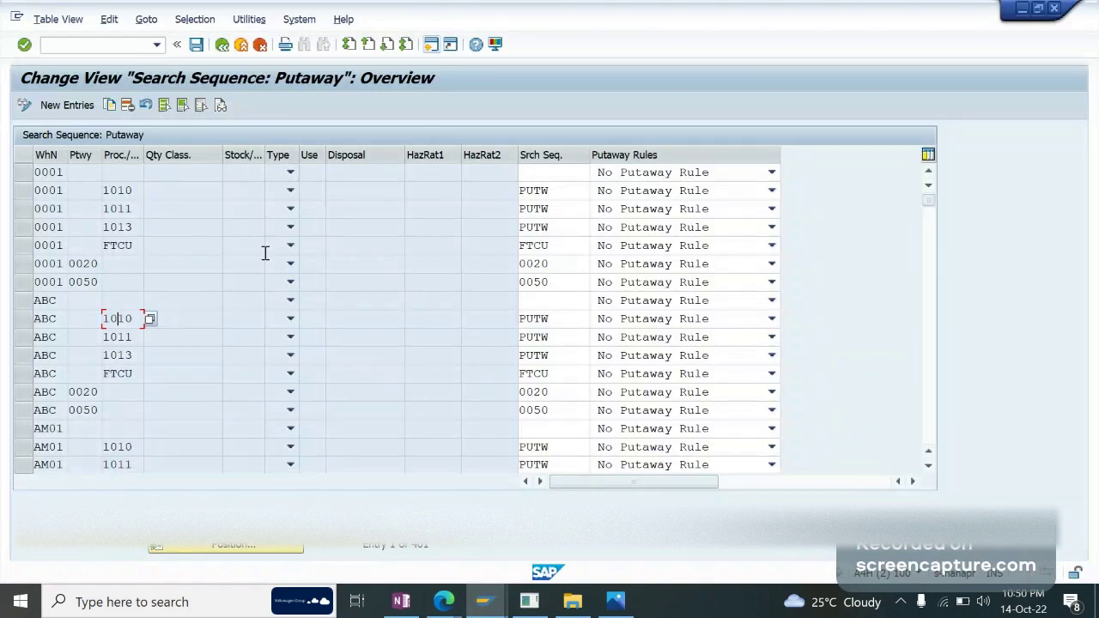
click(93, 196)
click(120, 230)
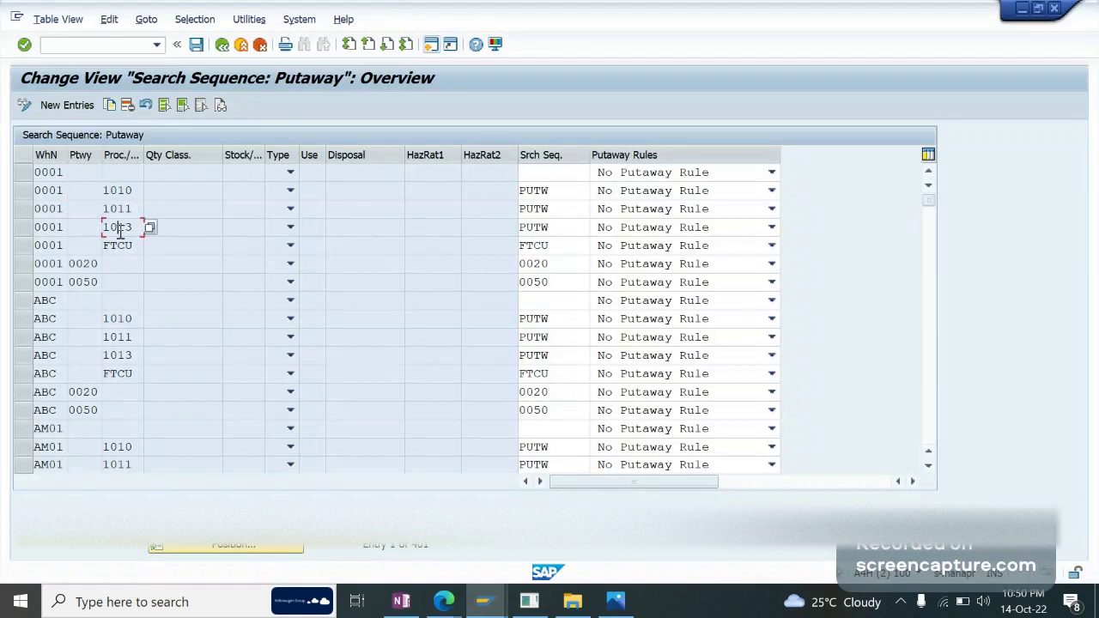
click(90, 177)
click(118, 227)
click(544, 247)
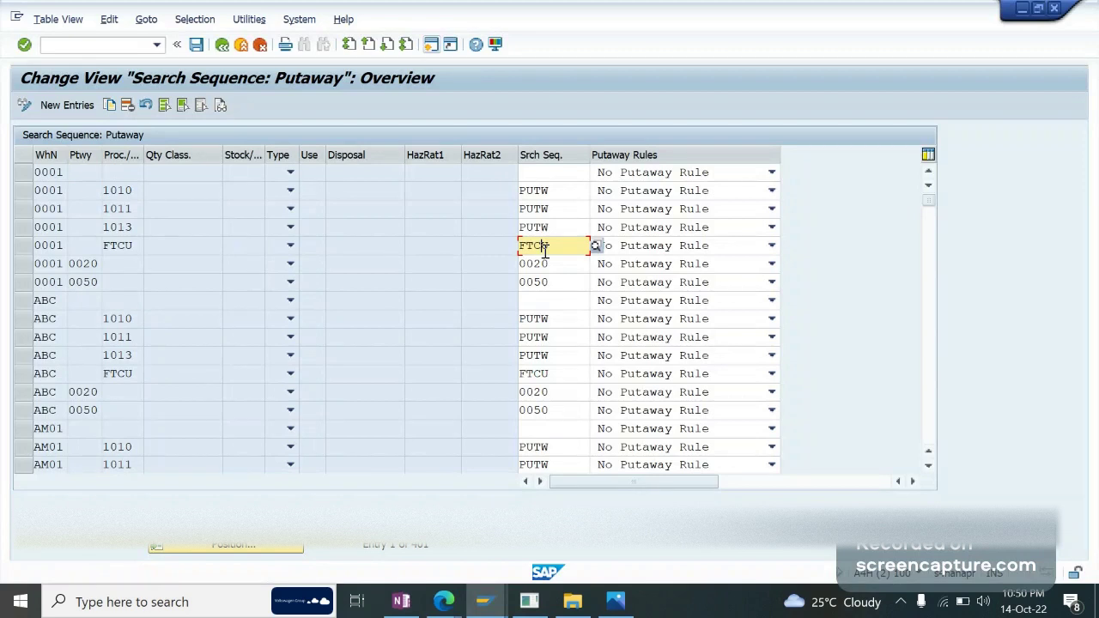
click(239, 45)
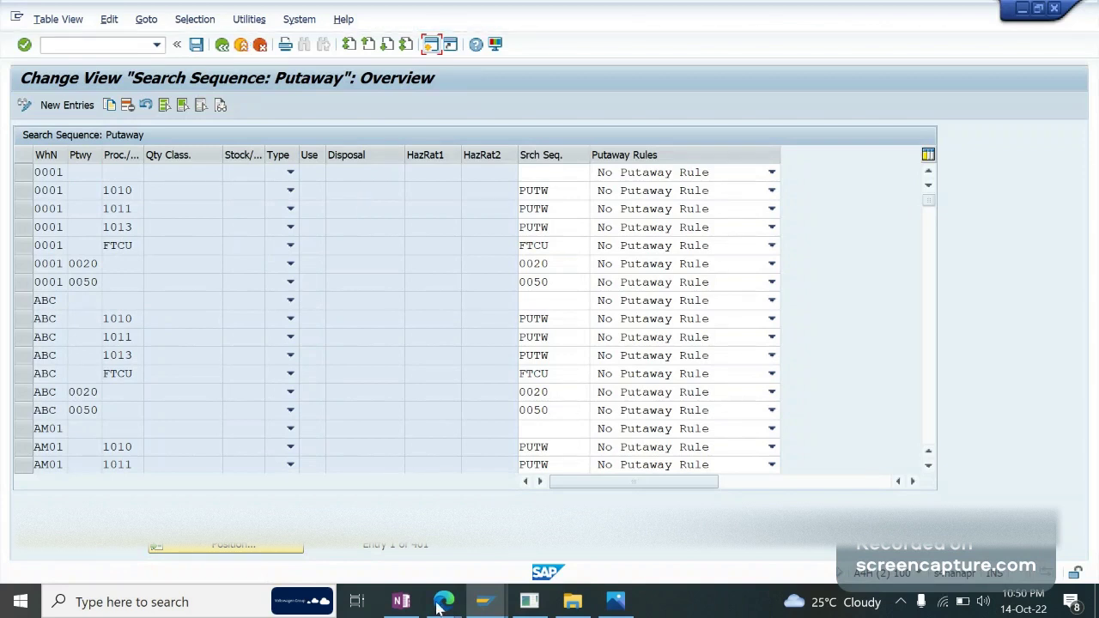
Step: Read the latest replies in the Jitsi meeting chat and return to the OneNote summary
mouse_move(439, 607)
click(258, 515)
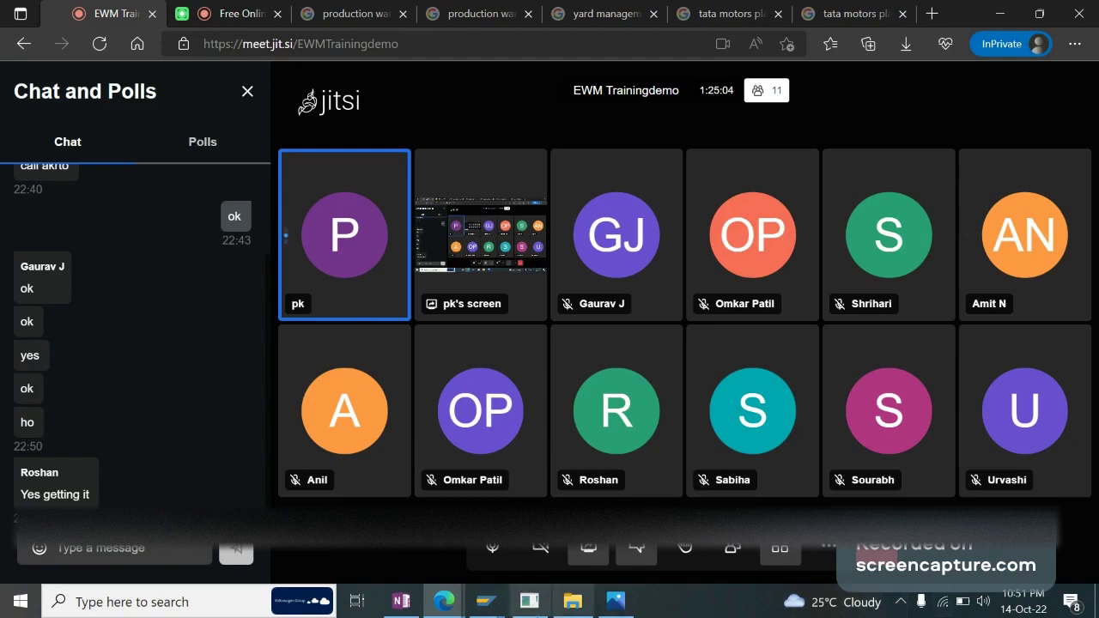
click(399, 605)
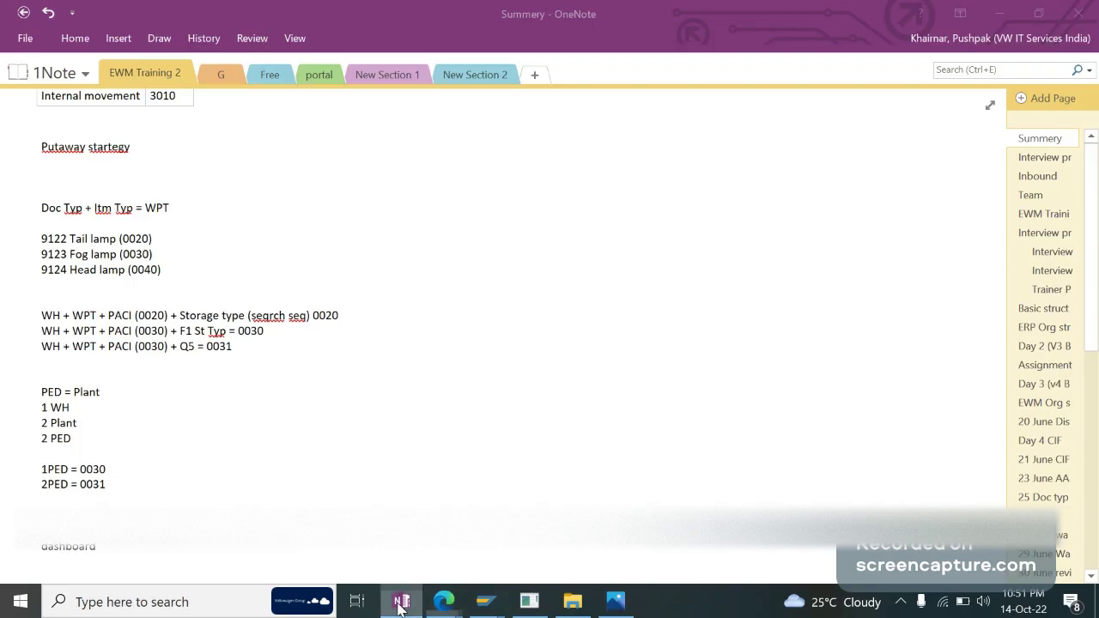
Step: Review the stock type F1 search rule in the putaway notes and switch to the Jitsi meeting in Edge
drag(268, 332, 78, 325)
click(281, 342)
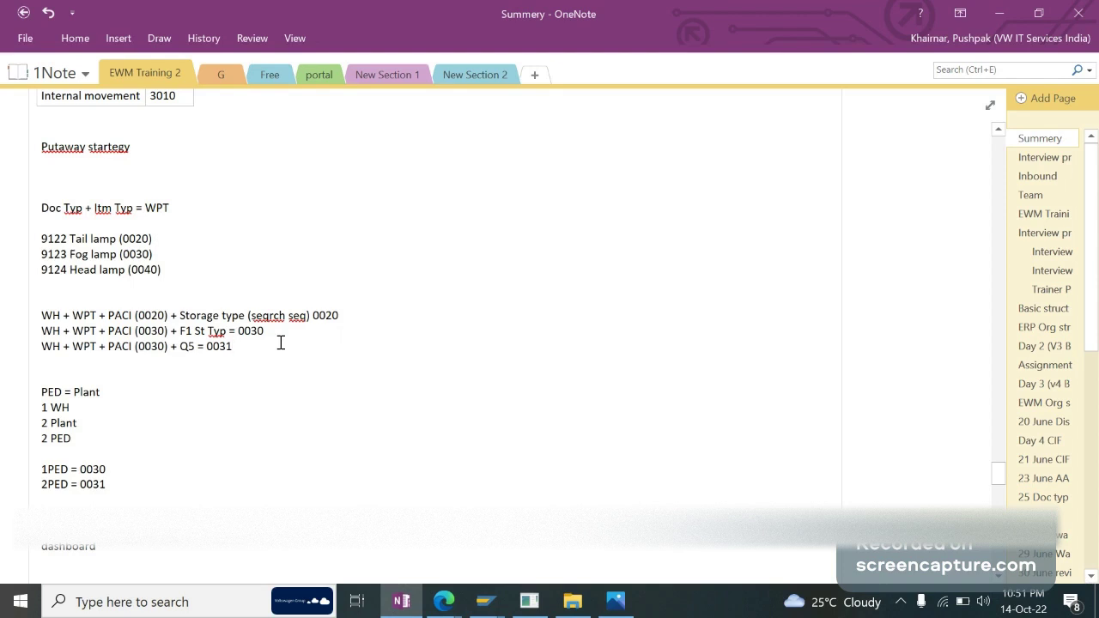
click(444, 601)
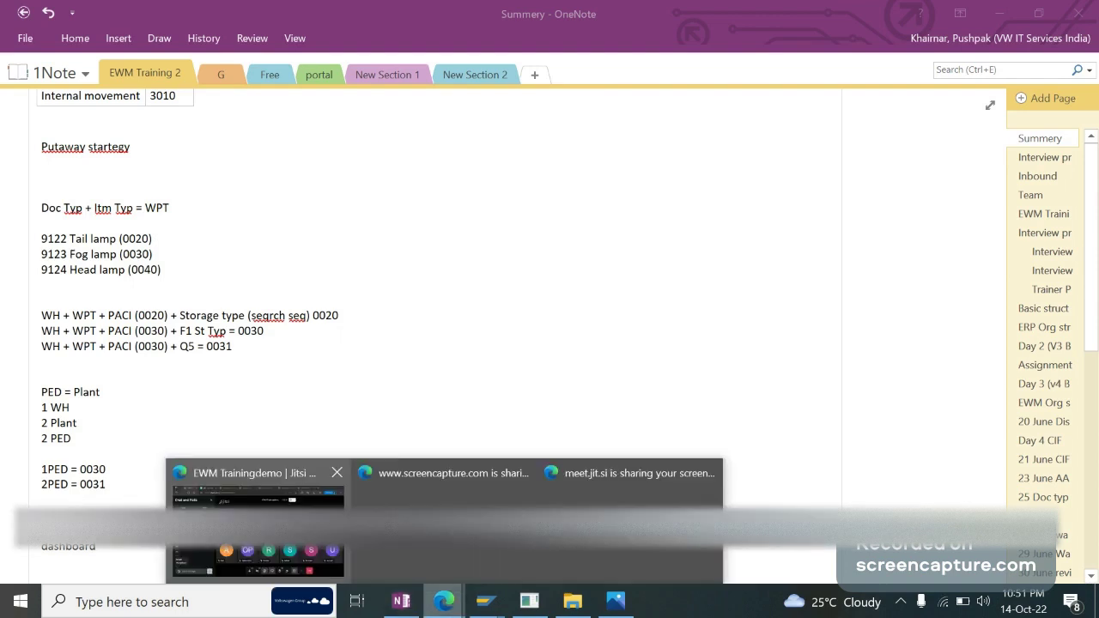
click(255, 524)
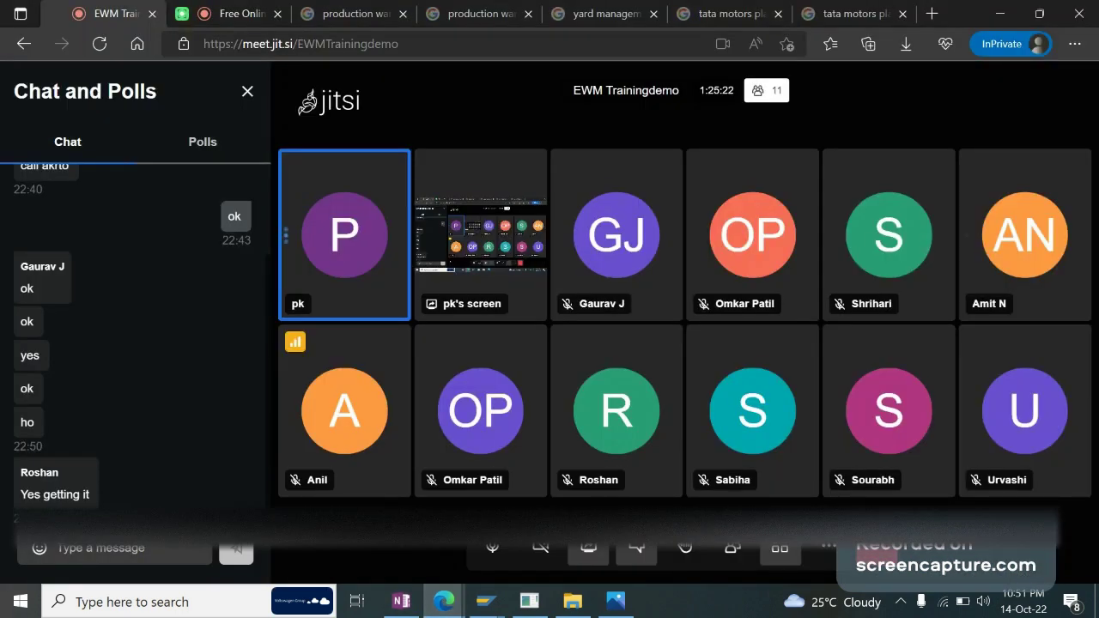
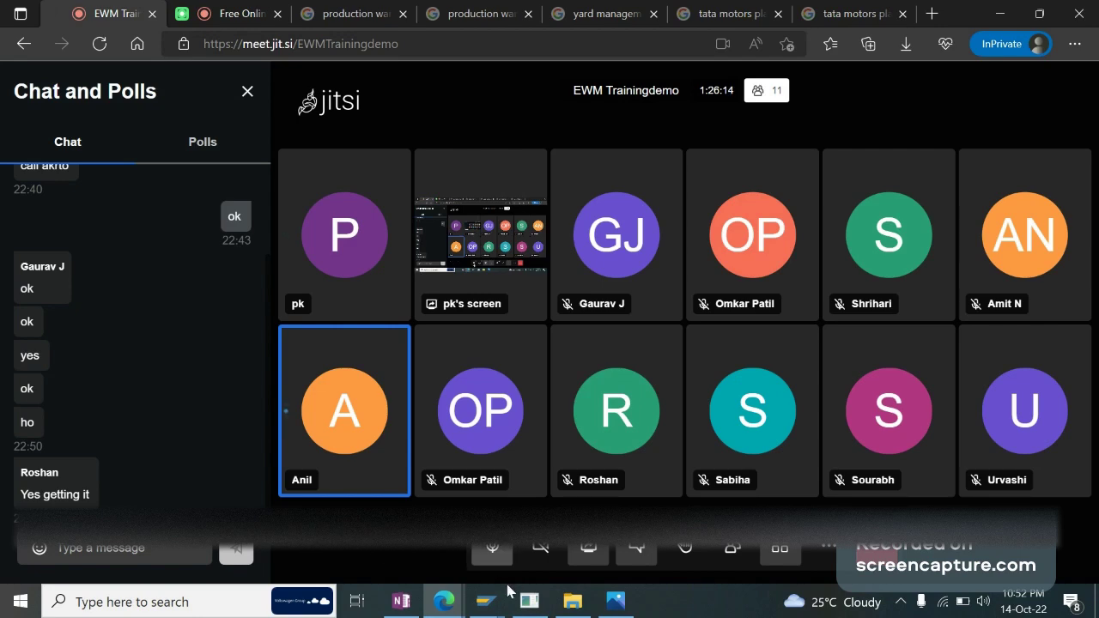
Step: Switch to SAP's implementation guide and open Define Storage Type under the Extended Warehouse Management master data
mouse_move(500, 604)
click(223, 524)
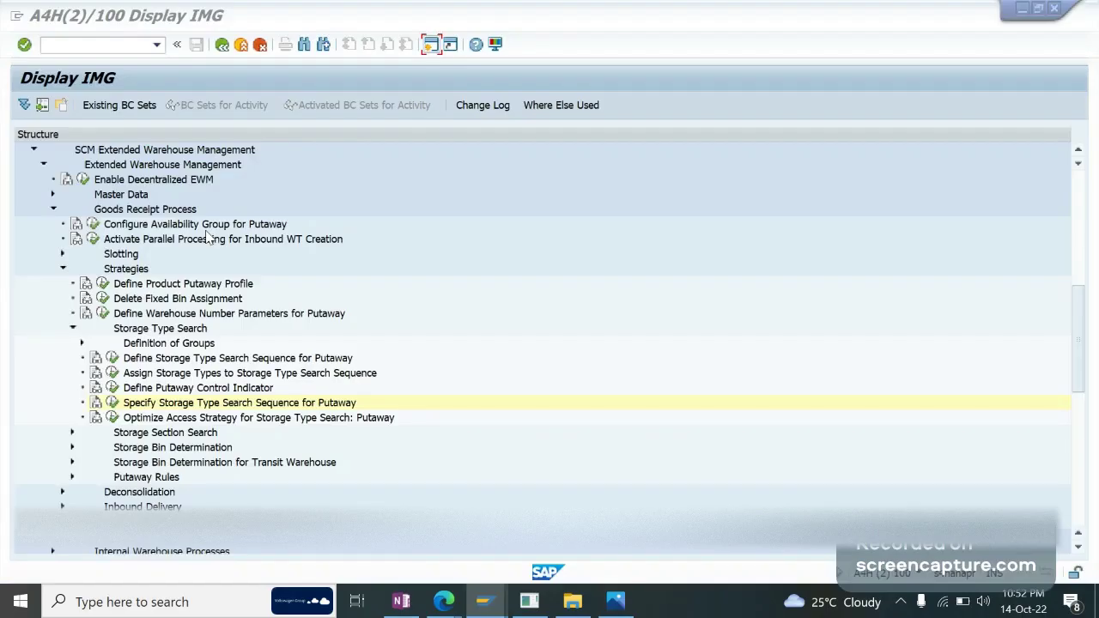
double_click(137, 209)
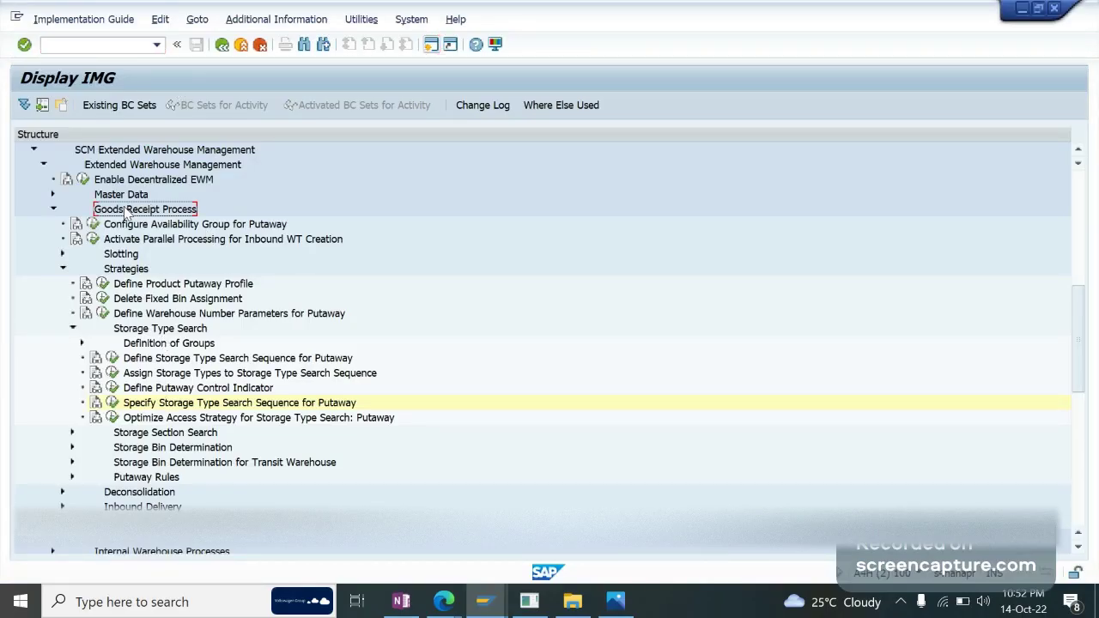
double_click(124, 195)
key(Down)
key(Down)
key(Down)
key(Down)
key(Down)
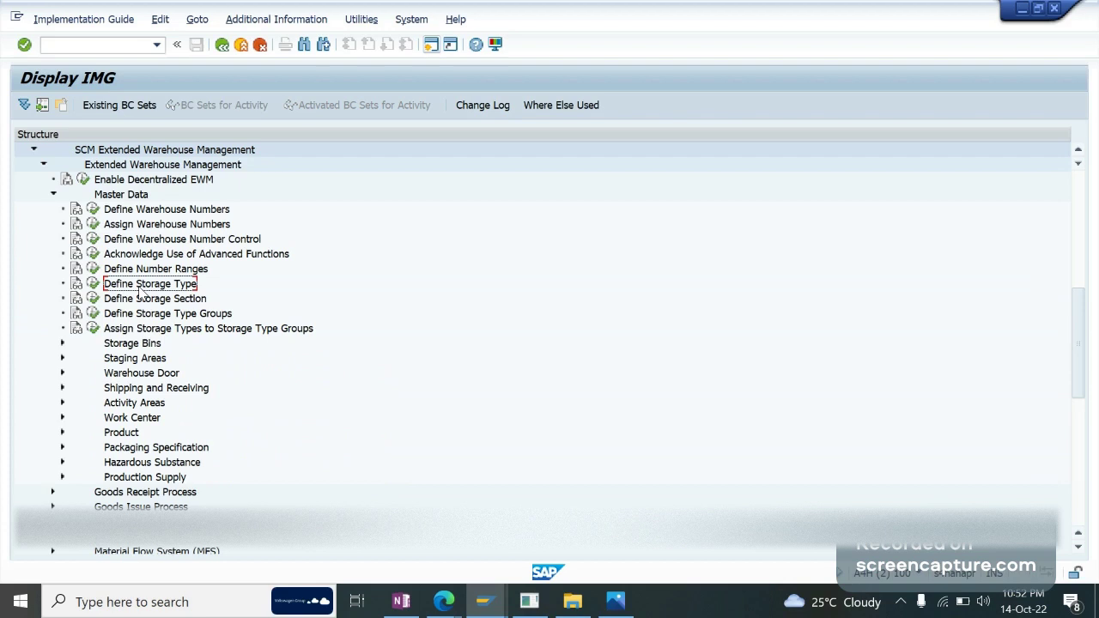
click(93, 283)
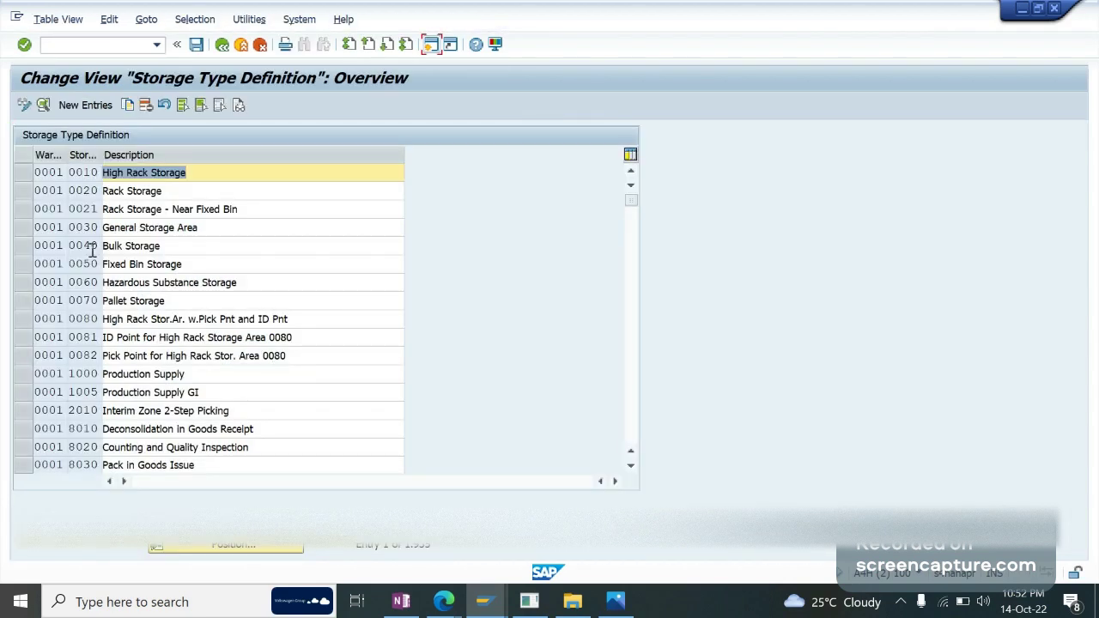
Step: In the details of warehouse 0001's storage type 0030, enable mixed stock types, owners, parties entitled, inspection documents and special stocks
click(41, 228)
click(43, 105)
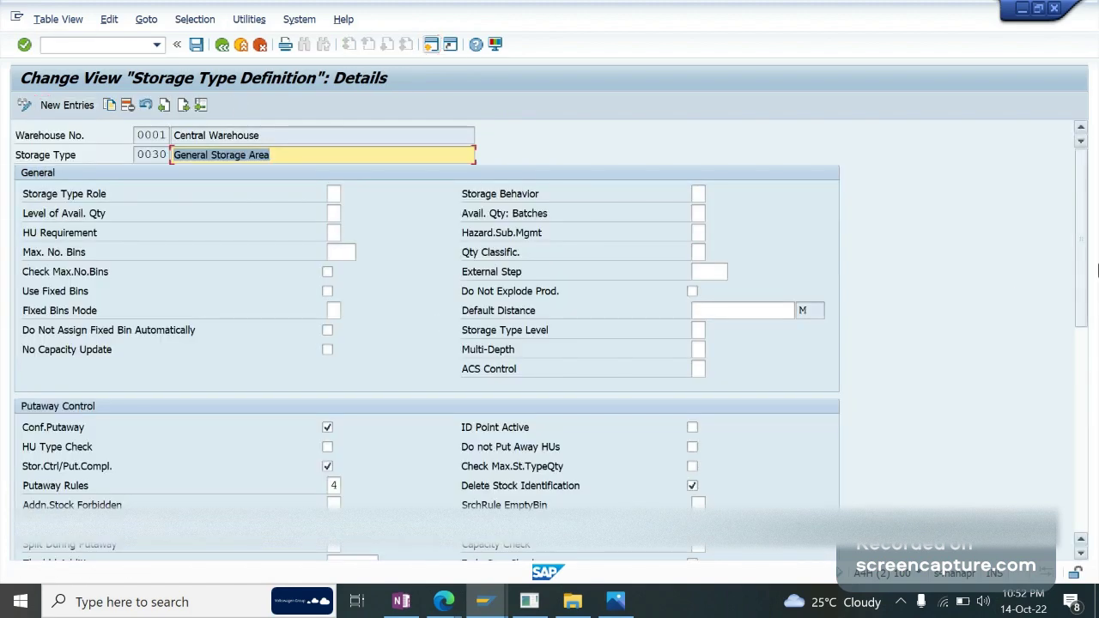
drag(1084, 267, 1088, 375)
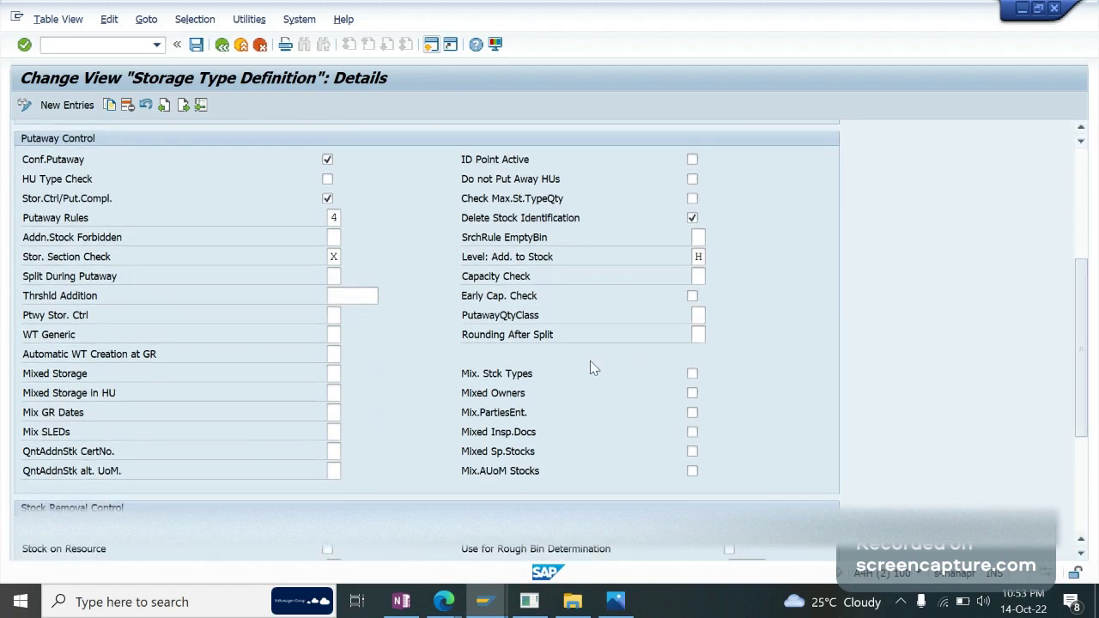
click(509, 377)
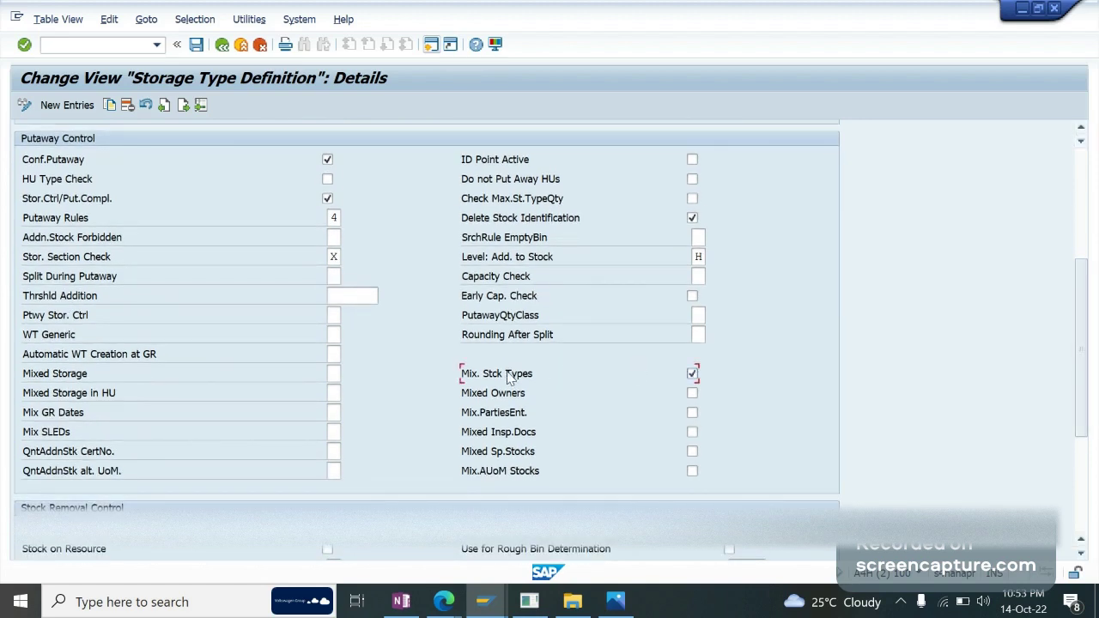
click(557, 398)
click(531, 414)
click(503, 437)
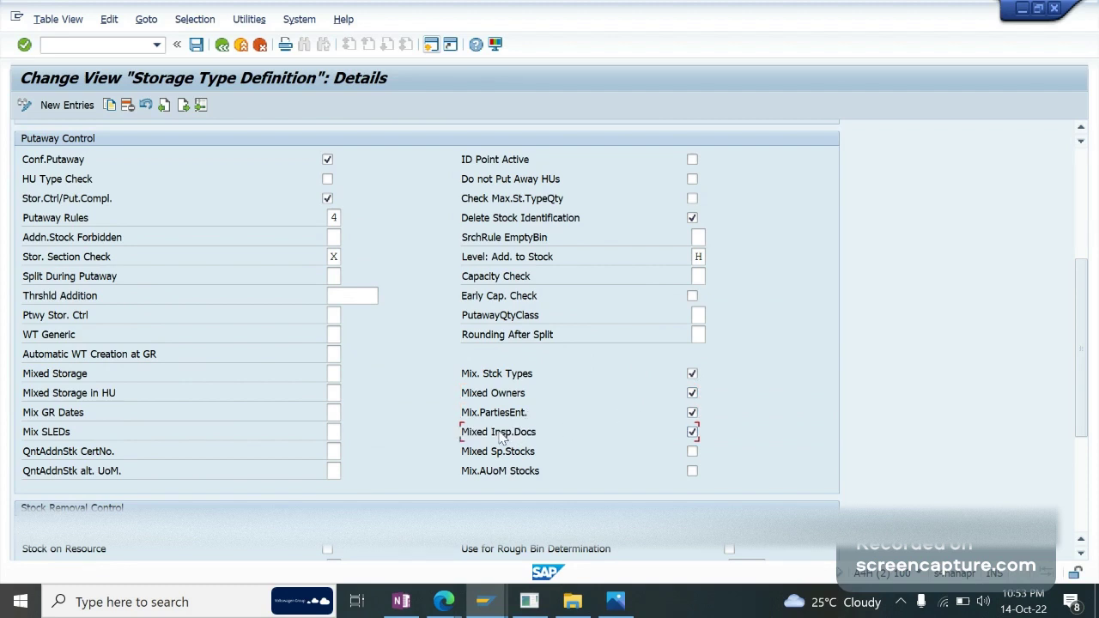
click(536, 450)
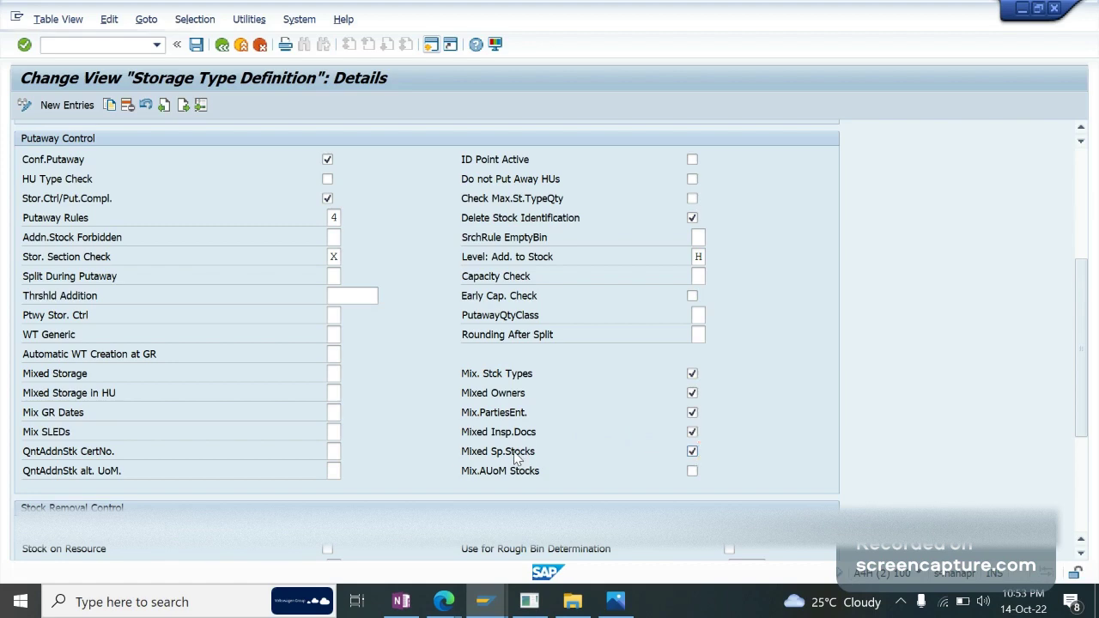
Step: Read the field help for mixed special stocks and enable Mix.AUoM Stocks for storage type 0030
key(F1)
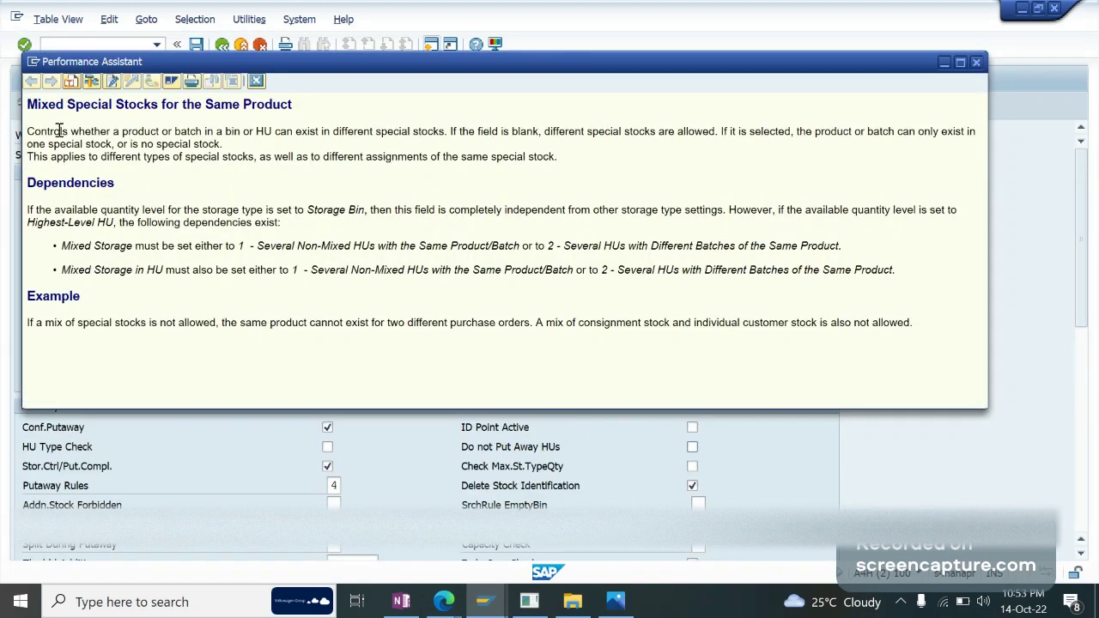
click(256, 81)
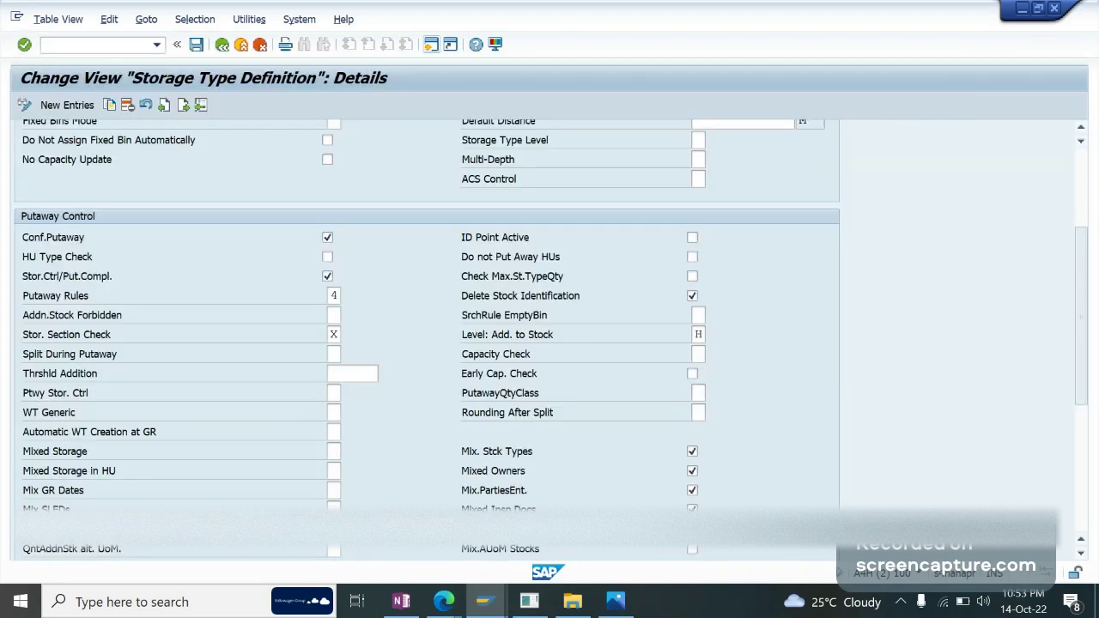
click(693, 549)
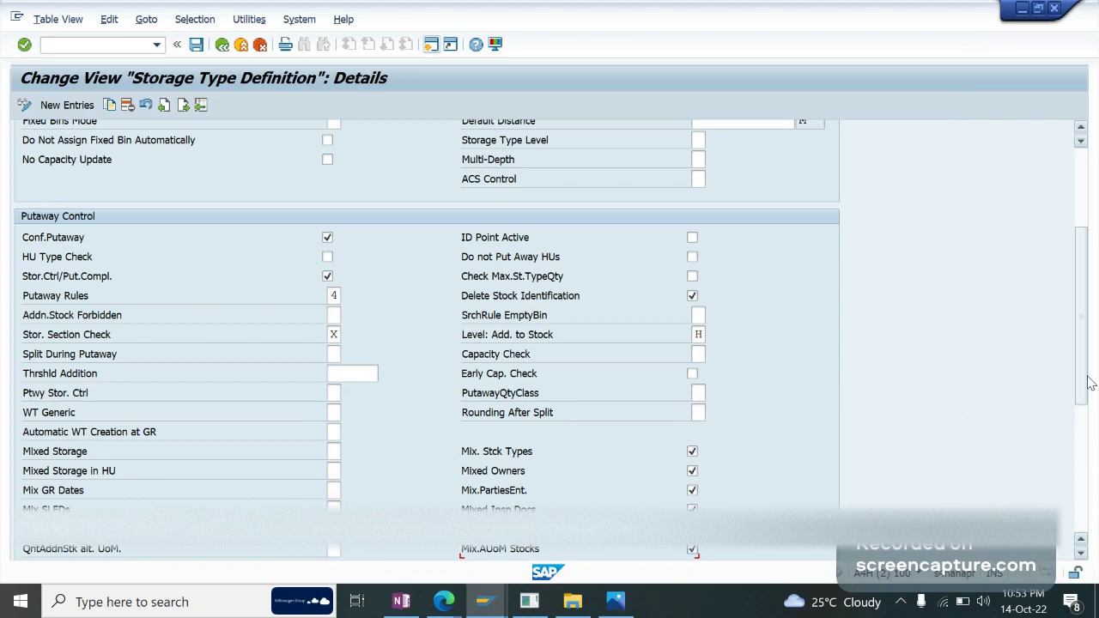
key(super+Down)
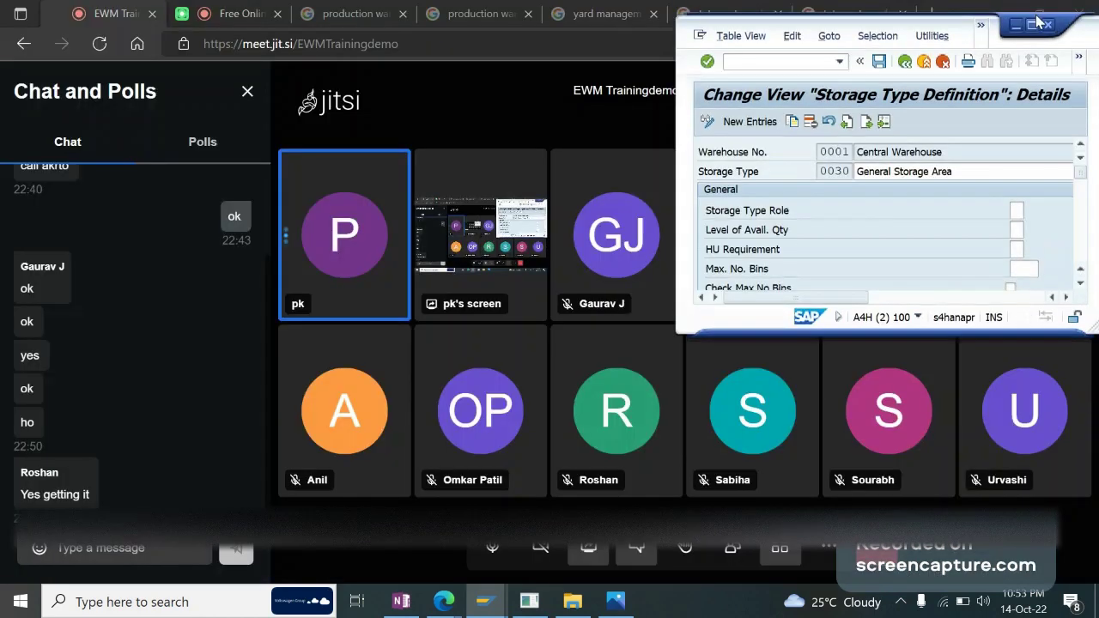
click(1034, 24)
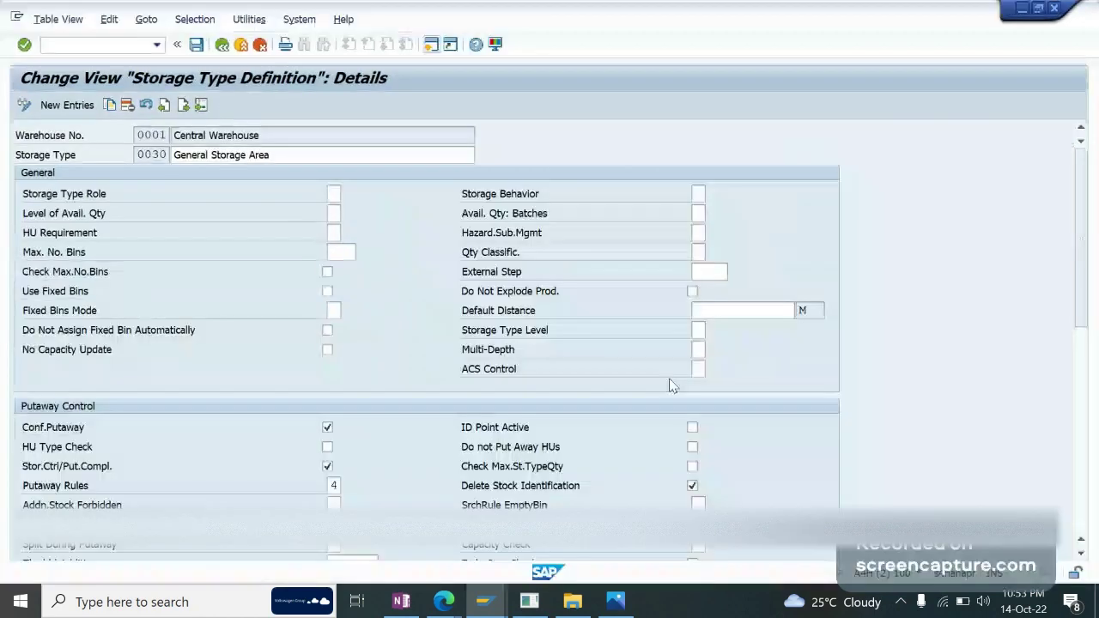
Step: Read the field help on the Mixed Storage indicator in the putaway control settings, including its dependencies
drag(1082, 306, 1096, 380)
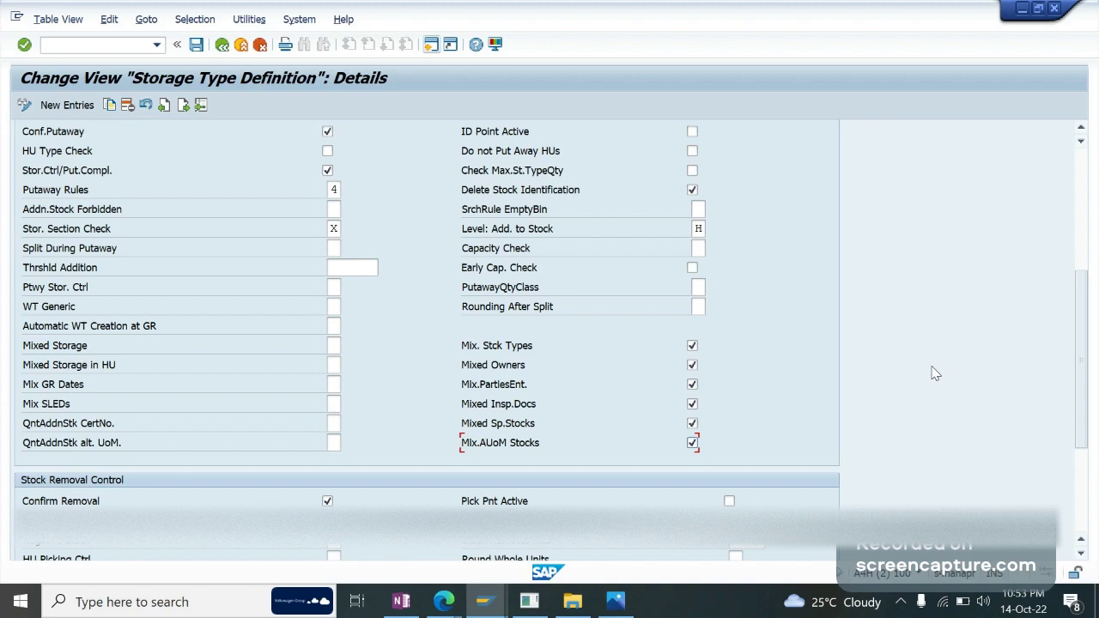
drag(1083, 402, 1084, 390)
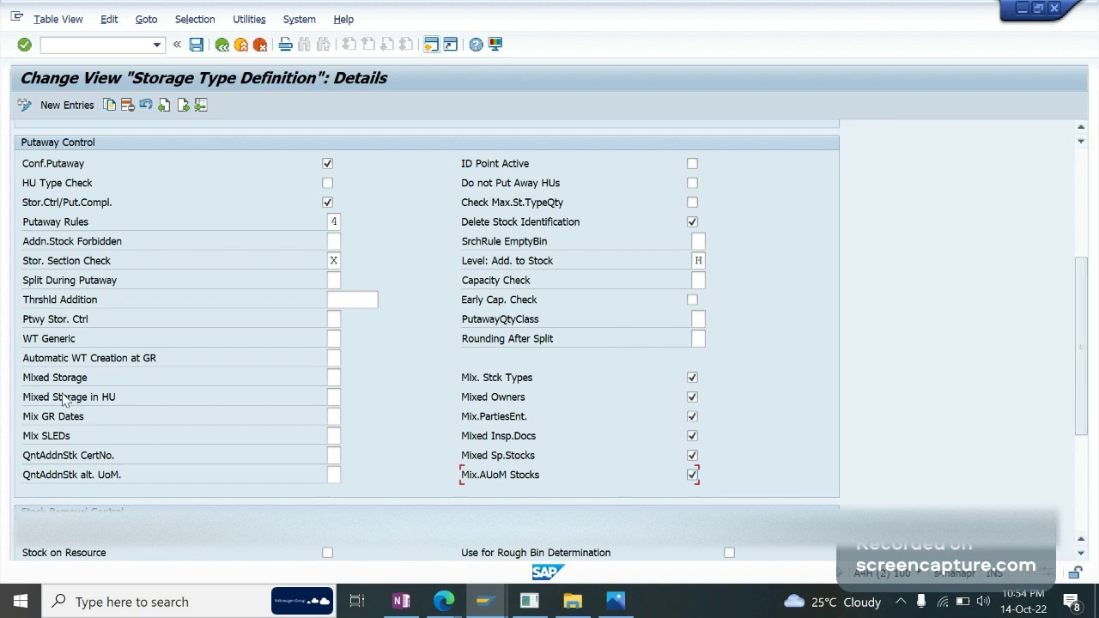
click(41, 378)
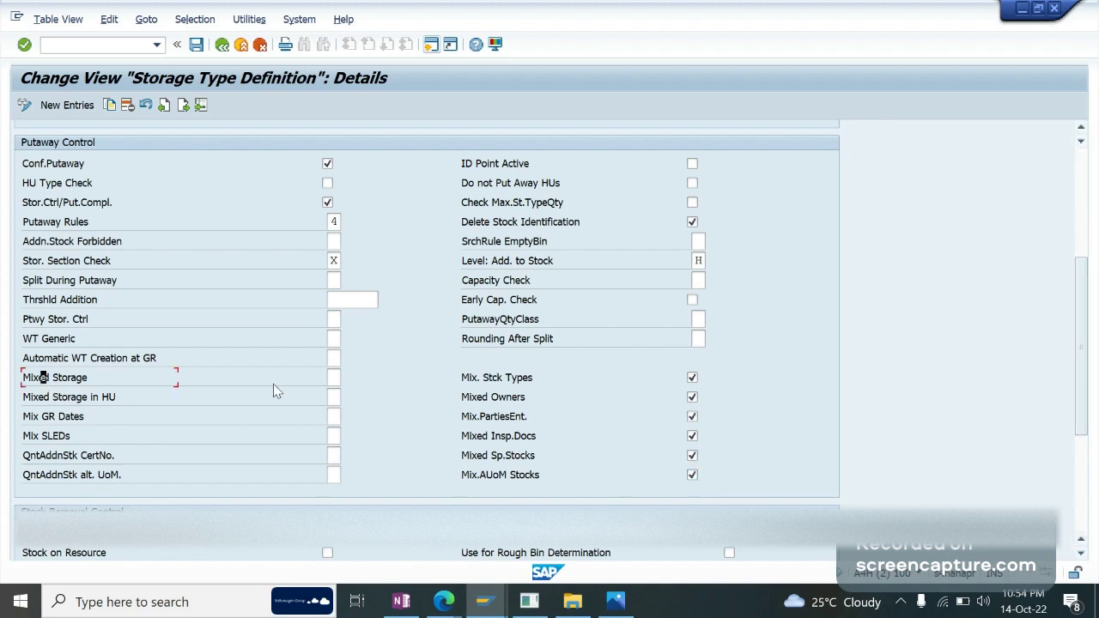
click(334, 378)
key(F1)
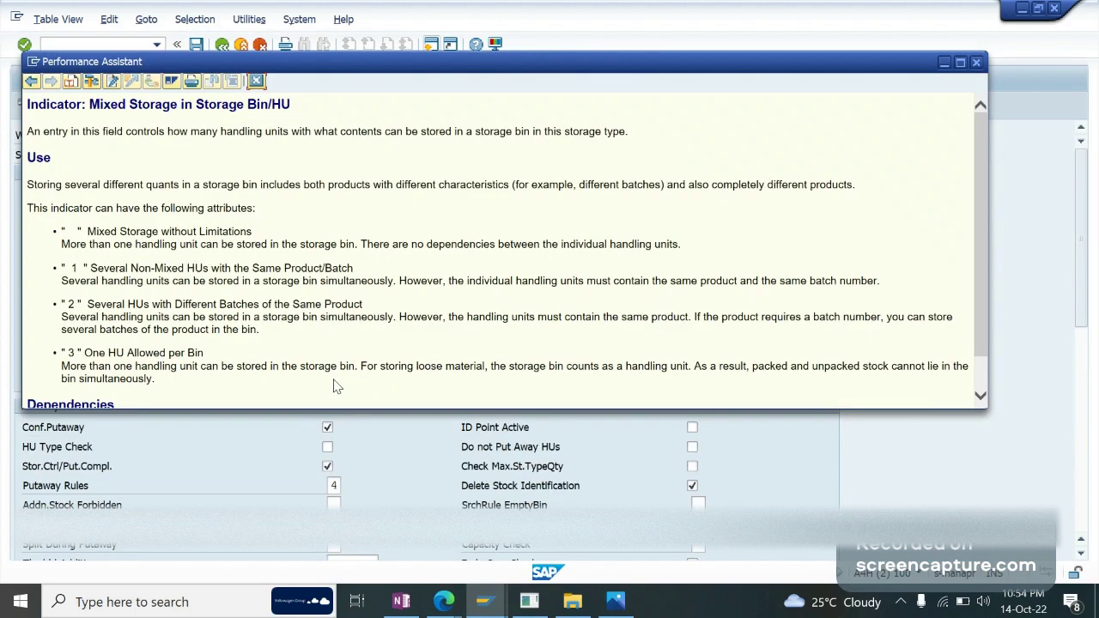
drag(560, 408, 560, 508)
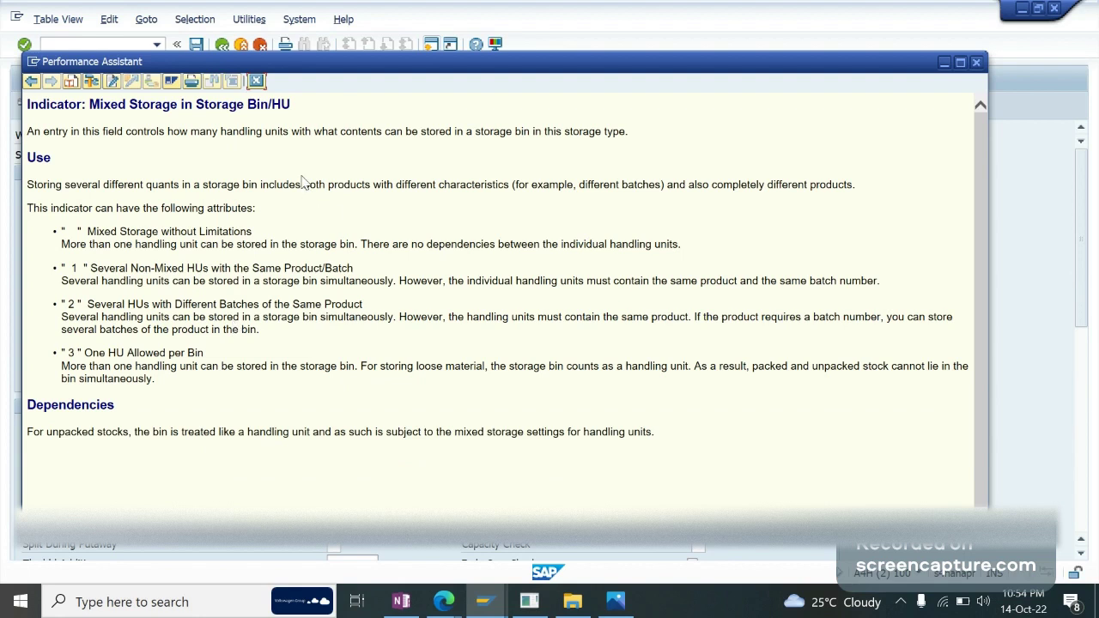
click(256, 81)
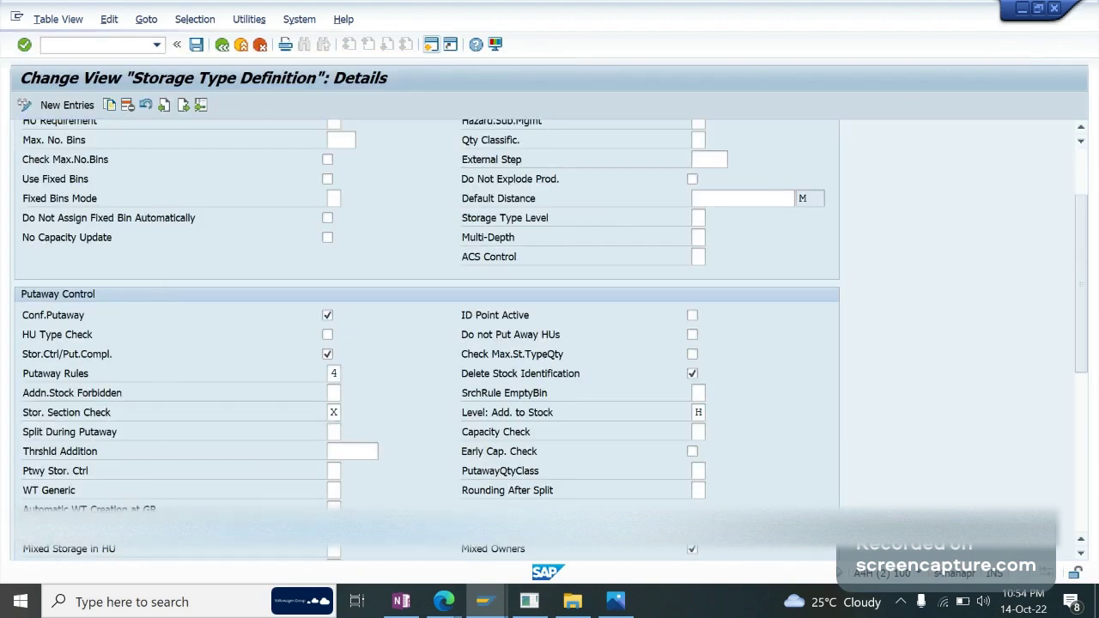
Step: Review each permitted value of the Mixed Storage indicator, from storage without limitations to one HU per bin, without choosing one
key(F4)
scroll(599, 153, up, 2)
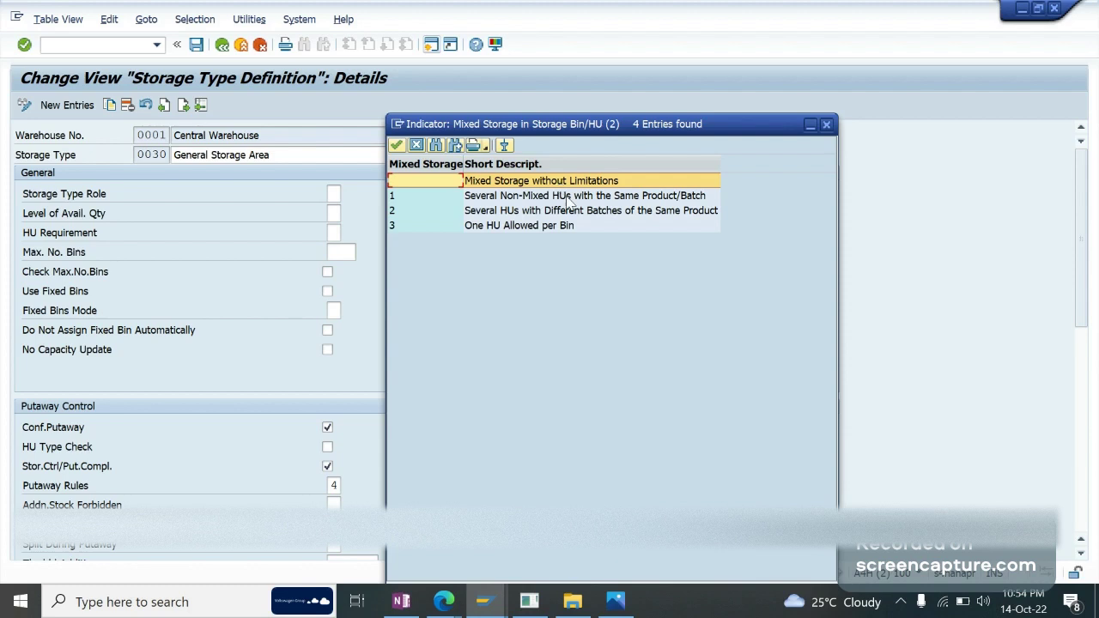
click(645, 211)
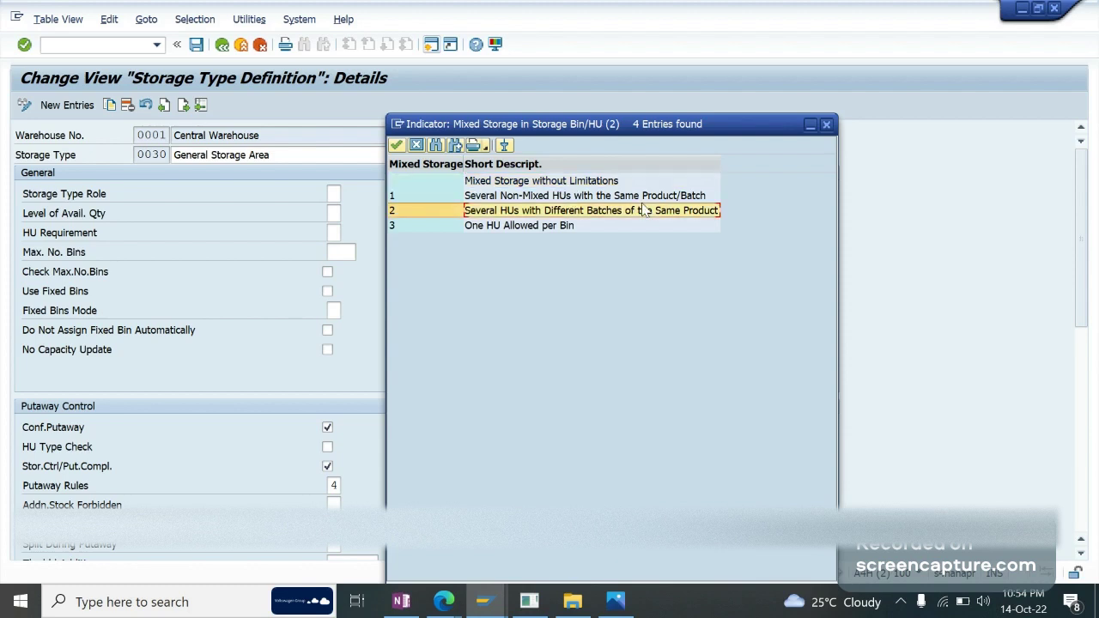
click(595, 184)
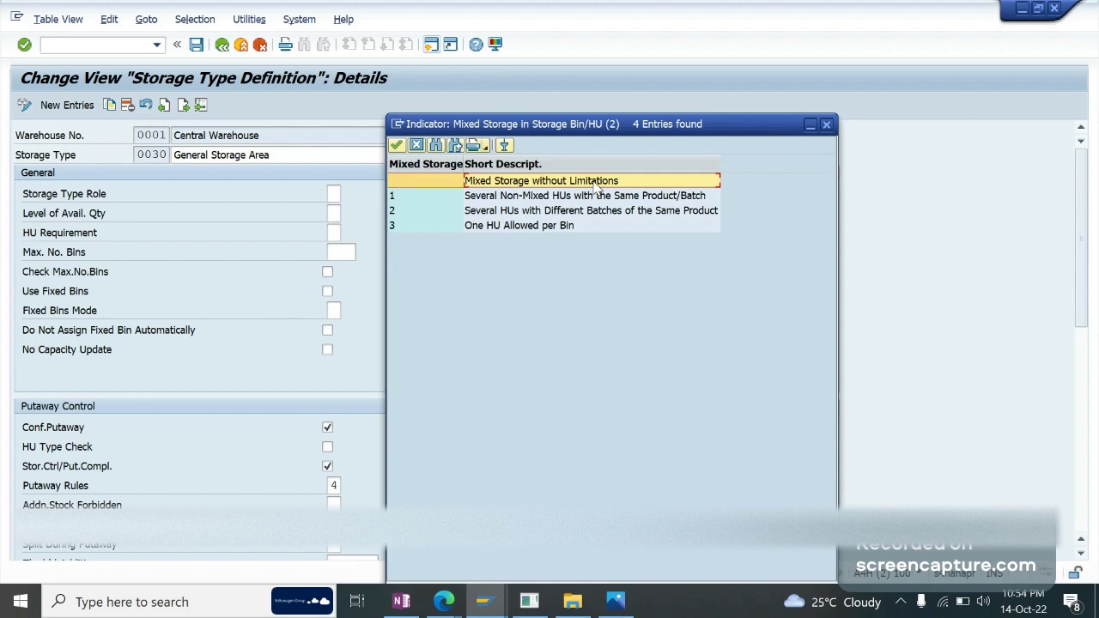
click(550, 196)
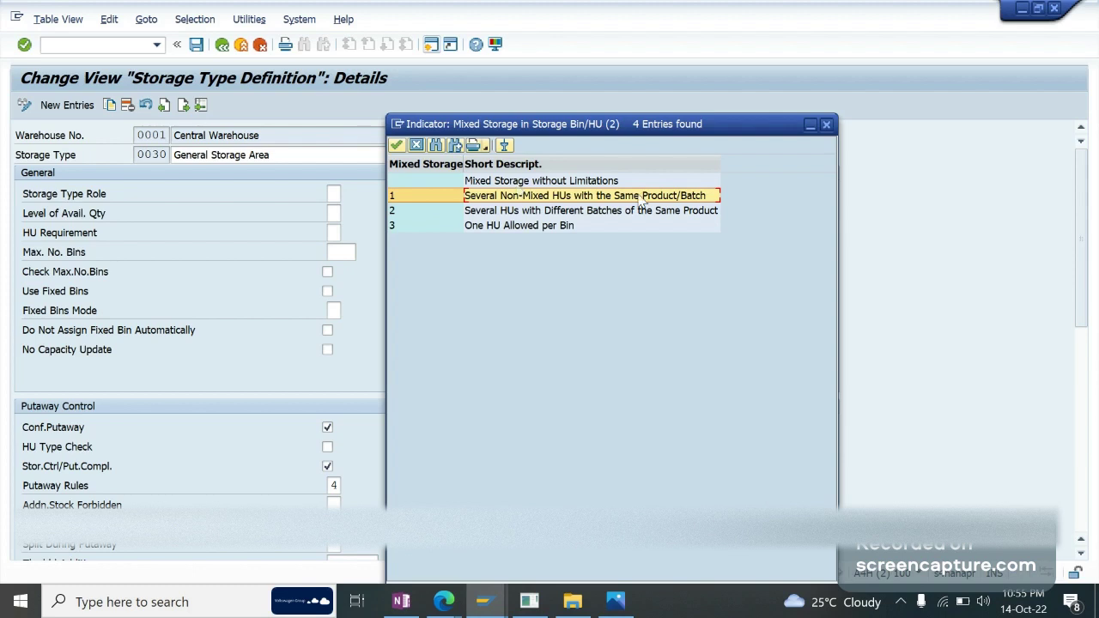
click(554, 212)
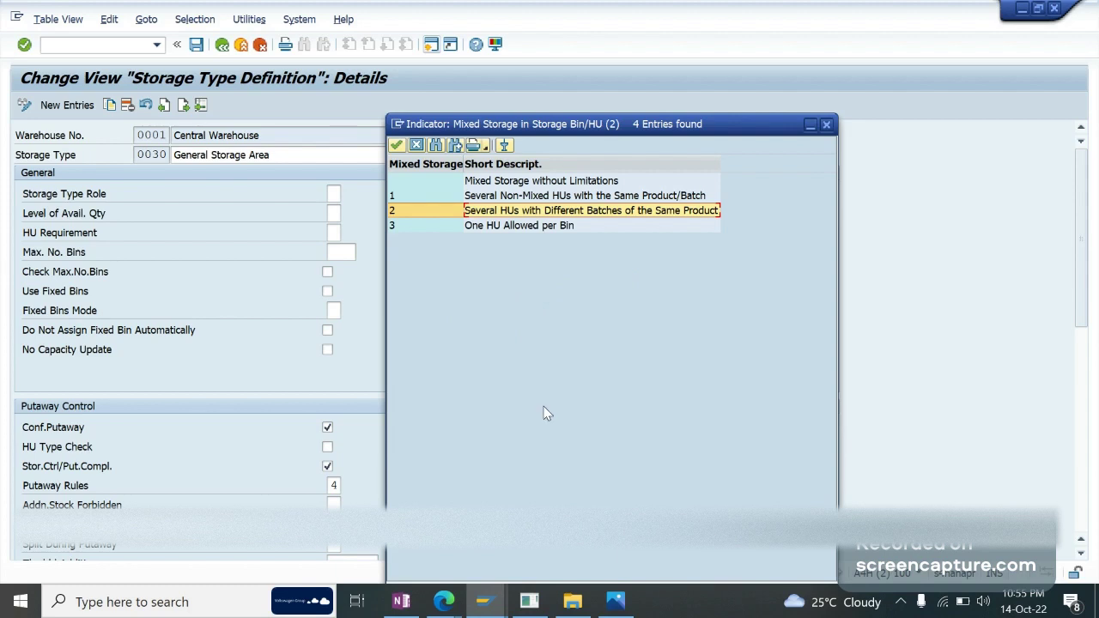
click(503, 225)
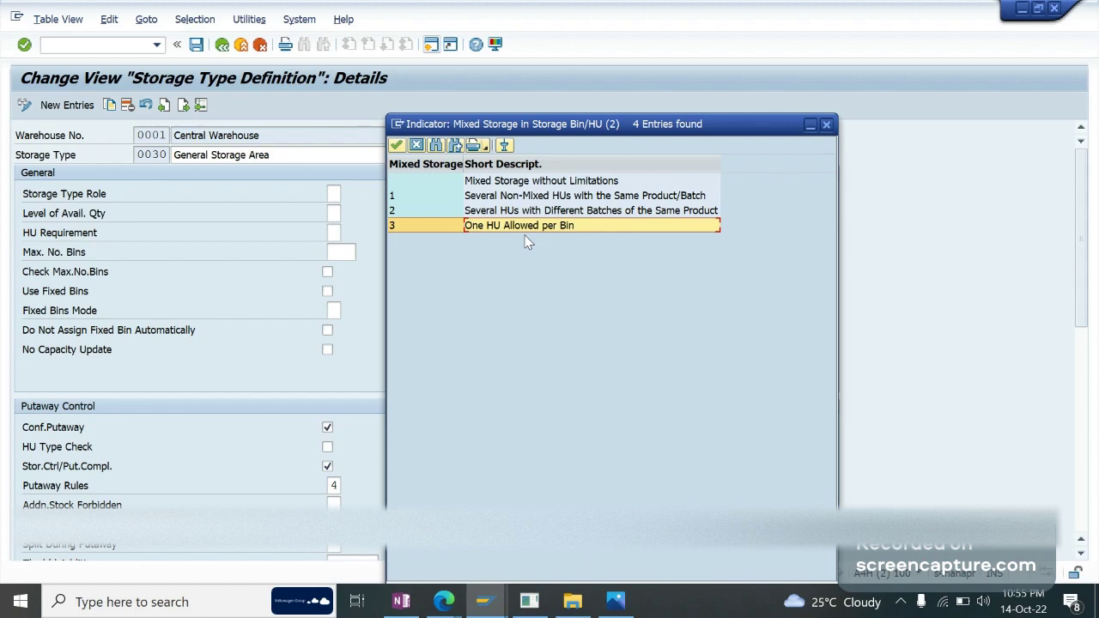
click(418, 146)
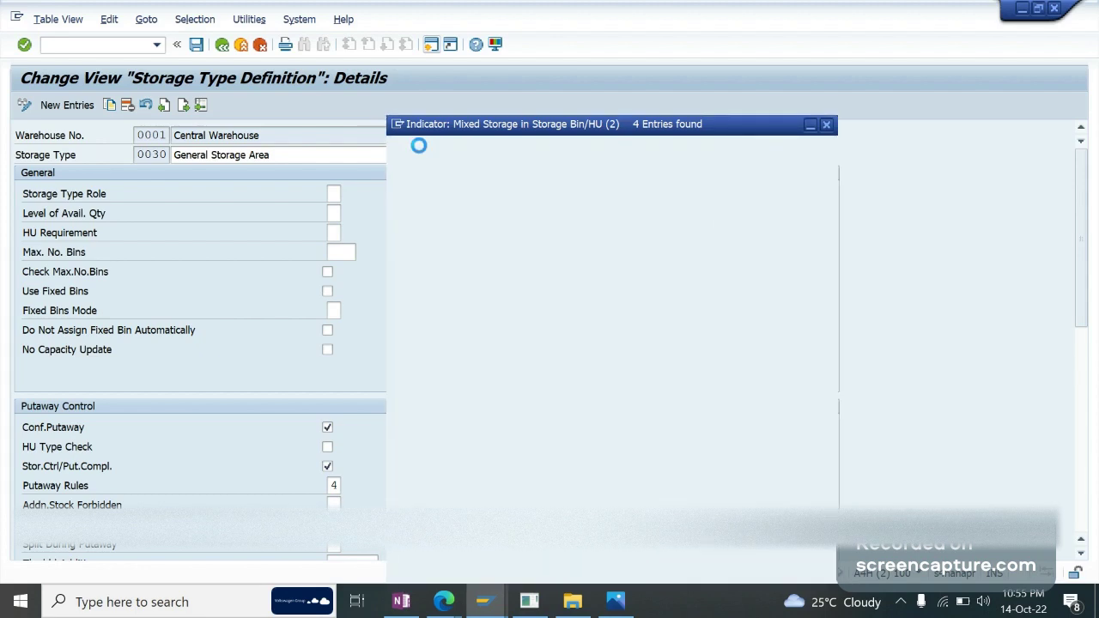
Step: Open the field help for Automatic WT Creation at GR in storage type 0030's putaway control settings
scroll(602, 327, down, 3)
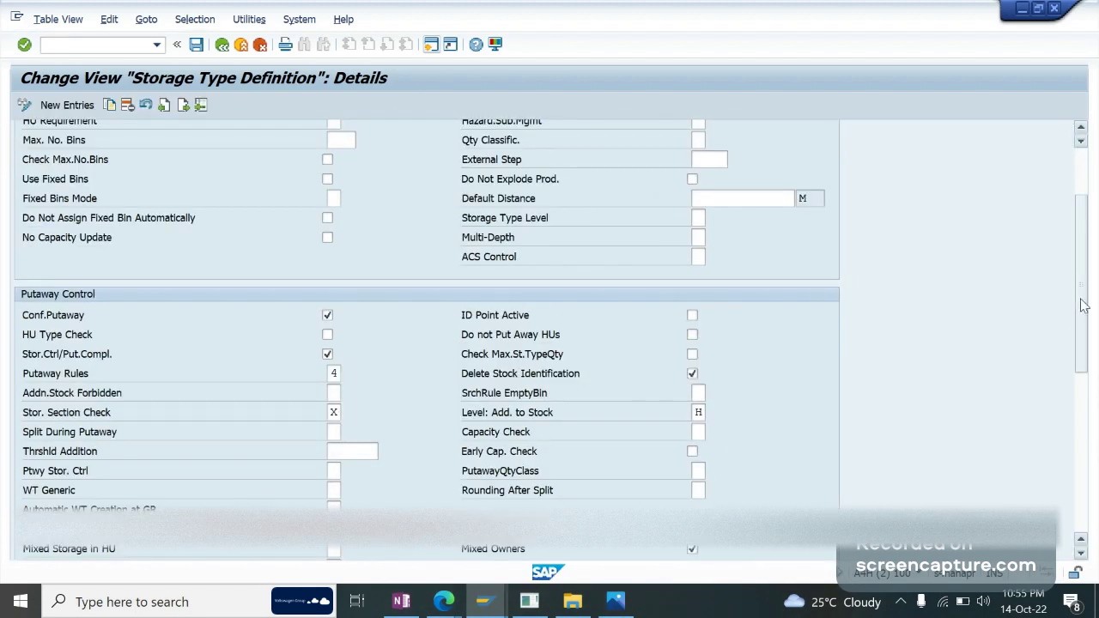
drag(1083, 305, 1092, 360)
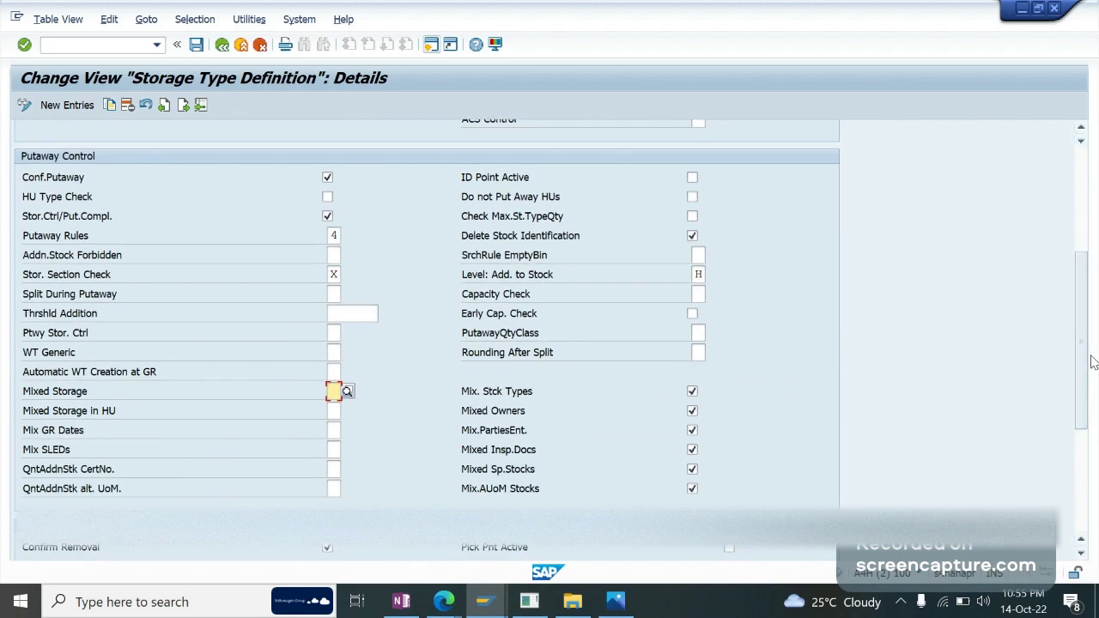
click(333, 371)
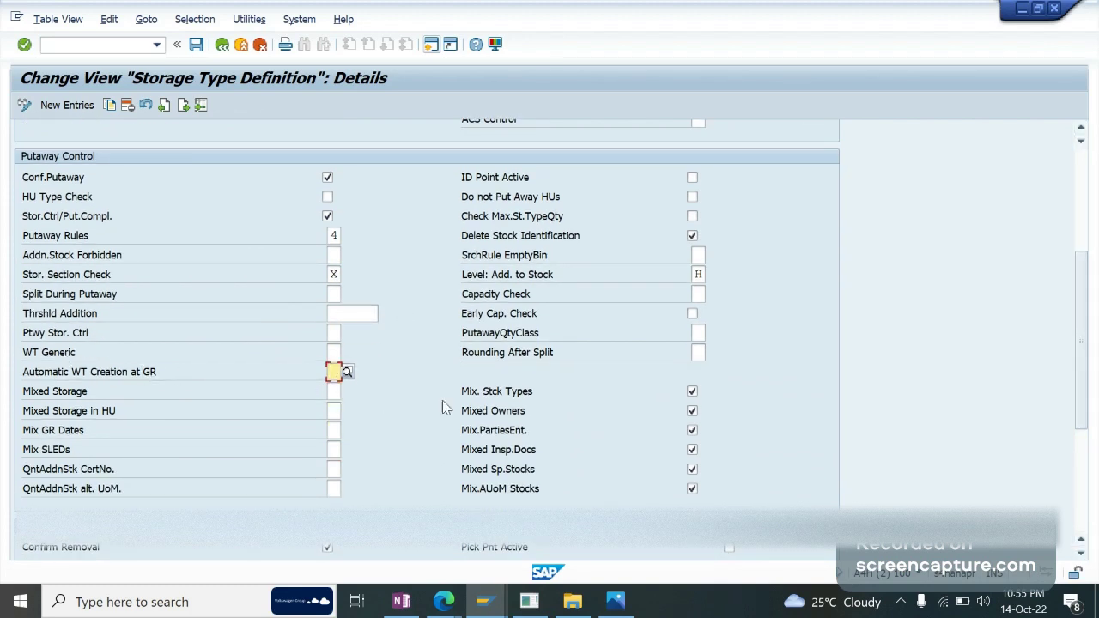
key(F1)
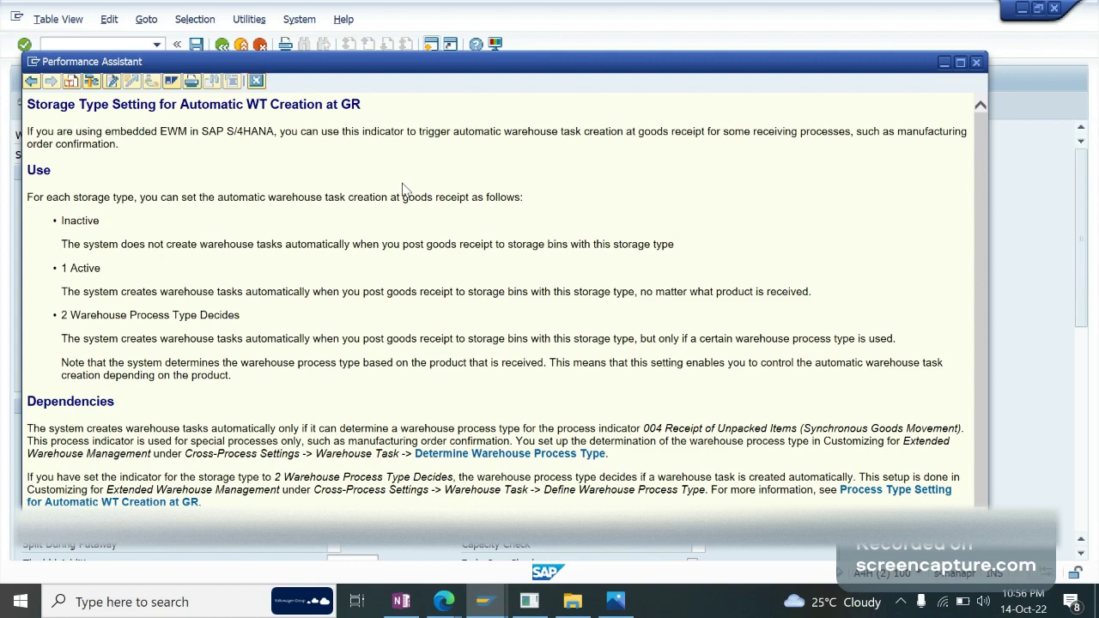
Step: Close the open field help and read the help for the ID Point Active indicator in the putaway control settings
key(Escape)
scroll(482, 196, down, 2)
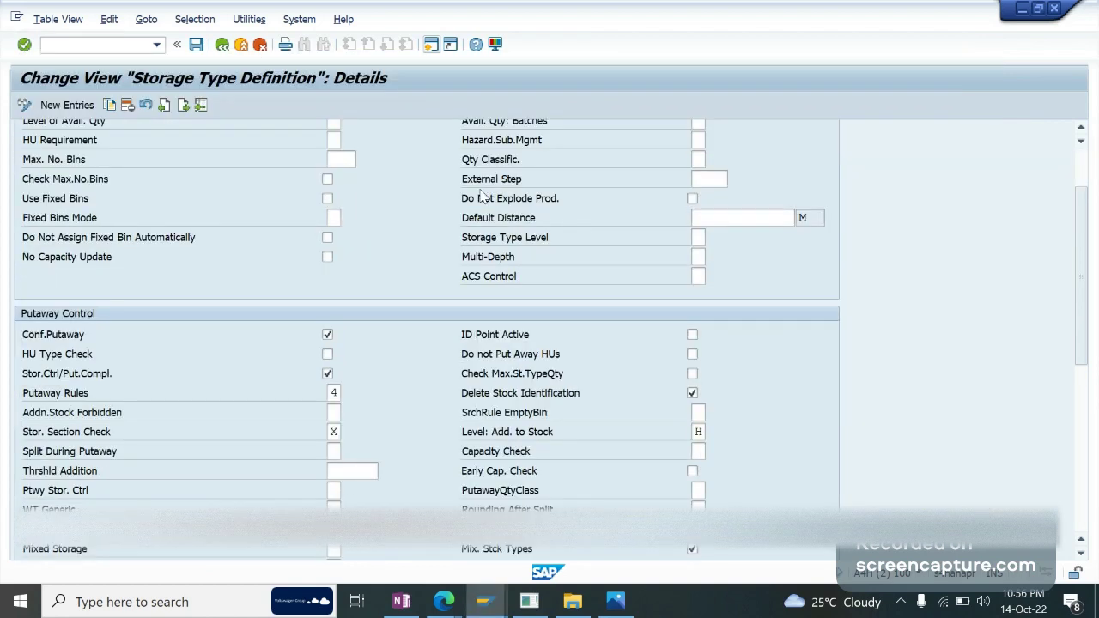
click(691, 335)
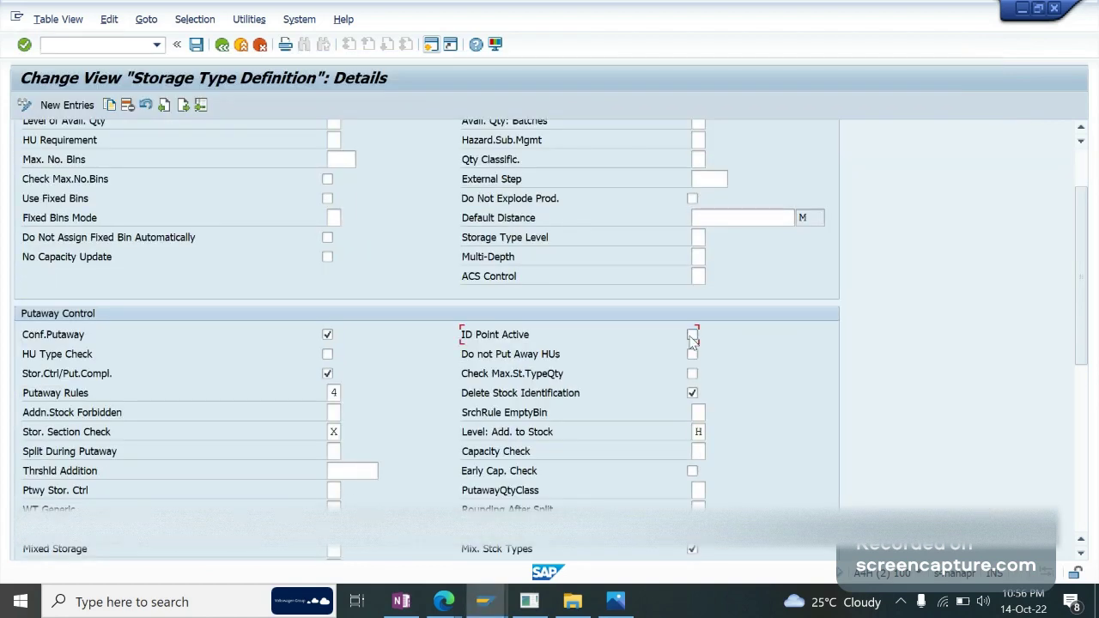
key(F1)
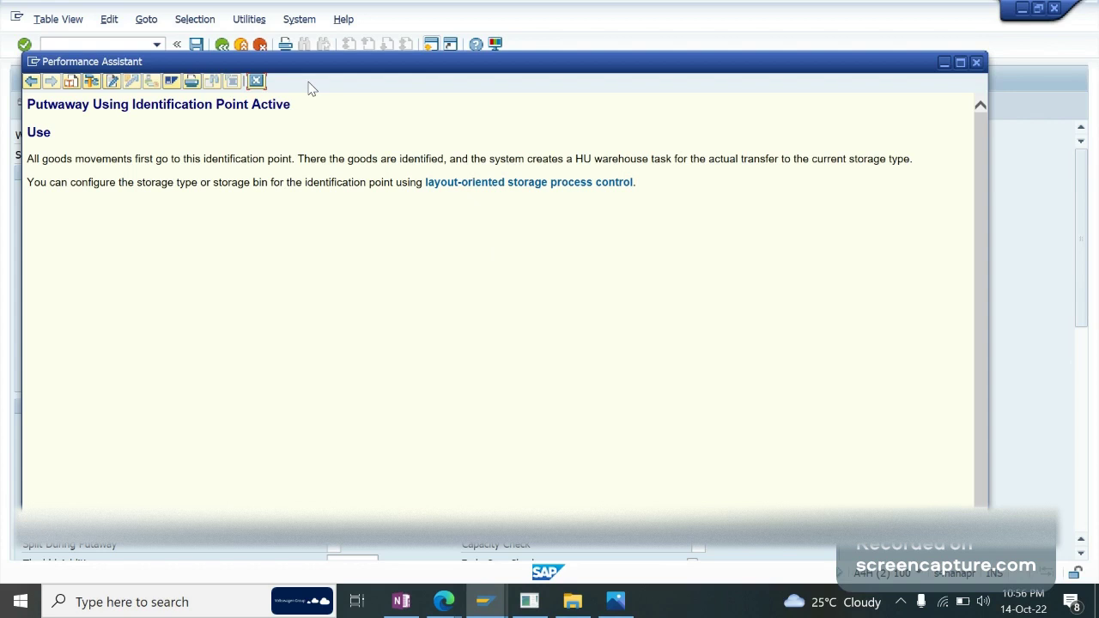
click(256, 82)
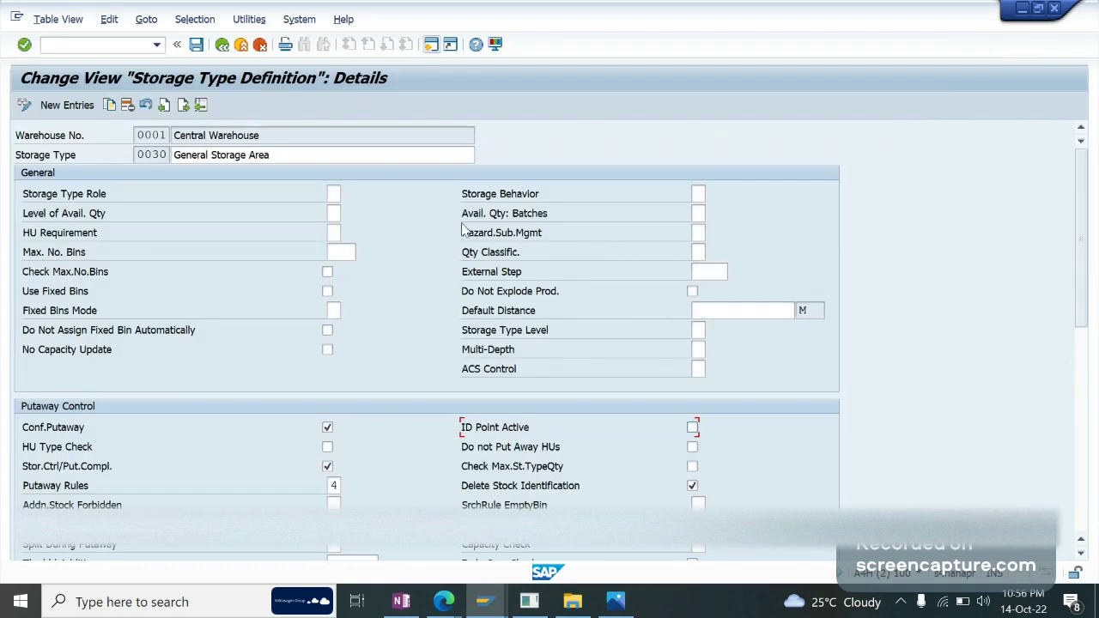
Step: Look over storage type 0030's General fields, including role, available quantity level, storage behavior, HU requirement and maximum number of bins
click(332, 214)
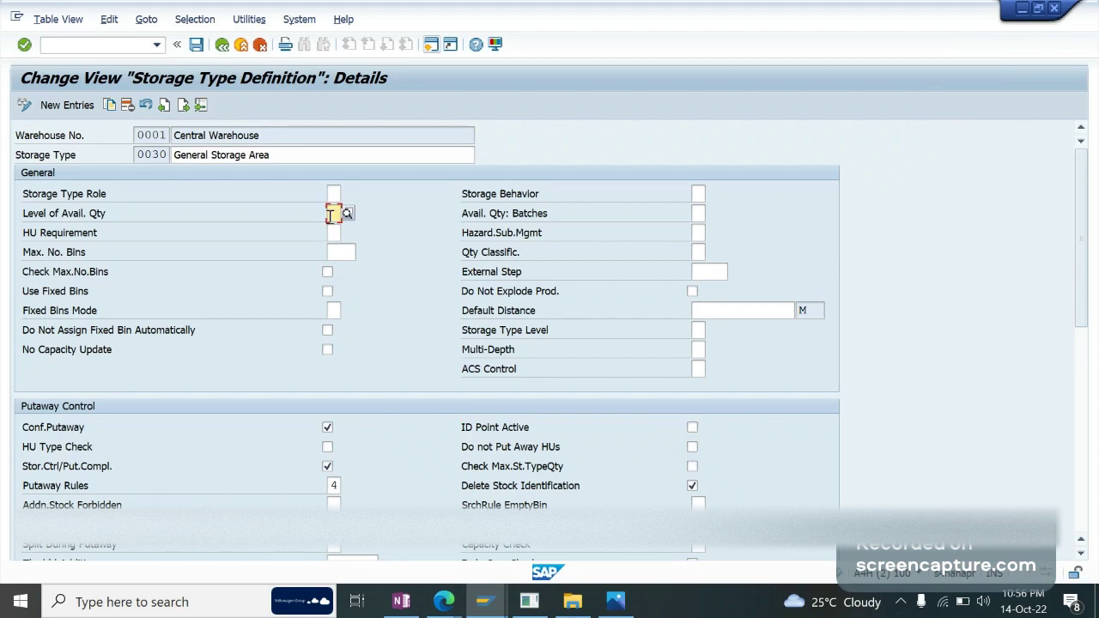
click(334, 198)
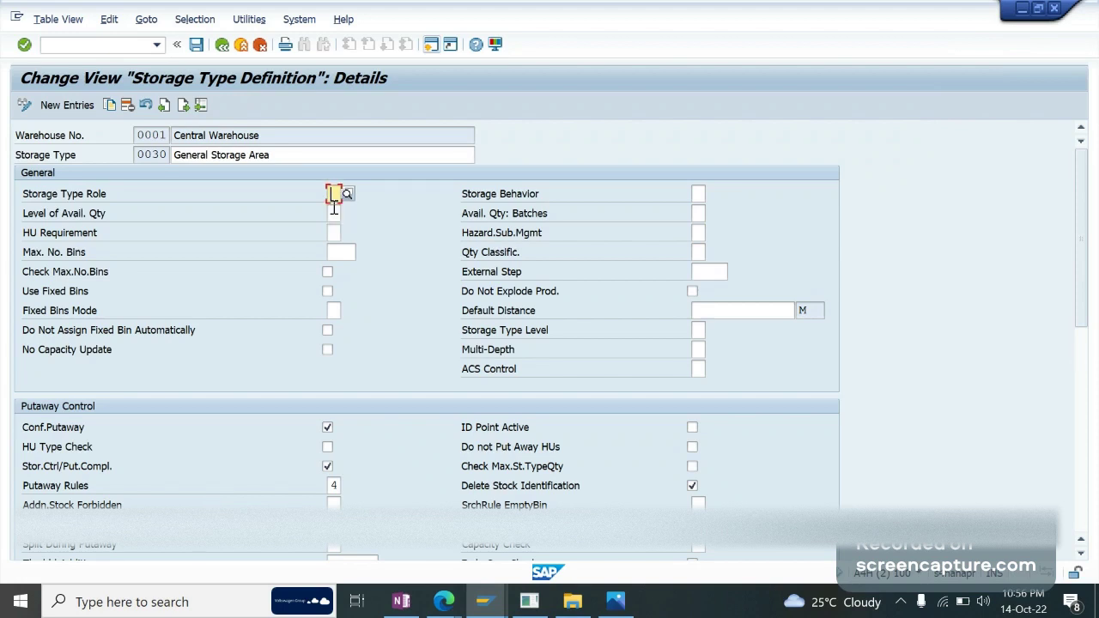
click(334, 211)
click(698, 194)
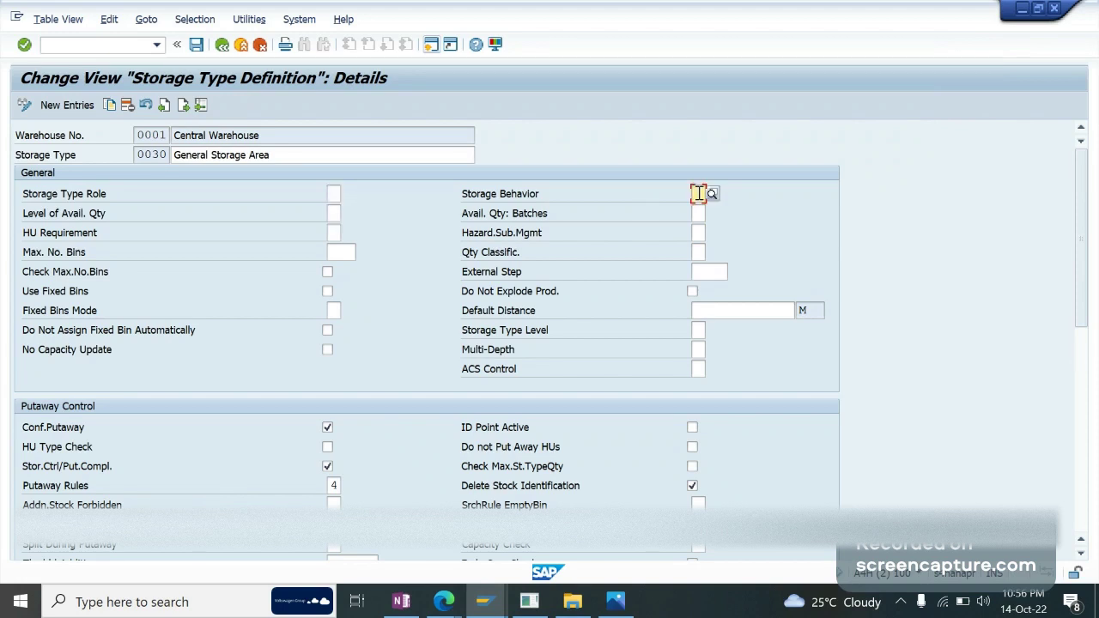
click(334, 233)
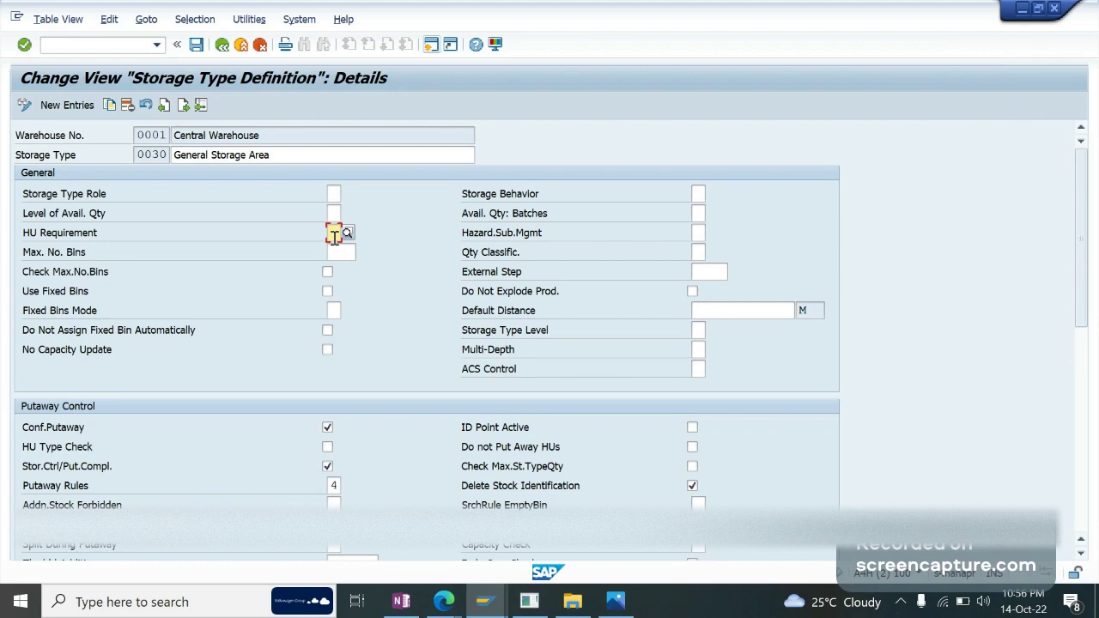
click(335, 252)
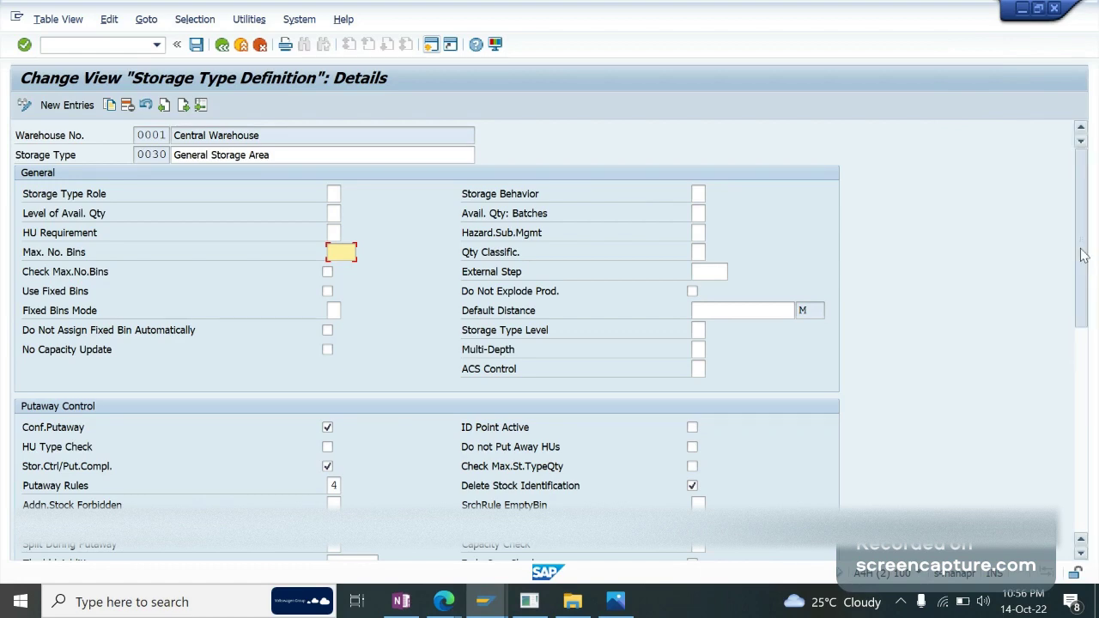
drag(1084, 255, 1069, 277)
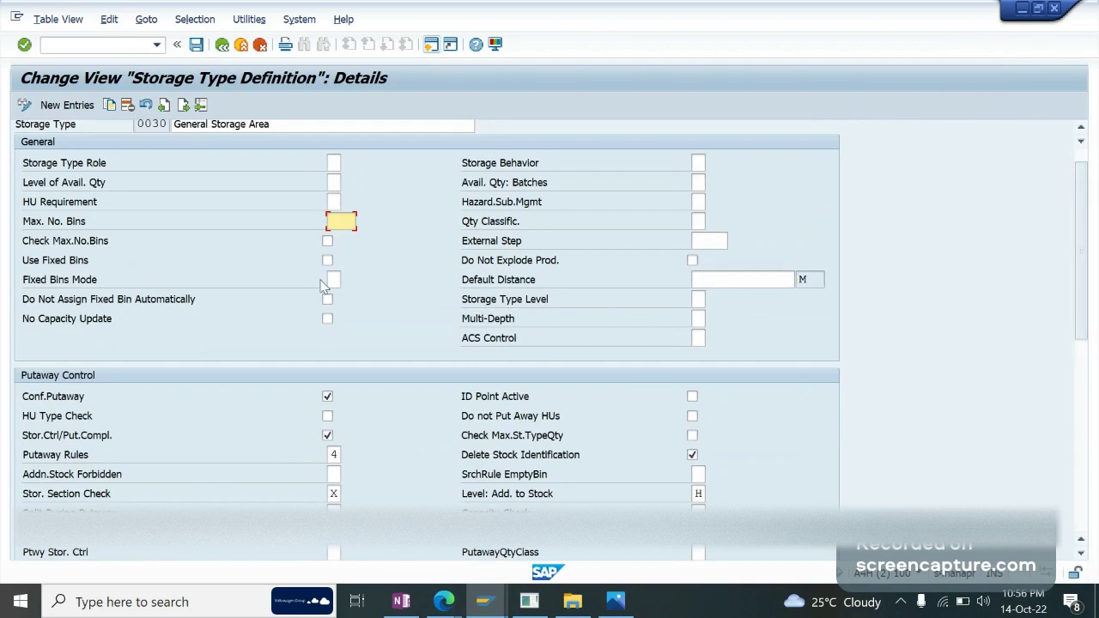
Step: Return from the storage type definition to the implementation guide without saving the changes
click(244, 49)
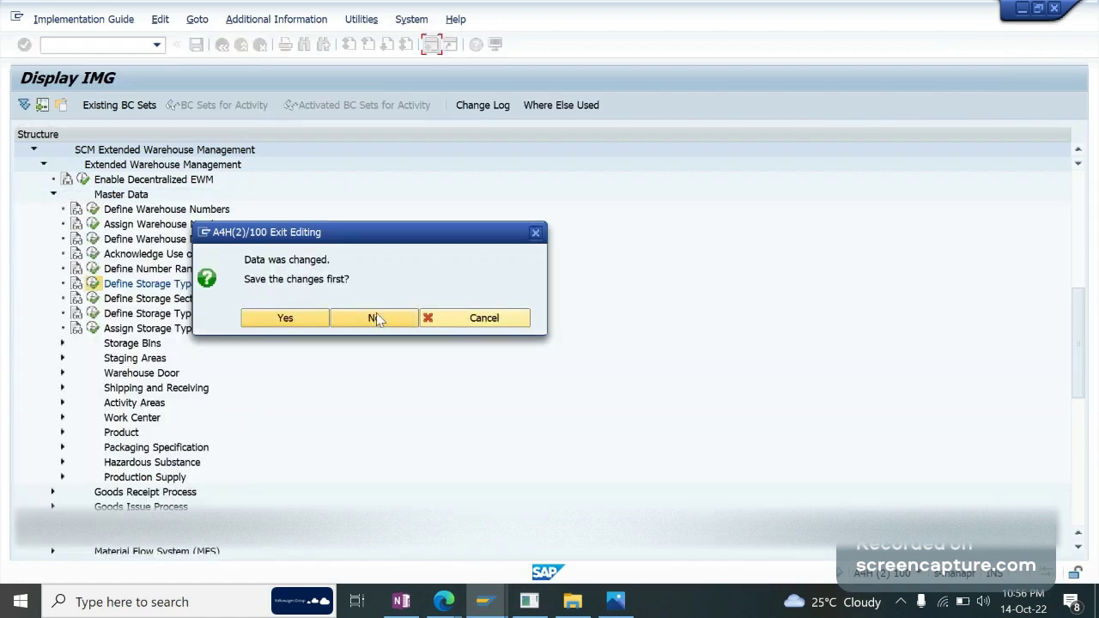
click(486, 326)
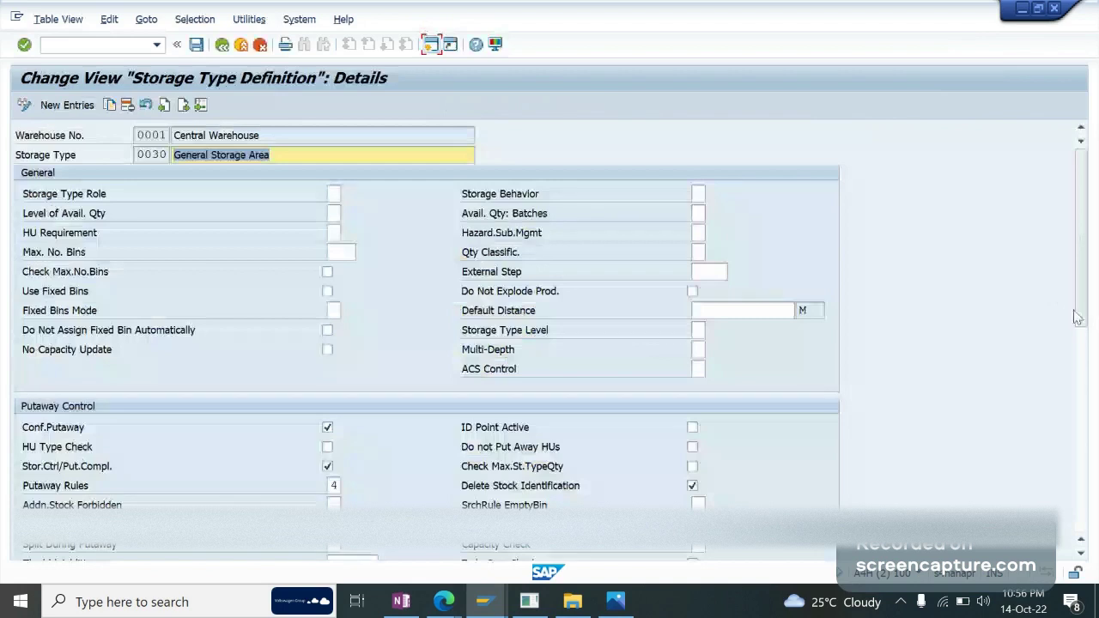
click(1079, 403)
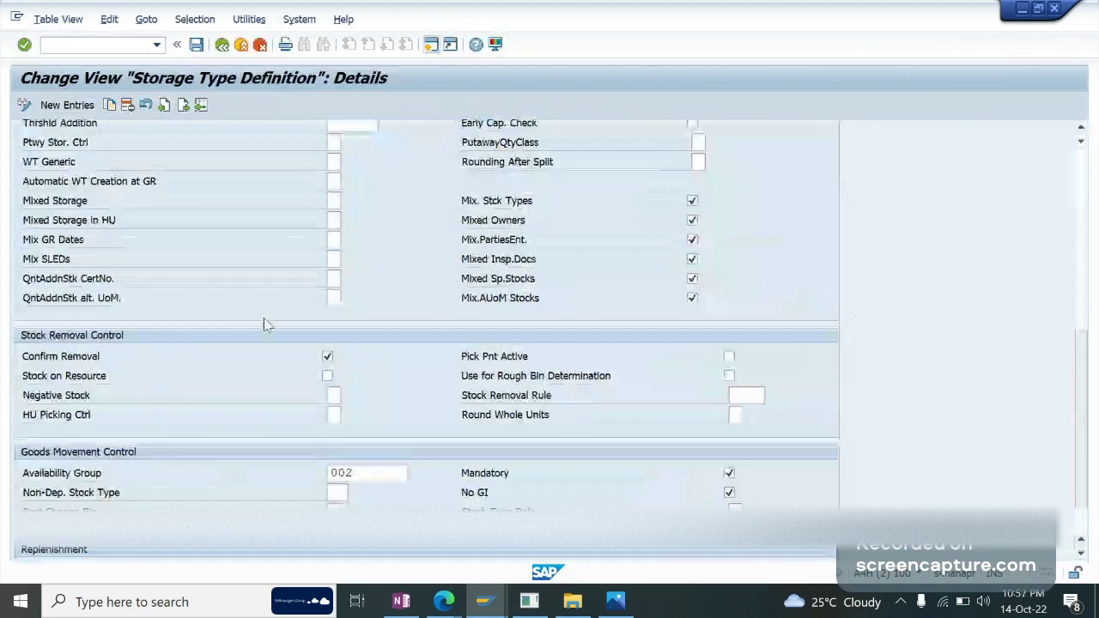
click(222, 46)
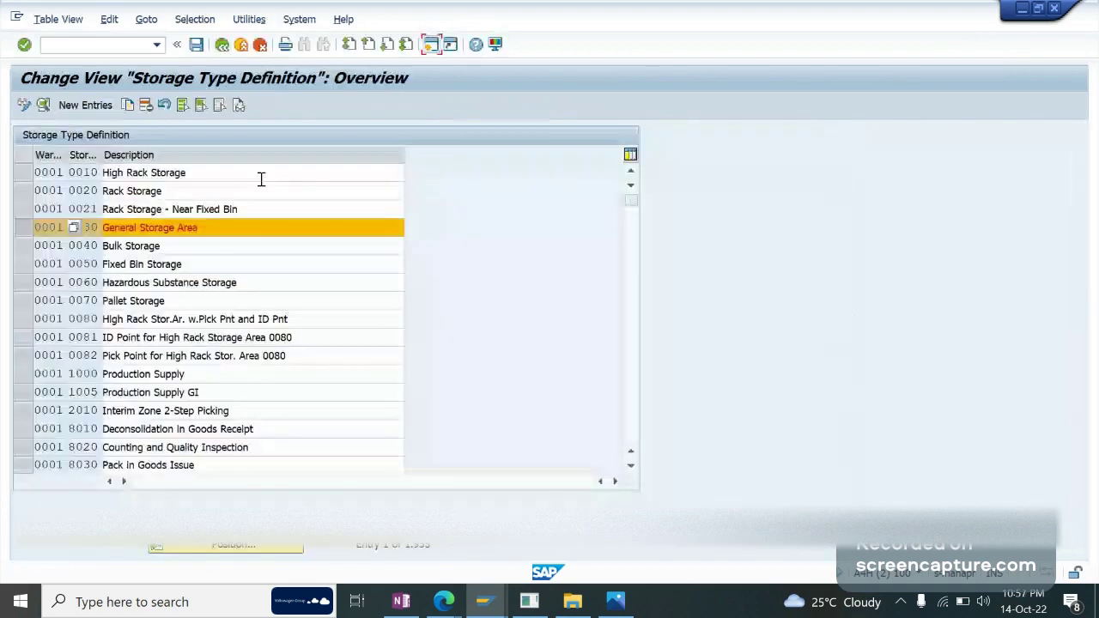
click(223, 47)
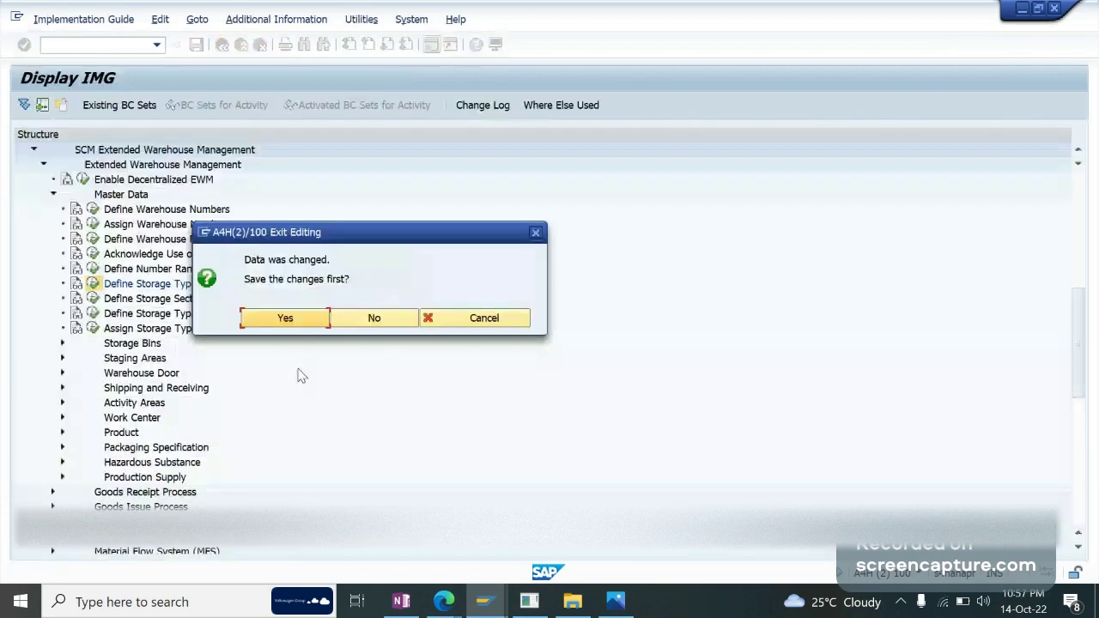
click(384, 317)
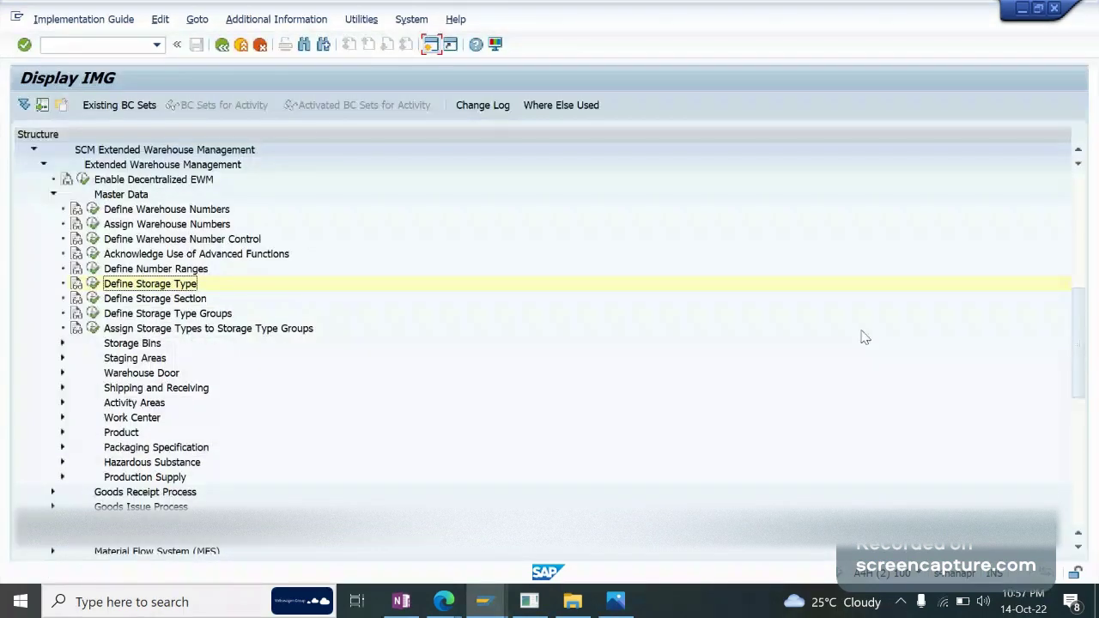
drag(1073, 348, 1086, 372)
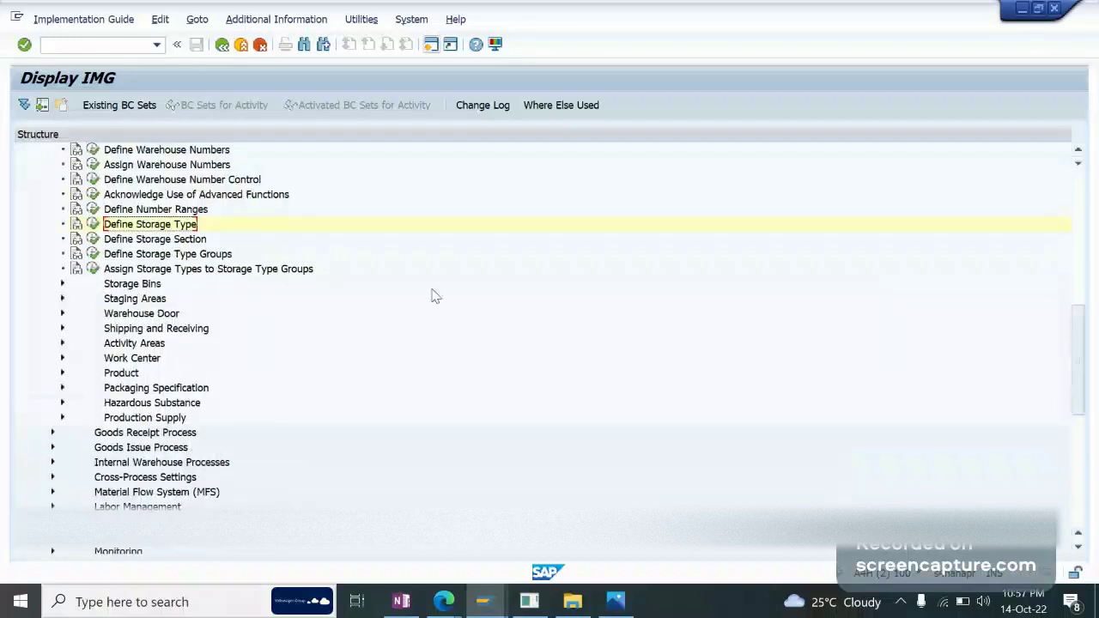
click(131, 316)
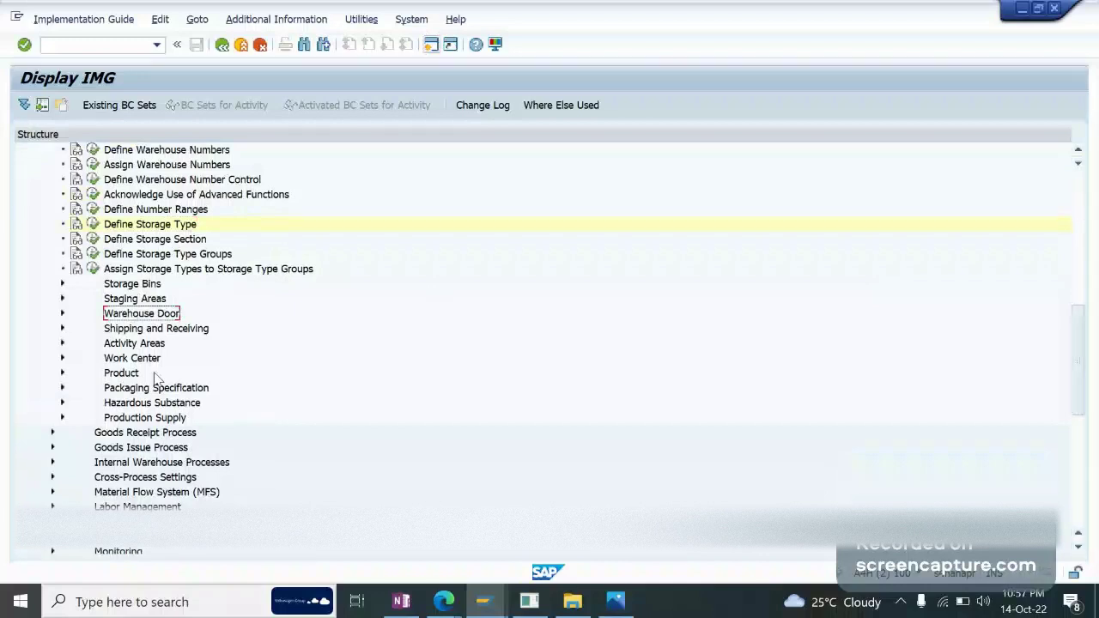
click(134, 464)
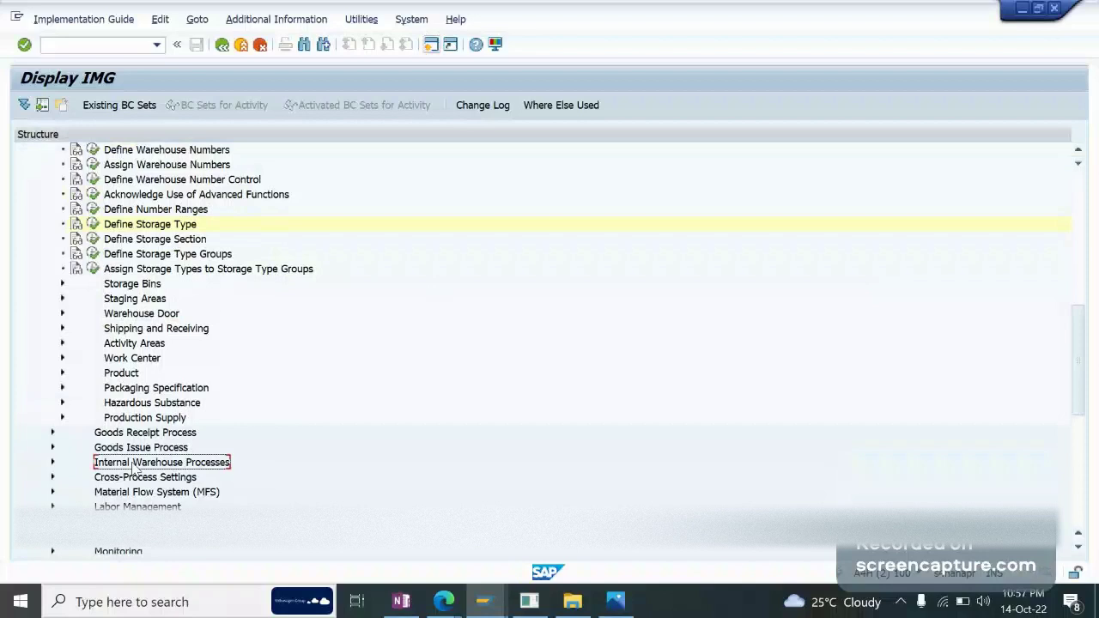
key(Down)
scroll(135, 468, down, 1)
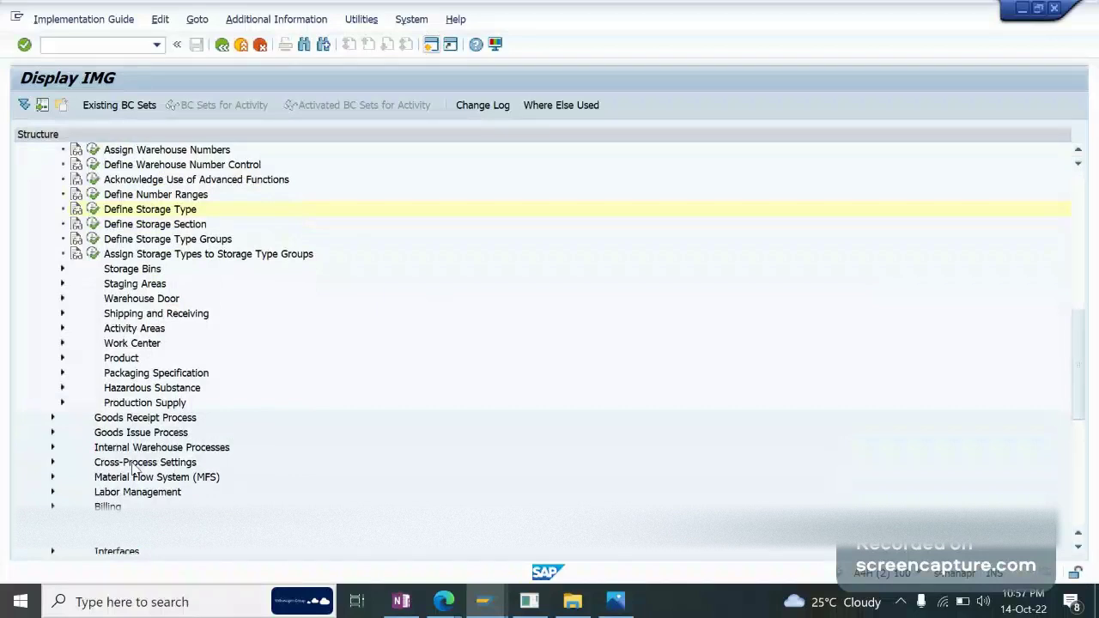
scroll(134, 468, down, 1)
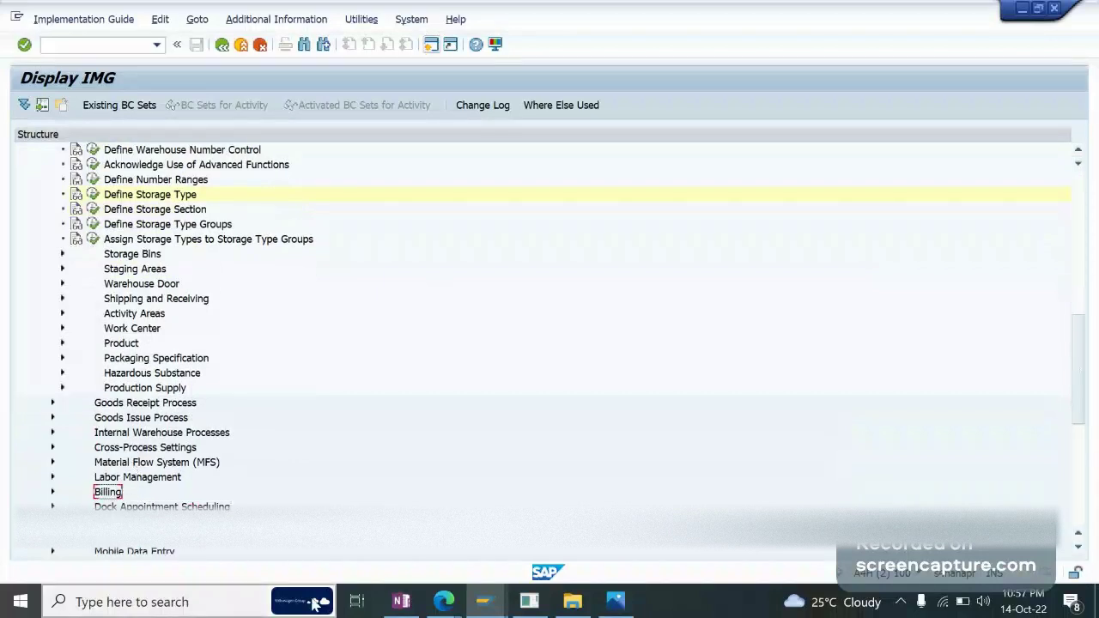
Step: Open Define Storage Type with the locked data in display mode and show the details of storage type 0021, Rack Storage - Near Fixed Bin
click(93, 195)
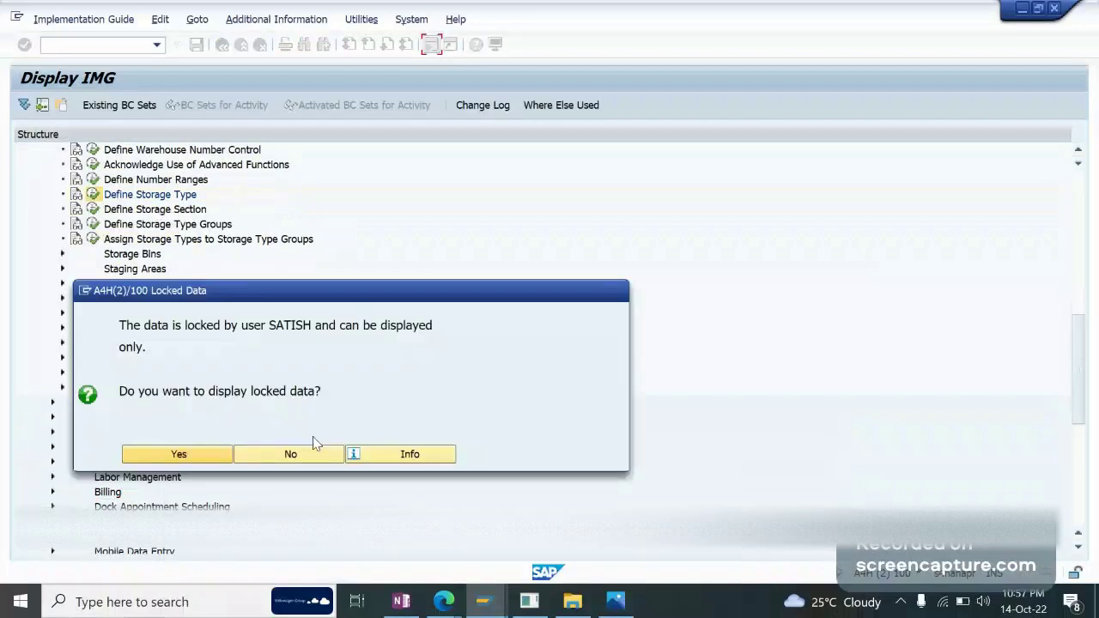
click(225, 459)
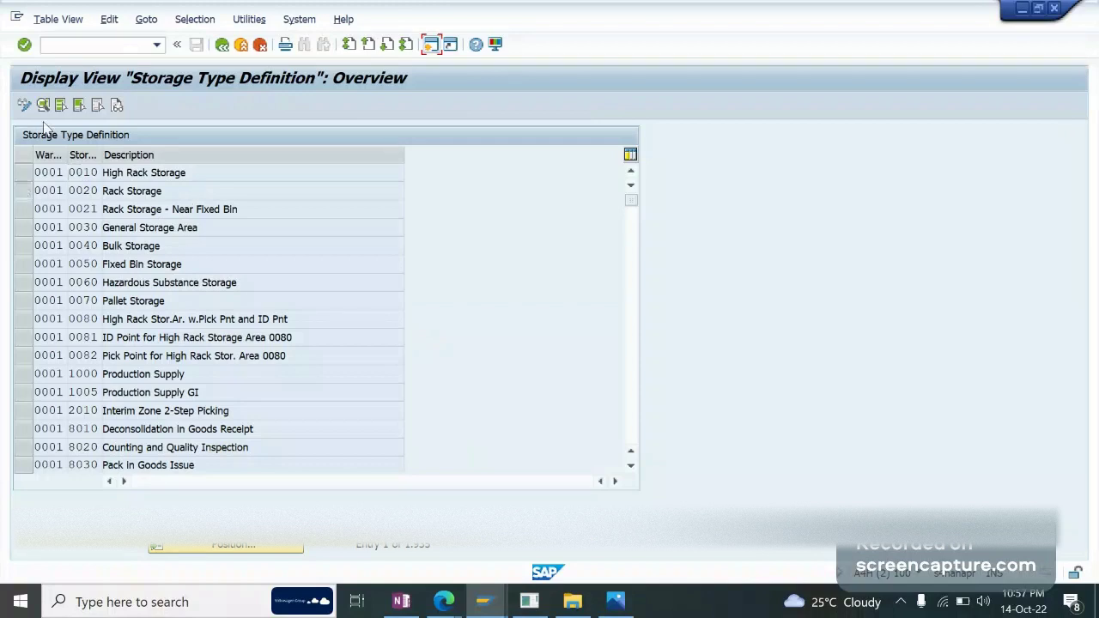
key(Down)
key(Down)
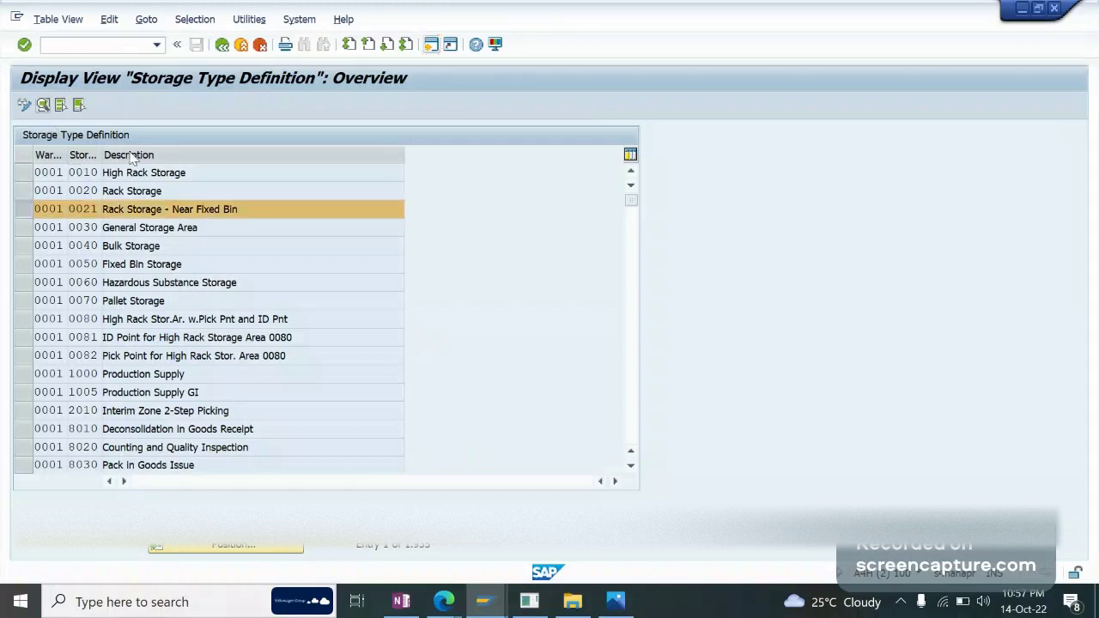
key(Tab)
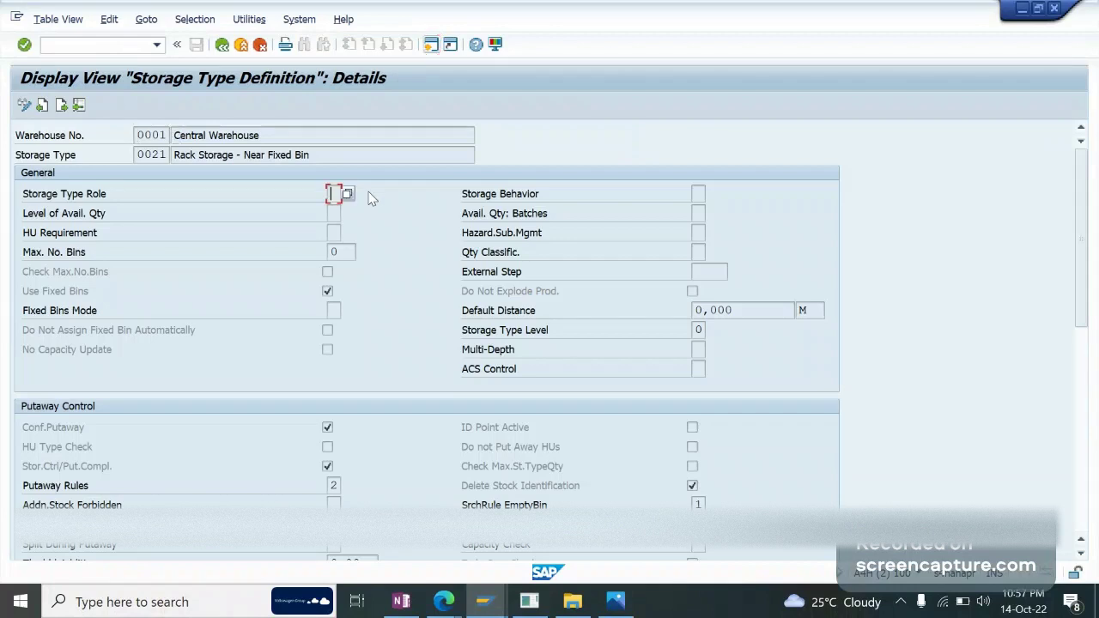
Step: Review storage type 0021's General and Putaway Control settings, including HU requirement, putaway rules and WT Generic
click(336, 232)
click(338, 486)
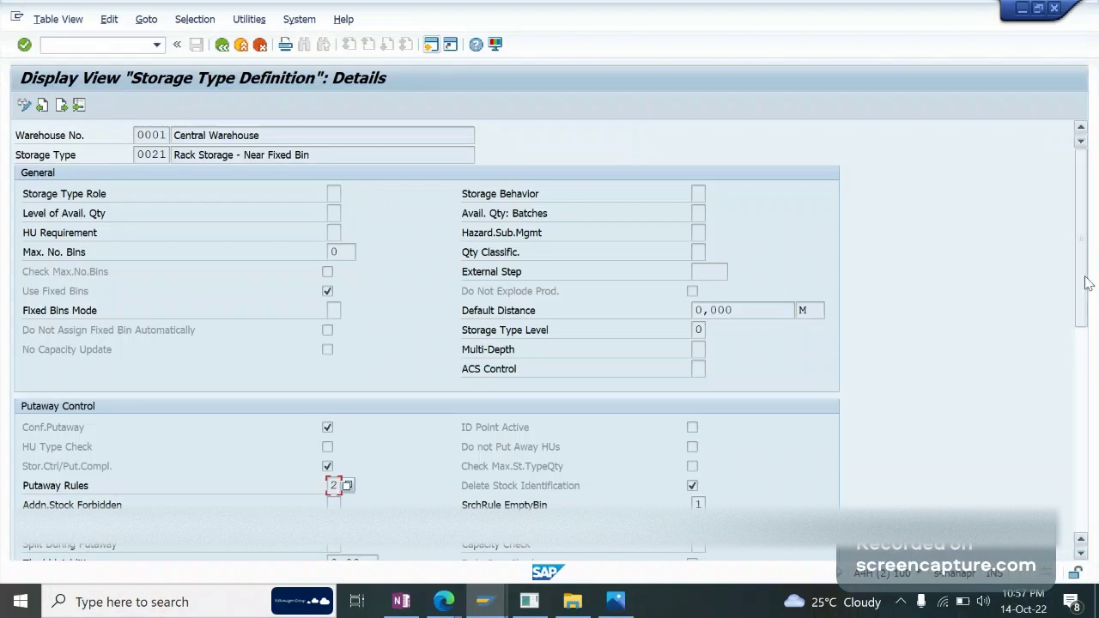
drag(1087, 283, 1089, 376)
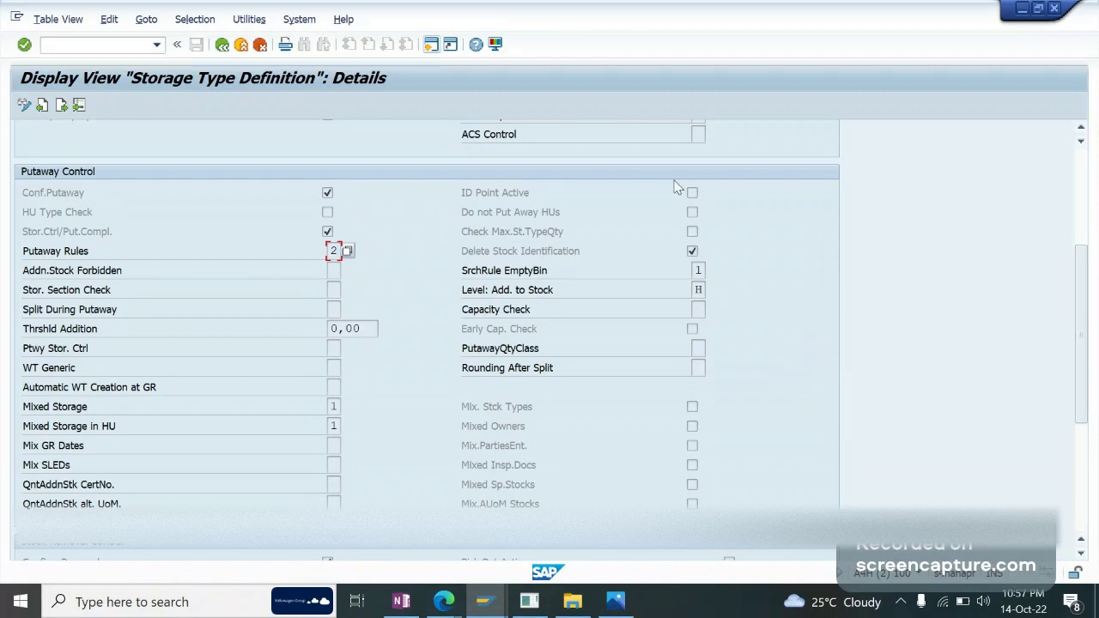
click(333, 369)
click(332, 370)
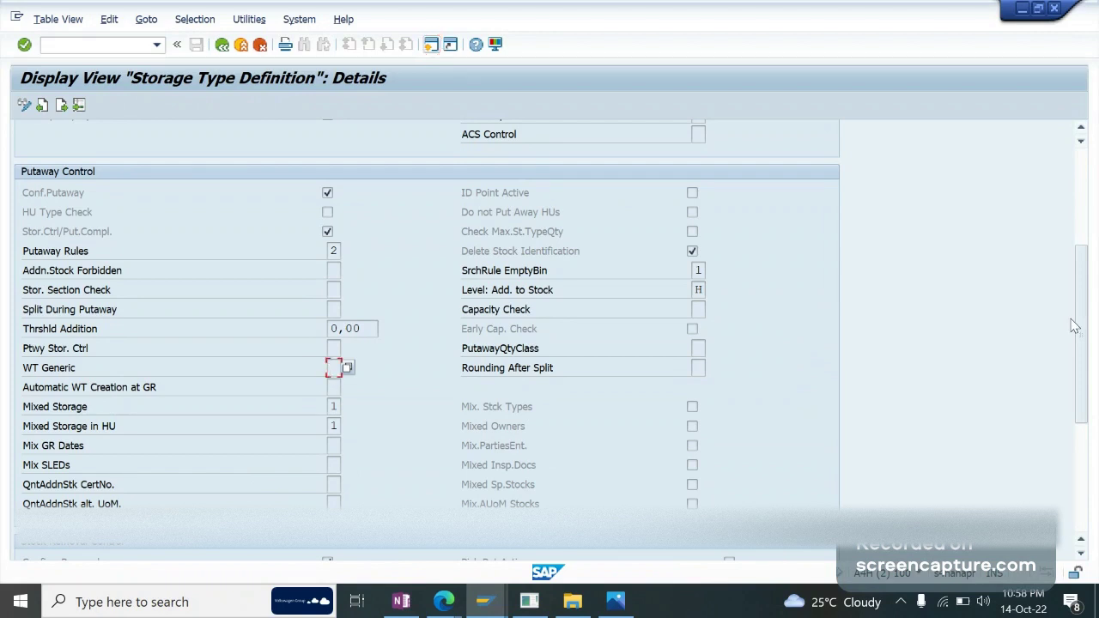
click(541, 352)
click(327, 304)
Step: Switch to the Edge browser's EWM Trainingdemo meeting and bring up the screencapture.com recording page
click(457, 606)
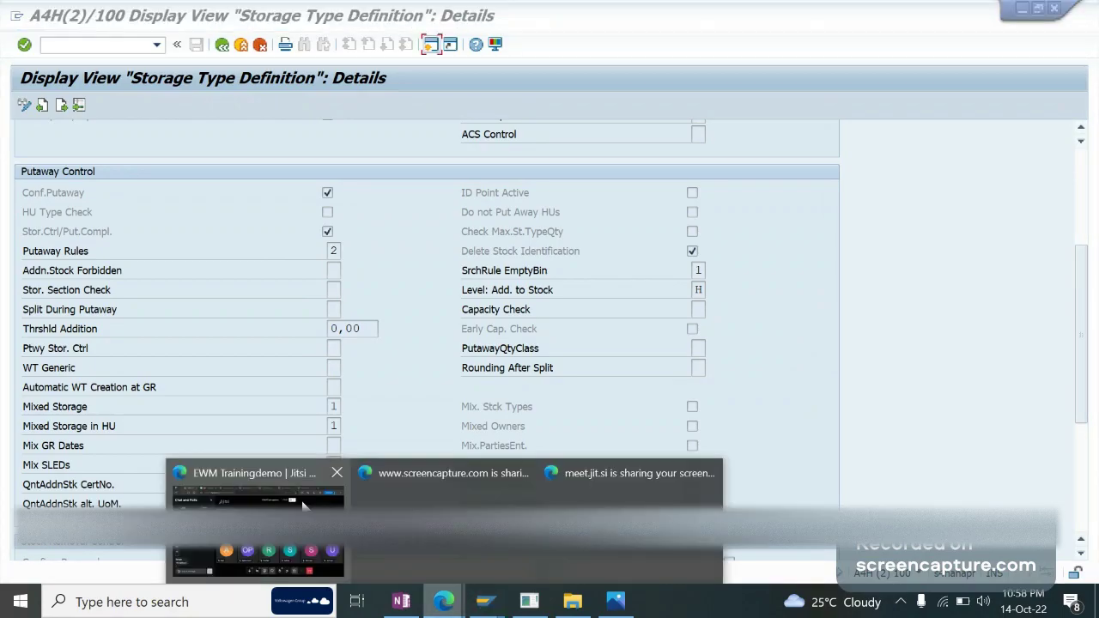
click(257, 523)
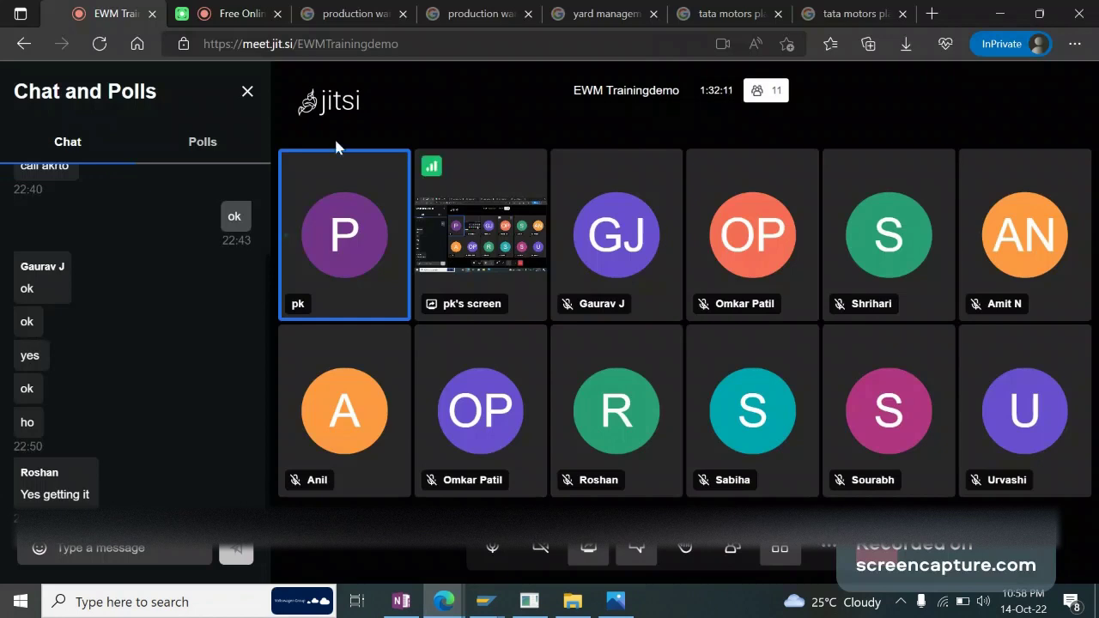
click(229, 14)
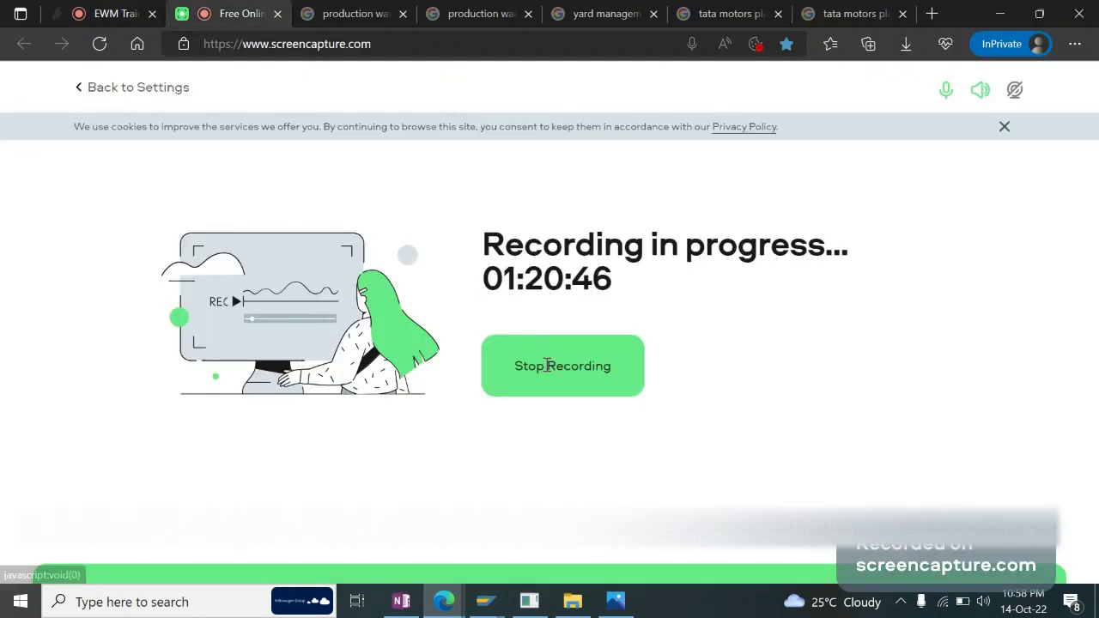